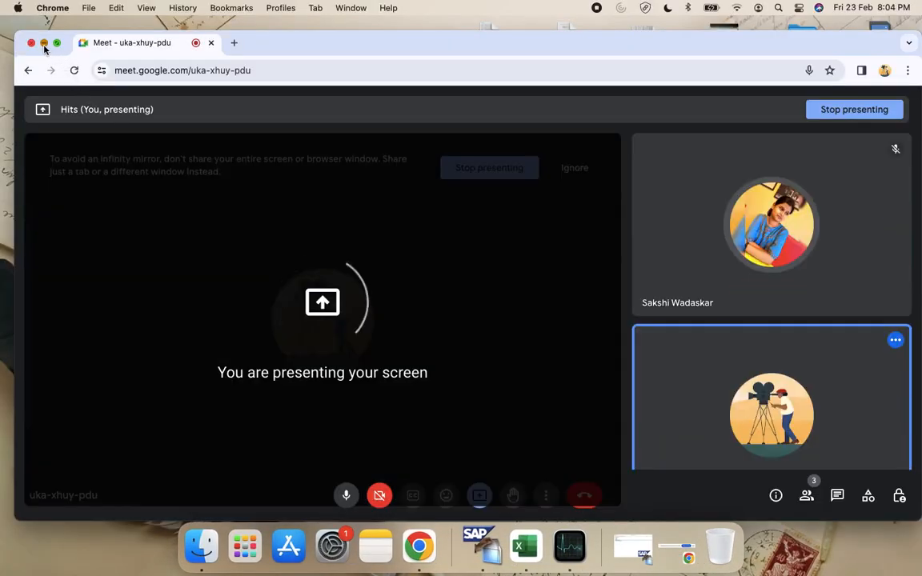
Step: Minimize the open Google Meet windows to clear the desktop
left_click(44, 45)
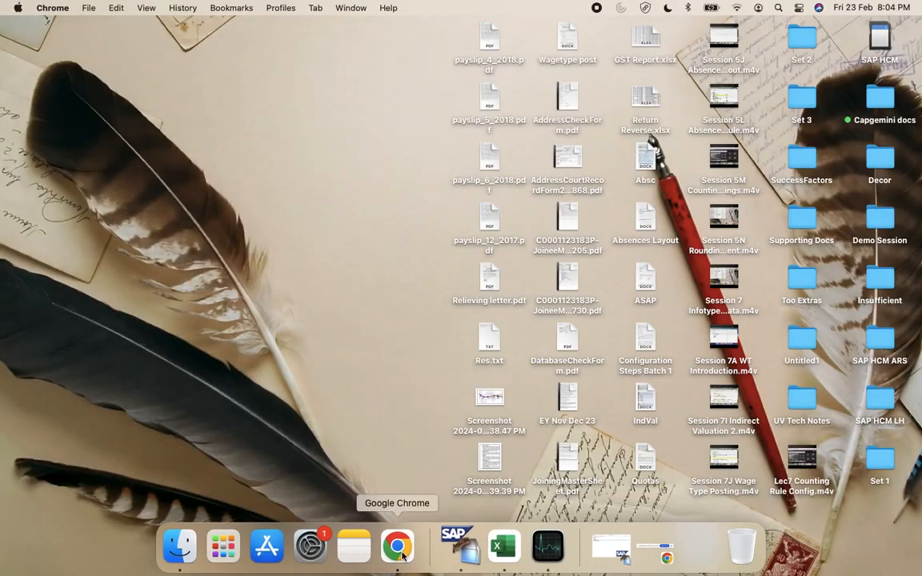
left_click(396, 546)
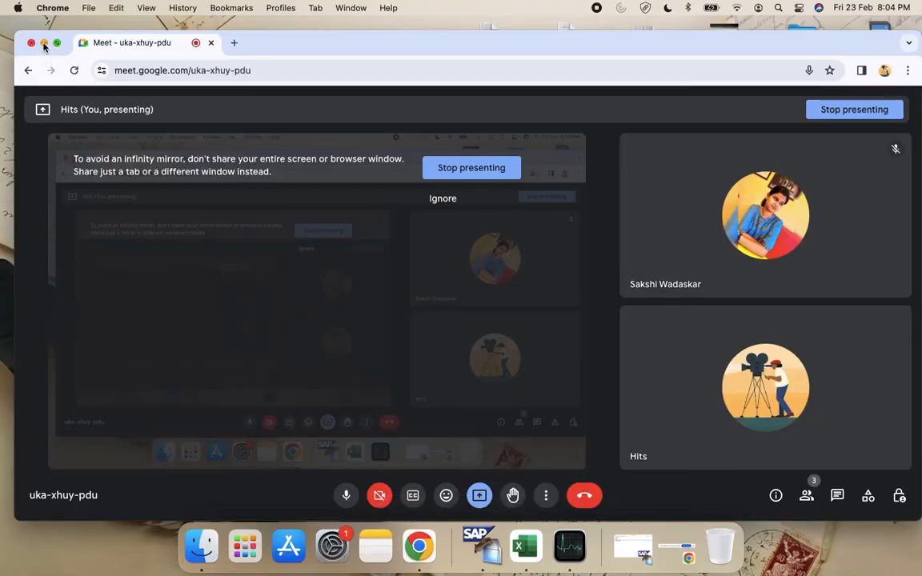
left_click(44, 42)
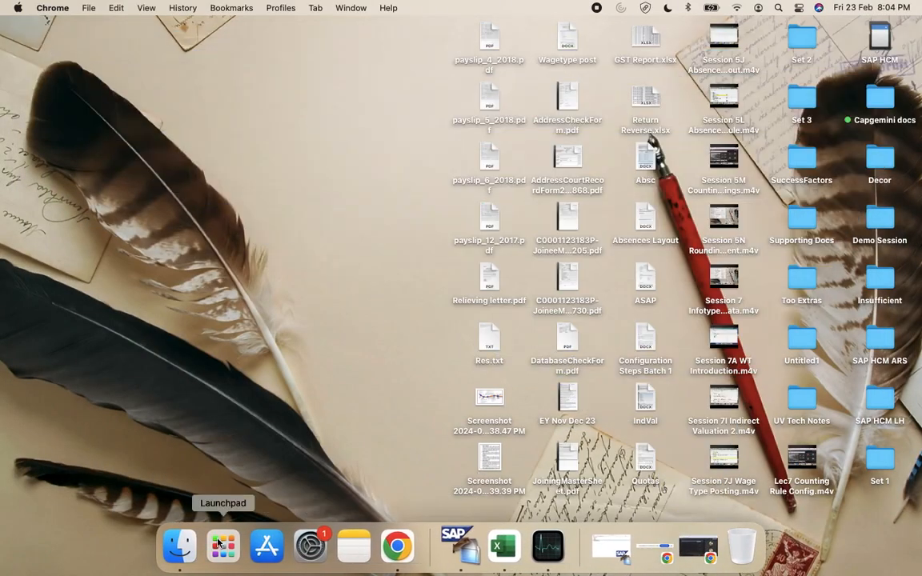
Step: Look at the Introduction Batch Feb 2024 workbook from the 3. Batch Feb 2024 folder in UV Technocrats and close it
left_click(193, 544)
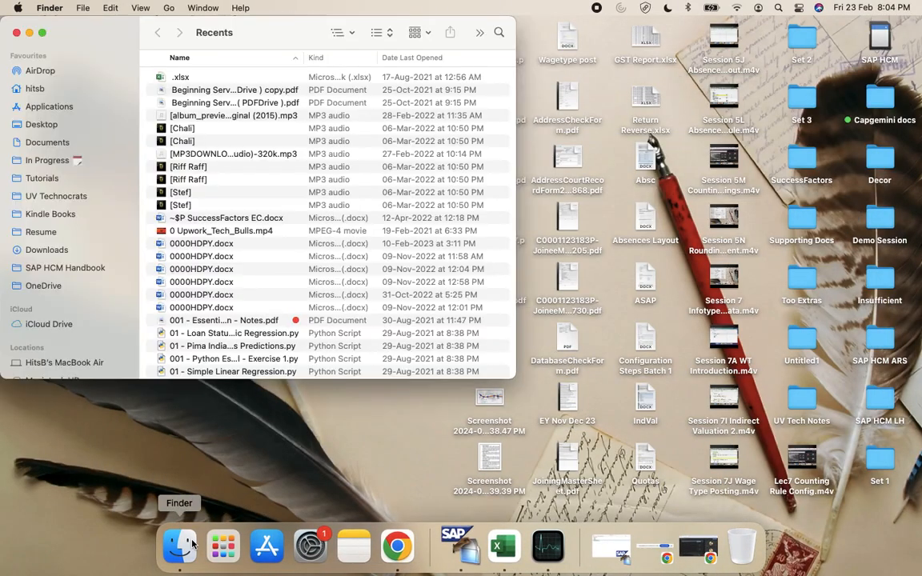
left_click(86, 197)
scroll(192, 145, "up", 5)
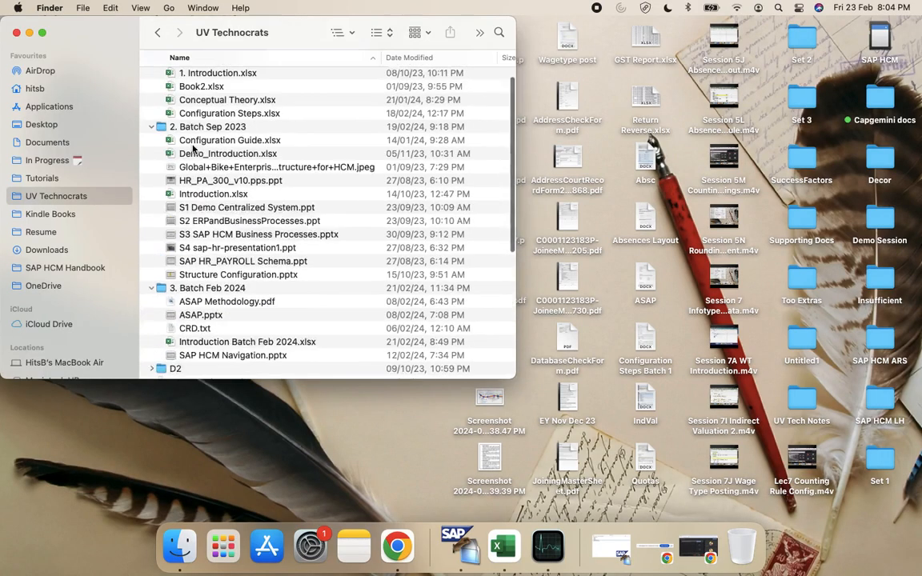
scroll(240, 204, "down", 10)
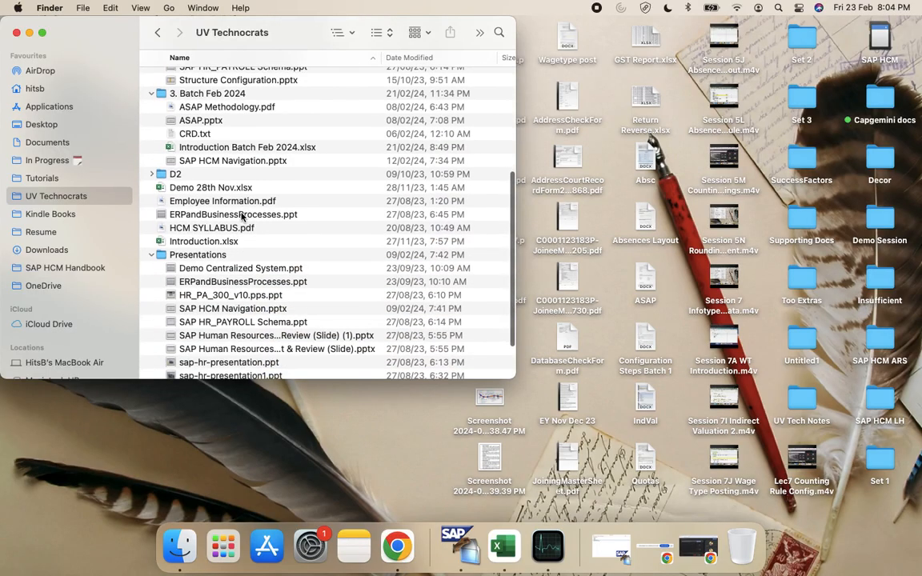
scroll(241, 214, "up", 10)
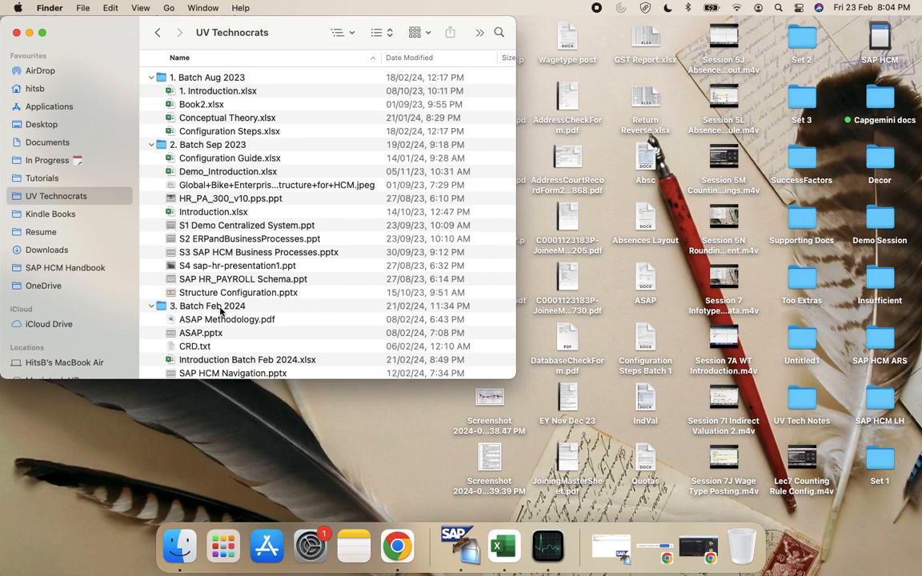
scroll(160, 256, "down", 2)
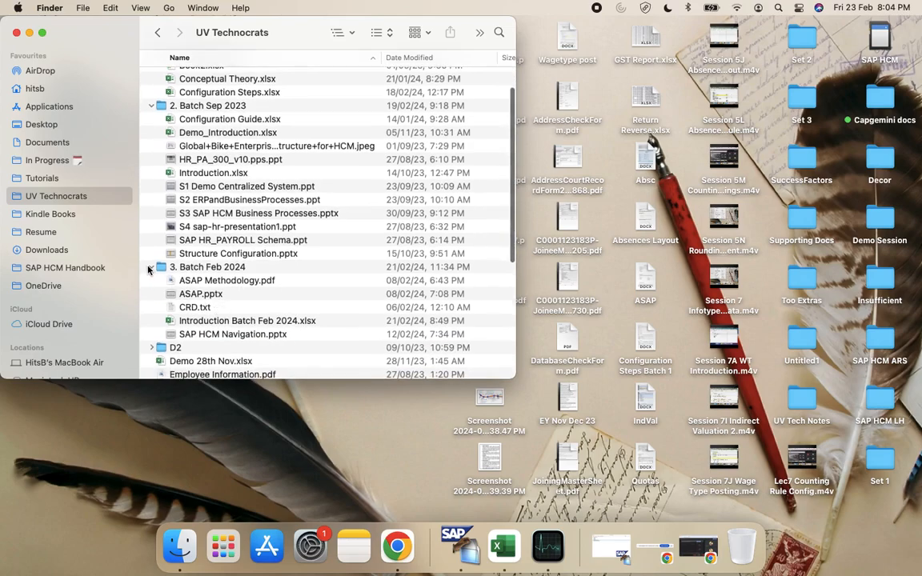
double_click(214, 321)
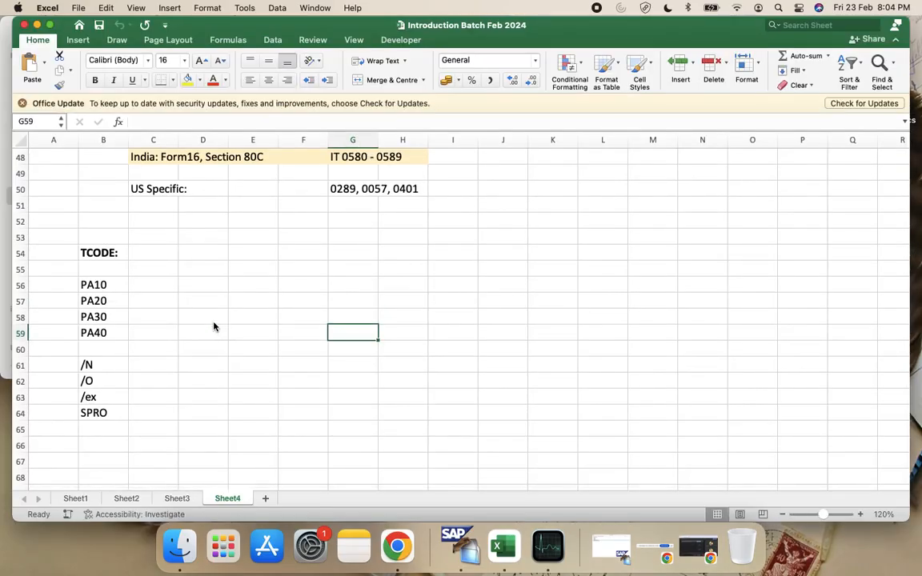
left_click(24, 25)
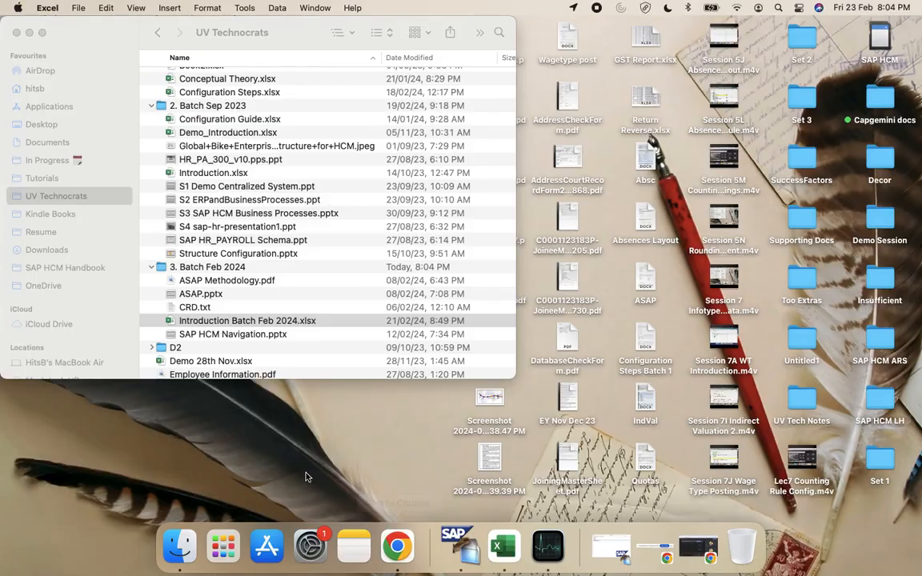
Step: Launch Microsoft Excel and create a blank workbook
key("super+space")
type("excel")
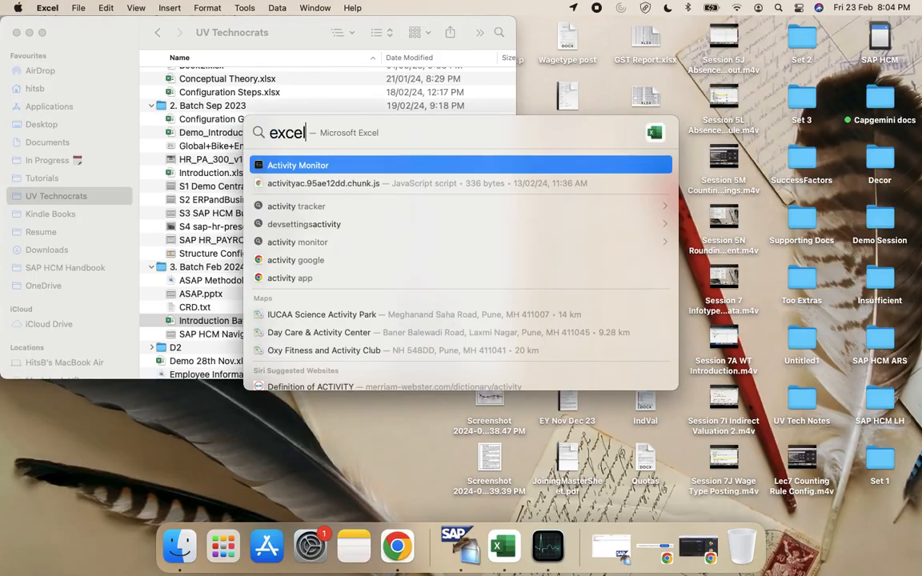
key("Return")
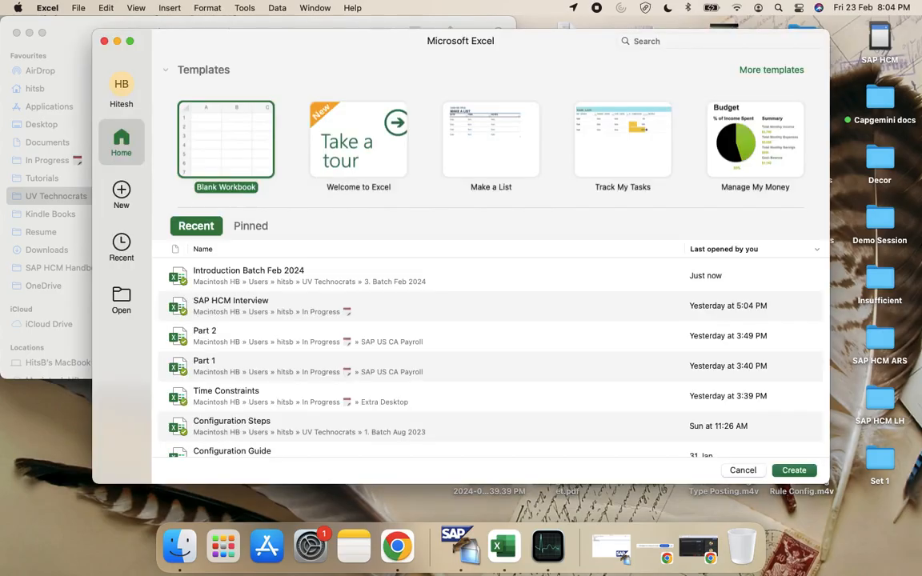
left_click(78, 7)
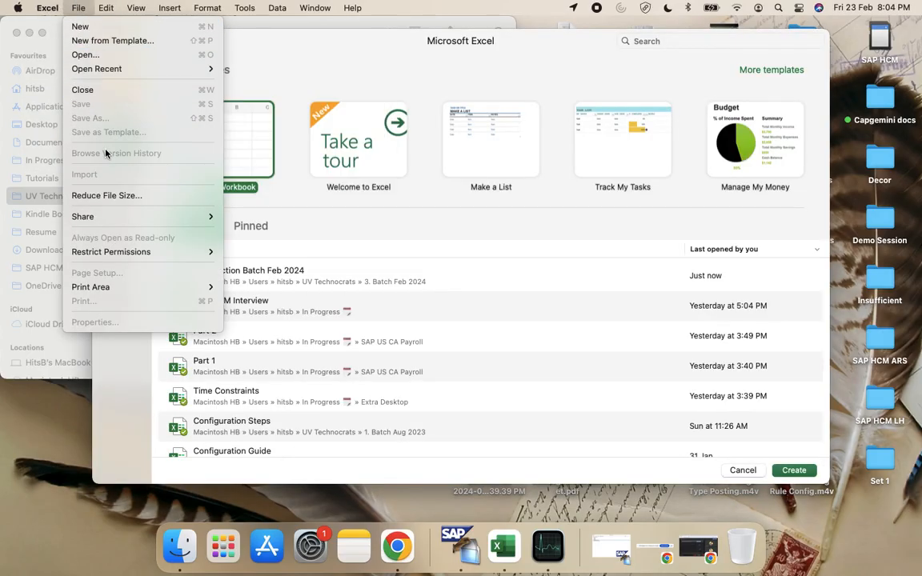
left_click(316, 52)
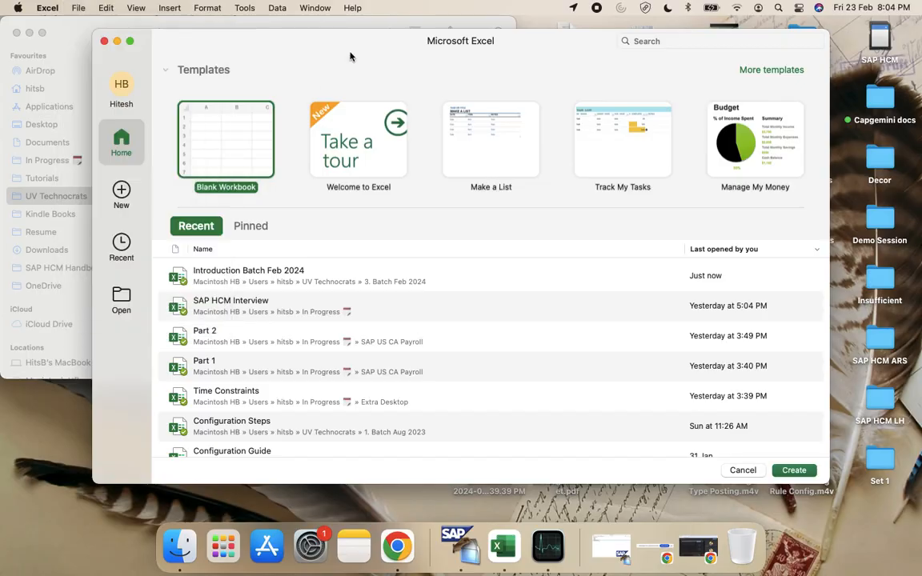
double_click(244, 140)
Step: Save the new workbook as "Configuration Steps Batch Feb2023" in the 3. Batch Feb 2024 folder under UV Technocrats
left_click(50, 7)
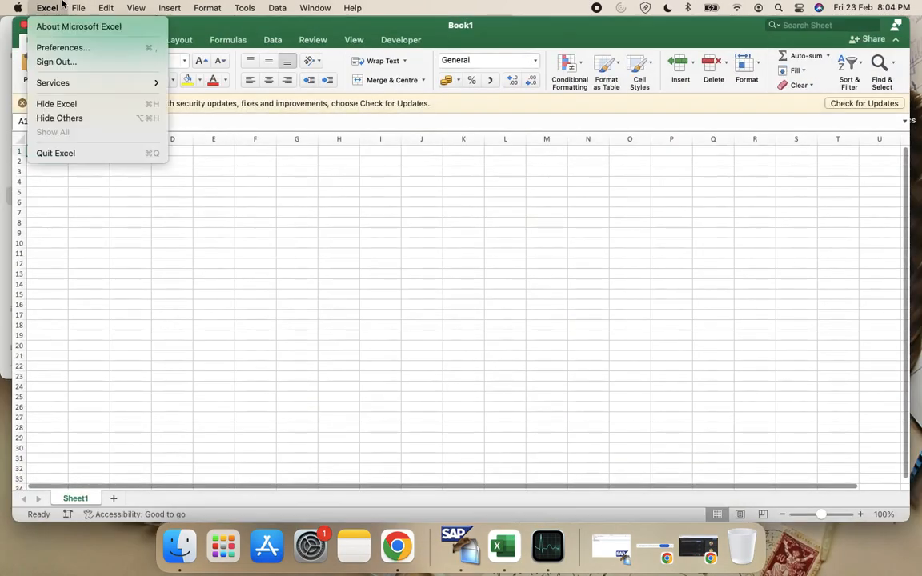
mouse_move(84, 7)
left_click(106, 119)
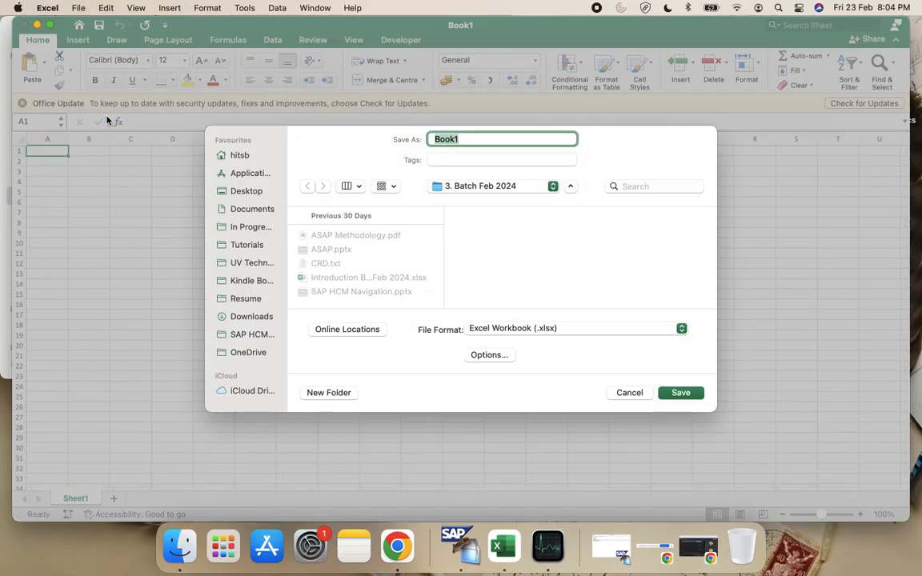
left_click(250, 264)
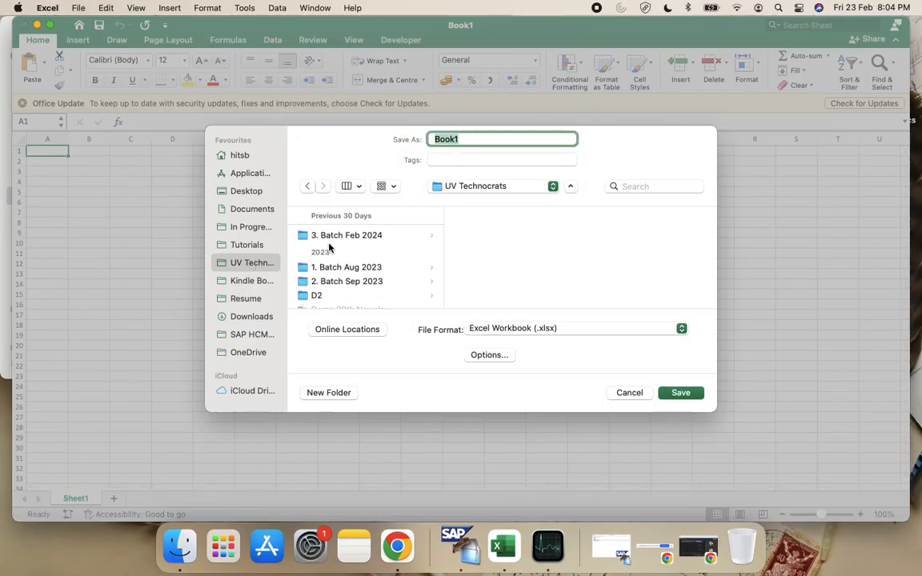
left_click(366, 240)
left_click(485, 134)
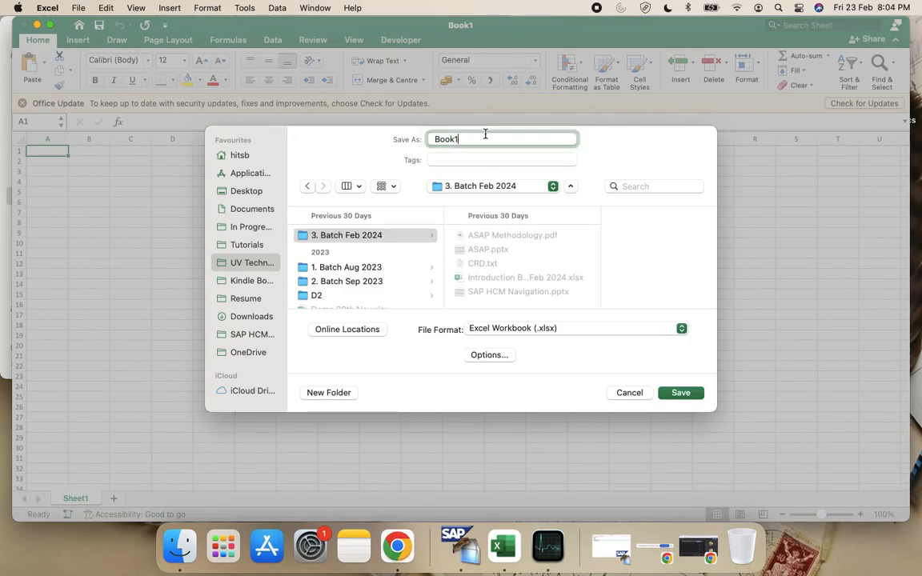
type("C")
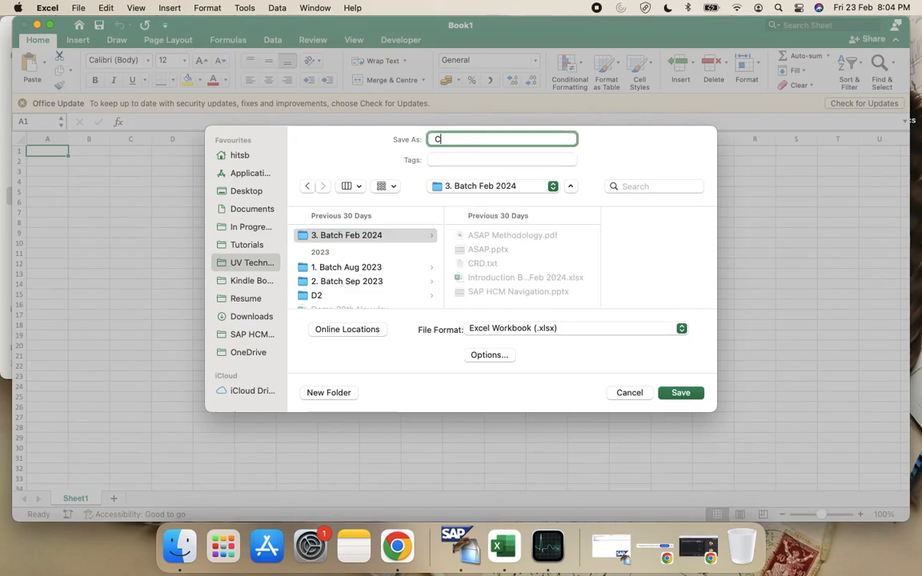
type("onfiguration t")
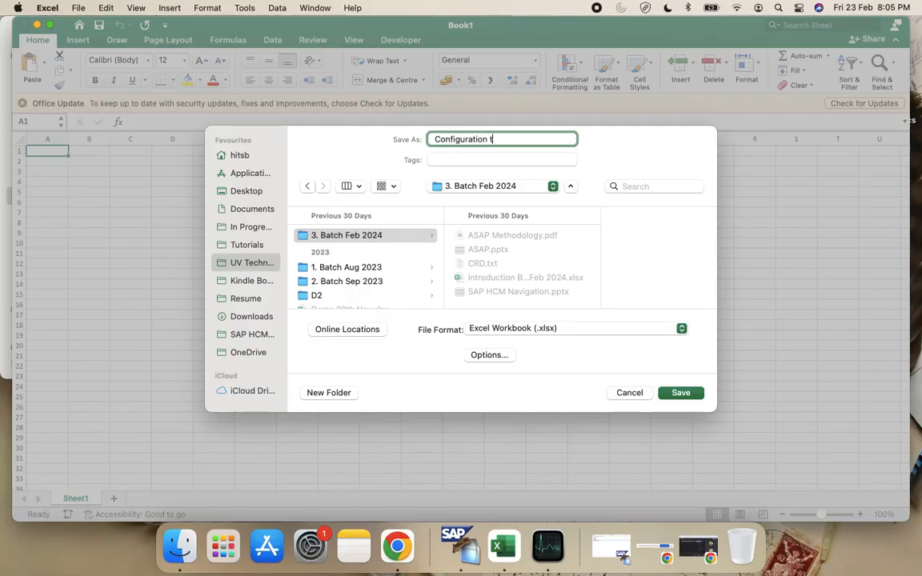
key("BackSpace")
type("Steps Batch ")
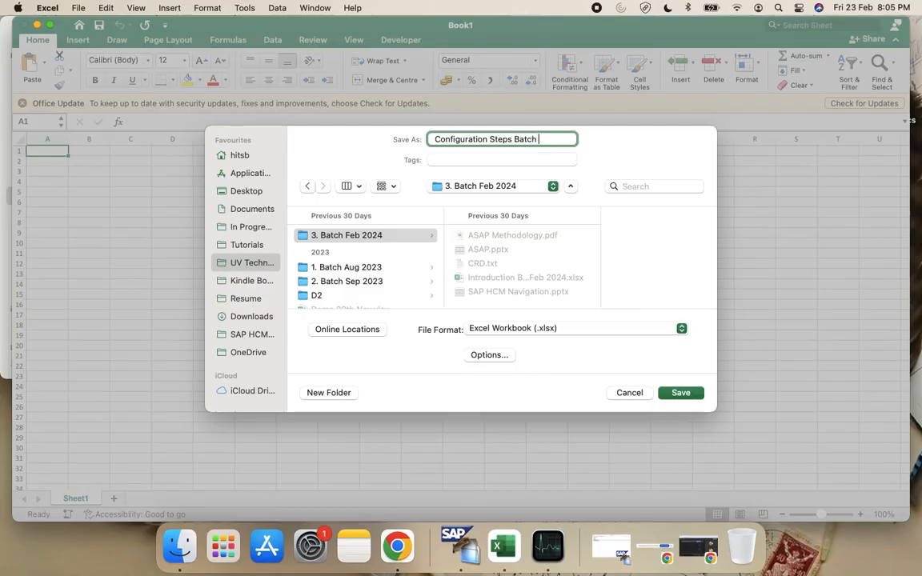
type("Feb2023")
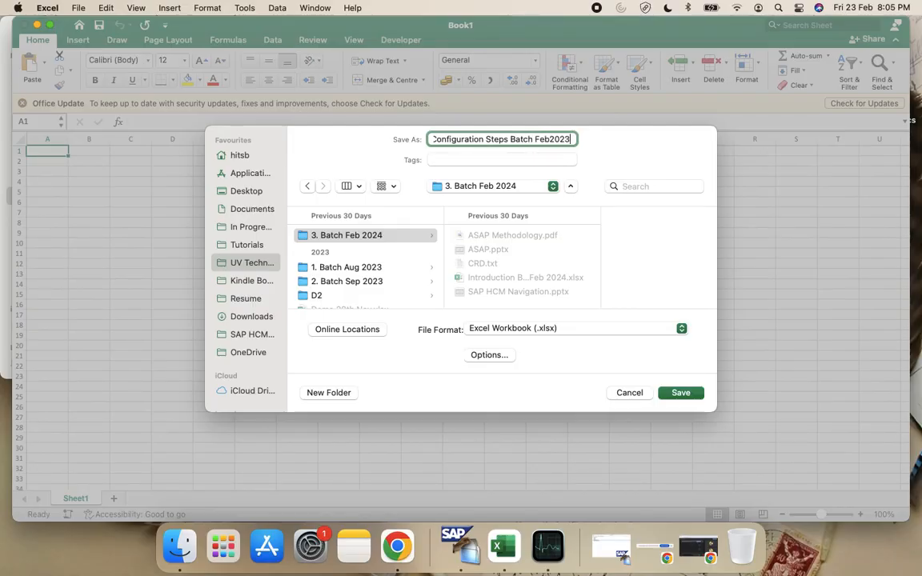
key("Return")
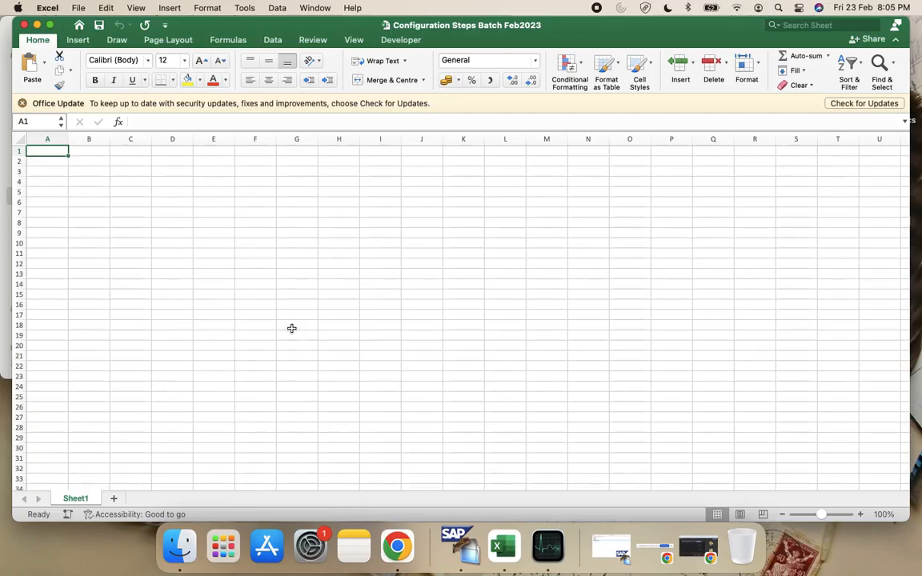
Step: Set the sheet zoom to 120% and enter the heading "Enterprise Structure" in cell B4
left_click(20, 139)
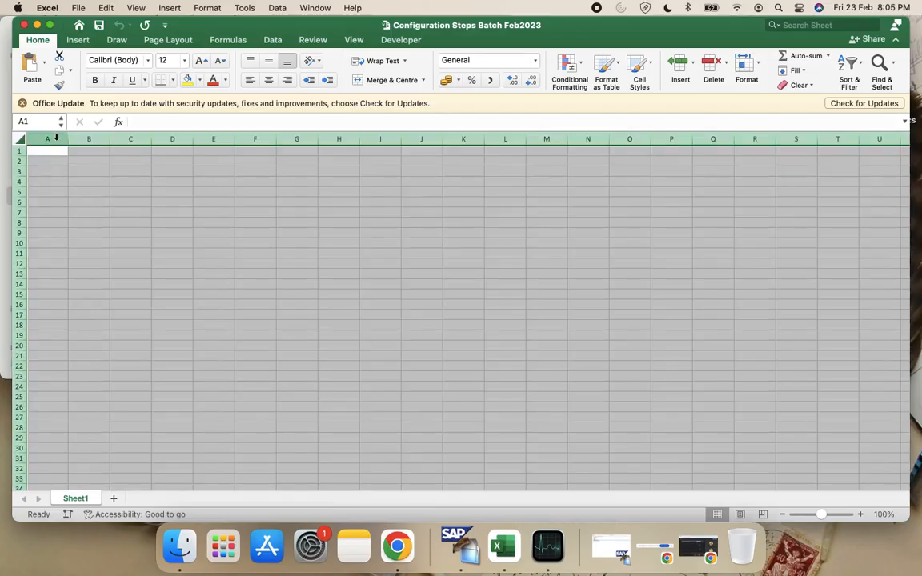
left_click(860, 515)
left_click(861, 514)
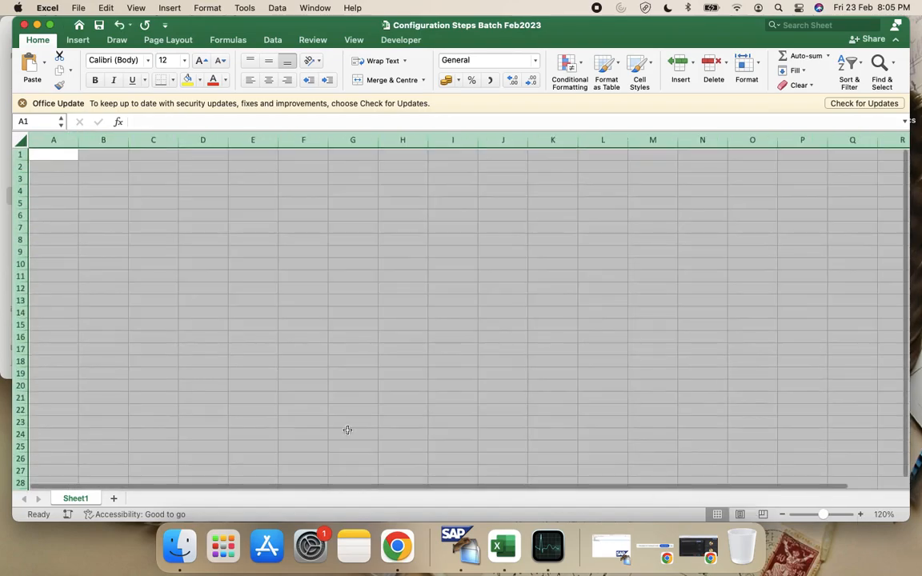
left_click(90, 185)
type("Enterpr")
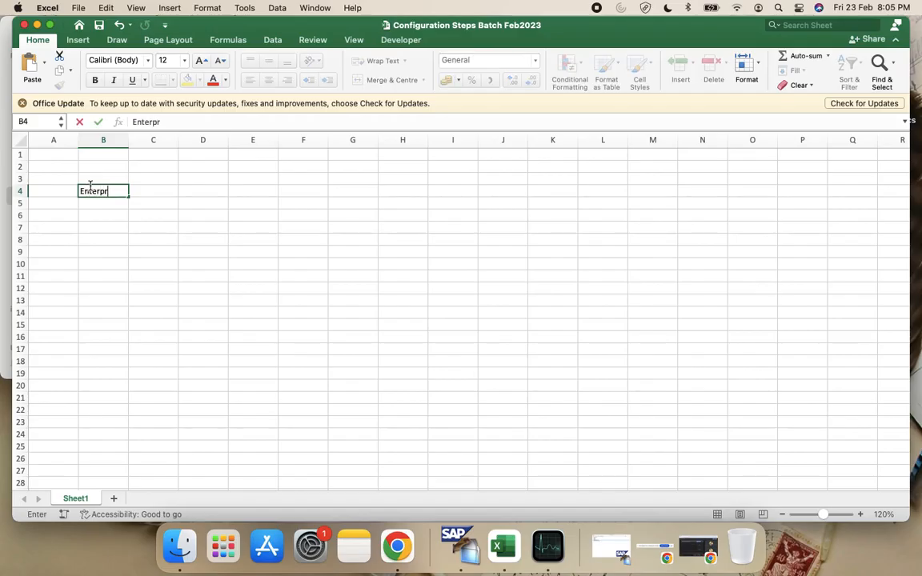
type("ise Structure")
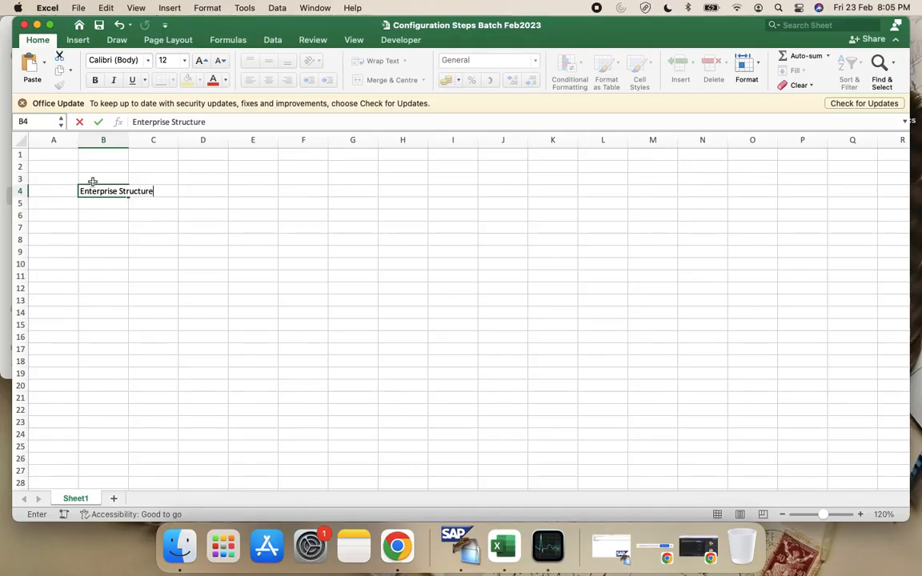
Step: Set the font size of the entire sheet to 16
left_click(19, 141)
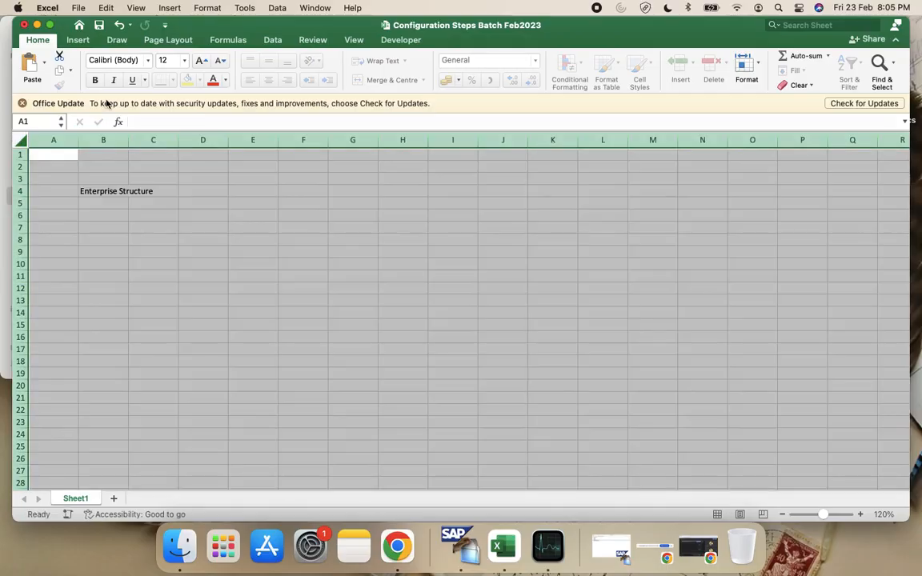
left_click(185, 61)
left_click(175, 162)
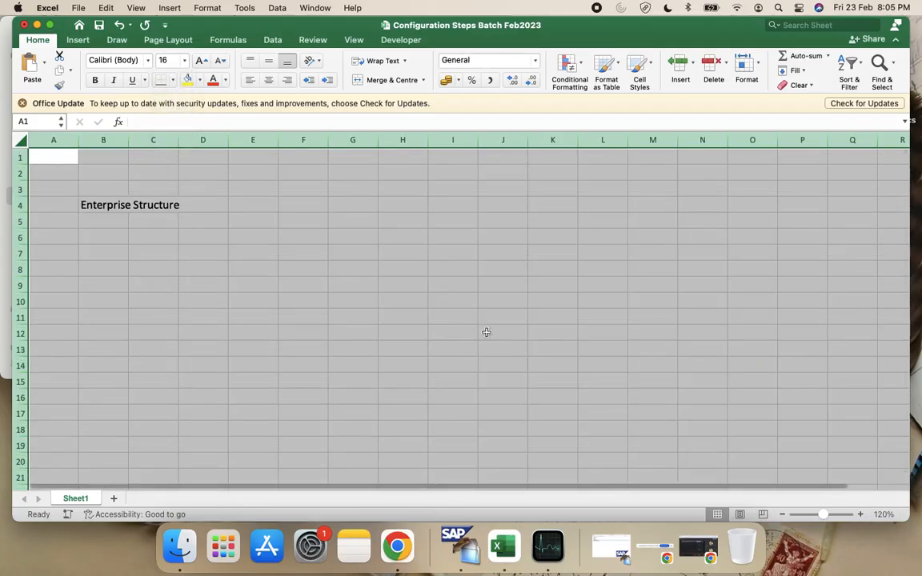
left_click(470, 315)
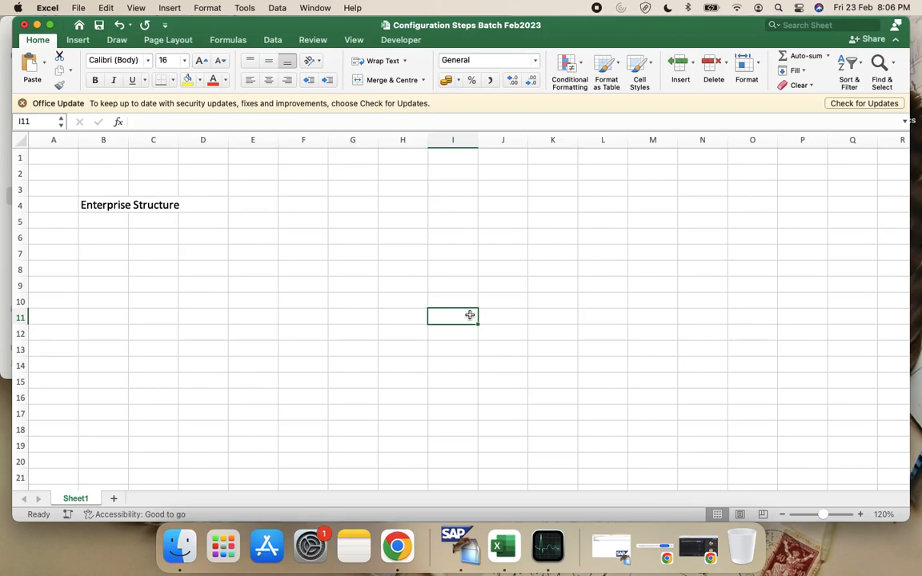
Step: Enter "Client" in cell B6, "Company" in B8 and "Company Code" in B10
left_click(107, 233)
type("Client")
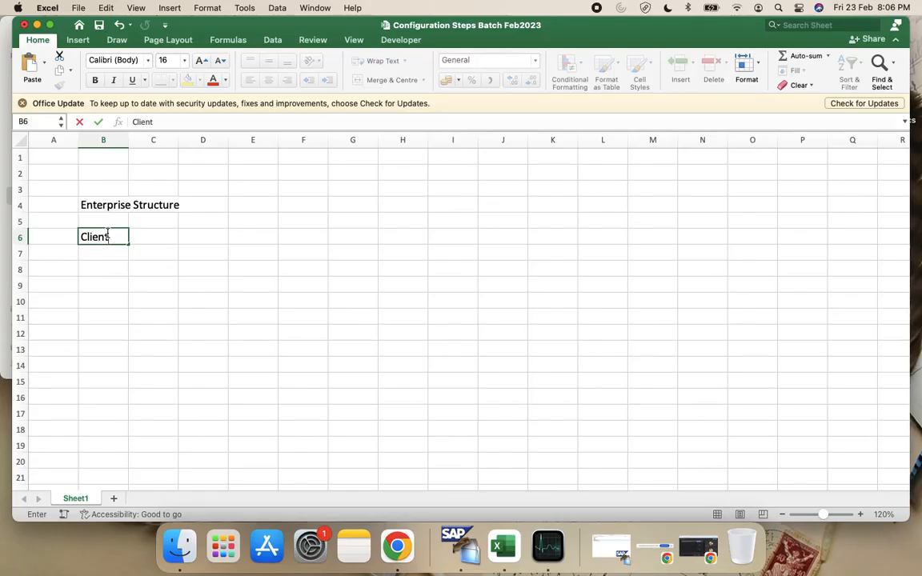
key("Return")
key("Return")
type("COmpany")
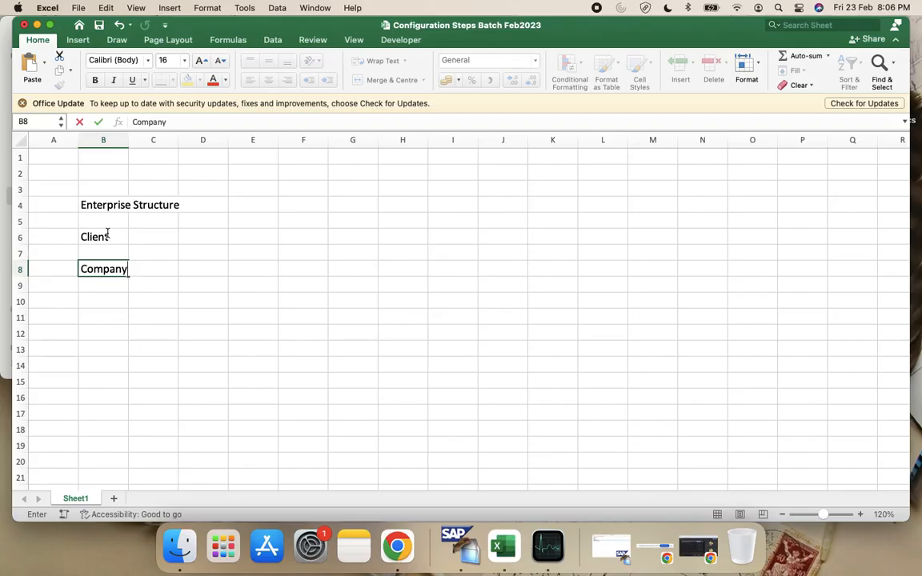
key("Return")
key("Return")
type("Compa")
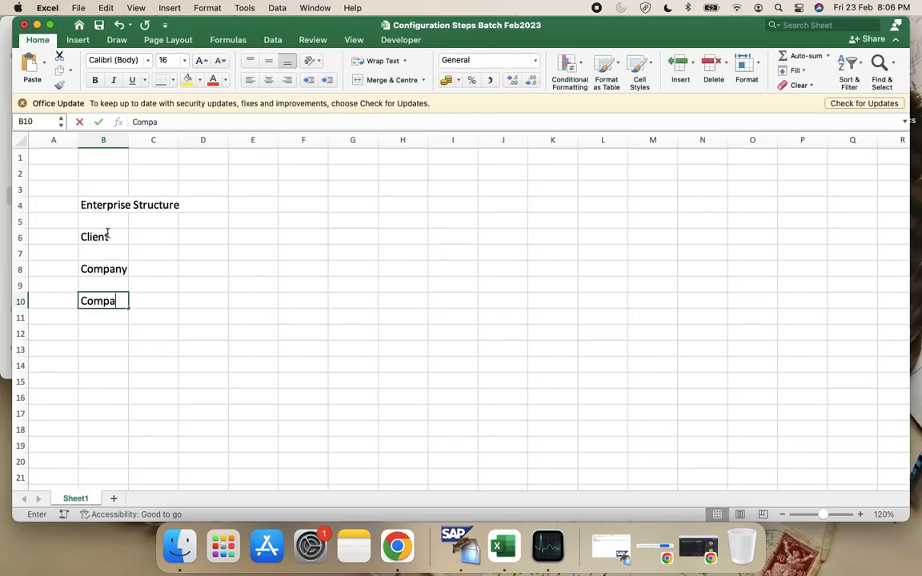
type("ny Code")
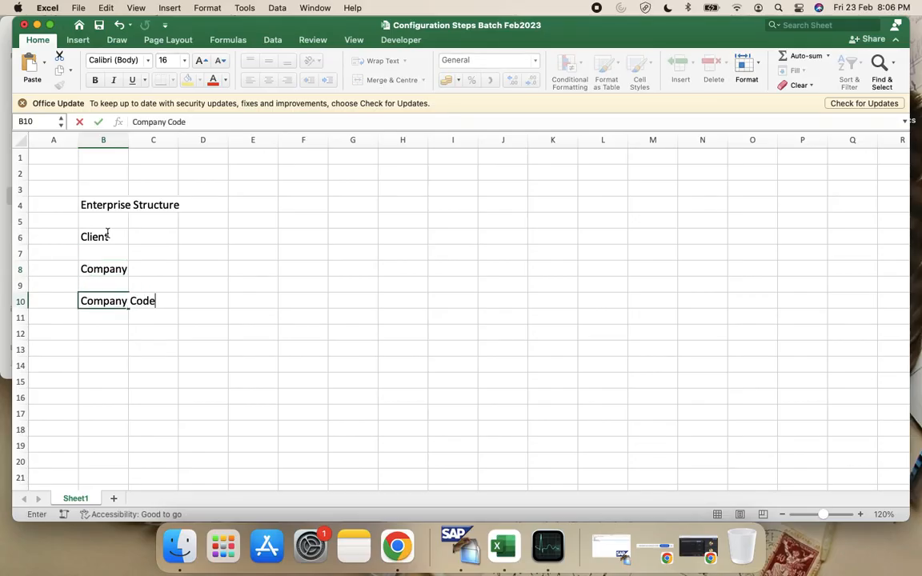
Step: Enter "Personnal Area" in cell B12 and "Personnal Subareas" in cell B14
key("Return")
key("Return")
type("Per")
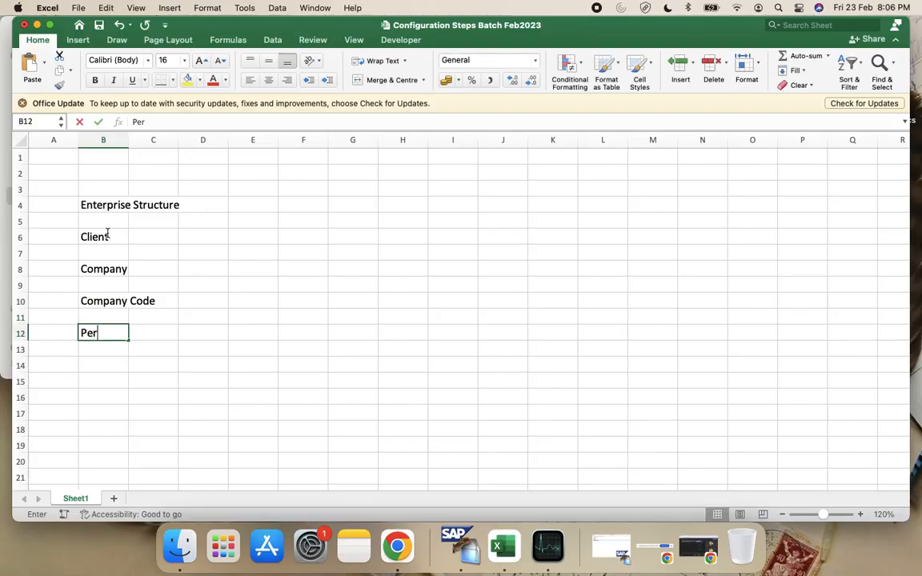
type("sonnal Area")
key("BackSpace")
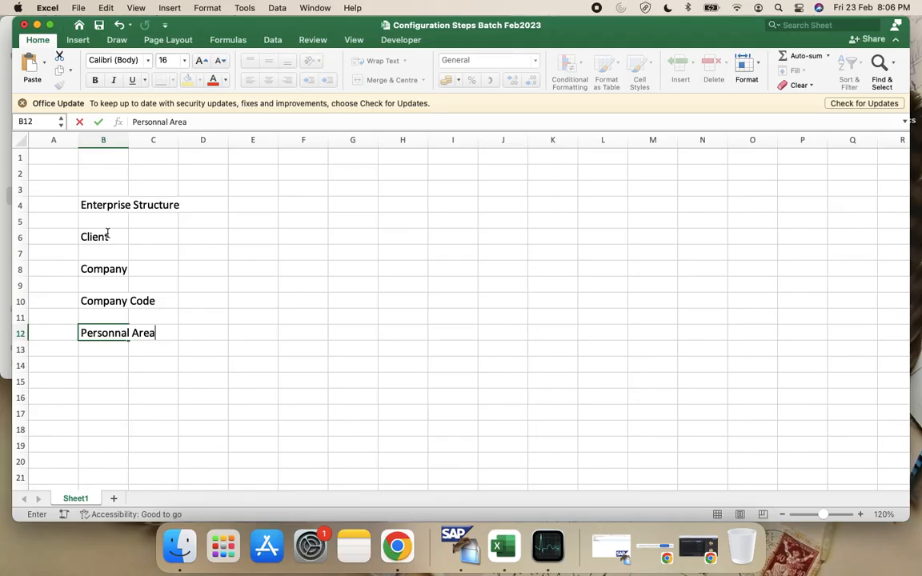
key("Return")
key("Return")
type("Personnal Subareas")
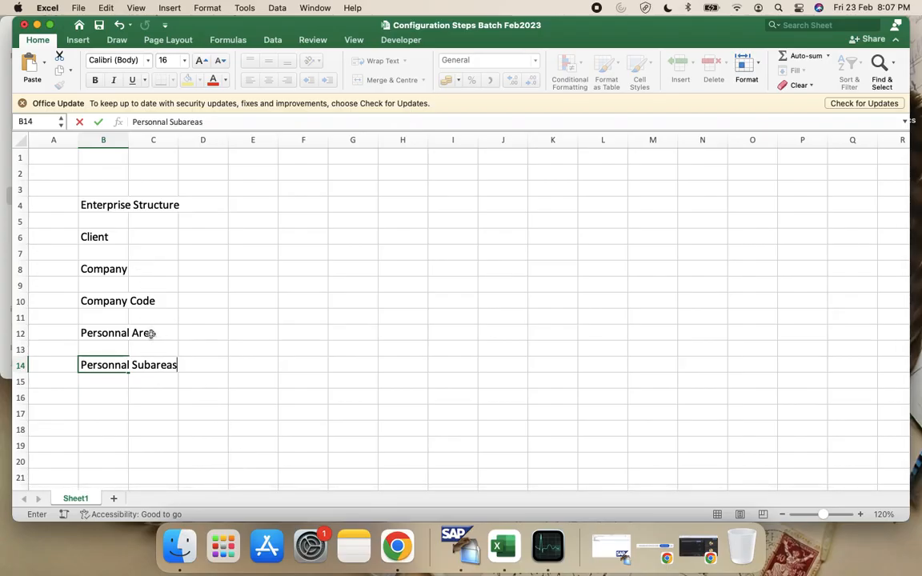
Step: Open the Global Bike Enterprise Structure for HCM image from the 2. Batch Sep 2023 folder, enlarge it and outline its company code level
left_click(180, 547)
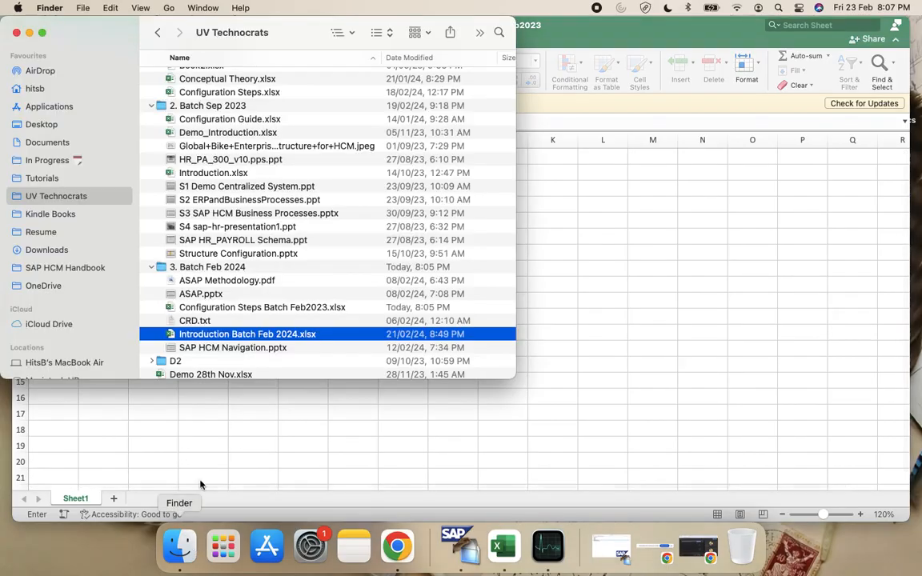
scroll(262, 240, "up", 3)
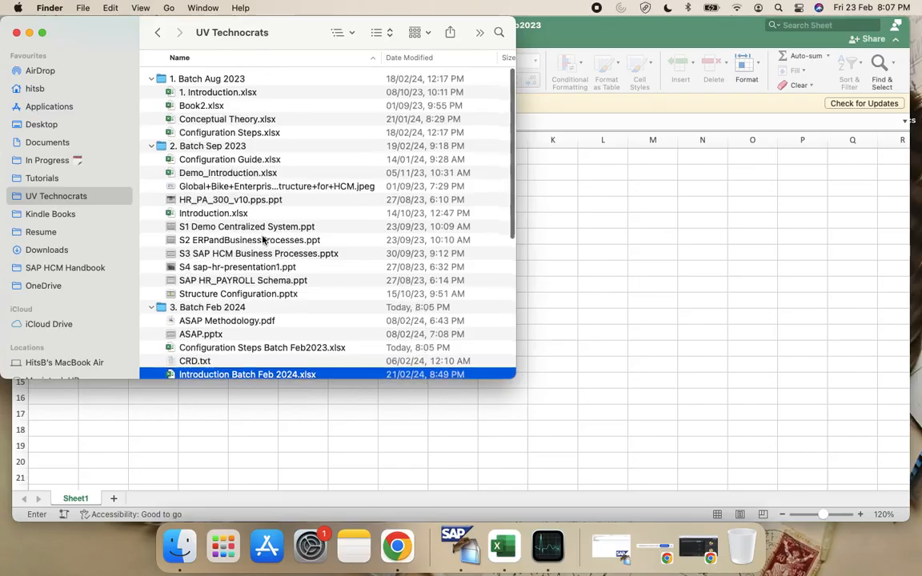
double_click(230, 186)
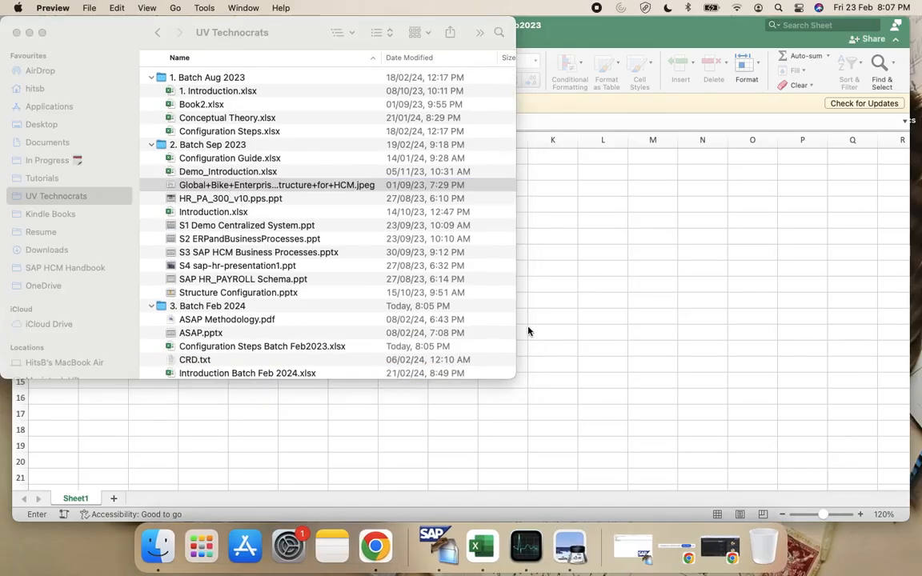
left_click_drag(401, 329, 907, 550)
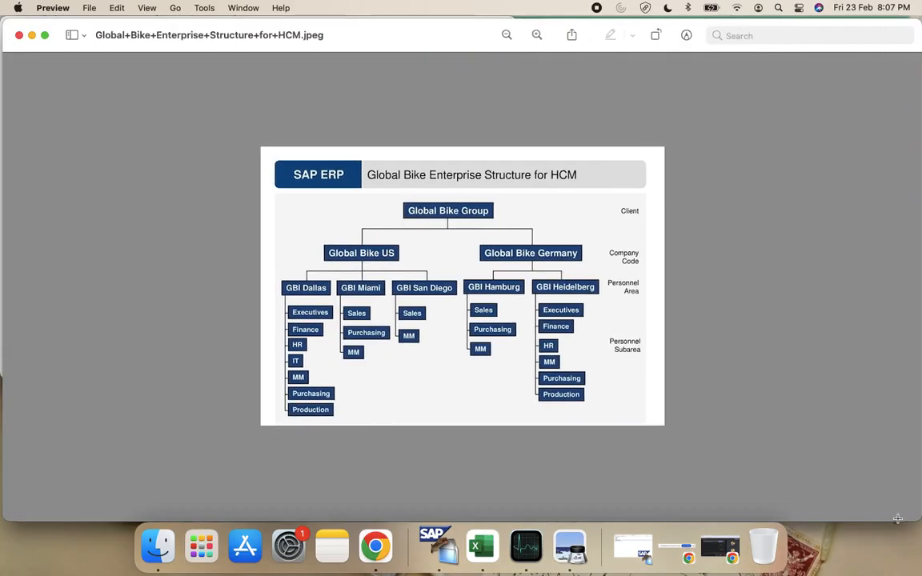
key("super+plus")
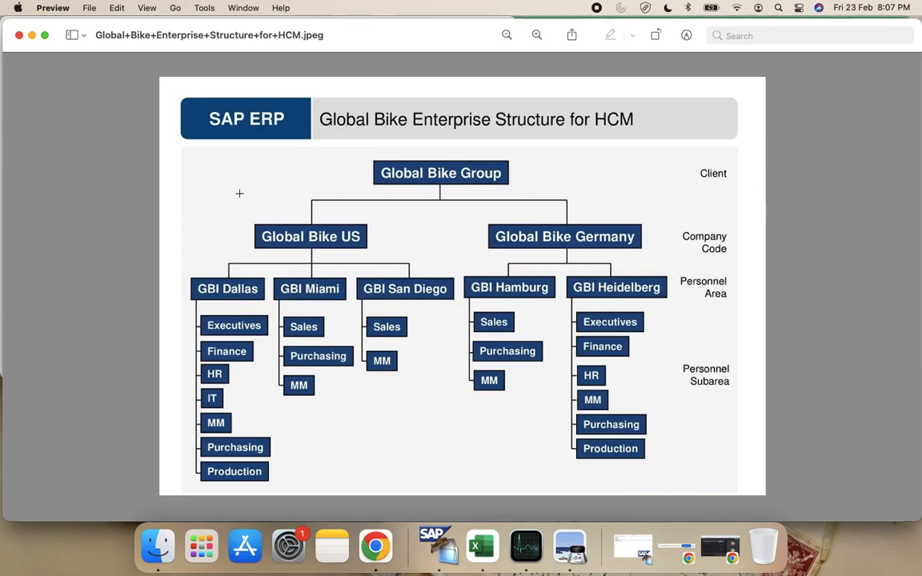
left_click_drag(222, 197, 735, 262)
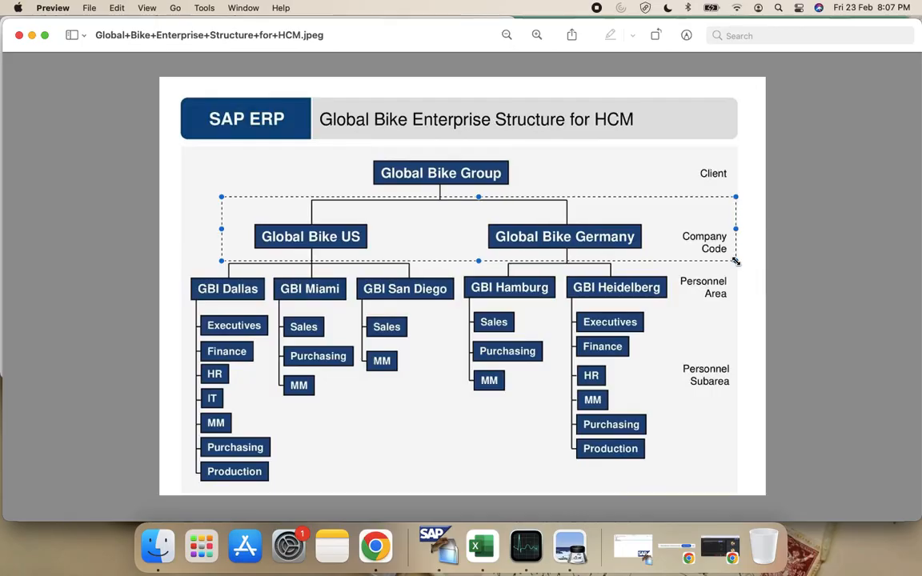
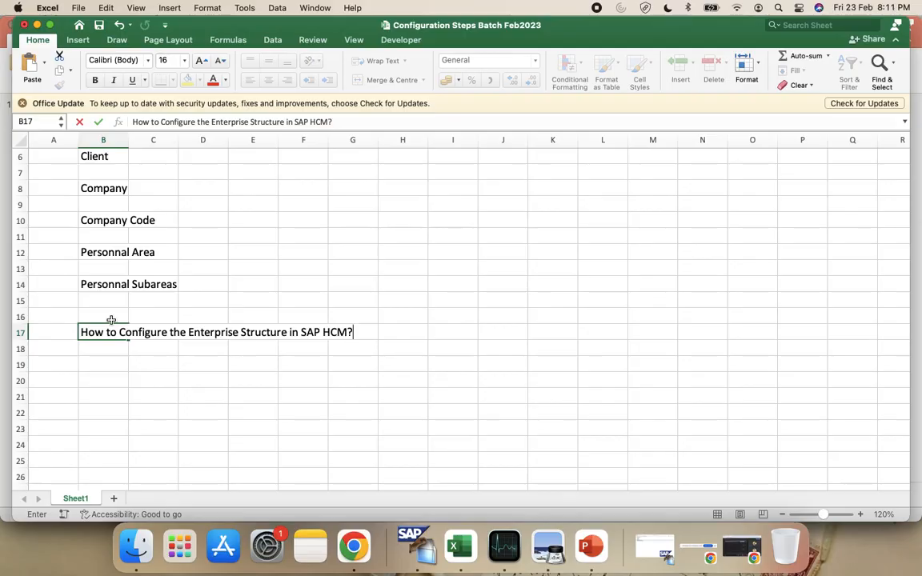
Step: Enter the heading "How to Configure the Enterprise Structure in SAP HCM?" in cell B17
key("Return")
key("Return")
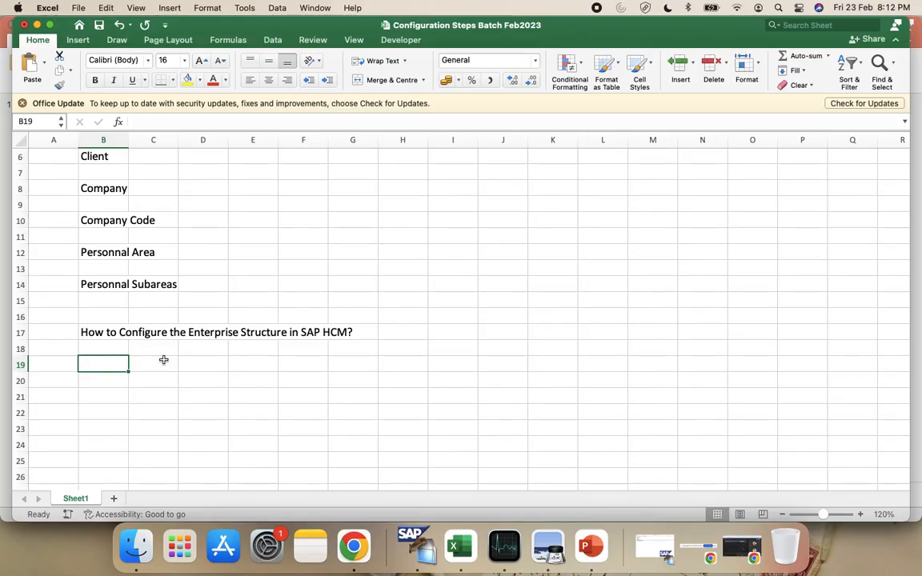
left_click(164, 360)
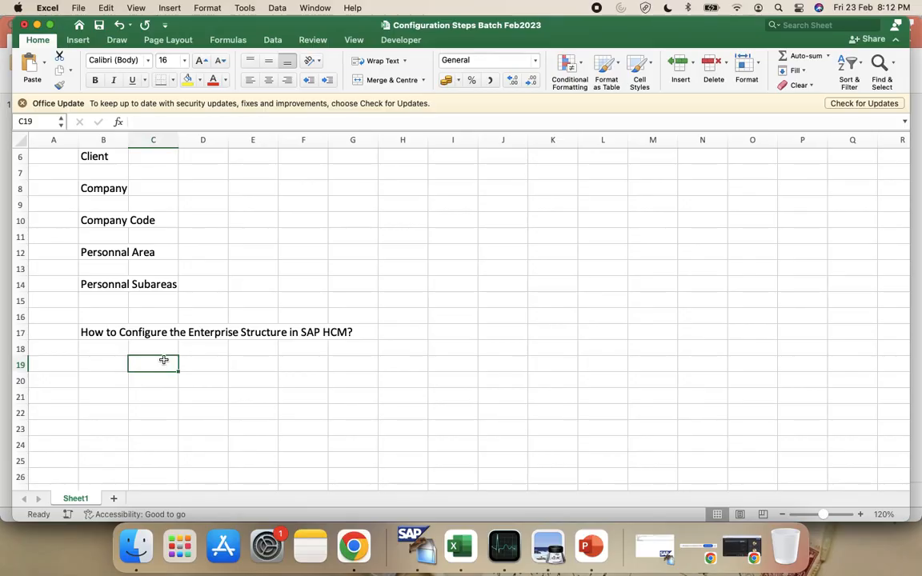
type("D")
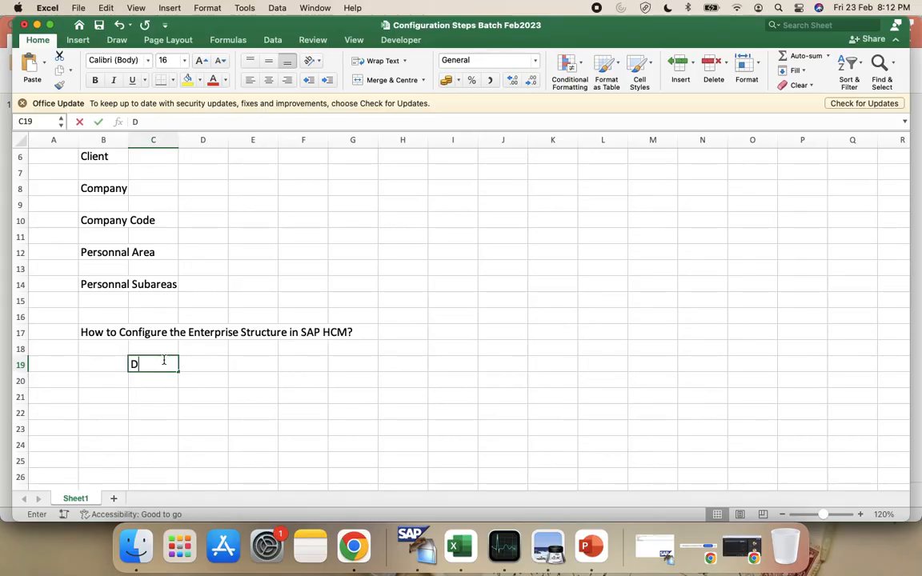
key("BackSpace")
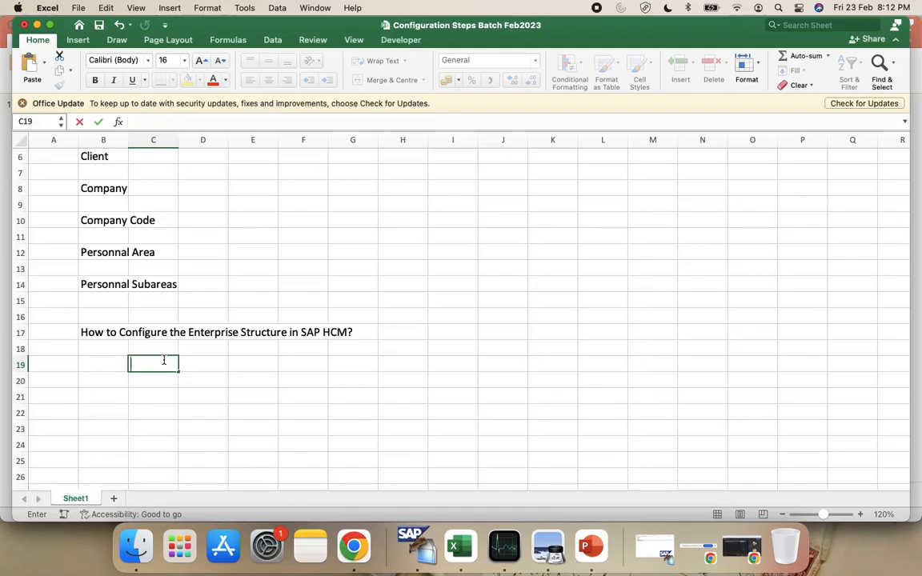
type("Dimitry")
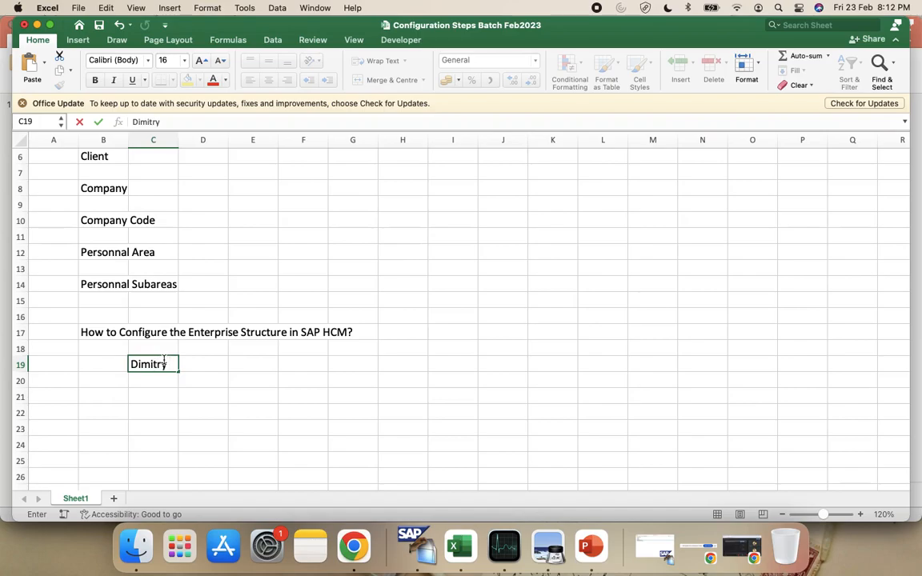
left_click(352, 546)
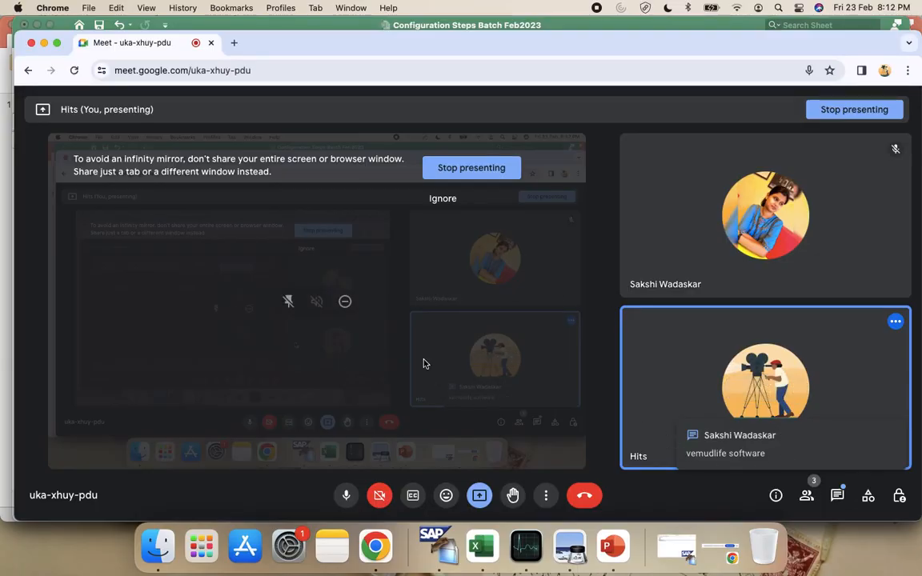
left_click(44, 42)
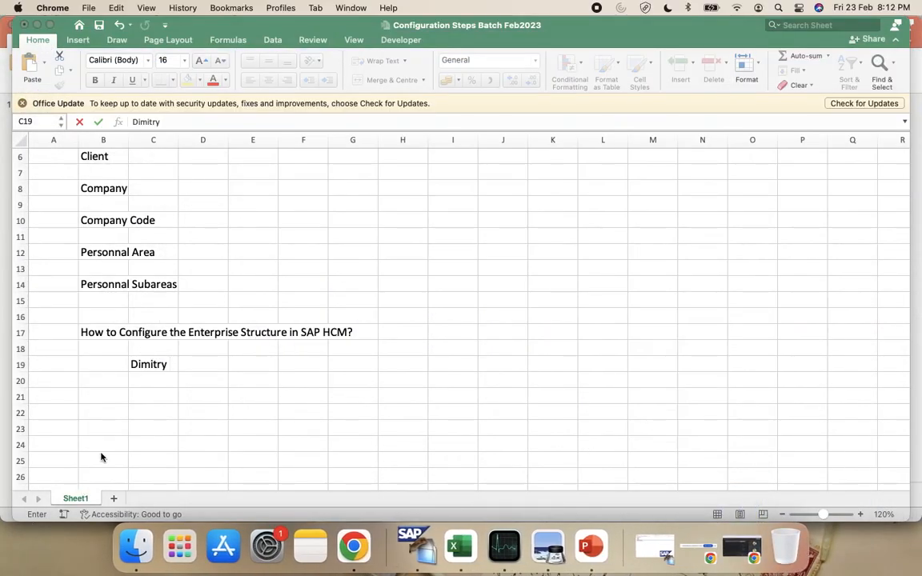
left_click(164, 365)
key("BackSpace")
key("BackSpace")
key("BackSpace")
key("BackSpace")
key("BackSpace")
key("BackSpace")
key("BackSpace")
key("BackSpace")
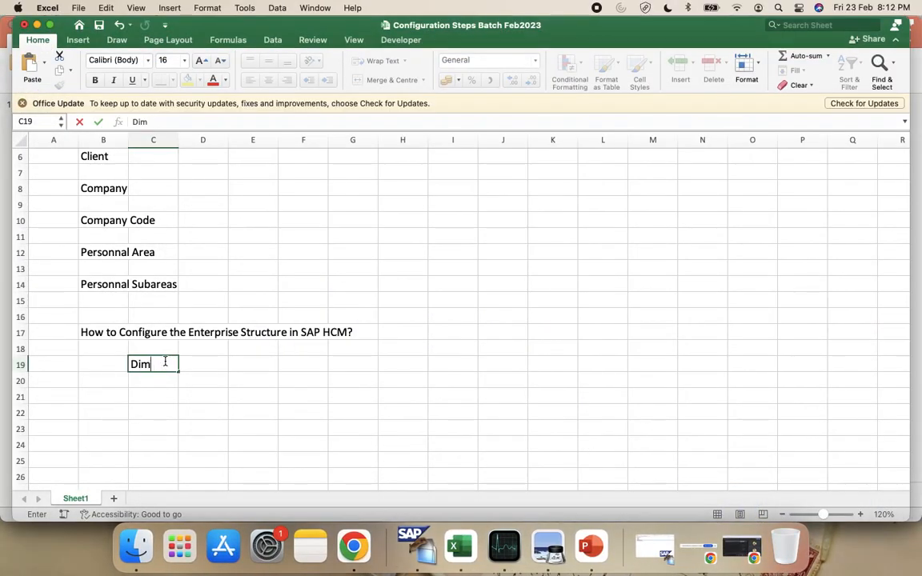
type("Vemudilife")
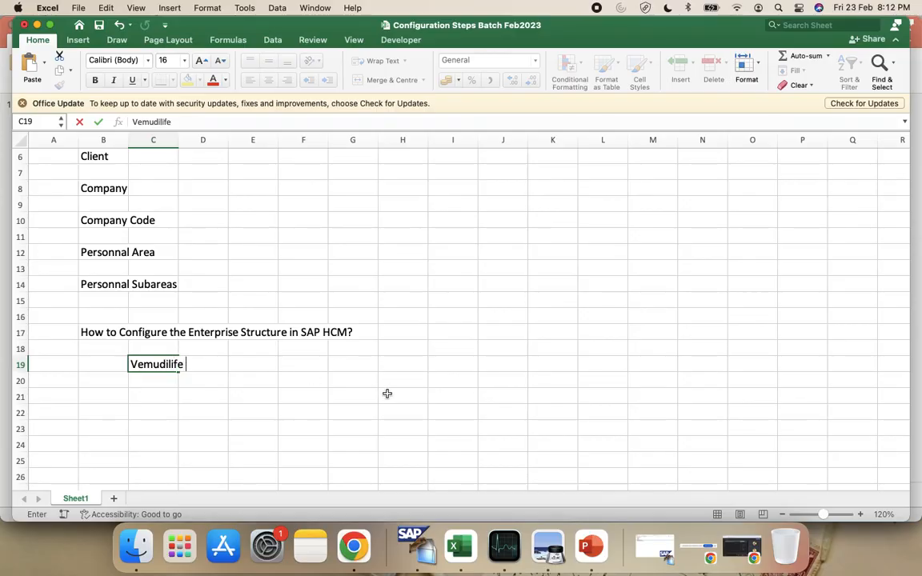
Step: Copy "vemudlife software" from the Google Meet in-call messages and paste it into cell C19 of the Excel workbook
key("super+Tab")
left_click(642, 422)
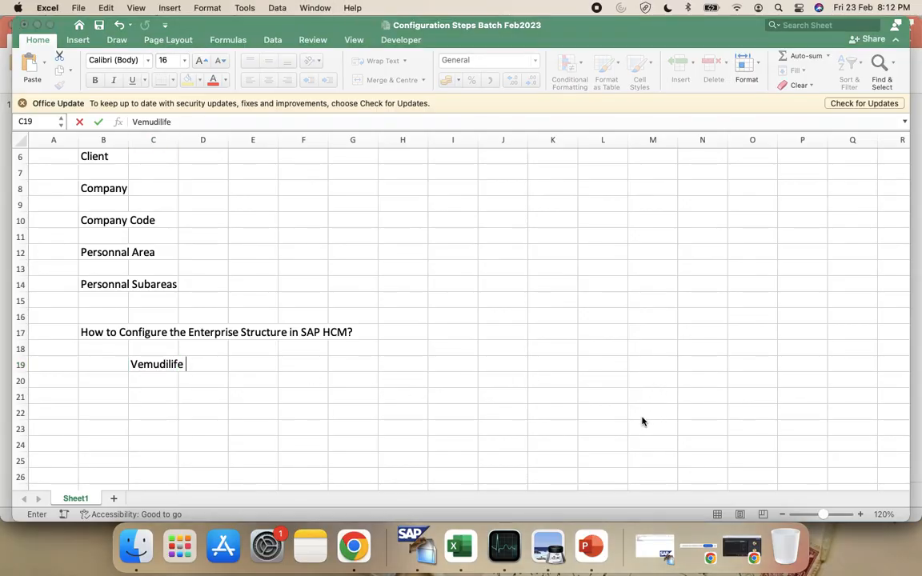
left_click(357, 550)
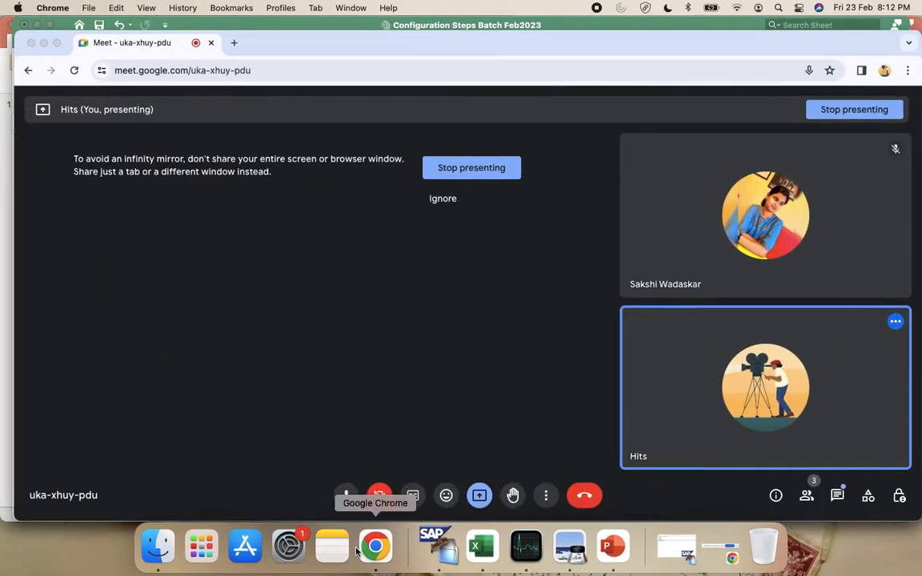
left_click(834, 496)
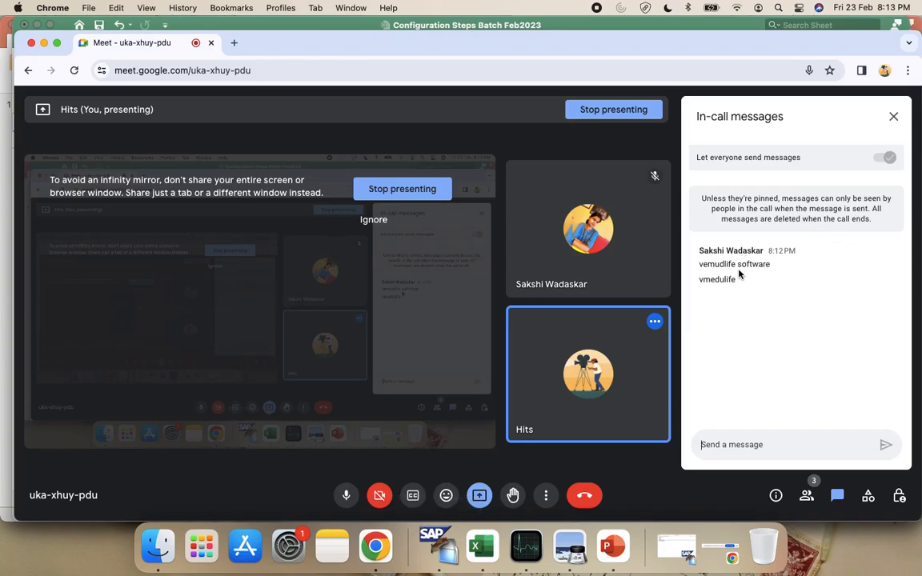
triple_click(727, 263)
key("super+c")
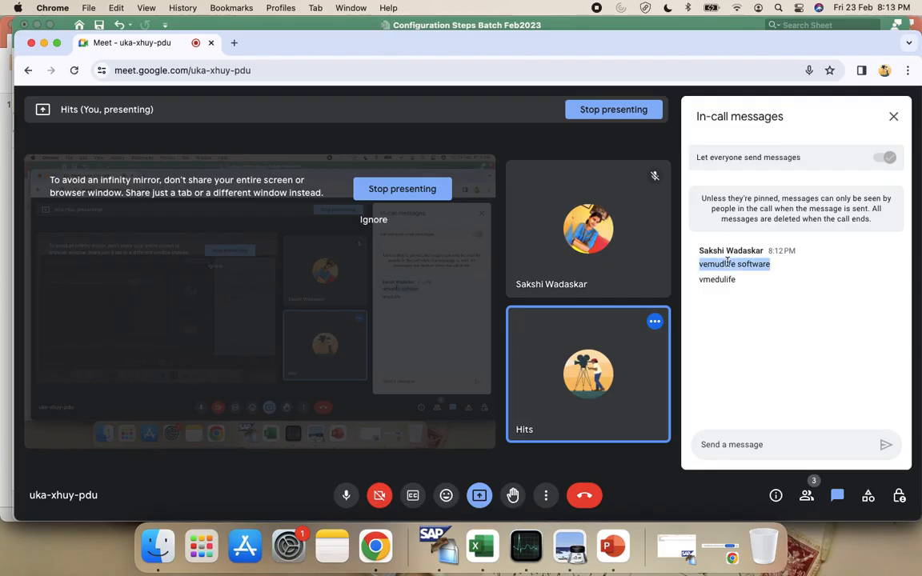
key("super+Tab")
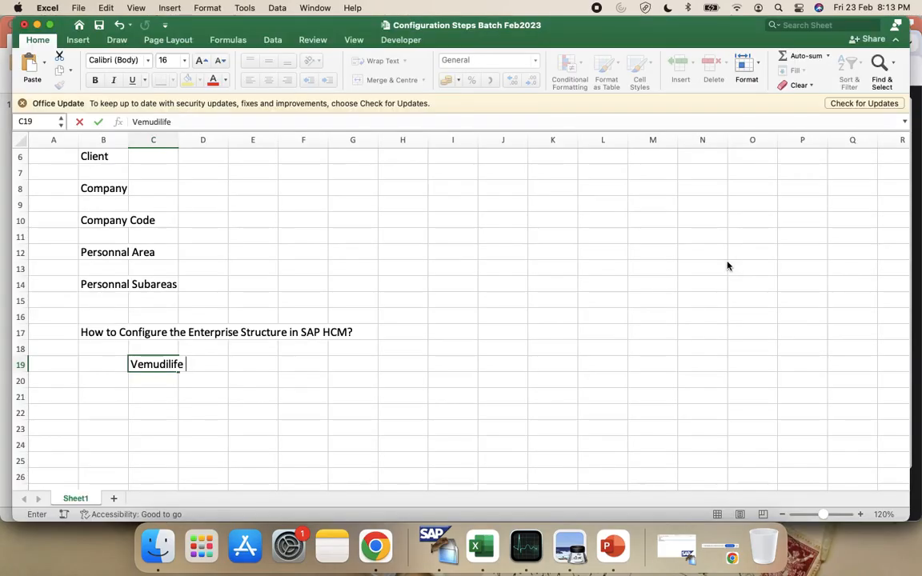
double_click(155, 357)
key("super+v")
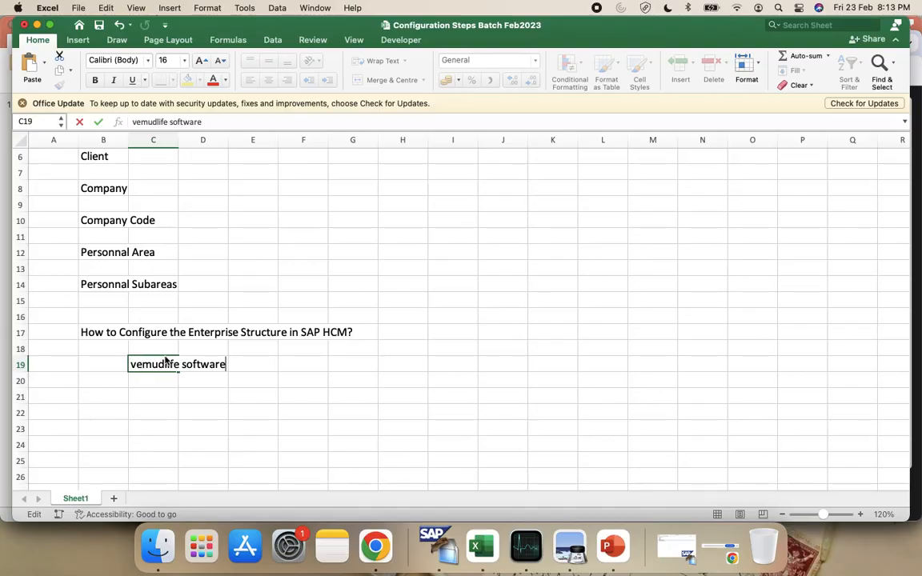
Step: Capitalise both words of the company name in cell C19 and complete it as "Vemudlife Software Pvt Ltd."
triple_click(164, 360)
key("Left")
key("shift+Right")
type("V")
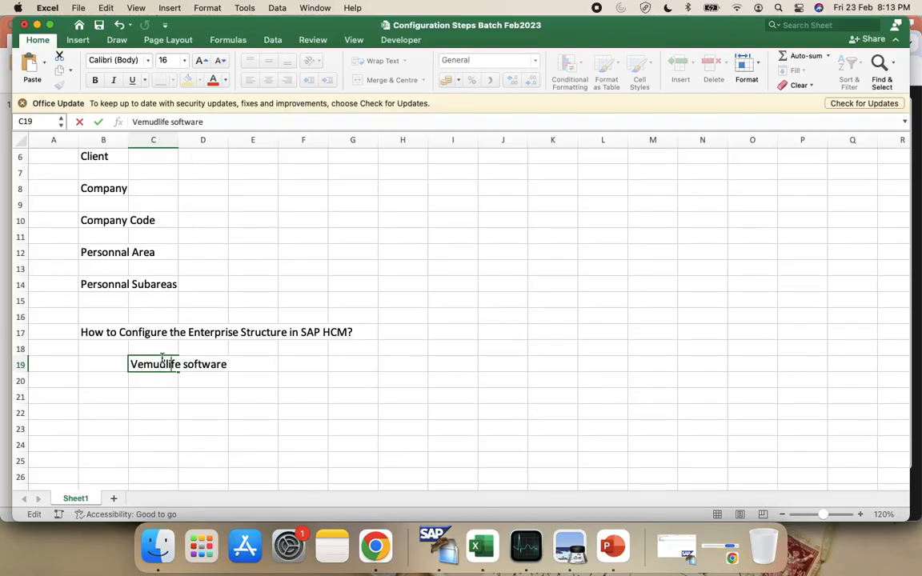
key("Right")
key("Right")
key("Right")
key("Right")
key("Right")
key("shift+Right")
type("S")
key("Right")
key("Right")
key("Right")
key("Right")
key("Right")
key("Right")
key("Right")
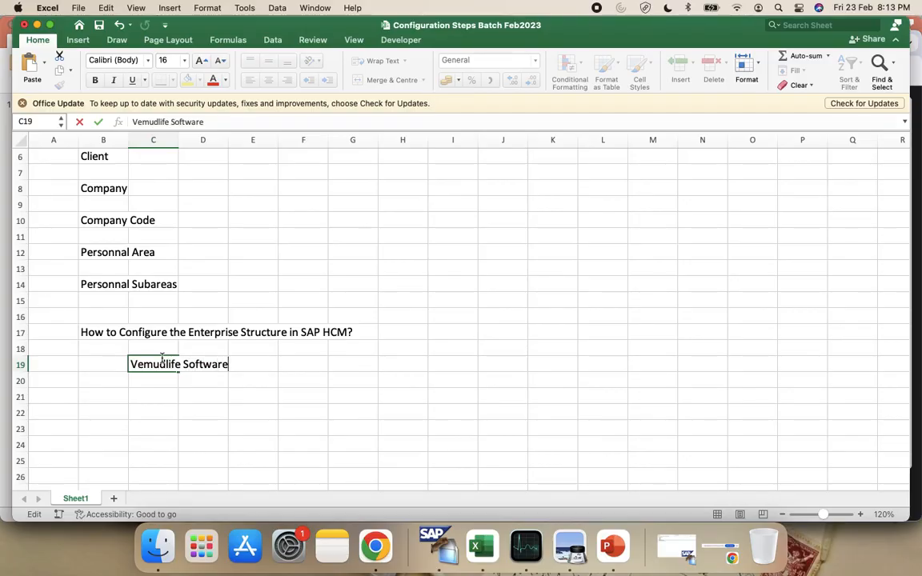
type("Pvt Ltd.")
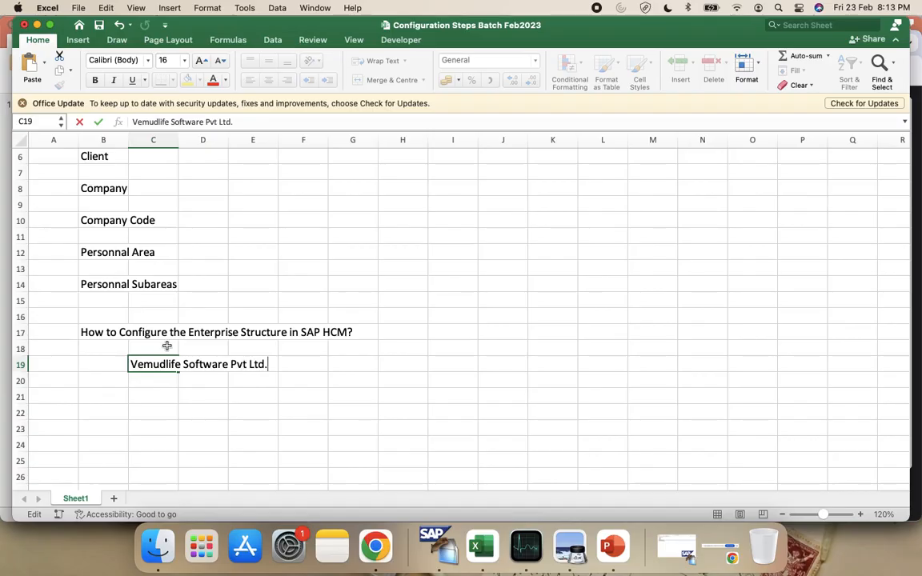
key("Return")
Step: Highlight the company name across cells C19 to F19 with a yellow fill
left_click(166, 364)
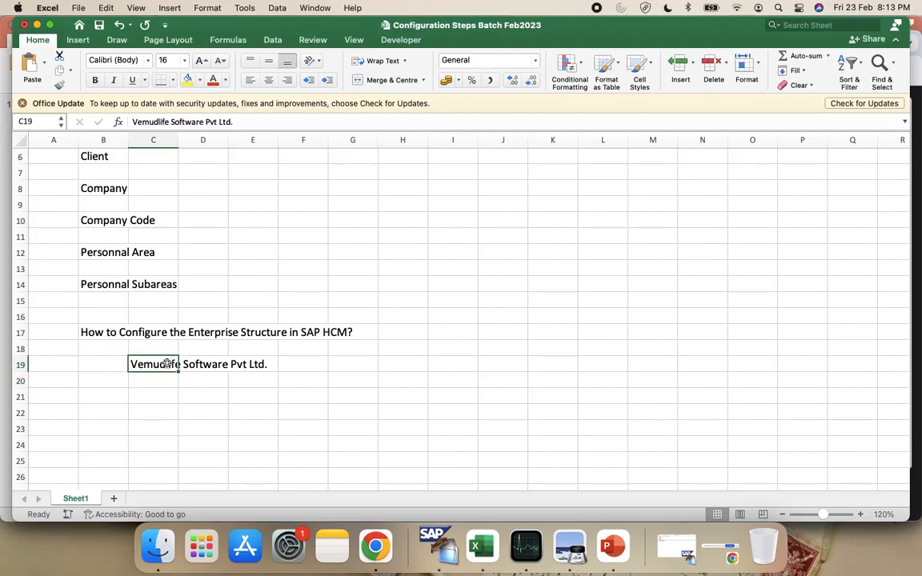
left_click_drag(166, 364, 293, 364)
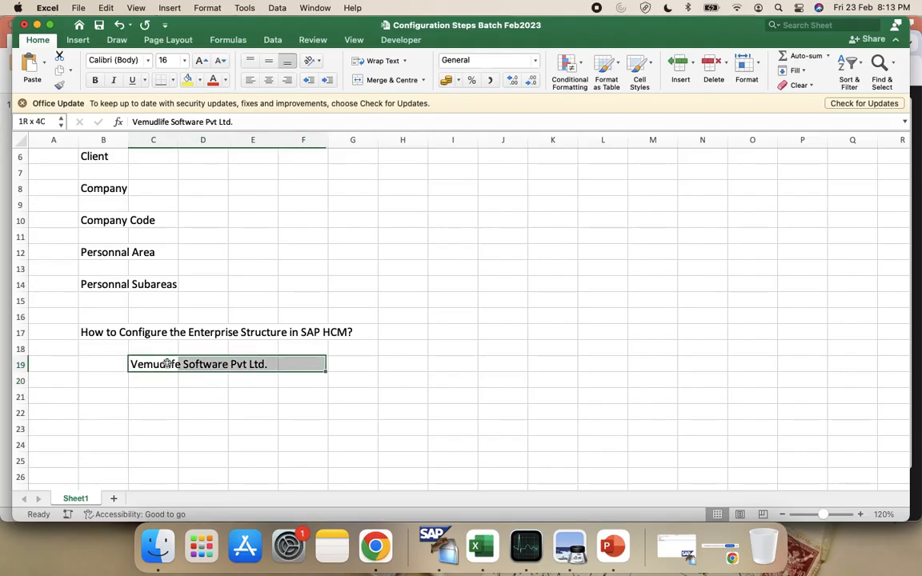
left_click(189, 80)
left_click(239, 413)
Step: Enter the sentence "We have 10,000 people working in this company all in India." in cell C21
left_click(154, 400)
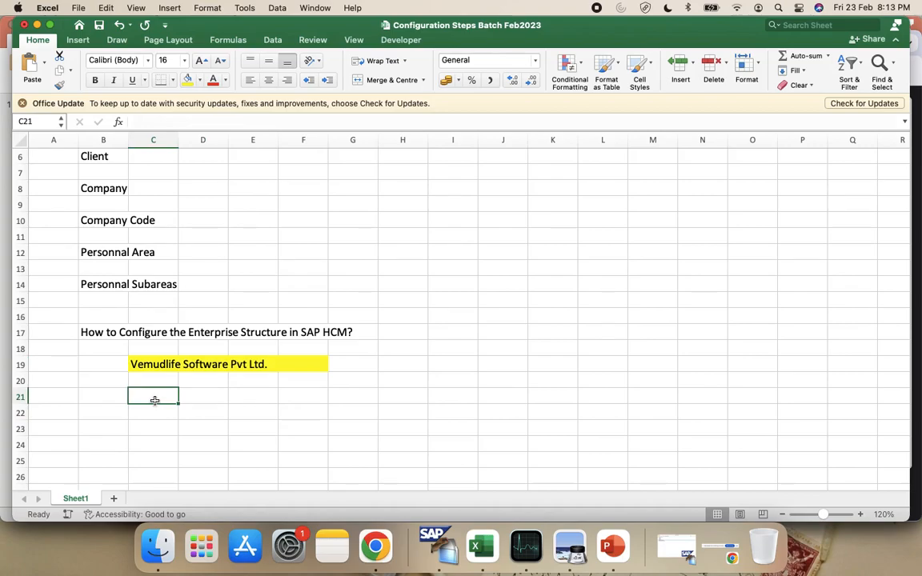
type("We ")
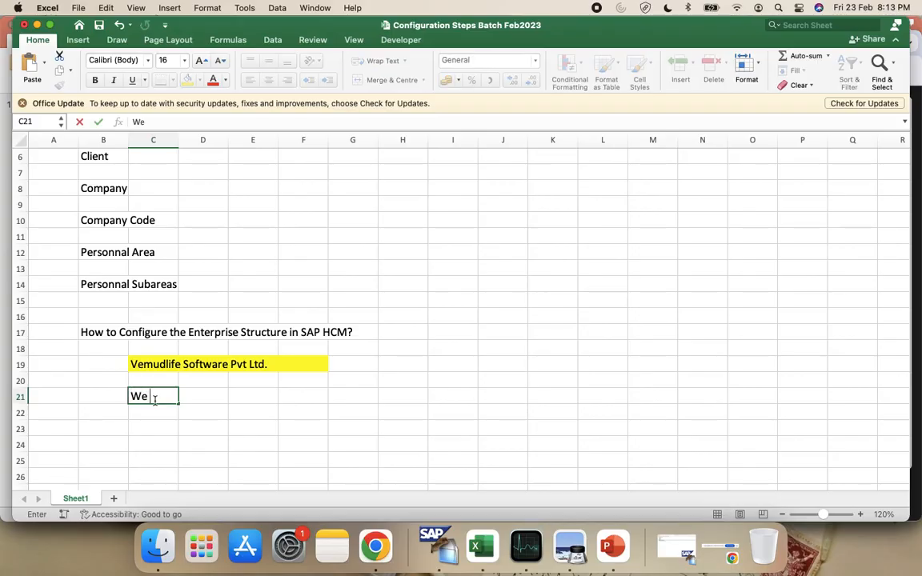
type("have 10,000 ")
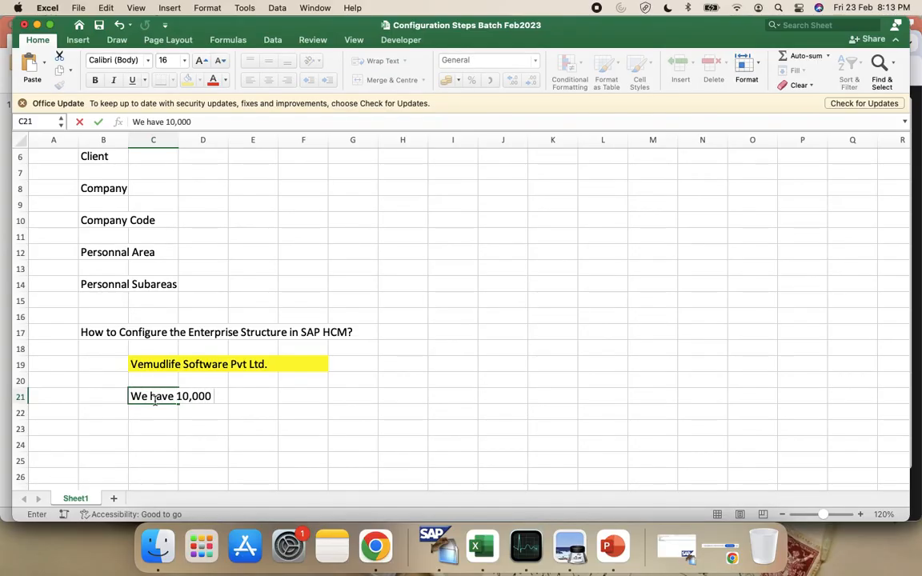
type("peopl")
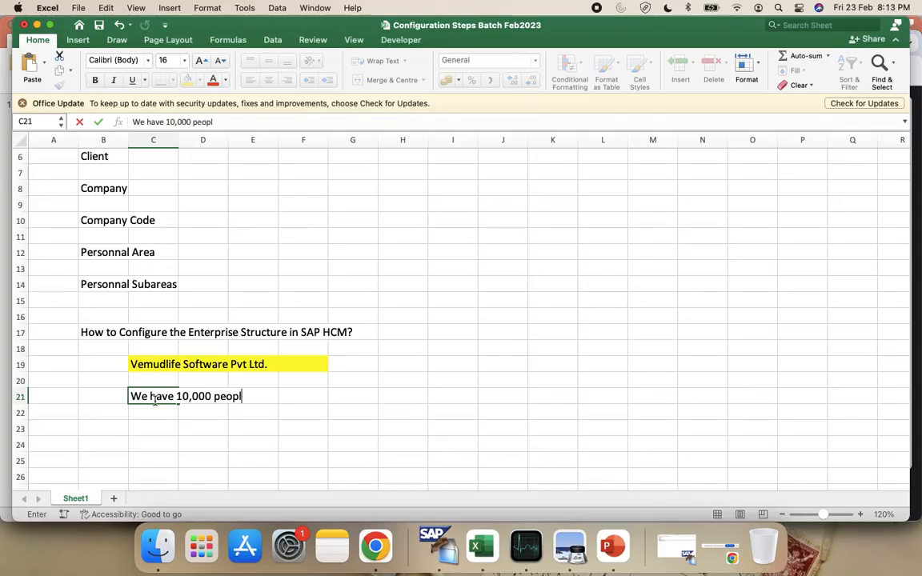
type("e working in thi")
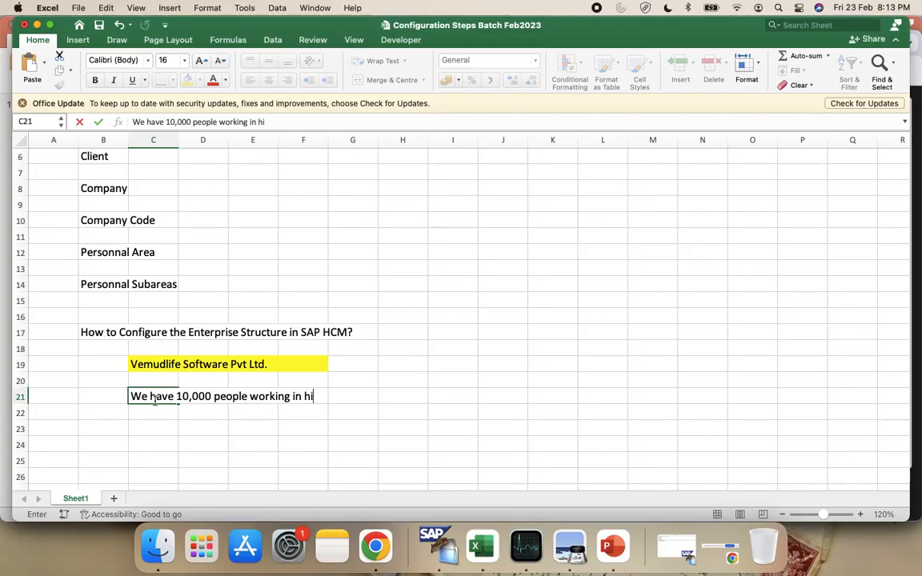
key("BackSpace")
key("BackSpace")
type("this compan")
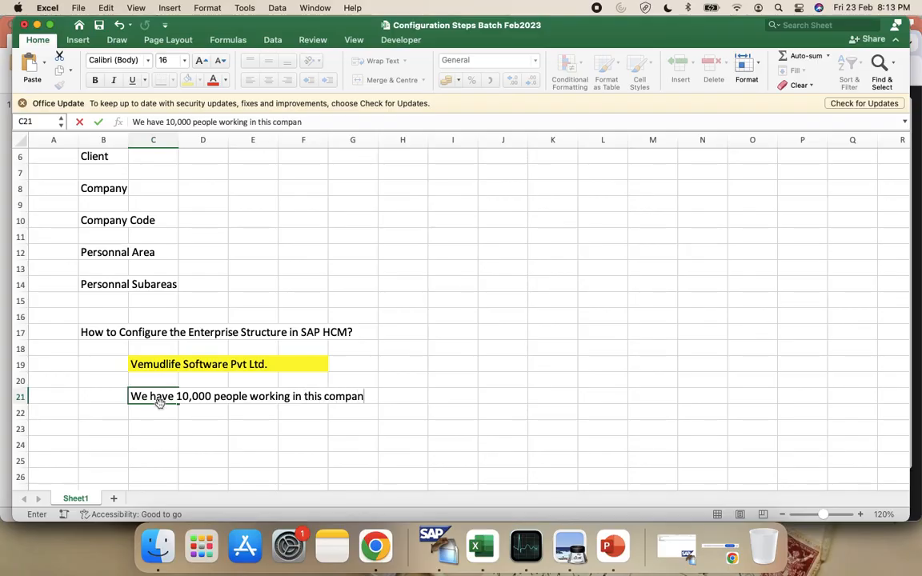
type("y all in India .")
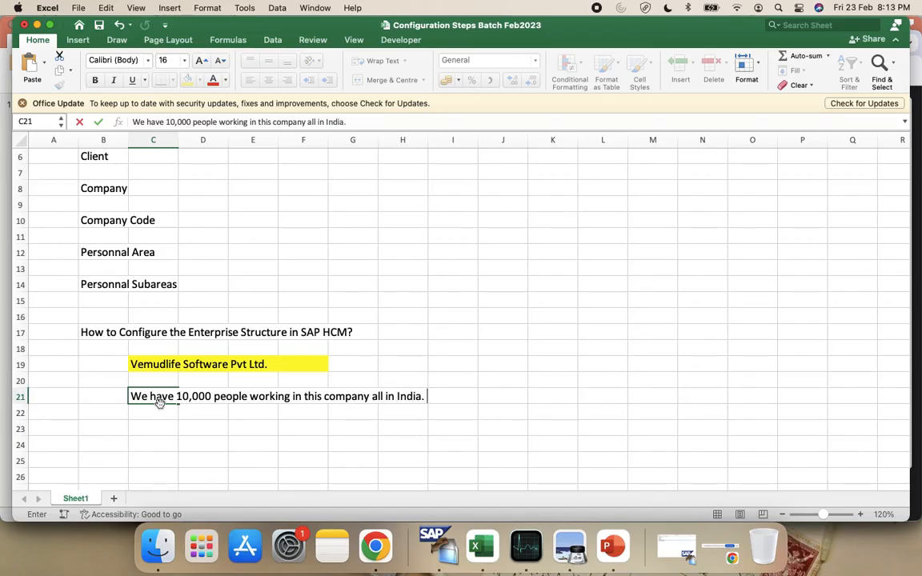
key("Return")
key("Return")
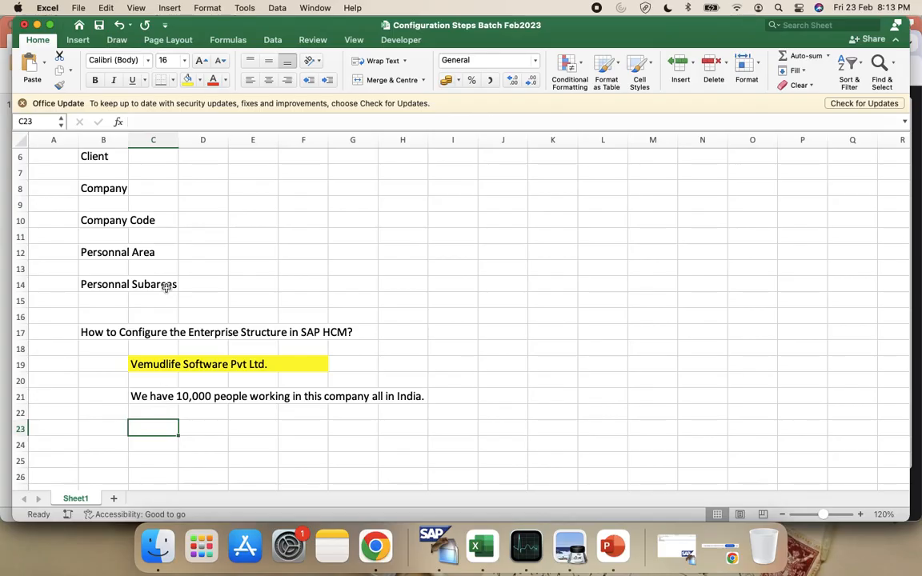
Step: Enter the label "Client:" in cell B24, below the company description
scroll(164, 284, "down", 5)
left_click(110, 367)
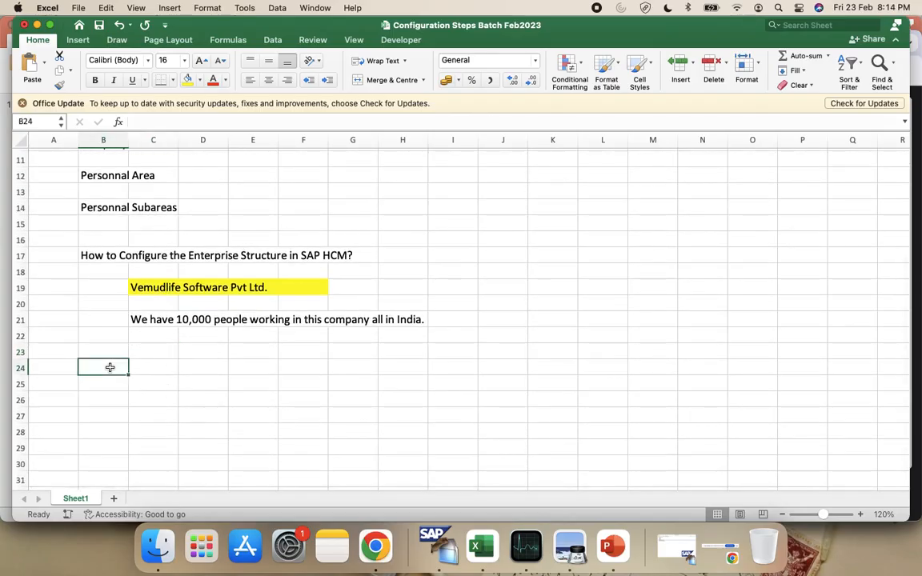
type("Cl")
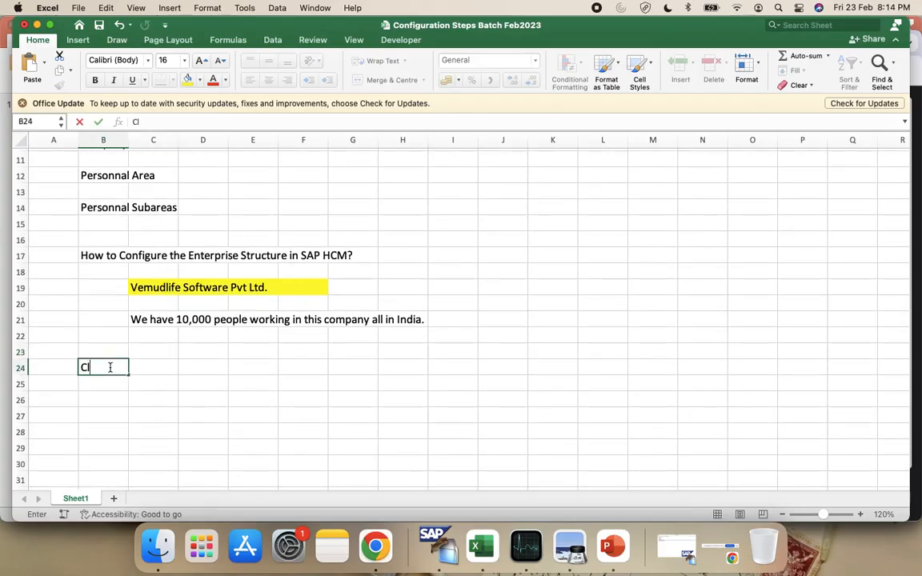
type("ient:")
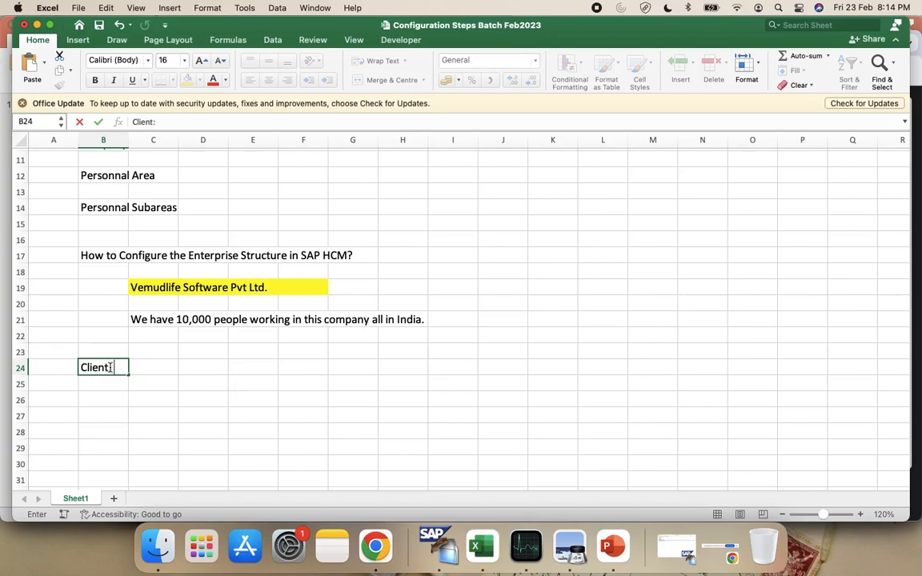
Step: Switch to SAP GUI for Java and open the logon screen of the SAP US CA BNM Server connection
left_click(679, 549)
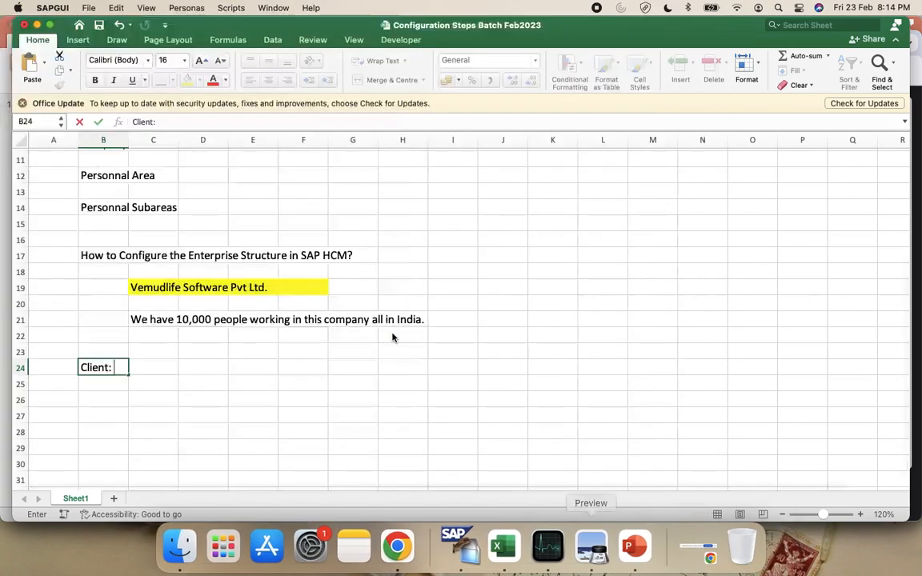
key("ctrl+Up")
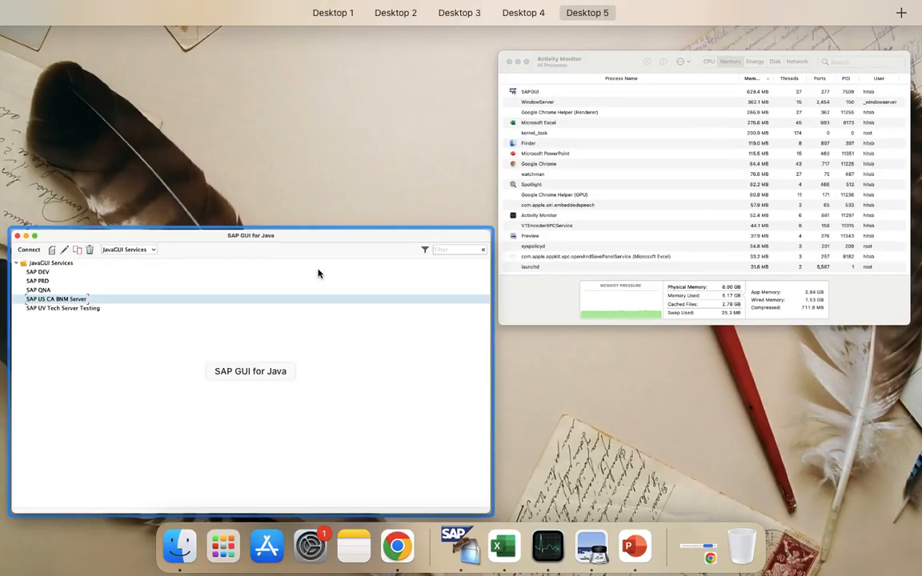
left_click(319, 329)
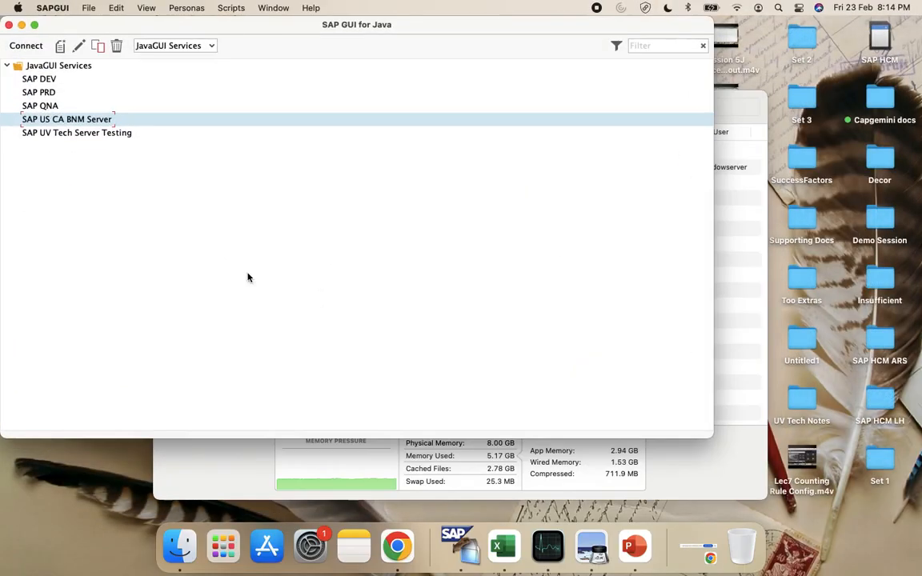
double_click(130, 121)
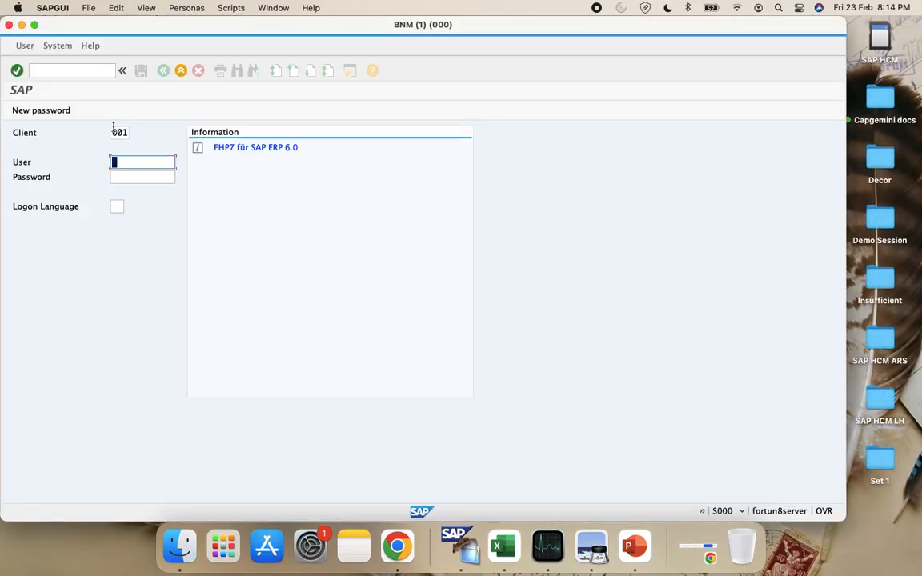
Step: Switch back to the Excel workbook and enter the client number 001 in cell C24
key("ctrl+Left")
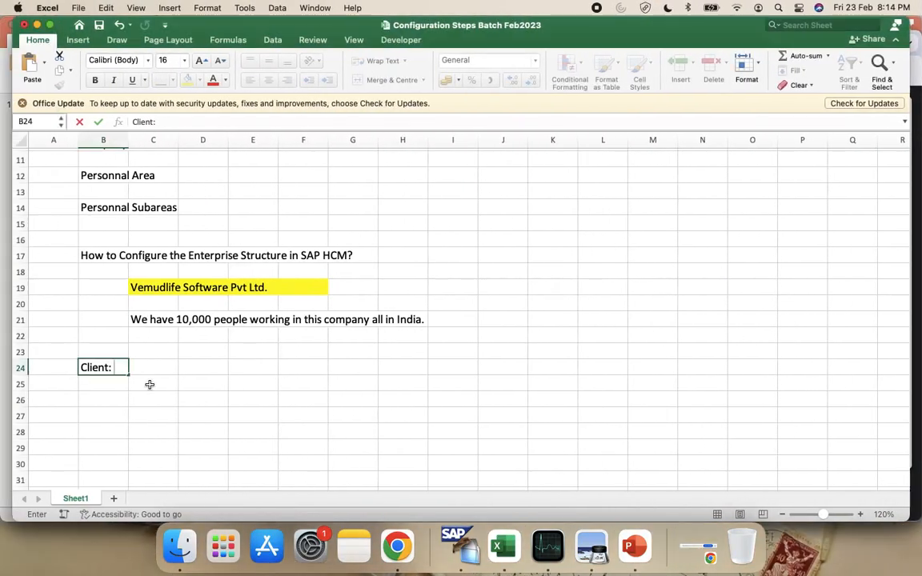
left_click(155, 365)
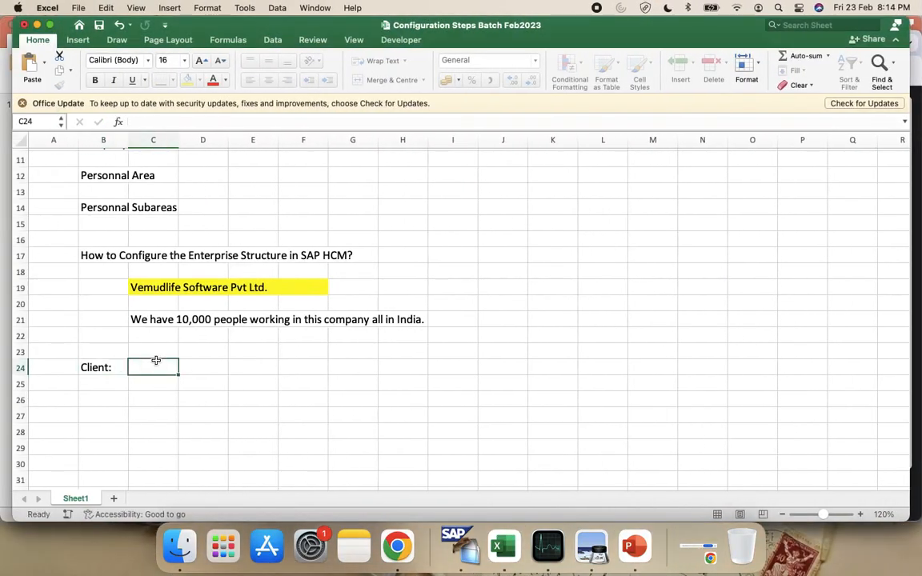
type("001")
left_click(109, 406)
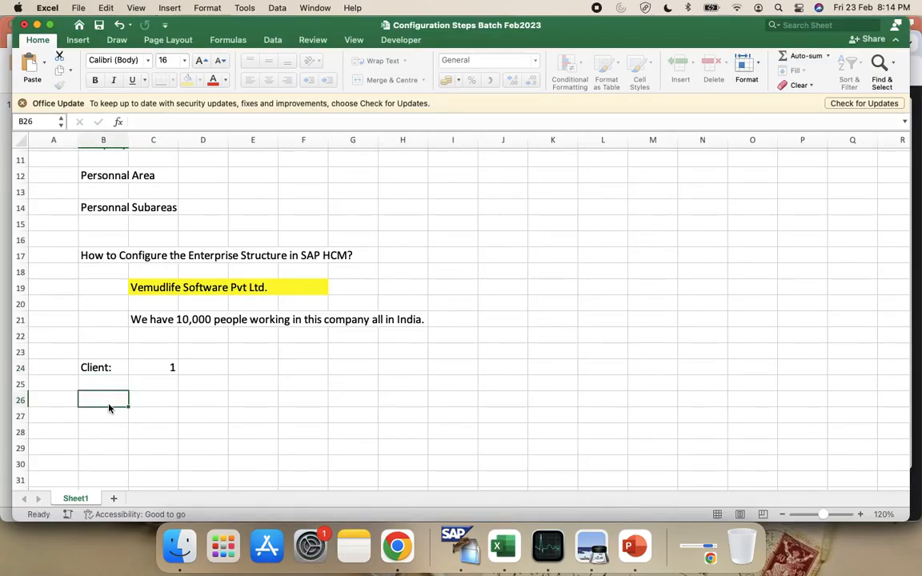
key("ctrl+Right")
key("ctrl+Left")
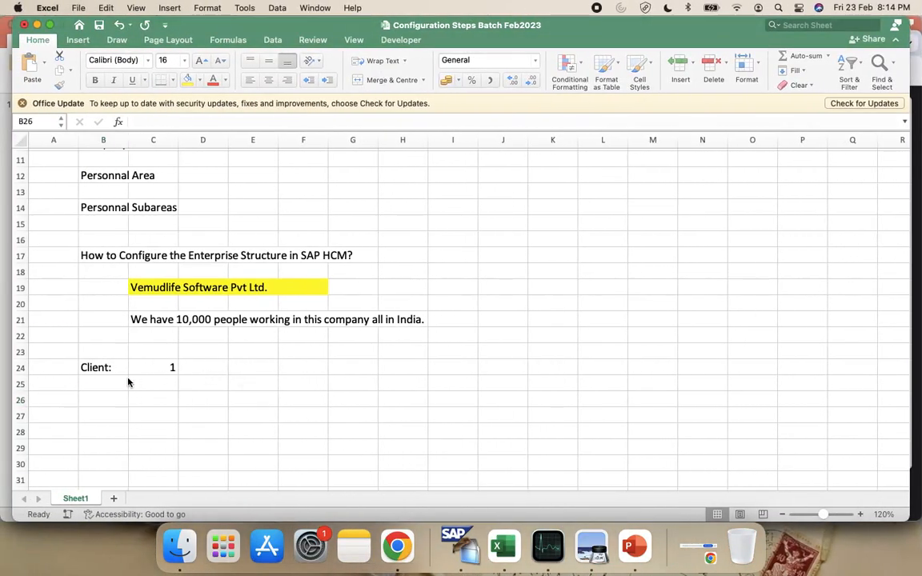
Step: Complete the label in cell B24 as "Client: 001" and clear the separate number from cell C24
left_click(96, 366)
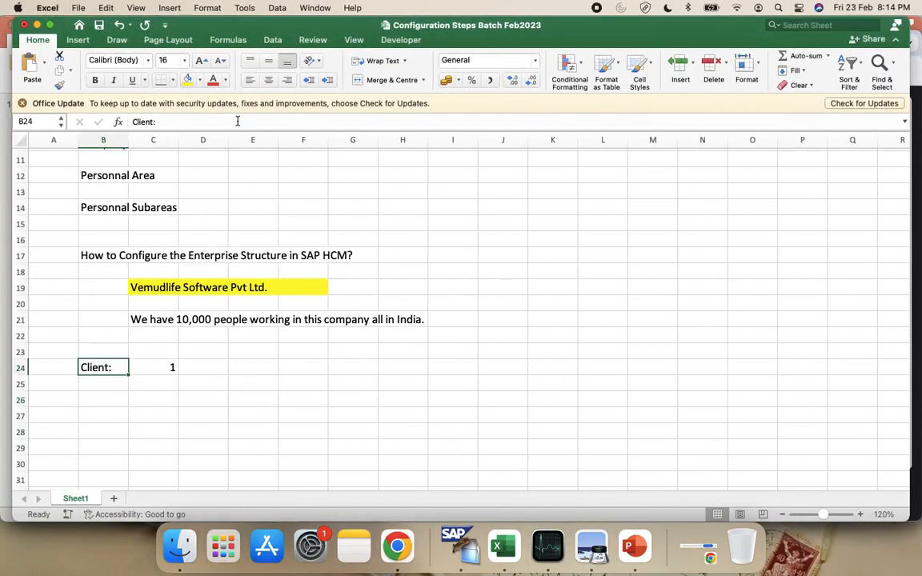
left_click(237, 121)
type("001")
key("Tab")
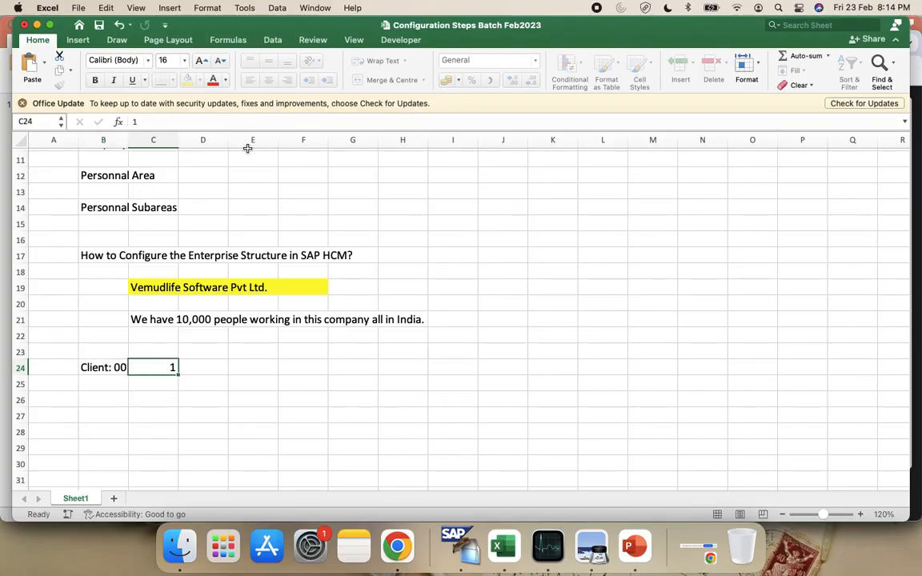
key("Delete")
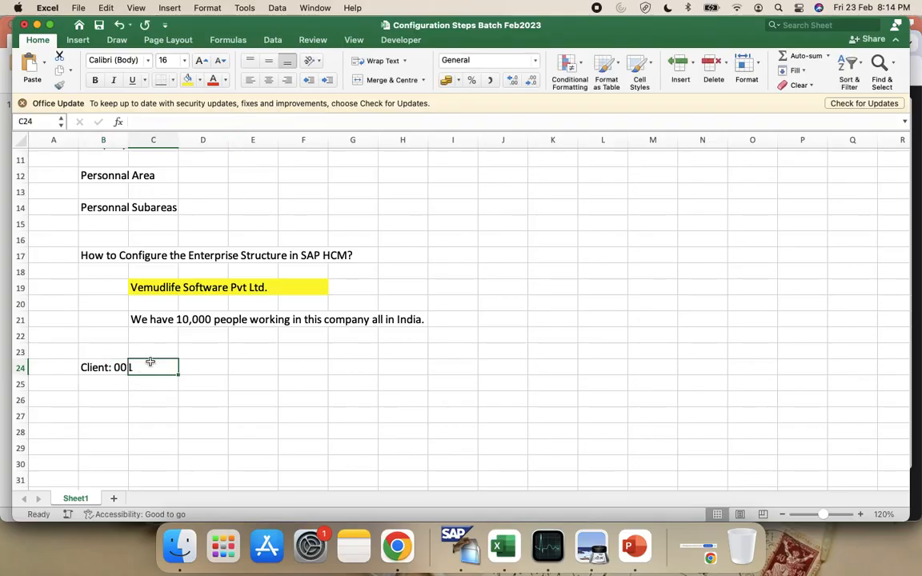
Step: Enter the label "Company:" in cell B26, two rows below the client entry
left_click(103, 384)
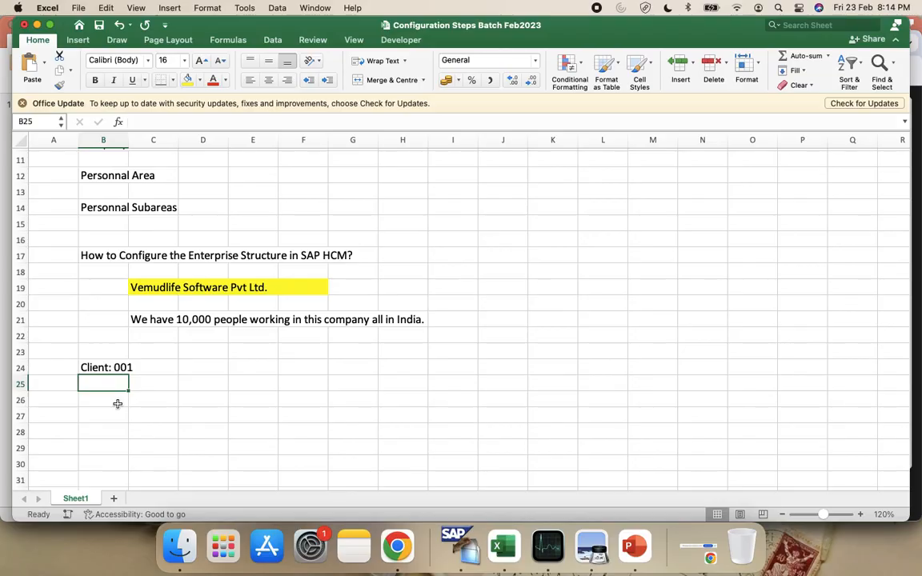
left_click(118, 403)
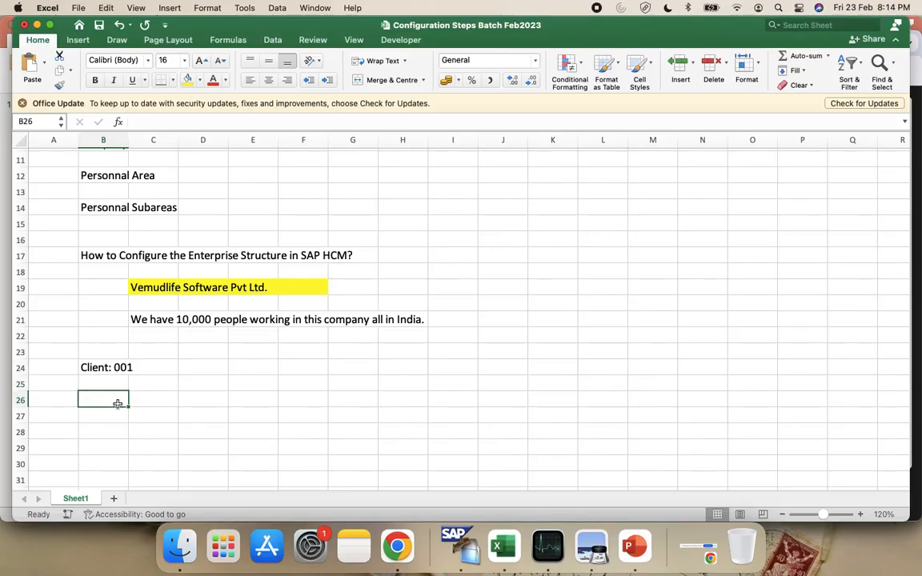
type("Company")
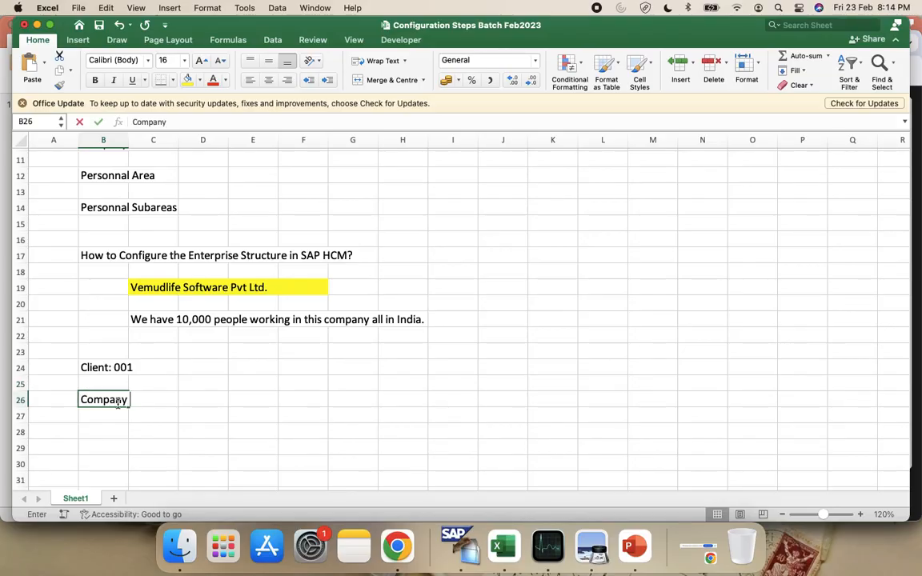
type(":")
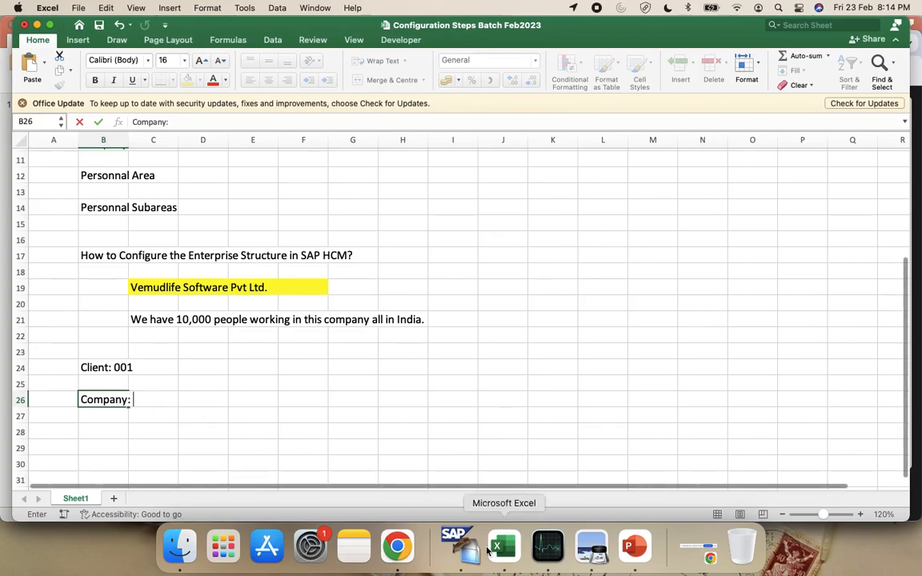
Step: Switch to the SAP logon screen and log on to client 001 as hcmuser1 with the account password
left_click(455, 547)
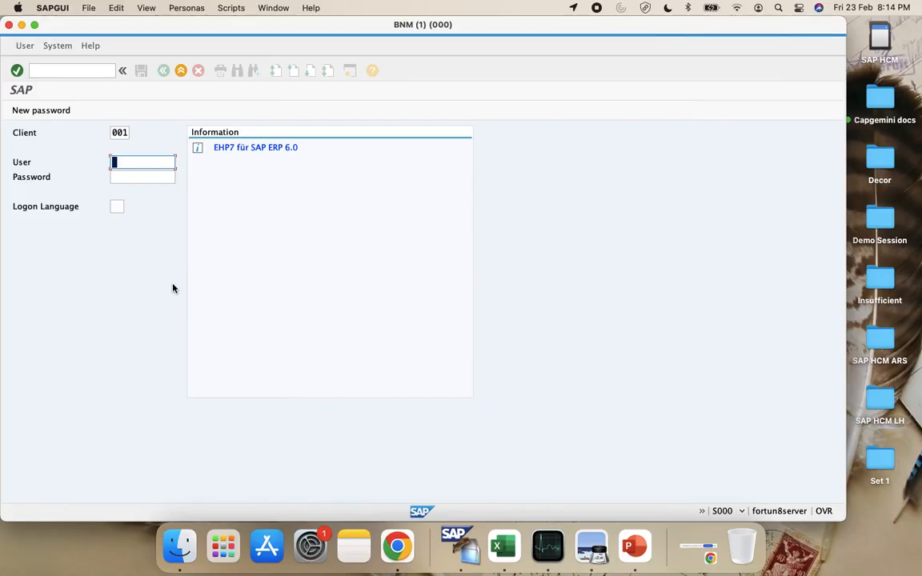
key("Down")
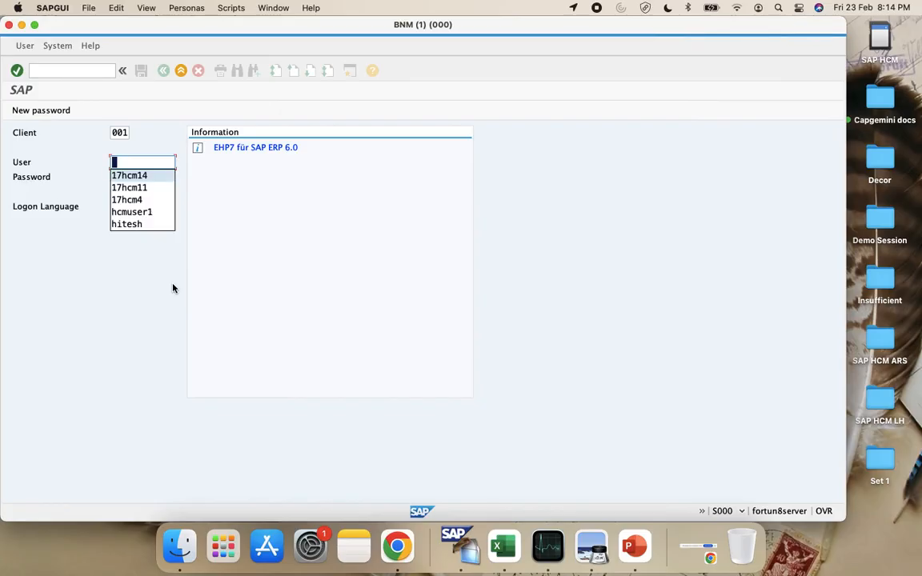
key("Down")
key("Down")
key("Down")
key("Return")
key("Tab")
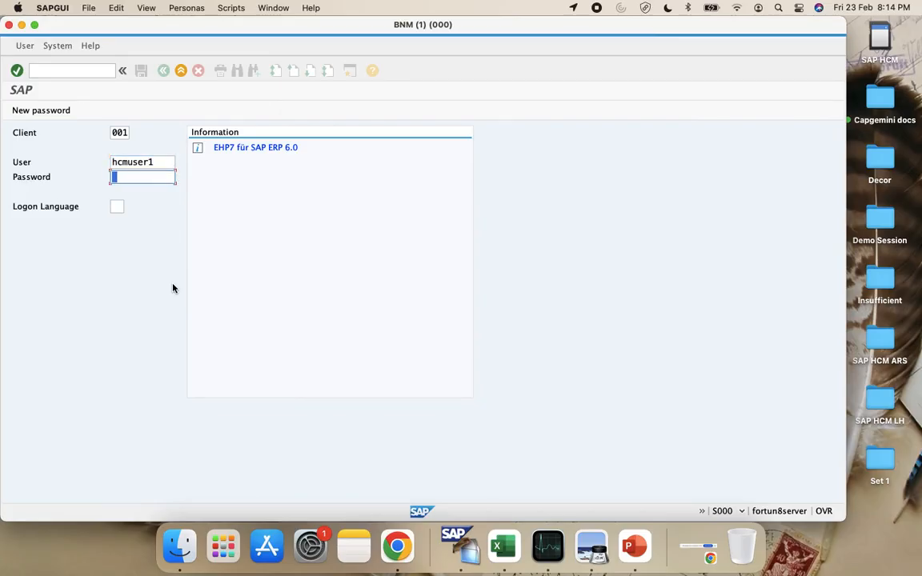
type("**********")
key("Return")
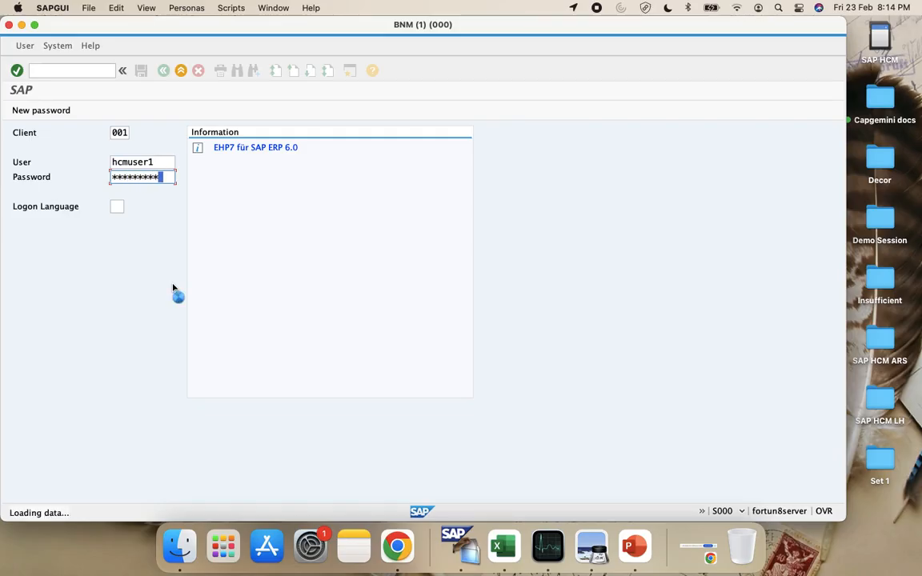
Step: Return to the Excel workbook and enter the label "Company Code" in cell B32, leaving blank rows below "Company:"
key("ctrl+Left")
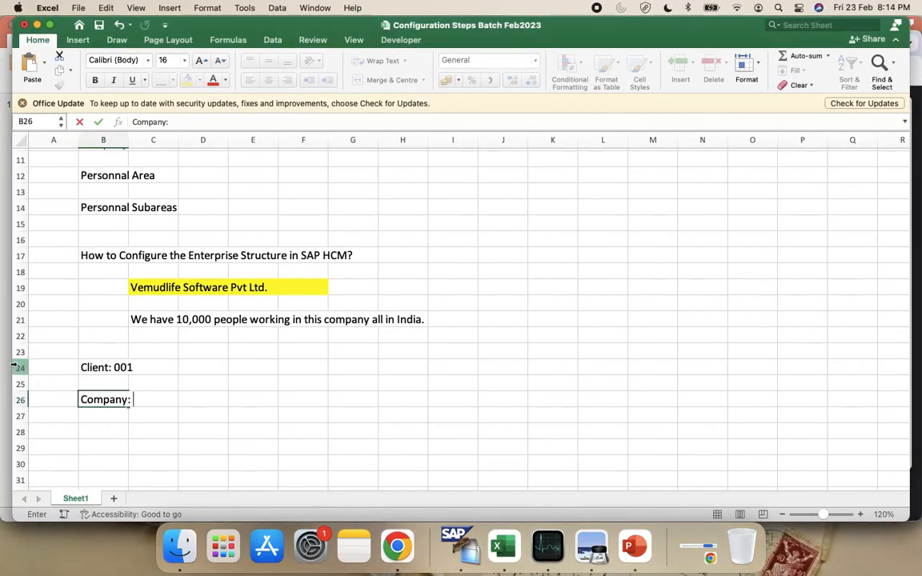
left_click(152, 391)
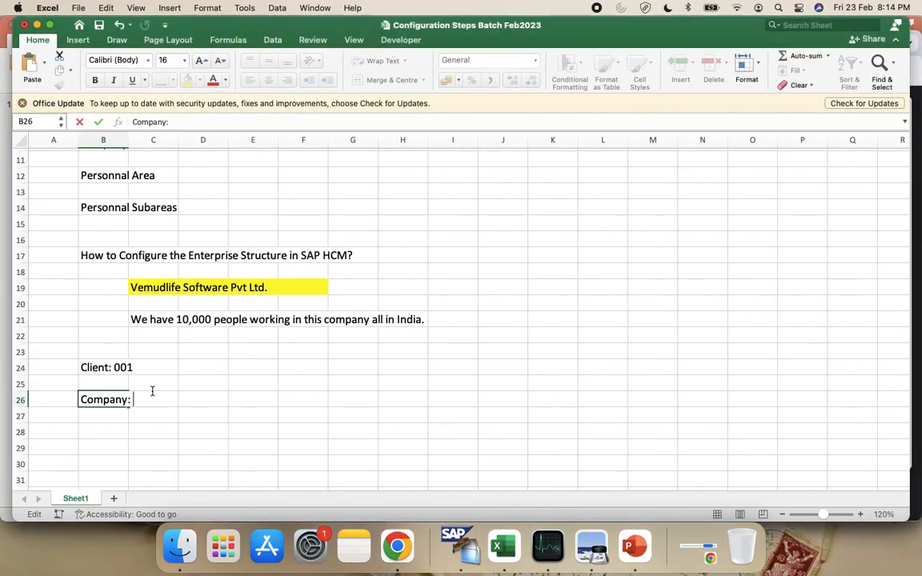
left_click(104, 432)
scroll(103, 435, "down", 5)
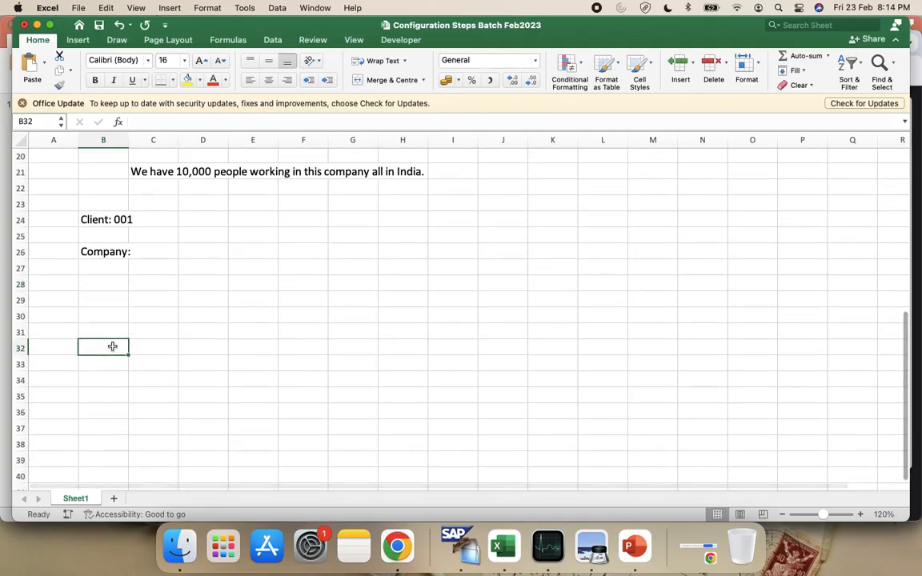
type("COmpany Code")
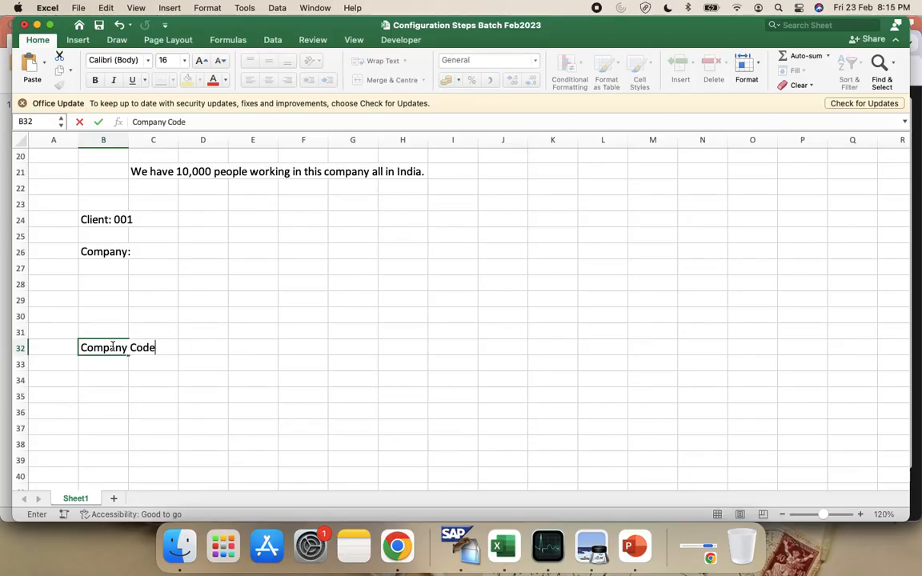
key("Return")
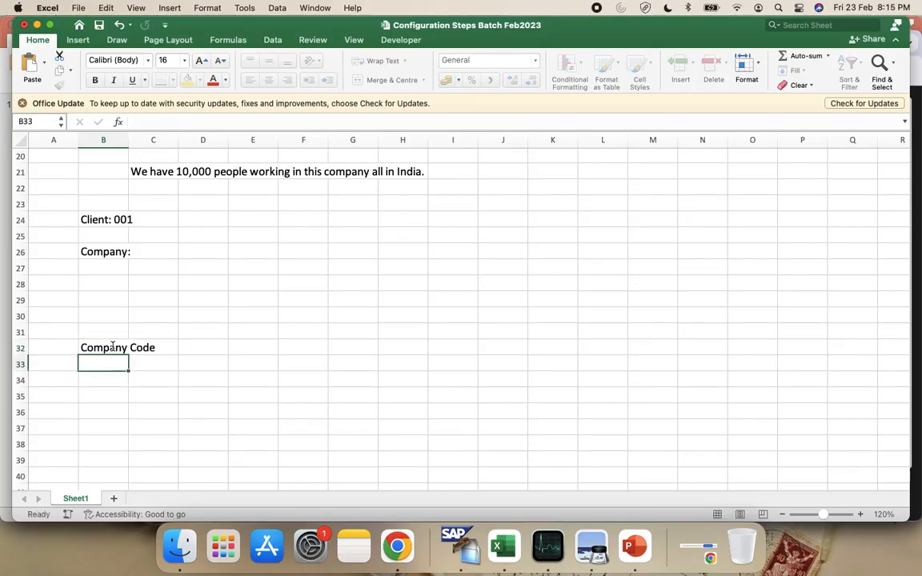
Step: Enter the label "Personnal Area" in cell B39, leaving blank rows below "Company Code"
key("Down")
key("Down")
key("Down")
key("Down")
key("Down")
key("Down")
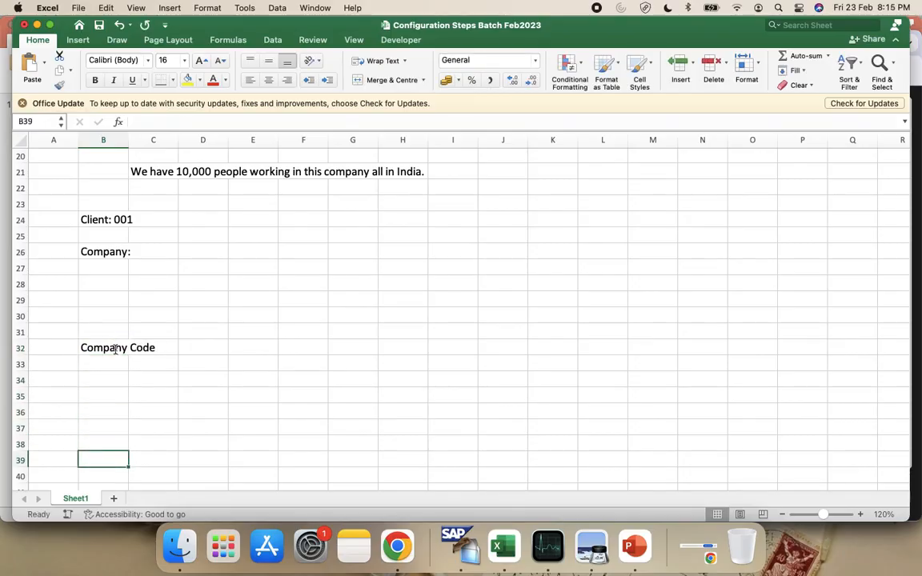
type("Enter")
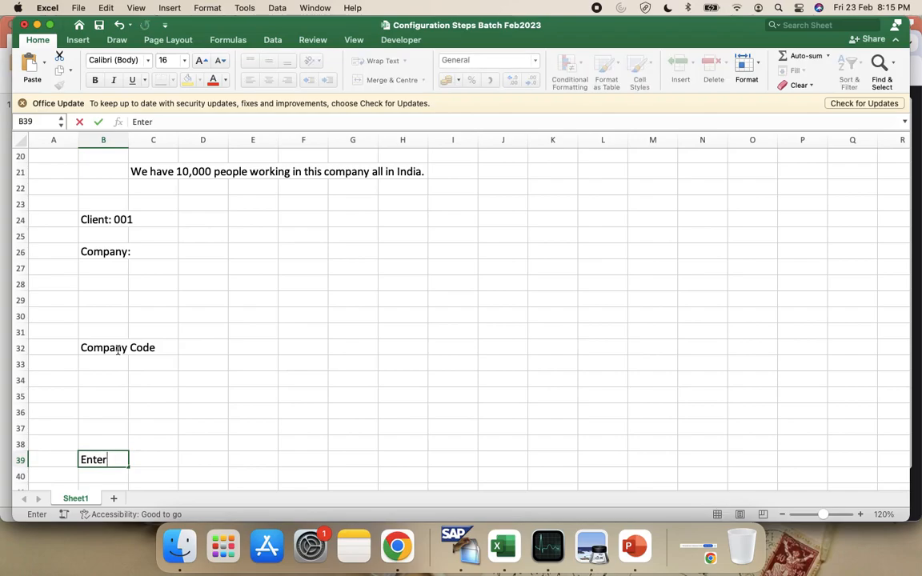
key("BackSpace")
key("BackSpace")
key("BackSpace")
key("BackSpace")
key("BackSpace")
type("Personnal")
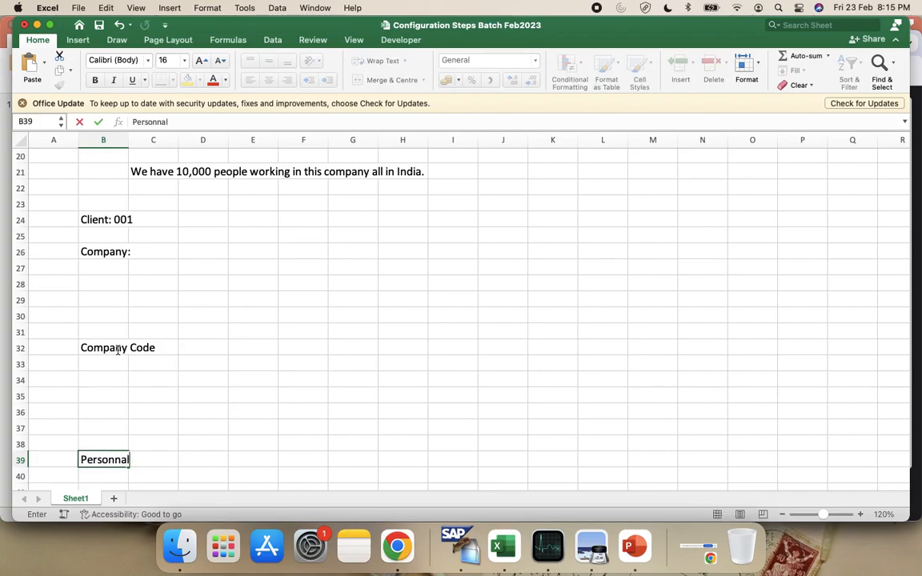
type(" Area")
key("Return")
Step: Enter the label "Personnal Subarea" in cell B46, leaving blank rows below "Personnal Area"
key("Return")
key("Return")
key("Return")
key("Return")
key("Return")
key("Return")
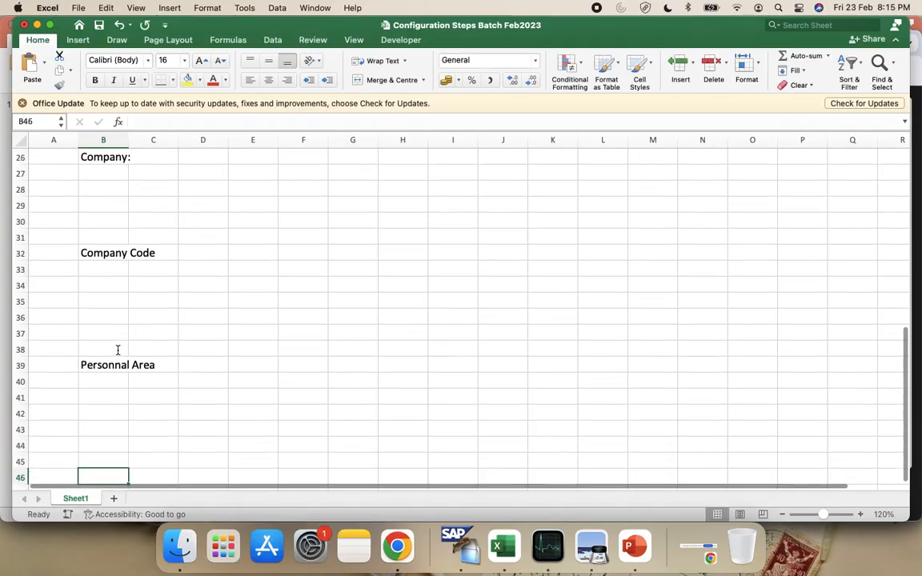
type("Personnal")
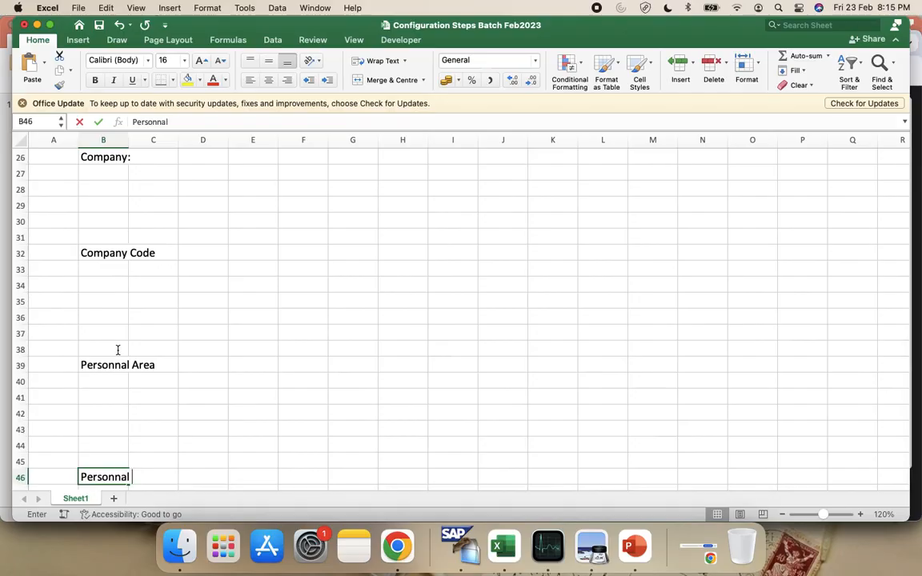
type(" Subarea")
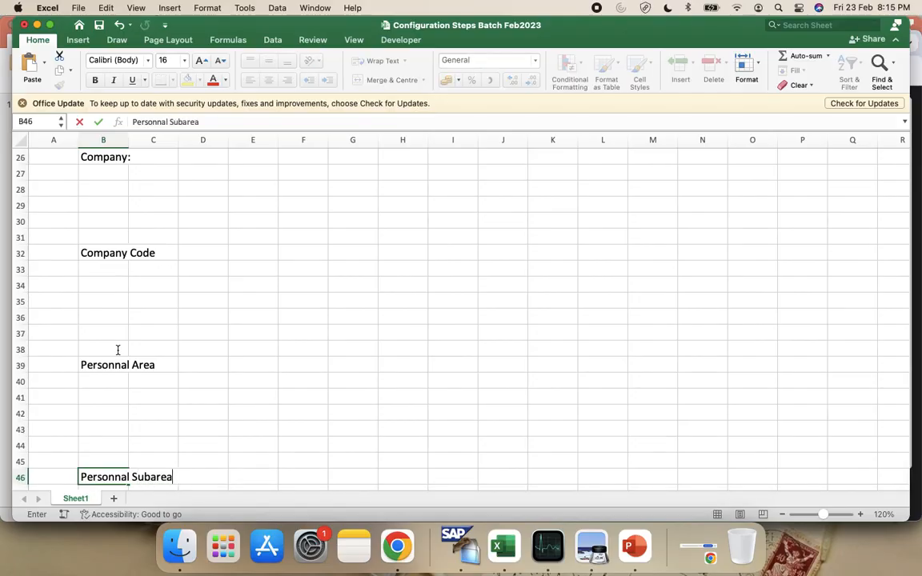
Step: Enter the label "Steps:" in cell B28 below "Company:" and begin cell B29 with "SPRO"
scroll(124, 350, "up", 5)
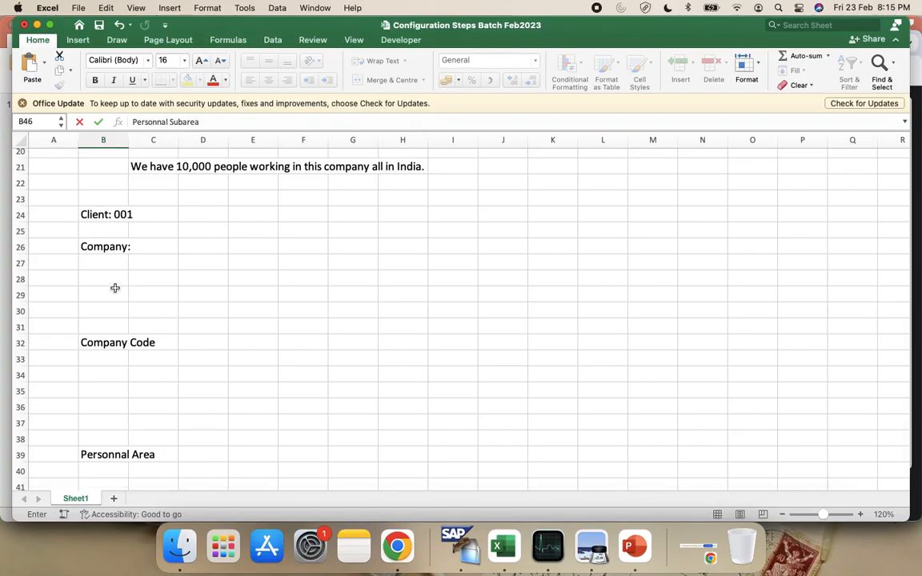
left_click(105, 280)
type("Steps:")
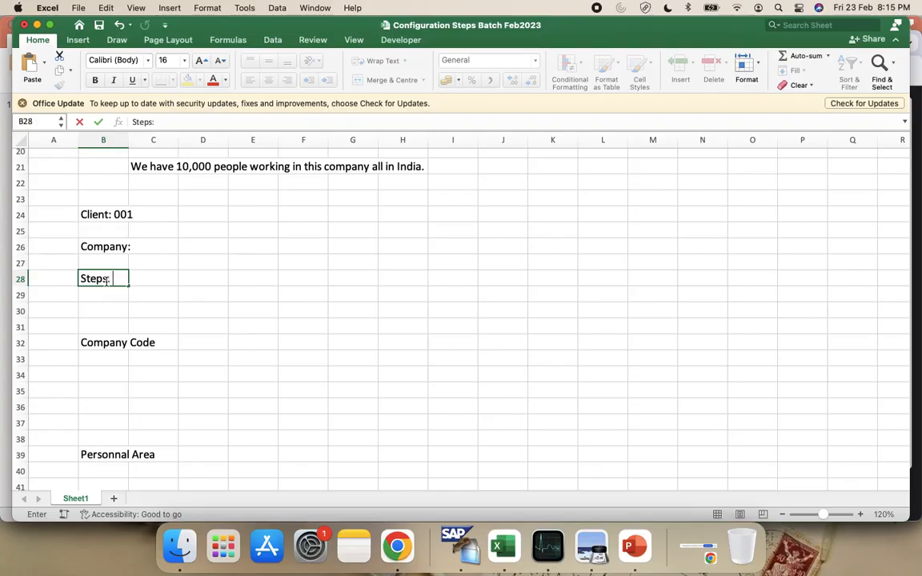
key("Return")
key("Right")
left_click(112, 289)
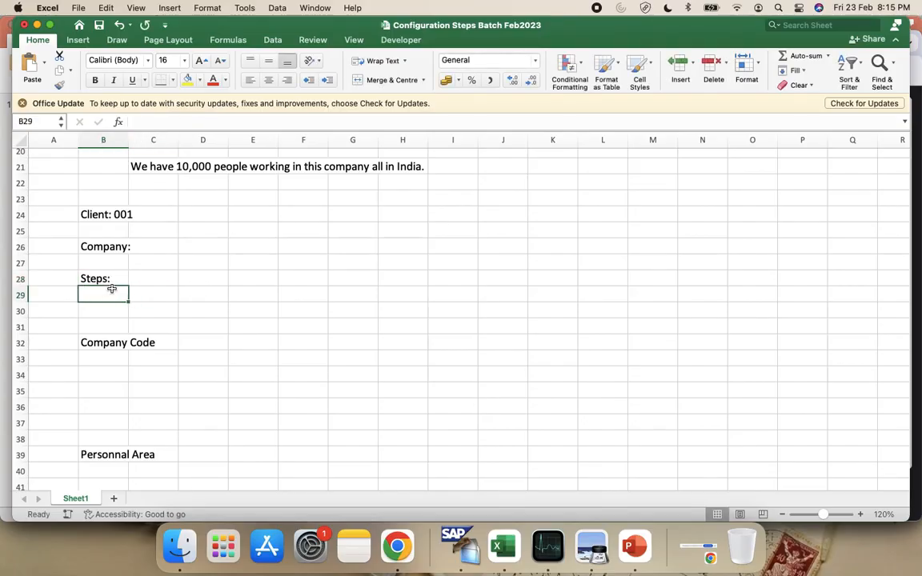
type("SPRO")
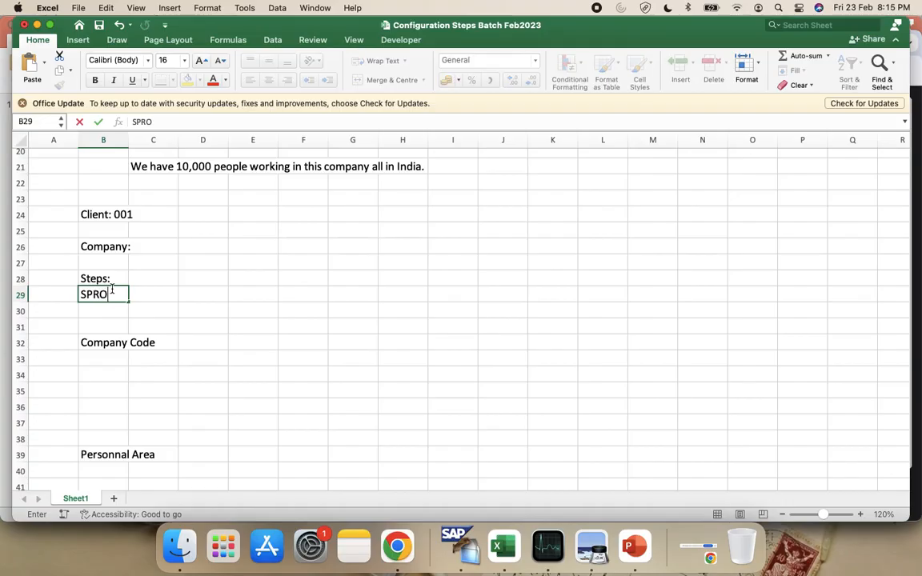
Step: Switch to SAP, run transaction SPRO and display the SAP Customizing Implementation Guide
left_click(461, 560)
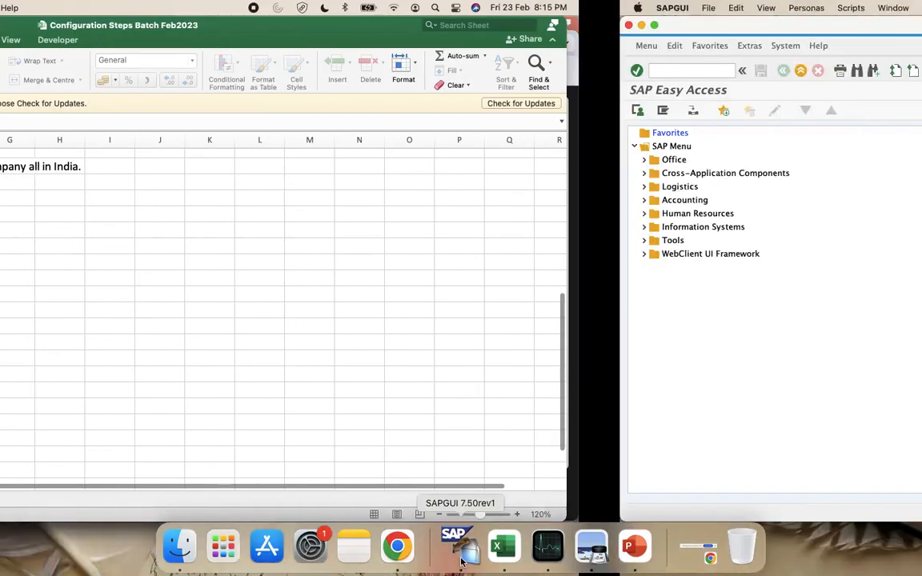
type("SPRO")
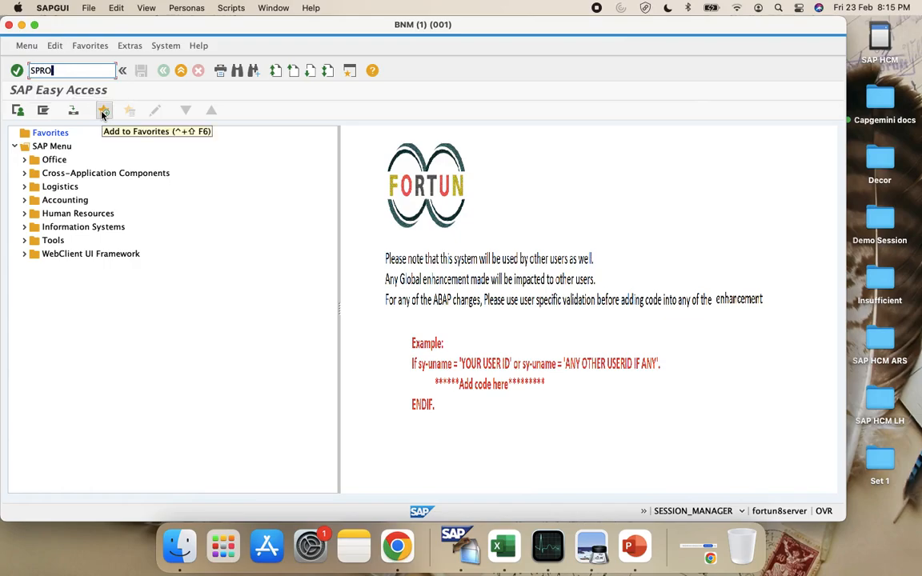
key("Return")
left_click(85, 113)
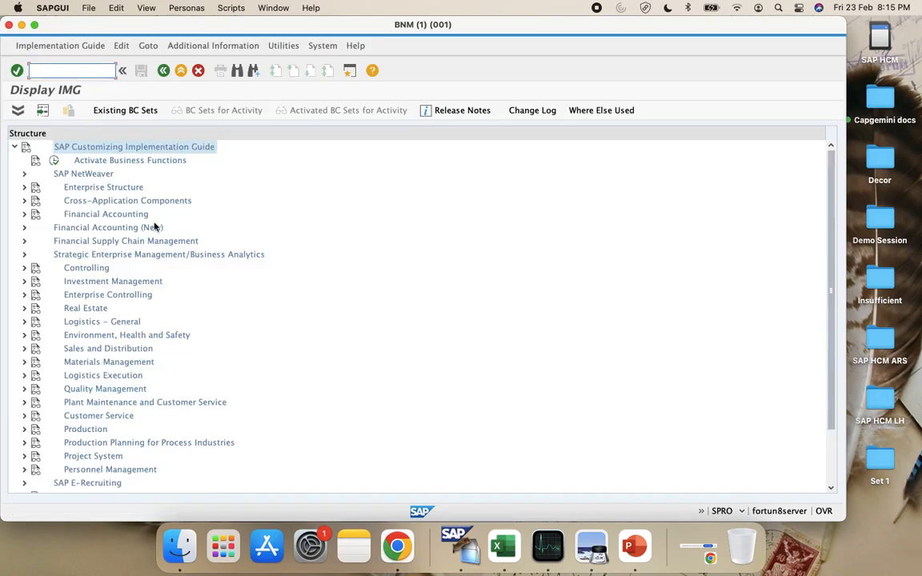
scroll(180, 249, "down", 2)
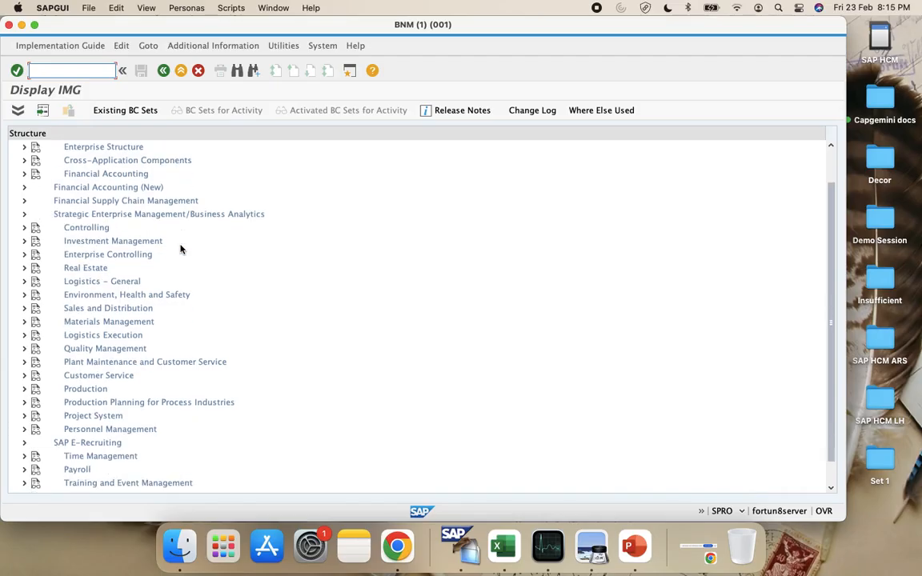
Step: Return to the Excel workbook and extend the text in cell B29 to "SPRO>> IMG Menu"
key("super+Tab")
type(">> ")
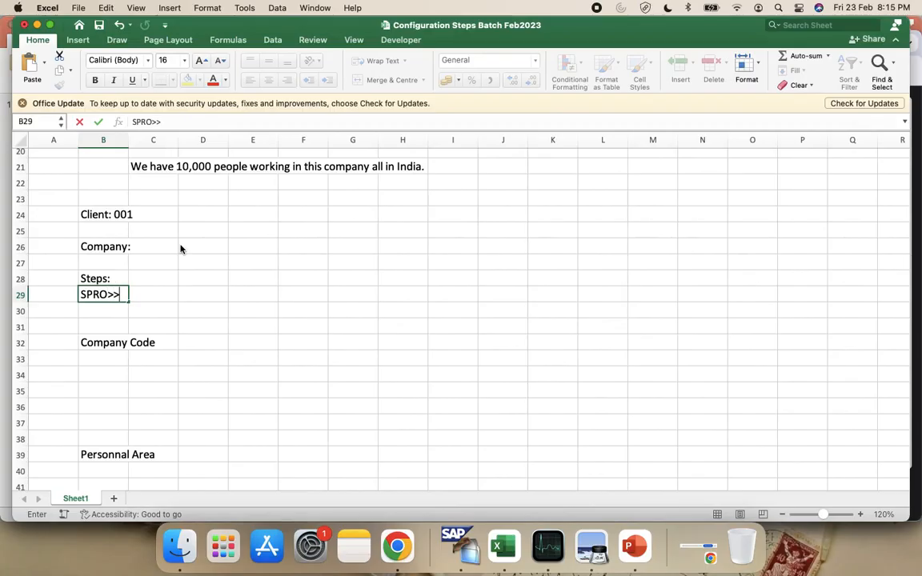
type("IMG M")
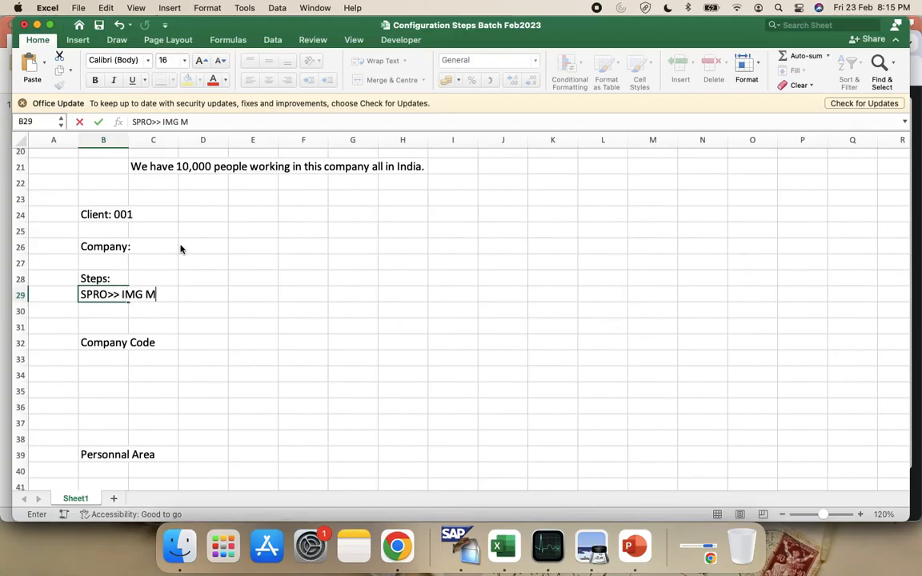
type("enu")
Step: Switch to SAP and open the Define company activity under Enterprise Structure, Definition, Financial Accounting
key("super+Tab")
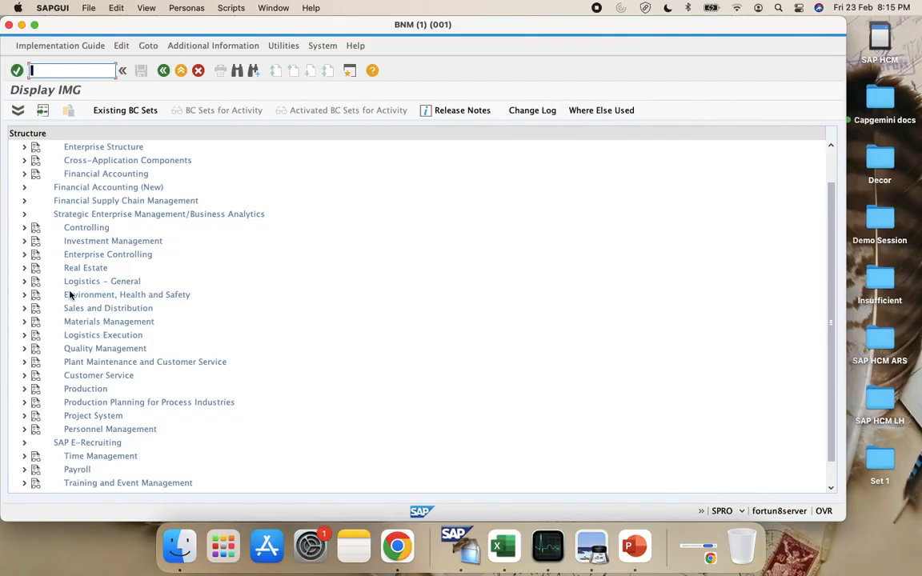
scroll(70, 294, "up", 3)
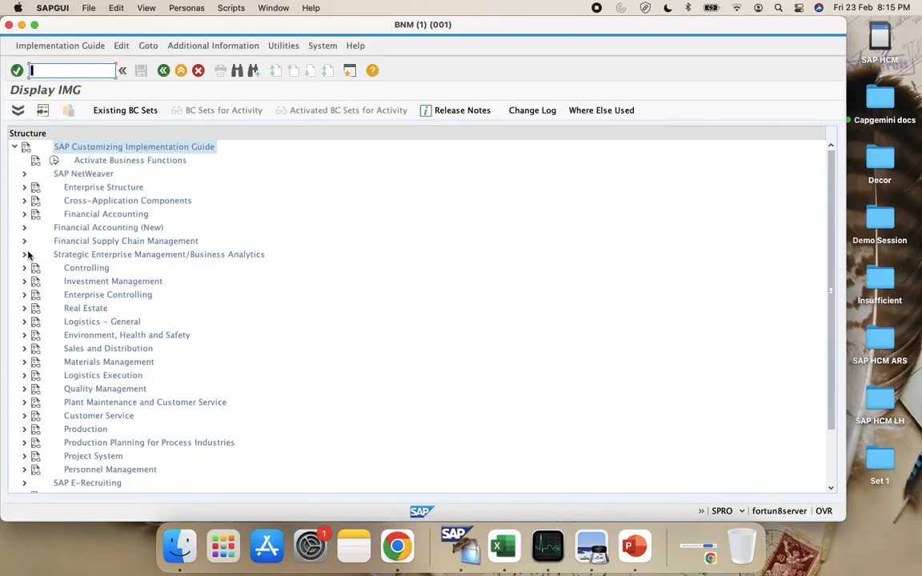
left_click(25, 187)
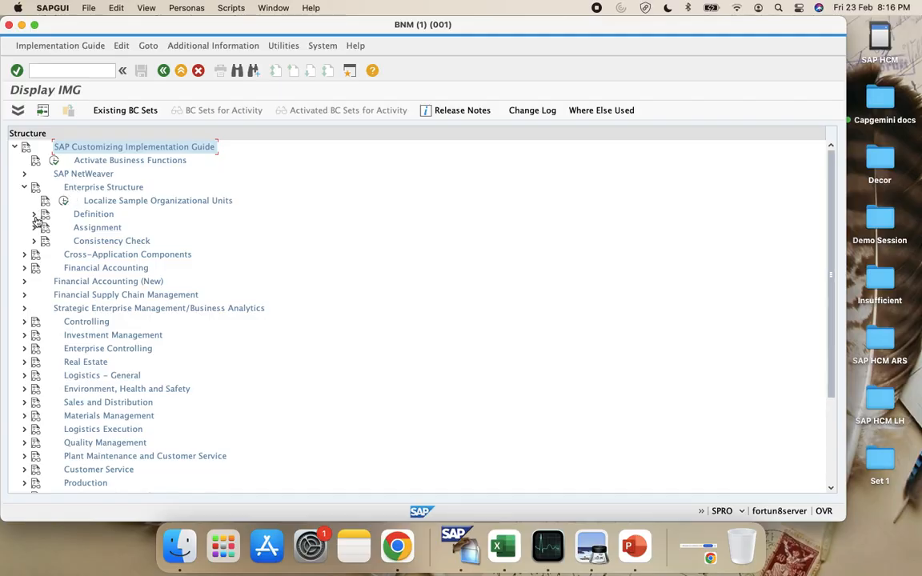
left_click(34, 214)
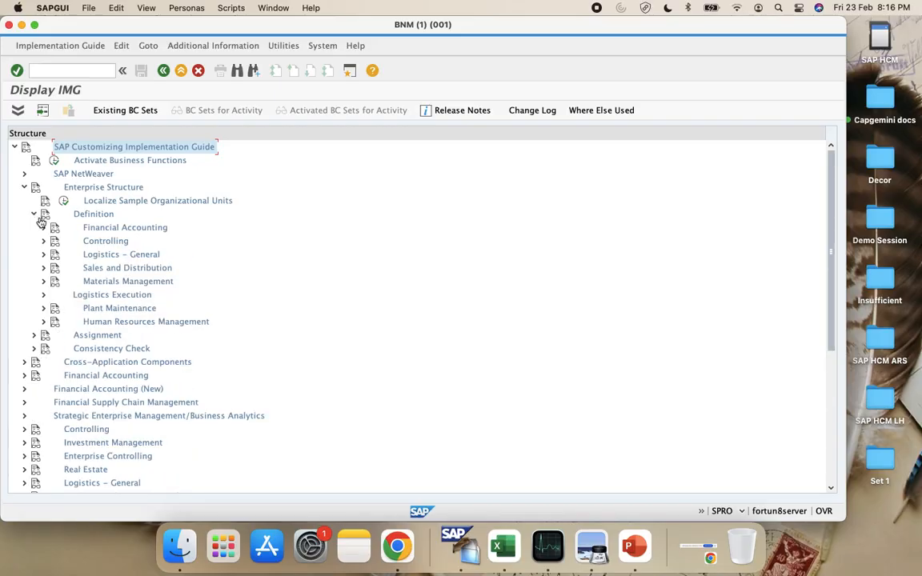
left_click(43, 228)
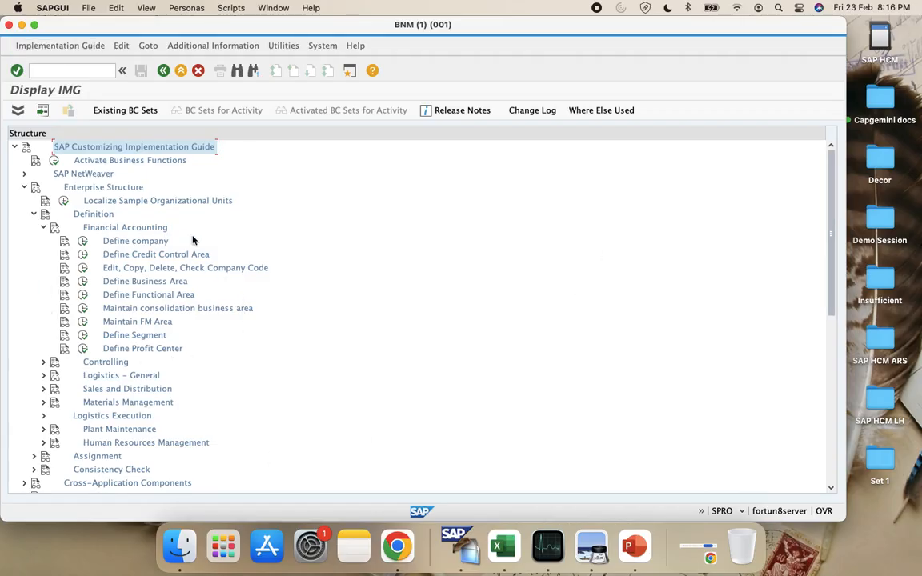
left_click(85, 242)
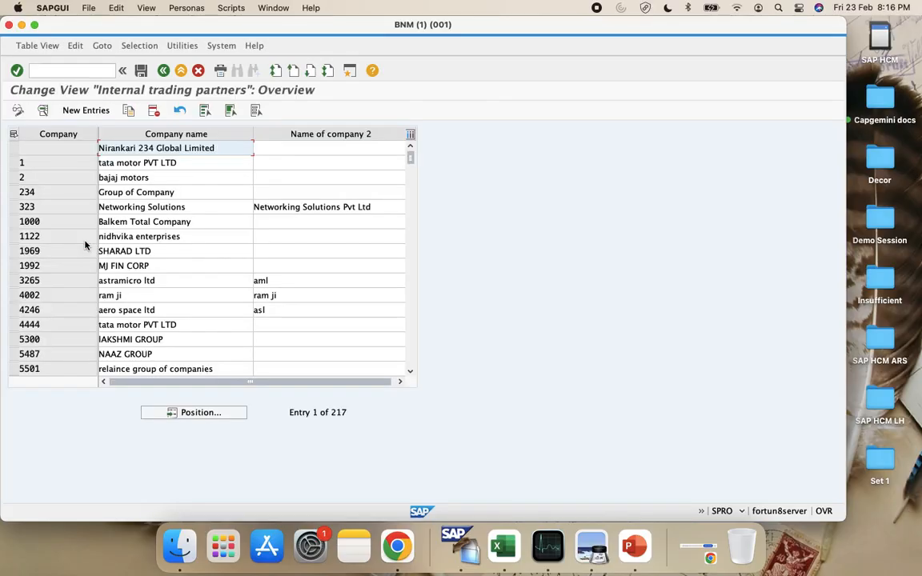
Step: Start a new company entry and enter VINC as the company code, ready for the company name
left_click(81, 112)
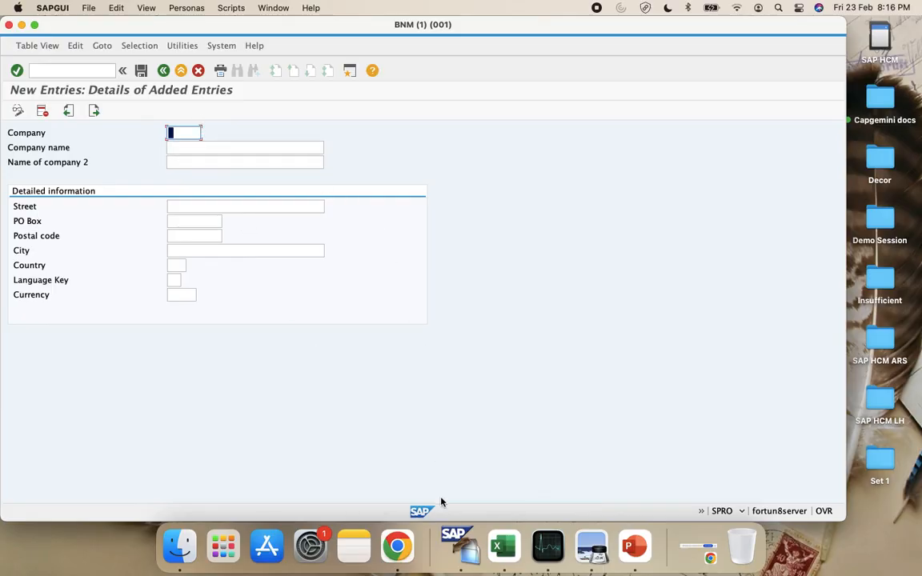
type("VINC")
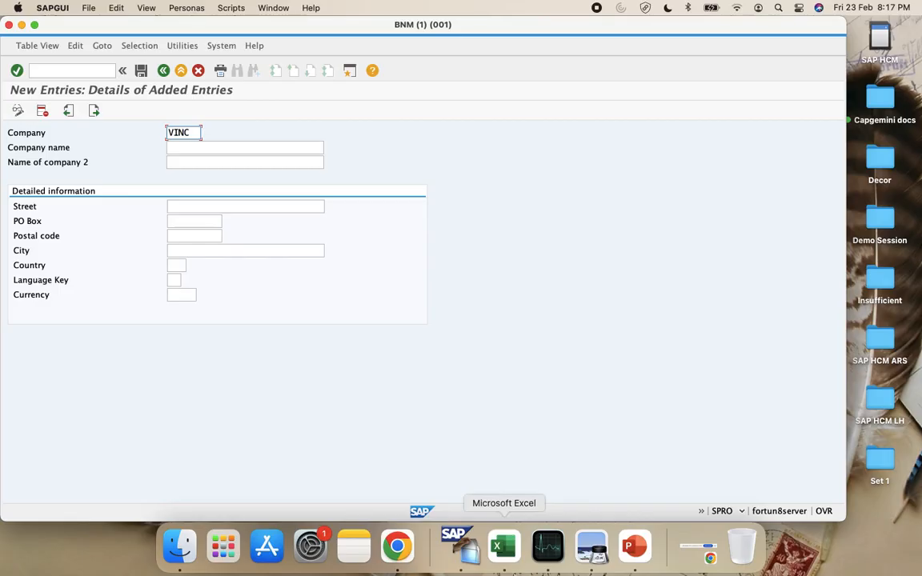
left_click(199, 146)
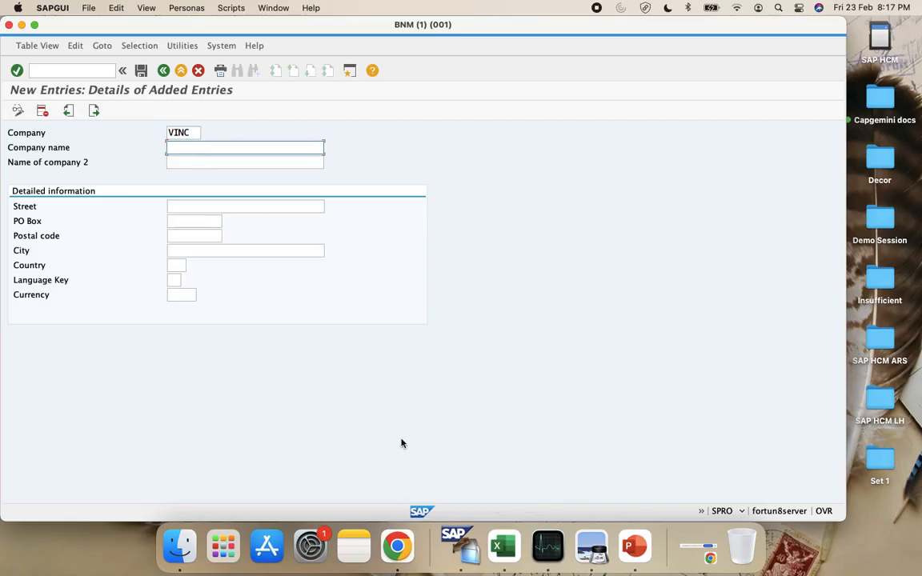
left_click(626, 560)
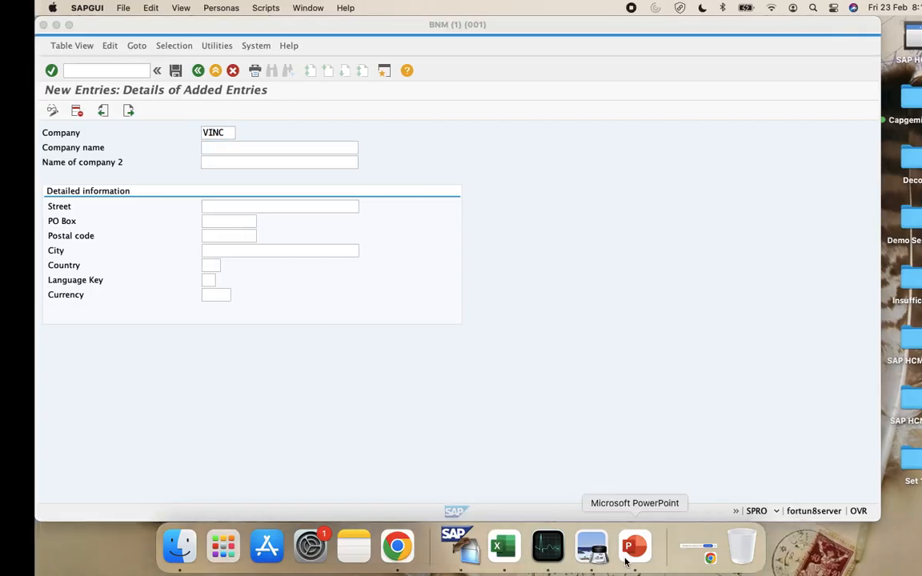
key("ctrl+Right")
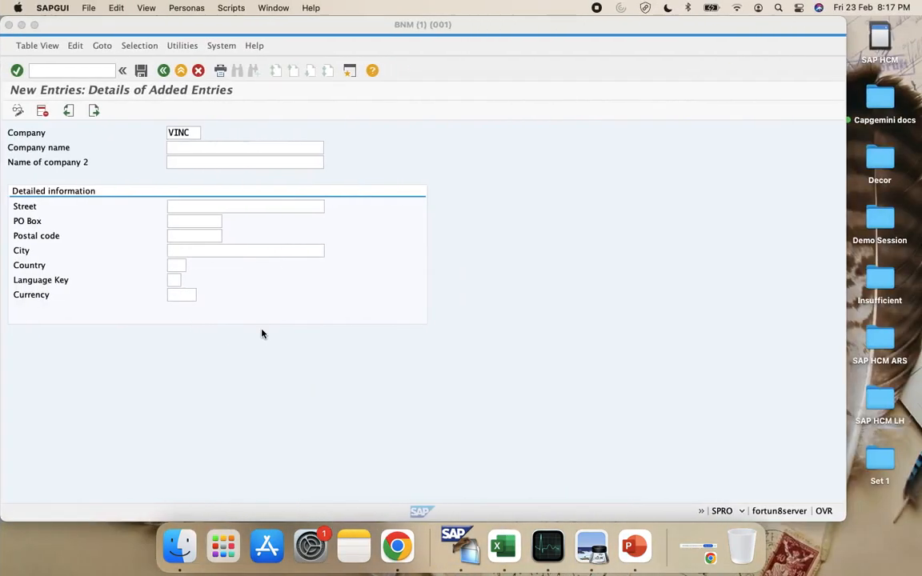
key("ctrl+Up")
left_click(594, 203)
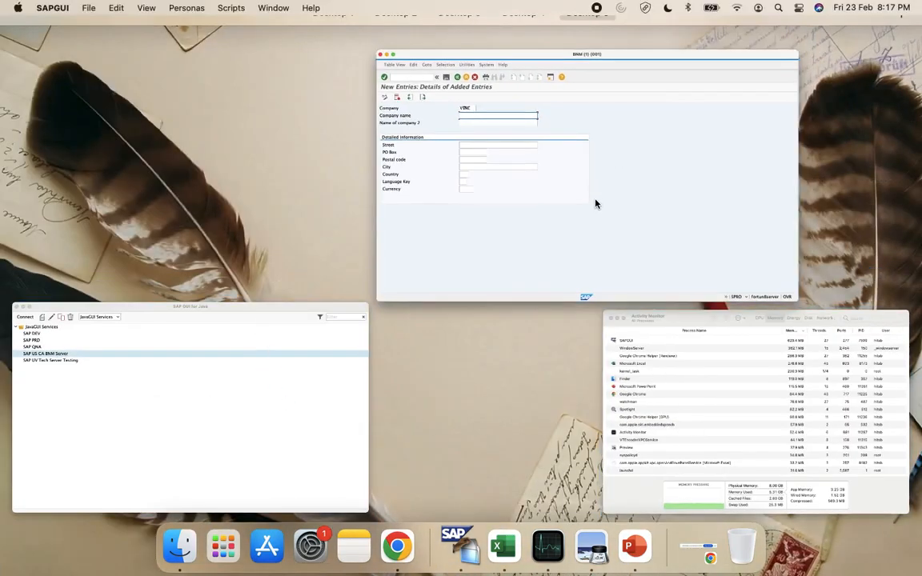
key("ctrl+Left")
key("ctrl+Left")
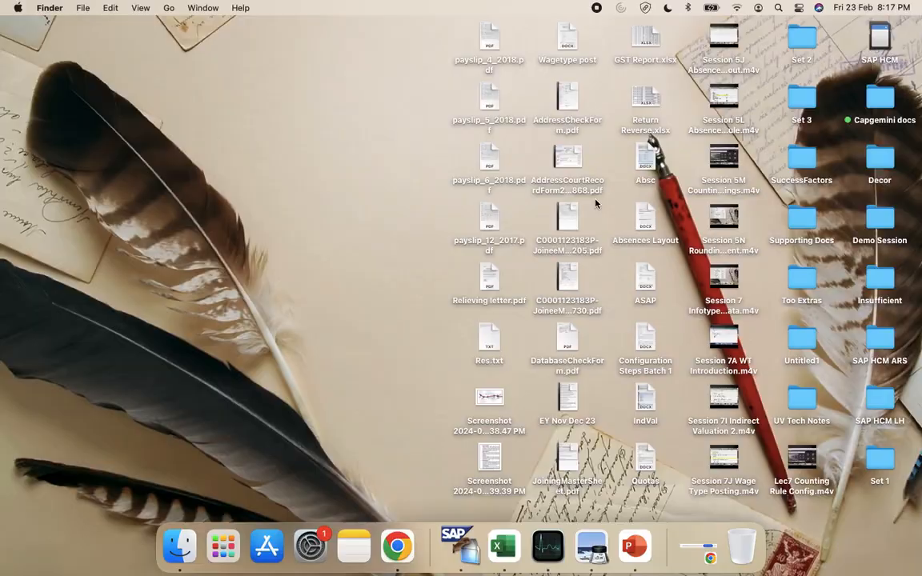
key("ctrl+Up")
mouse_move(357, 29)
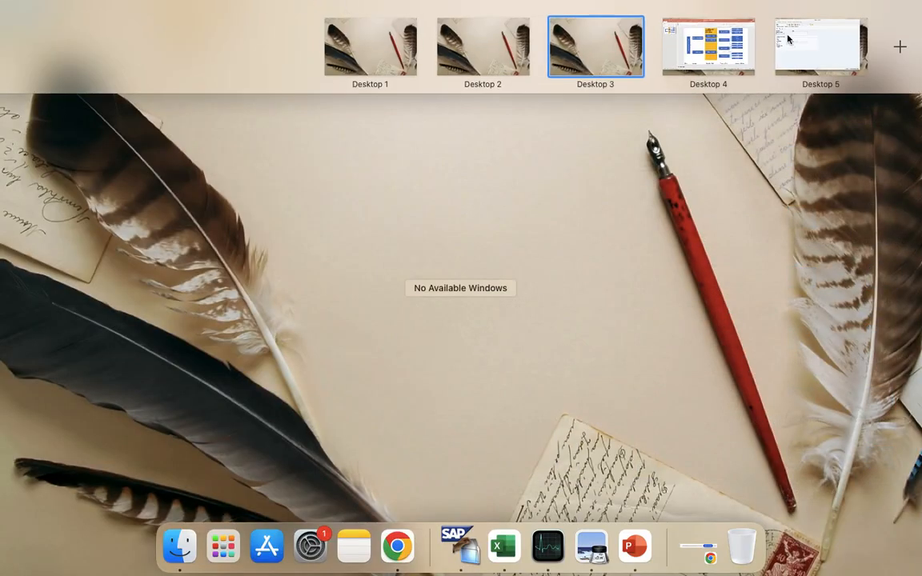
Step: Switch to the Excel workbook and place its window in a full-screen space next to the SAP desktop
left_click(504, 546)
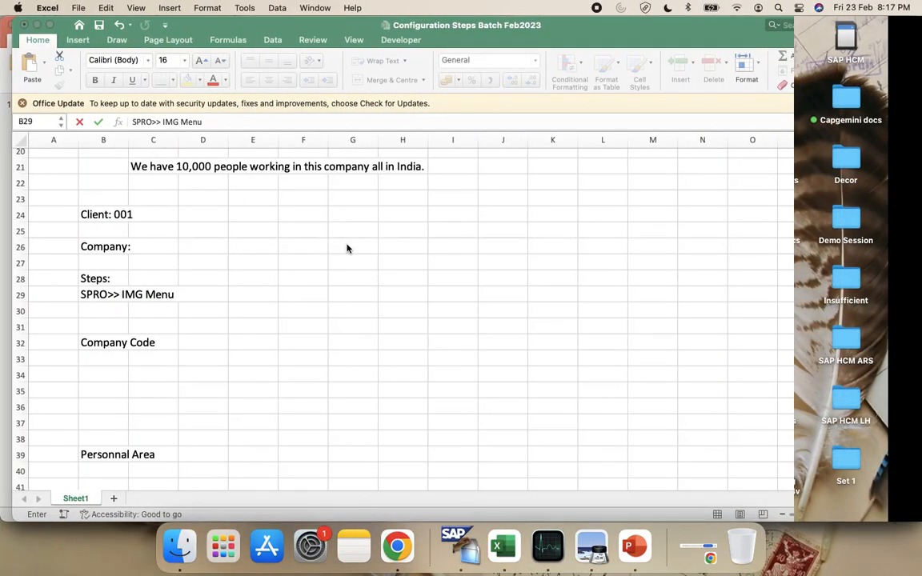
key("ctrl+Up")
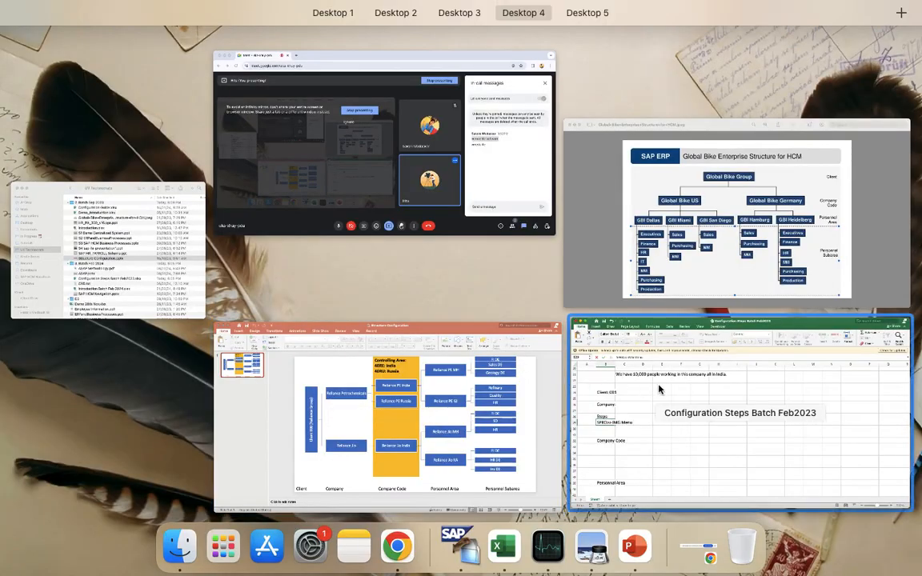
left_click_drag(658, 389, 587, 45)
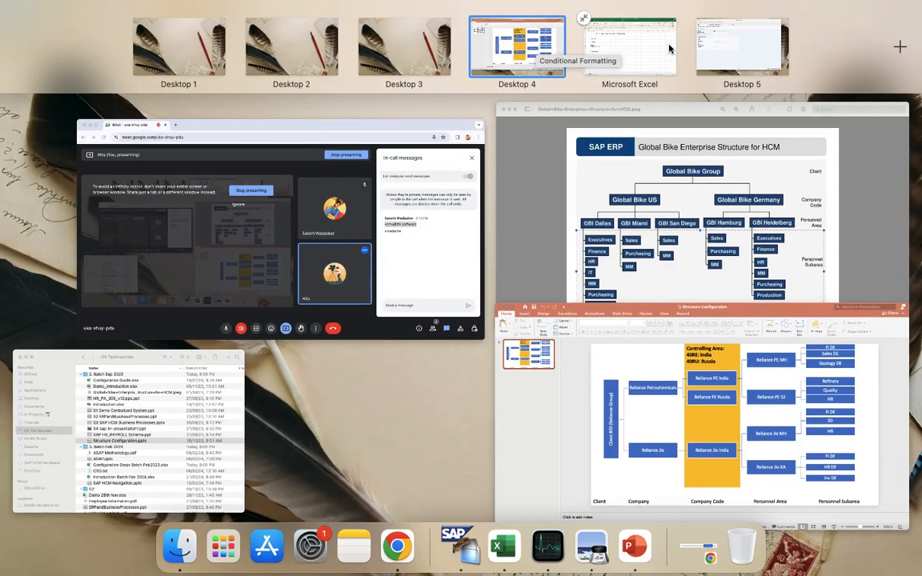
left_click(640, 45)
Step: Copy the company name Vemudlife Software Pvt Ltd. from cell C19 and paste it as the company name in the SAP entry
scroll(331, 386, "up", 8)
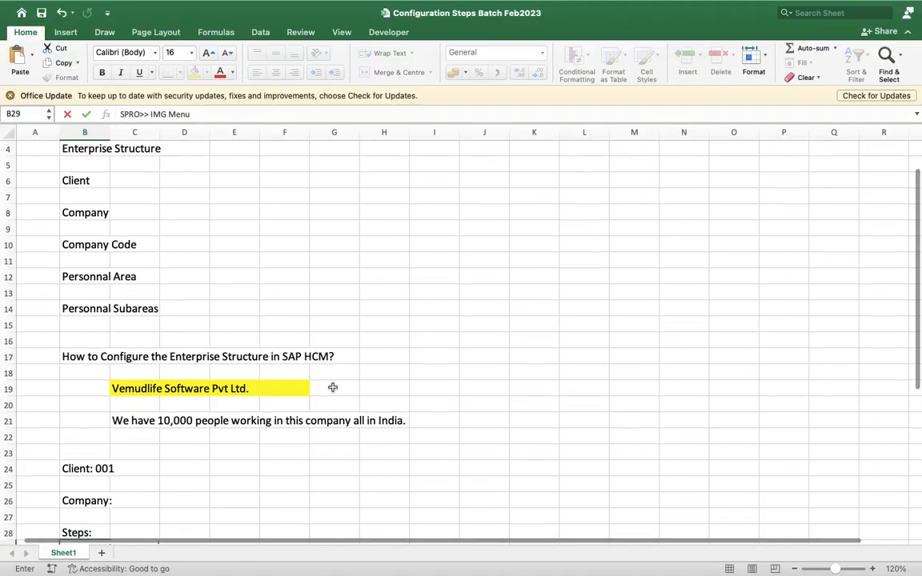
left_click(120, 390)
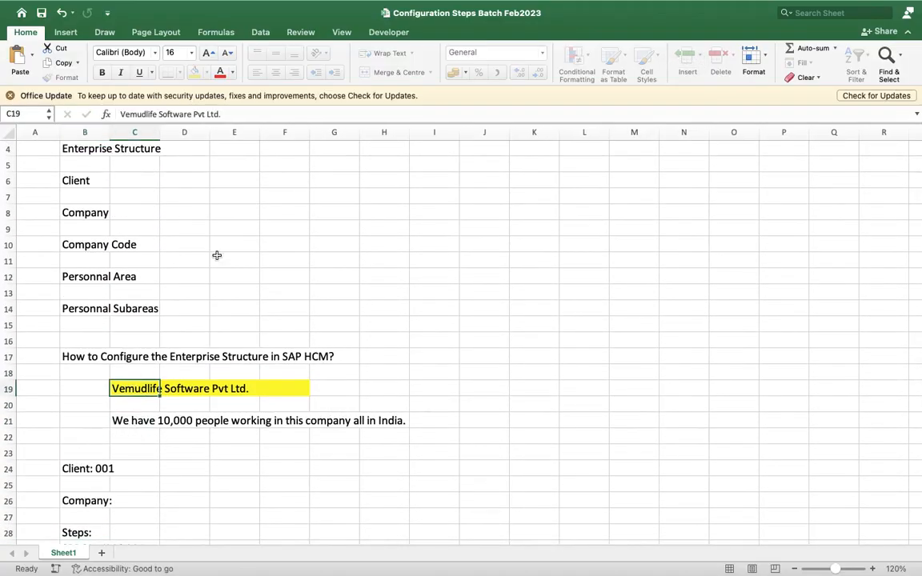
triple_click(269, 109)
key("super+c")
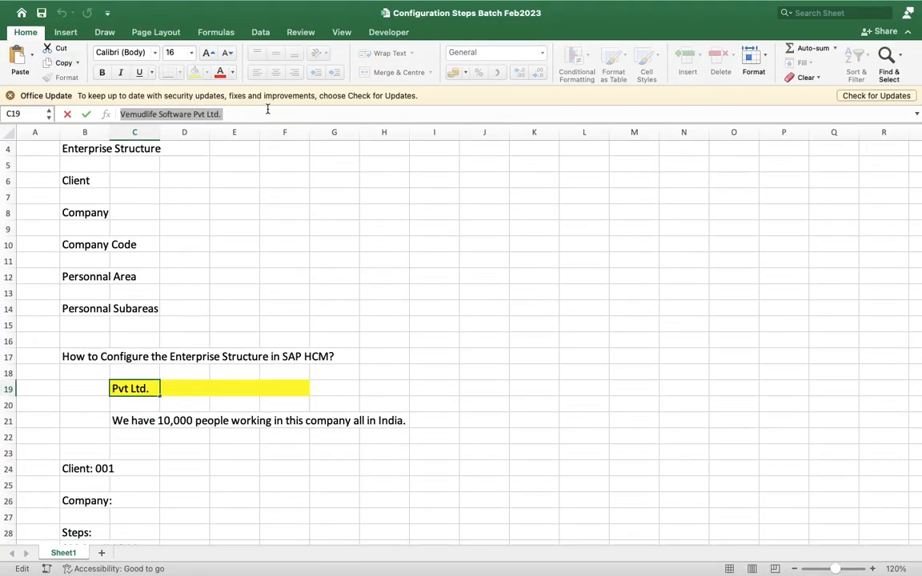
left_click(412, 289)
key("ctrl+Right")
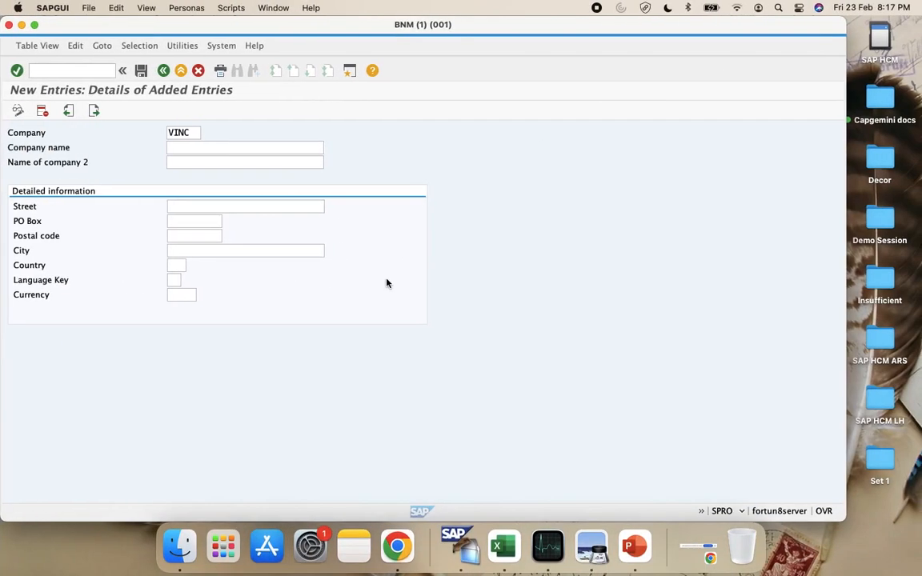
key("super+v")
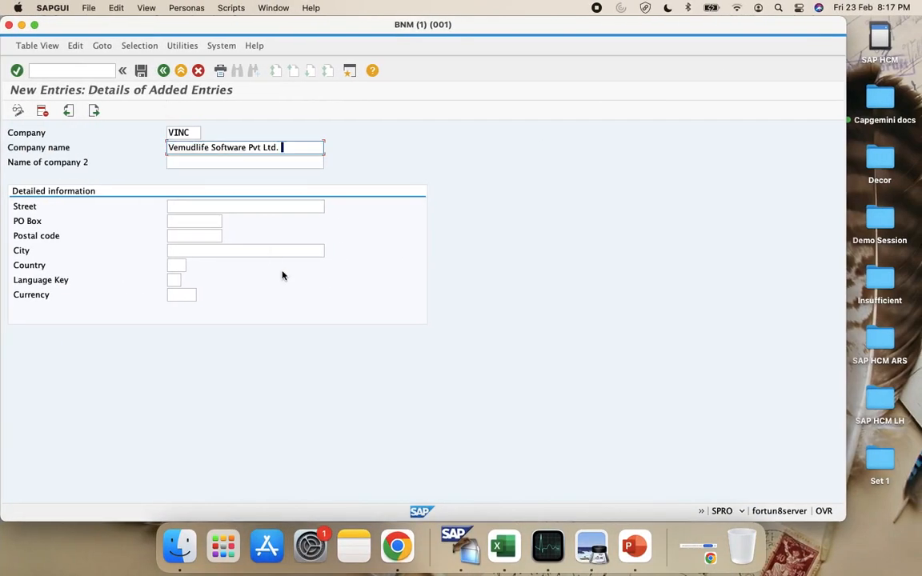
Step: Set the company's city to Pune and open the list of possible countries
left_click(208, 250)
type("Pune")
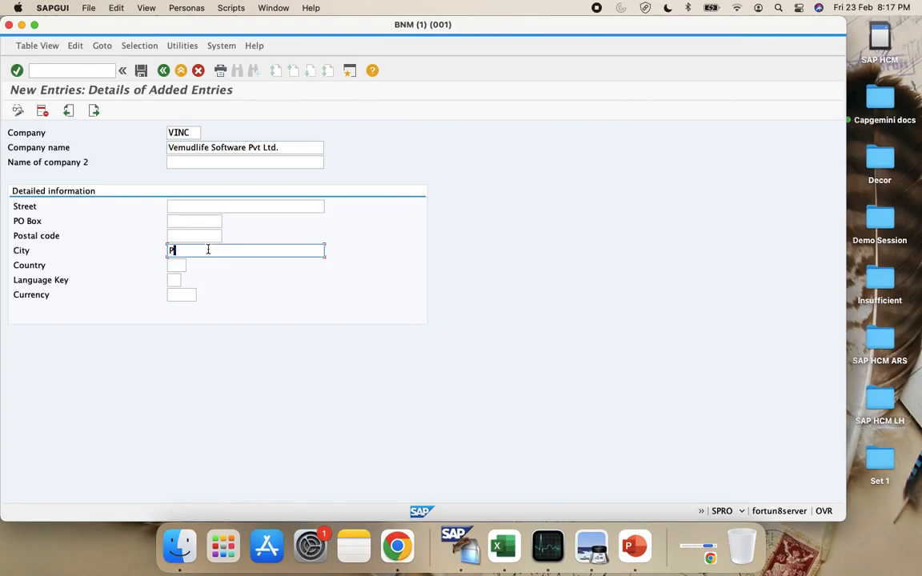
left_click(172, 267)
left_click(191, 265)
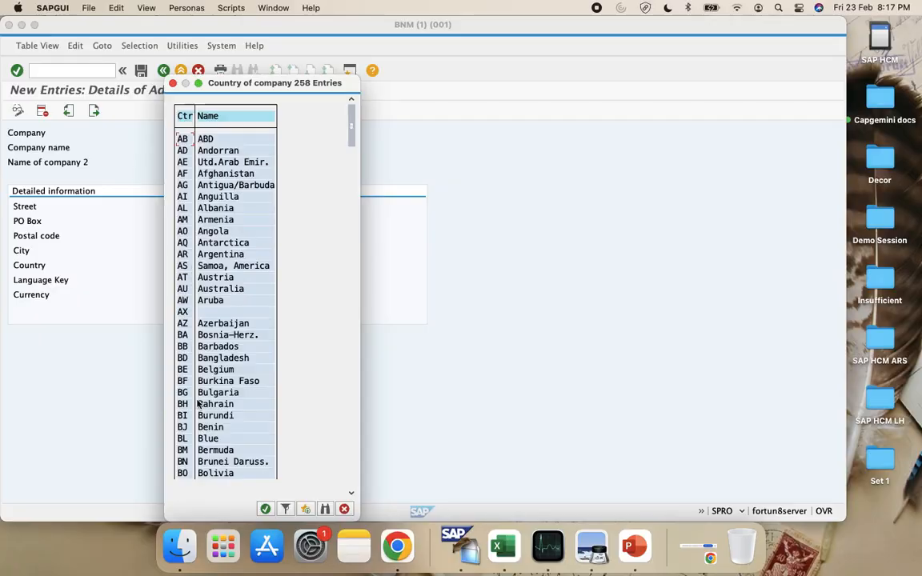
Step: Look through the country list for India's country key
scroll(200, 410, "down", 4)
left_click(350, 477)
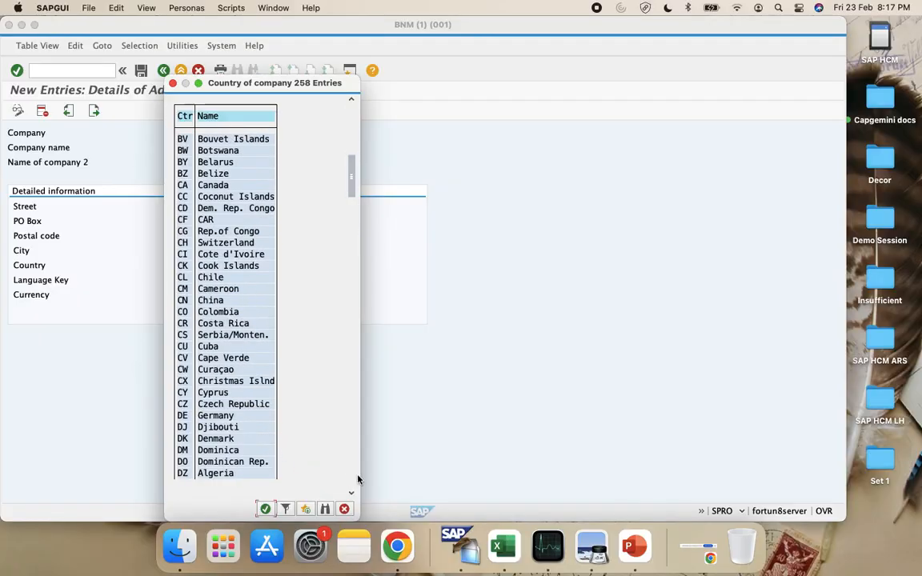
left_click(353, 476)
left_click(353, 476)
left_click(353, 476)
left_click(352, 476)
left_click(353, 476)
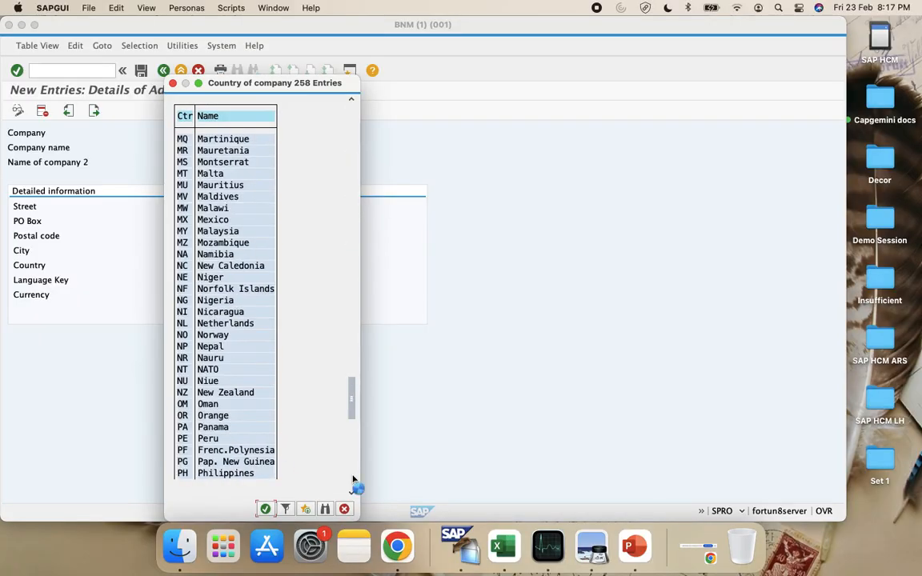
left_click(353, 477)
left_click(352, 478)
scroll(293, 404, "up", 2)
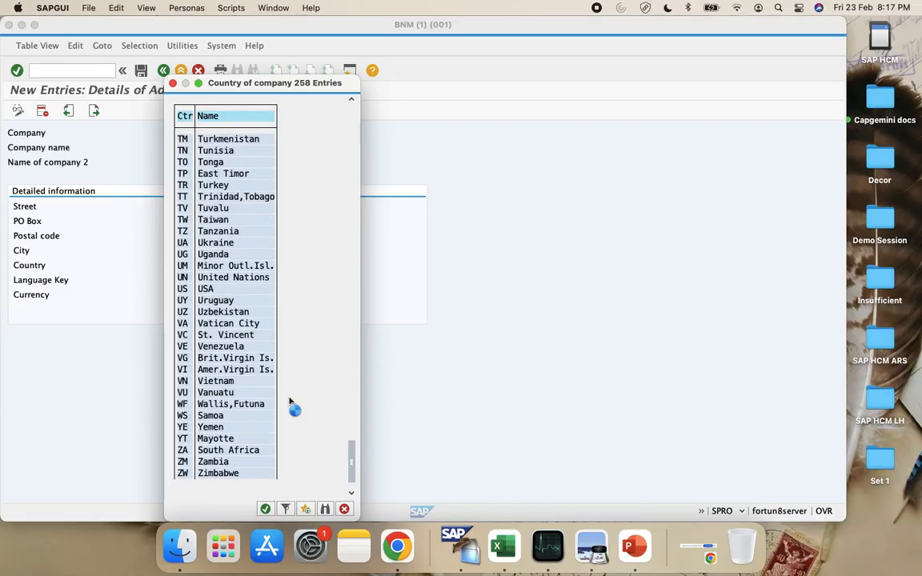
scroll(290, 400, "up", 5)
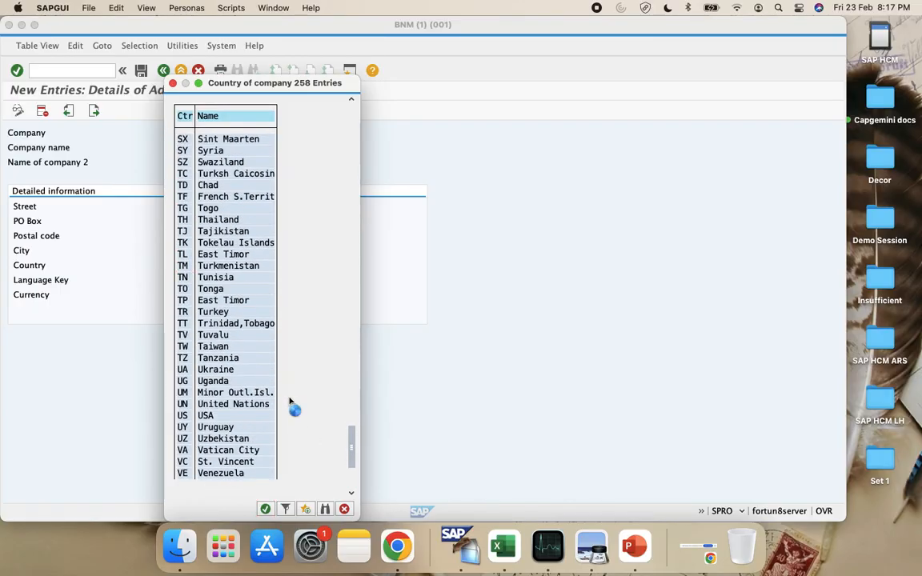
scroll(290, 400, "up", 5)
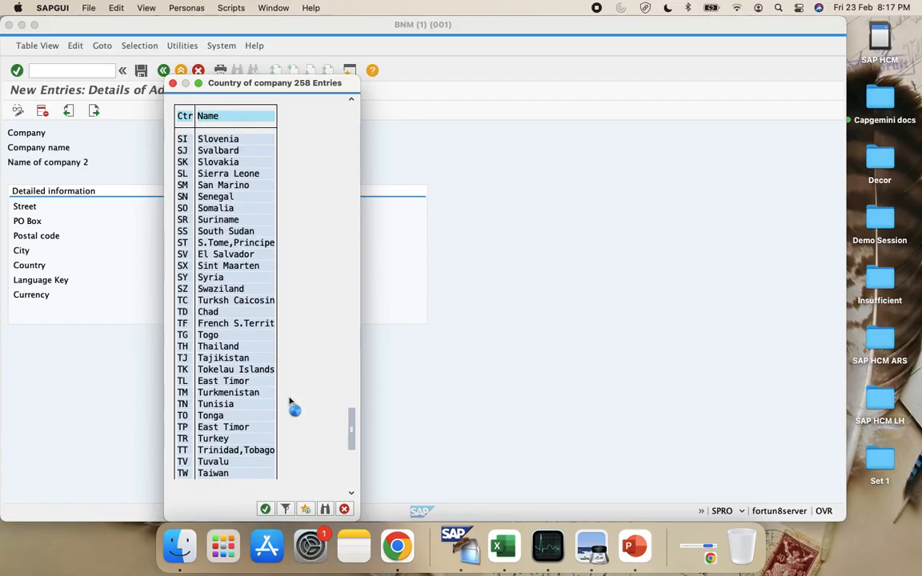
scroll(290, 400, "up", 5)
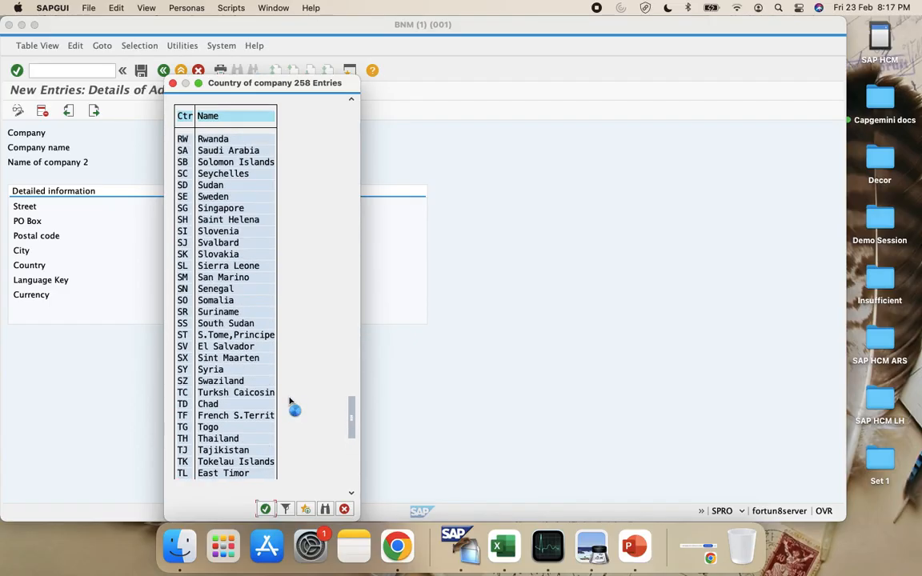
scroll(290, 400, "up", 5)
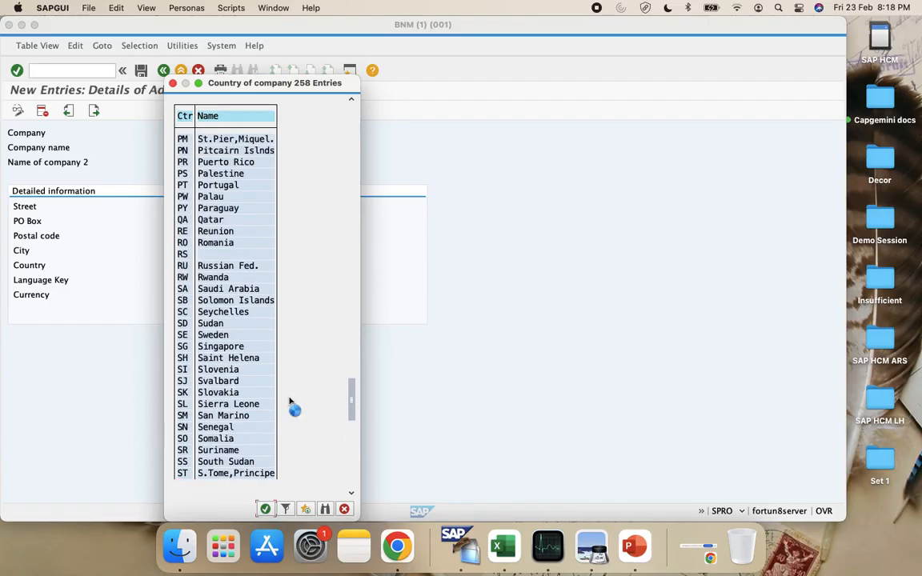
Step: Restrict the country list to the key IN and choose India as the company's country
left_click(288, 512)
type("IN")
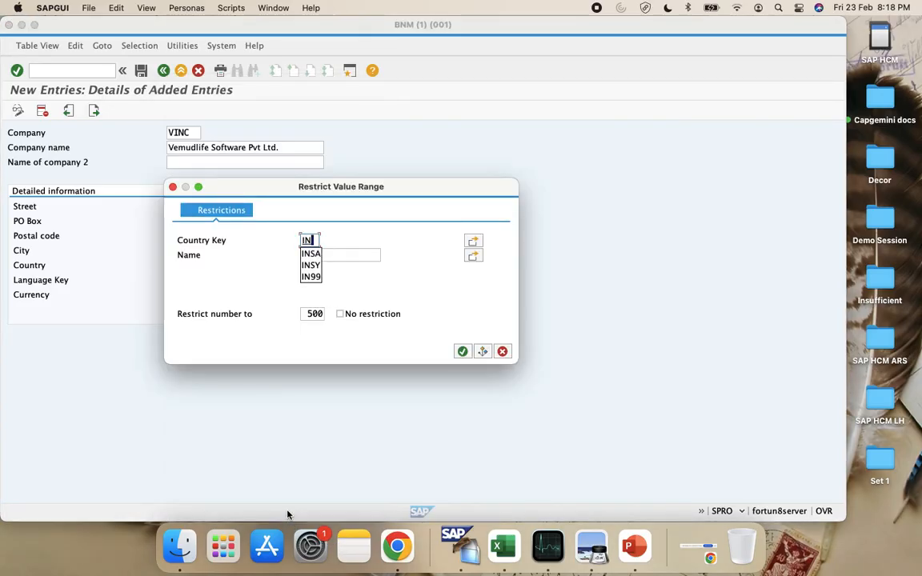
key("Return")
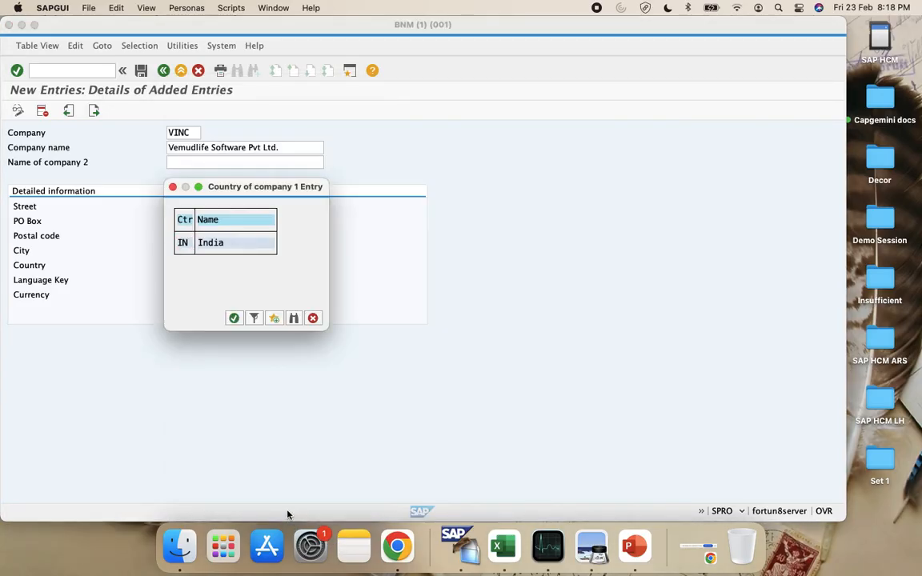
double_click(182, 242)
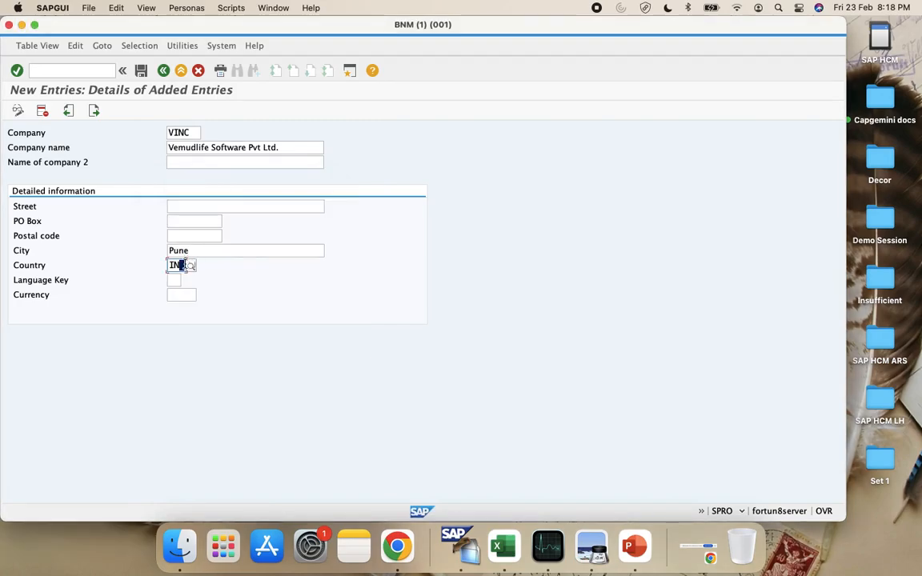
Step: Set the company's language key to EN (English) from the list of languages
left_click(174, 280)
left_click(187, 281)
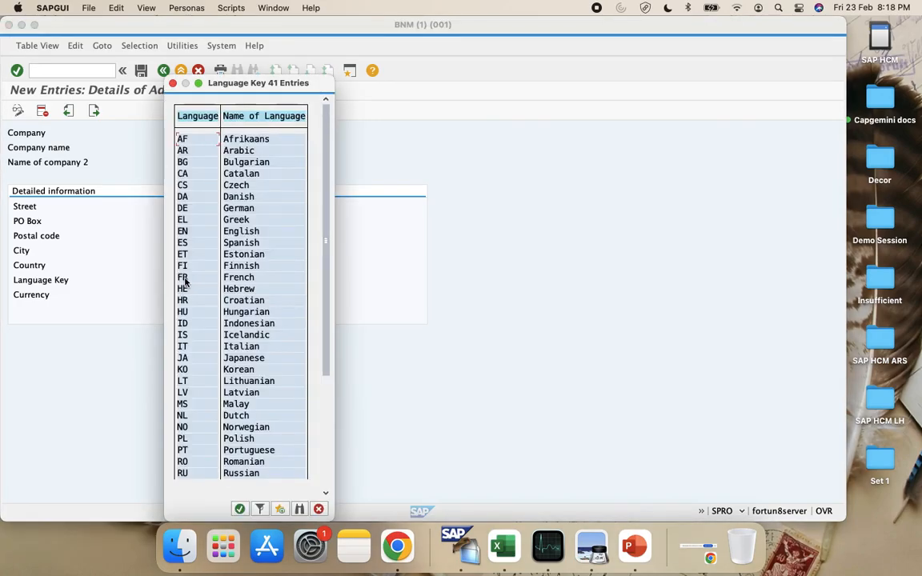
double_click(182, 231)
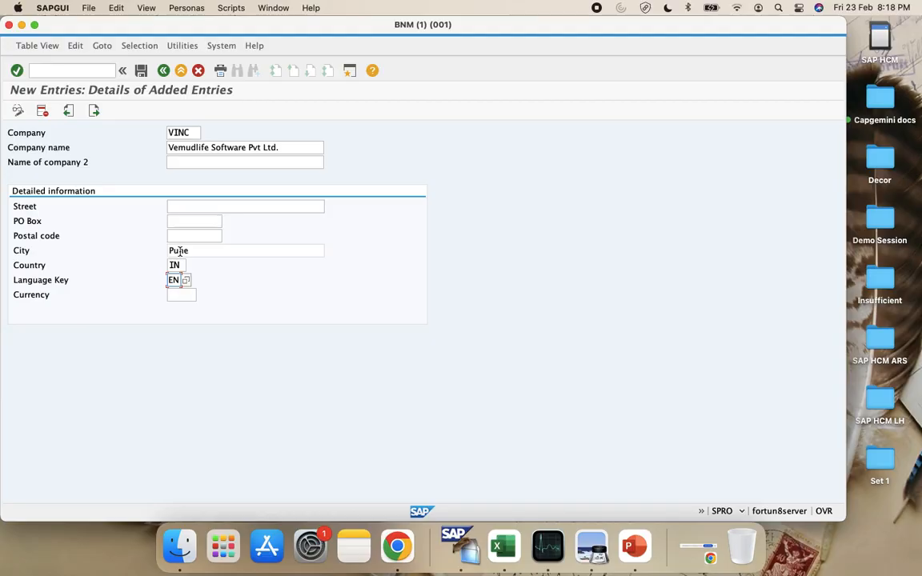
Step: Save the company entry under a new customizing request described as "HR:New Enterprise Structure"
left_click(141, 71)
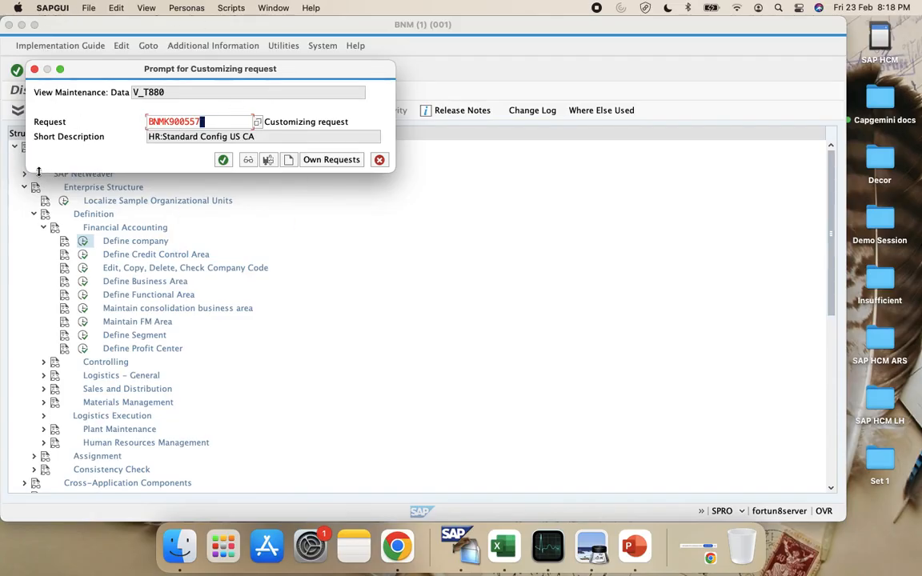
left_click(289, 162)
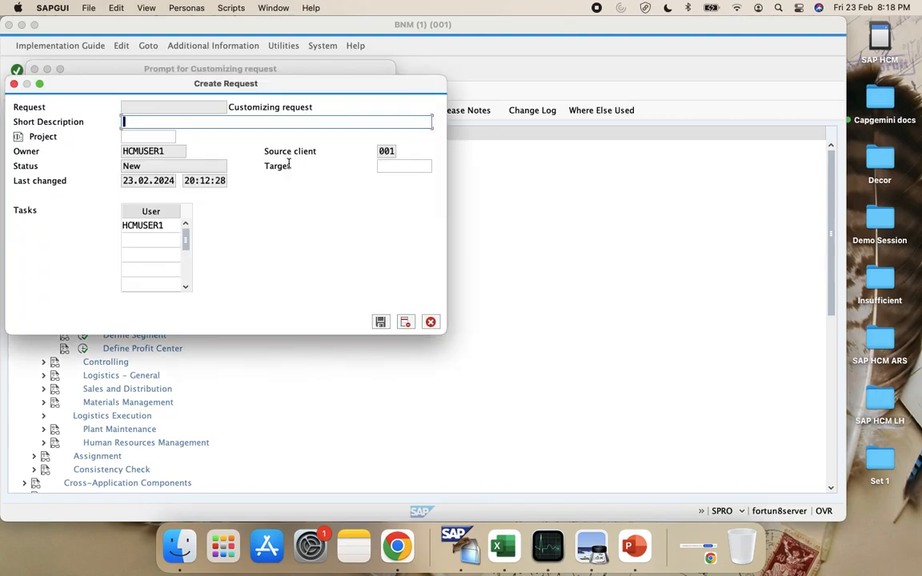
type("HR:New Enterprise")
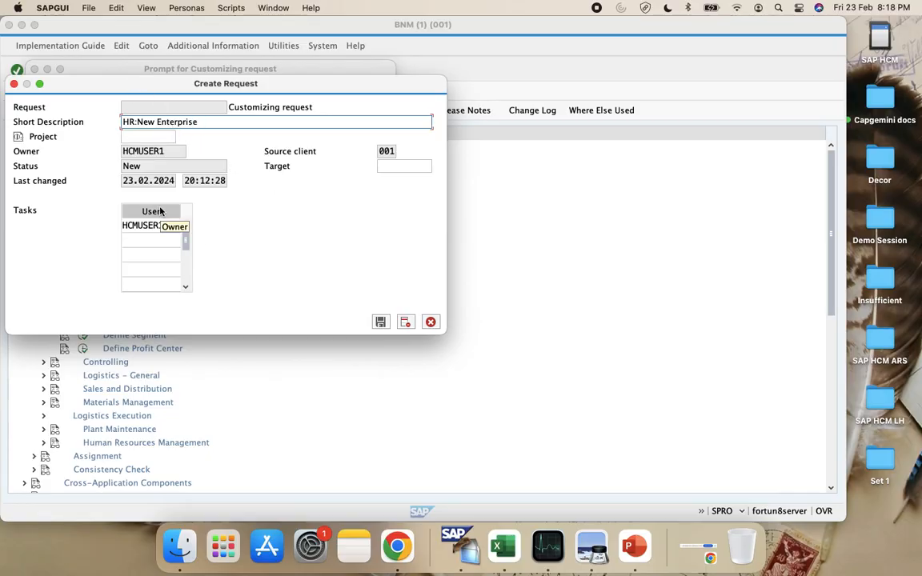
type("Structure")
key("Return")
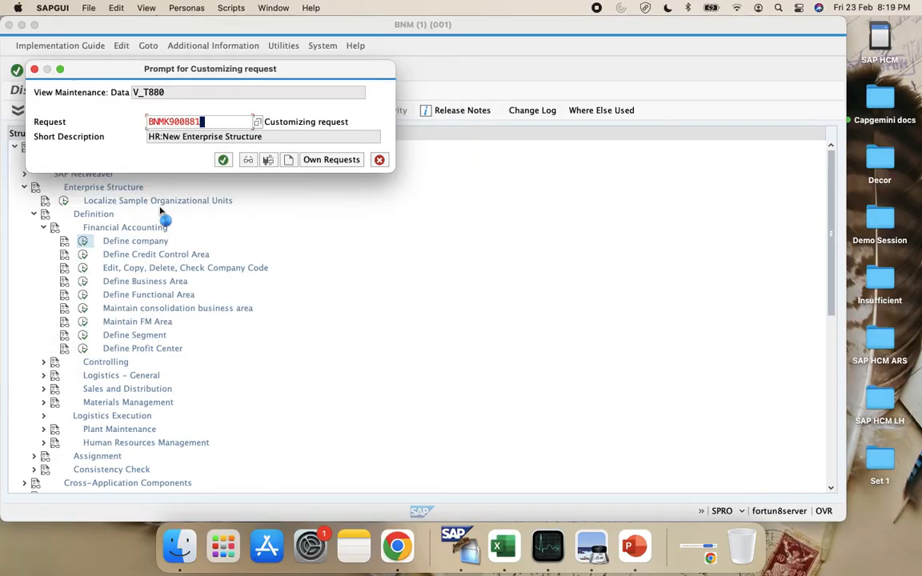
left_click(220, 158)
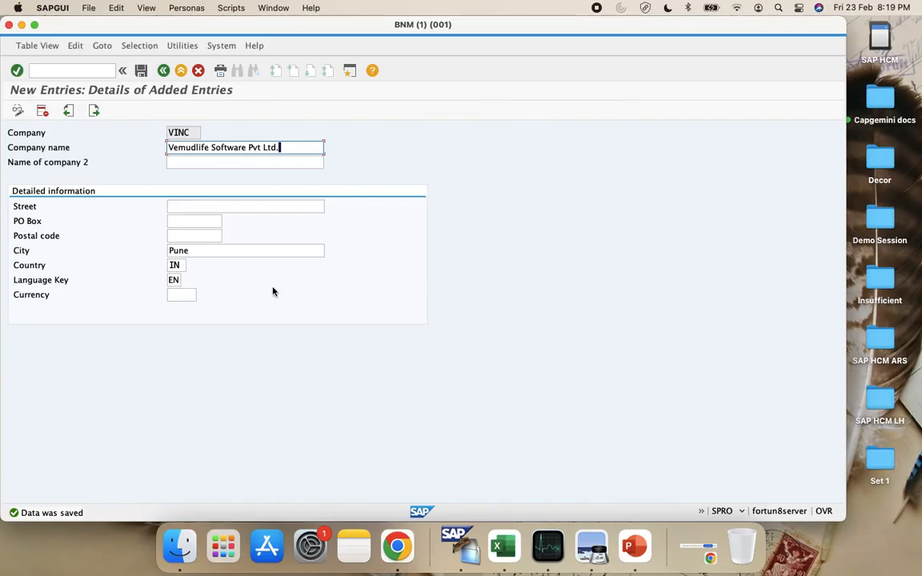
left_click(141, 71)
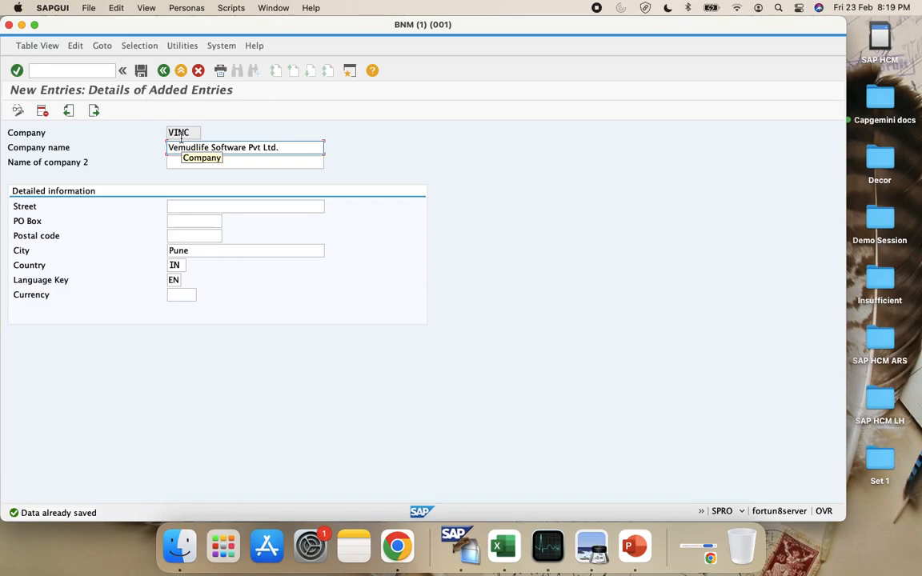
Step: Return to the overview of internal trading partners and select the VINC company row to check it
left_click(163, 70)
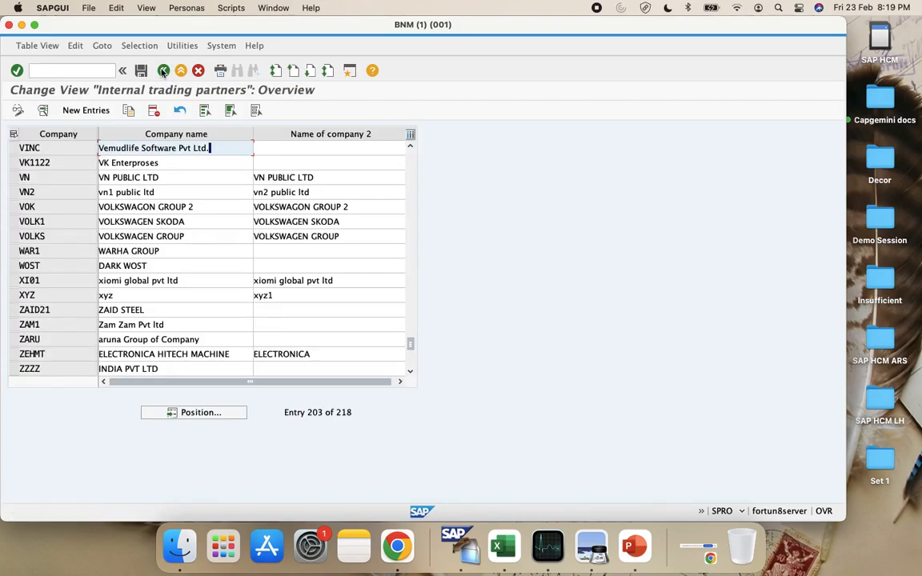
left_click(15, 149)
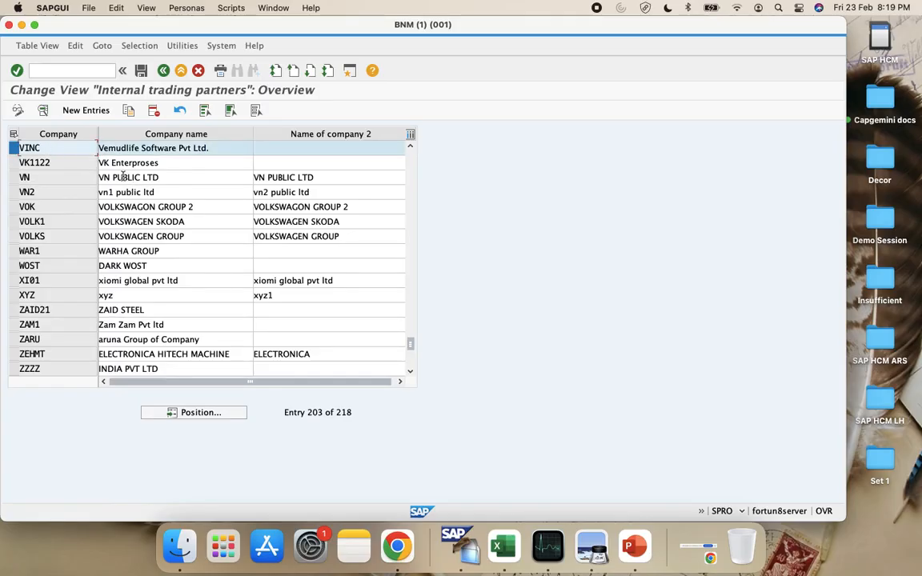
left_click(235, 151)
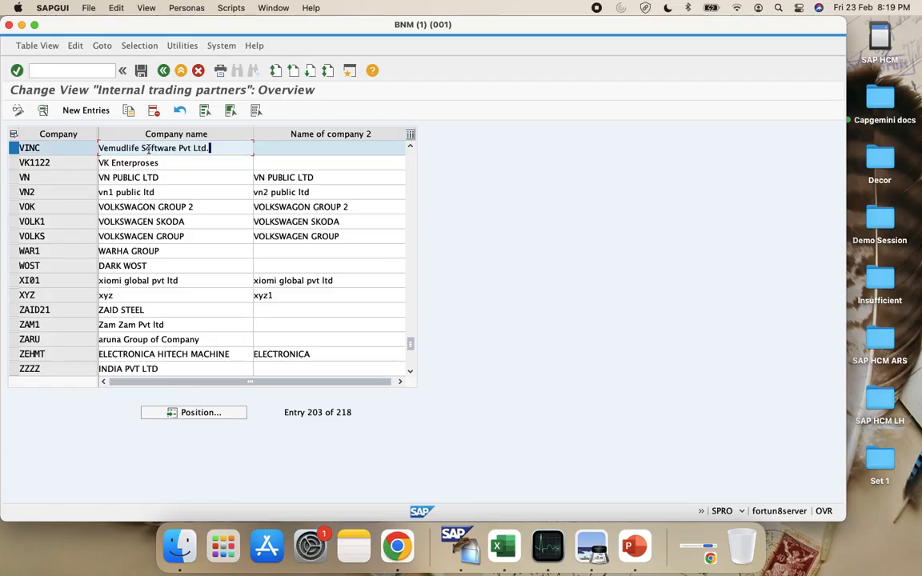
Step: Switch to the Excel workbook and enter VINC in cell H19 beside the company name
left_click(503, 546)
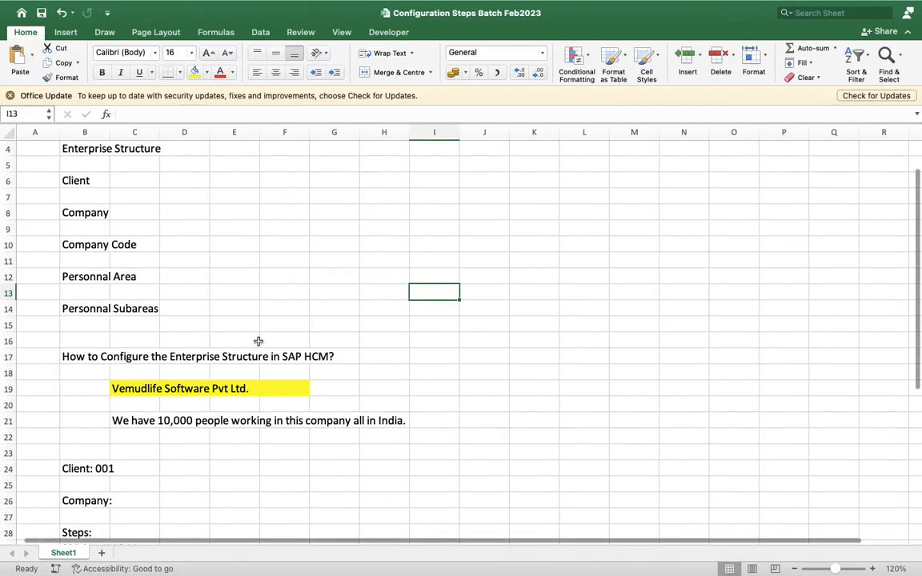
left_click(385, 390)
scroll(385, 390, "down", 2)
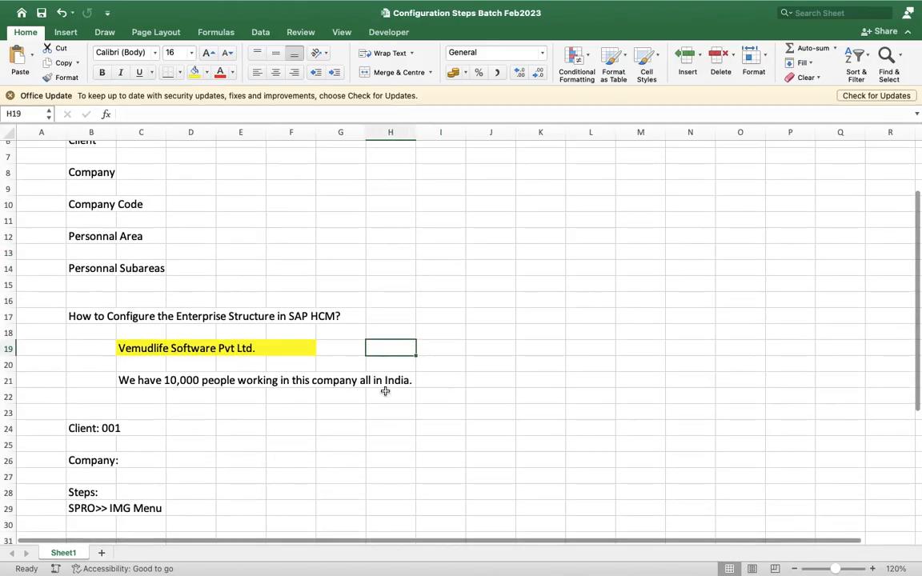
type("VI")
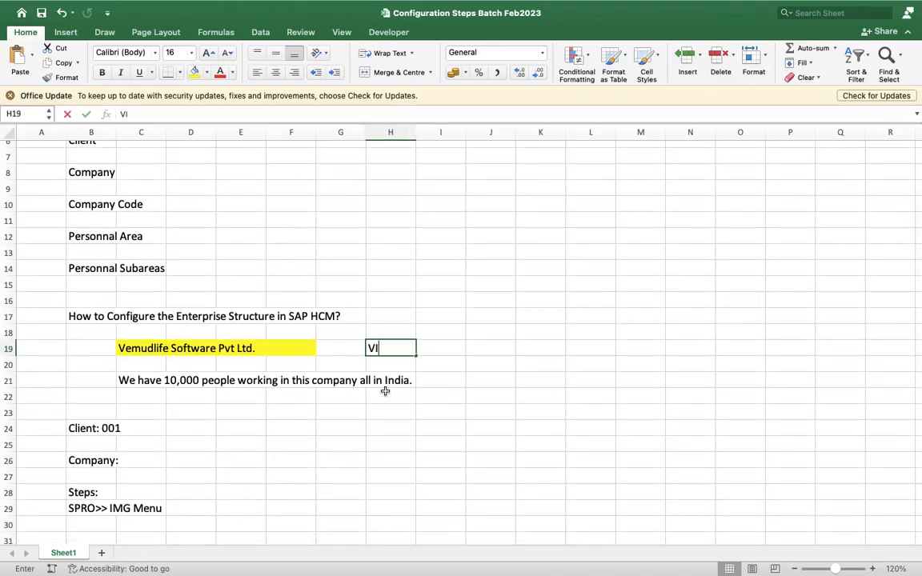
type("NC")
Step: Delete the blank row 31 above the Company Code heading and undo the deletion
scroll(385, 391, "down", 5)
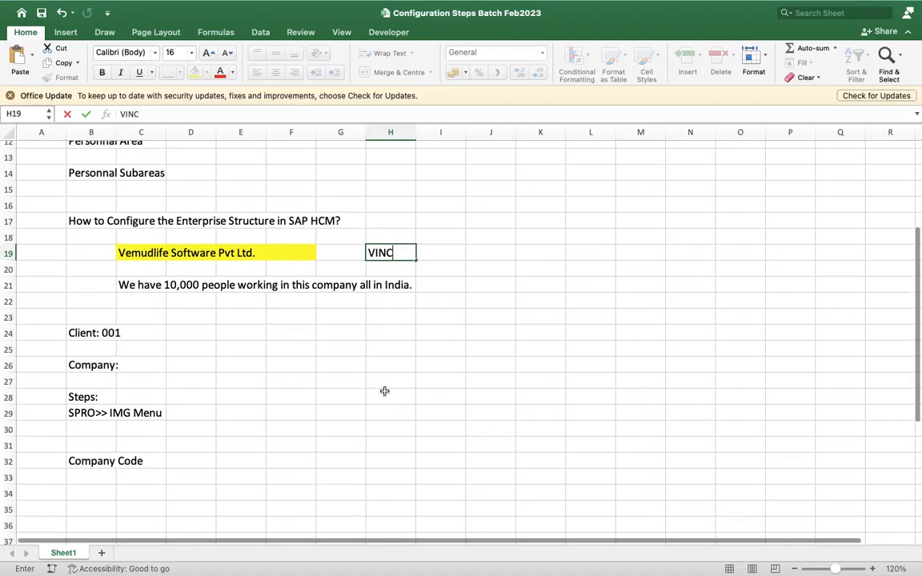
left_click(8, 446)
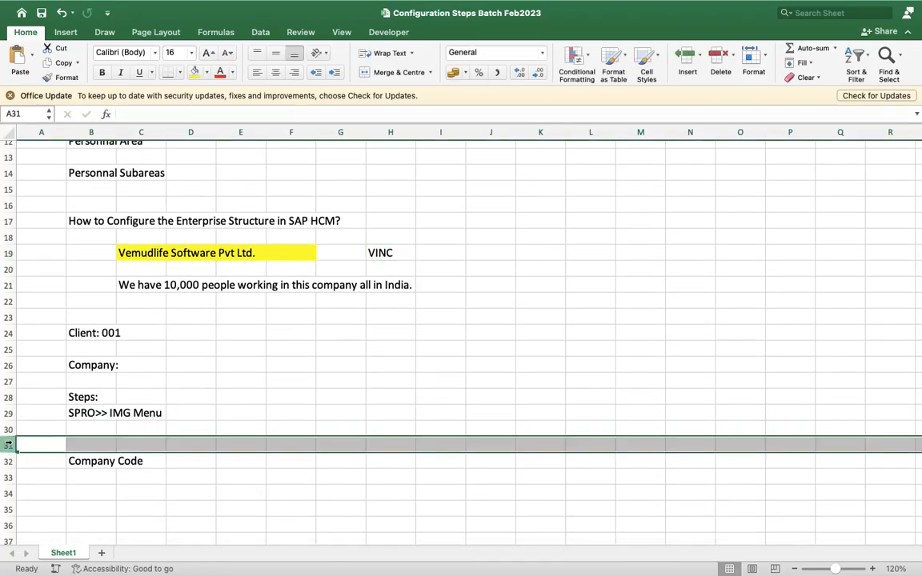
right_click(8, 445)
left_click(38, 470)
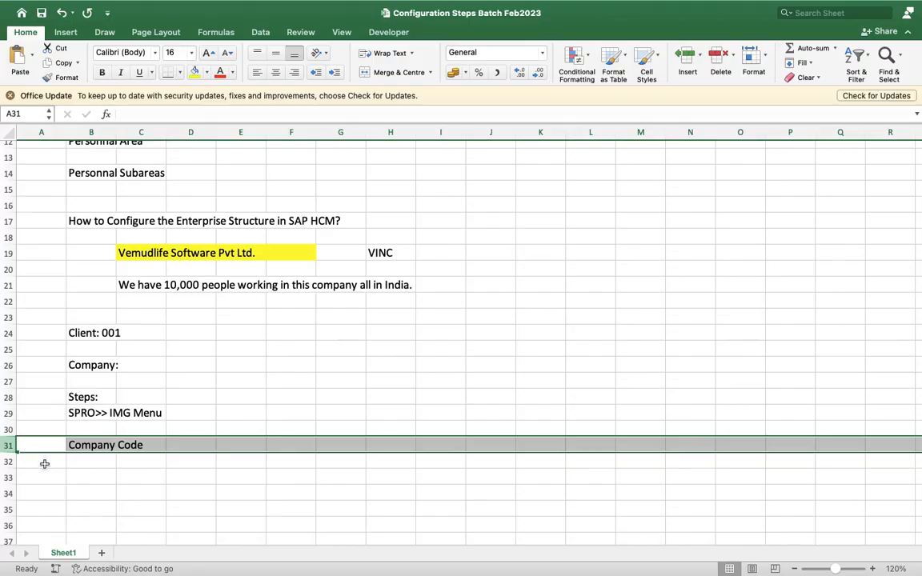
key("super+z")
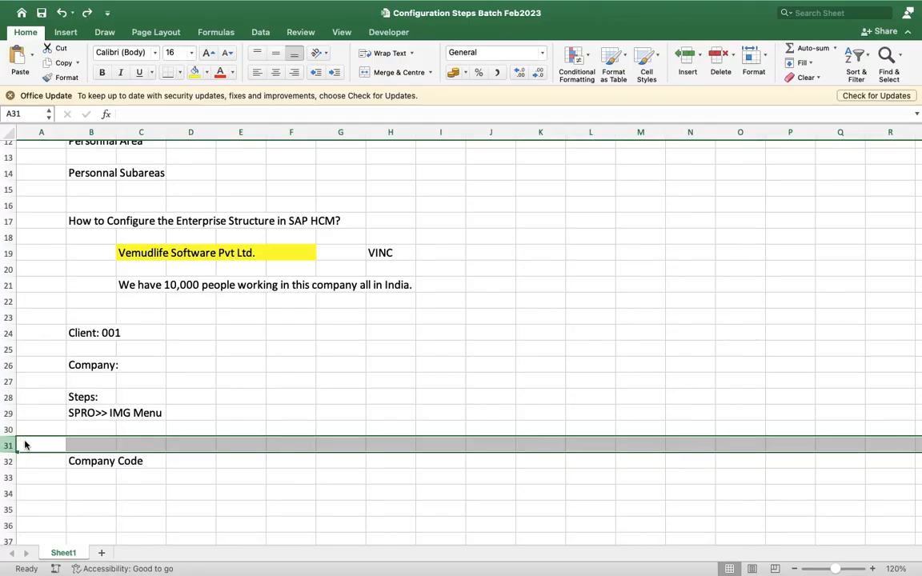
Step: Insert two blank rows at row 31, above the Company Code heading
right_click(20, 445)
left_click(45, 456)
right_click(38, 444)
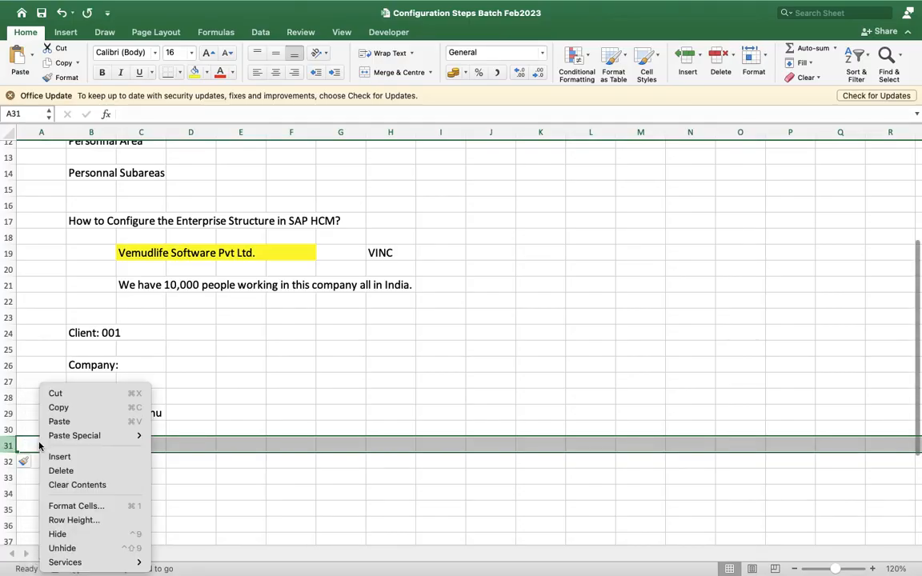
left_click(57, 458)
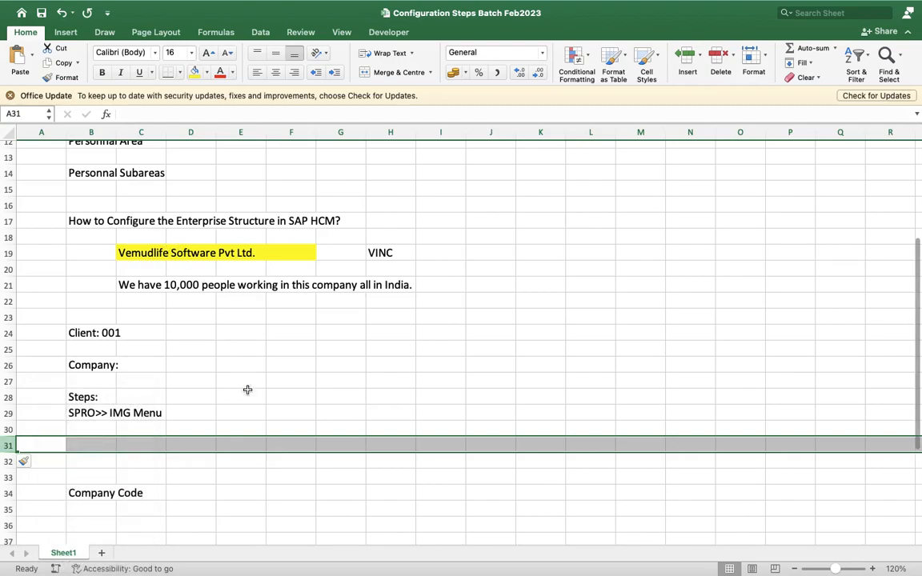
left_click(129, 448)
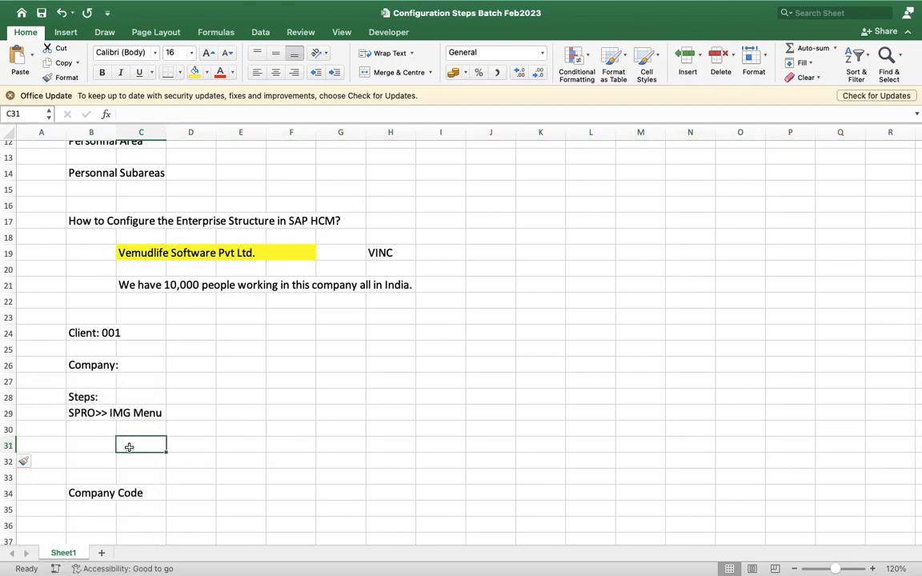
Step: Copy the highlighted company name and its VINC code from C19:H19 into row 31 starting at C31
left_click(157, 250)
key("shift+Right")
key("shift+Right")
key("shift+Right")
key("shift+Right")
key("shift+Right")
key("shift+Right")
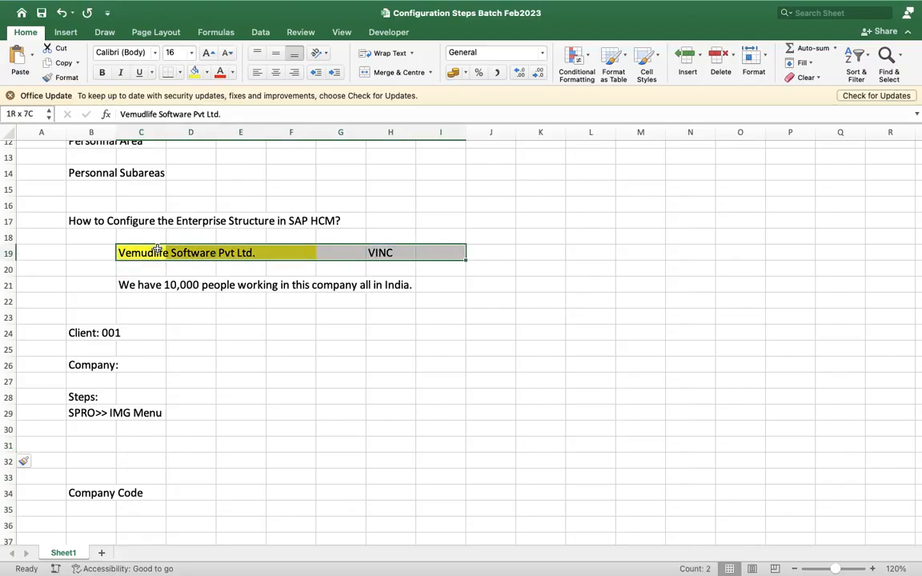
key("shift+Left")
key("super+c")
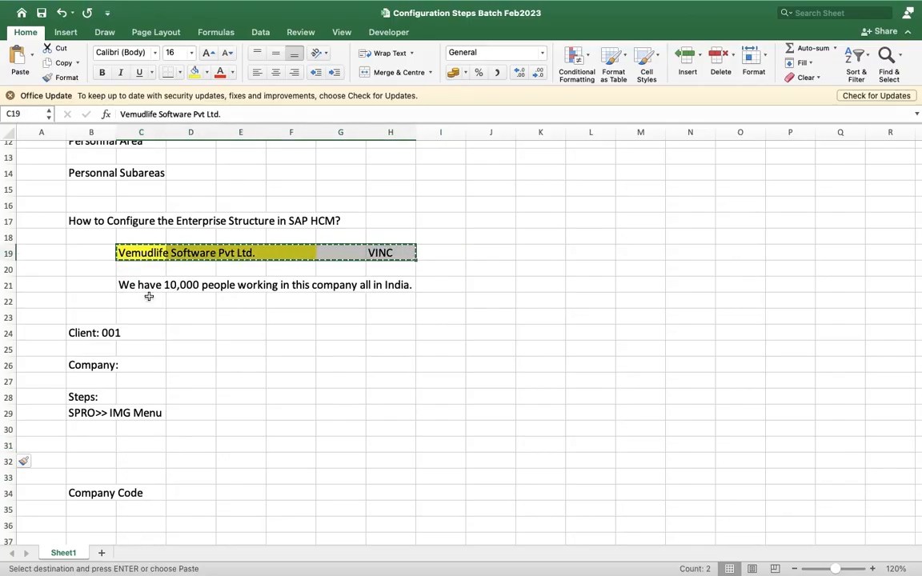
left_click(133, 438)
key("super+v")
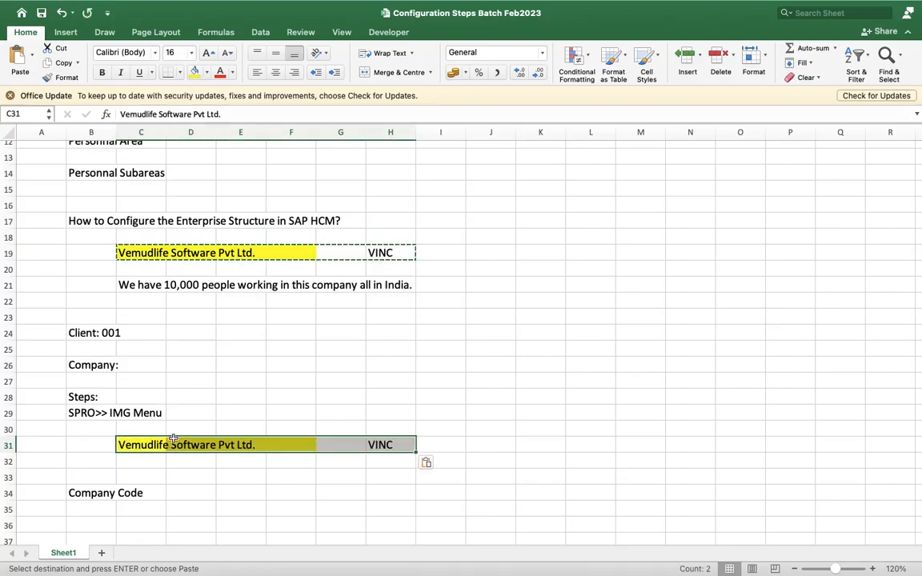
left_click(298, 461)
Step: Extend the navigation path in cell B29 after IMG Menu with ">> Enterprise"
left_click(88, 413)
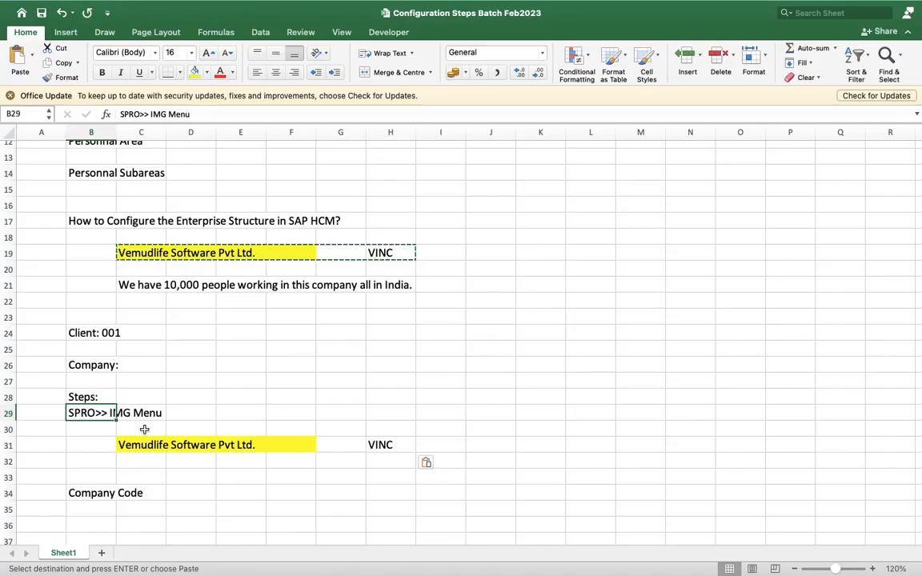
left_click(201, 114)
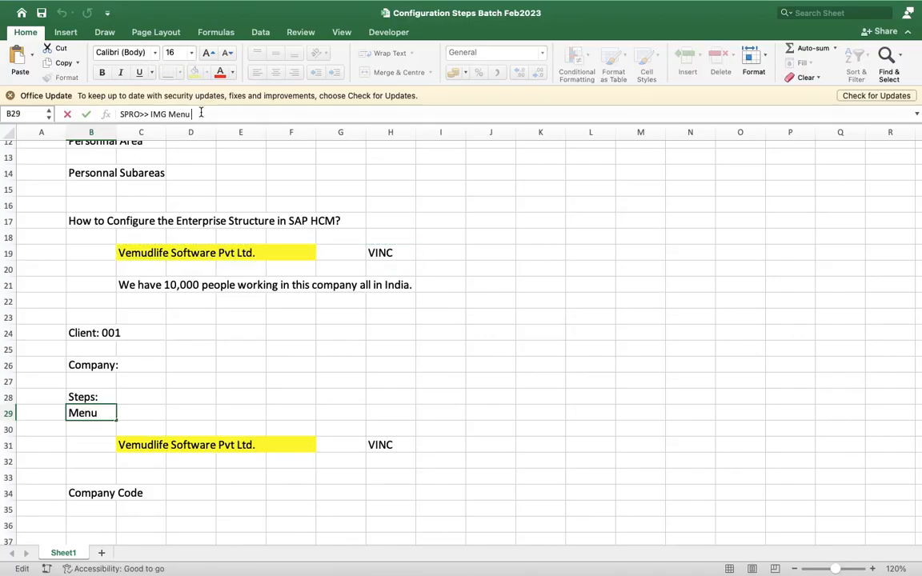
type(">>Enterpr")
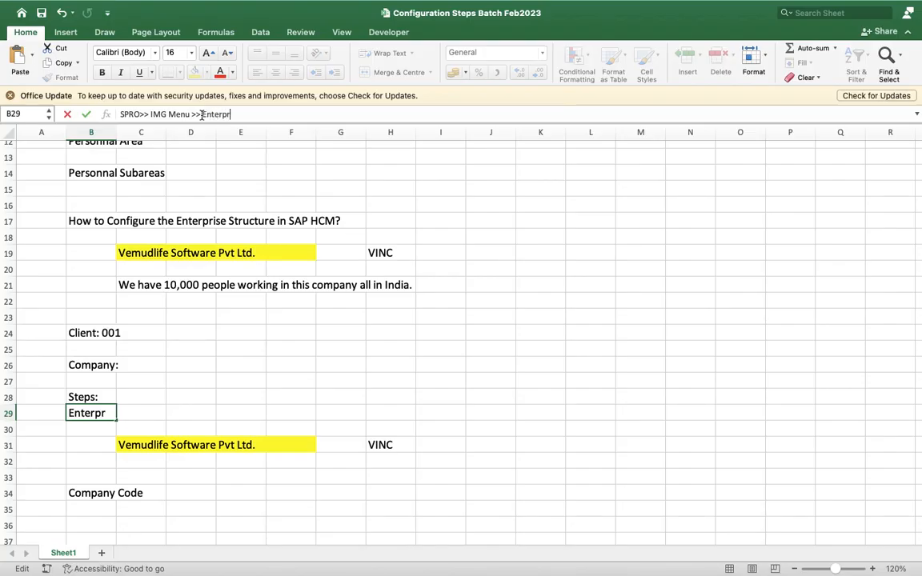
type("ise")
left_click(202, 114)
Step: Switch to SAP, restart transaction SPRO, open the SAP Reference IMG and expand the Enterprise Structure node
key("super+Tab")
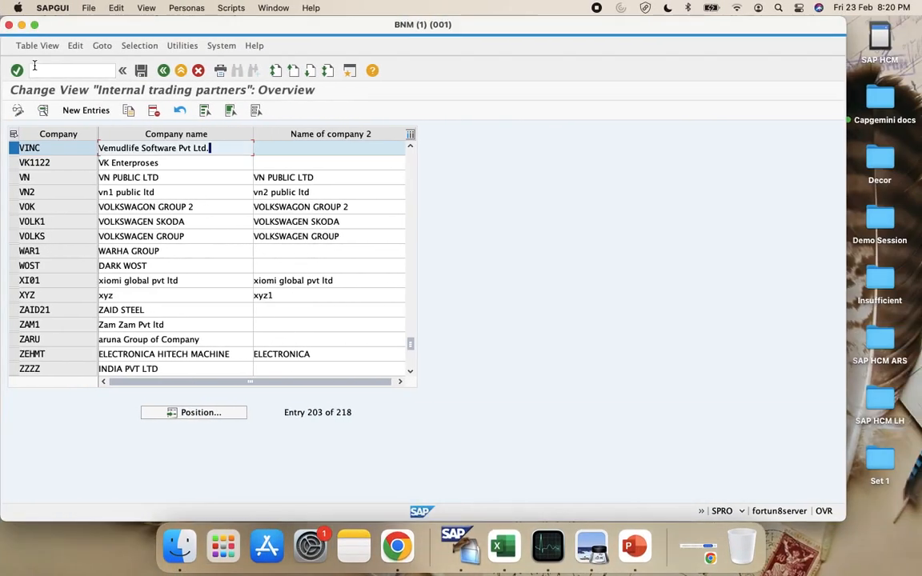
left_click(40, 71)
type("/n")
key("Return")
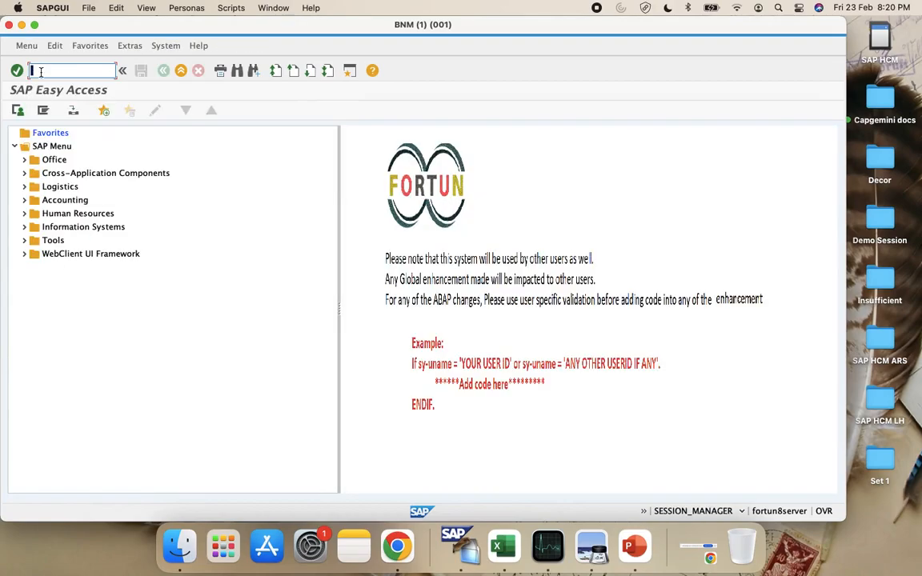
type("spro")
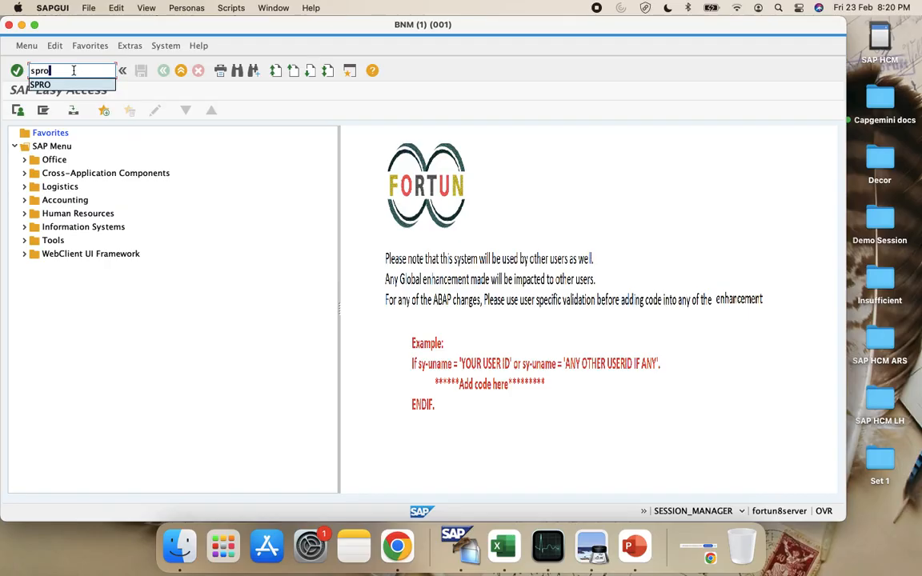
key("Return")
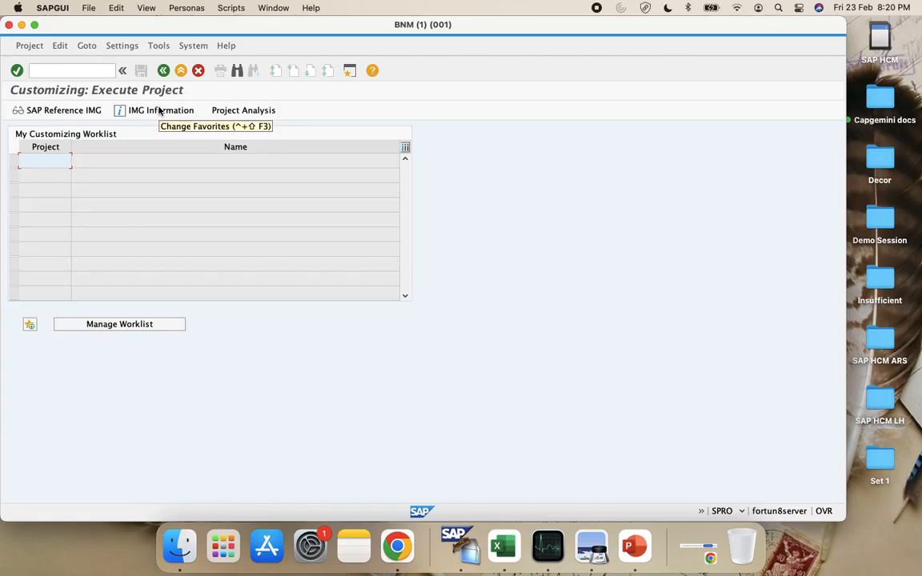
left_click(83, 116)
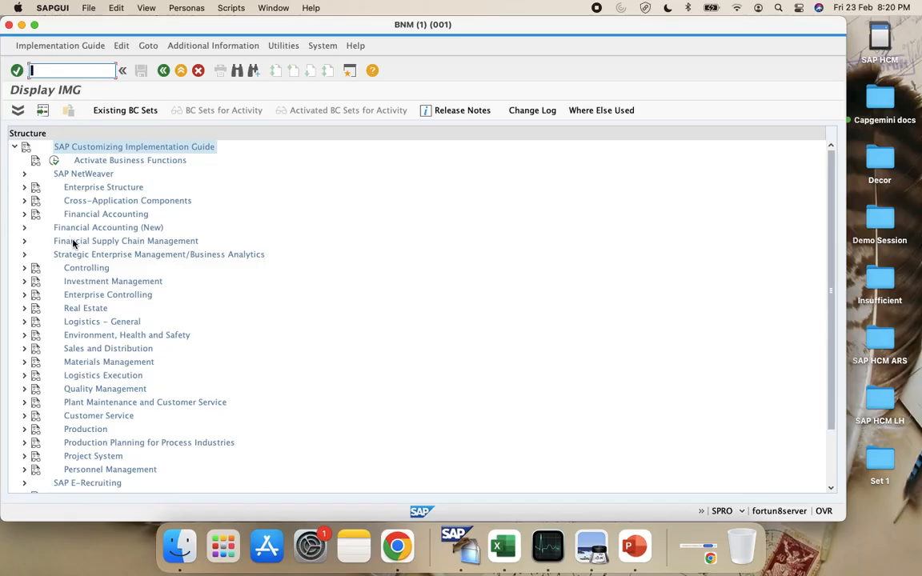
left_click(24, 187)
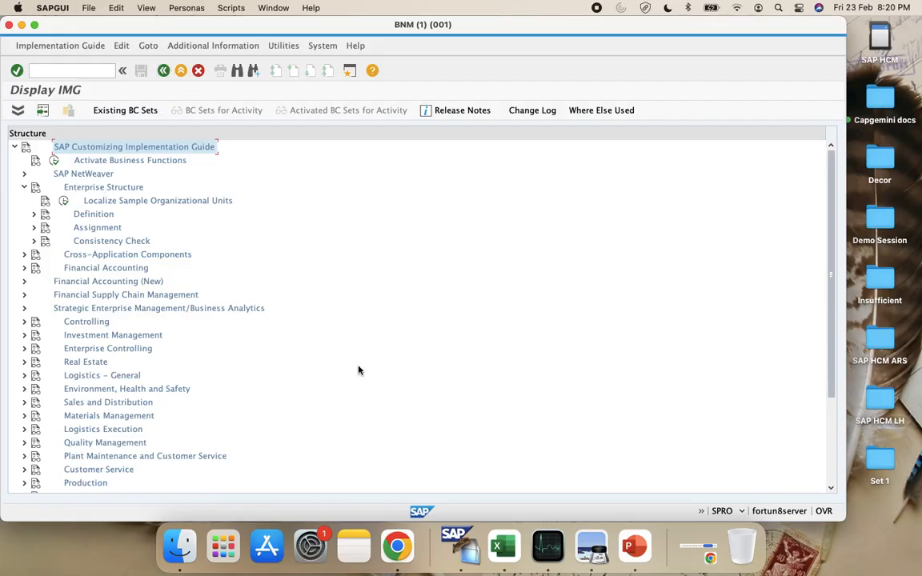
Step: Switch back to Excel and complete the path in B29 with "Structure >> Definition >> Financial Accounting >> Define Company"
left_click(502, 547)
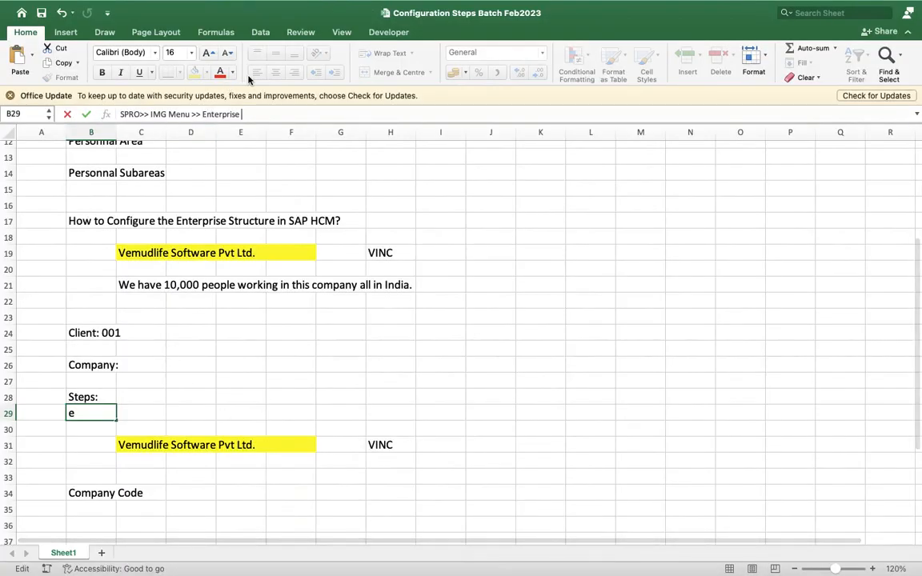
type("Structure")
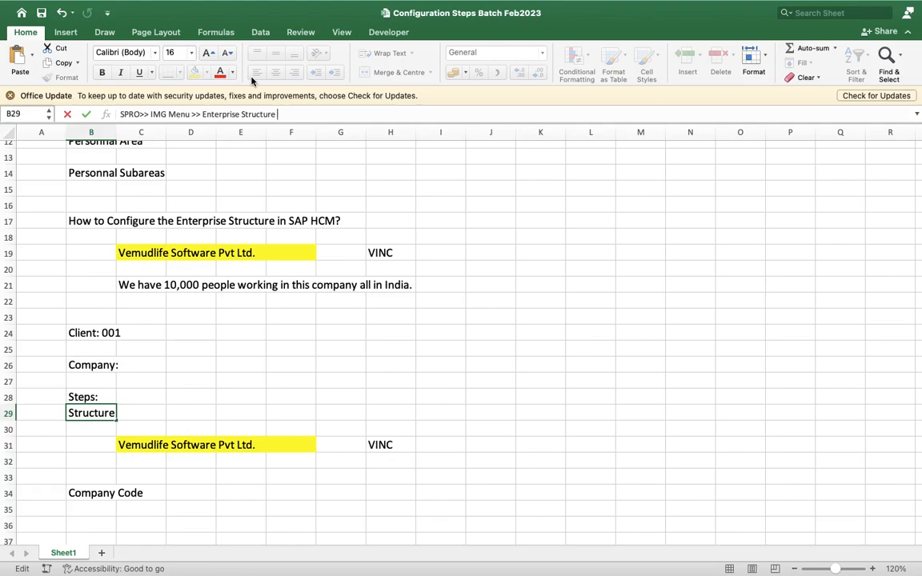
type(" >> Definition")
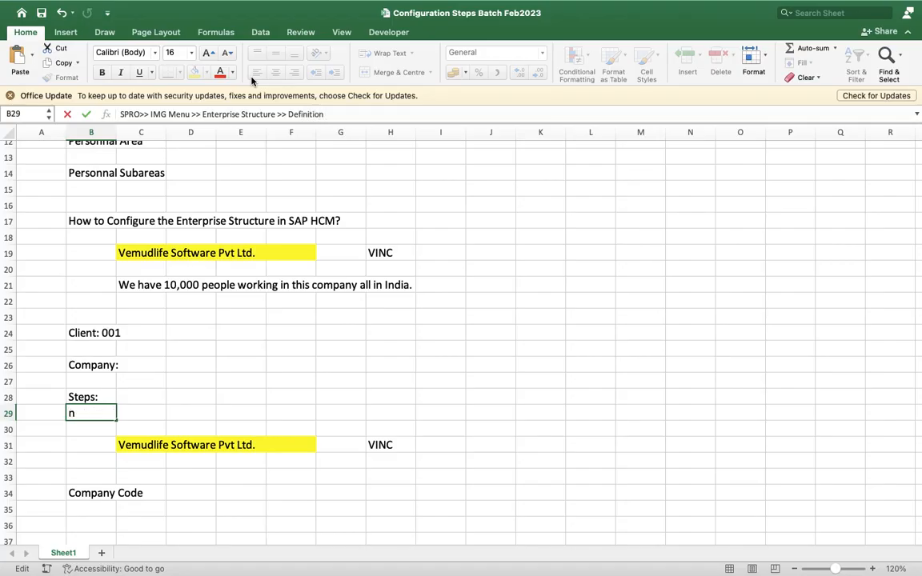
type(" >> Financial")
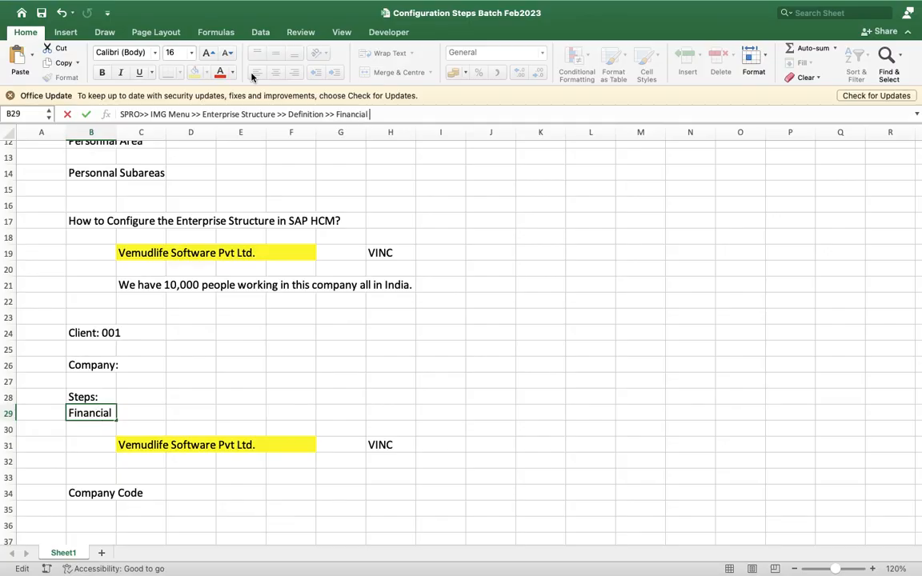
type(" Accounting")
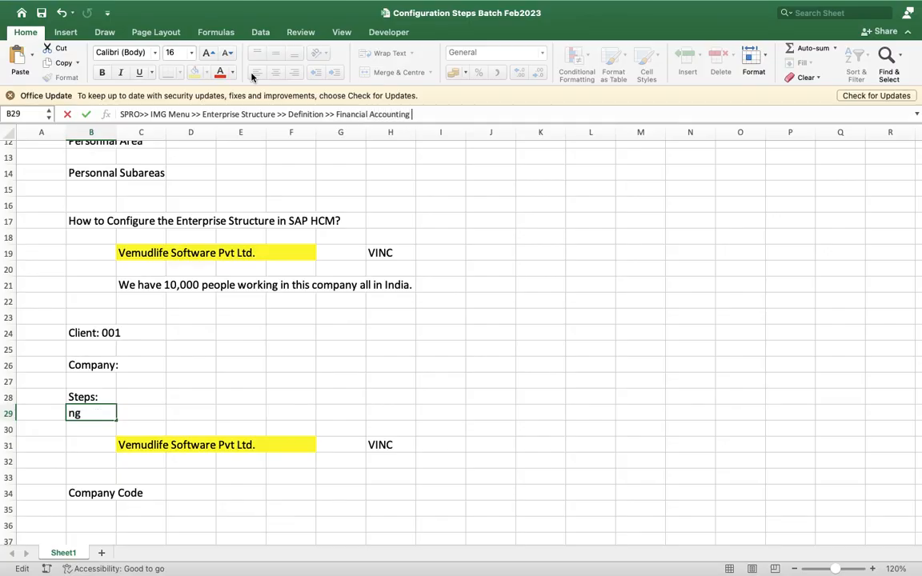
type(" >> Define")
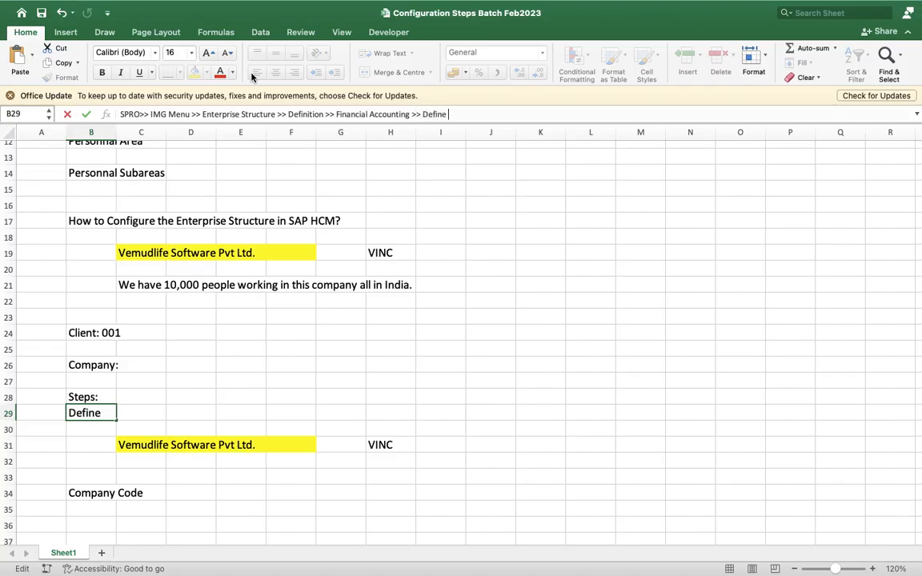
type(" Company")
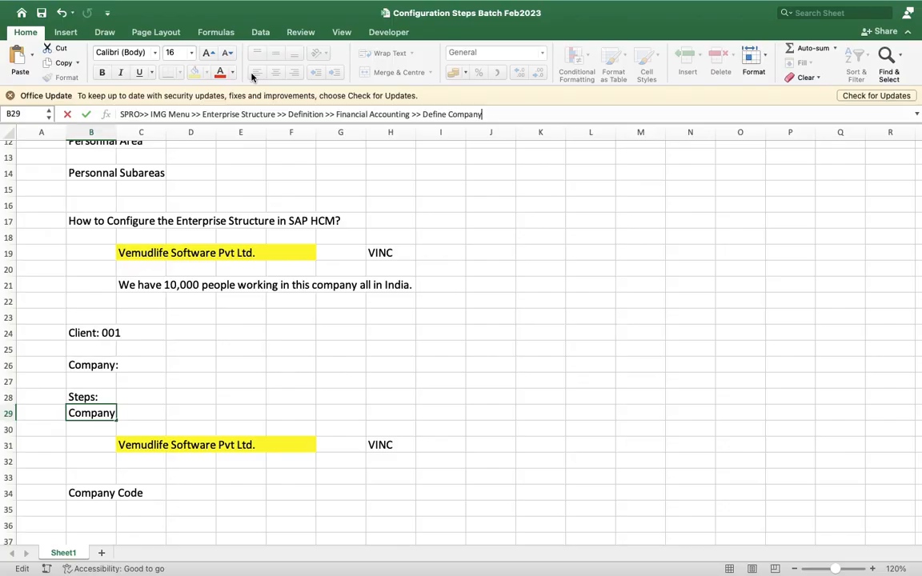
key("Return")
scroll(432, 334, "down", 3)
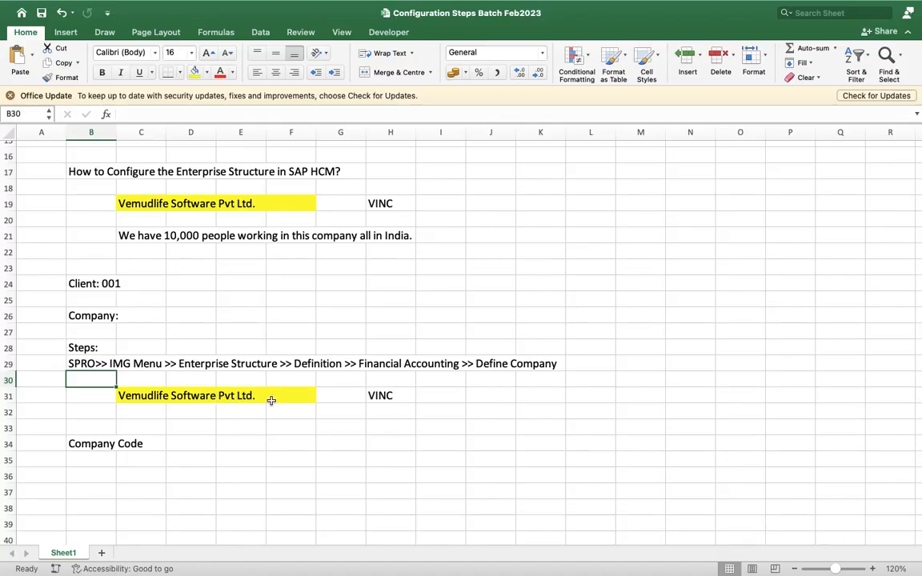
Step: Highlight the Company heading (B26:C26) and the Client: 001 heading (B24:C24) with yellow fill
left_click(95, 317)
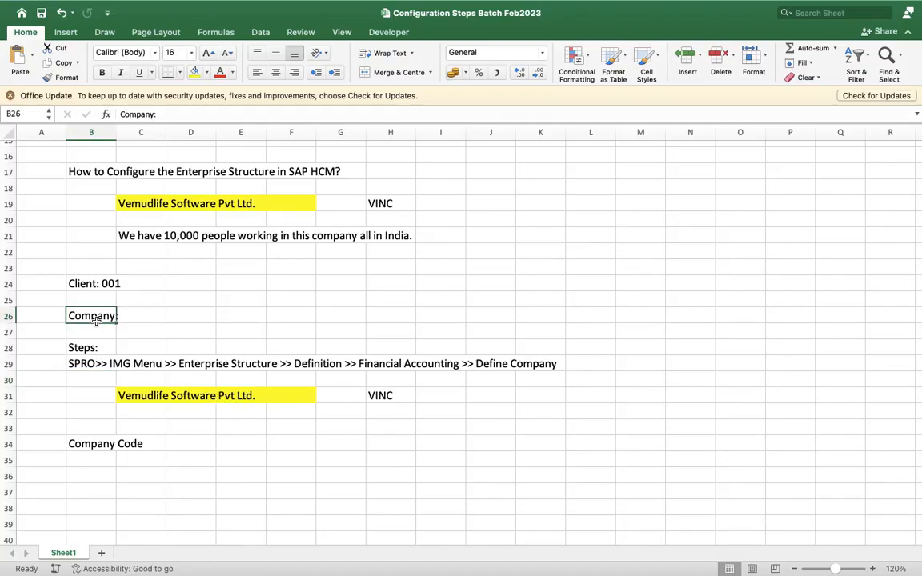
left_click_drag(95, 318, 140, 316)
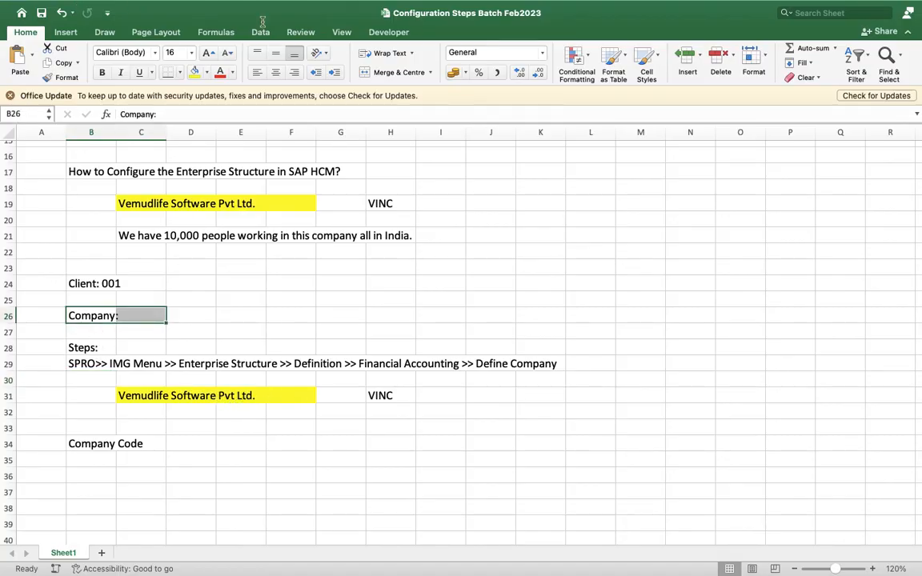
left_click(193, 73)
left_click_drag(94, 280, 141, 284)
left_click(194, 73)
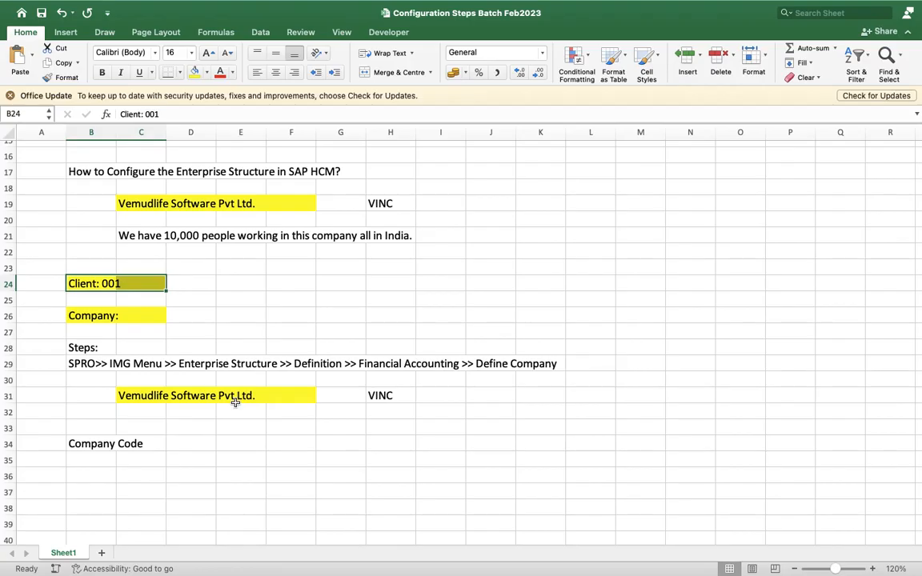
left_click(90, 284)
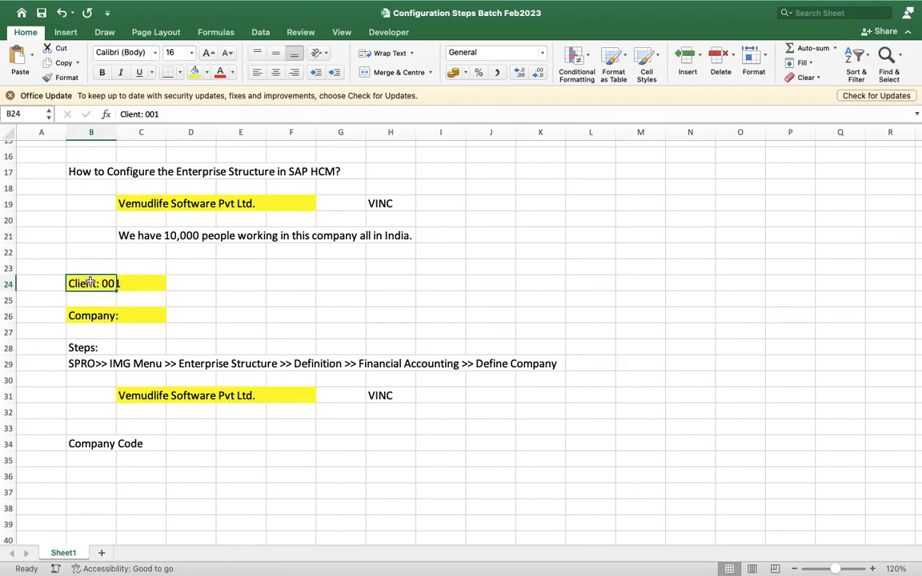
left_click(108, 318)
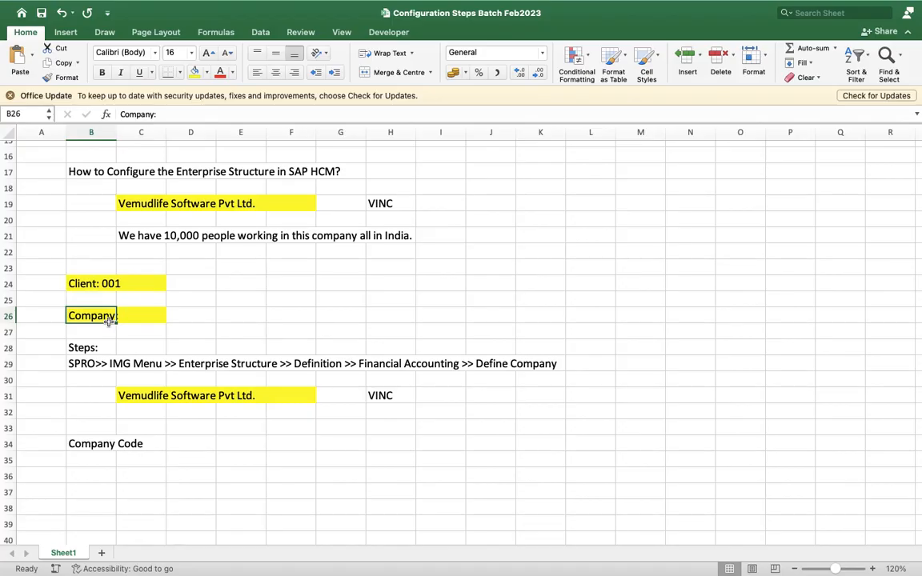
key("shift+Right")
key("shift+Right")
key("shift+Left")
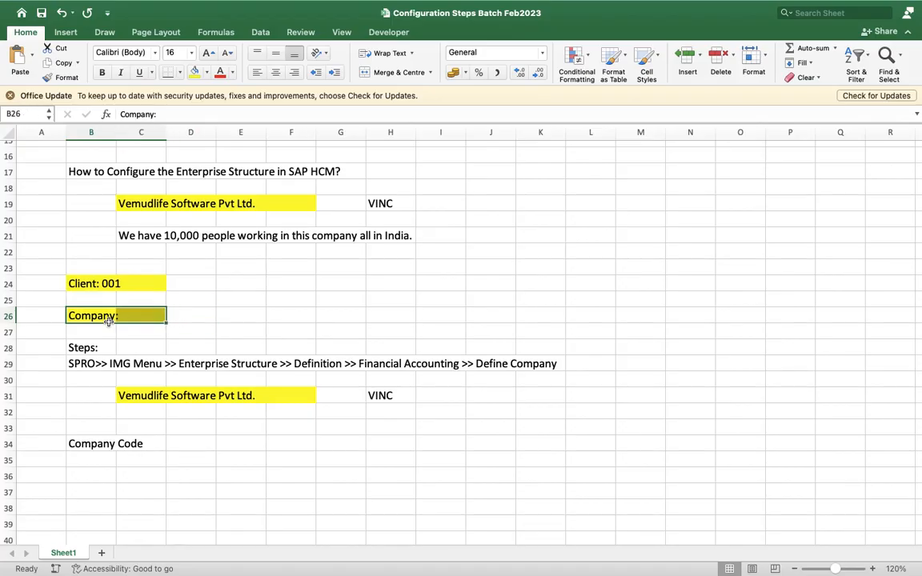
key("shift+Down")
key("shift+Down")
key("shift+Down")
key("shift+Right")
key("shift+Right")
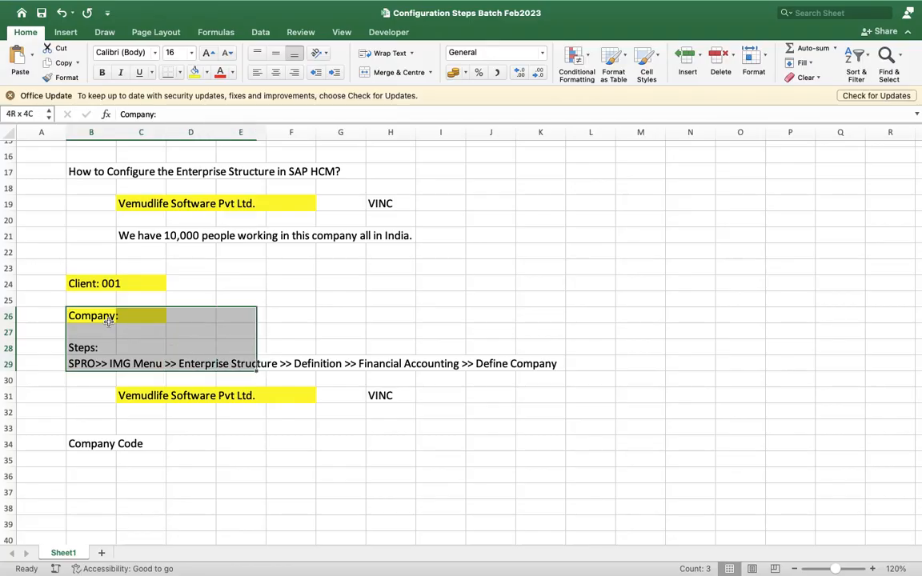
key("Right")
Step: Enter the label "Steps:" in cell B36 below the Company Code heading
left_click(245, 441)
scroll(249, 444, "down", 3)
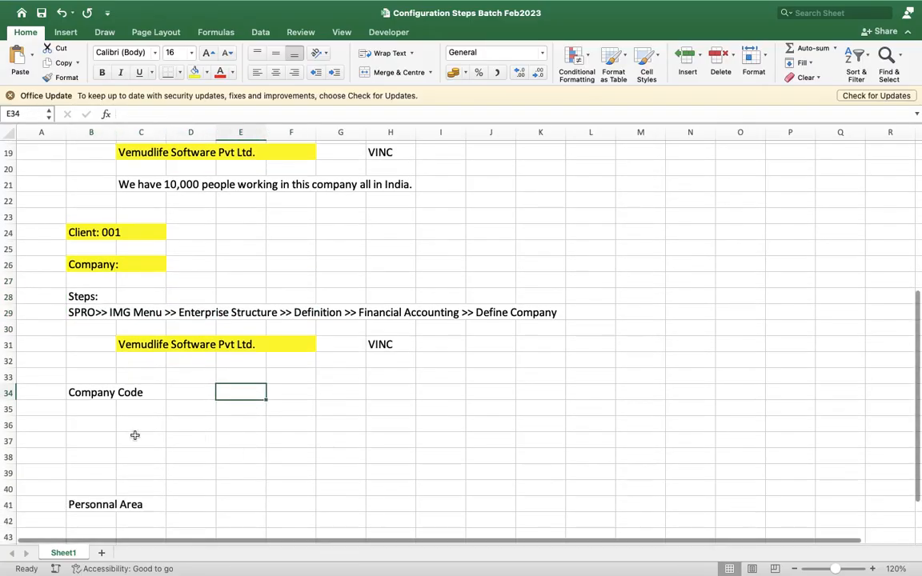
left_click(86, 429)
type("St")
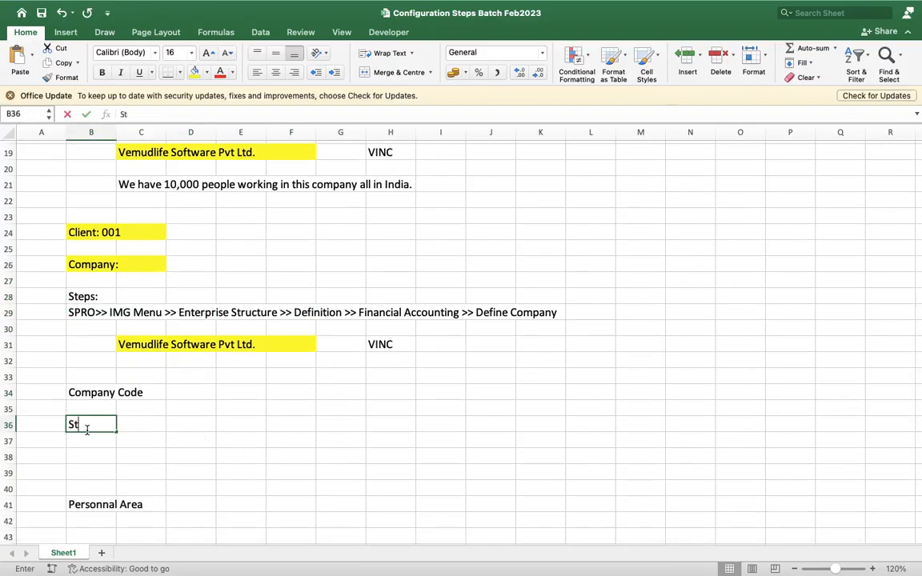
type("eps")
key("BackSpace")
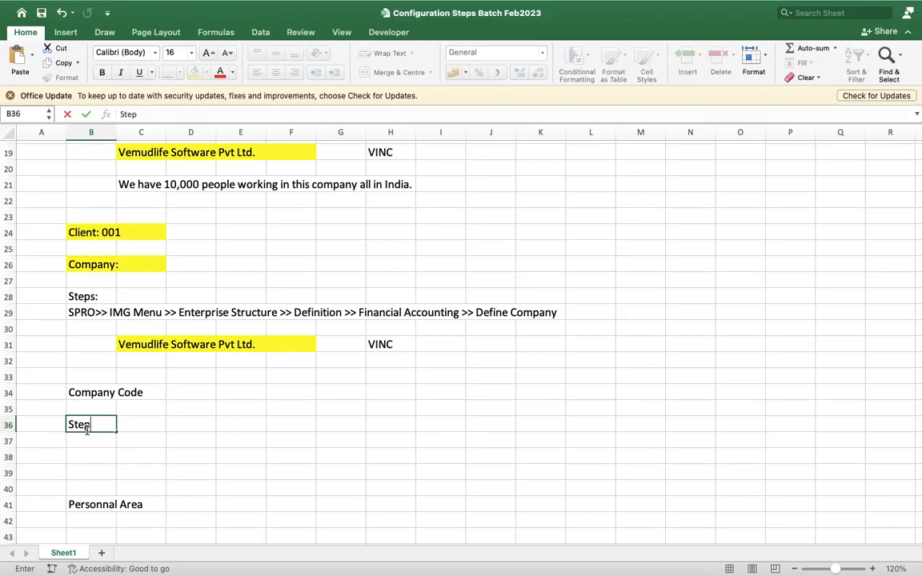
type("s:")
key("Return")
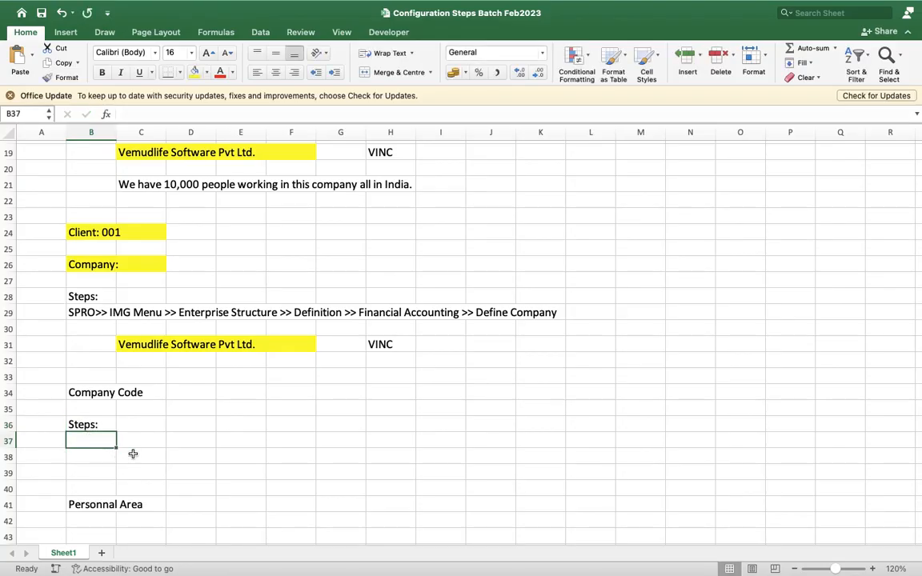
left_click(133, 452)
left_click(132, 441)
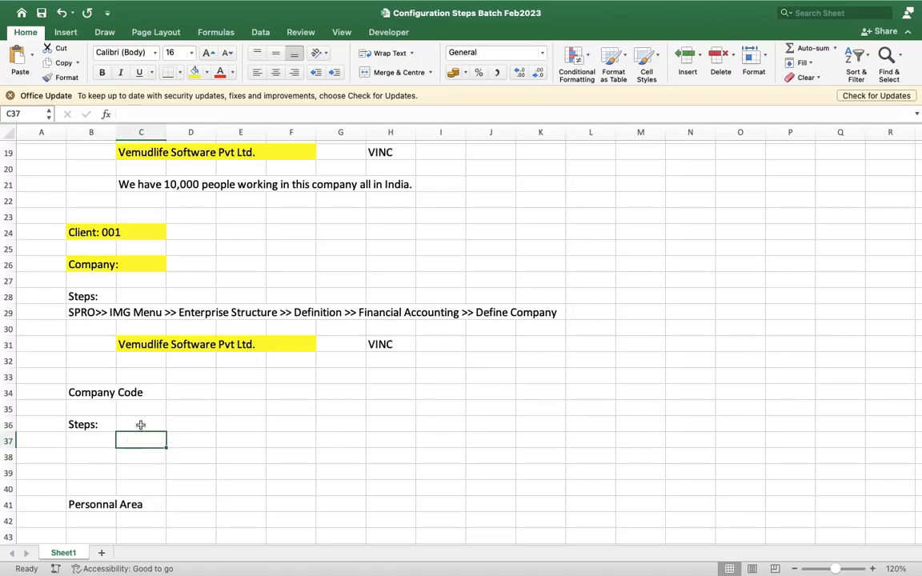
Step: Copy the company name from C31 into cell C37 of the Company Code section
left_click(150, 340)
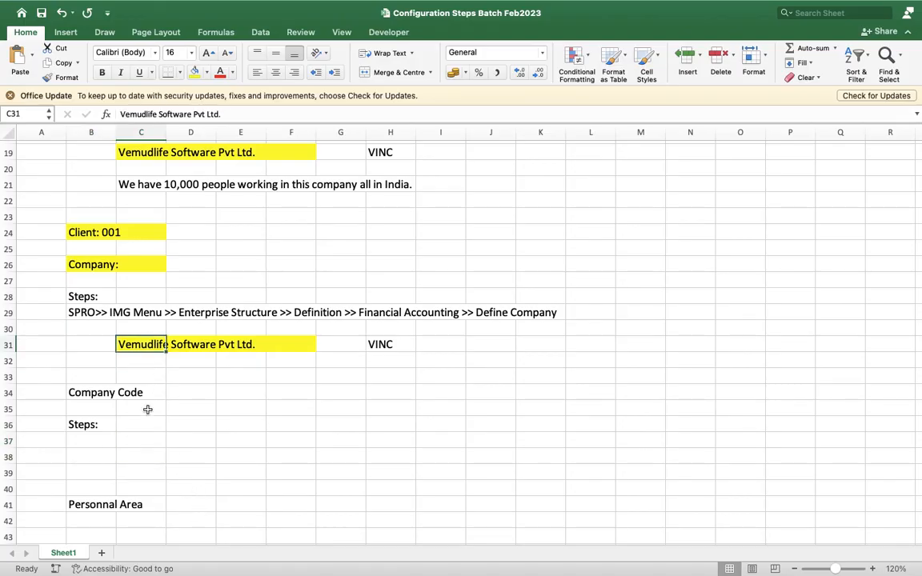
left_click(135, 458)
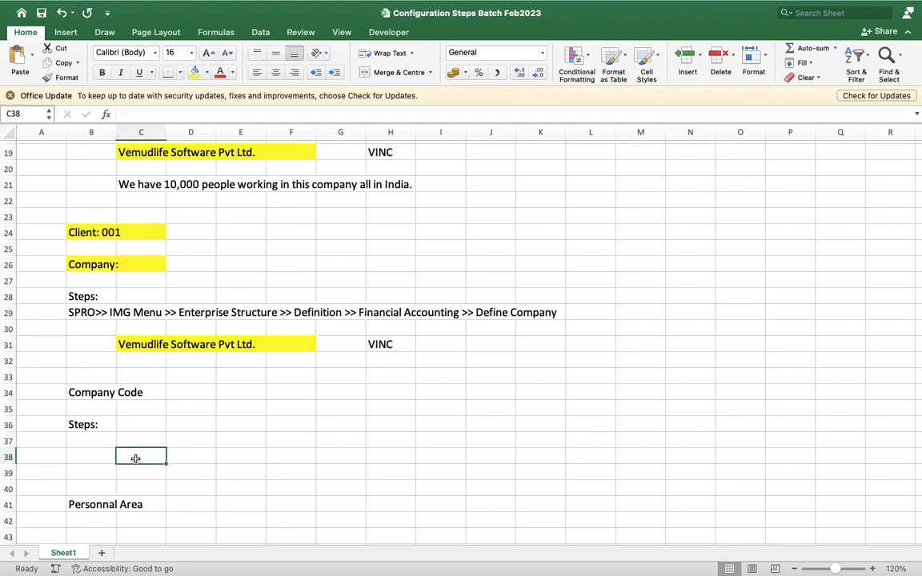
left_click(134, 344)
key("super+c")
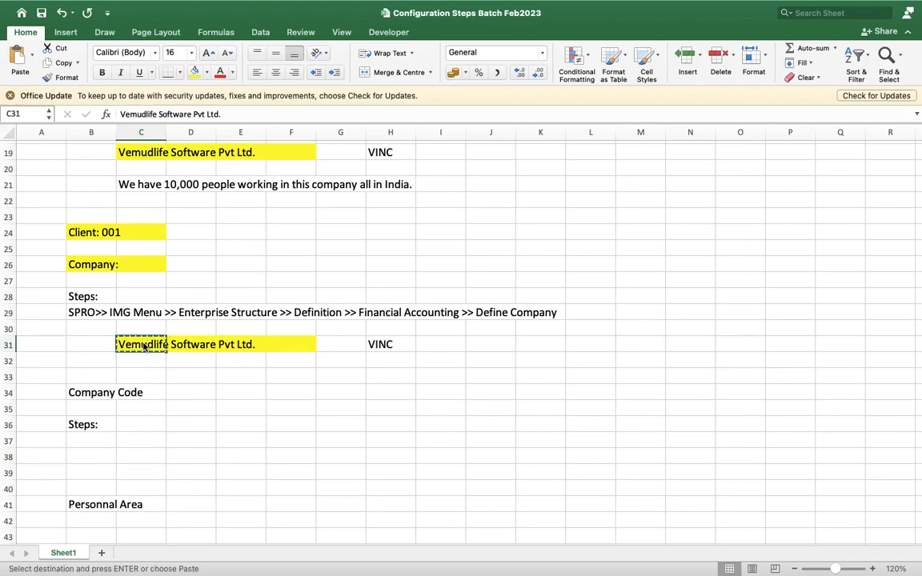
left_click(152, 442)
key("super+v")
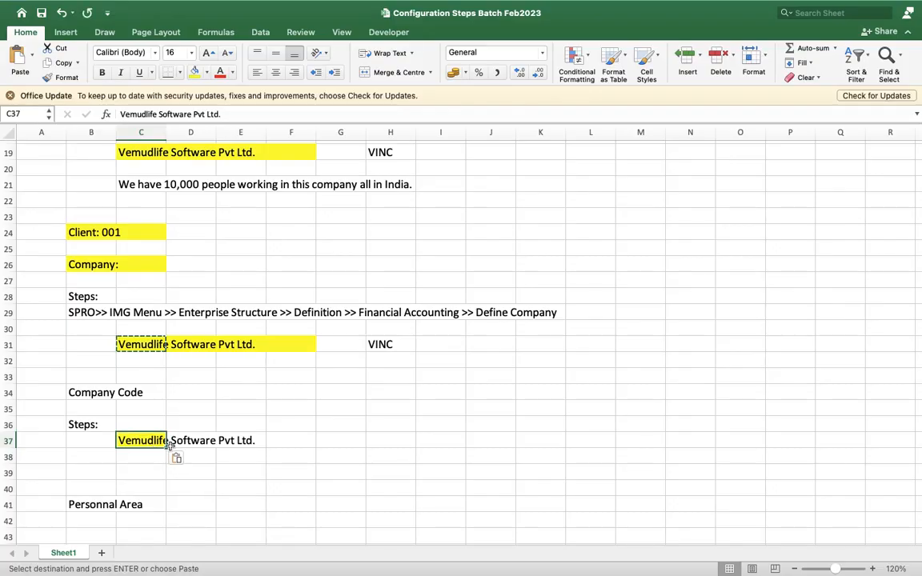
Step: Replace the ending of the name in C37 so it reads "Vemudlife Software India"
left_click(232, 114)
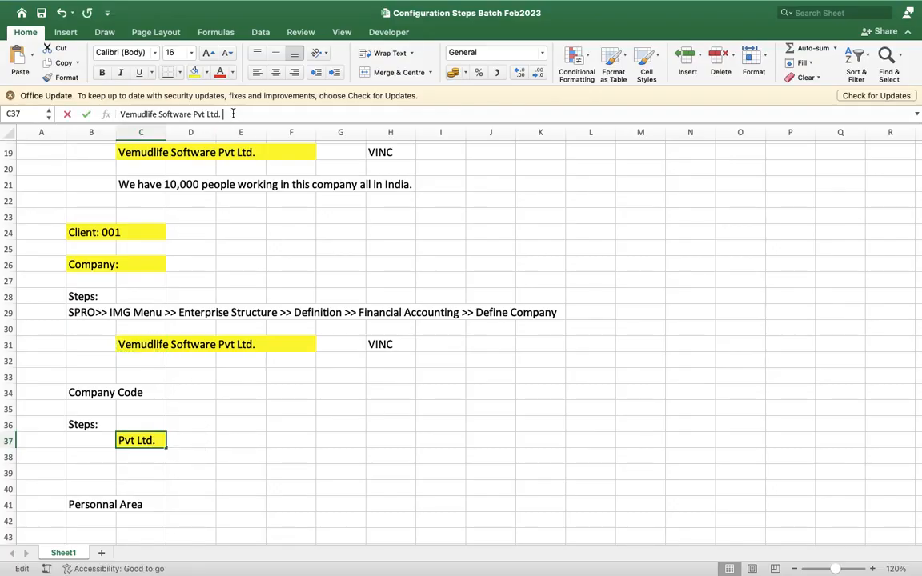
key("BackSpace")
key("BackSpace")
key("BackSpace")
key("BackSpace")
key("BackSpace")
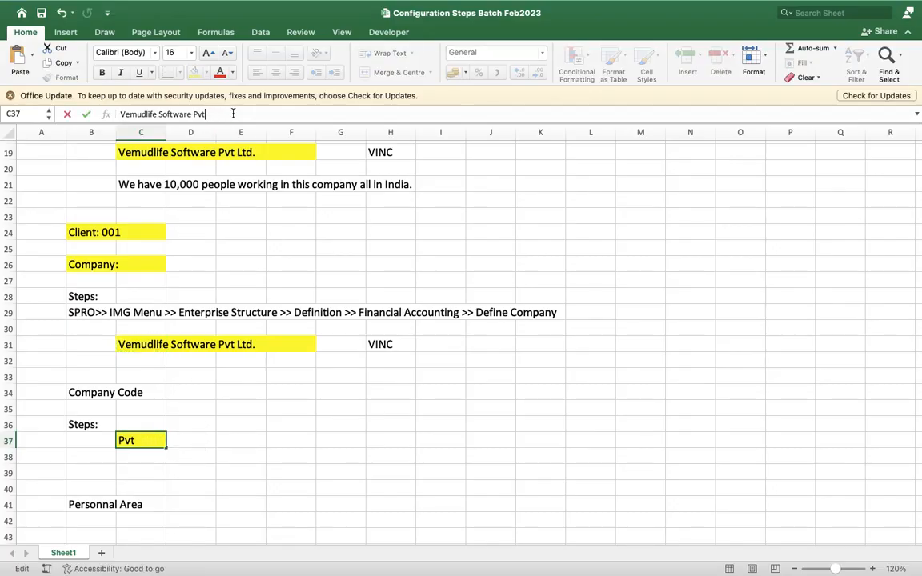
key("BackSpace")
type("India")
key("Return")
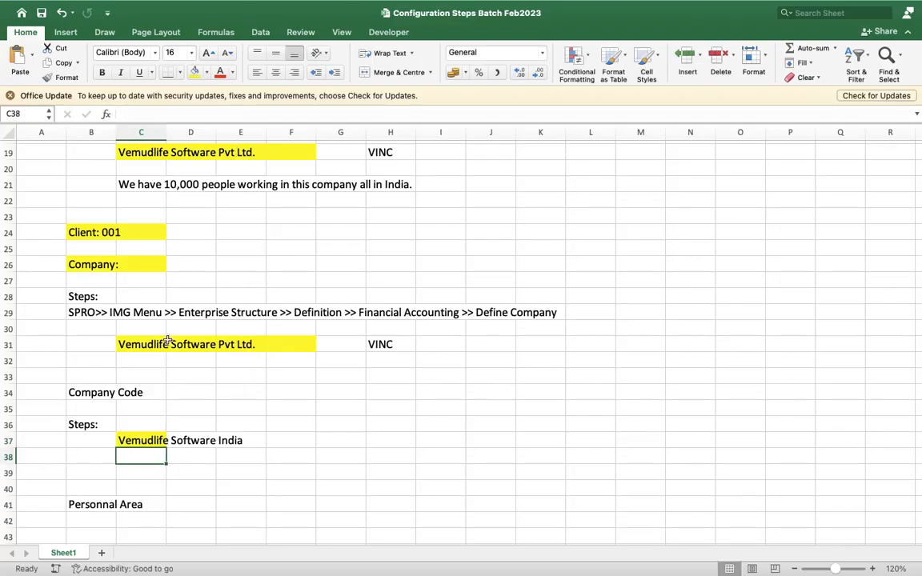
Step: Extend the yellow fill across C37:E37 behind the India company code name
left_click(150, 344)
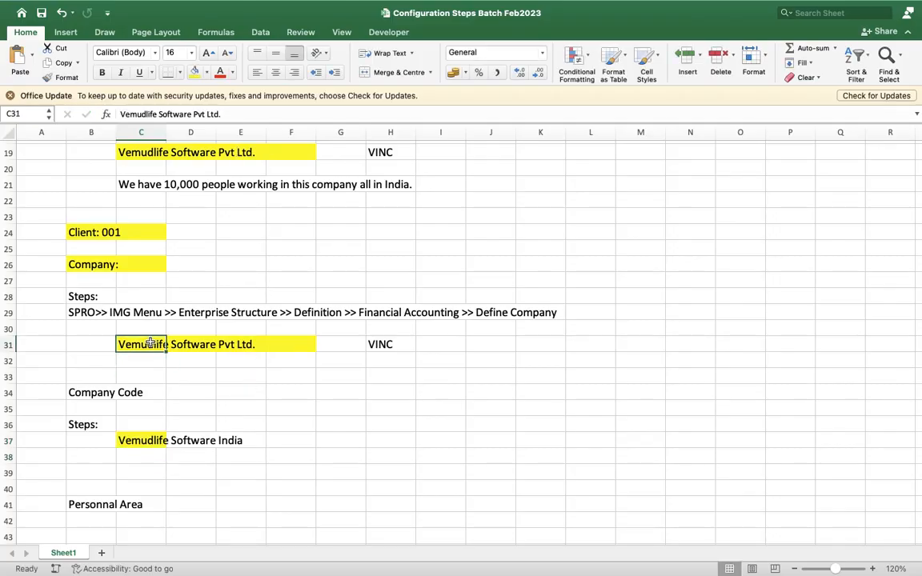
left_click(144, 440)
key("shift+Right")
key("shift+Right")
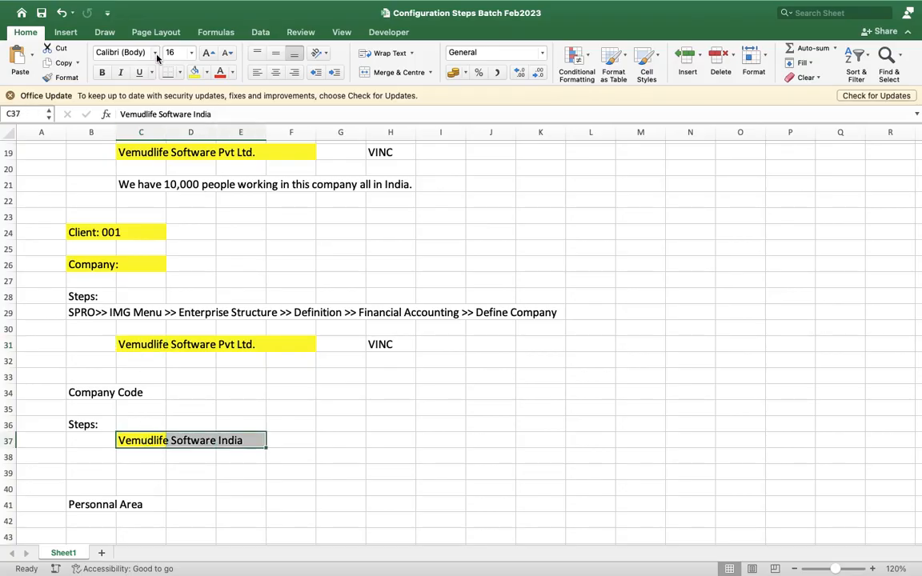
left_click(196, 70)
left_click(176, 470)
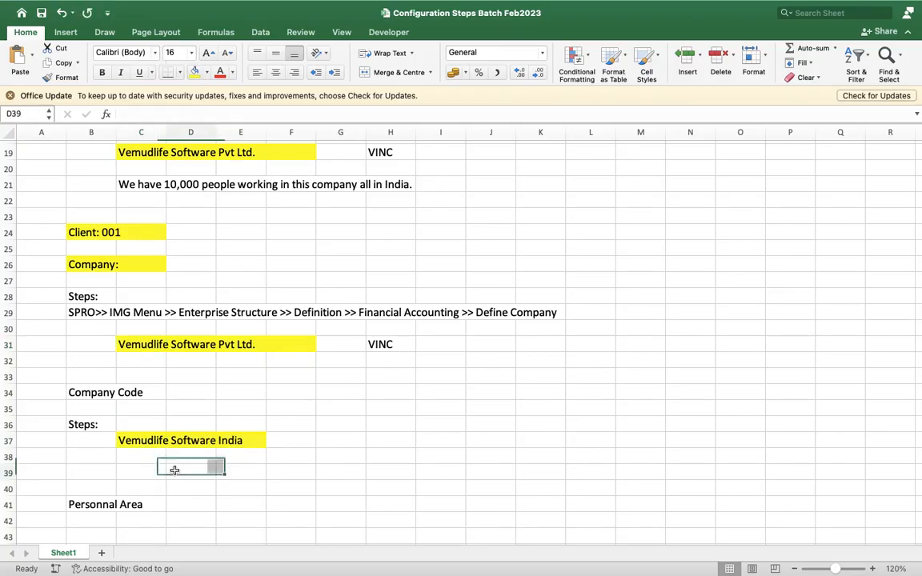
Step: Enter "Vermudlife Software Canada" in cell C39 as a second company code name
left_click(128, 470)
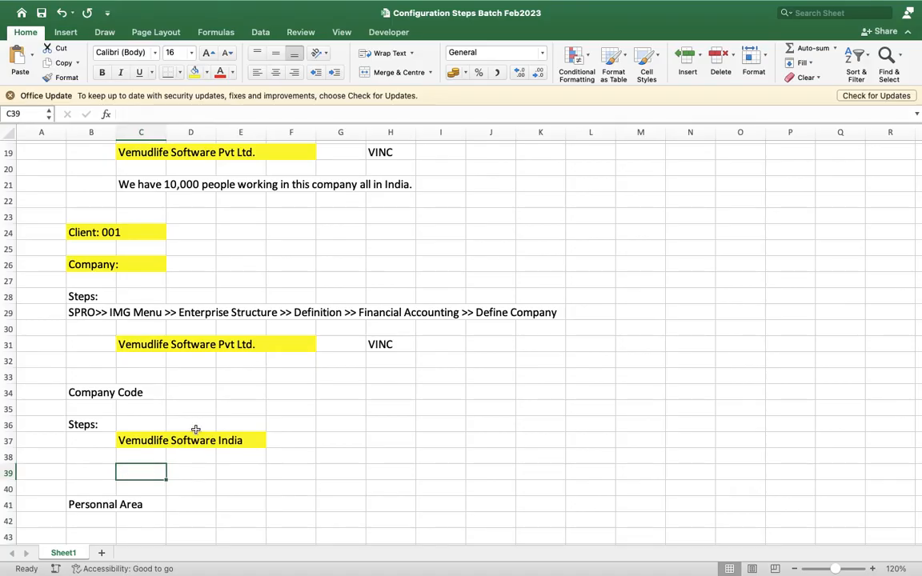
type("Verm")
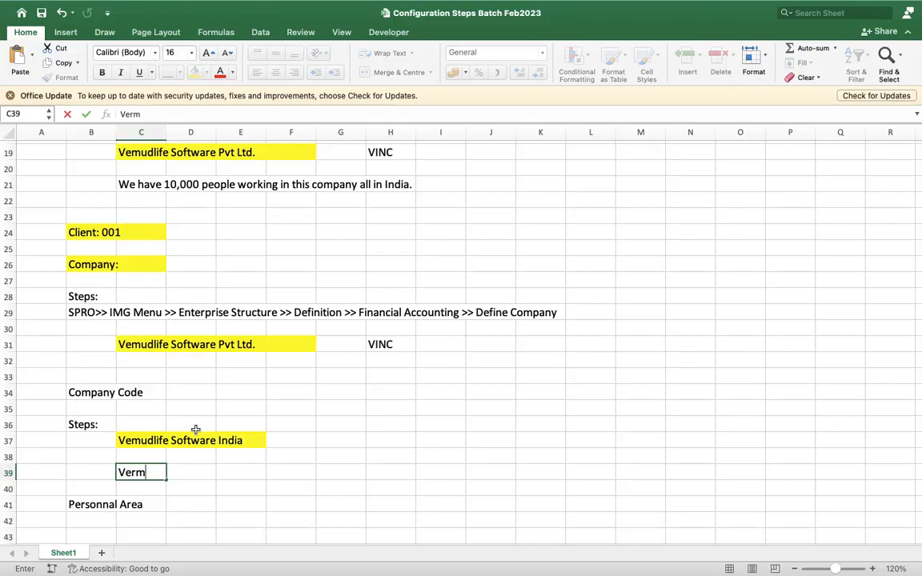
type("udlife")
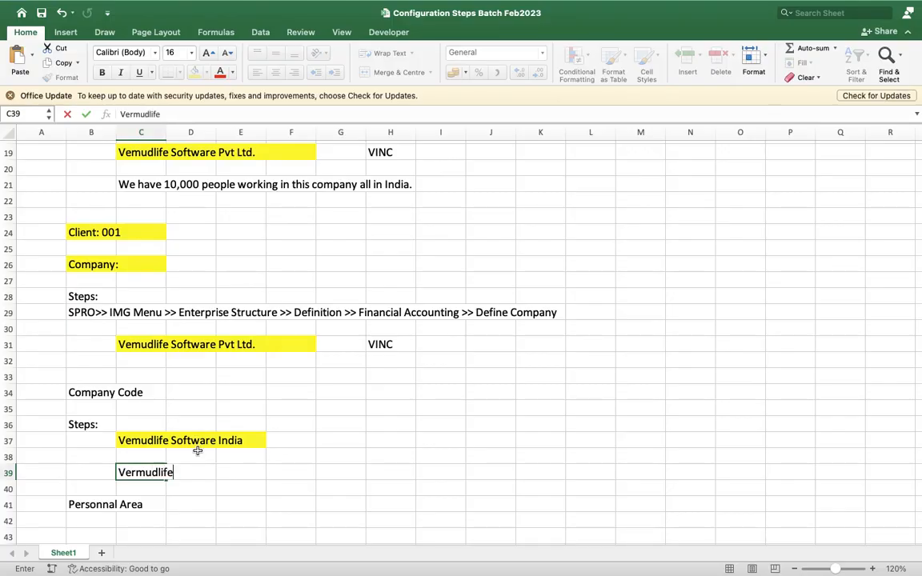
type(" Software ")
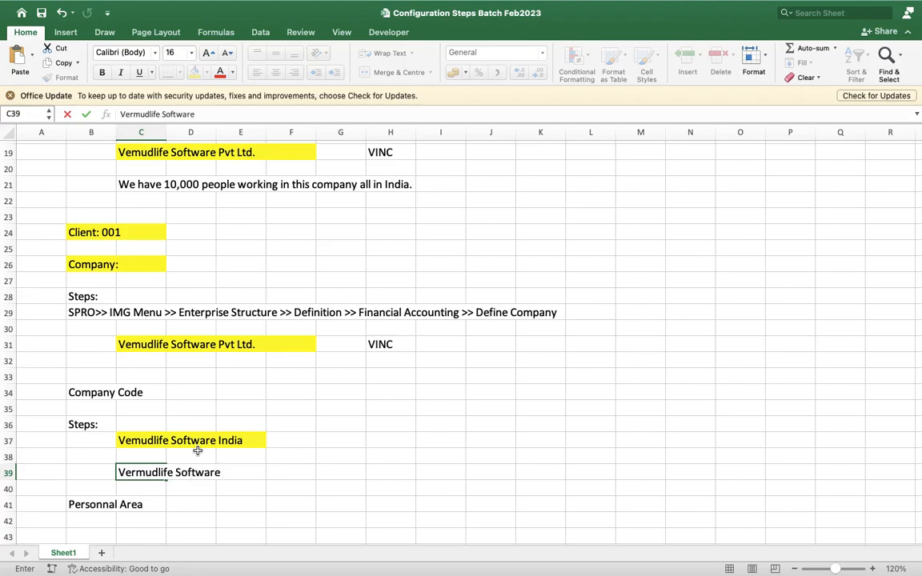
type("Canada")
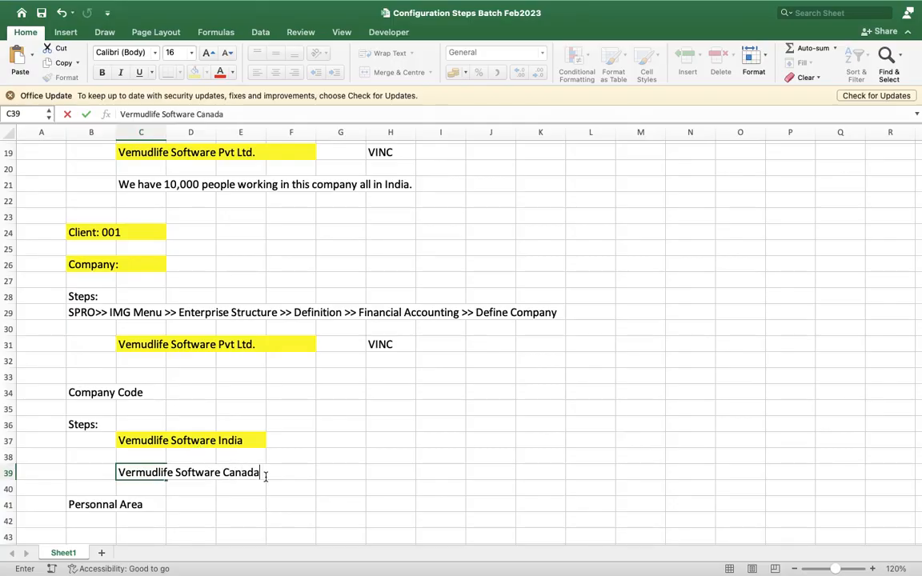
Step: Add the note "500 People working in Canada" in cell D22 below the India headcount
left_click(204, 202)
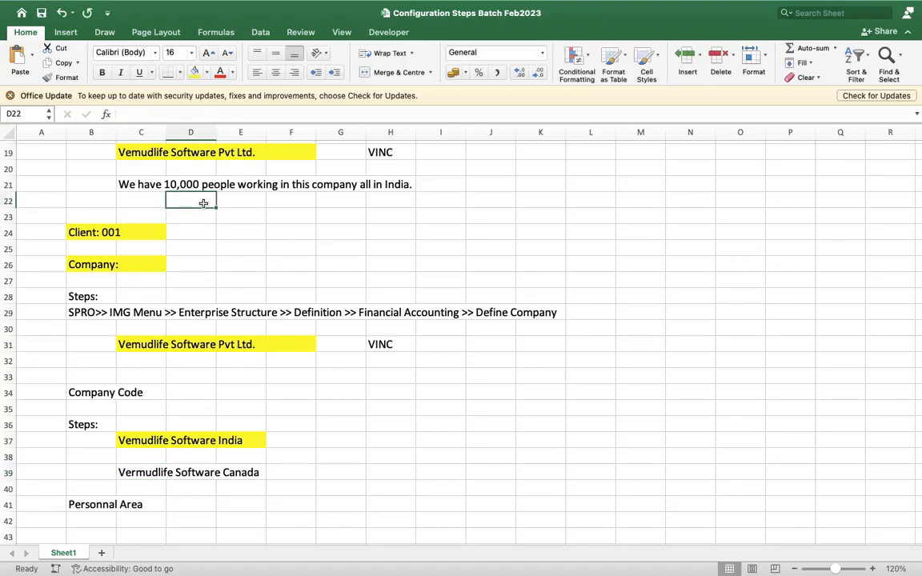
type("500")
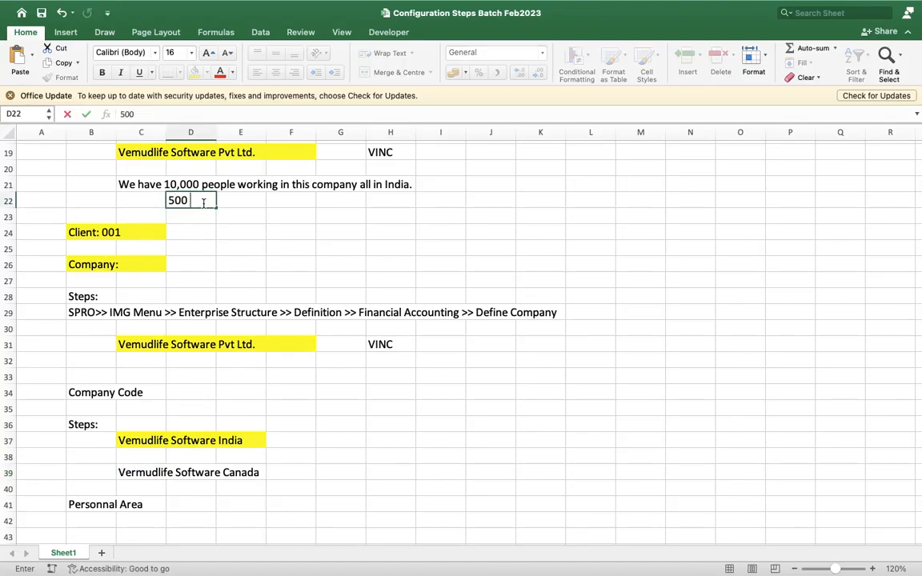
type(" Perso")
key("BackSpace")
key("BackSpace")
key("BackSpace")
type("ople working in")
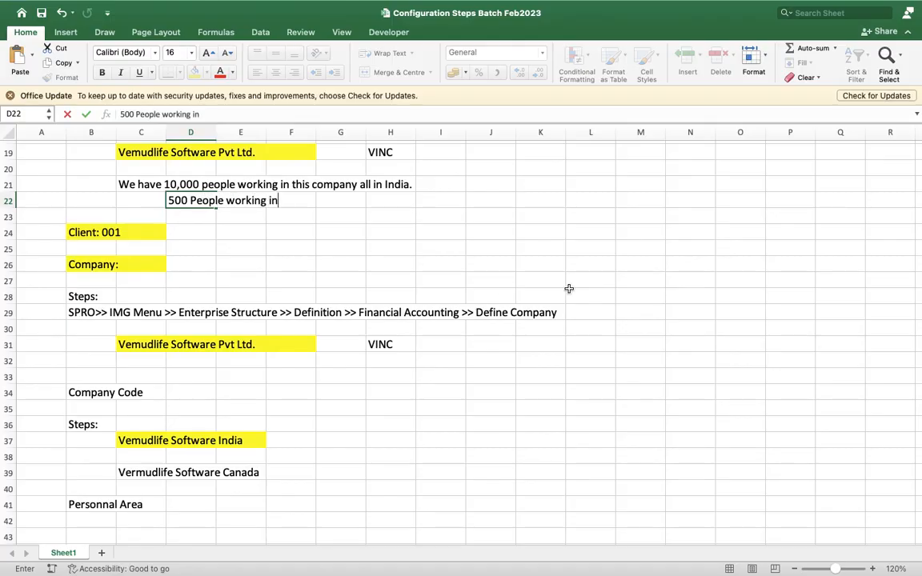
type(" Canada")
Step: Highlight the Canada company code name in C39:E39 with yellow fill
left_click(140, 470)
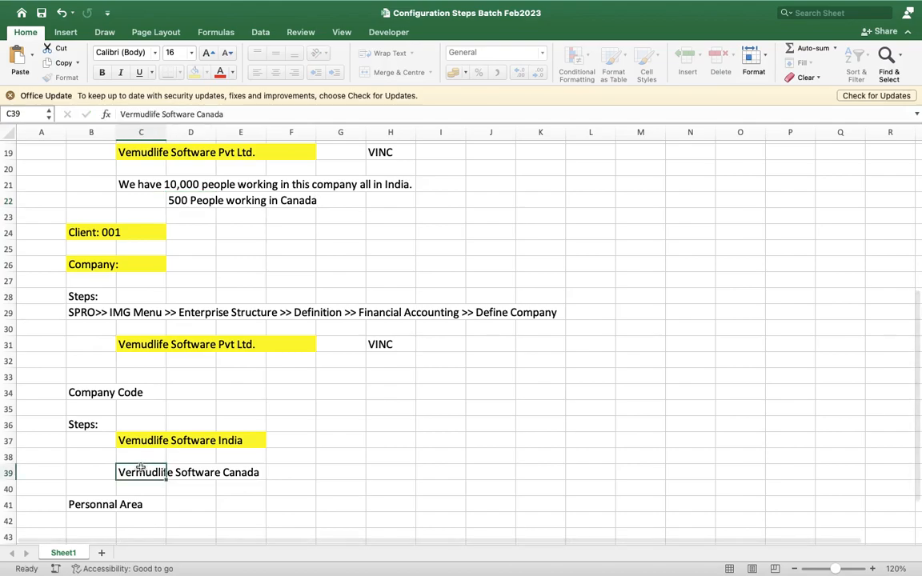
left_click_drag(141, 469, 240, 472)
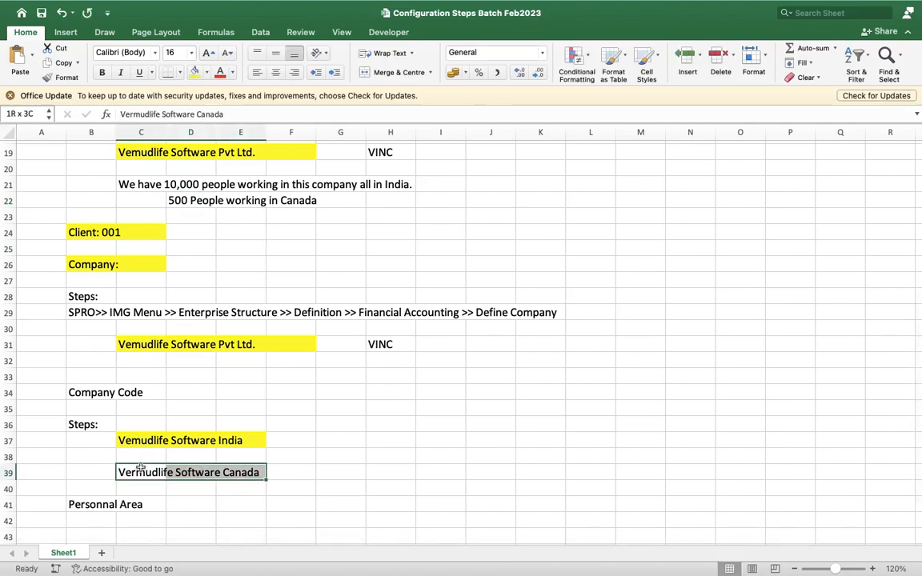
left_click(195, 72)
Step: Insert two blank rows above row 37, between the Steps label and the India company code name
left_click(9, 440)
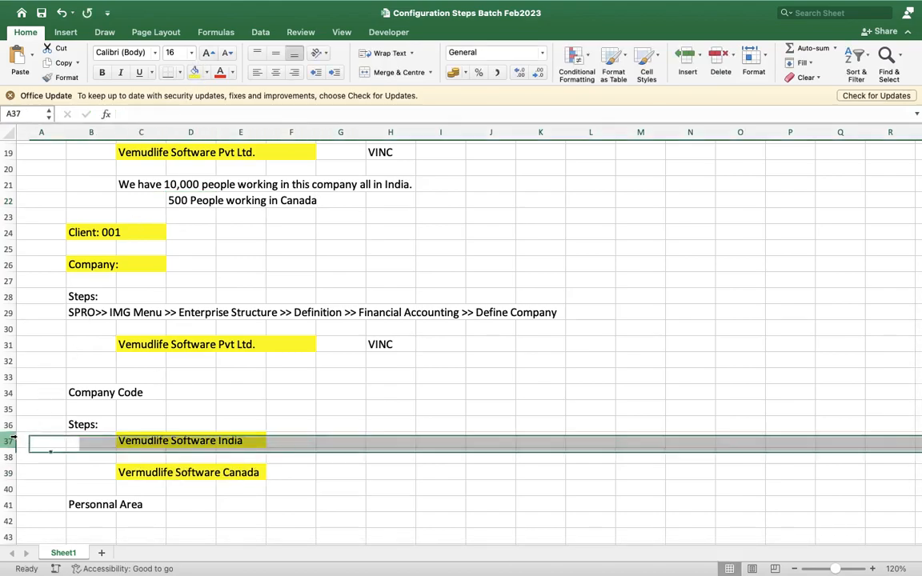
right_click(12, 439)
left_click(48, 407)
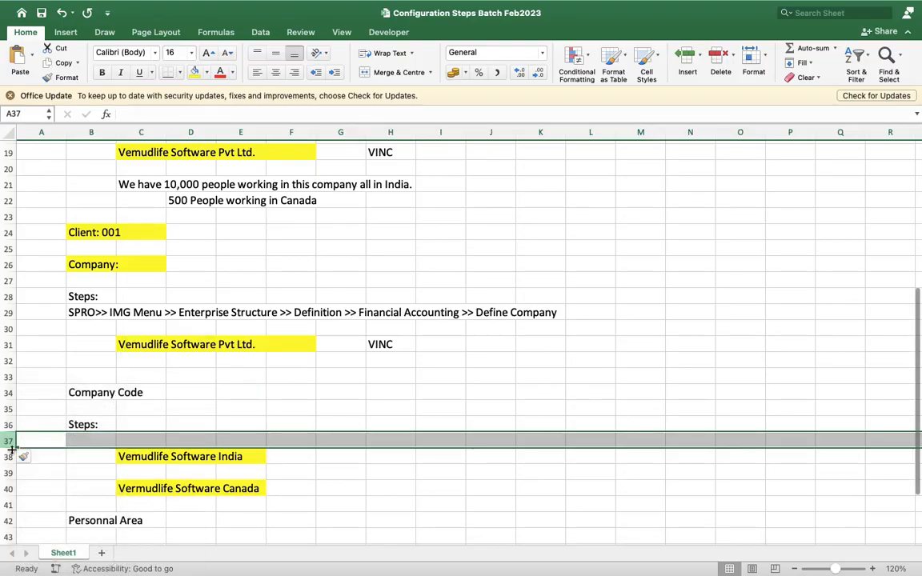
right_click(12, 442)
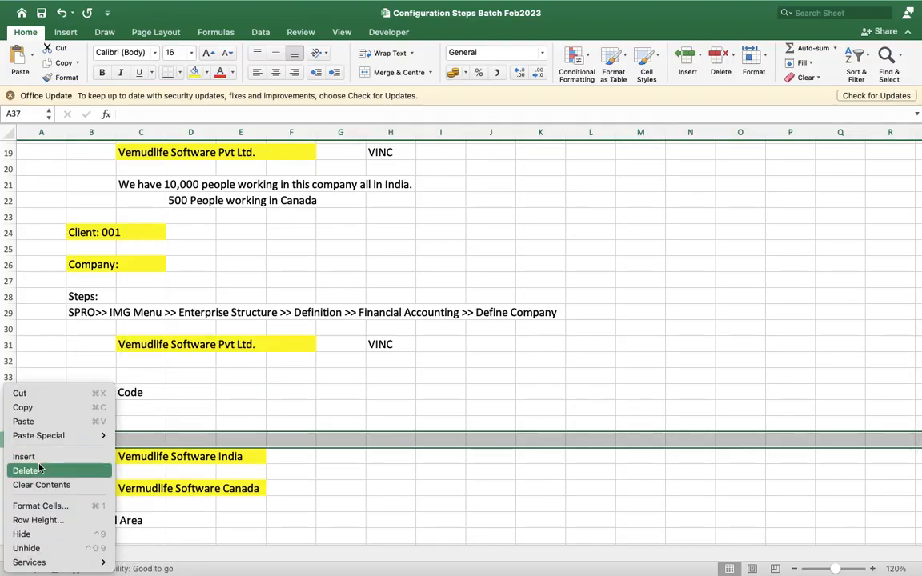
left_click(36, 456)
Step: Enter the path "SPRO >> IMG Menu >> Enterprise Structure >> Definition >> Financial Accounting" in cell B37 below the company code Steps label
left_click(135, 437)
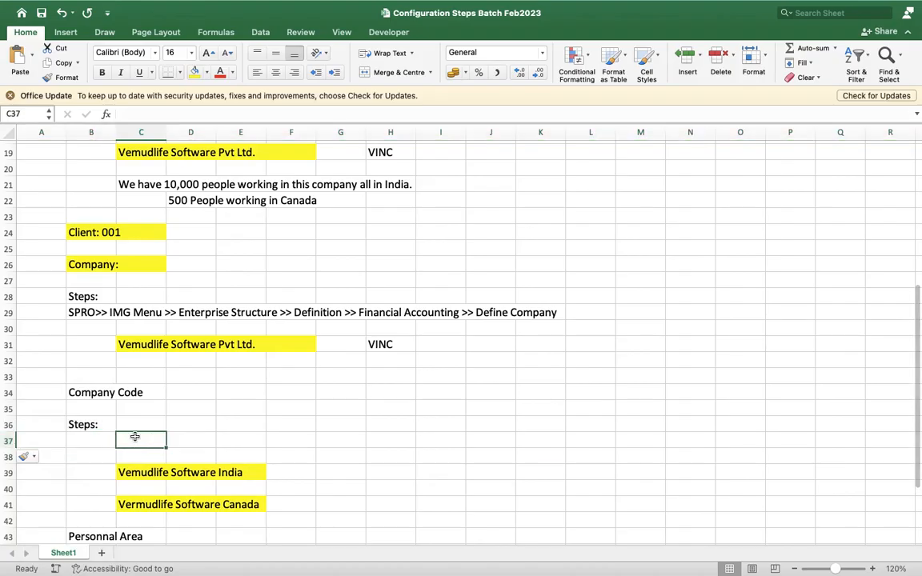
left_click(98, 436)
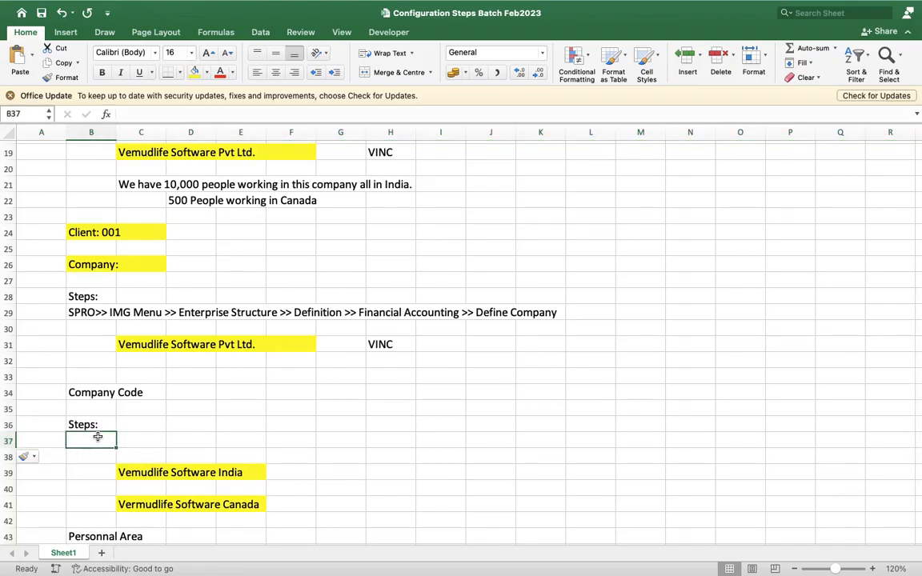
type("SPRO")
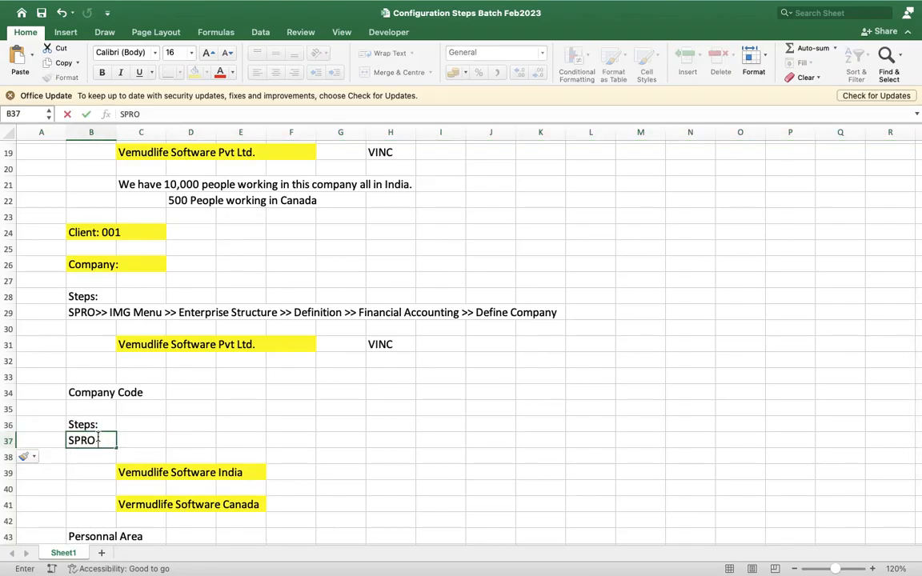
type(" >> IMG Me")
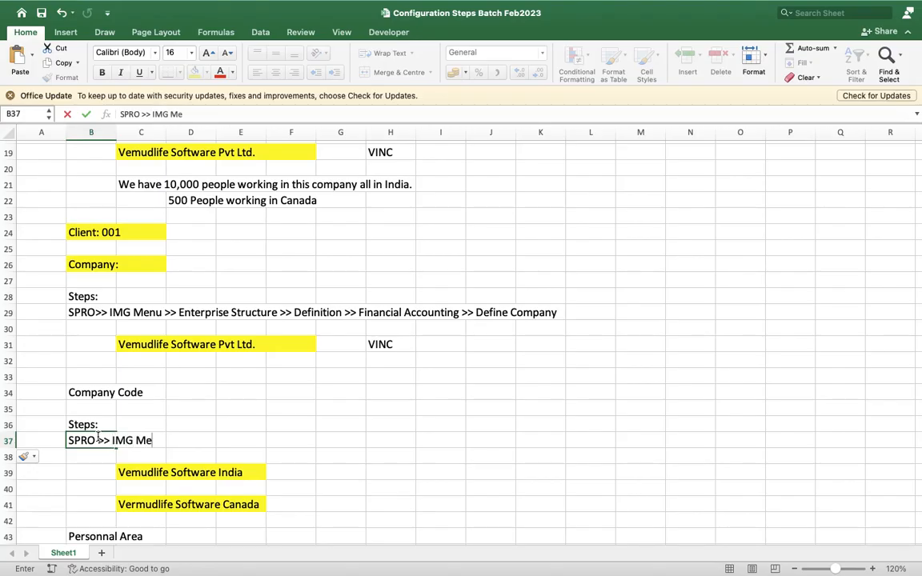
type("nu >> Enterp")
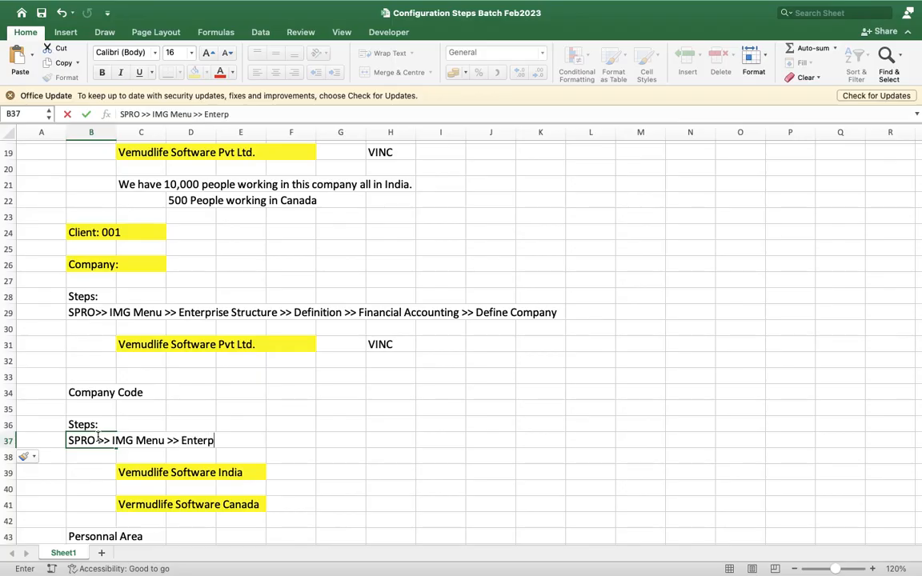
type("rise Structu")
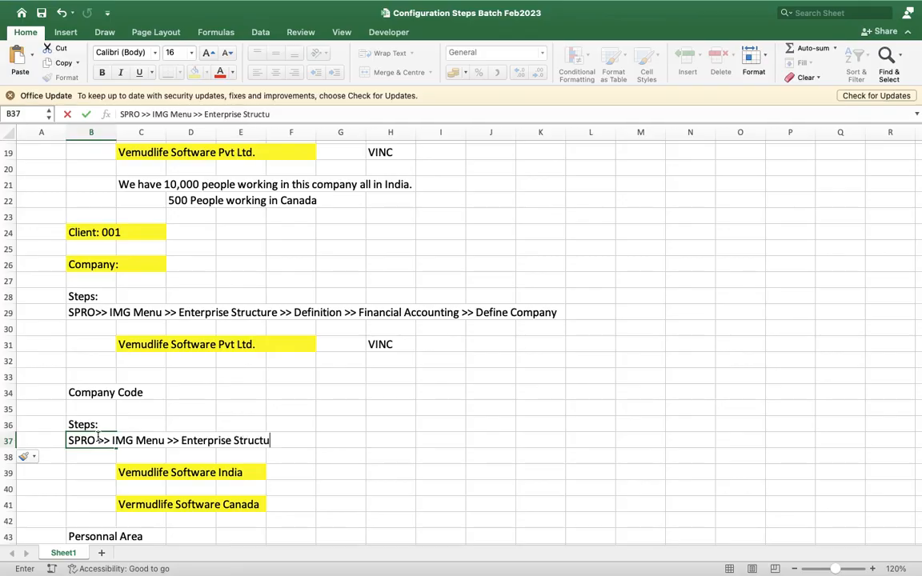
type("re >> Definition ")
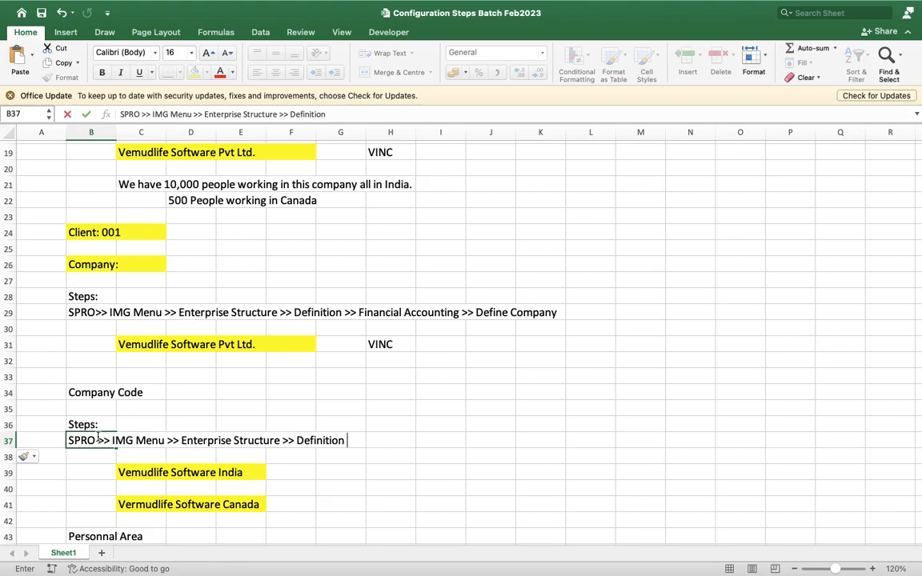
type(">>")
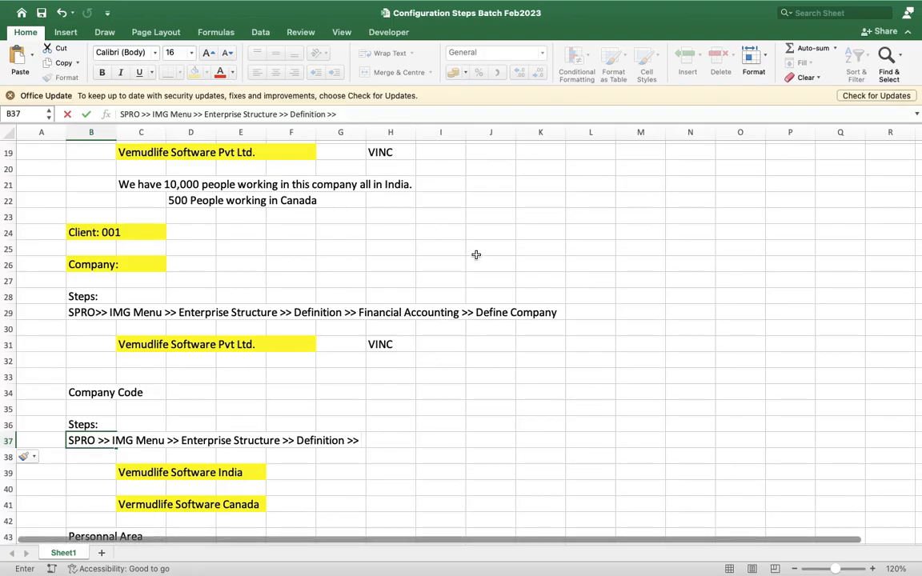
type("Fina")
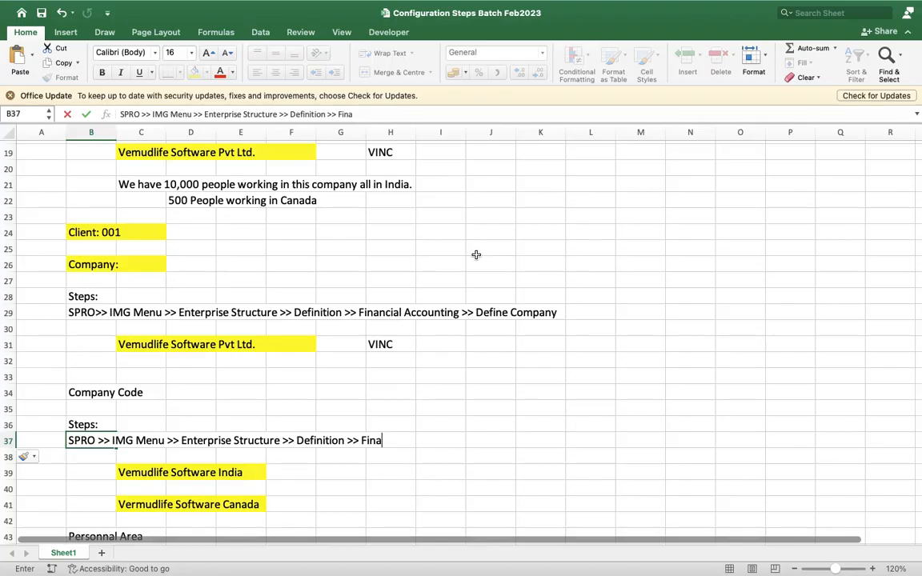
type("ci")
key("BackSpace")
type("ncial A")
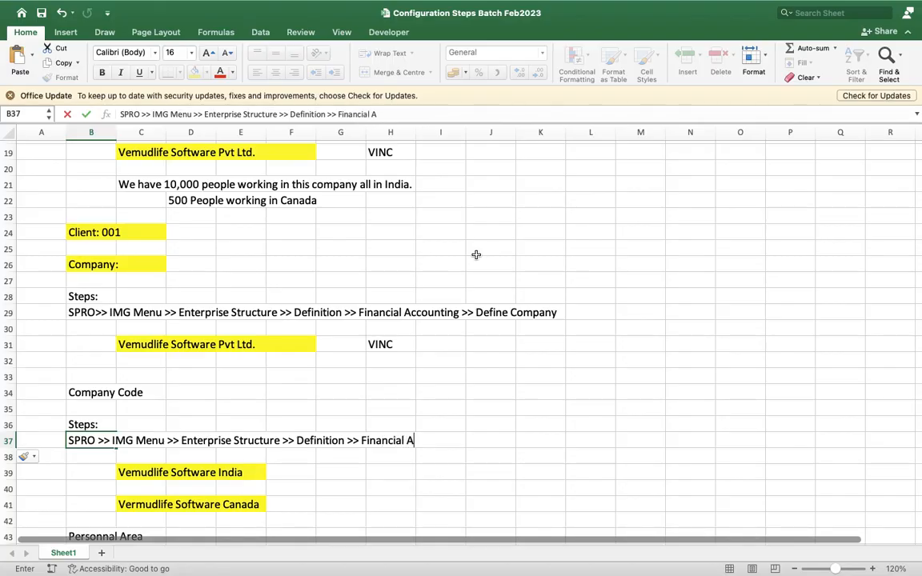
type("ccounting")
left_click(476, 261)
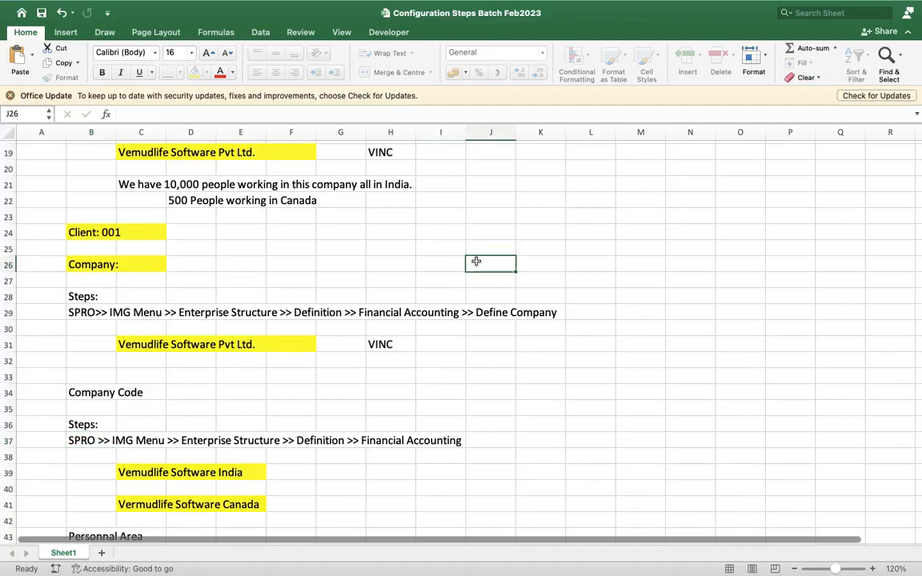
Step: Append ">> Define Company Code" to the end of the SPRO path in cell B37
left_click(80, 443)
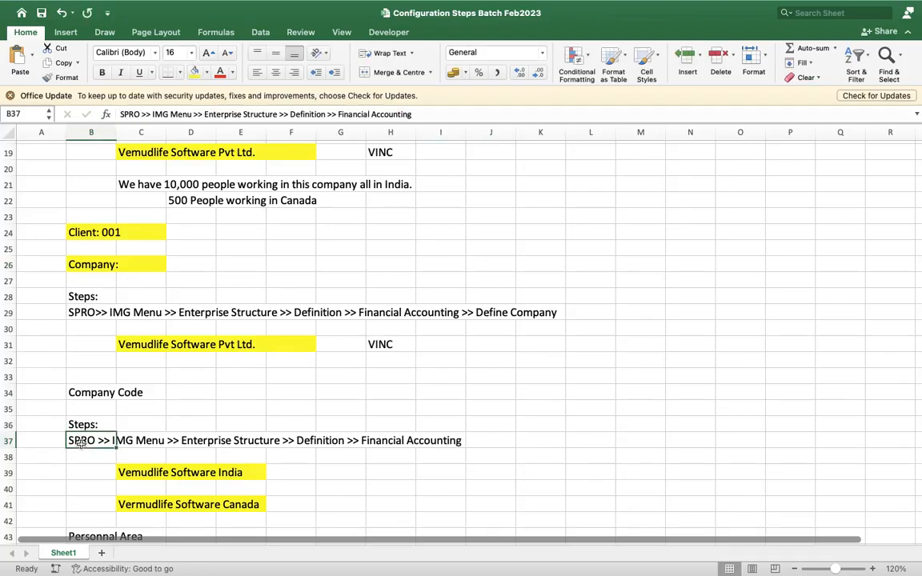
left_click(432, 113)
type(">> De")
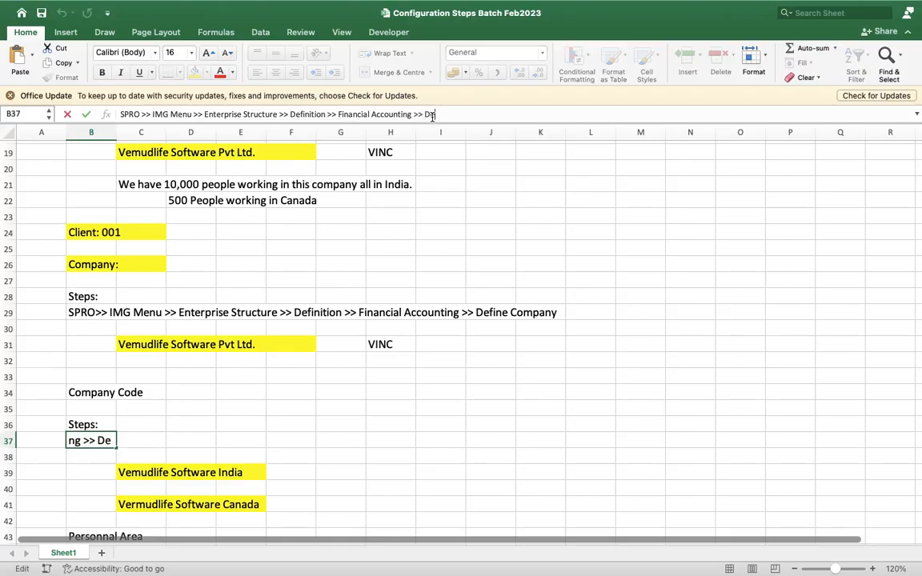
type("fine Comp")
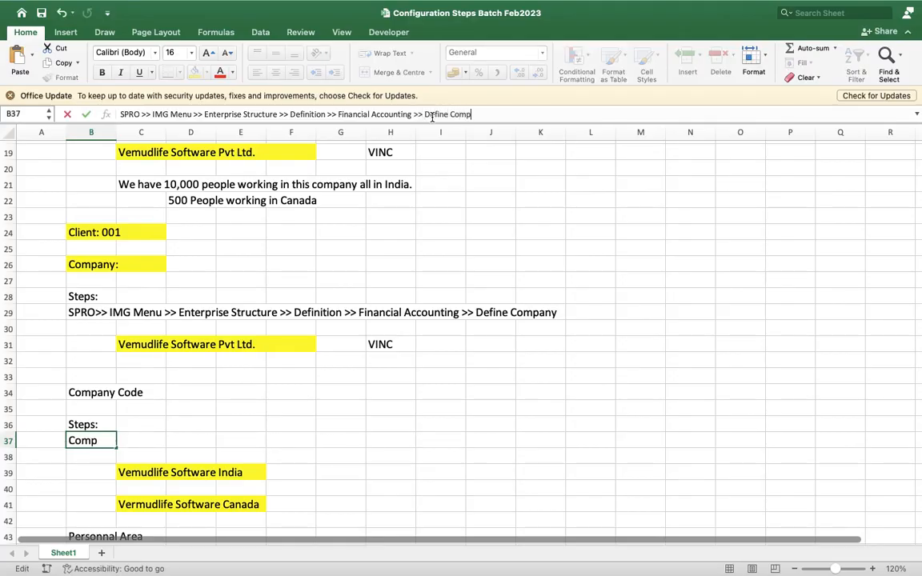
type("any Code")
left_click(709, 355)
Step: Switch to SAP GUI, expand Enterprise Structure > Definition > Financial Accounting in the IMG, and open Edit Company Code Data from the company code activity
key("super+Tab")
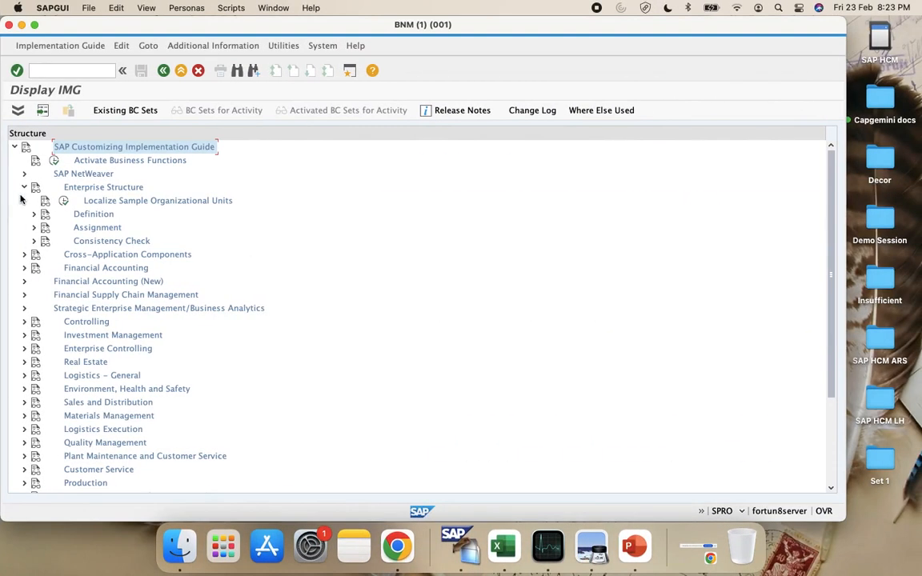
left_click(24, 187)
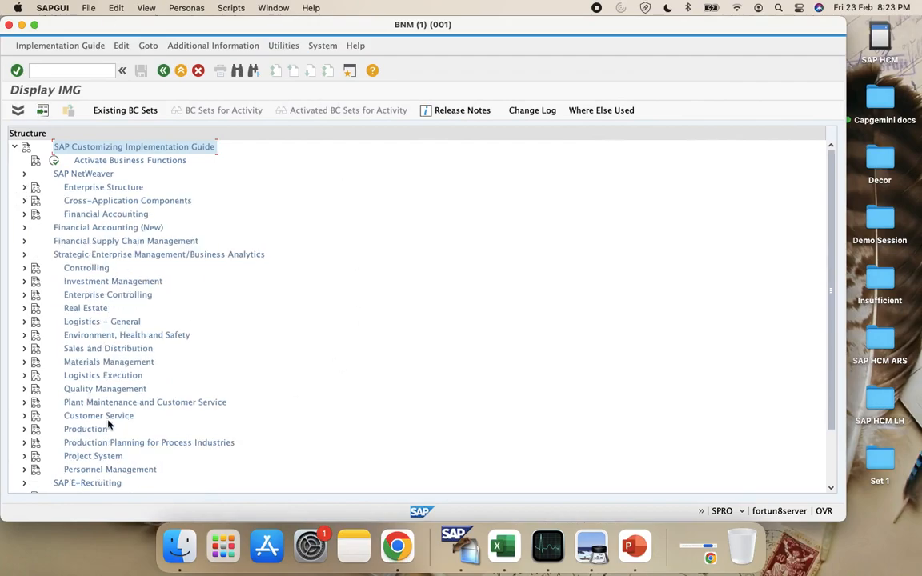
left_click(24, 187)
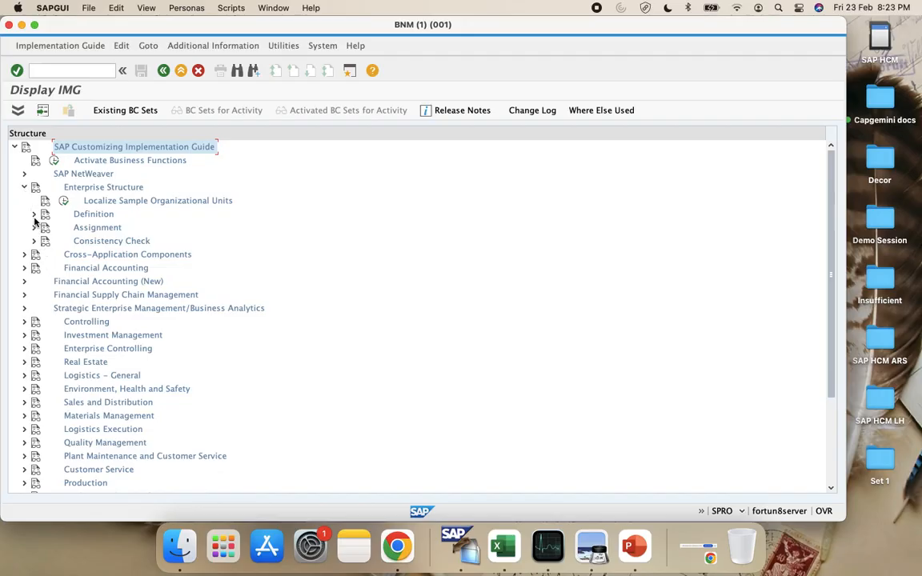
left_click(34, 214)
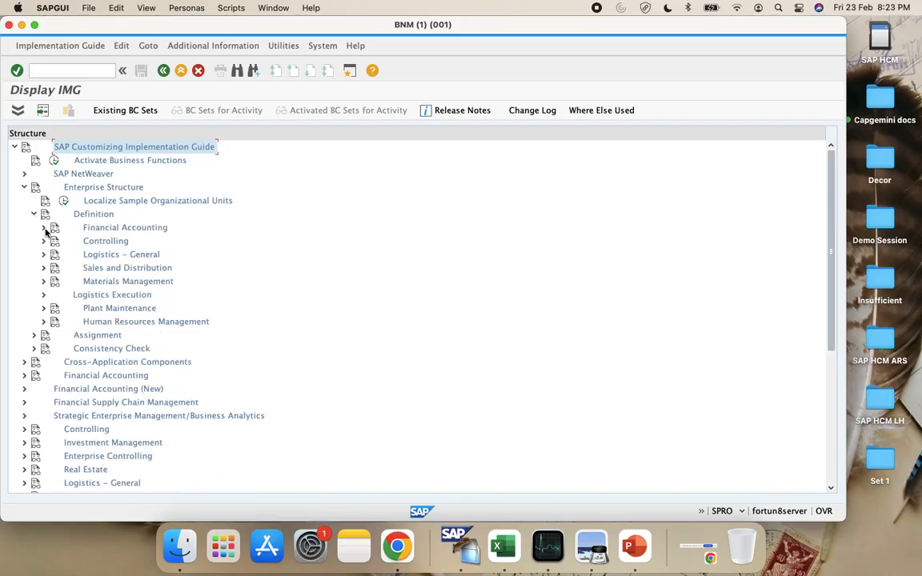
left_click(43, 228)
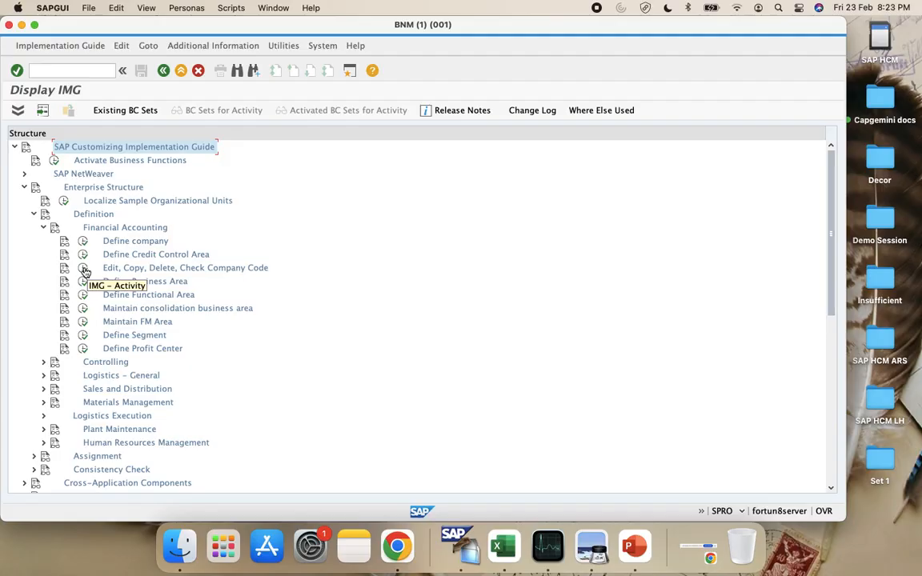
left_click(85, 273)
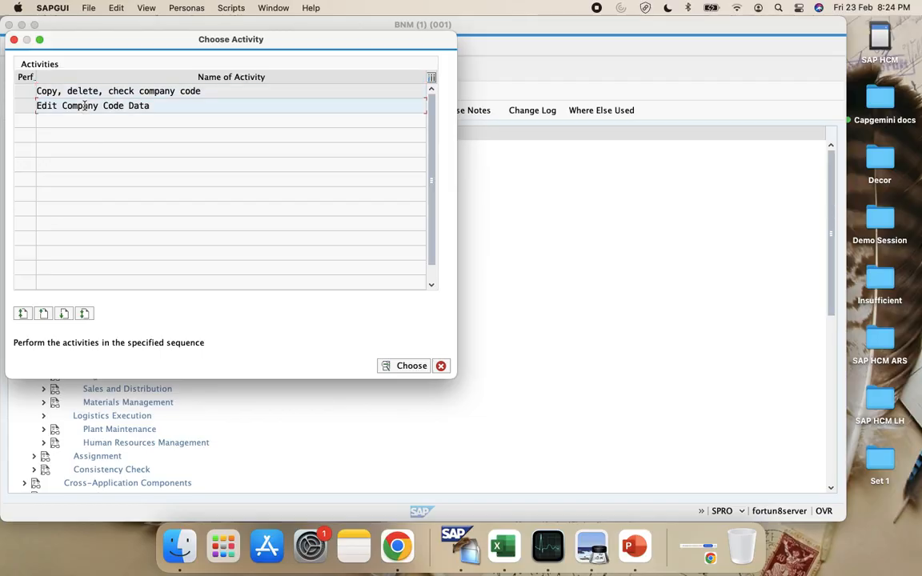
double_click(85, 105)
Step: Back in Excel, replace "Define Company Code" in the B37 path with "Edit Copy, Delete Company Code >> Edit Company Code Data"
key("super+Tab")
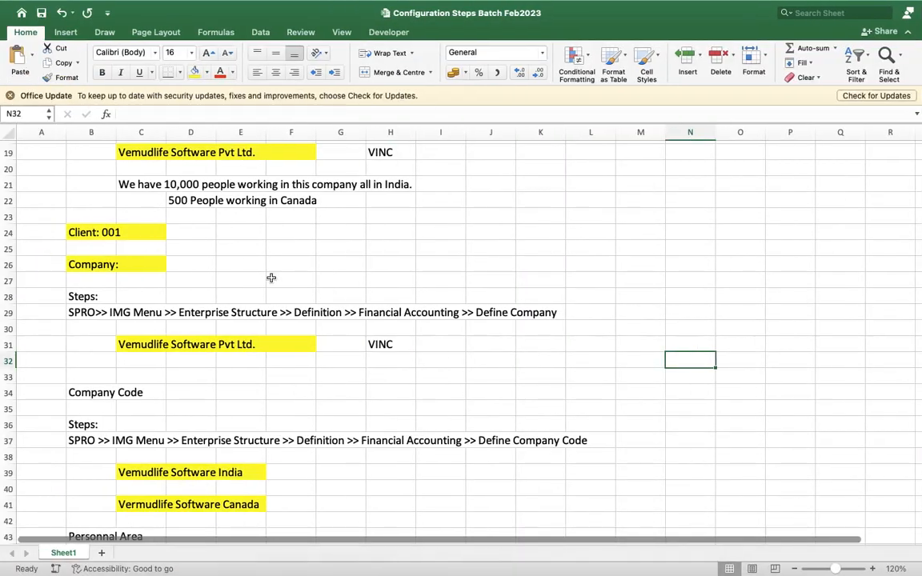
left_click(93, 311)
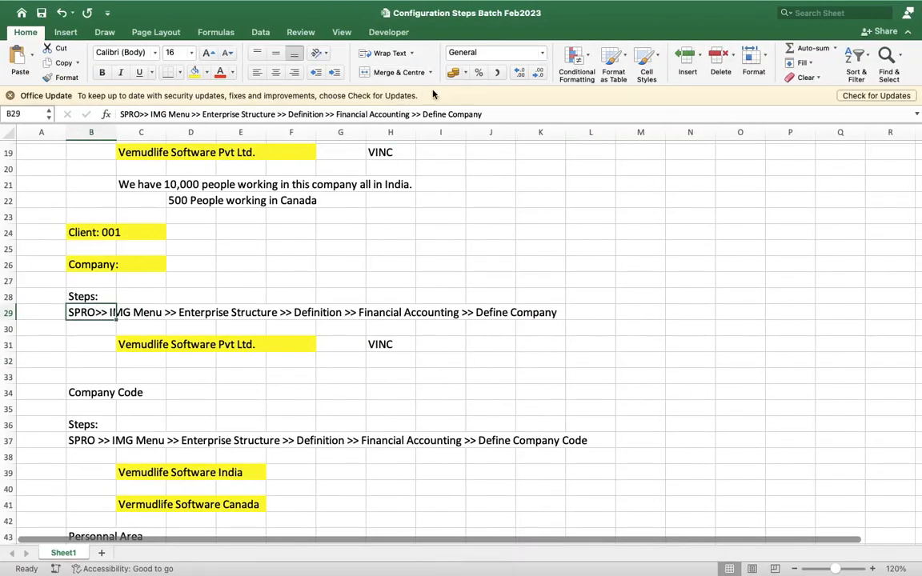
left_click(496, 113)
scroll(444, 344, "down", 3)
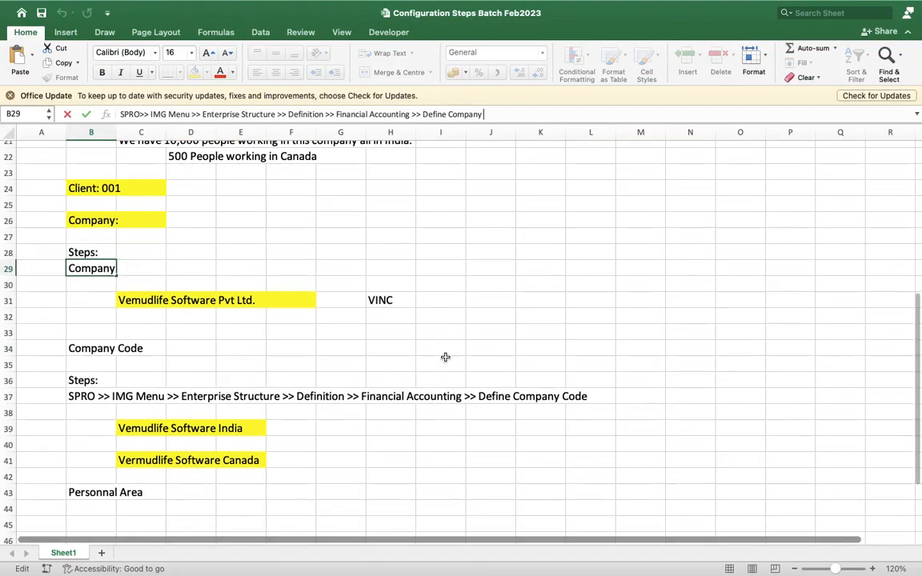
left_click(94, 383)
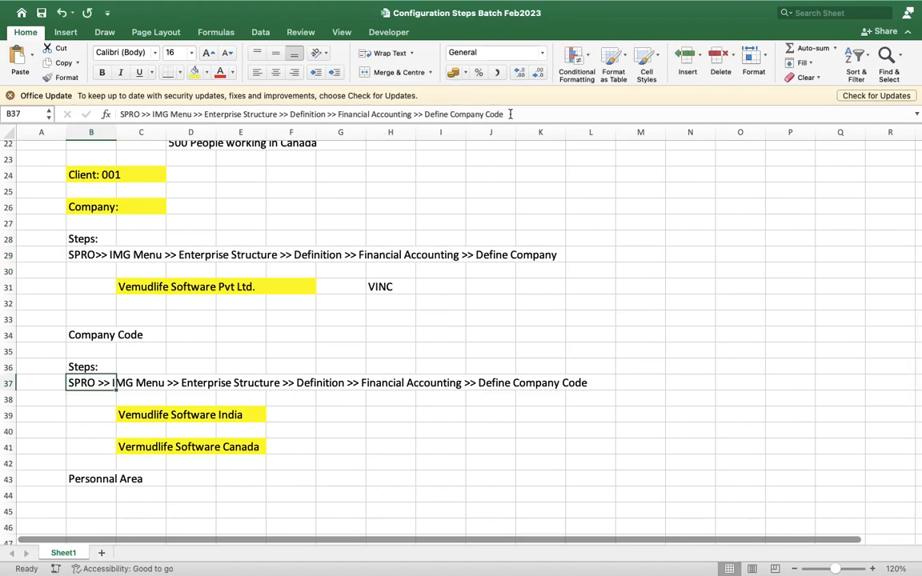
left_click(510, 113)
key("BackSpace")
key("BackSpace")
key("BackSpace")
key("BackSpace")
key("BackSpace")
key("BackSpace")
key("BackSpace")
key("BackSpace")
key("BackSpace")
key("BackSpace")
key("BackSpace")
key("BackSpace")
key("BackSpace")
key("BackSpace")
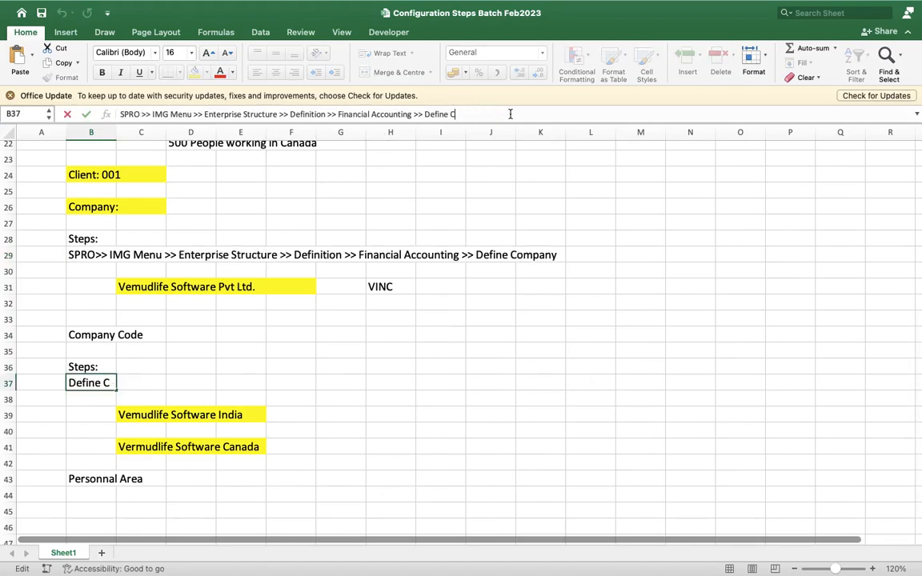
key("BackSpace")
key("BackSpace")
key("BackSpace")
key("BackSpace")
key("BackSpace")
type("E")
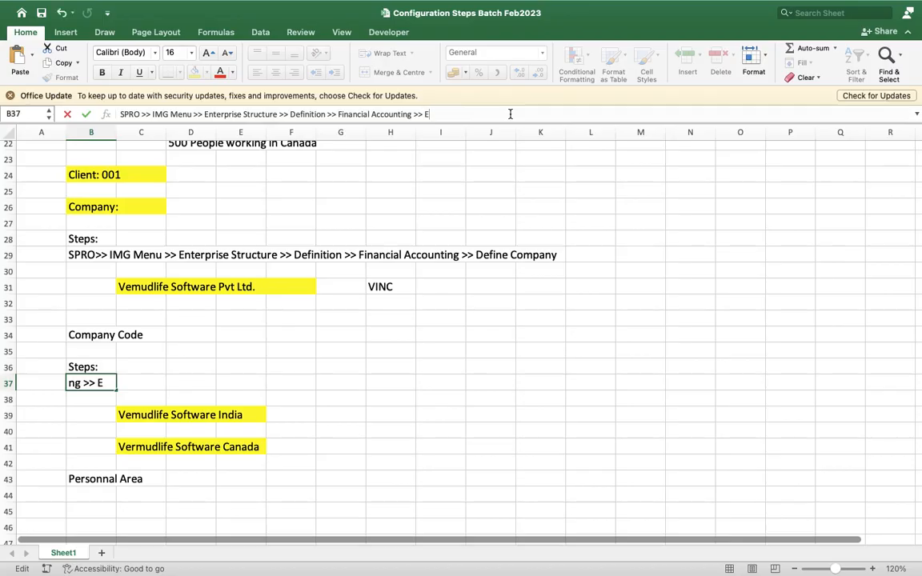
type("dit Copy D")
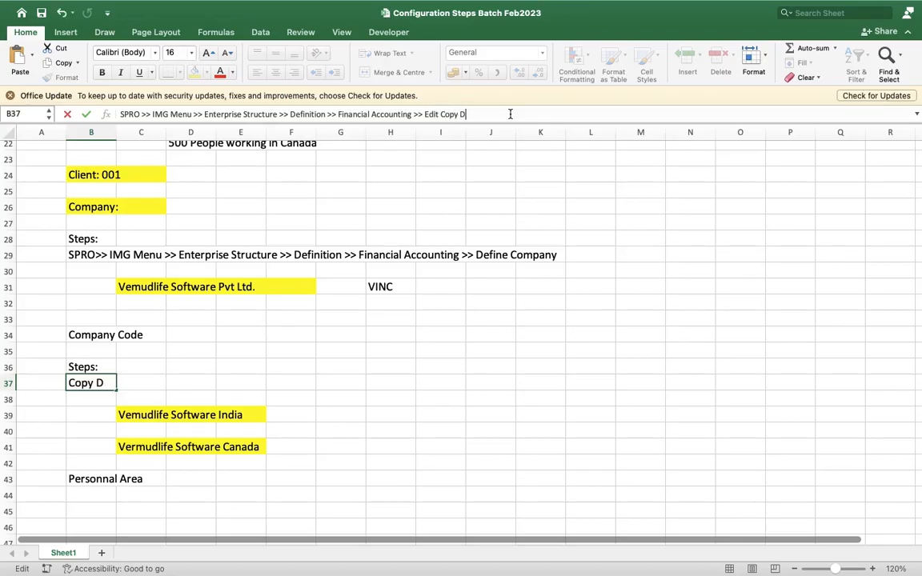
key("BackSpace")
key("BackSpace")
type(", Delete Company Code >> Edit Company Code ")
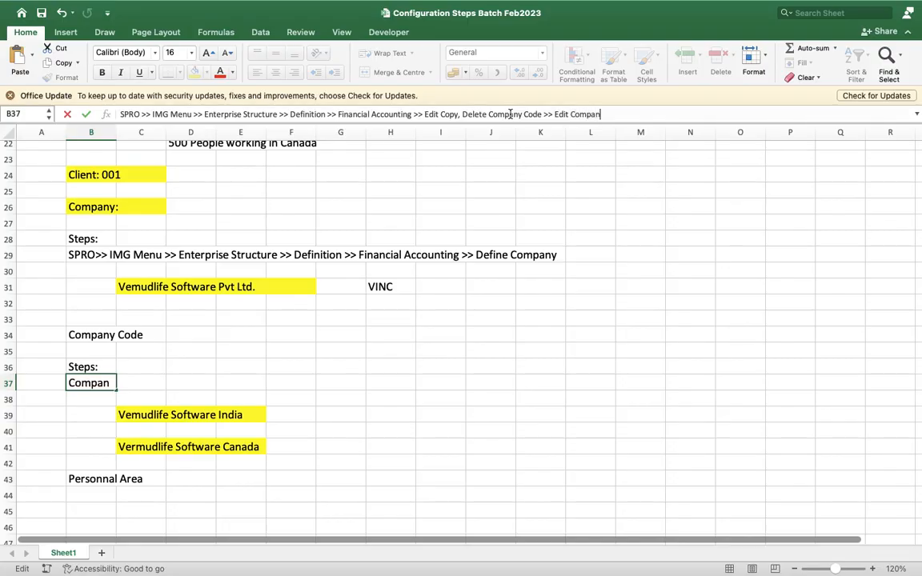
type("Data")
key("Return")
key("Return")
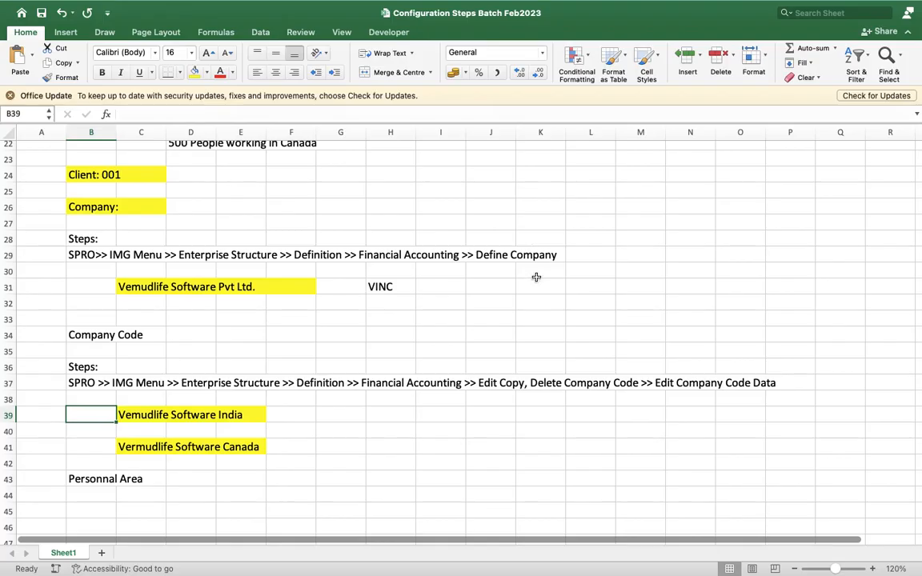
Step: Switch to the Google Meet call in Chrome, stop presenting the screen, and close the in-call messages
key("ctrl+Right")
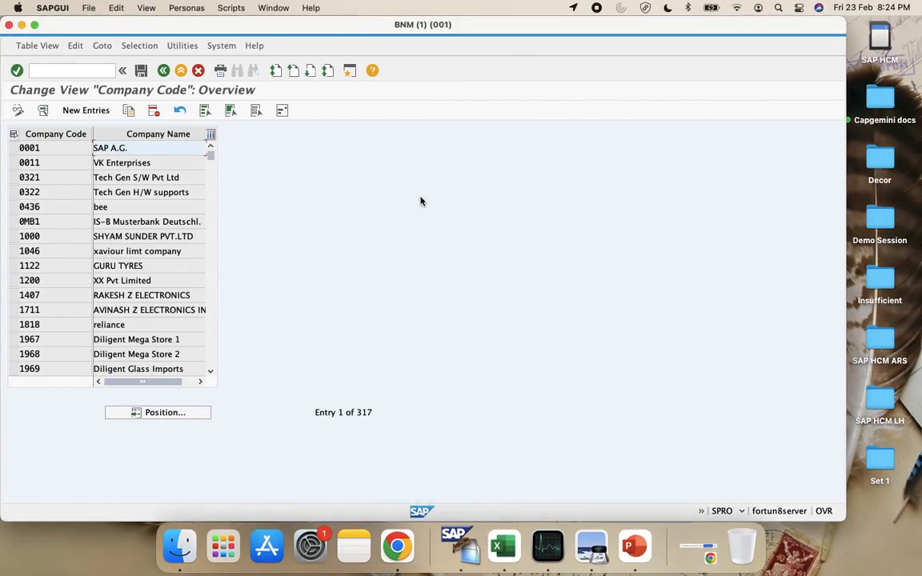
left_click(397, 546)
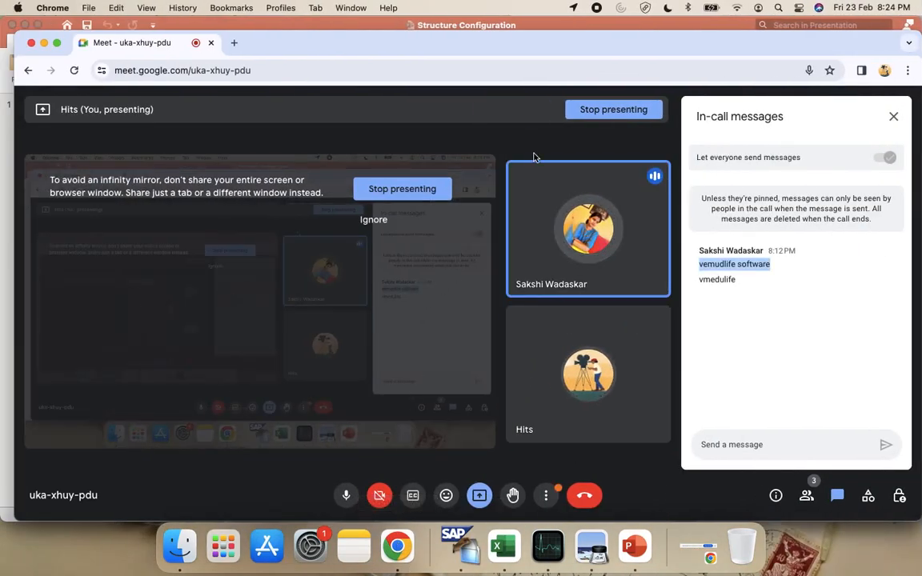
left_click(632, 115)
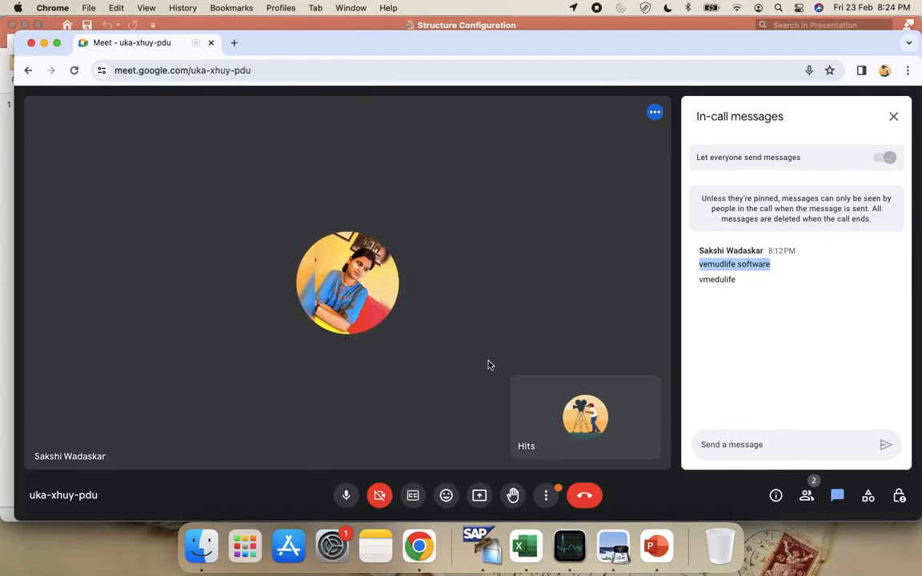
left_click(893, 117)
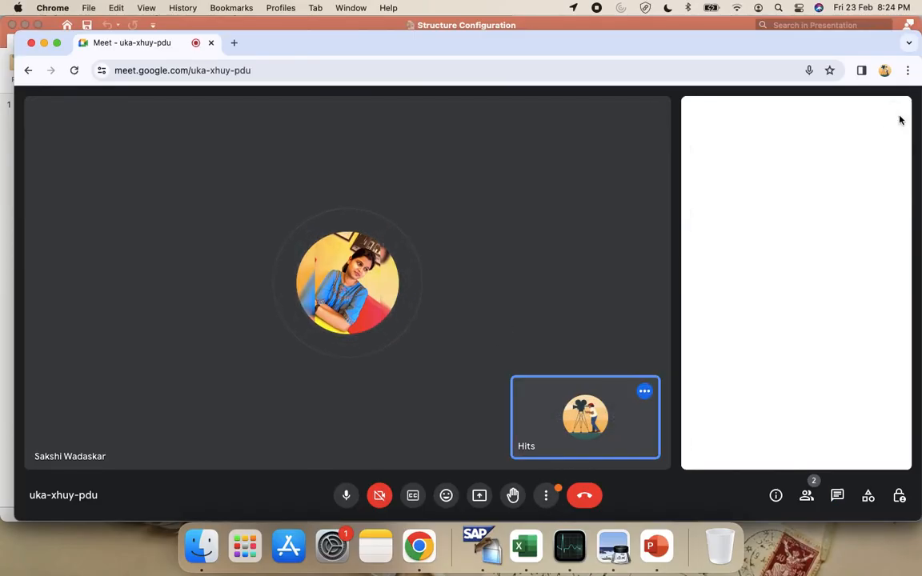
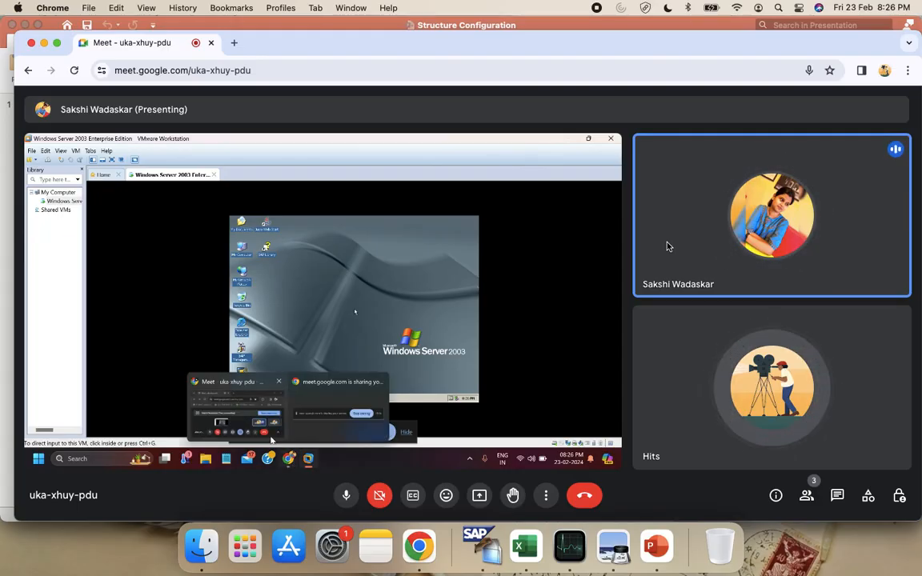
mouse_move(709, 257)
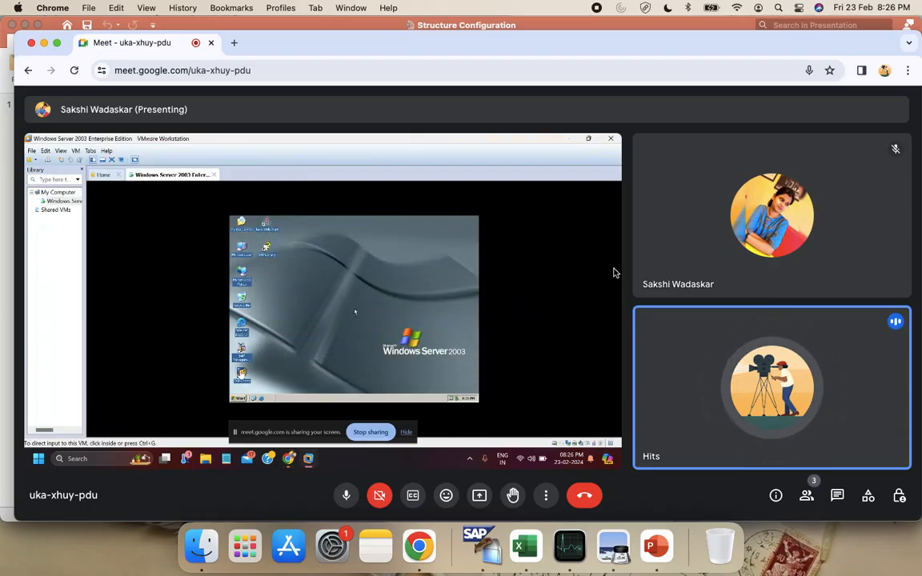
Step: Share the entire screen in the Google Meet call, taking over as presenter, then hide the sharing bar and minimize the Chrome window
left_click(484, 498)
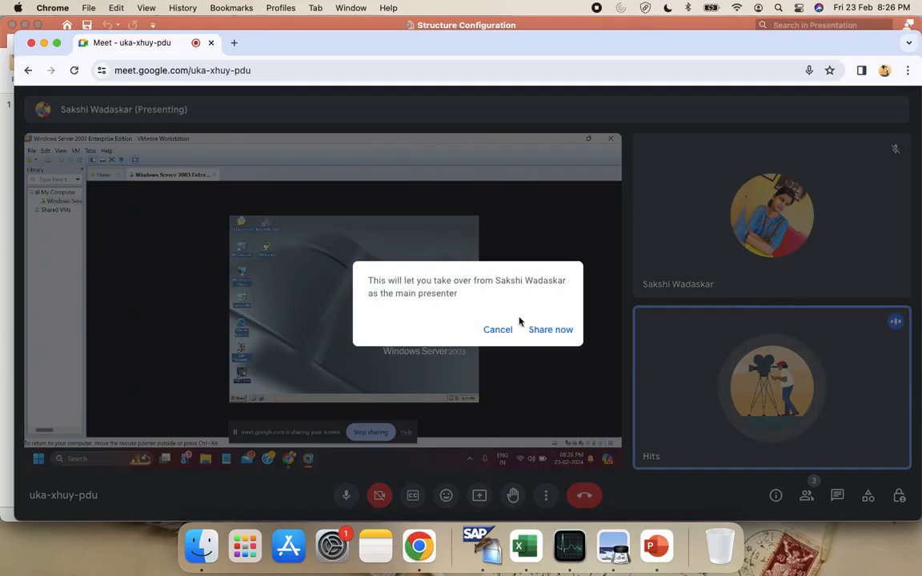
left_click(551, 329)
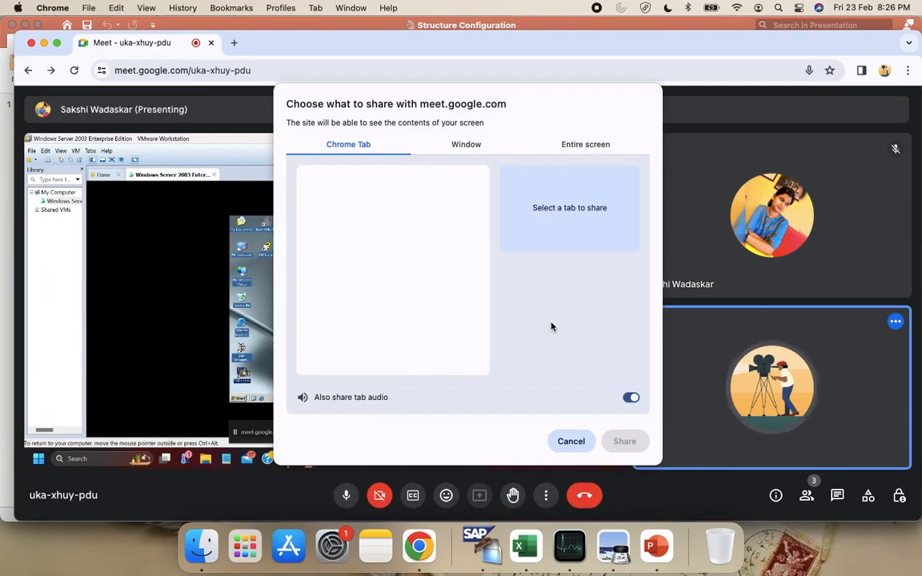
left_click(578, 144)
left_click(456, 282)
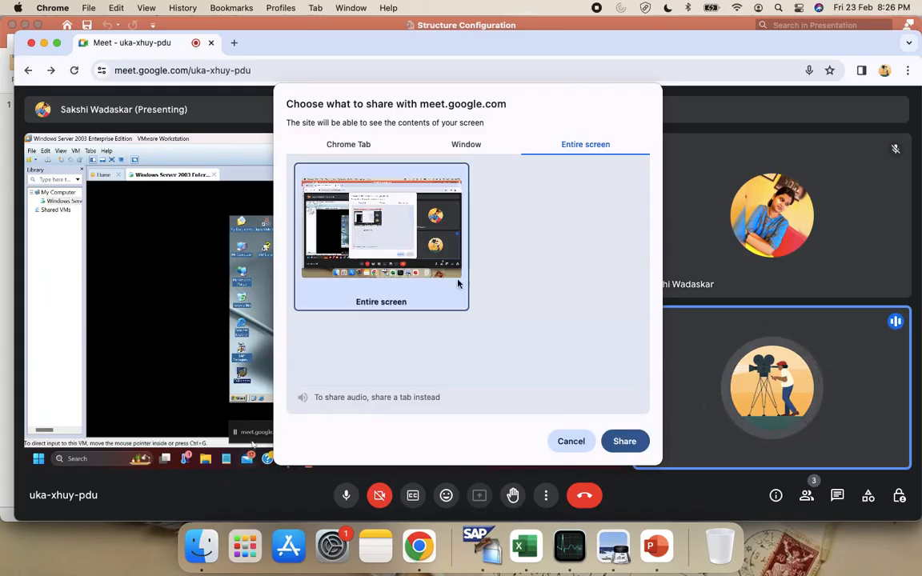
left_click(624, 440)
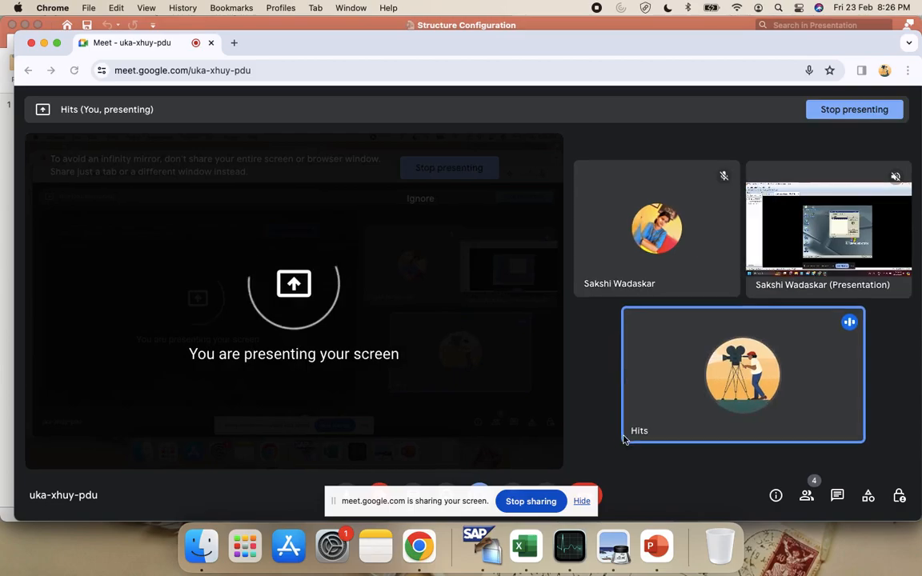
left_click(582, 502)
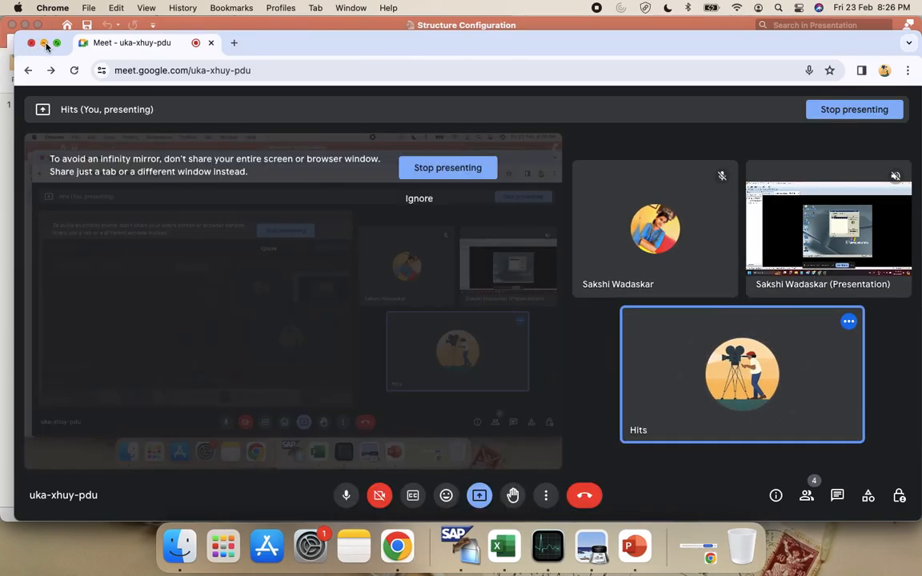
left_click(44, 43)
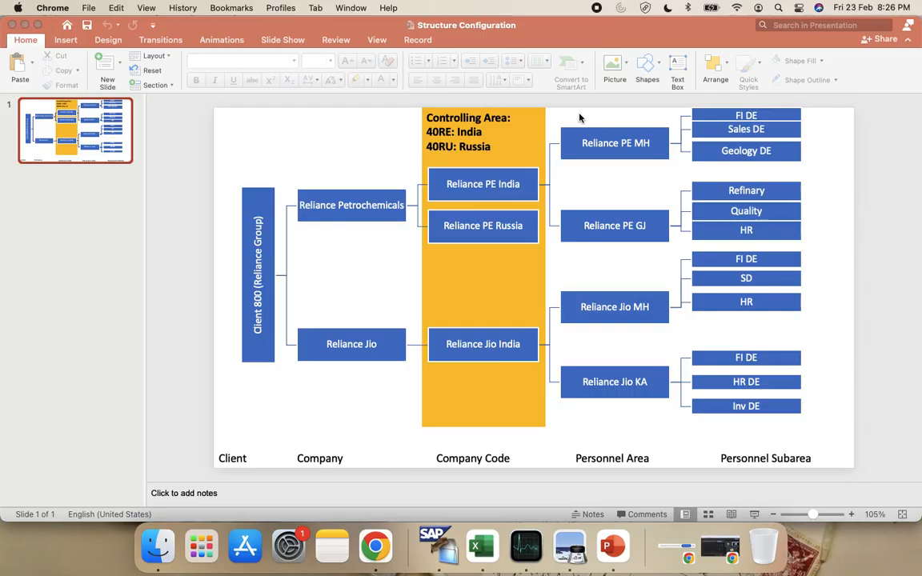
Step: Switch to SAP GUI, reopen Edit Company Code Data, and start a new company code entry
left_click(436, 546)
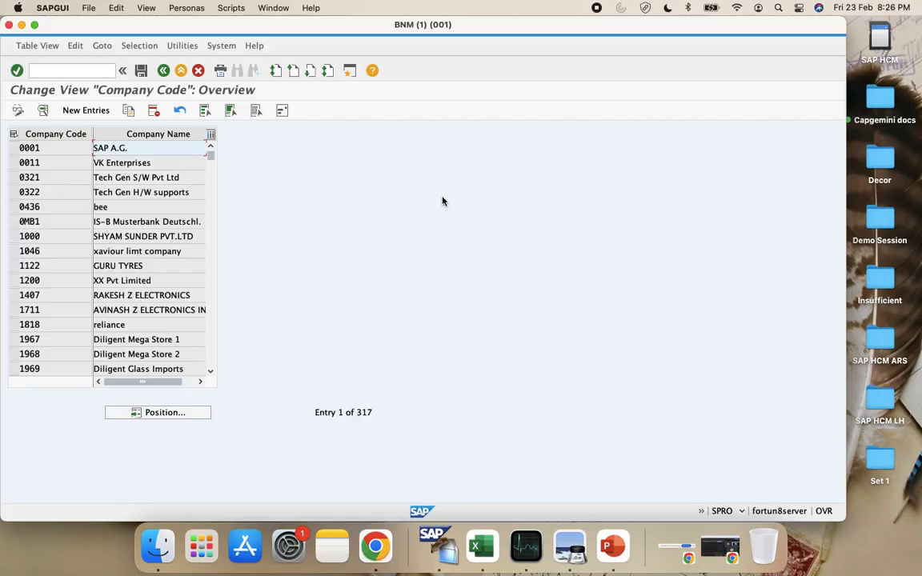
left_click(163, 72)
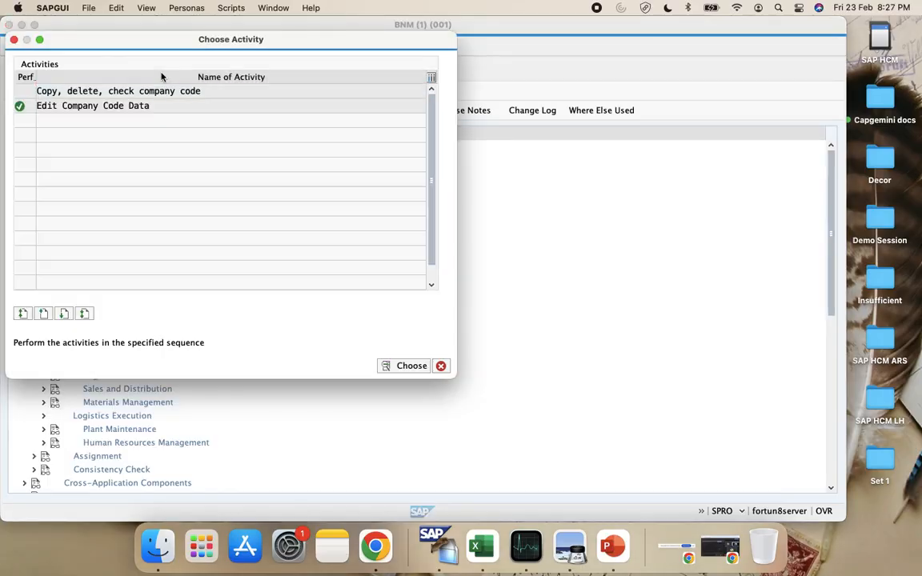
double_click(87, 105)
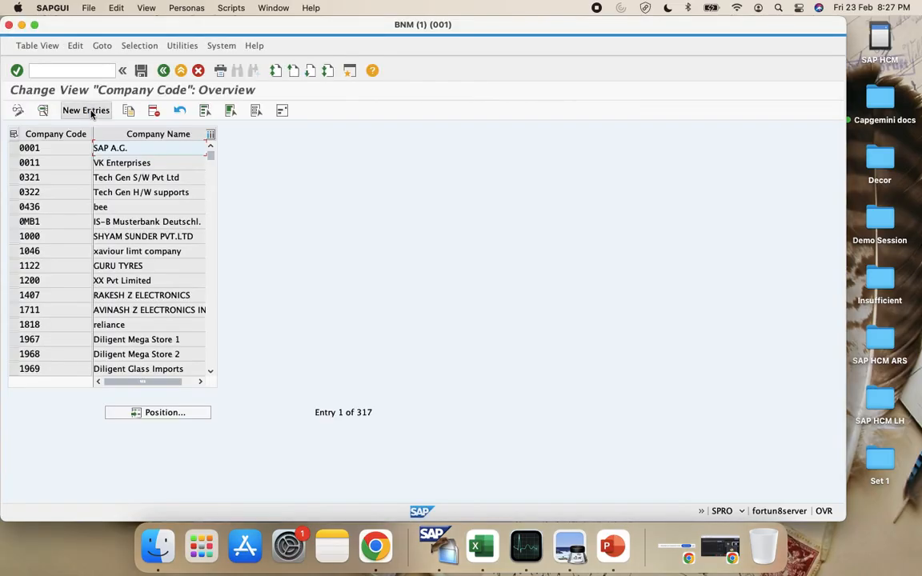
left_click(86, 112)
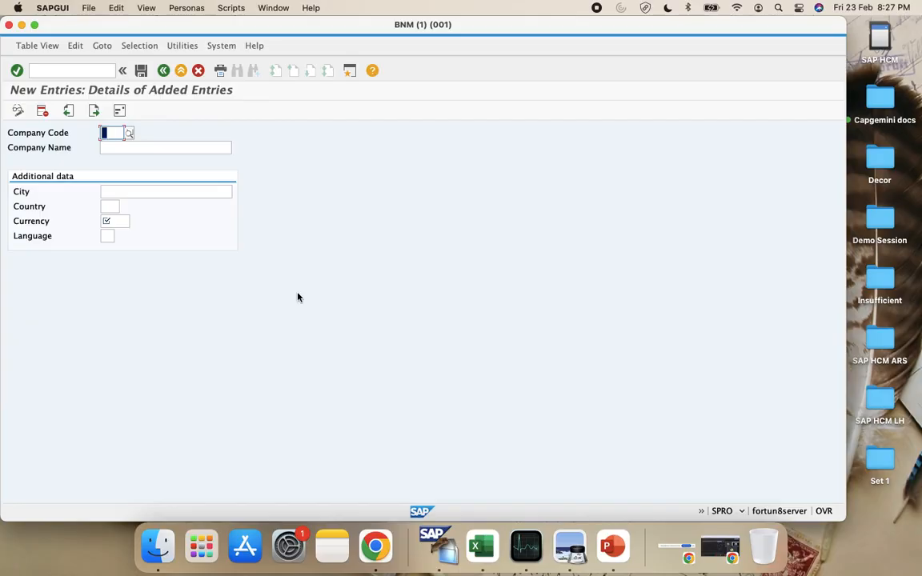
Step: In the Excel sheet, enter company code VSIN in H39 for the India company and VSCA in H41 for the Canada company
left_click(481, 547)
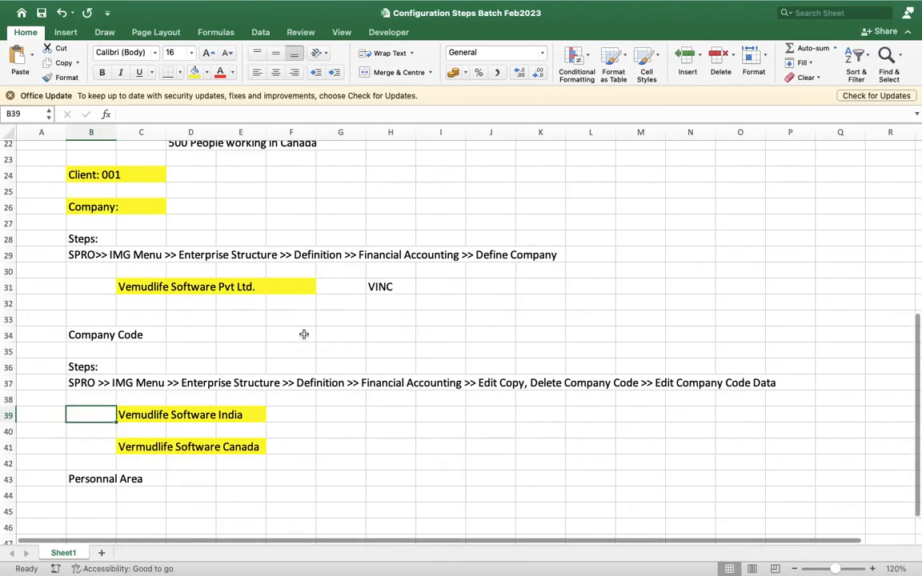
left_click(302, 414)
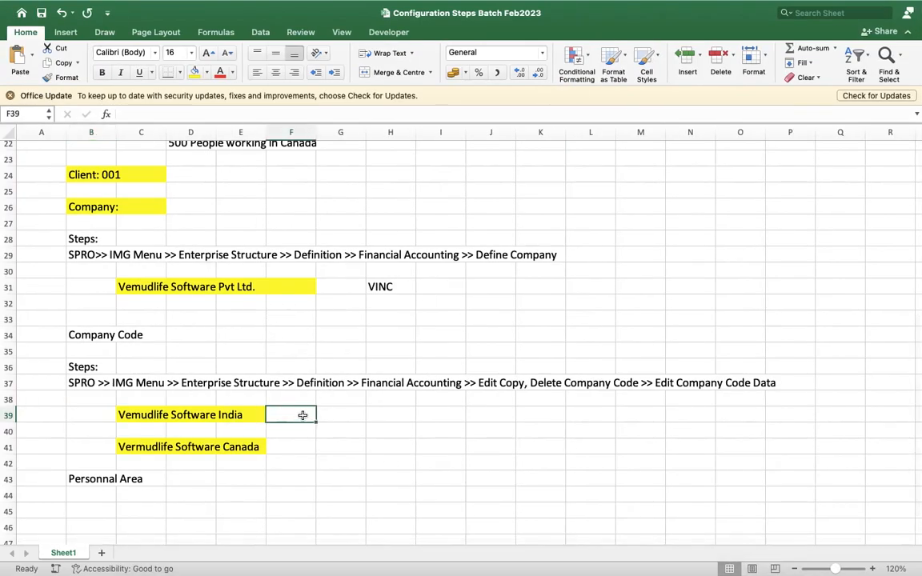
left_click(376, 418)
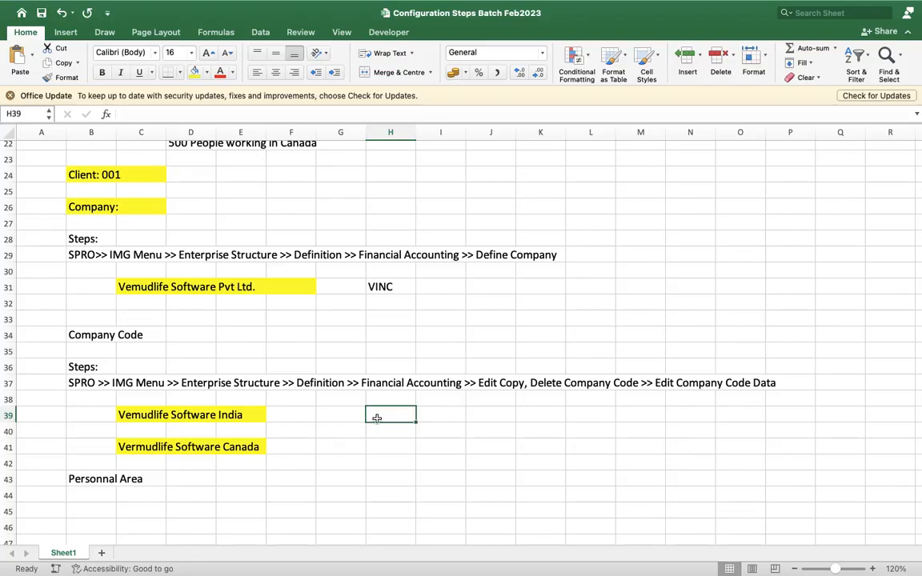
type("VI")
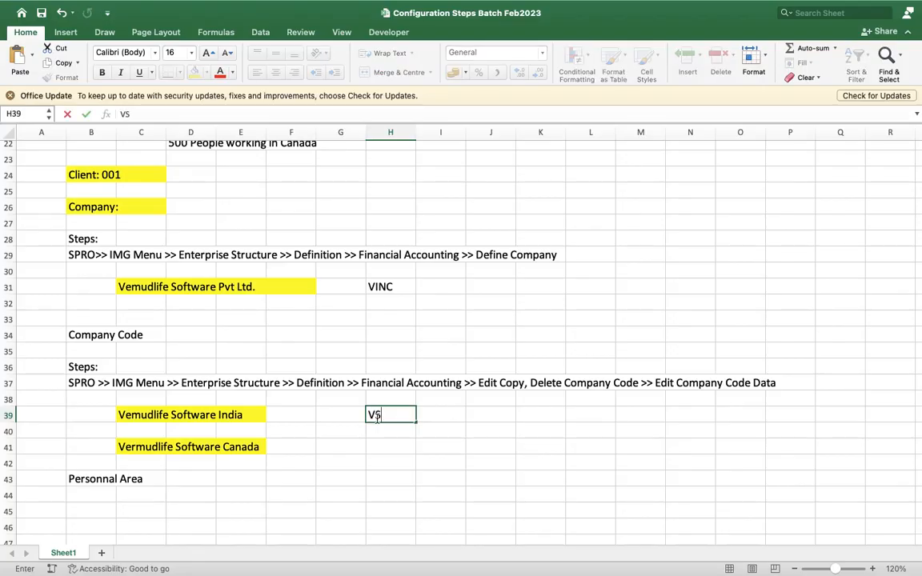
type("N")
left_click(391, 450)
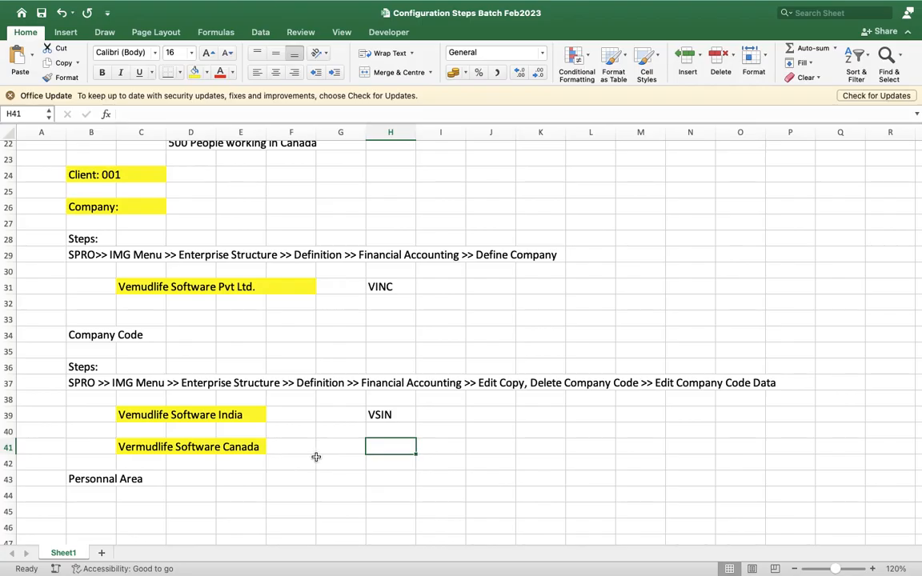
type("VSCA")
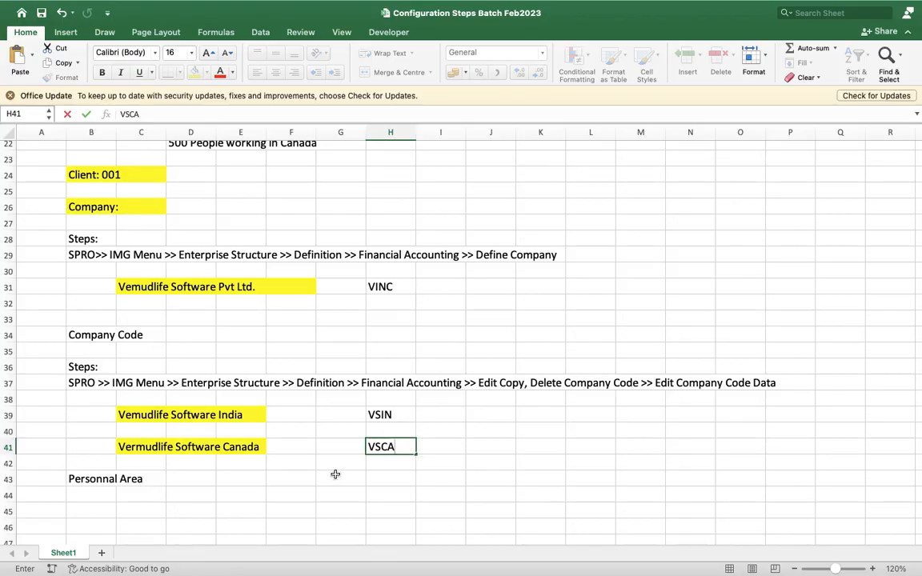
Step: In the new SAP entry, set the company code to VSIN and the company name to Vemudlife Software India, copied from Excel cell C39
key("super+Tab")
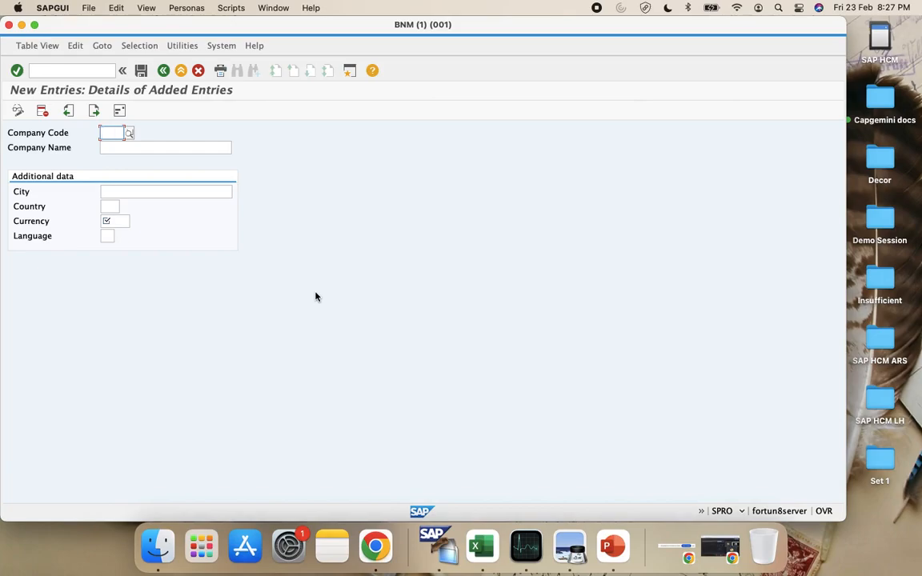
type("VSIN")
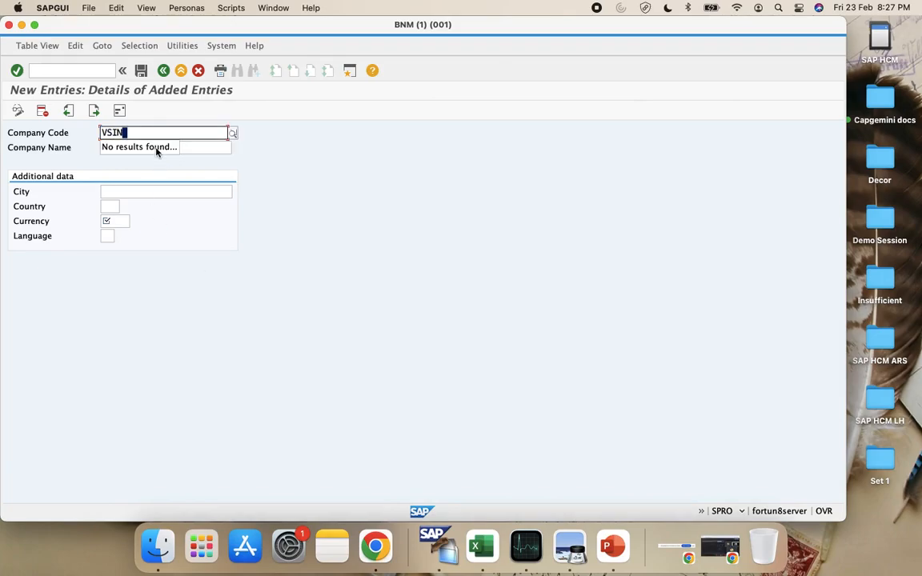
key("Return")
key("super+Tab")
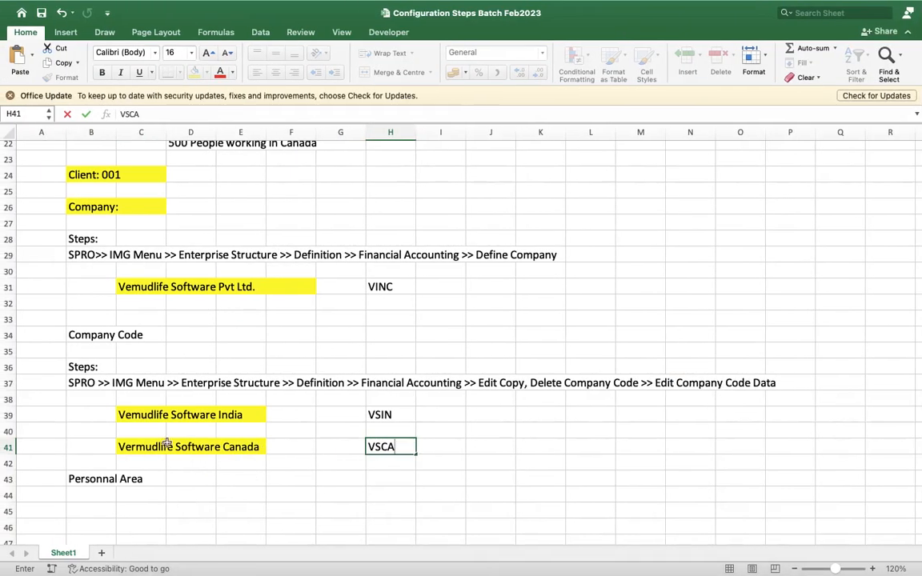
left_click(132, 415)
left_click(259, 114)
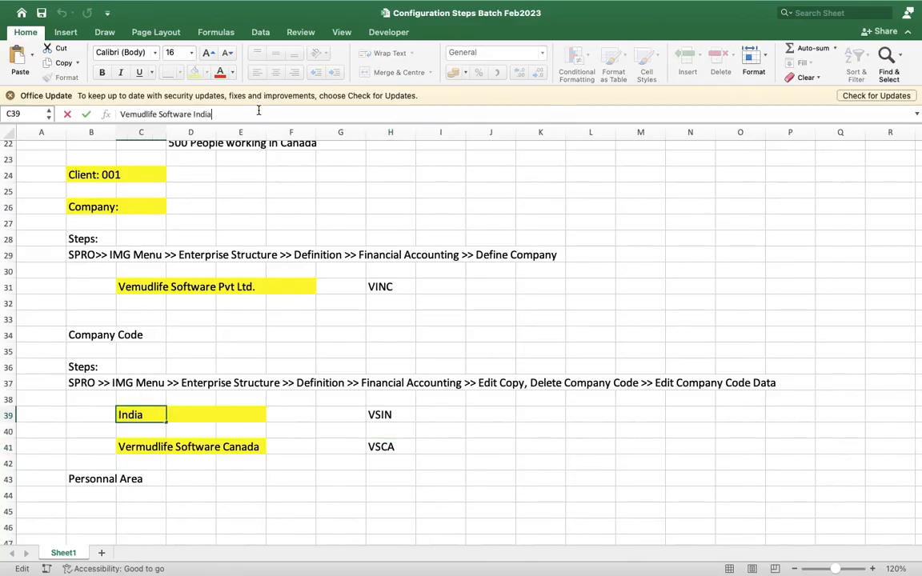
triple_click(259, 114)
key("super+c")
key("super+Tab")
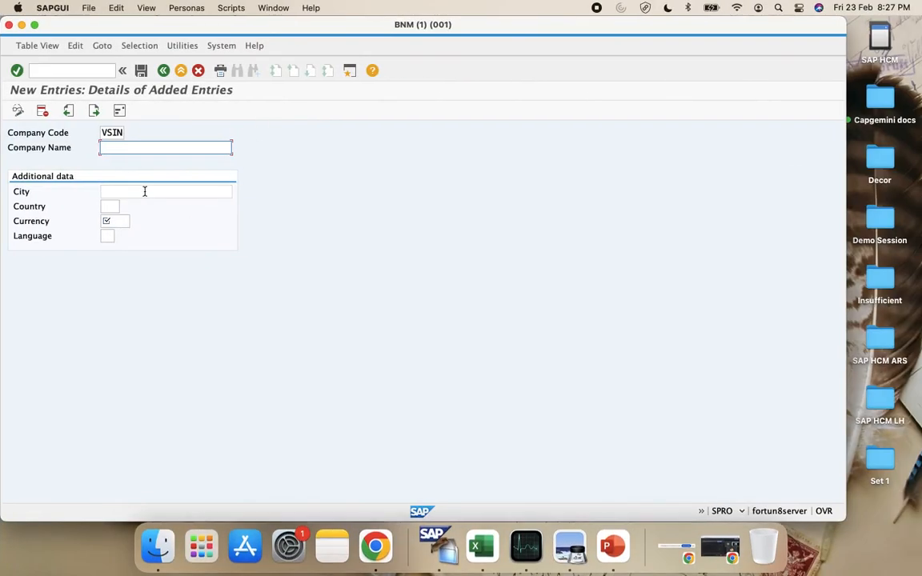
key("super+v")
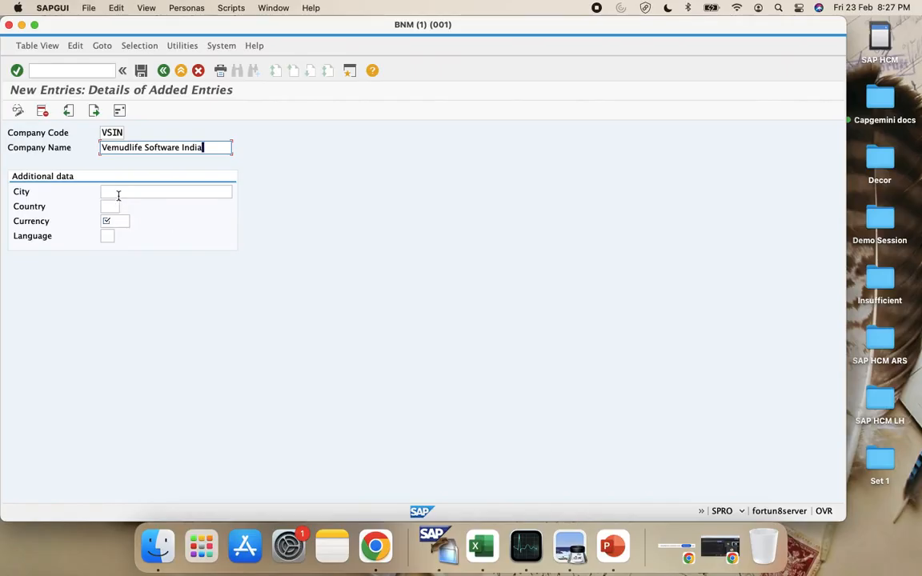
Step: Enter Mumbai as the city of company code VSIN, then replace it with Pune
left_click(122, 191)
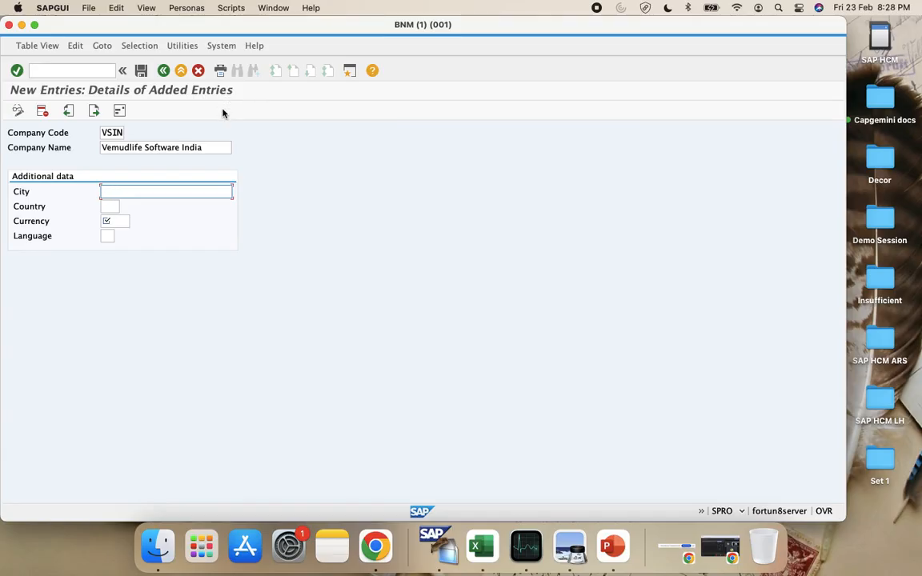
type("Mumbai")
left_click(125, 225)
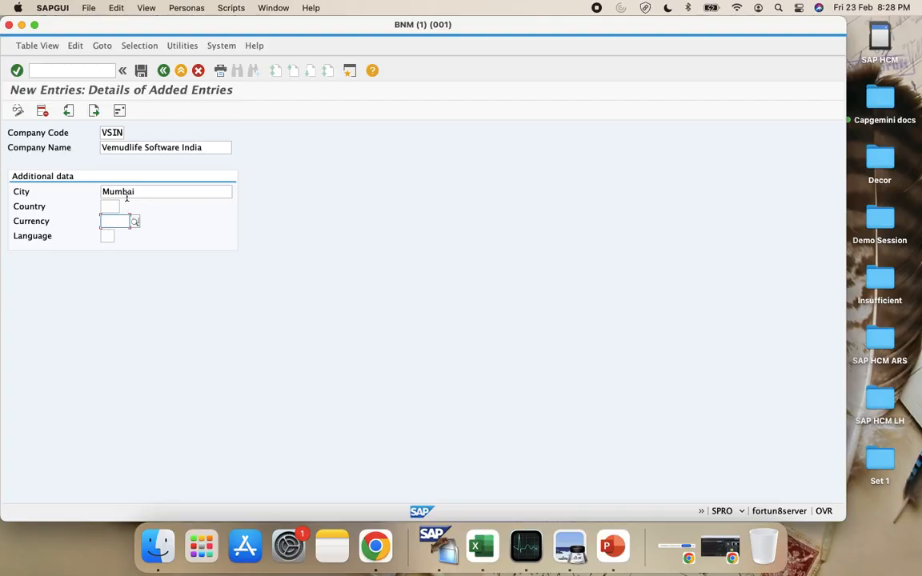
left_click(143, 192)
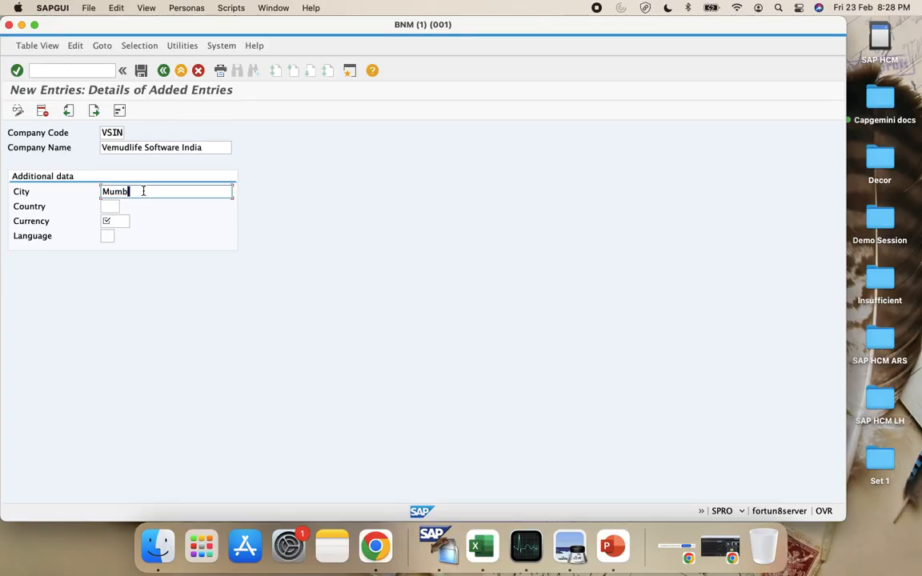
key("BackSpace")
key("BackSpace")
key("BackSpace")
Step: Set the currency to INR and the country to IN for company code VSIN
left_click(120, 218)
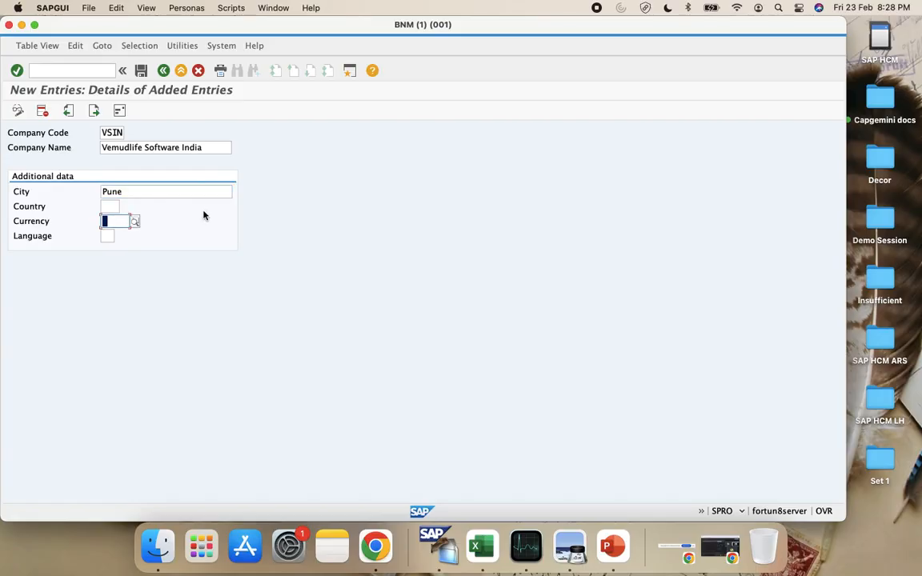
type("INR")
left_click(116, 238)
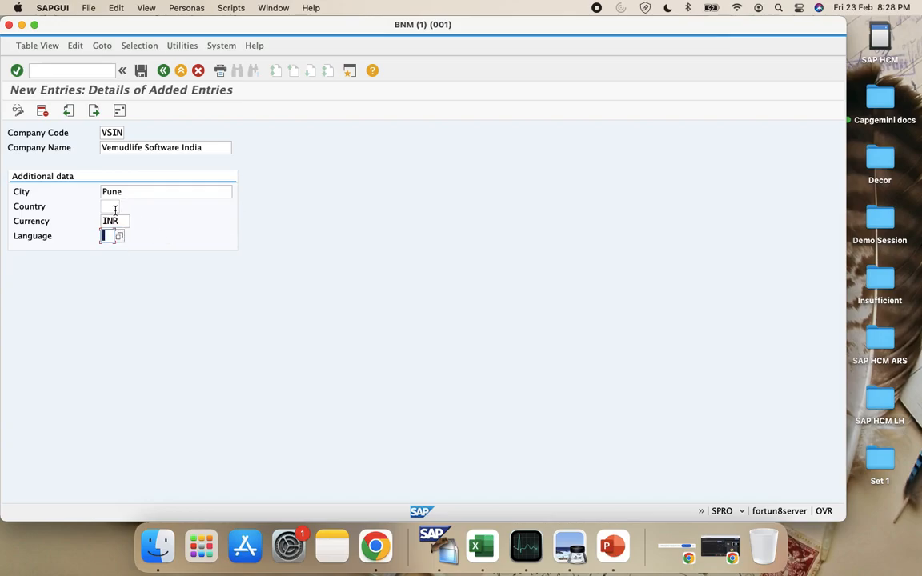
left_click(113, 207)
type("In")
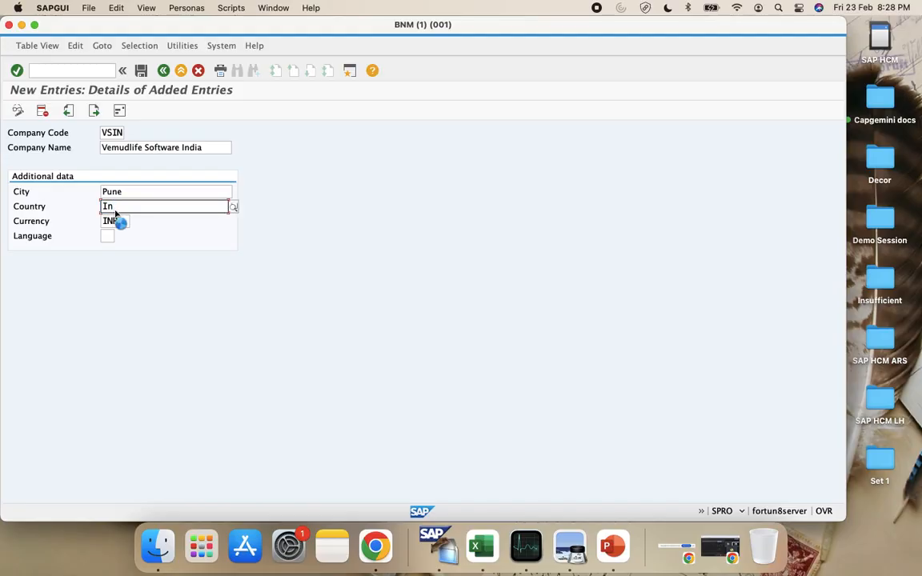
left_click(117, 219)
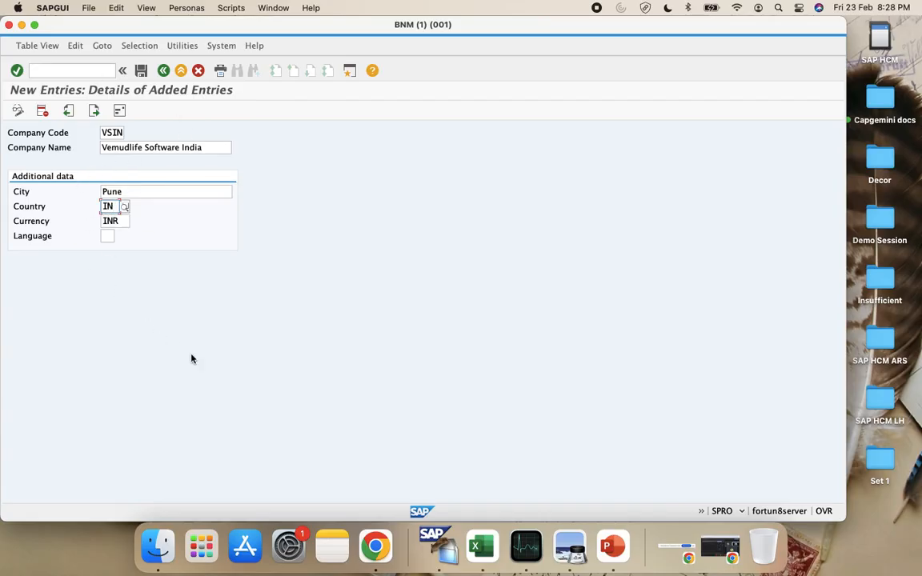
Step: Review the company code column and its controlling areas in the PowerPoint structure diagram, then return to the SAP entry
left_click(621, 564)
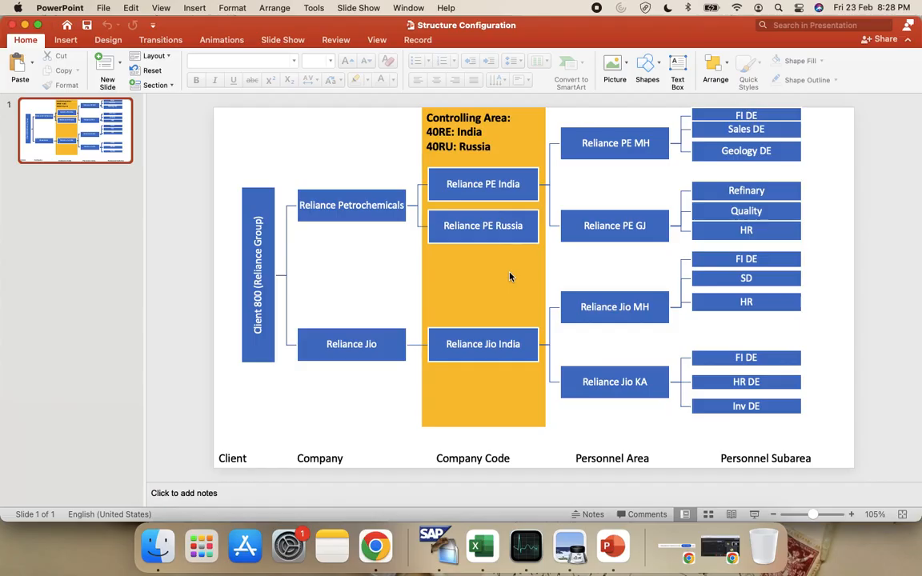
left_click(495, 124)
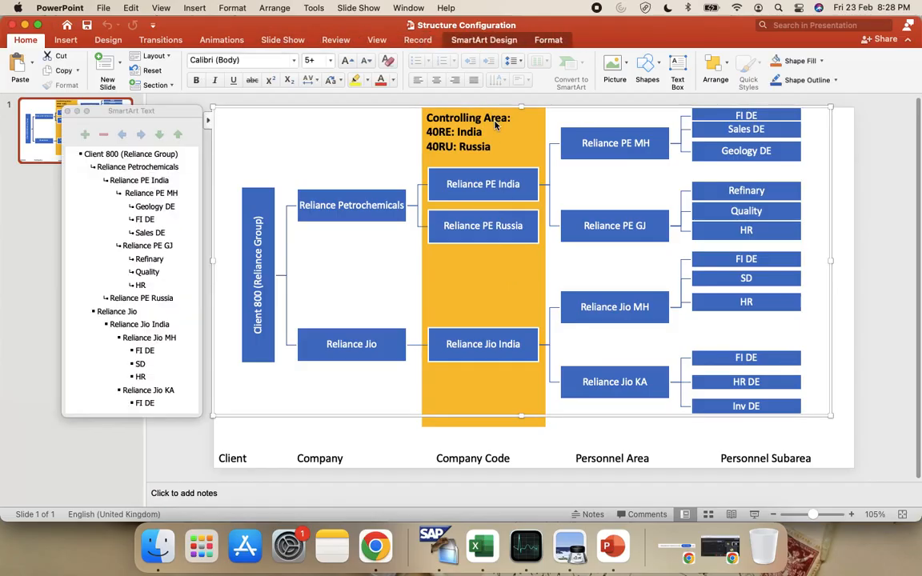
left_click(302, 444)
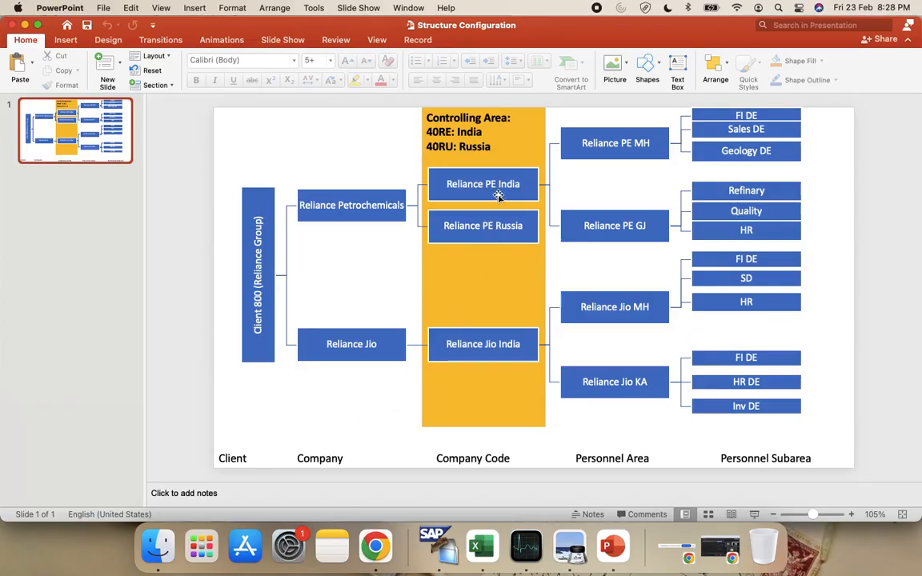
left_click(441, 556)
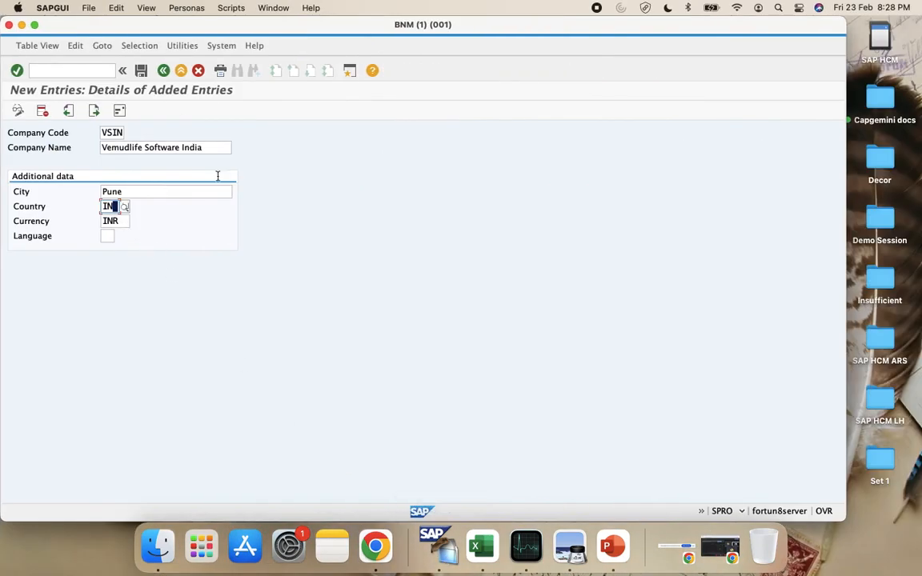
key("super+Tab")
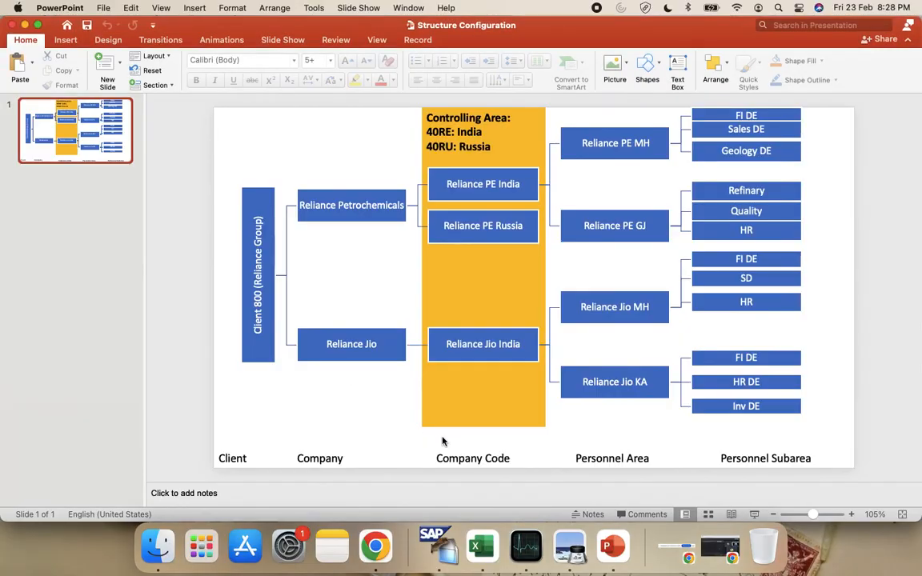
key("super+Tab")
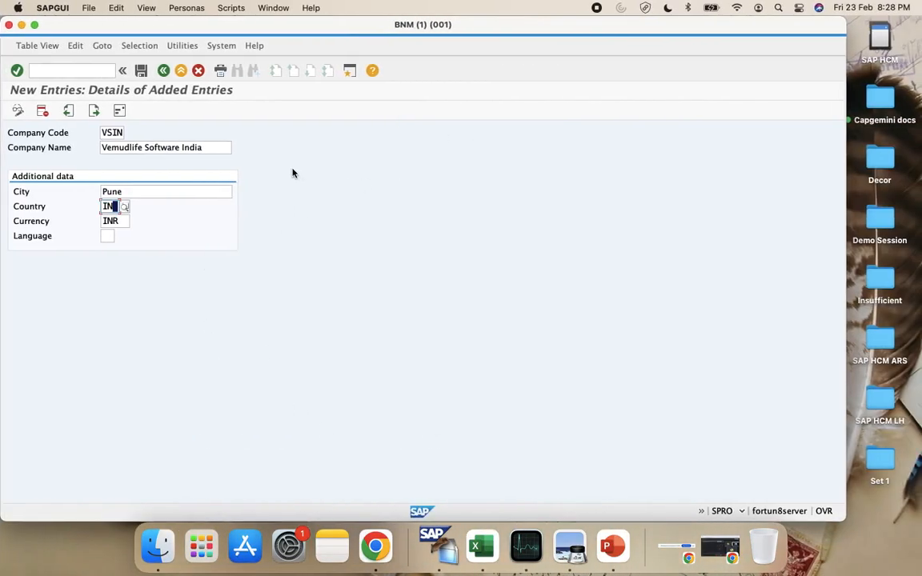
Step: Set the VSIN entry's language to EN, and choose Company as the title in its address details
left_click(108, 235)
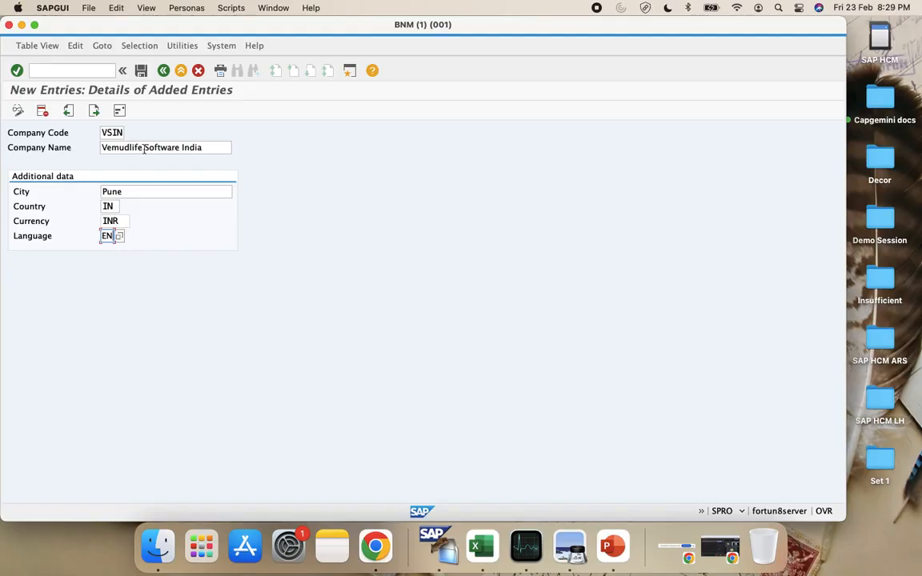
left_click(118, 112)
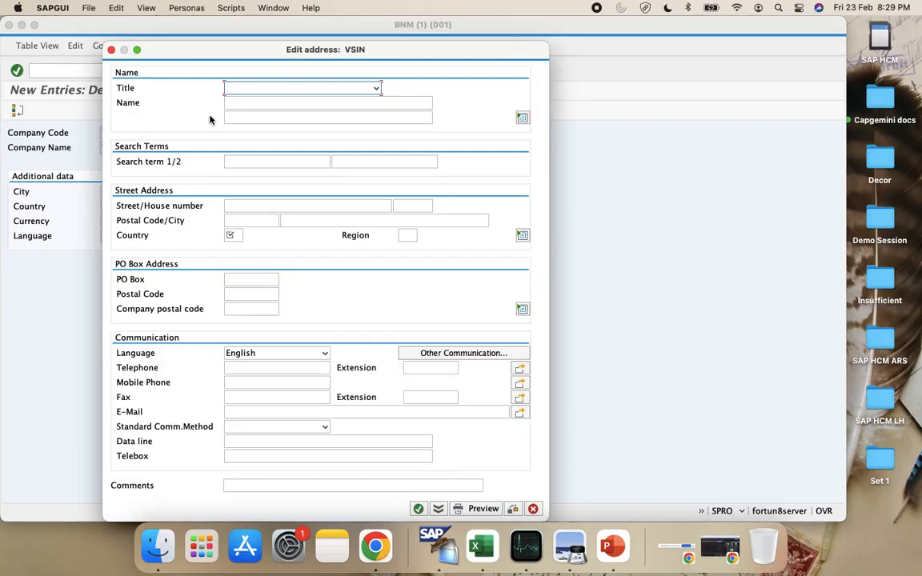
left_click(285, 89)
left_click(289, 100)
left_click(299, 103)
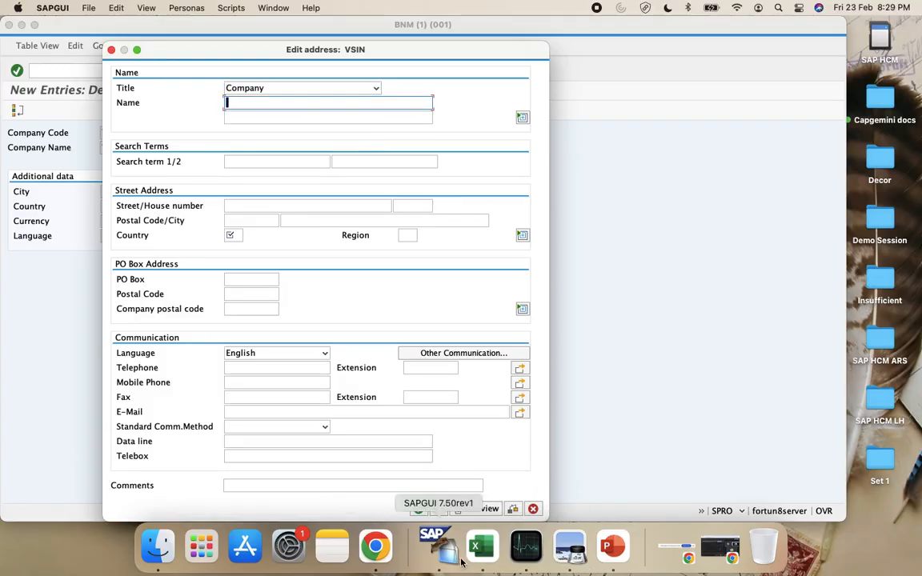
Step: Fill in the VSIN address with the name Vemudlife Software India and country IN, and accept the address
left_click(481, 547)
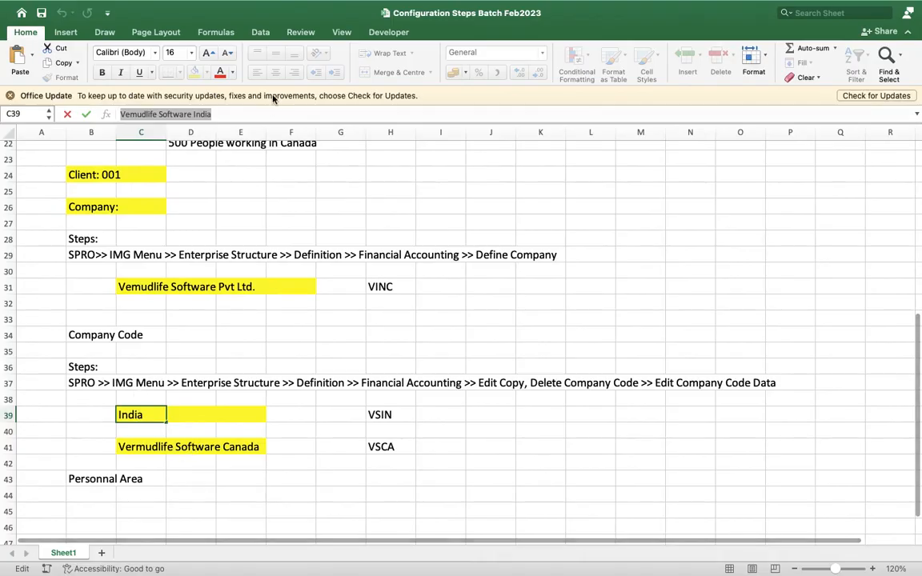
key("super+Tab")
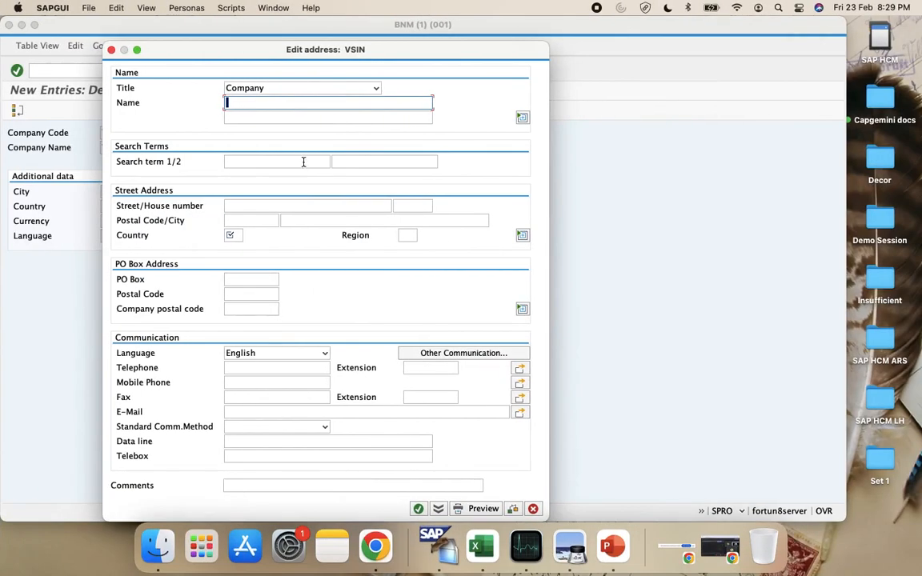
type("Vemudlife Software India")
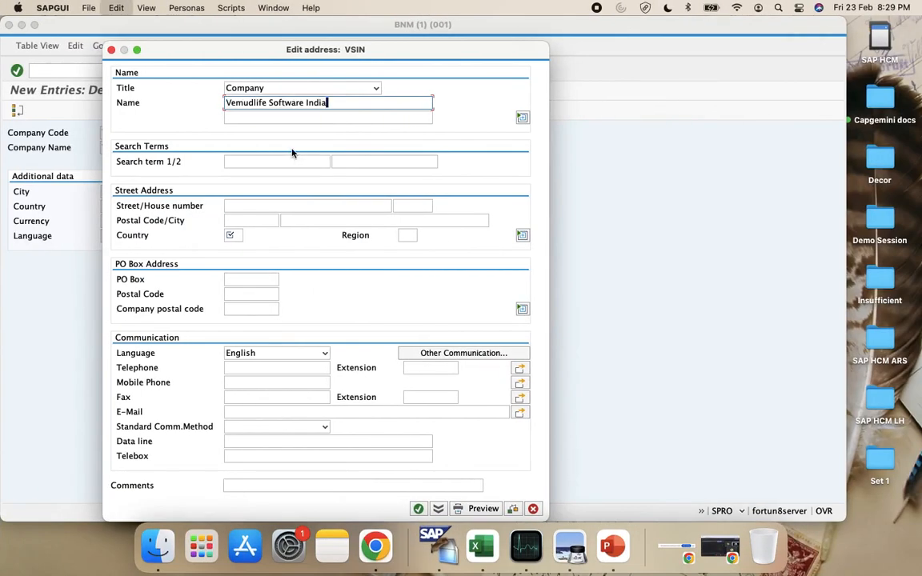
left_click(234, 234)
type("IN")
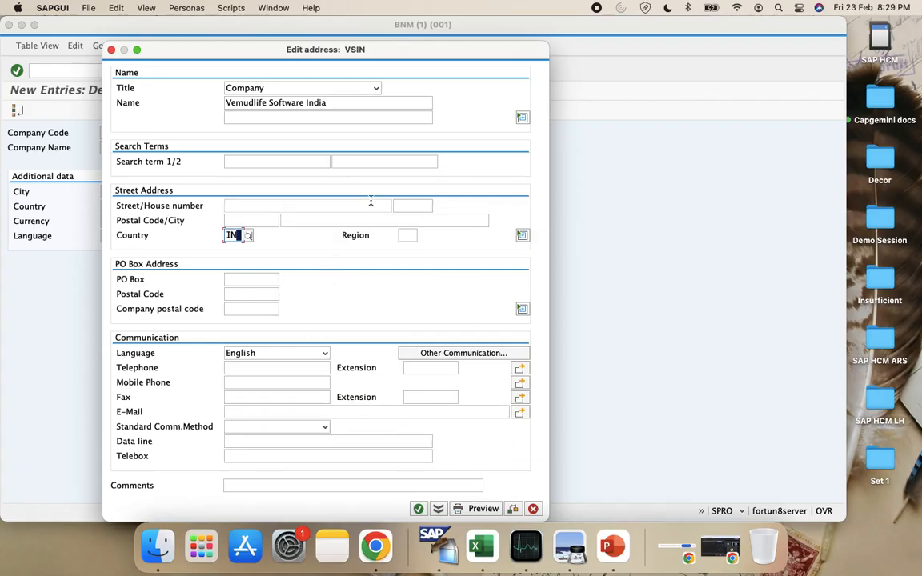
left_click(419, 509)
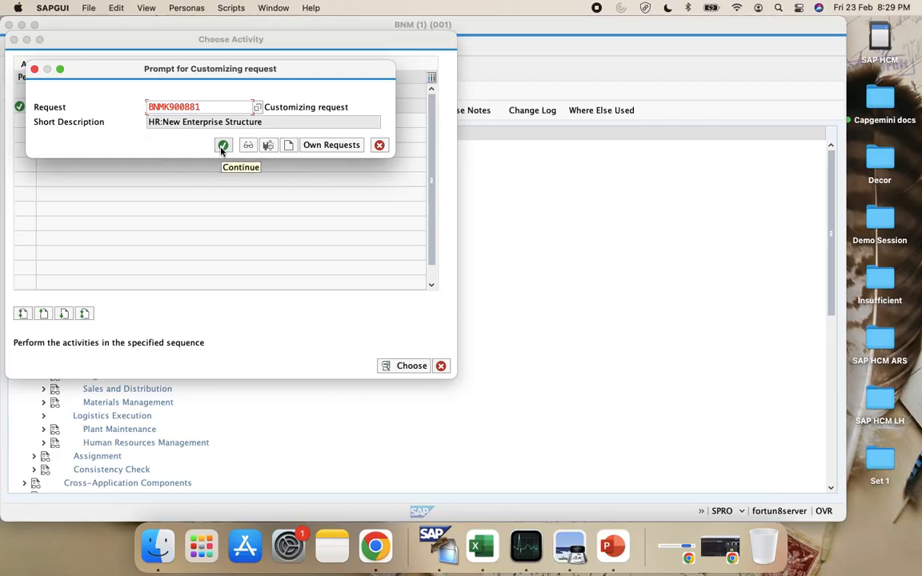
Step: Save the VSIN company code under the HR:New Enterprise Structure customizing request and return to the company code overview
left_click(222, 149)
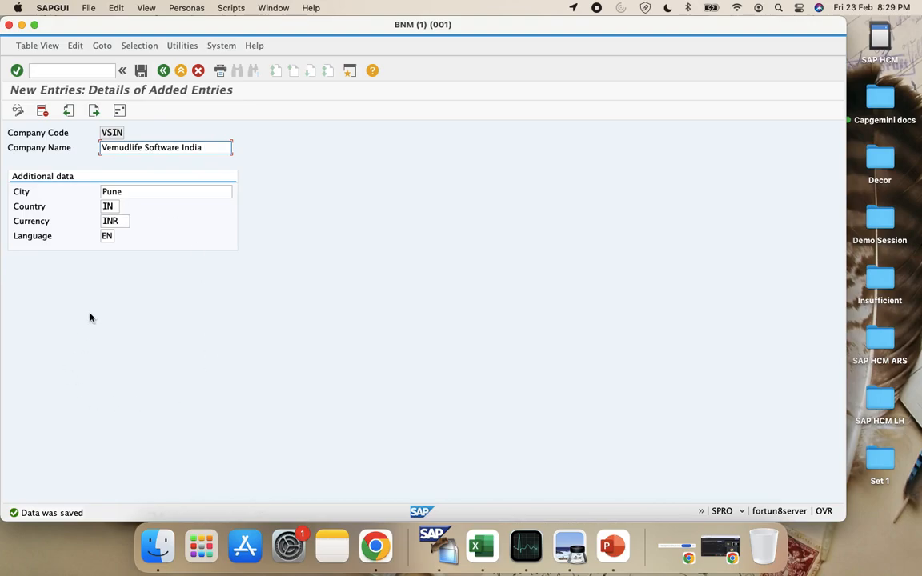
left_click(140, 70)
left_click(162, 71)
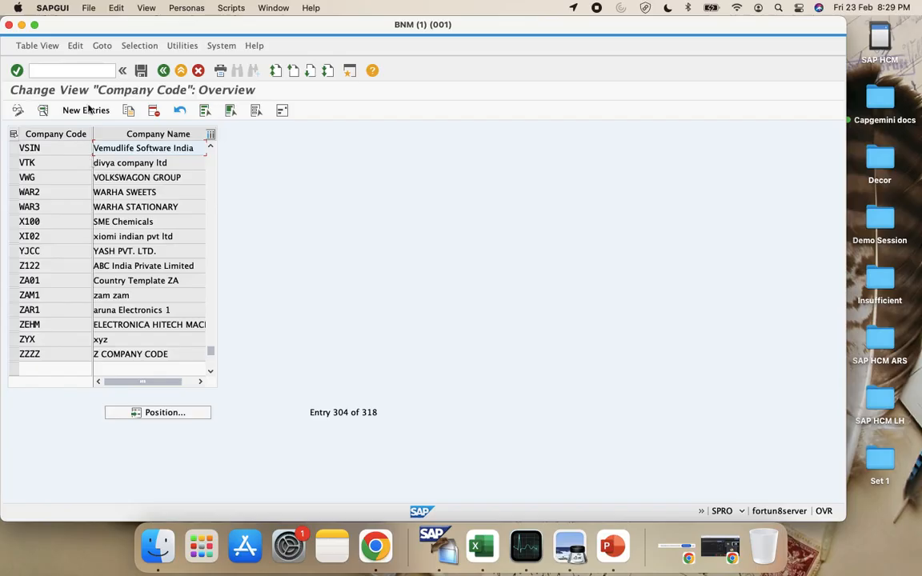
Step: Start a new company code entry with the code VSCA
left_click(93, 111)
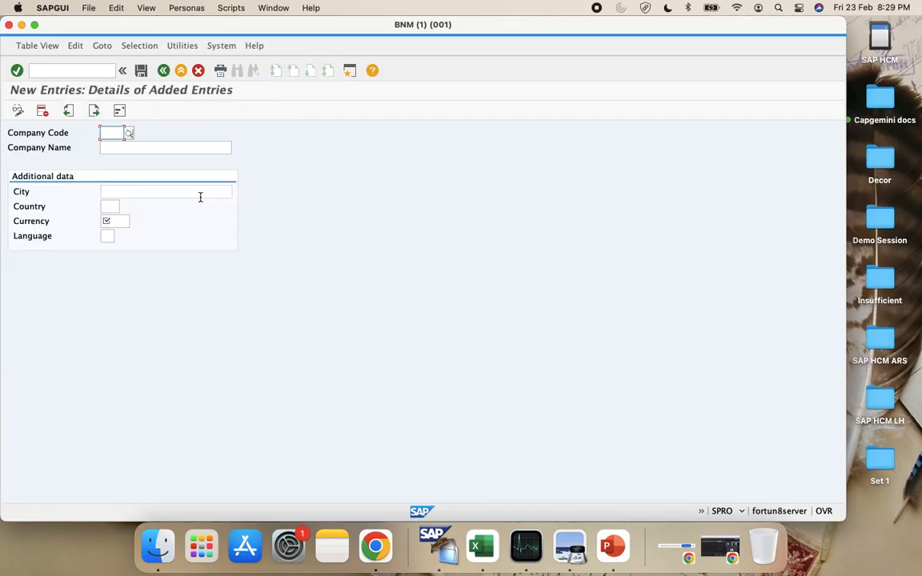
type("VSCA")
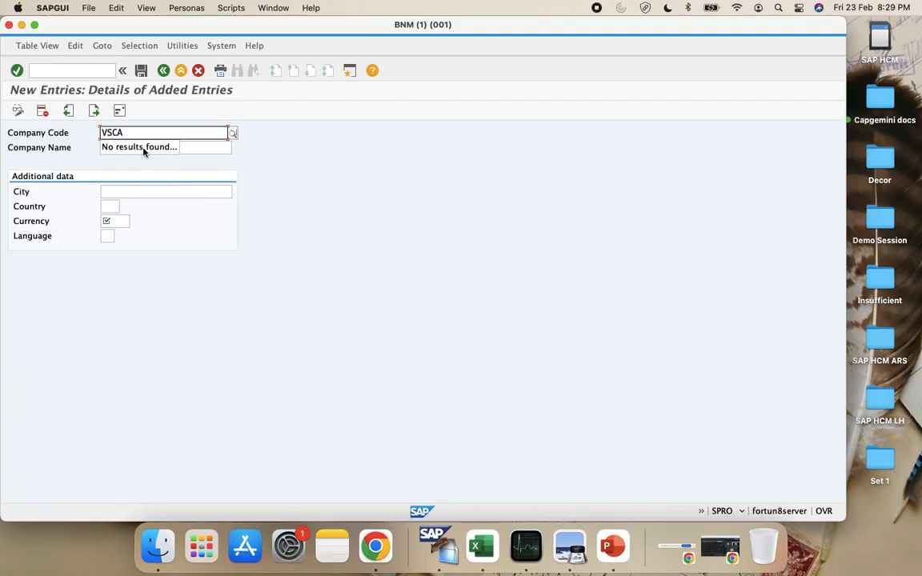
left_click(211, 145)
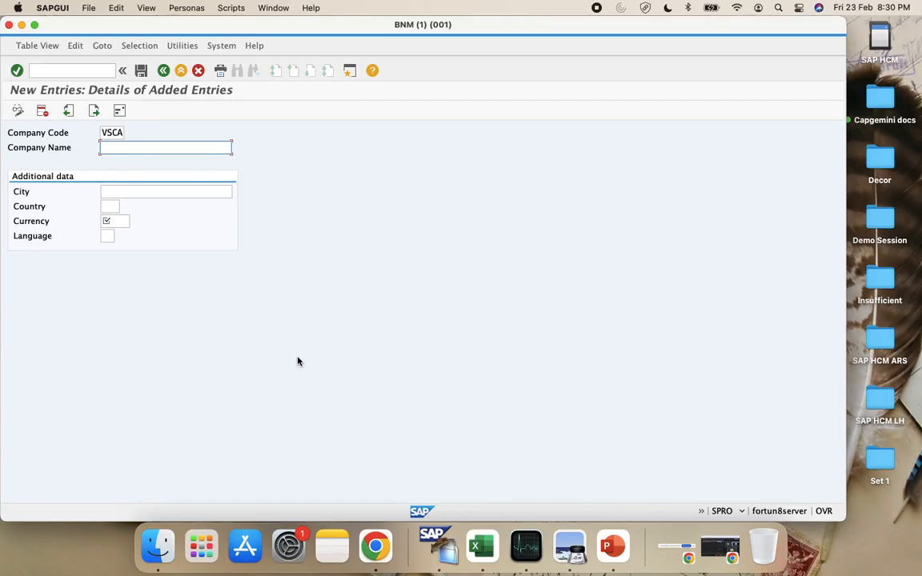
Step: Copy the name Vermudlife Software Canada from cell C41 of the Excel worksheet into the SAP entry's company name
left_click(493, 567)
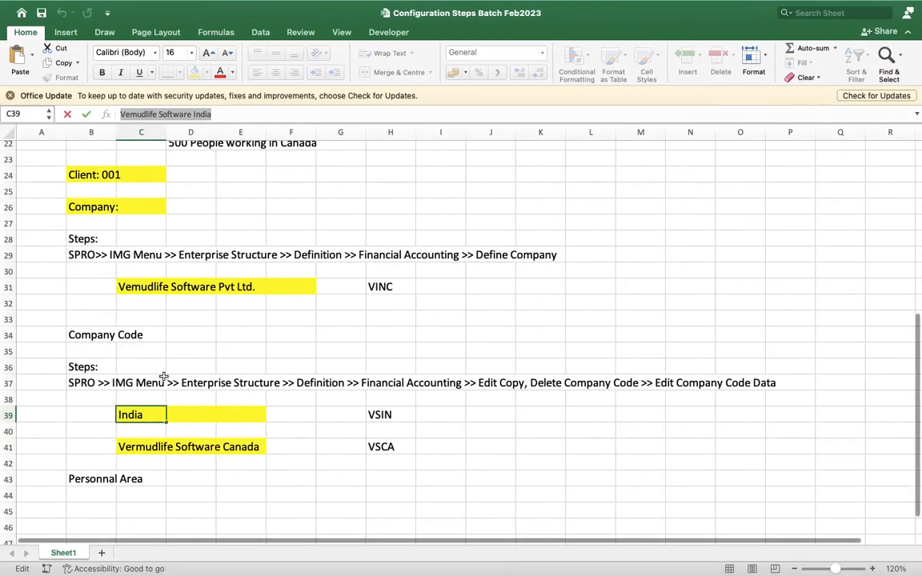
left_click(151, 446)
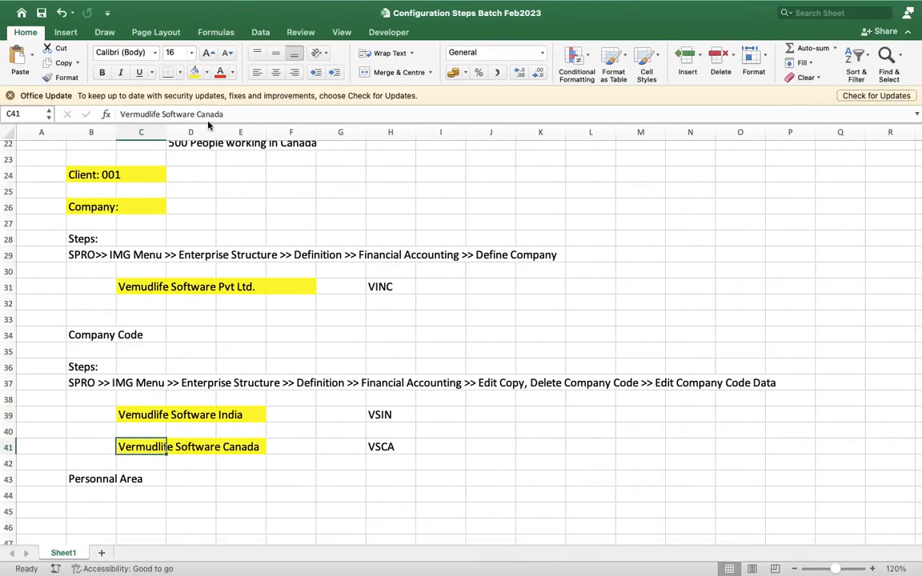
left_click(227, 114)
triple_click(253, 116)
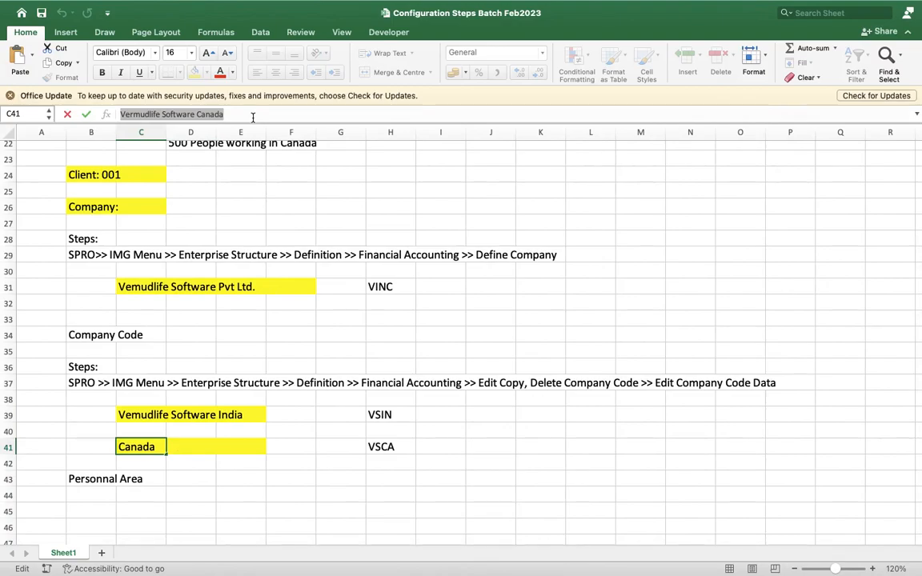
key("super+c")
key("super+Tab")
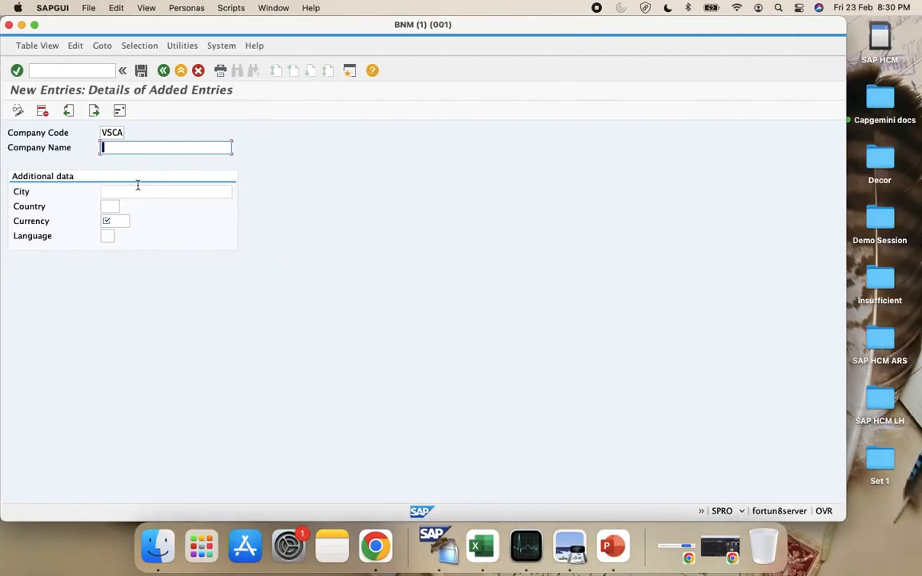
key("super+v")
Step: Set the VSCA entry's city to Toronto and its country to CA (Canada)
left_click(117, 191)
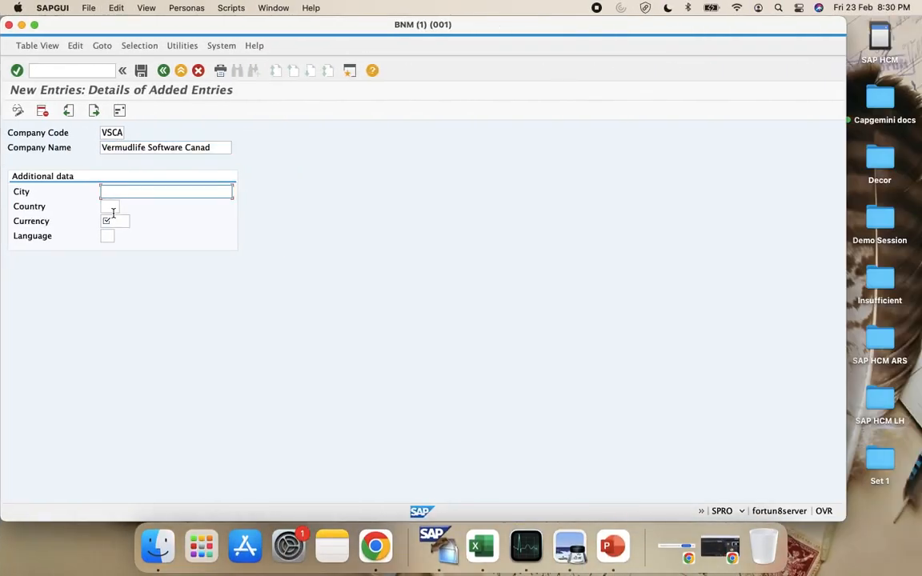
left_click(109, 206)
left_click(122, 191)
type("Toronto")
key("Tab")
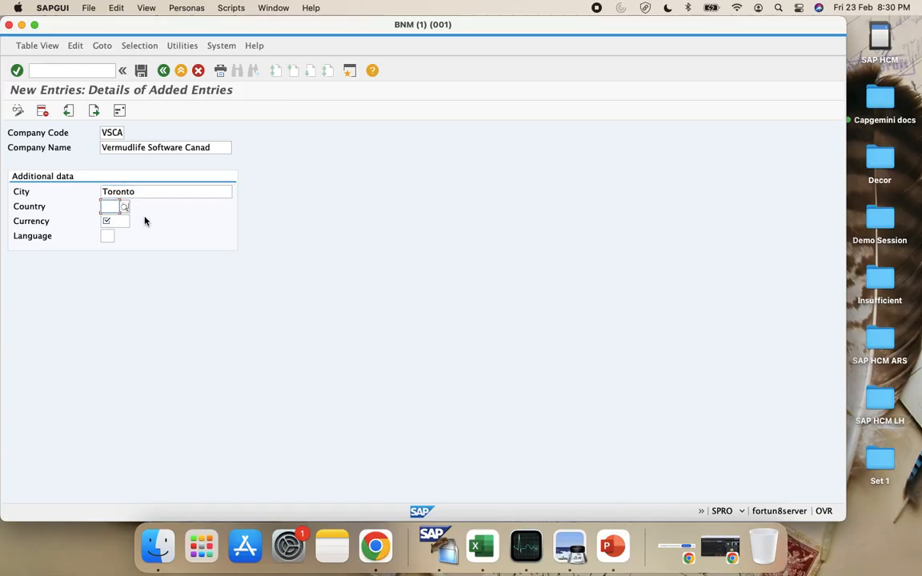
type("CA")
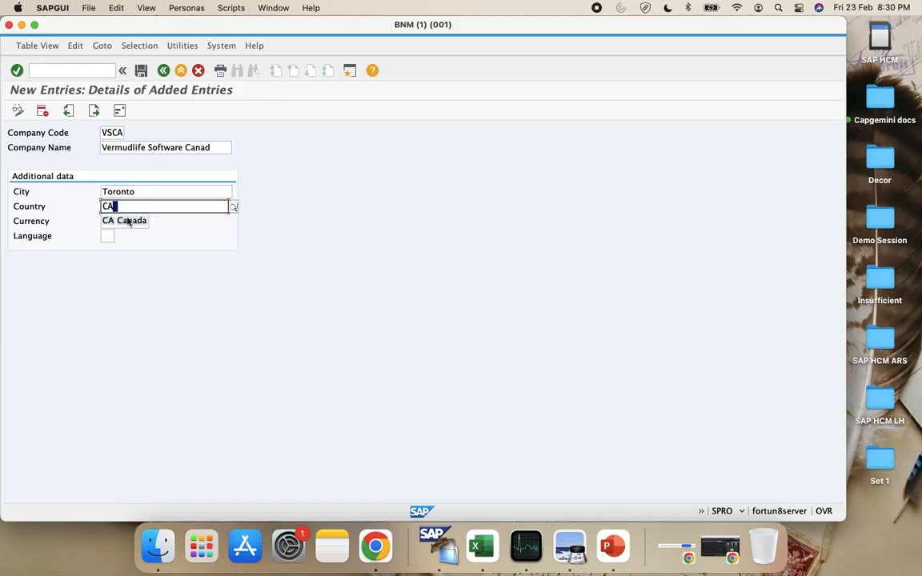
left_click(128, 221)
Step: Set the VSCA entry's currency to CAD and language to EN, and save it to bring up its address form
left_click(126, 221)
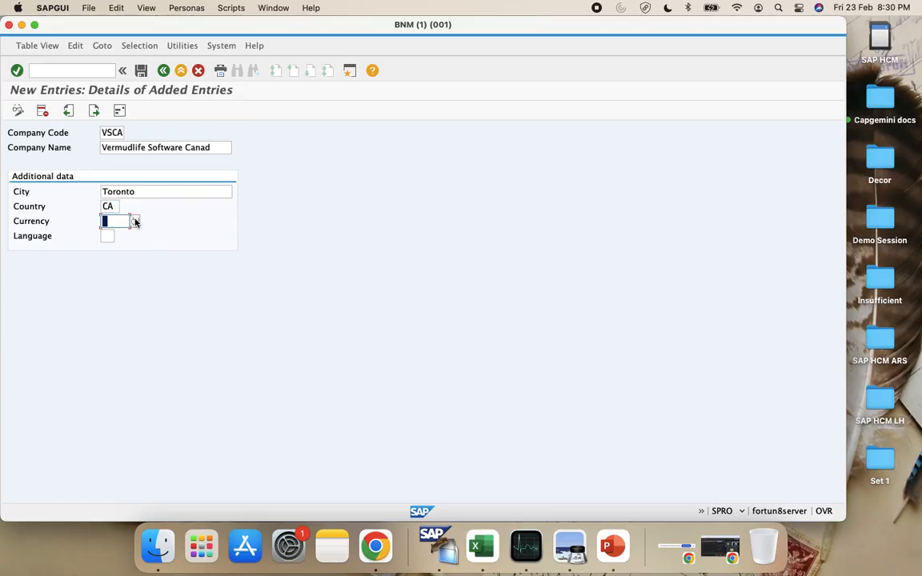
left_click(135, 221)
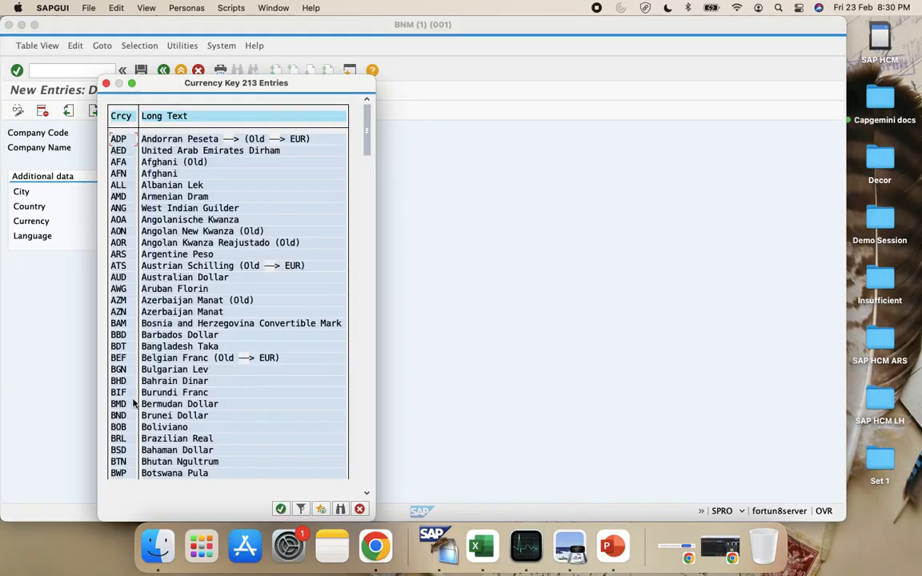
scroll(134, 408, "down", 5)
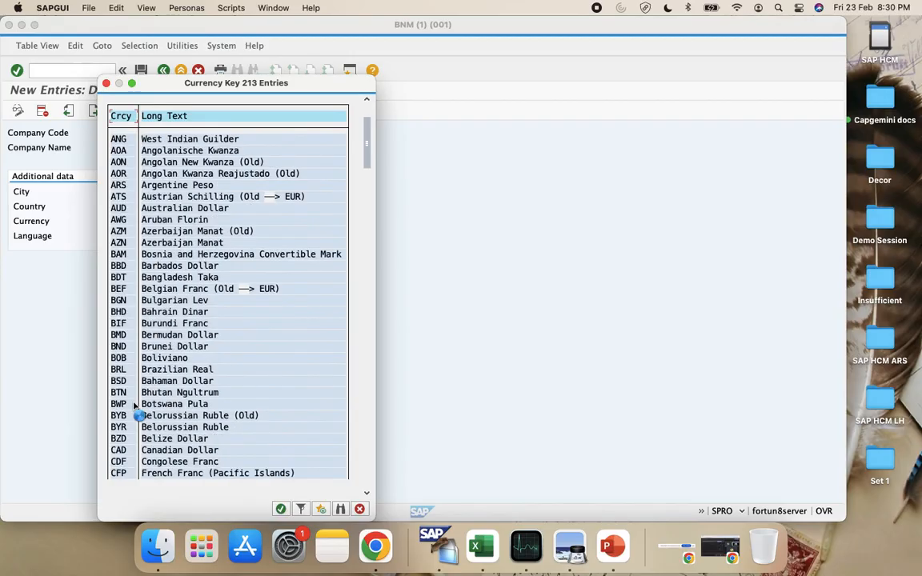
double_click(122, 427)
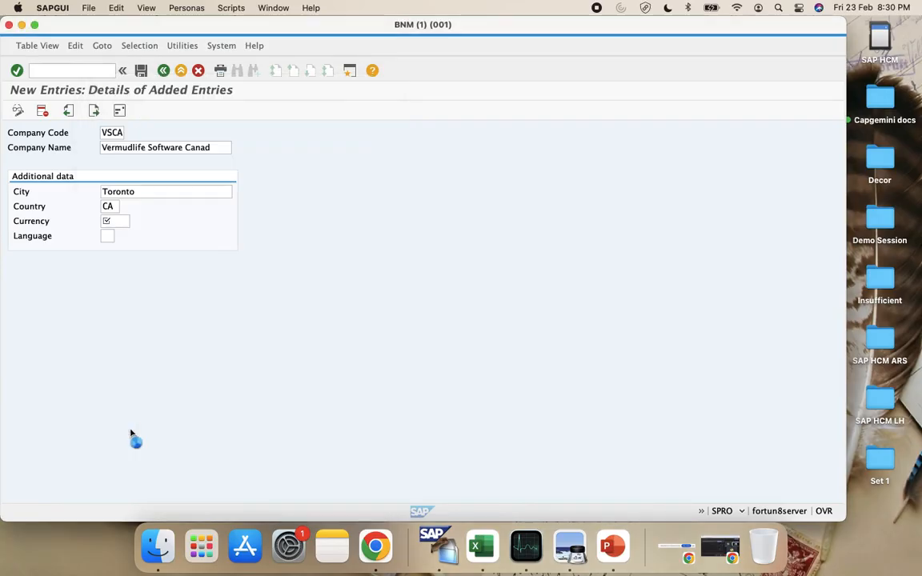
left_click(108, 236)
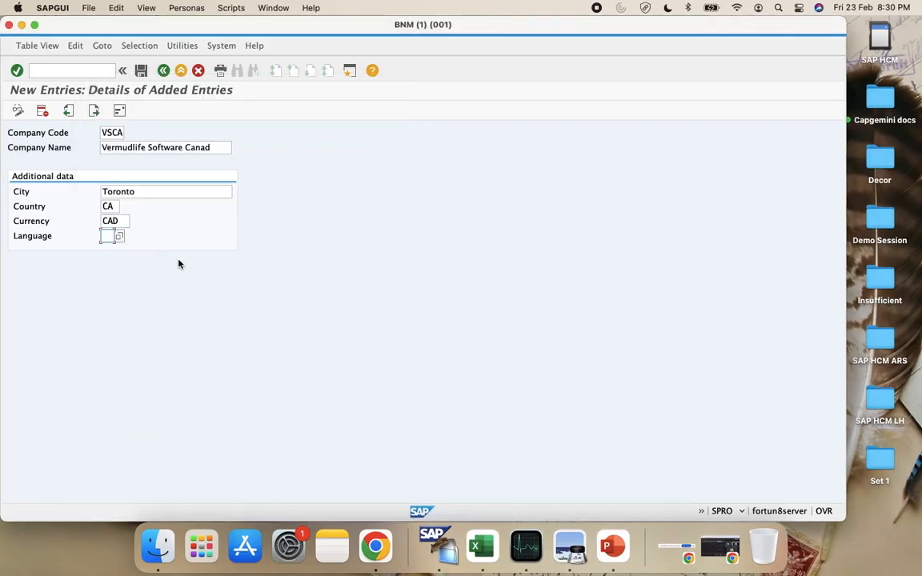
type("EN")
key("Return")
left_click(141, 71)
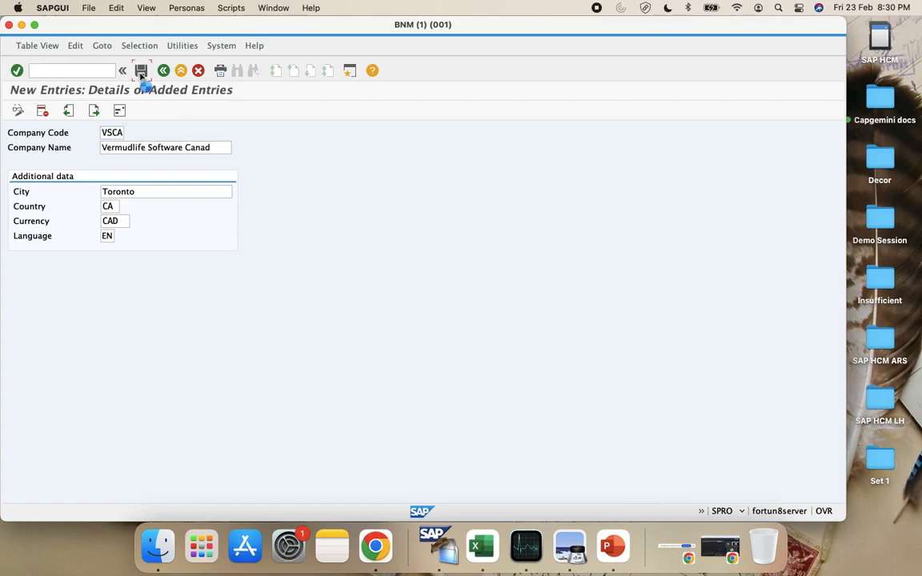
Step: Fill in the VSCA address with the title Company, the name Vermudlife Software Canada and country CA
left_click(267, 91)
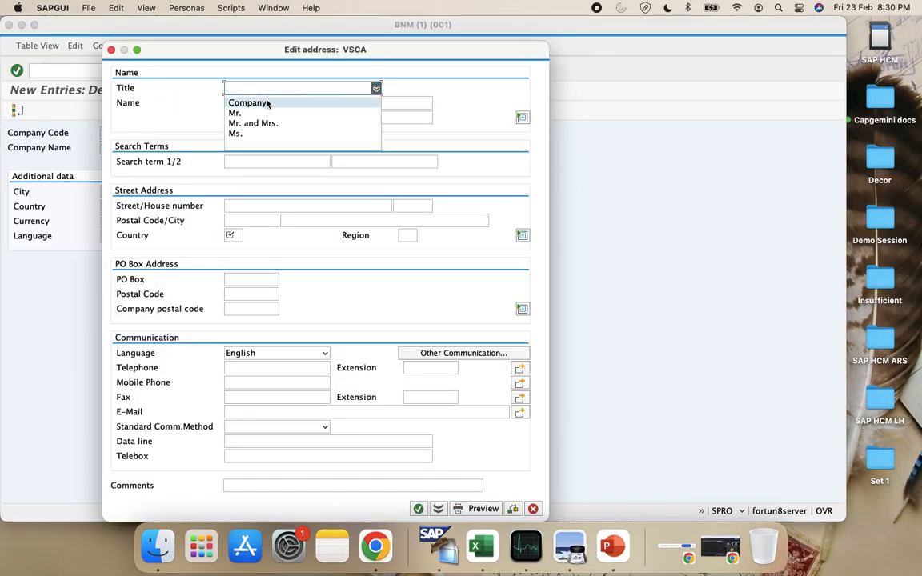
left_click(267, 101)
left_click(267, 102)
key("super+v")
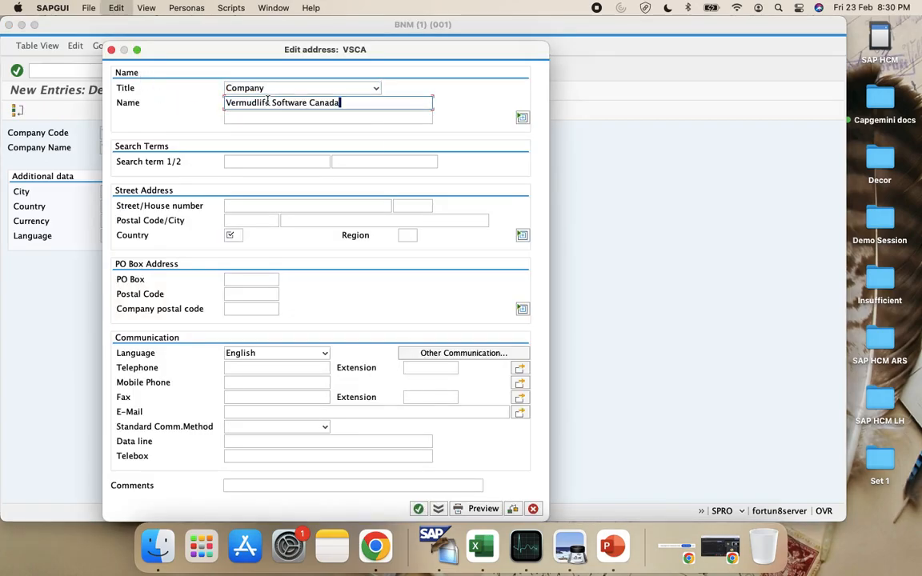
left_click(234, 235)
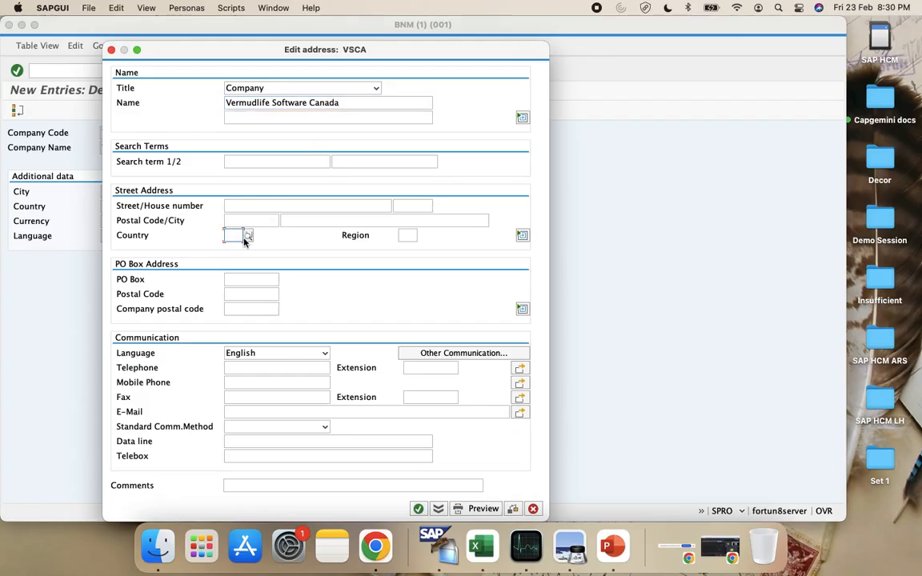
type("CA")
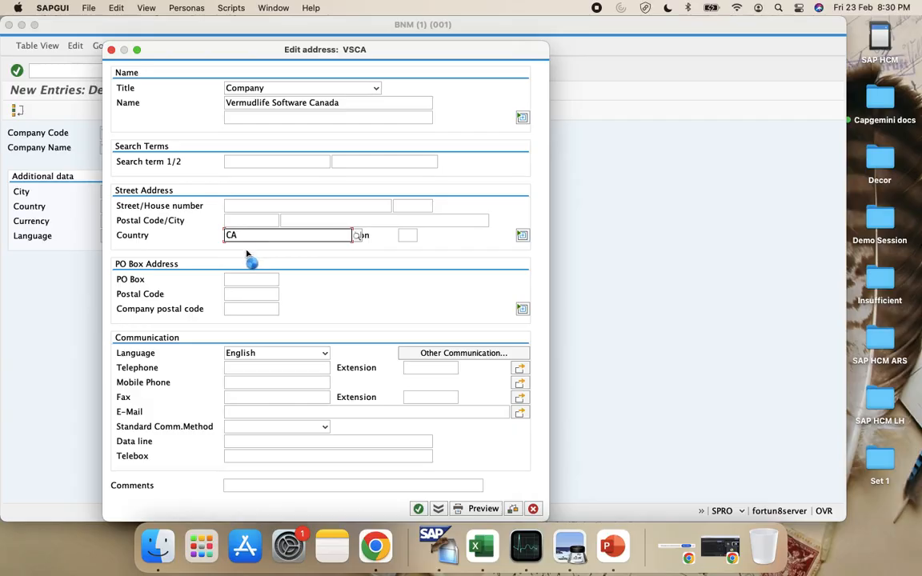
left_click(248, 251)
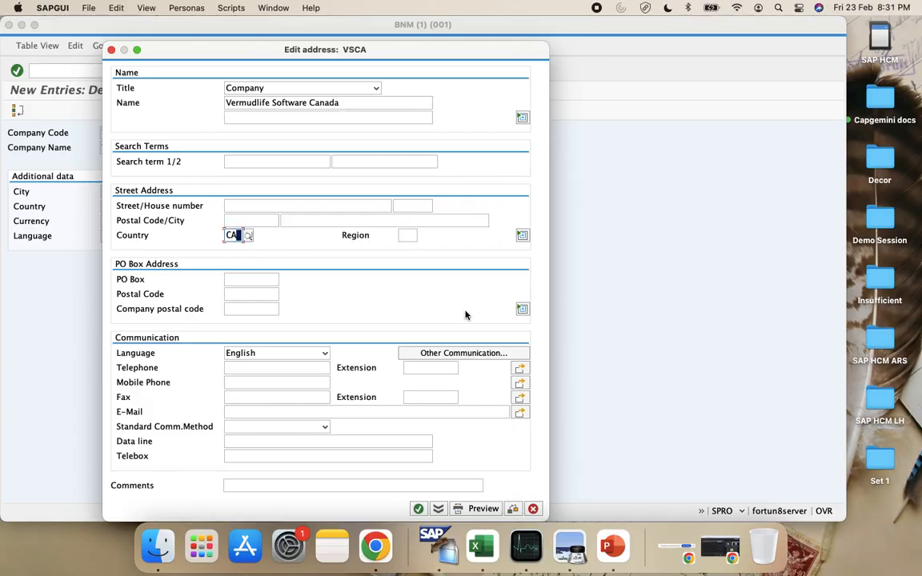
Step: Enter Vermudlife Software and Canada as the two search terms of the VSCA address
left_click(253, 160)
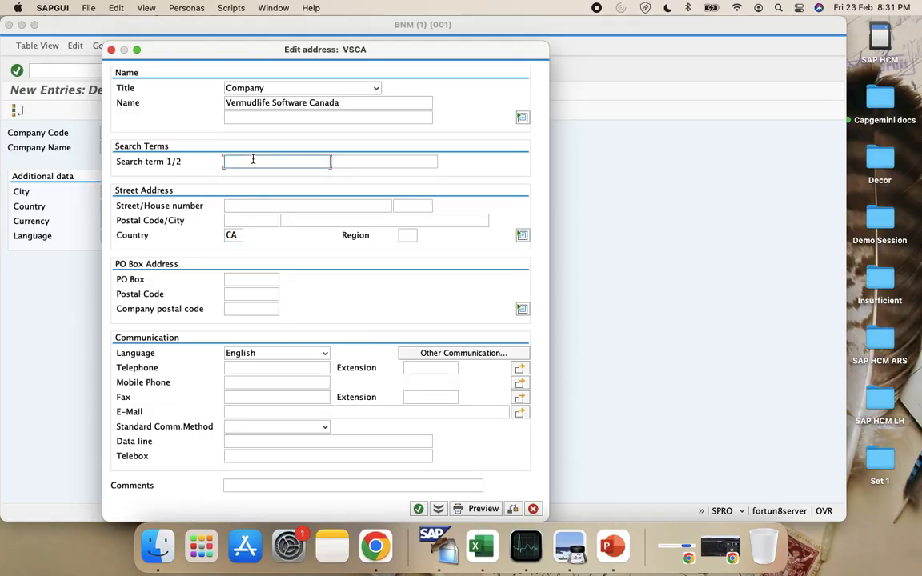
key("super+v")
left_click(355, 158)
type("Canad")
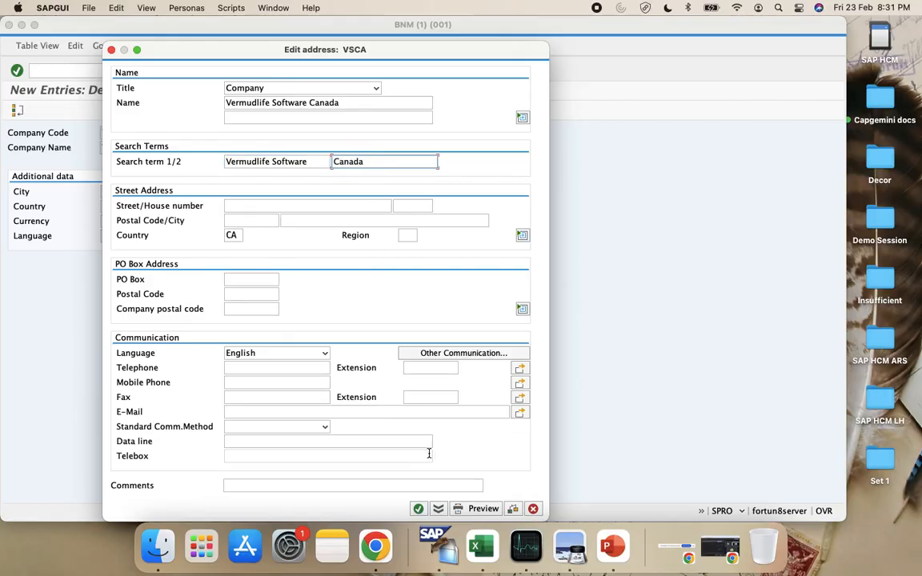
Step: Accept the VSCA address, save the company code entry and return to the company code overview
left_click(419, 510)
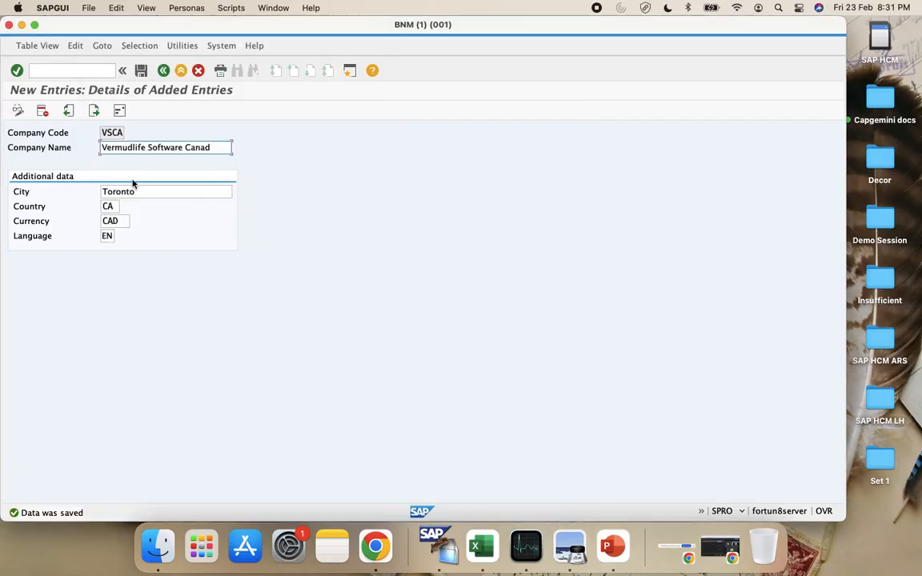
left_click(141, 71)
left_click(163, 71)
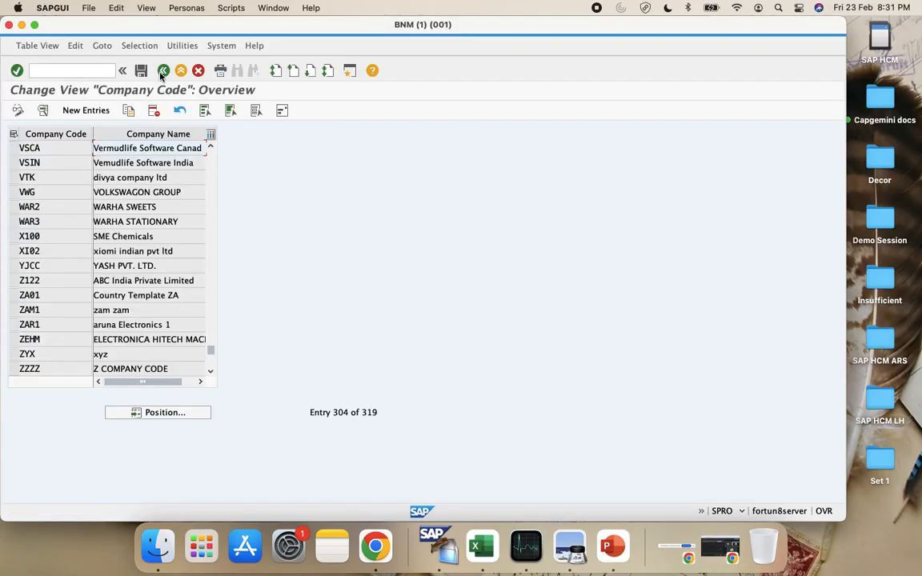
Step: Select the VSCA and VSIN rows in the company code overview, and switch to the Excel configuration worksheet
left_click(12, 149)
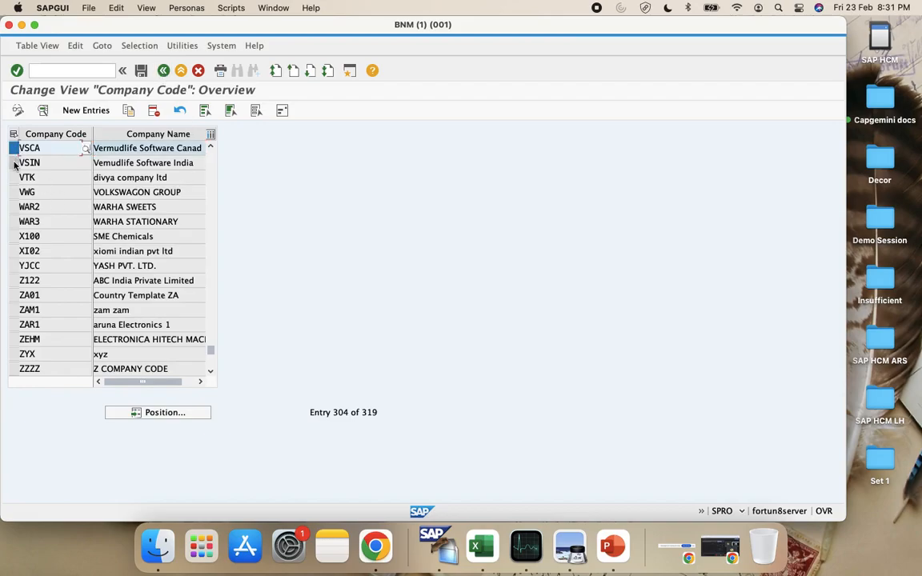
left_click(12, 160)
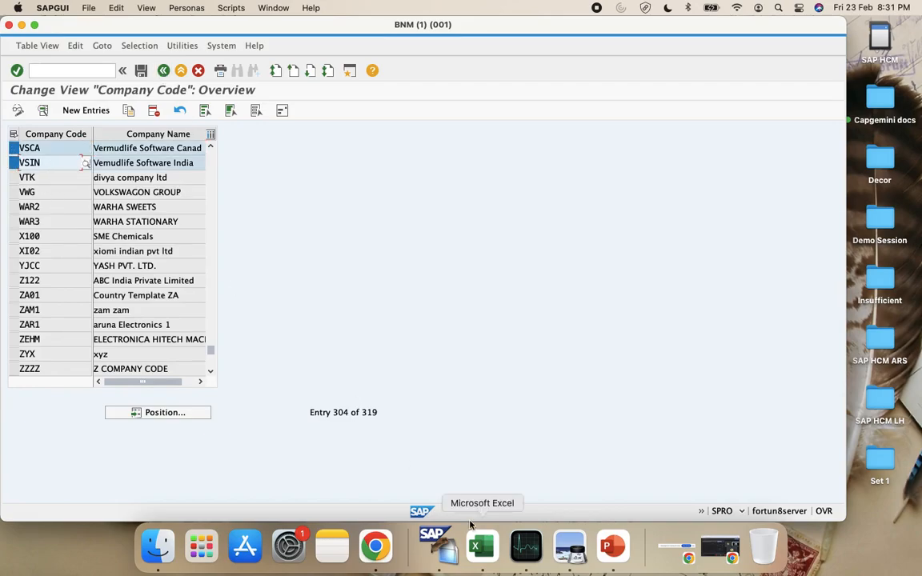
left_click(482, 548)
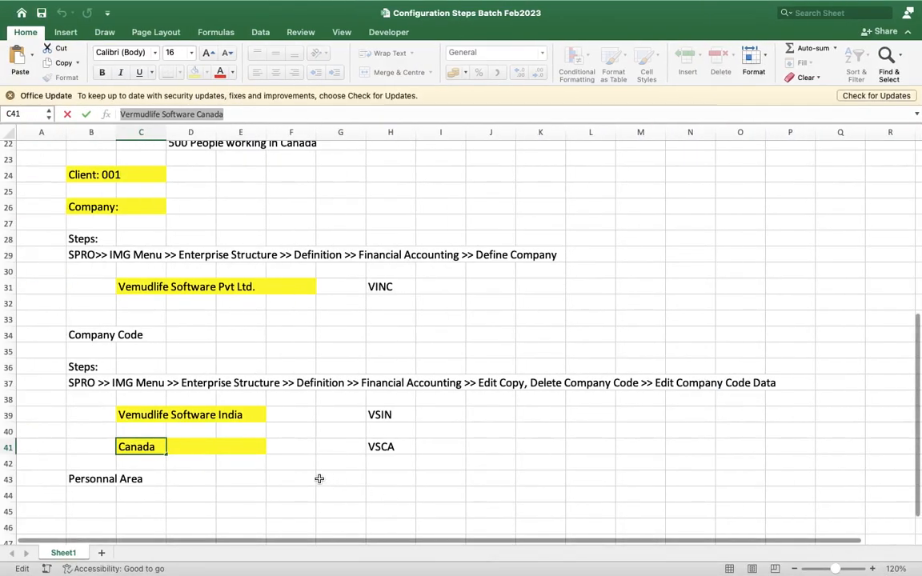
Step: Close the edit of the Vermudlife Software Canada cell and check the VSIN and VSCA codes and the Personnal Area section below
left_click(390, 415)
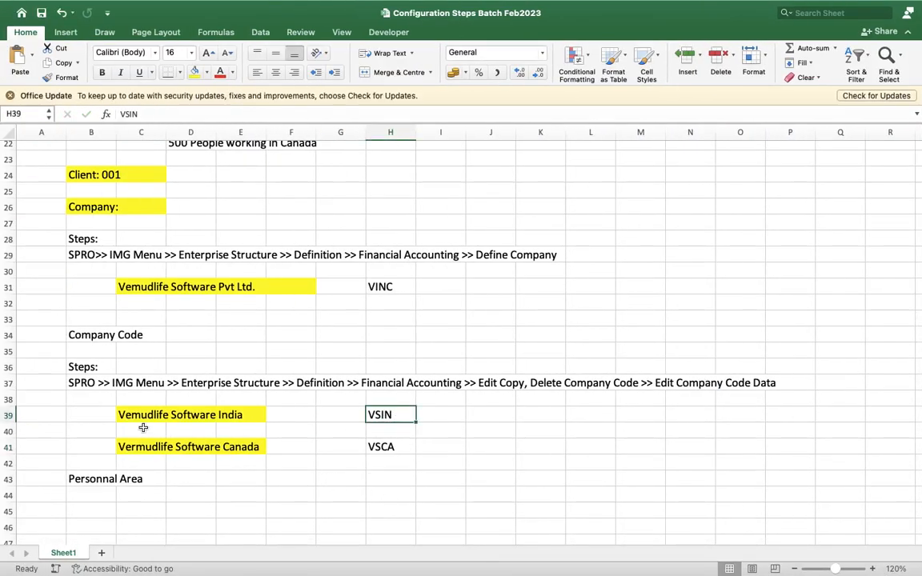
left_click(387, 447)
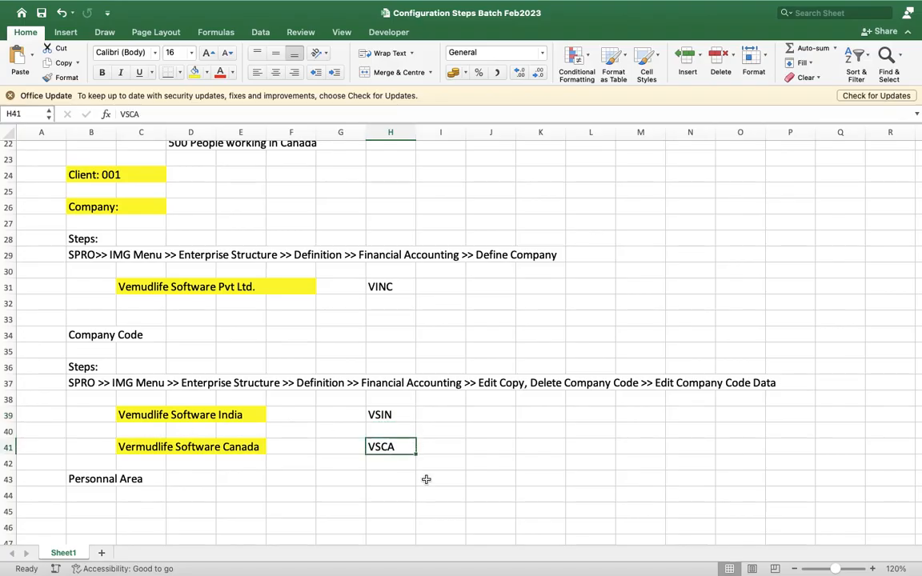
scroll(426, 479, "down", 5)
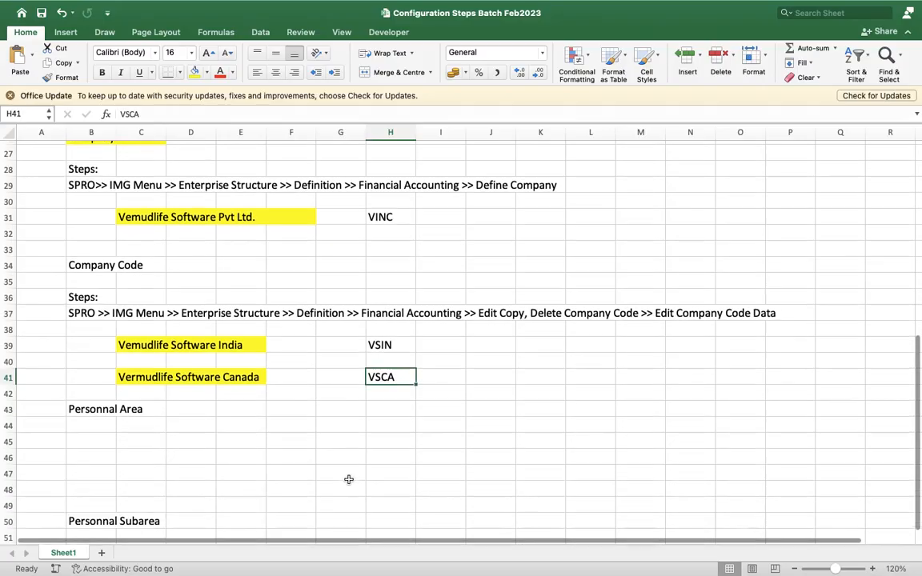
scroll(348, 480, "up", 2)
scroll(349, 480, "down", 5)
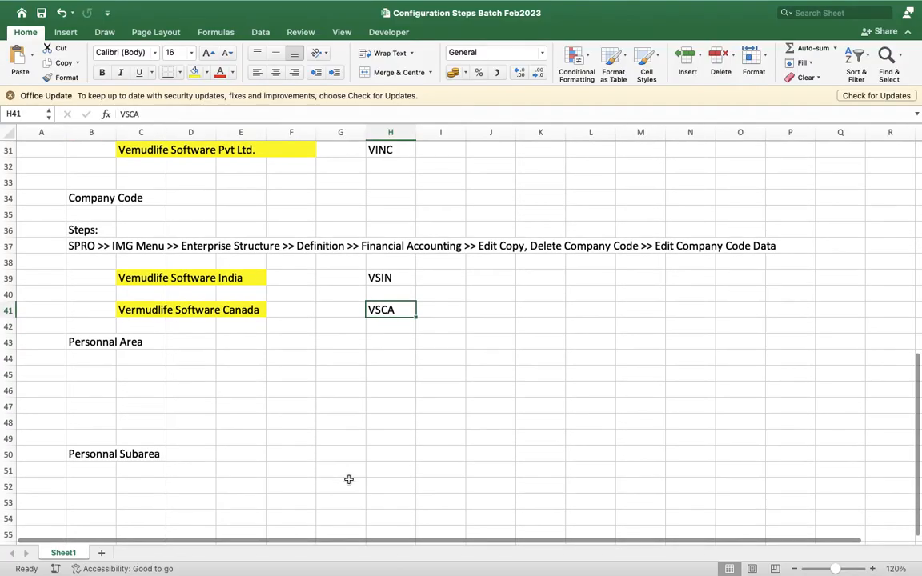
Step: Switch to SAP, save the company code overview and return to the Display IMG structure
key("ctrl+Right")
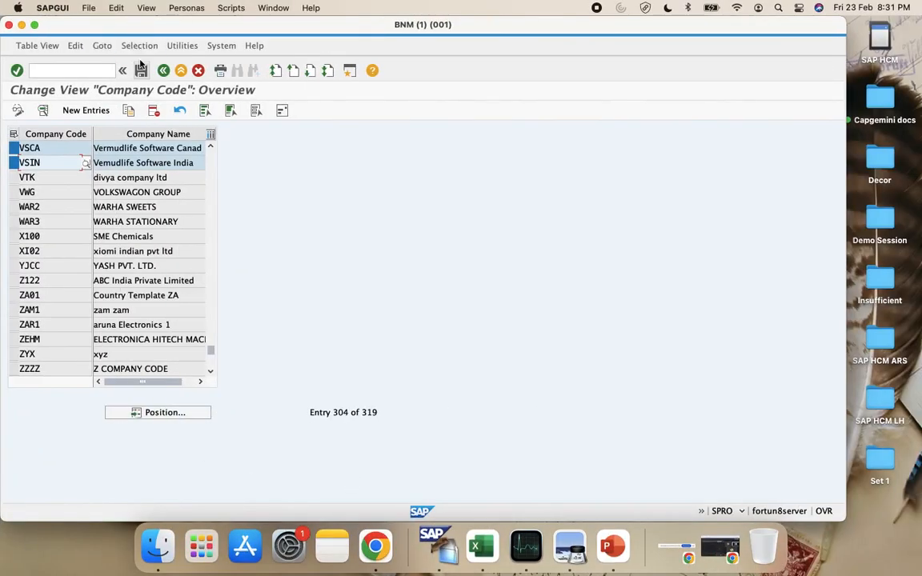
left_click(141, 70)
left_click(163, 71)
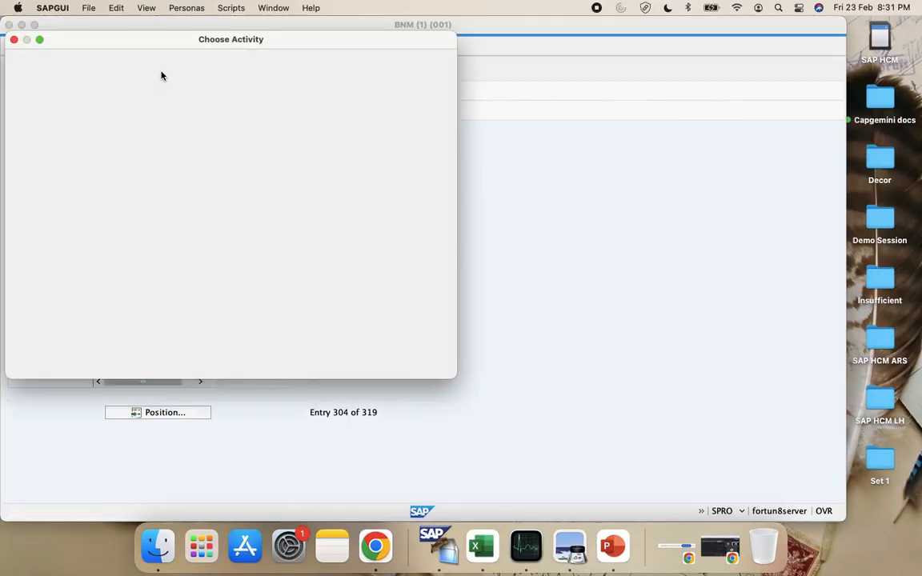
left_click(440, 366)
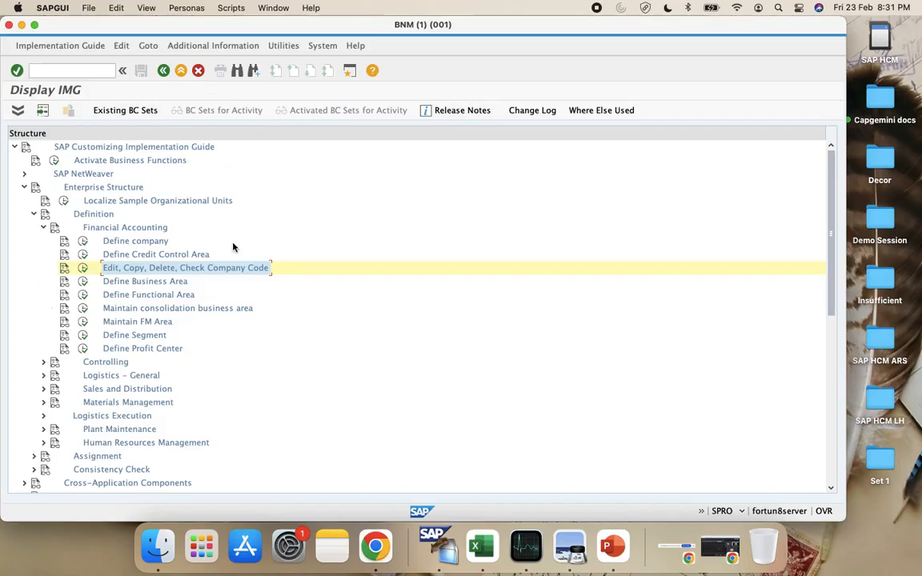
Step: Switch to the Excel worksheet and copy the company code configuration path from B37 to B45 under Personnal Area
key("ctrl+Left")
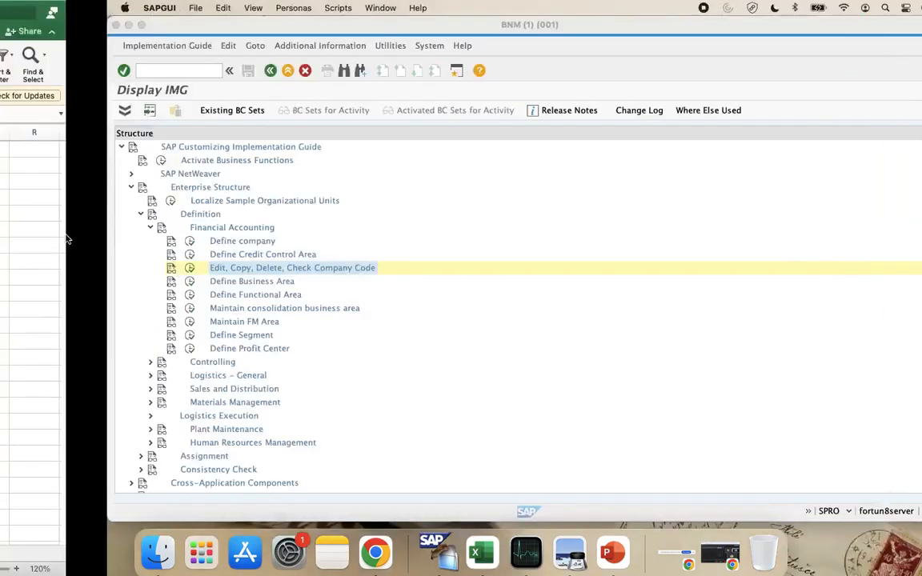
scroll(120, 313, "up", 2)
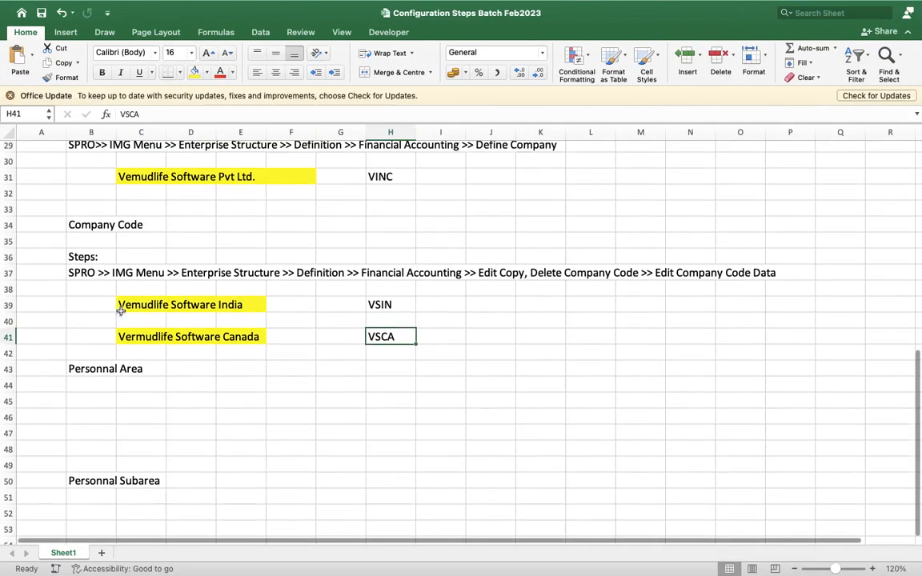
left_click(88, 273)
key("super+c")
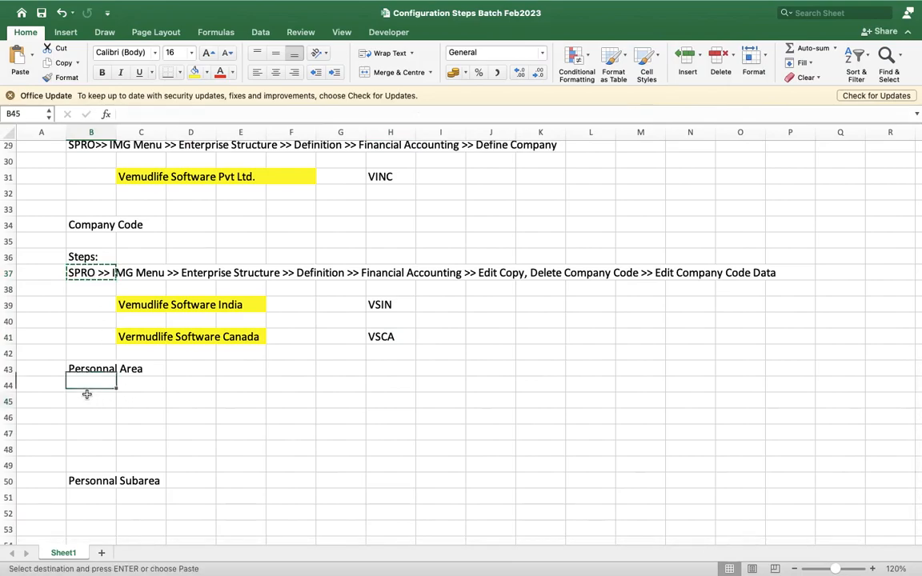
left_click(88, 400)
key("super+v")
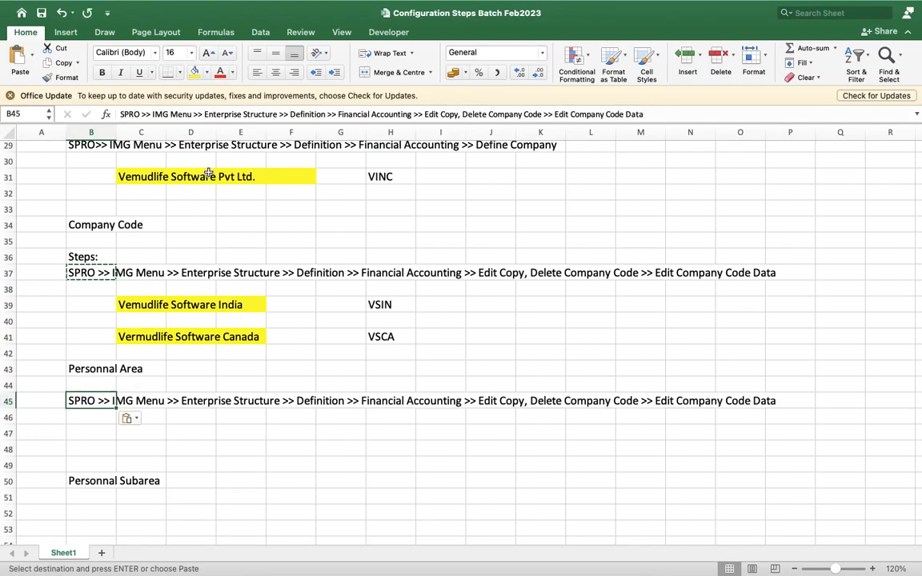
Step: Replace everything after Definition >> in the B45 path with Human Resource
type("Financial")
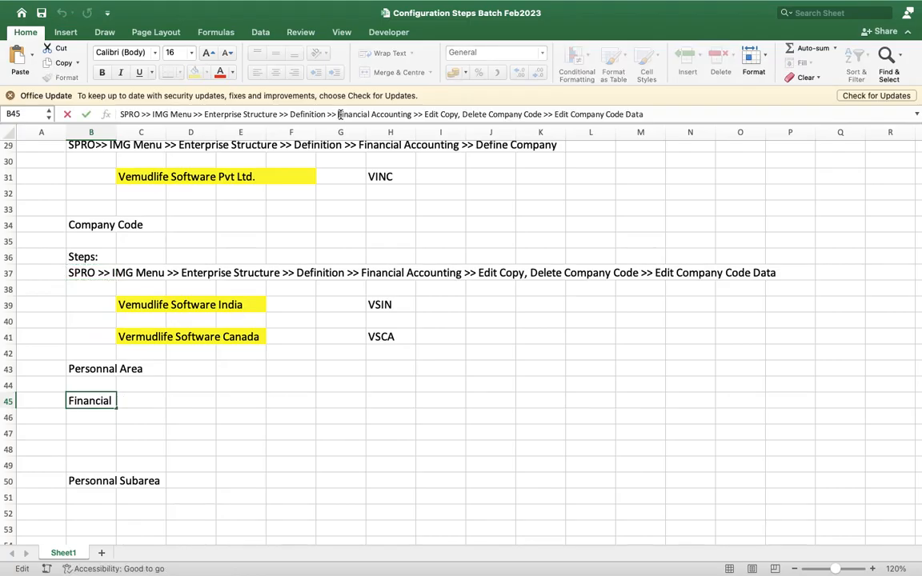
key("super+shift+Right")
key("BackSpace")
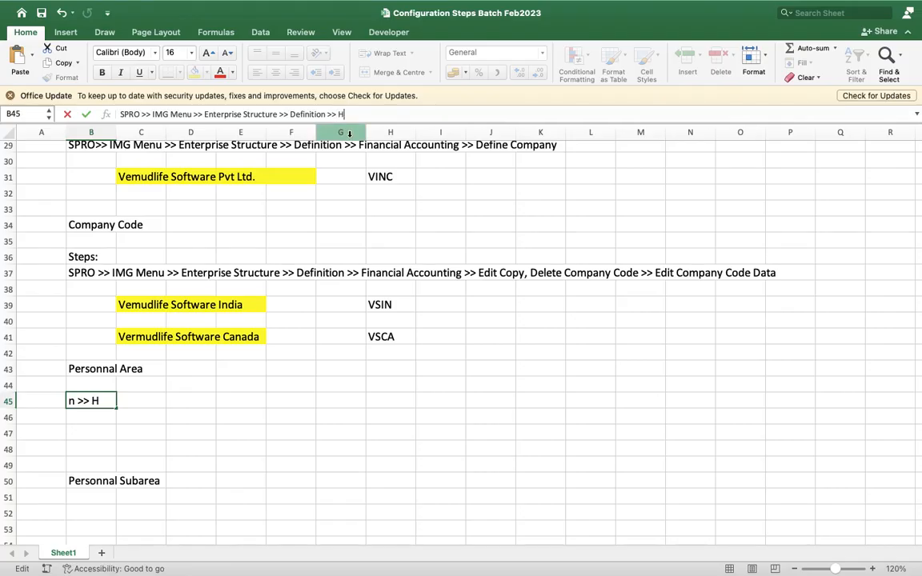
type("Human Resource")
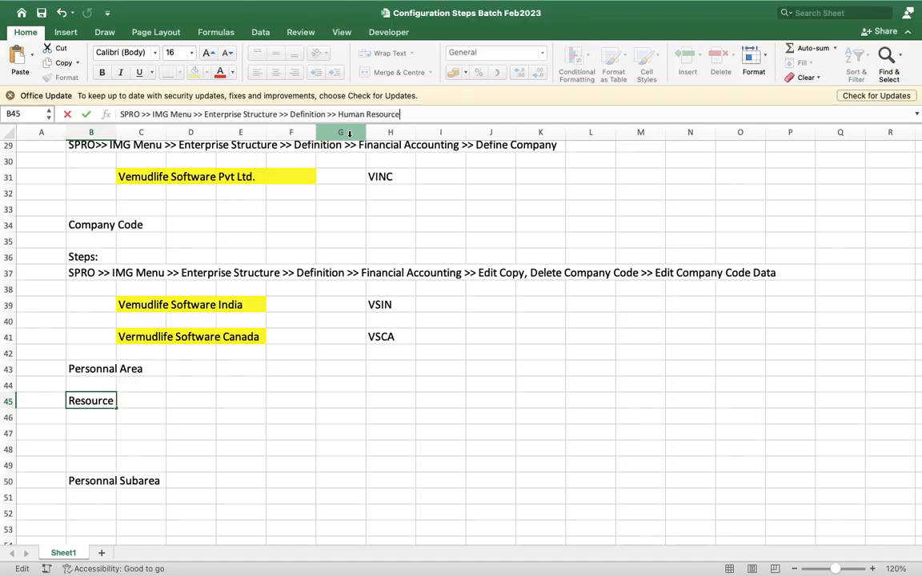
Step: Compare the company code path in row 37 with the personnel area path in B45
left_click(94, 273)
key("shift+Right")
key("shift+Right")
key("shift+Right")
key("shift+Right")
key("shift+Right")
key("shift+Right")
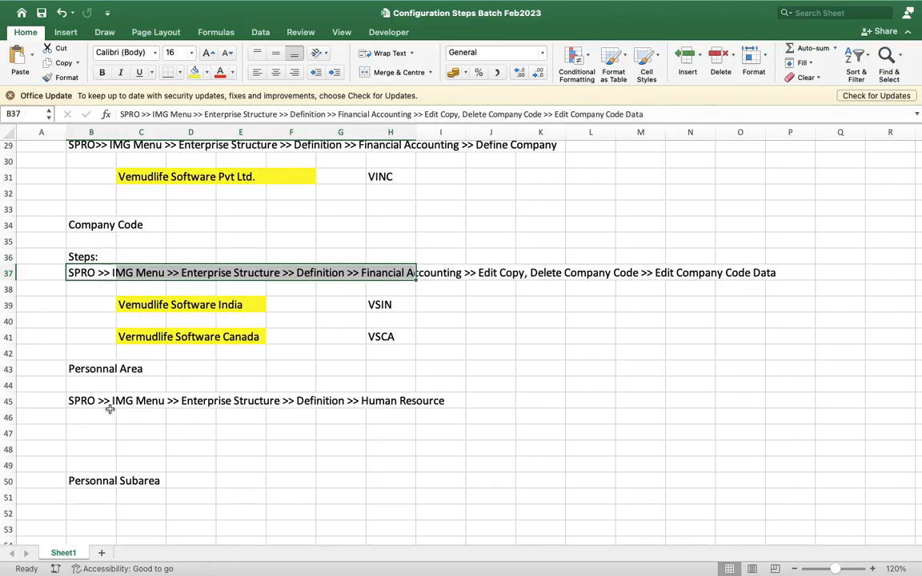
left_click(90, 395)
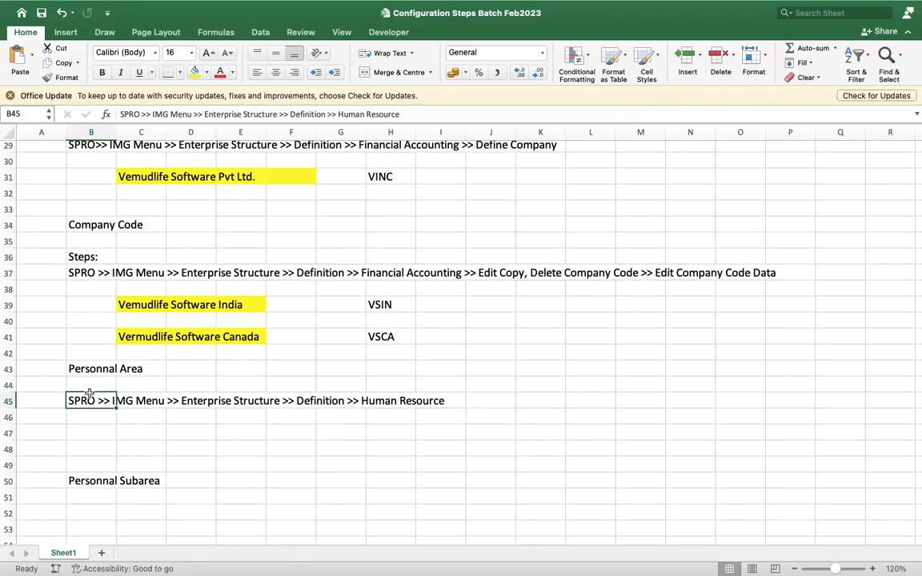
left_click(417, 114)
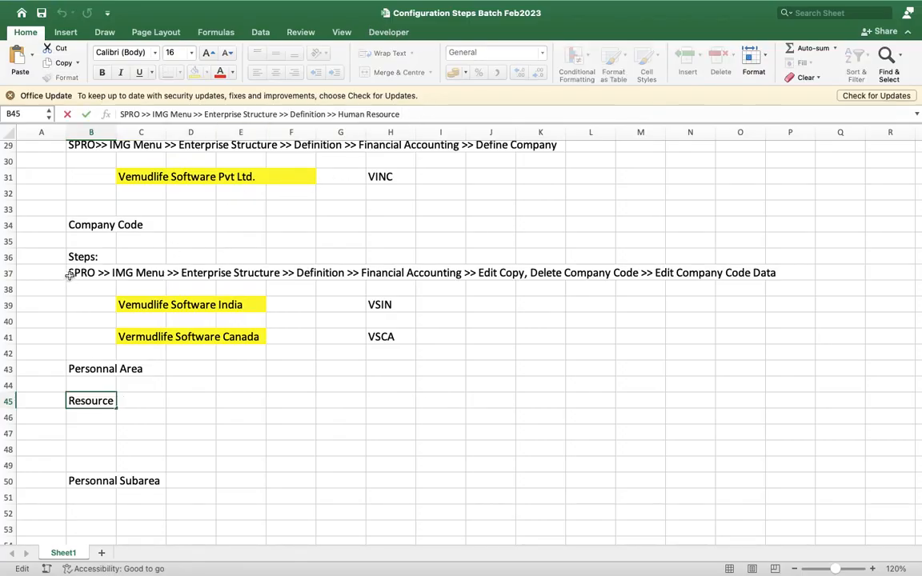
left_click_drag(71, 273, 376, 273)
Step: Review the worksheet from the Enterprise Structure outline to the Personnal Subarea section, and select the path cell B45
scroll(72, 274, "up", 10)
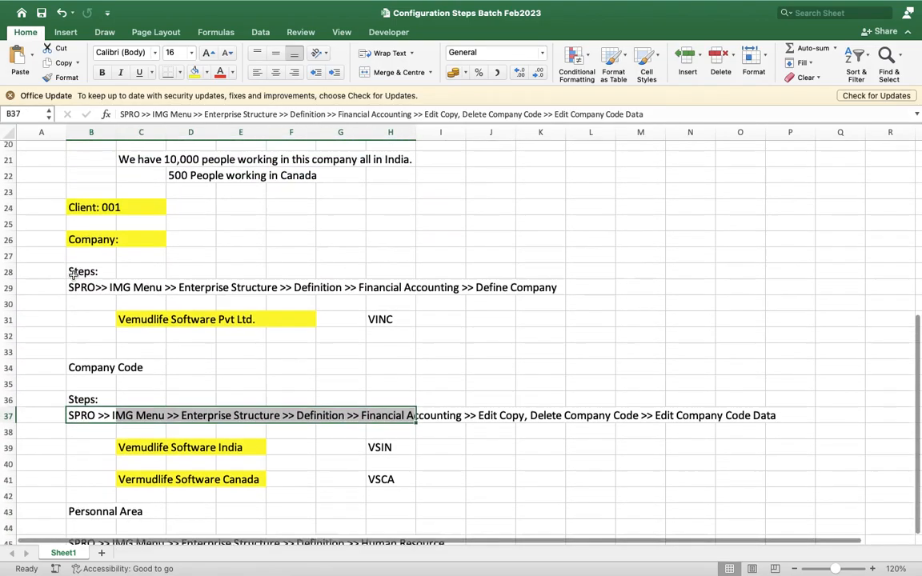
scroll(73, 275, "up", 3)
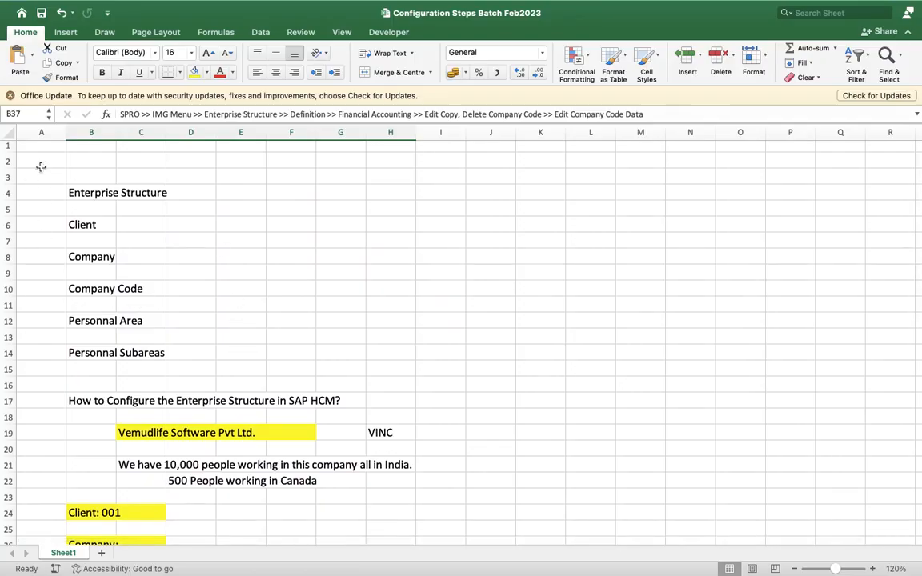
scroll(231, 286, "down", 10)
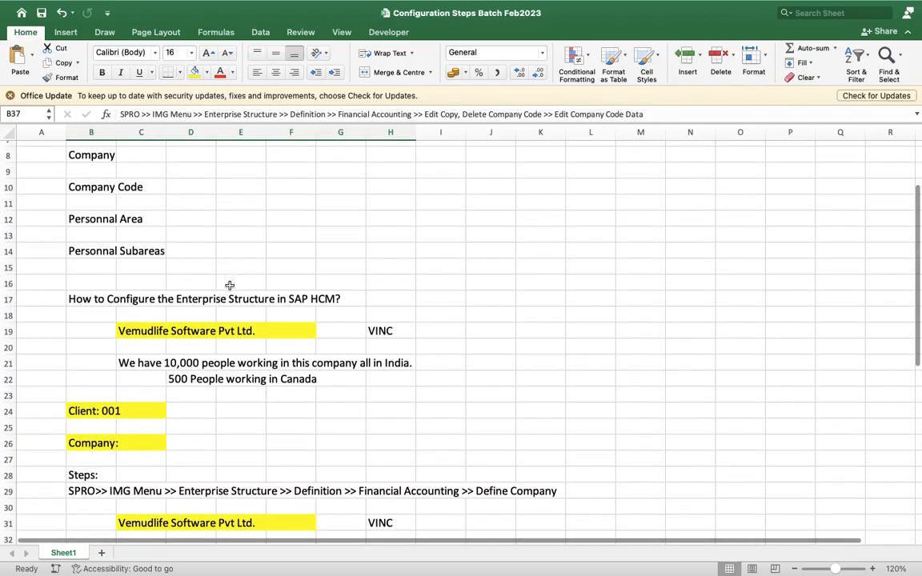
scroll(207, 407, "down", 5)
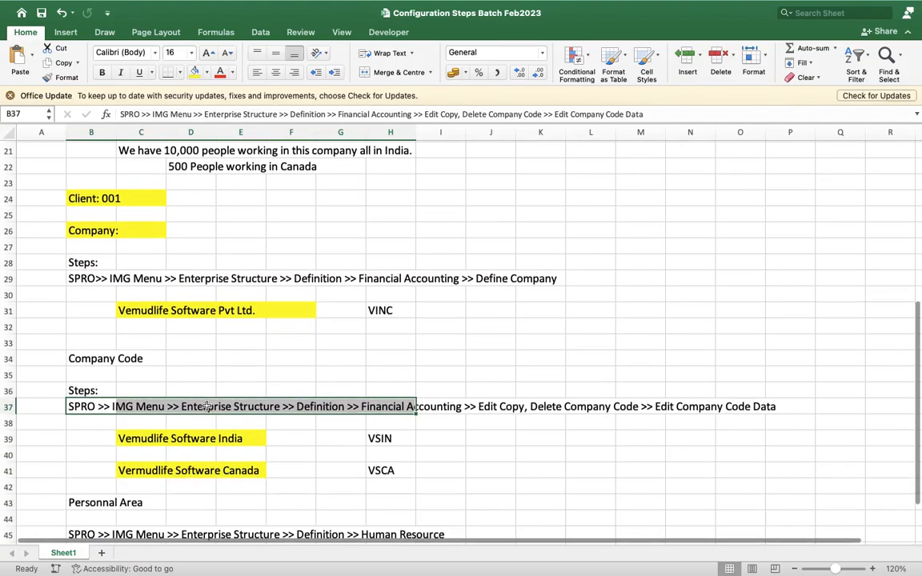
scroll(234, 406, "down", 4)
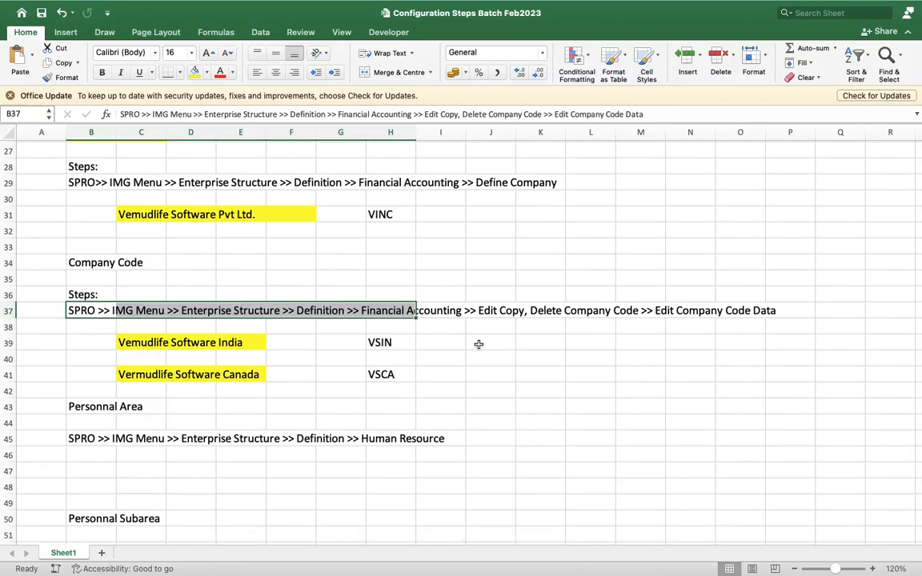
scroll(646, 361, "down", 5)
scroll(646, 361, "down", 3)
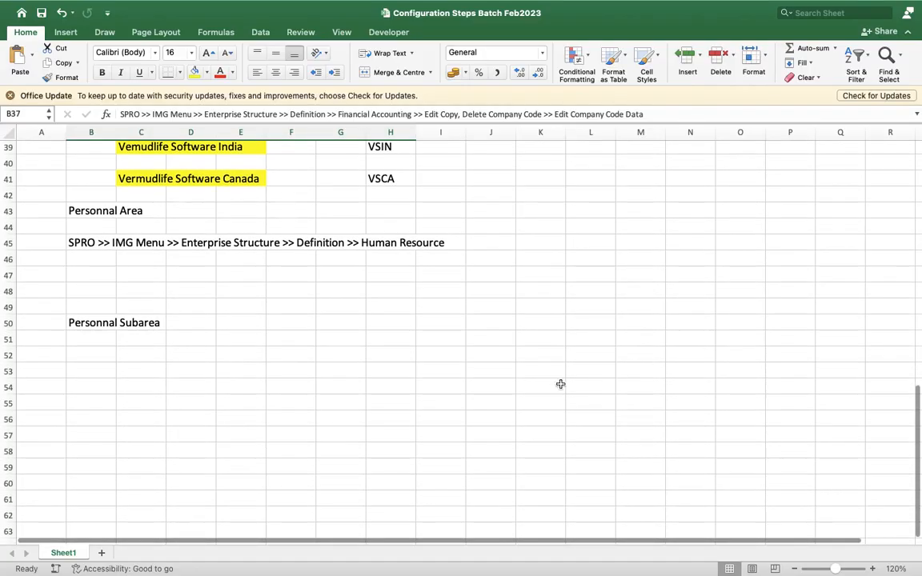
scroll(350, 358, "up", 1)
scroll(348, 357, "up", 1)
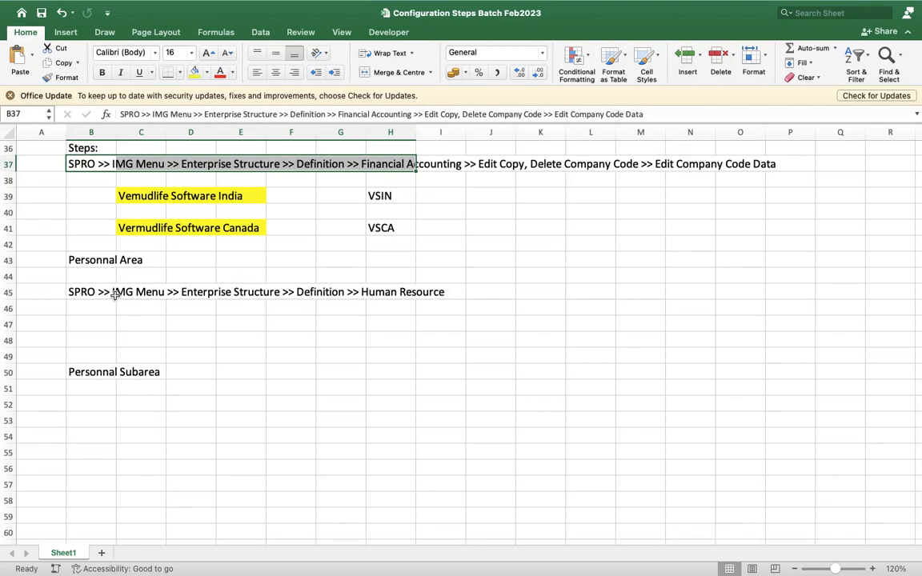
scroll(114, 294, "up", 1)
left_click(88, 319)
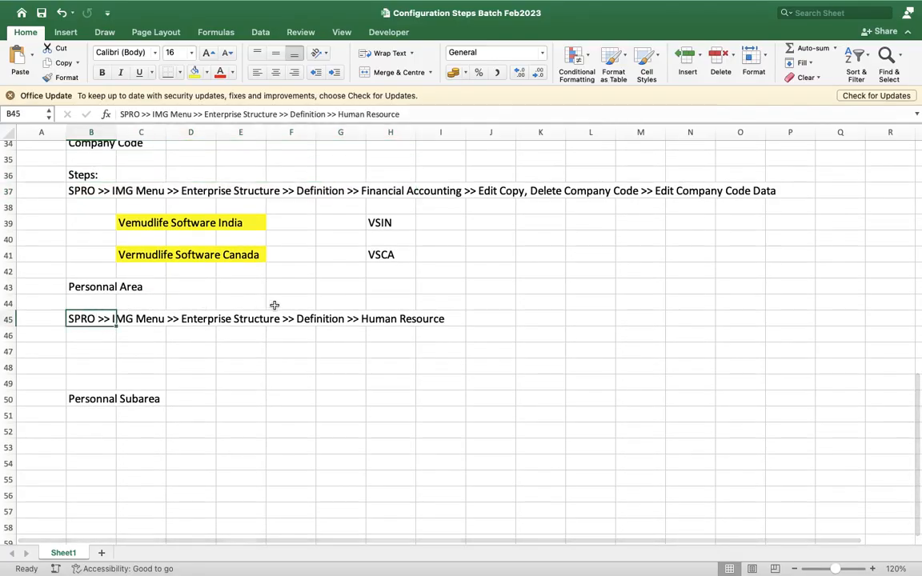
Step: Switch to the SAP window that shows the Display IMG structure
key("ctrl+Left")
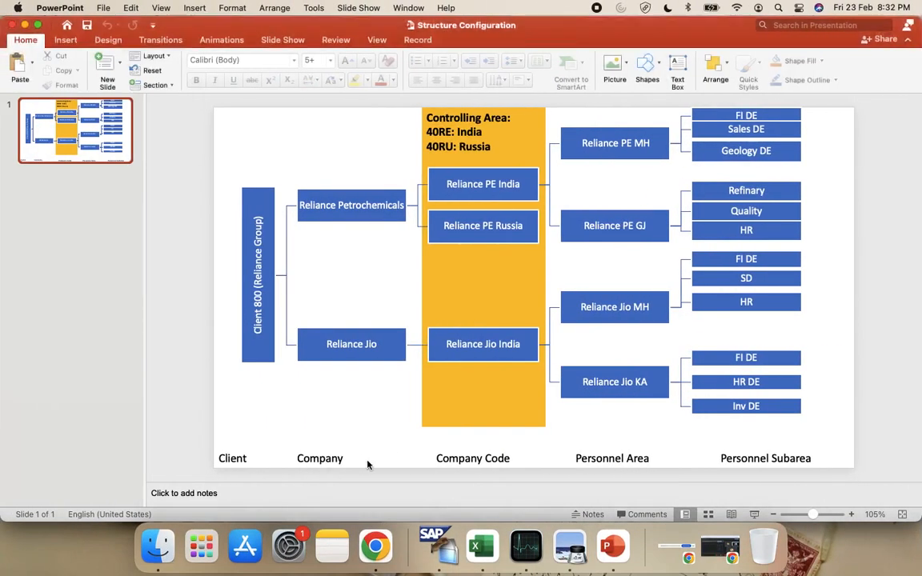
key("ctrl+Up")
key("ctrl+Left")
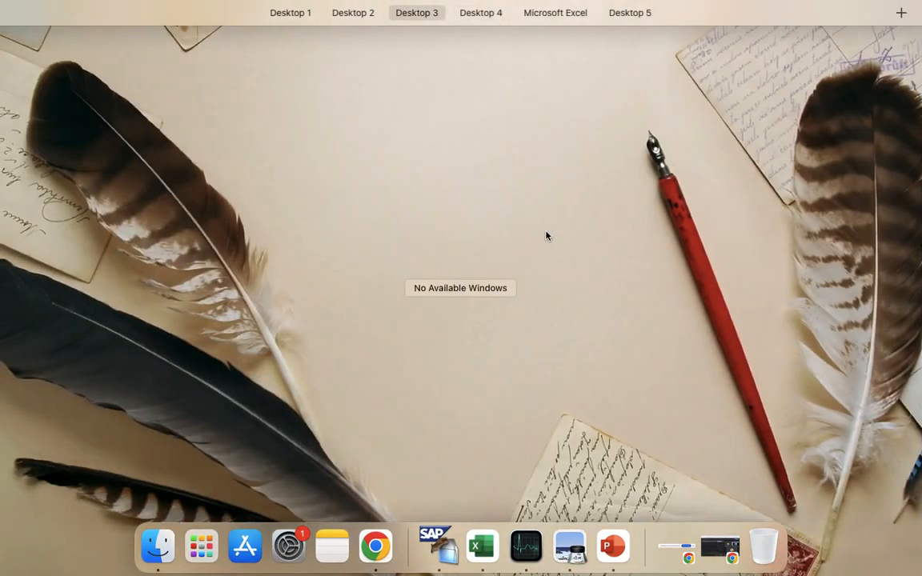
key("ctrl+Right")
key("ctrl+Right")
key("ctrl+Right")
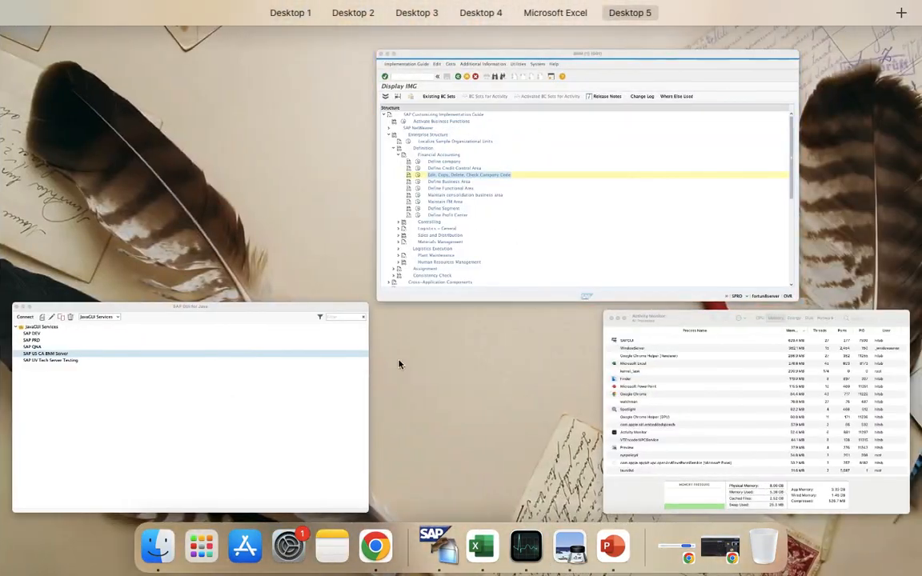
left_click(592, 244)
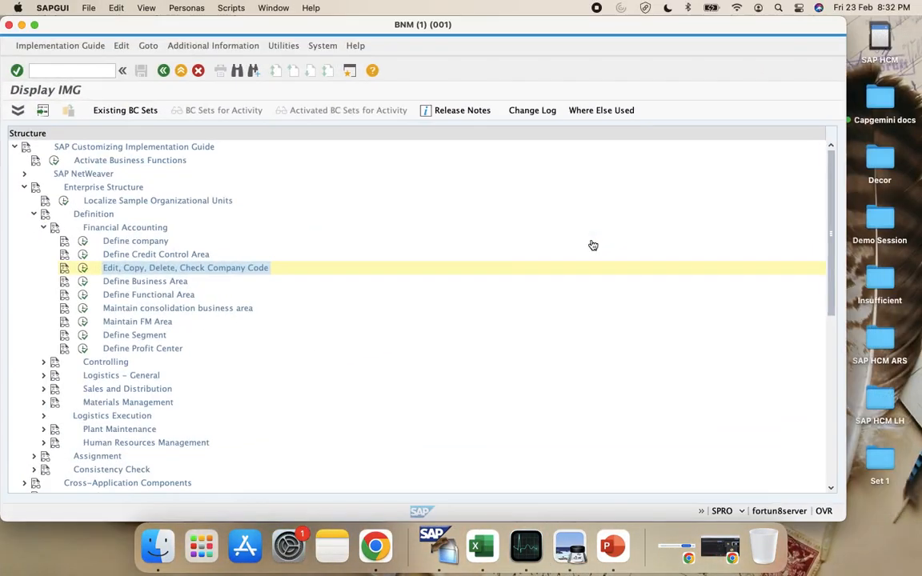
Step: Collapse Financial Accounting and expand Human Resources Management under Enterprise Structure > Definition, and switch back to the Excel worksheet
left_click(33, 214)
left_click(24, 187)
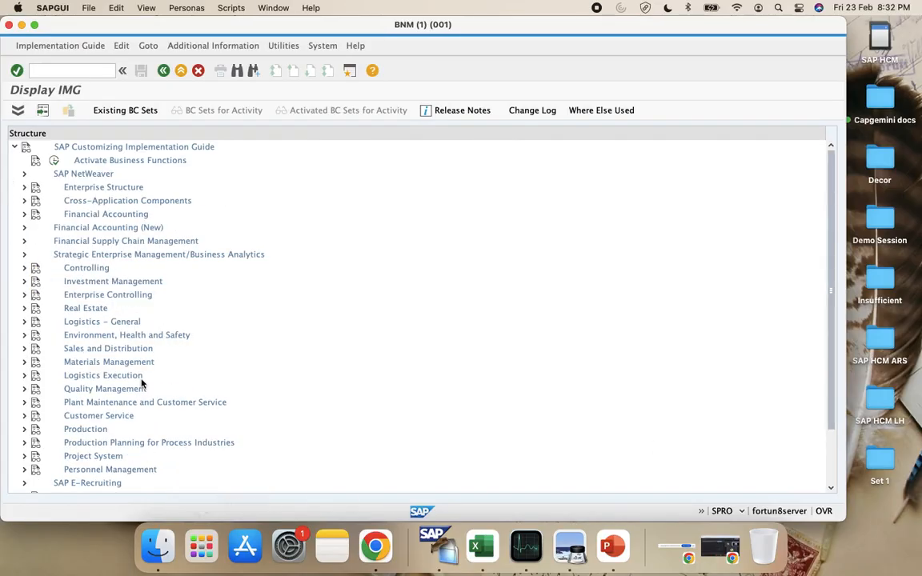
left_click(24, 187)
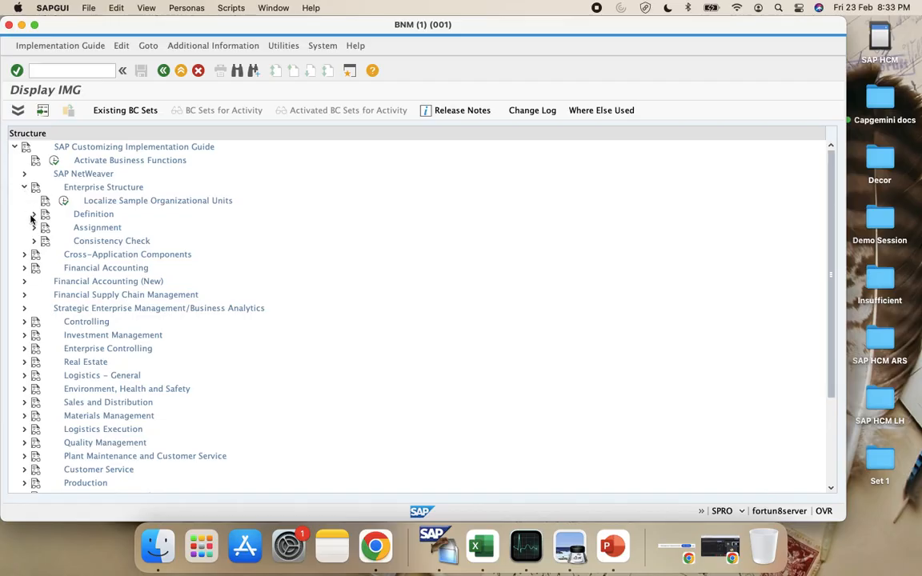
left_click(35, 215)
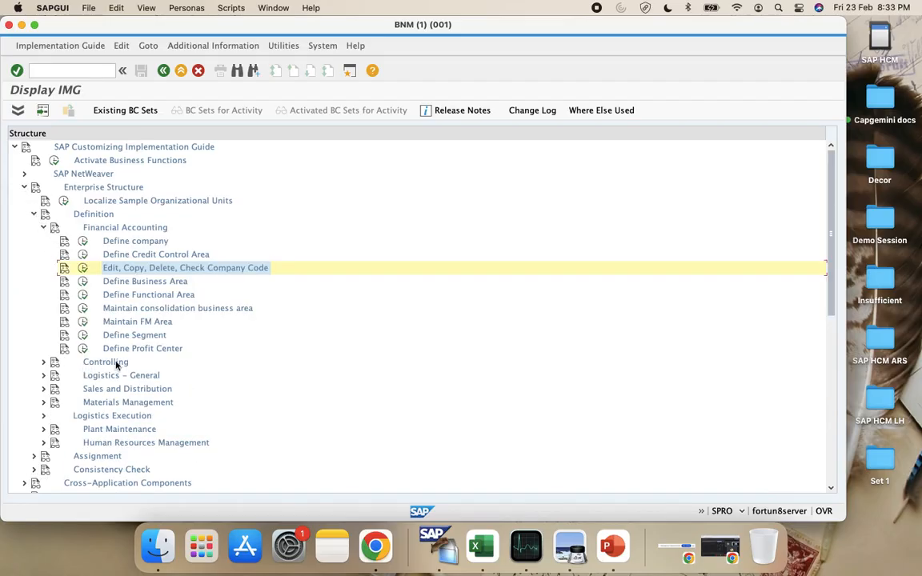
left_click(44, 228)
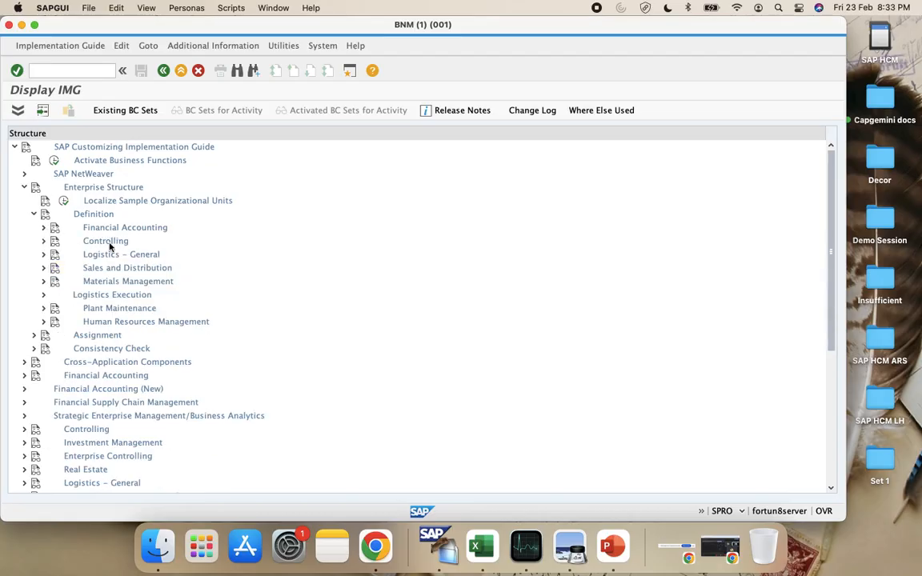
left_click(44, 321)
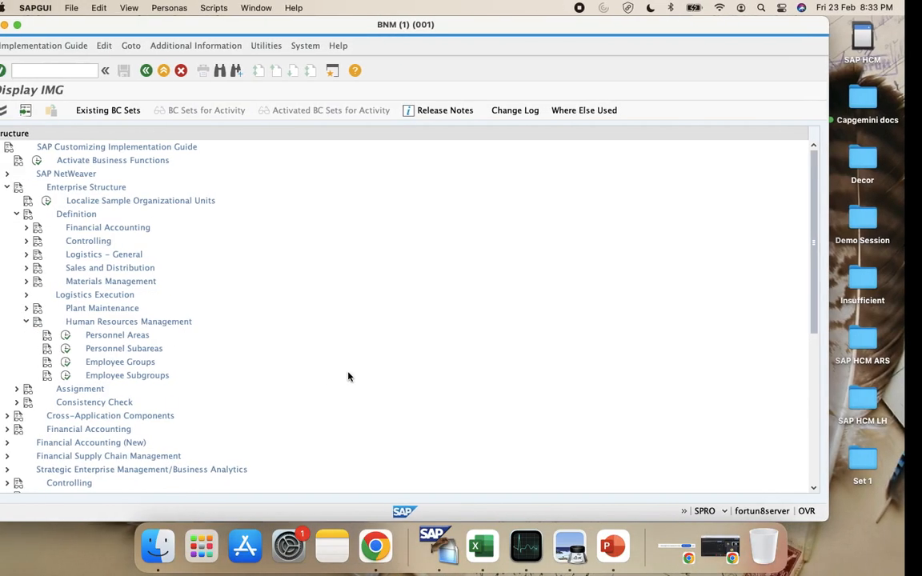
key("ctrl+Left")
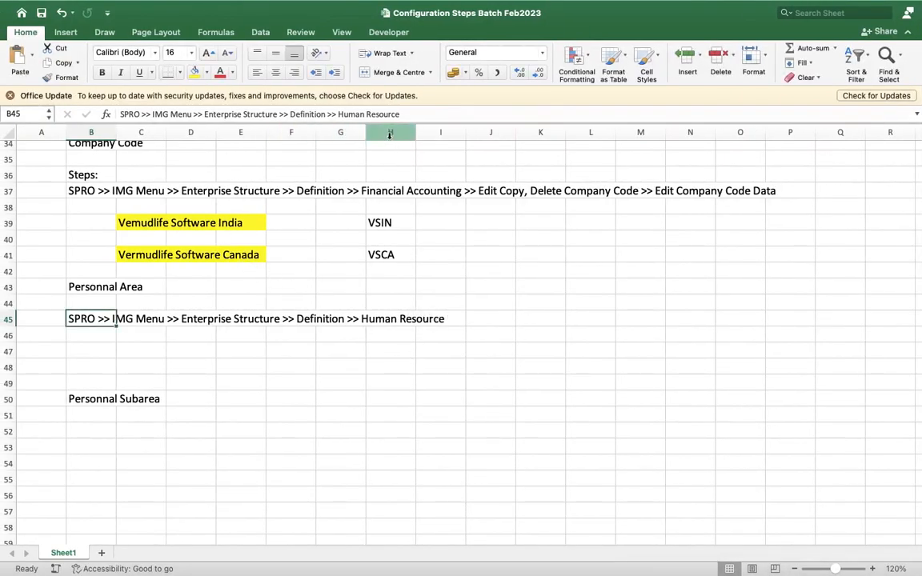
Step: Extend the personnel area path in B45 so it ends with "Human Resource Management >>"
left_click(437, 111)
type("Management >>")
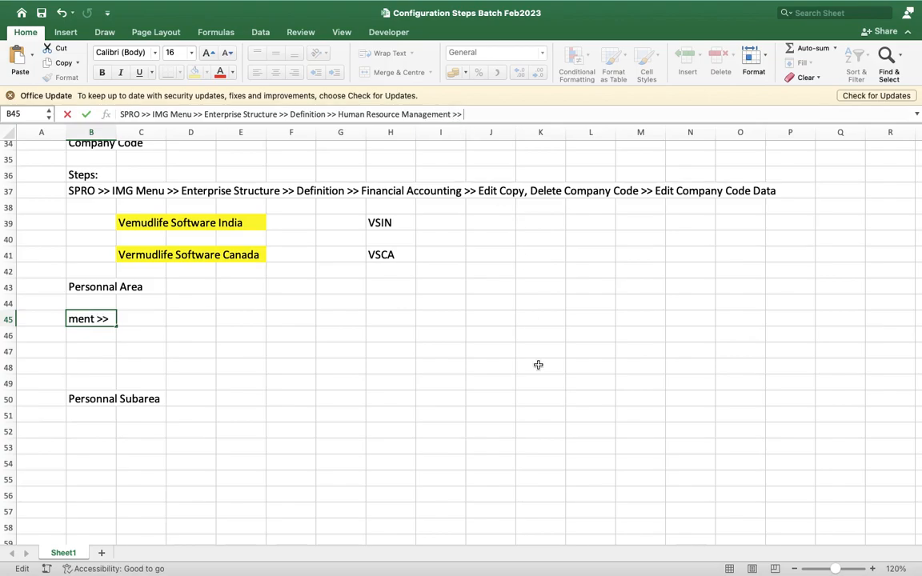
Step: Switch to the SAP window and open the Personnel areas activity under Human Resources Management > Personnel Areas
key("ctrl+Right")
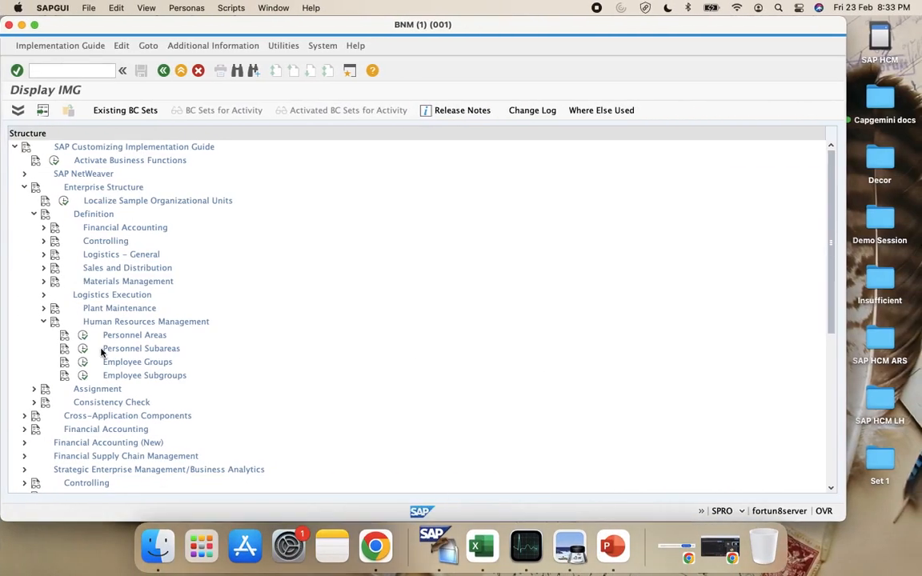
left_click(83, 335)
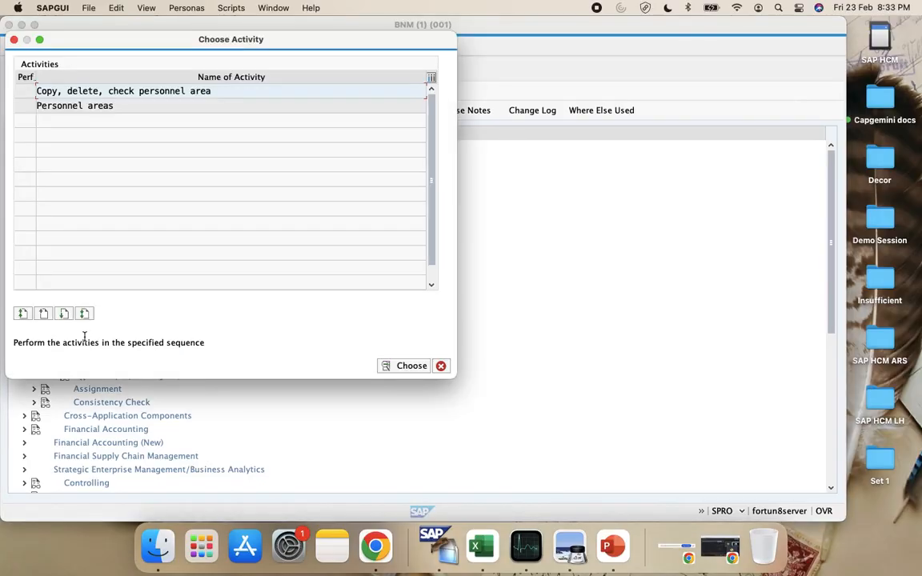
double_click(117, 108)
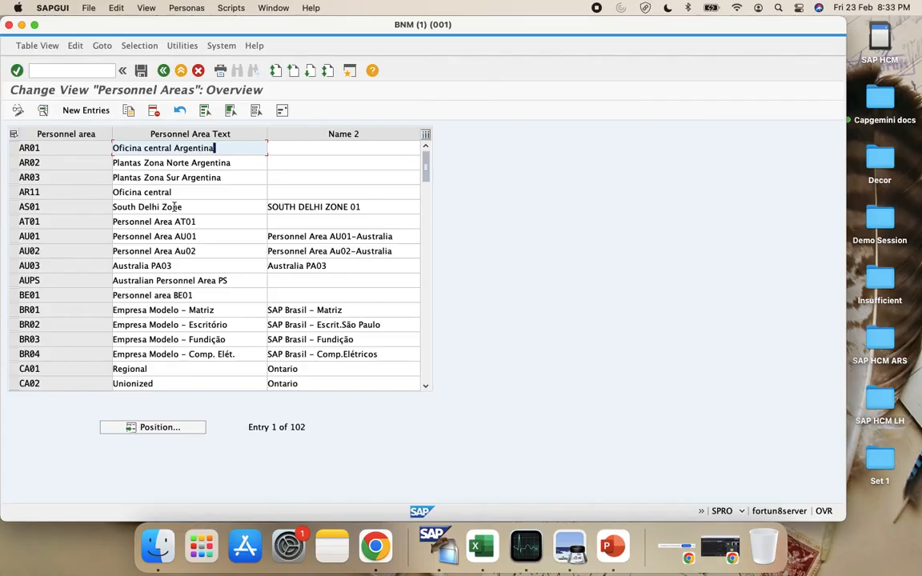
Step: Check the personnel areas in the PowerPoint structure diagram and return to the SAP Personnel Areas overview
left_click(613, 552)
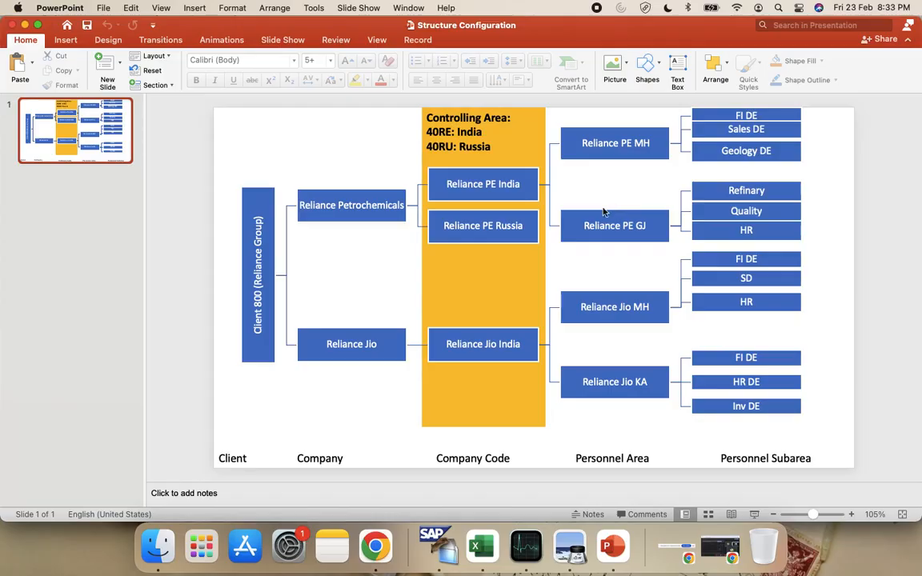
key("ctrl+Left")
key("ctrl+Right")
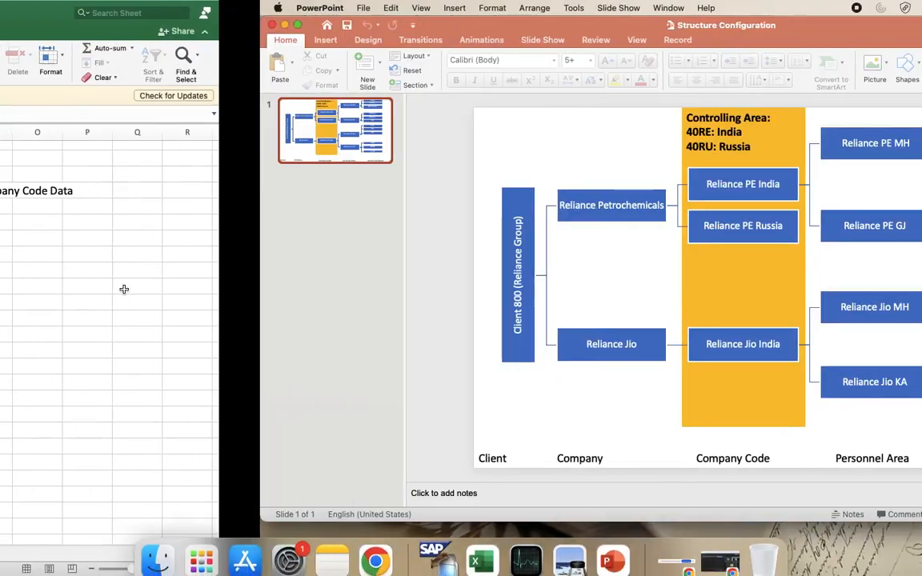
key("ctrl+Right")
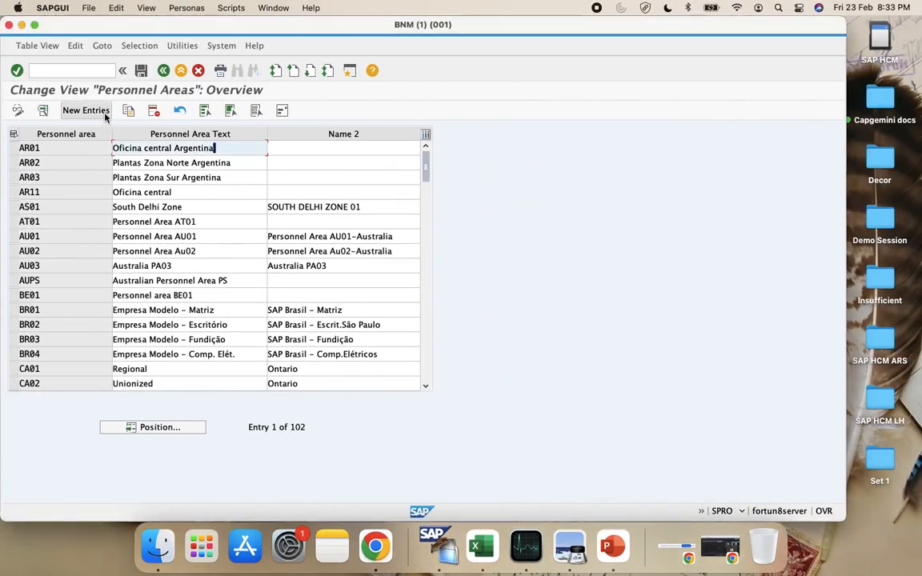
Step: Open a blank new entry for a personnel area and switch to the Excel worksheet
left_click(103, 113)
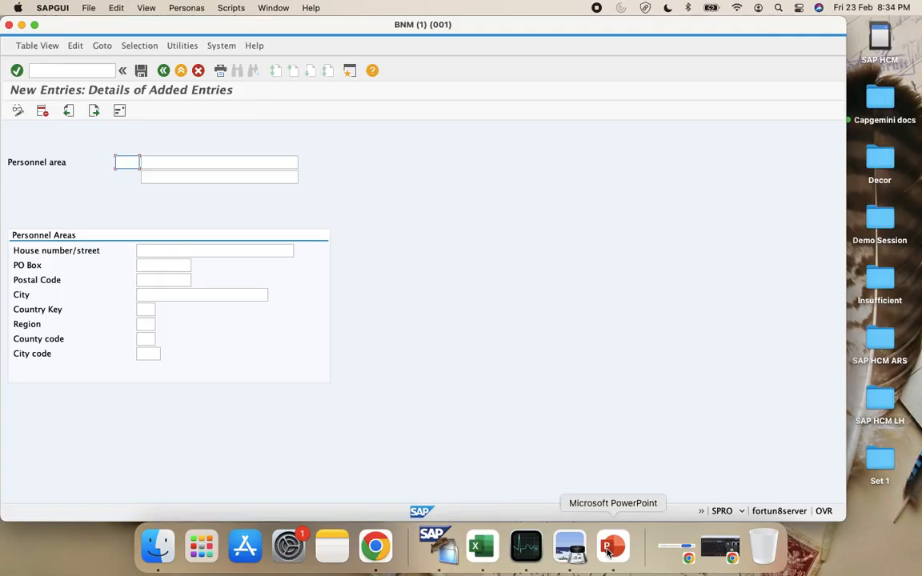
left_click(481, 547)
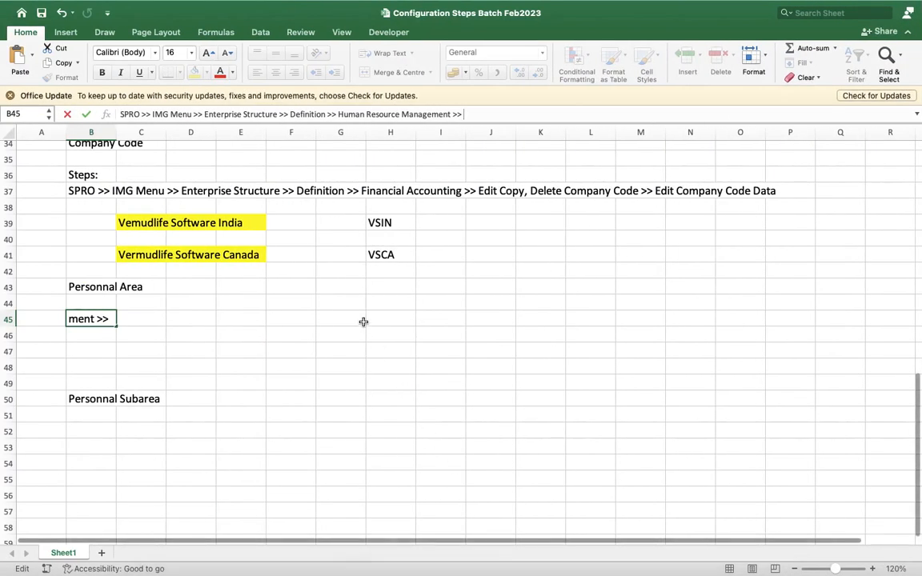
Step: Insert a row at row 47 below the personnel area path and enter VSIN in C47
scroll(262, 332, "up", 2)
left_click(335, 379)
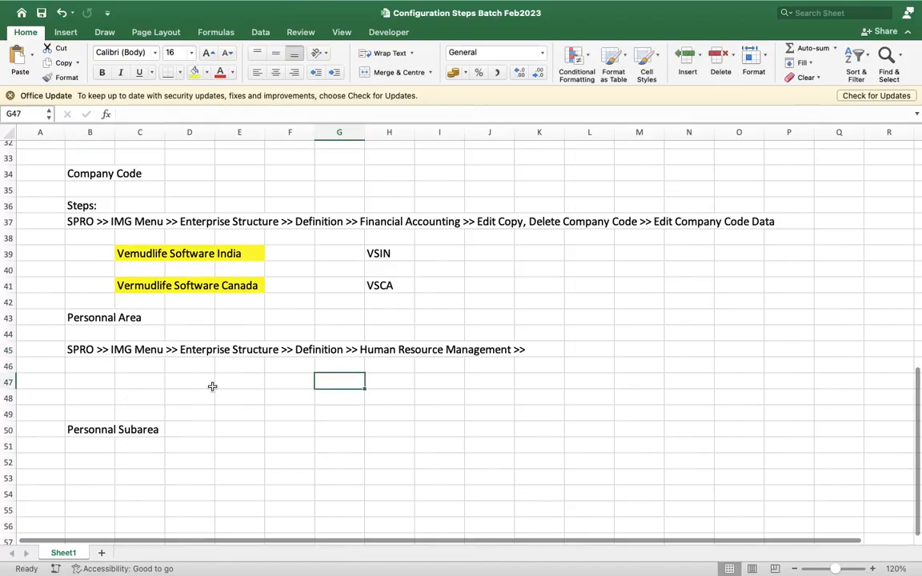
left_click(167, 385)
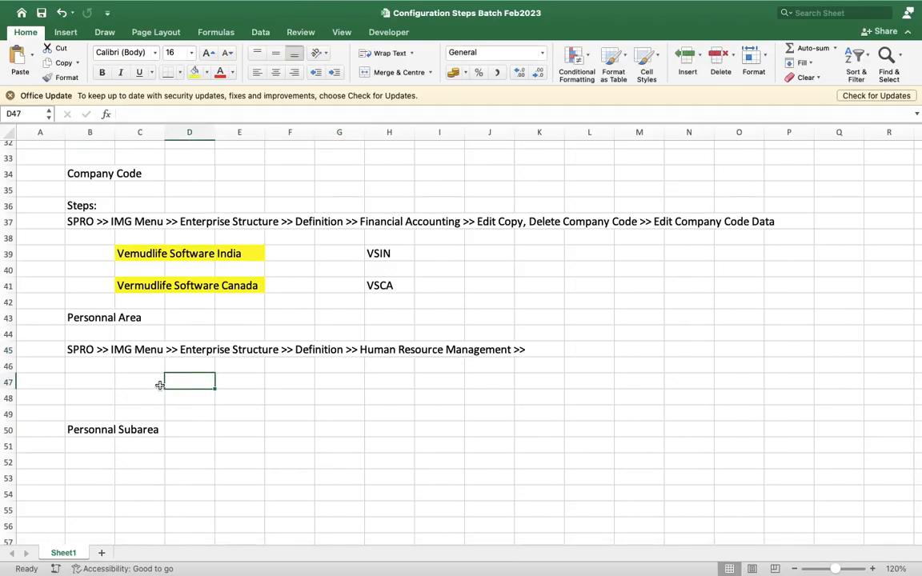
left_click(154, 383)
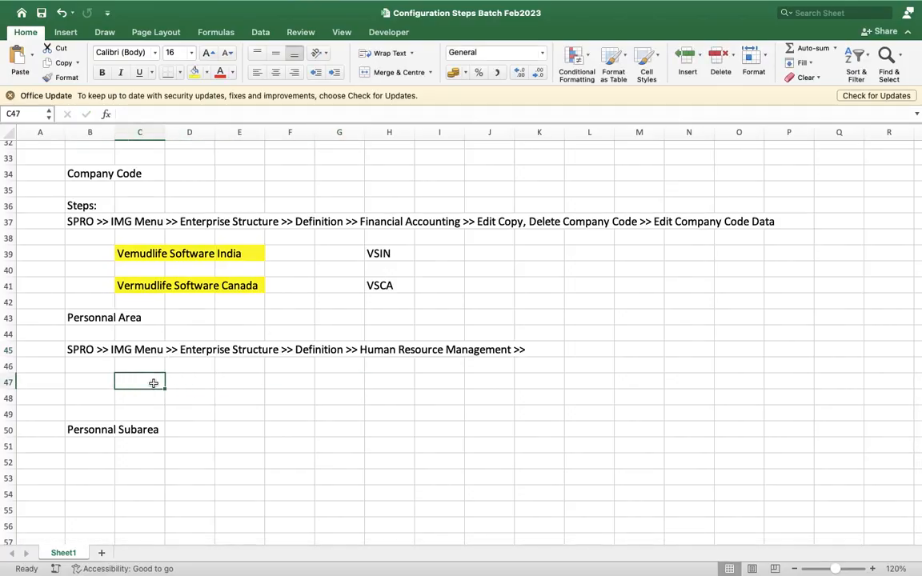
left_click(7, 381)
right_click(6, 381)
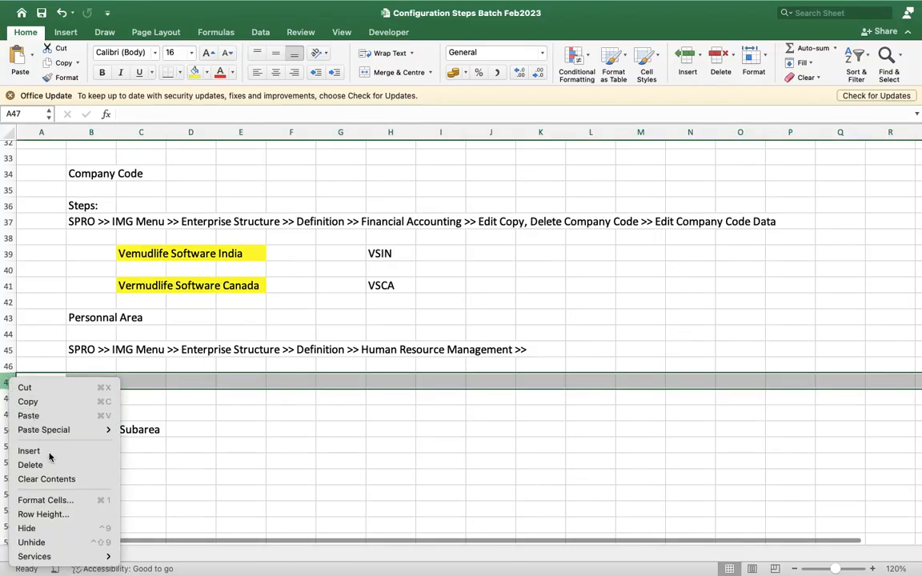
left_click(49, 452)
left_click(134, 375)
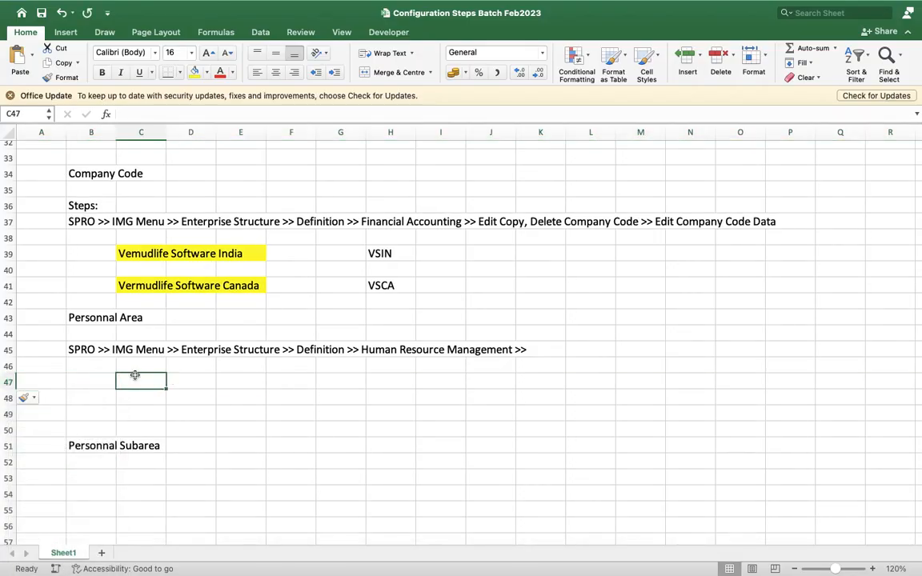
type("VSIN")
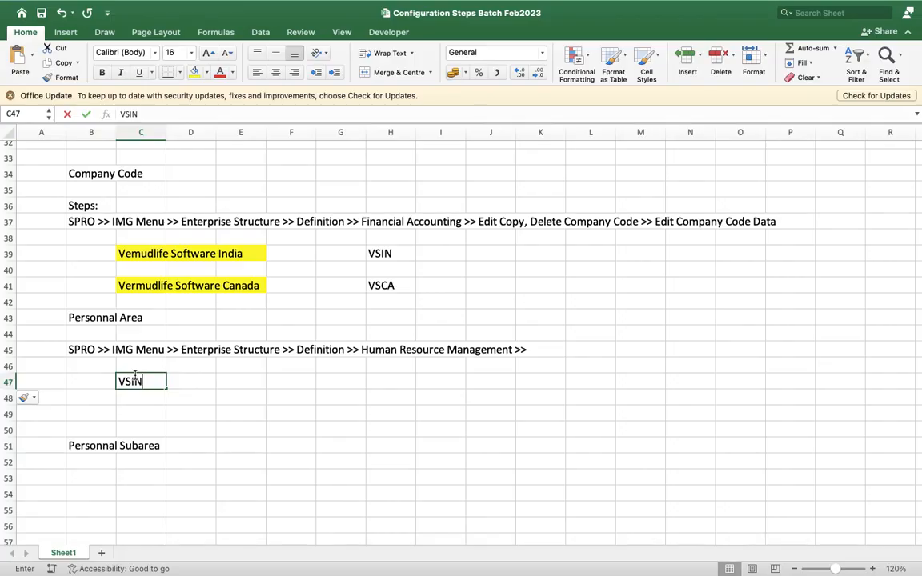
left_click(197, 397)
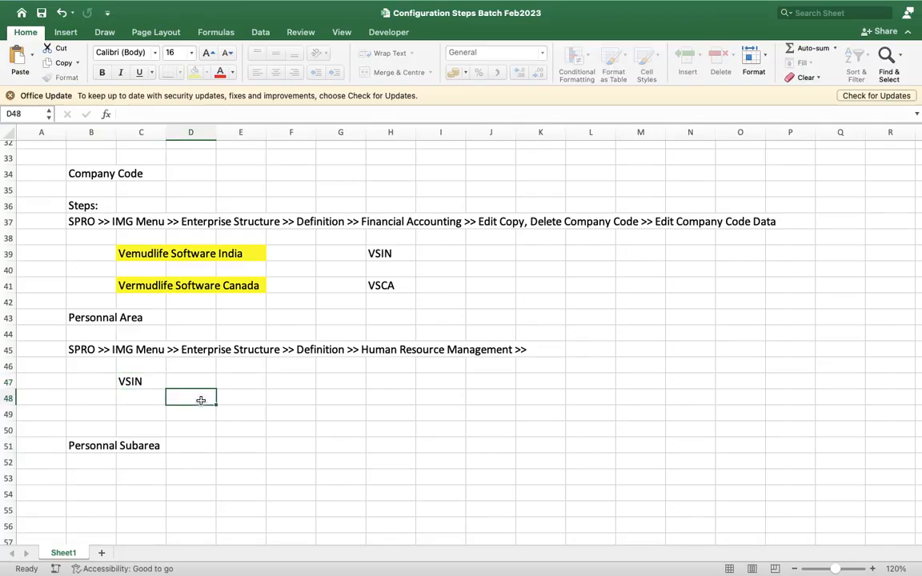
Step: Insert a row at row 48 and enter the personnel area code VSMH in D48
left_click(8, 398)
right_click(8, 398)
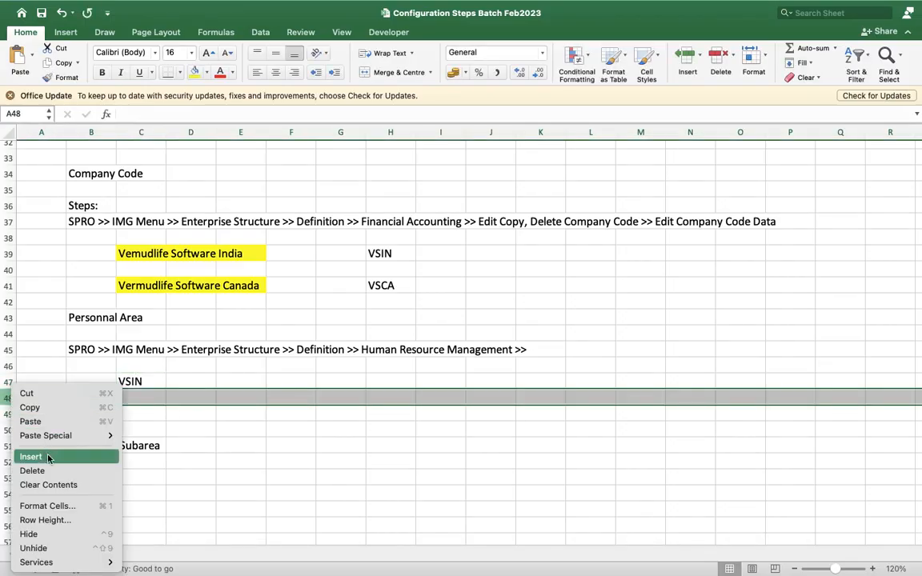
left_click(48, 458)
left_click(195, 393)
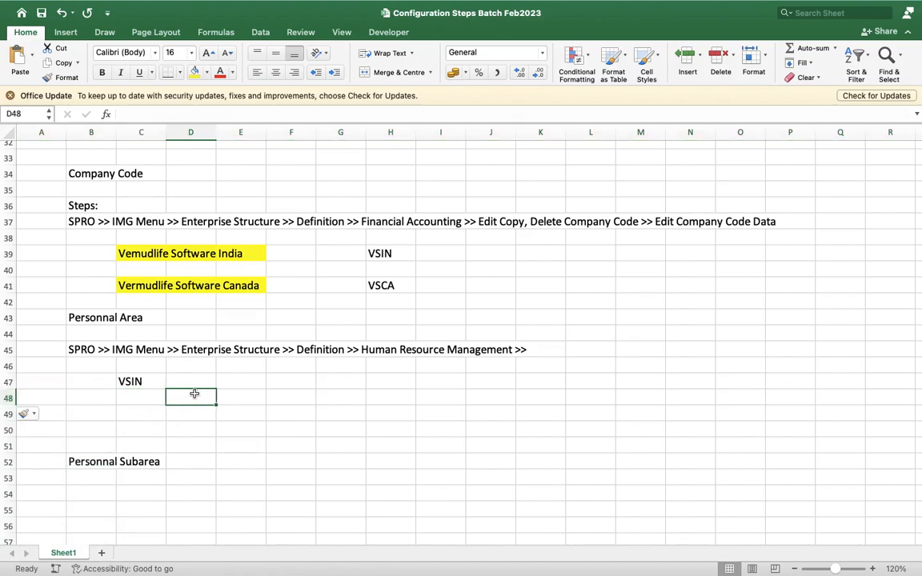
type("VS")
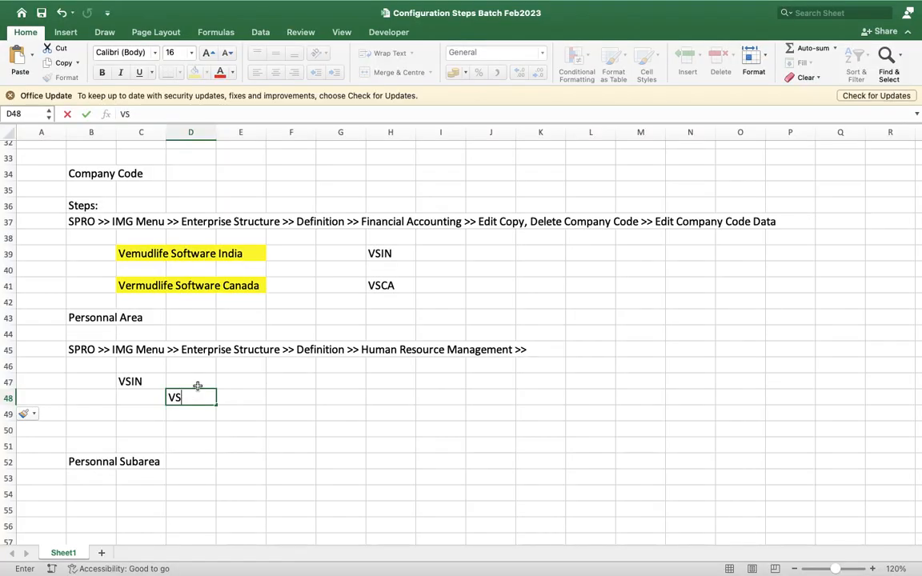
type("MH")
left_click(262, 391)
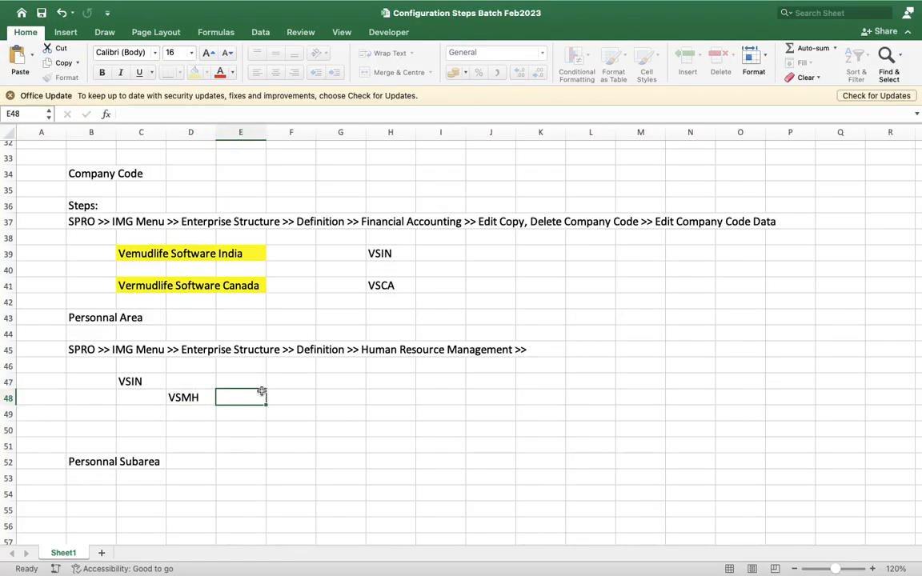
type("M")
key("BackSpace")
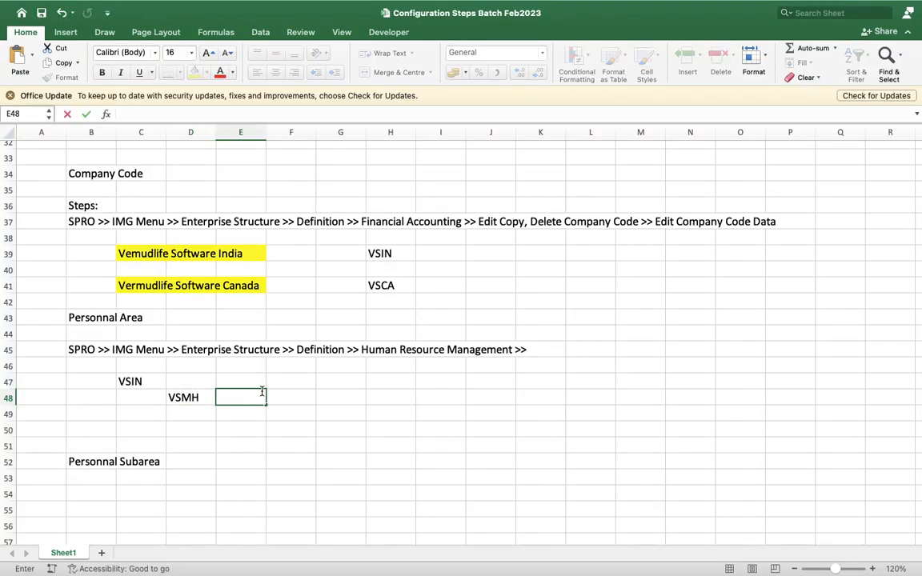
type("VS Mah")
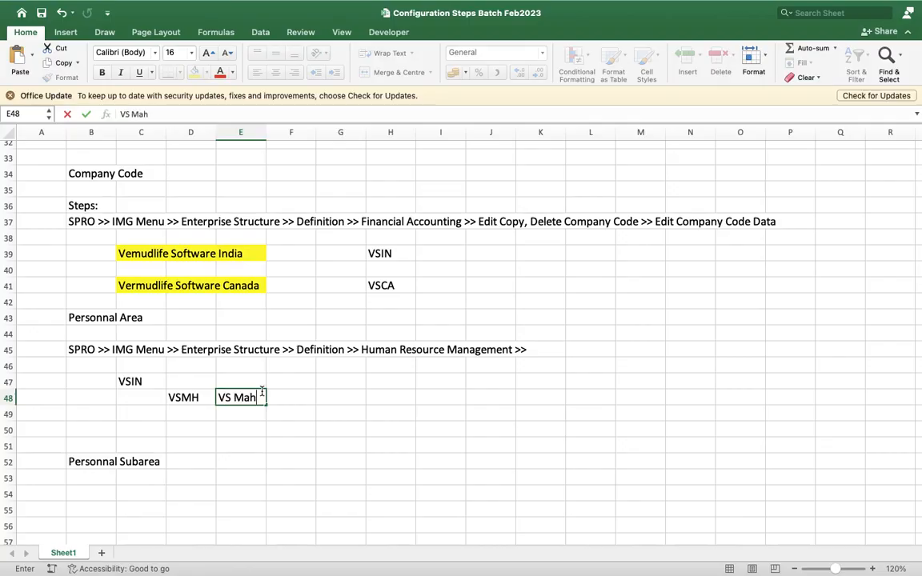
key("BackSpace")
key("BackSpace")
key("BackSpace")
key("BackSpace")
key("BackSpace")
key("BackSpace")
key("BackSpace")
key("BackSpace")
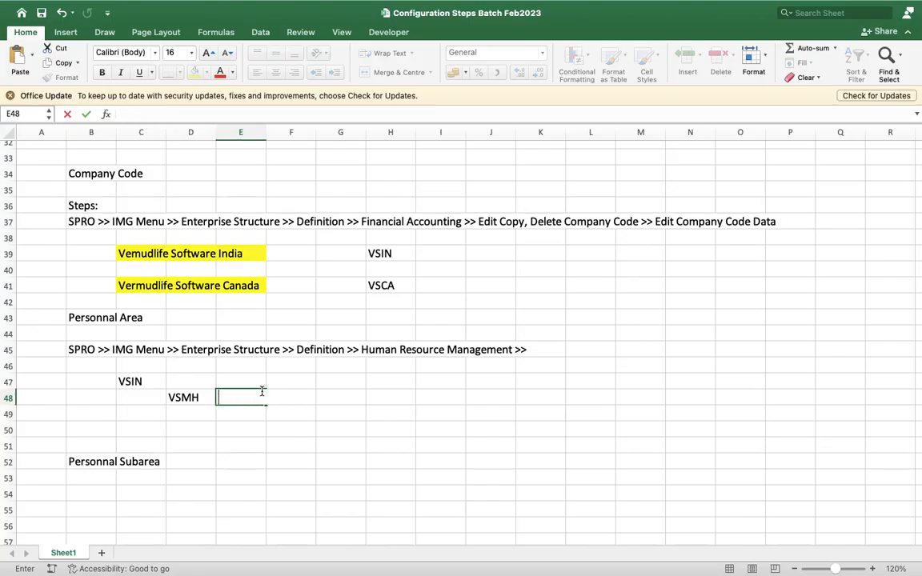
Step: Copy the company name Vemudlife Software India from C39 into E48 beside VSMH
left_click(132, 255)
key("super+c")
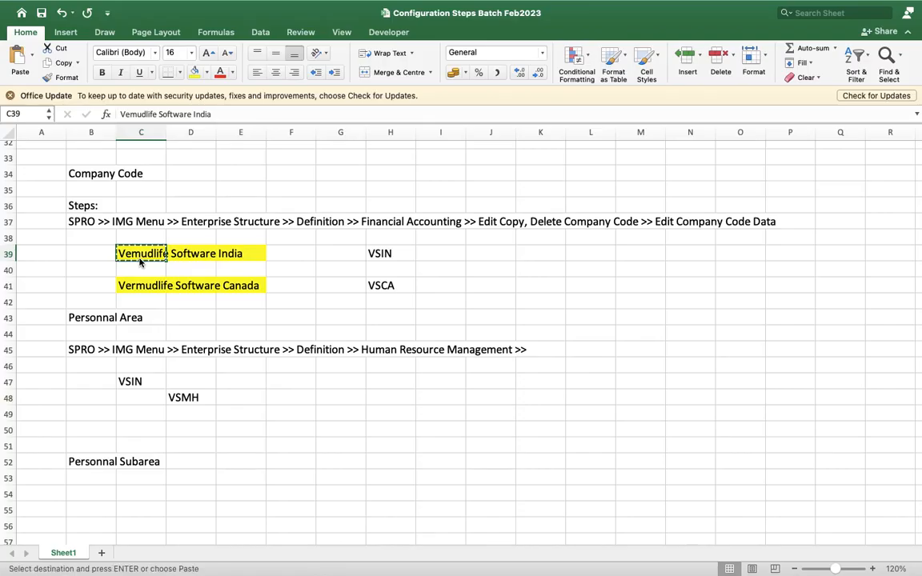
left_click(242, 392)
key("super+v")
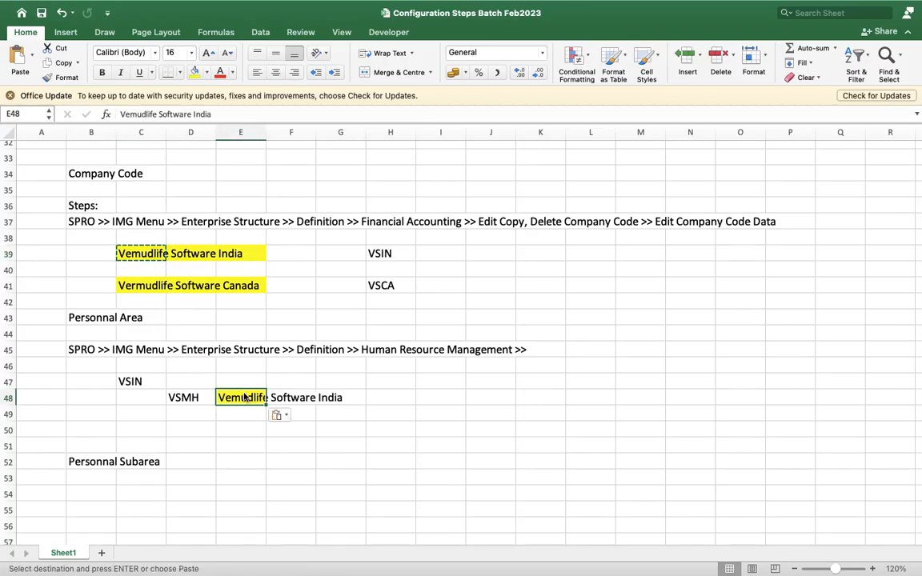
Step: Enter the personnel area codes VSGJ in D49 and VSKA in D50
left_click(202, 413)
type("V")
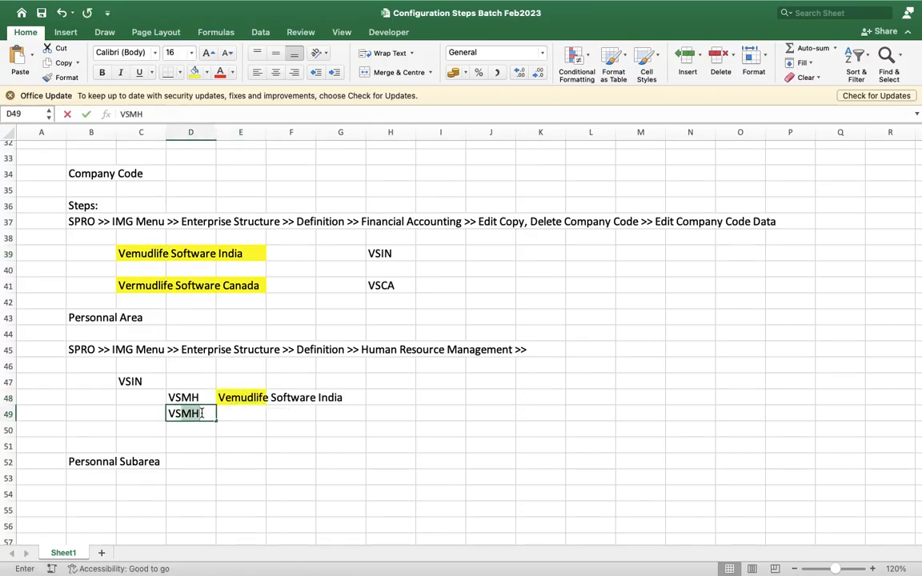
type("SGJ")
left_click(210, 427)
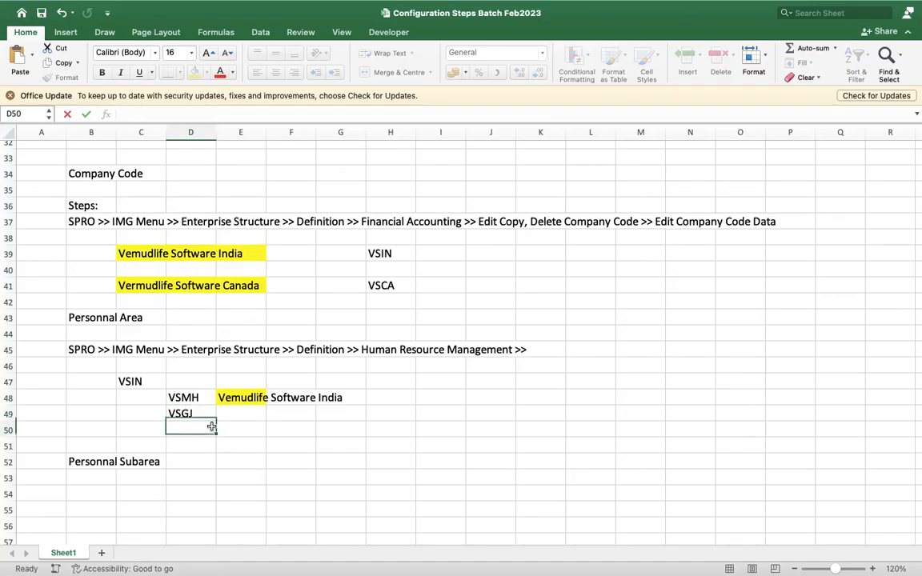
type("VSKA")
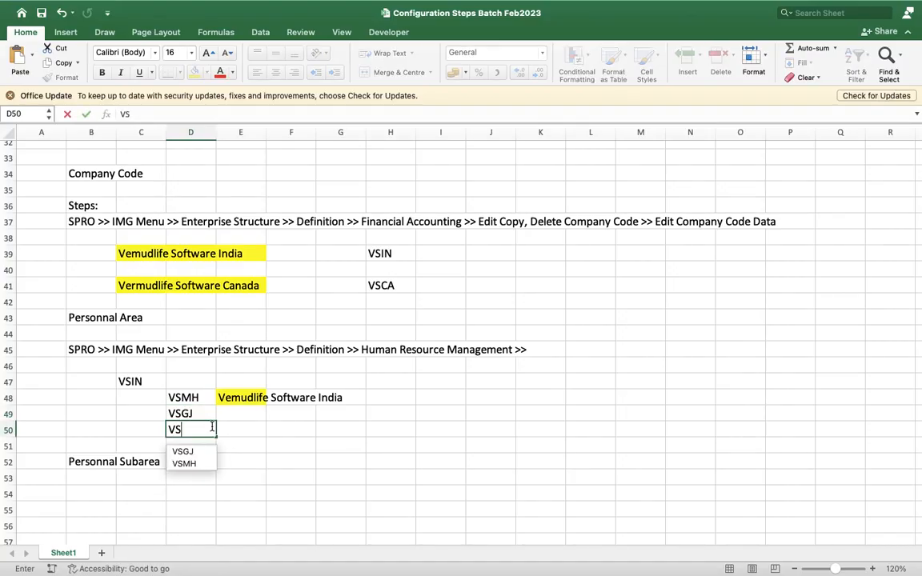
Step: Copy the name in E48 into E49 and E50 beside VSGJ and VSKA
left_click(239, 398)
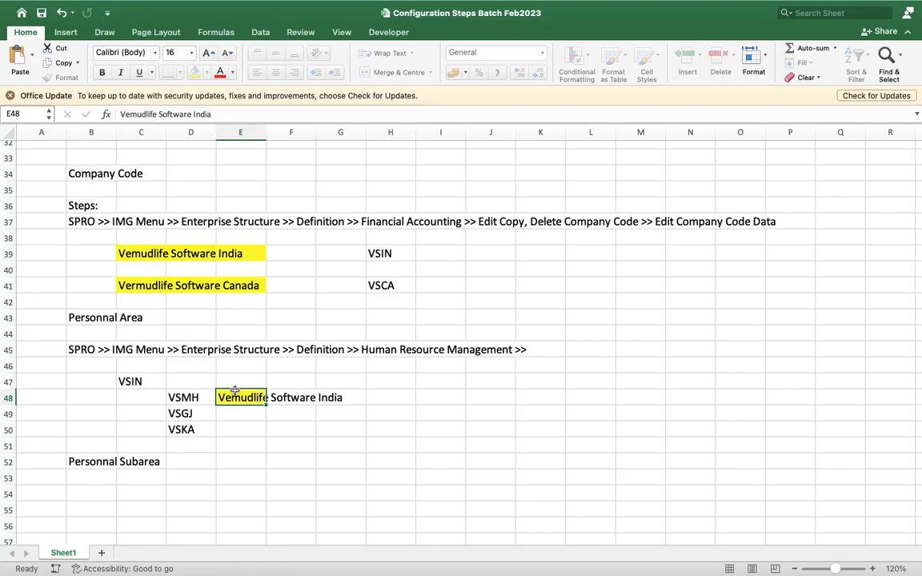
key("super+c")
left_click(245, 413)
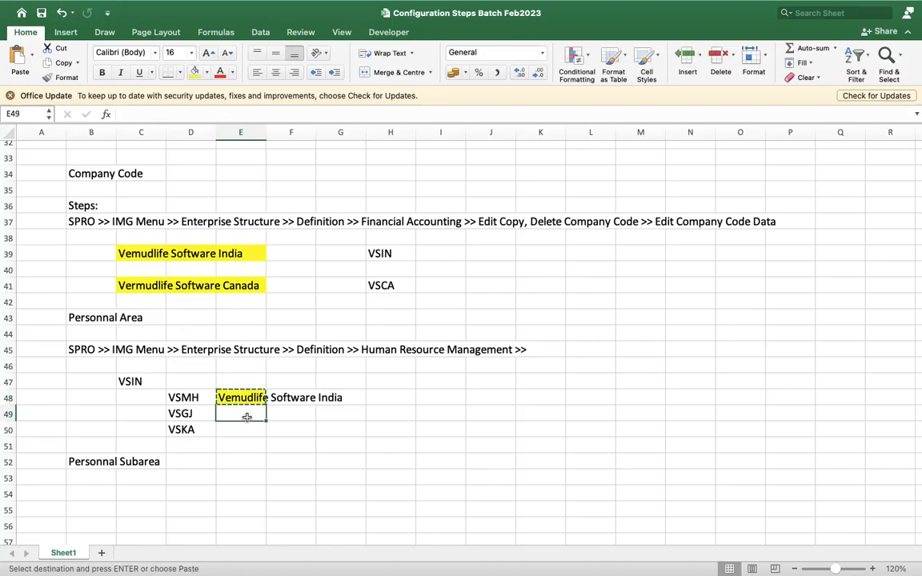
key("super+v")
left_click(243, 429)
key("super+v")
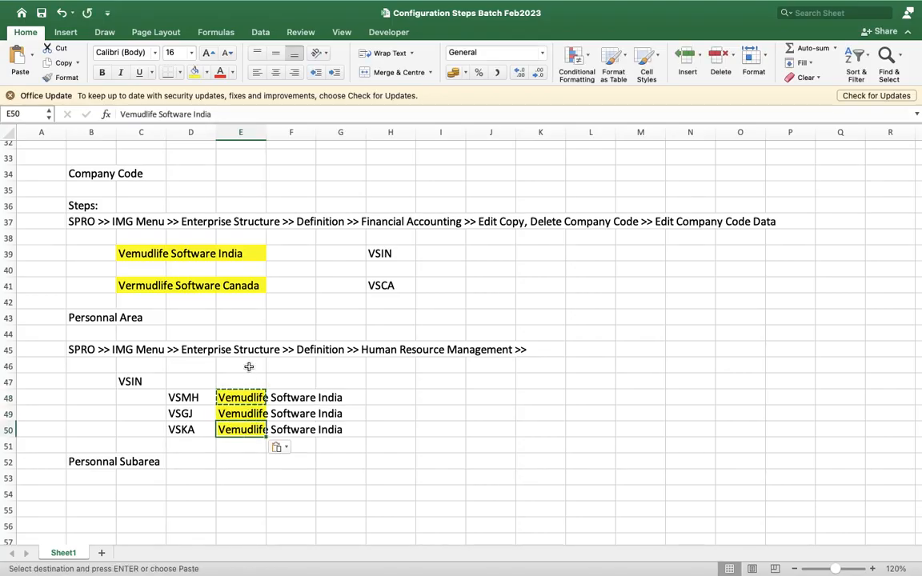
Step: Change the VSMH name in E48 to Vemudlife Software Maharashtra
left_click(253, 394)
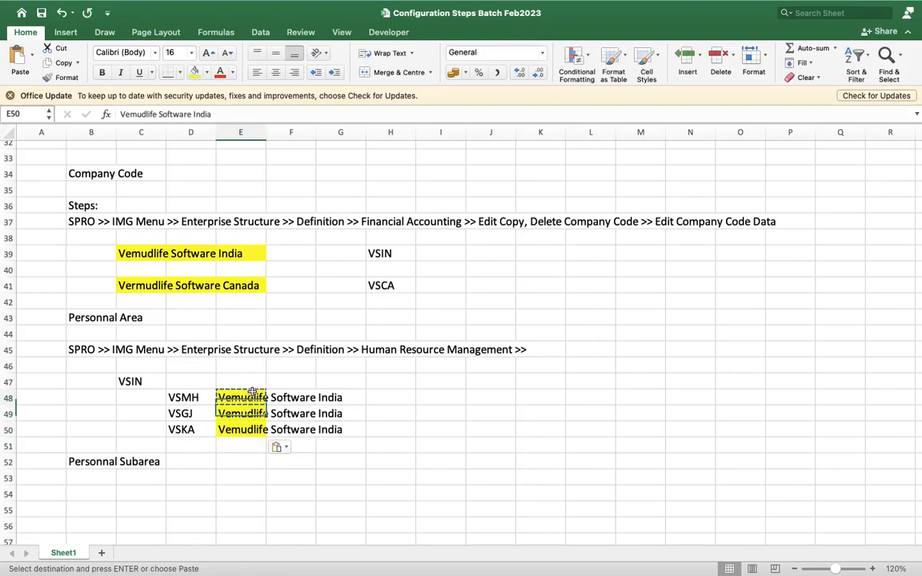
left_click(231, 114)
key("shift+Left")
key("shift+Left")
key("shift+Left")
key("shift+Left")
key("shift+Left")
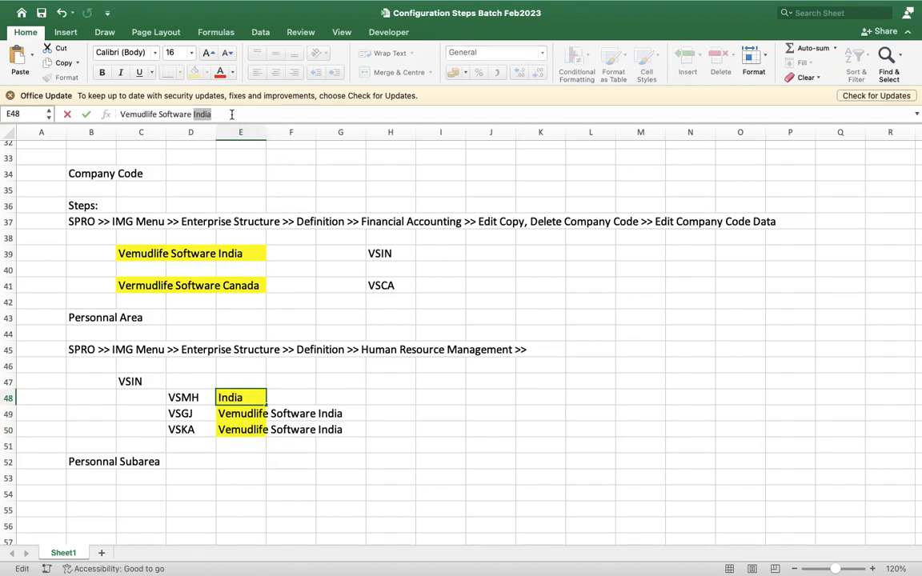
type("Maharash")
type("tra")
key("Return")
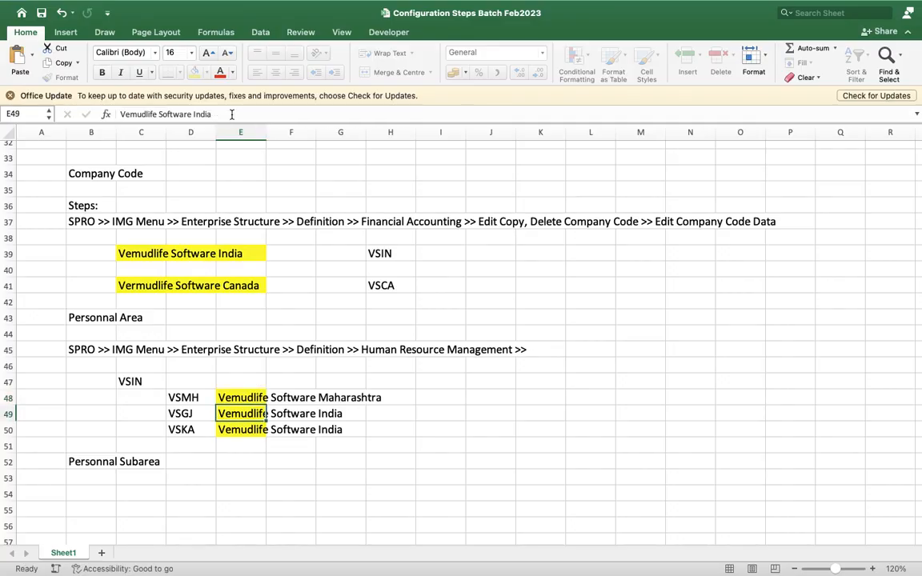
Step: Change the VSGJ name in E49 to Vemudlife Software Gujrat
left_click(236, 114)
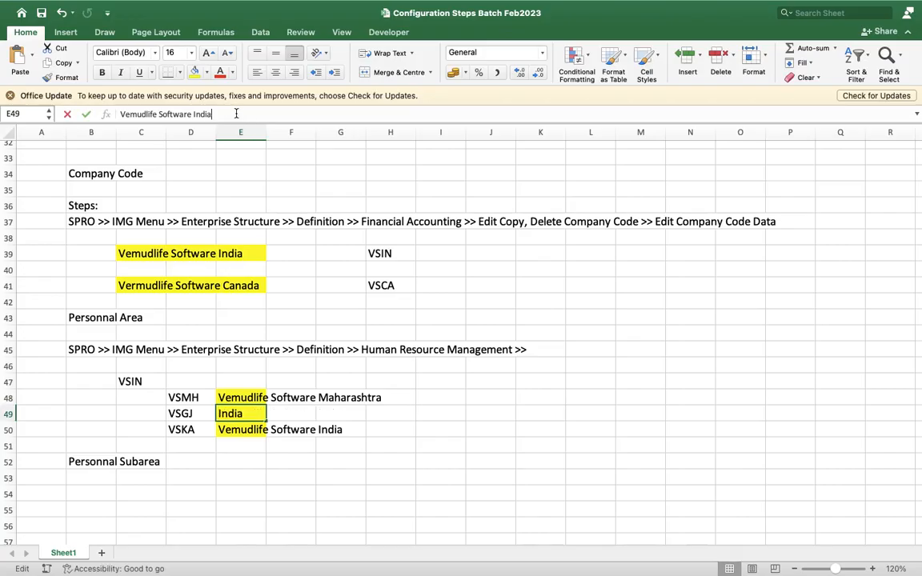
key("BackSpace")
key("BackSpace")
key("BackSpace")
key("BackSpace")
key("BackSpace")
type("Guj")
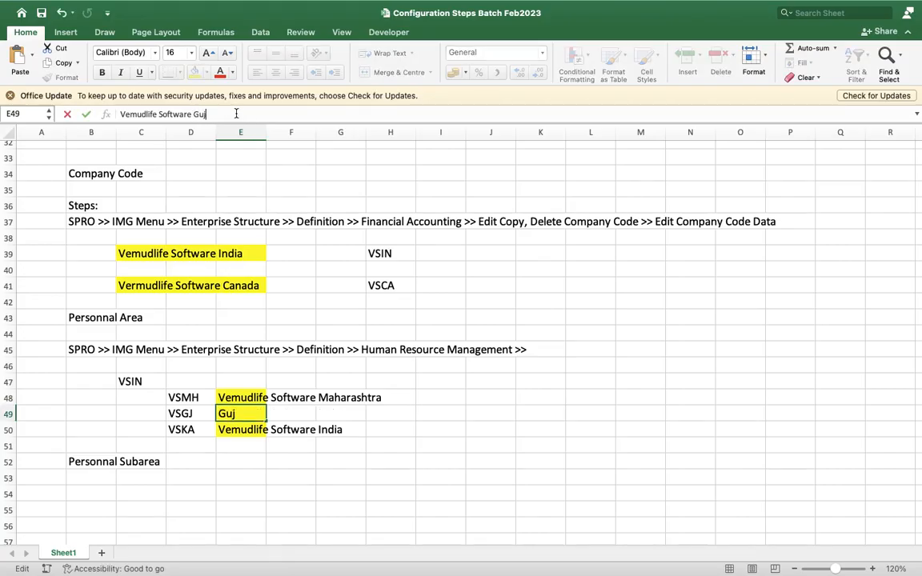
type("rat")
key("Return")
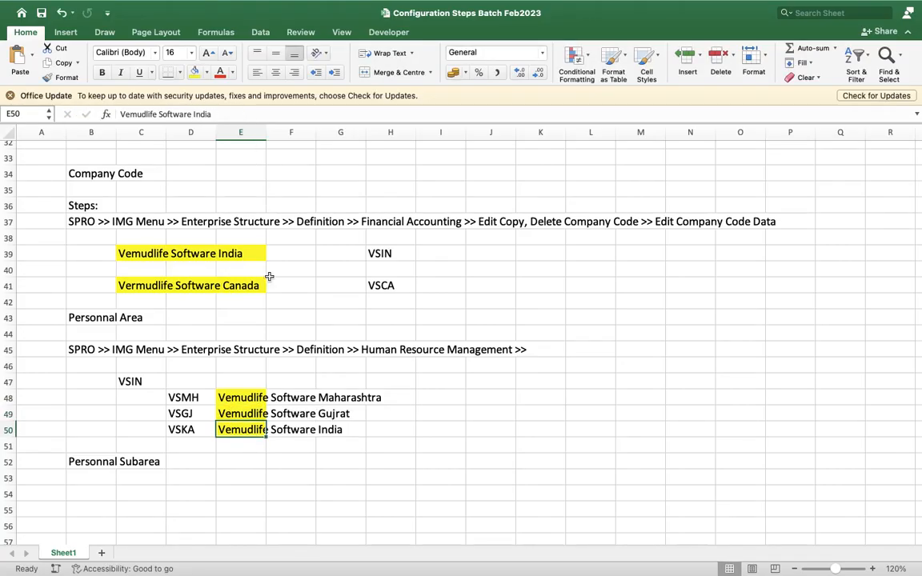
Step: Change the VSKA name in E50 to Vemudlife Software Karnataka
left_click(224, 117)
key("BackSpace")
key("BackSpace")
key("BackSpace")
key("BackSpace")
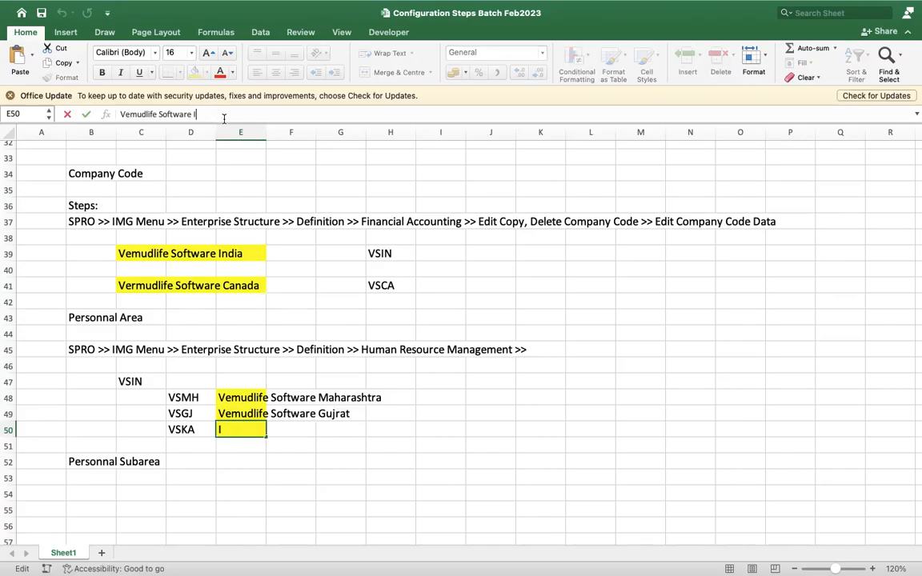
key("BackSpace")
type("Karnataka")
key("Return")
left_click(509, 459)
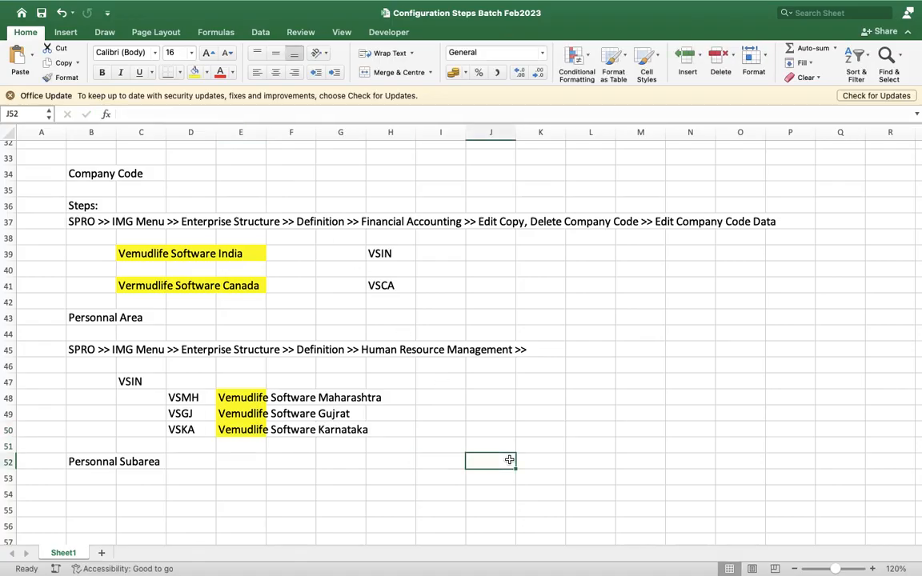
Step: Fill the range E48:H50 with the three personnel area names in yellow
left_click(189, 397)
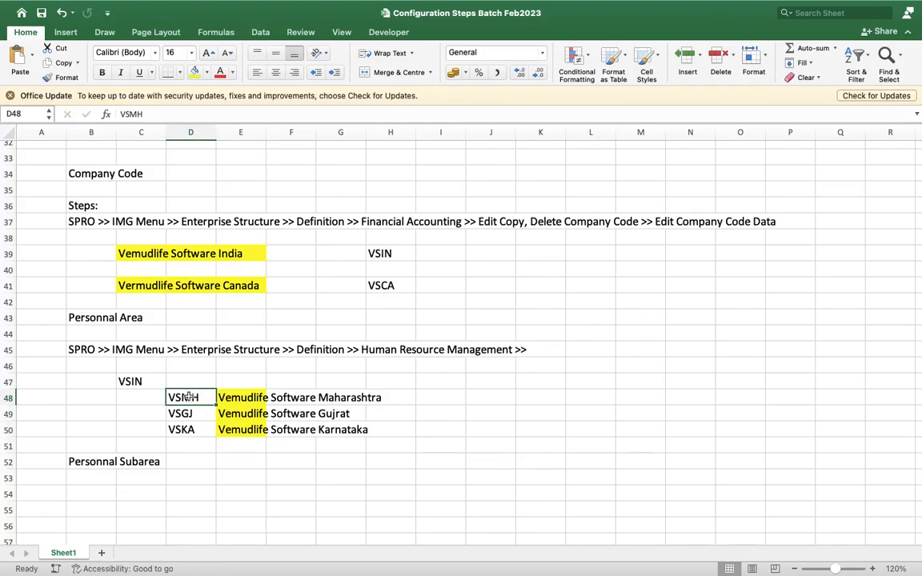
key("shift+Right")
key("shift+Right")
key("Right")
key("shift+Right")
key("shift+Right")
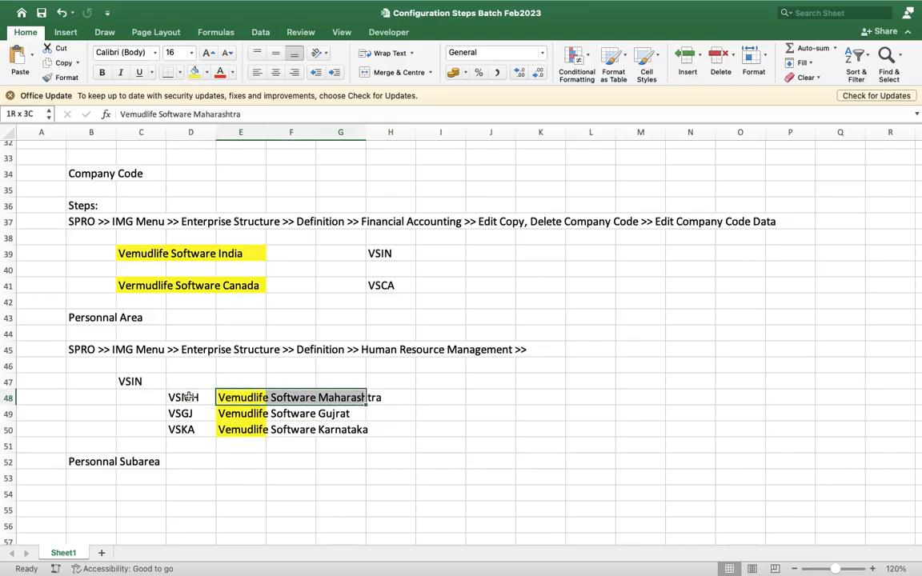
key("shift+Right")
key("shift+Down")
key("shift+Down")
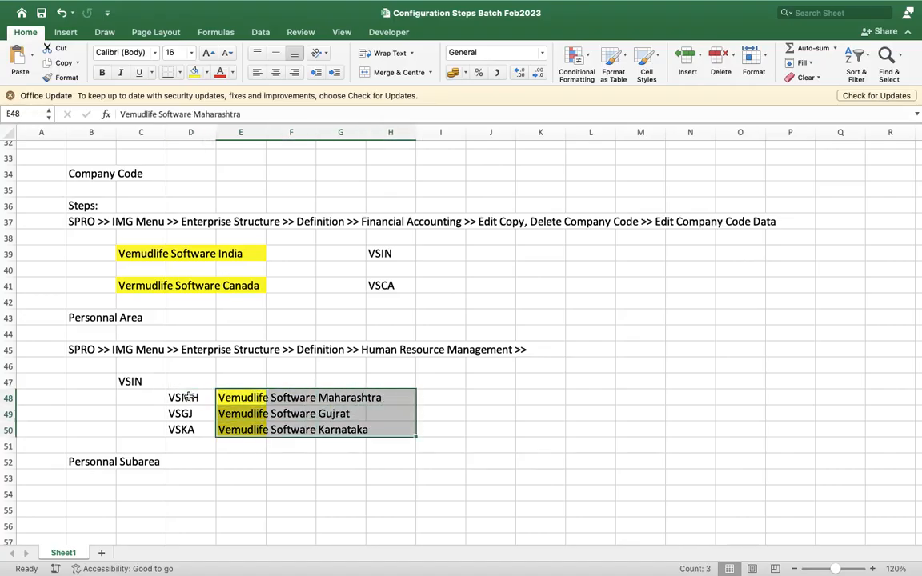
left_click(195, 72)
left_click(478, 395)
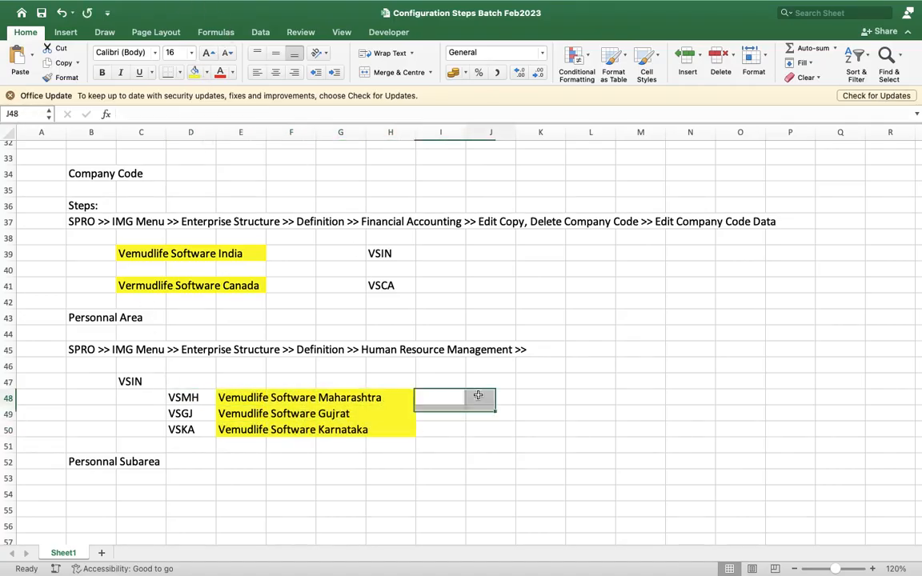
Step: Switch to SAP and enter VSMH as the personnel area code of the new entry
left_click(185, 393)
key("shift+Down")
key("shift+Down")
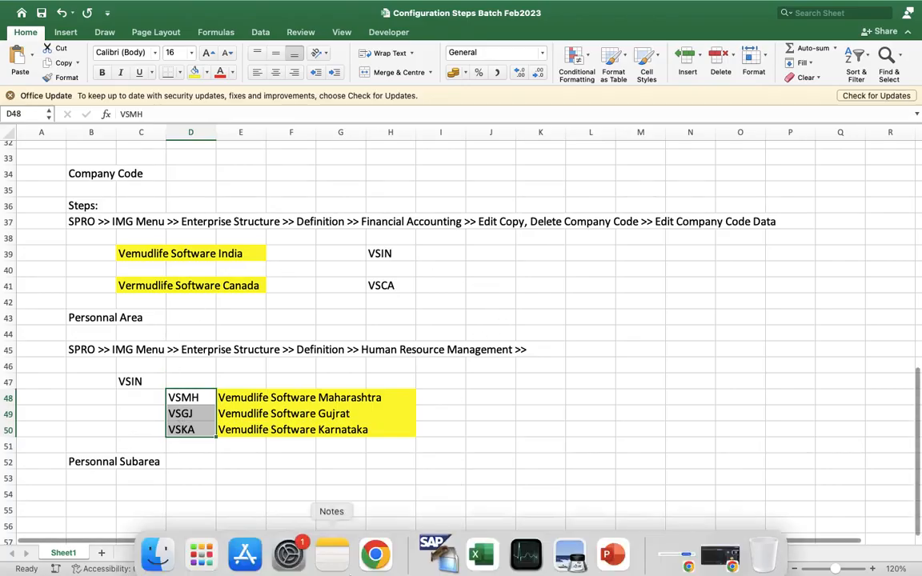
left_click(432, 546)
key("ctrl+Left")
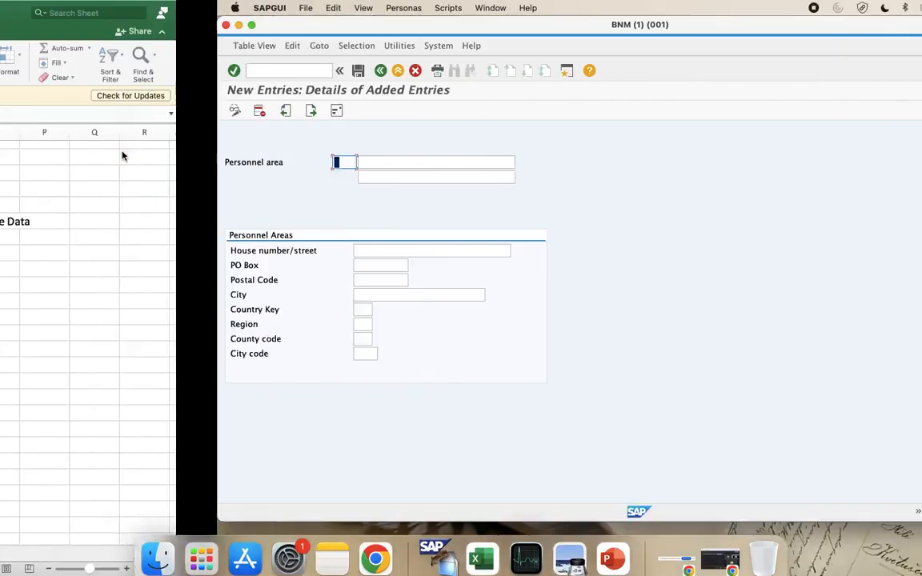
key("ctrl+Right")
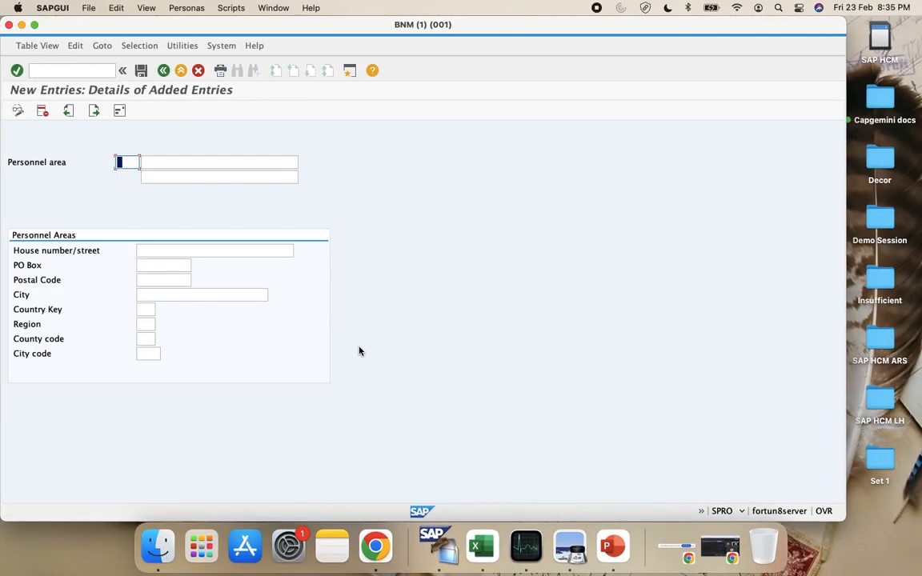
type("VSMH")
Step: Copy Vemudlife Software Maharashtra from E48 in Excel into the VSMH personnel area name in SAP
key("ctrl+Left")
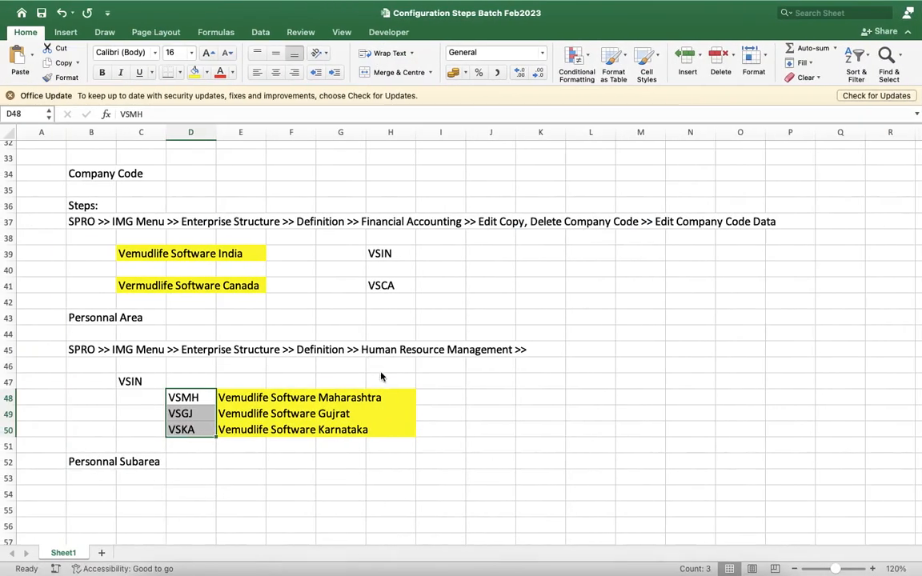
left_click(244, 398)
left_click(257, 111)
key("super+a")
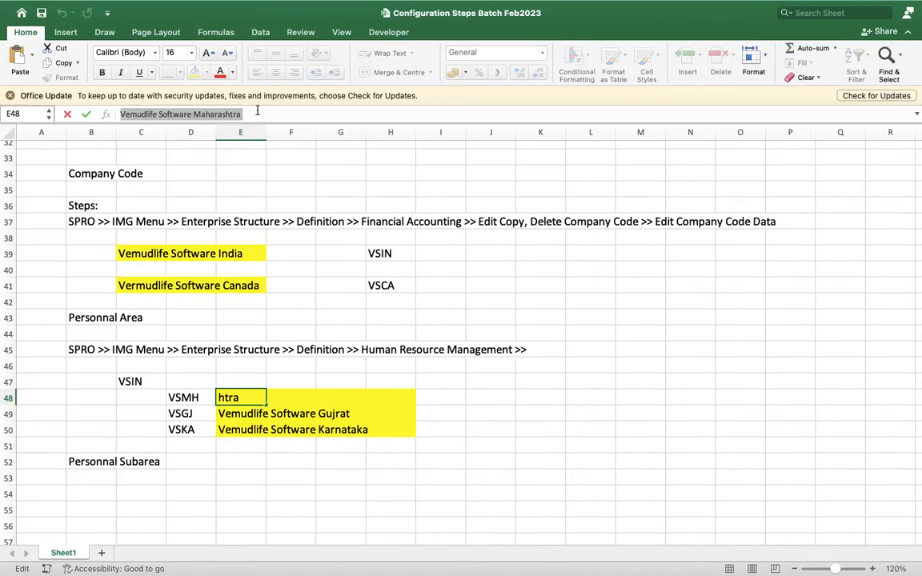
key("super+c")
key("ctrl+Right")
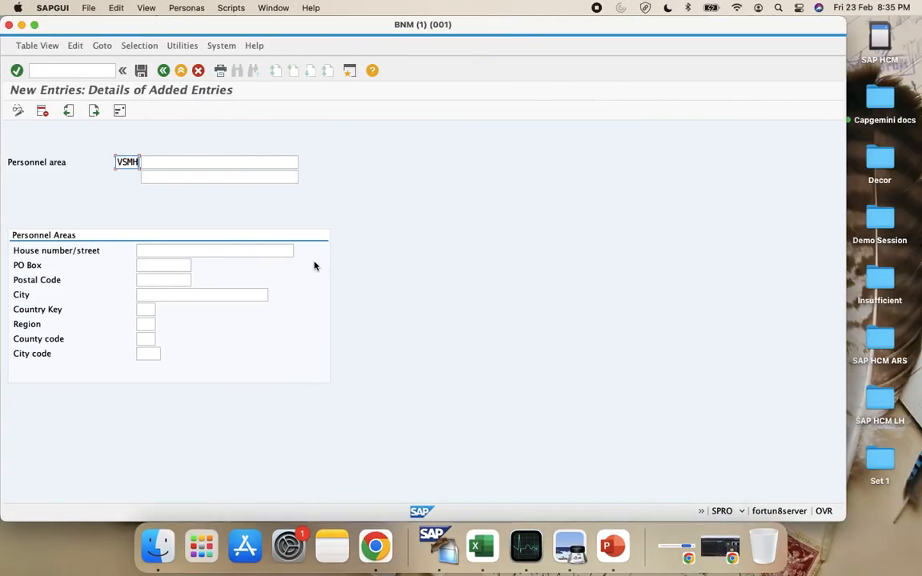
left_click(192, 167)
key("super+v")
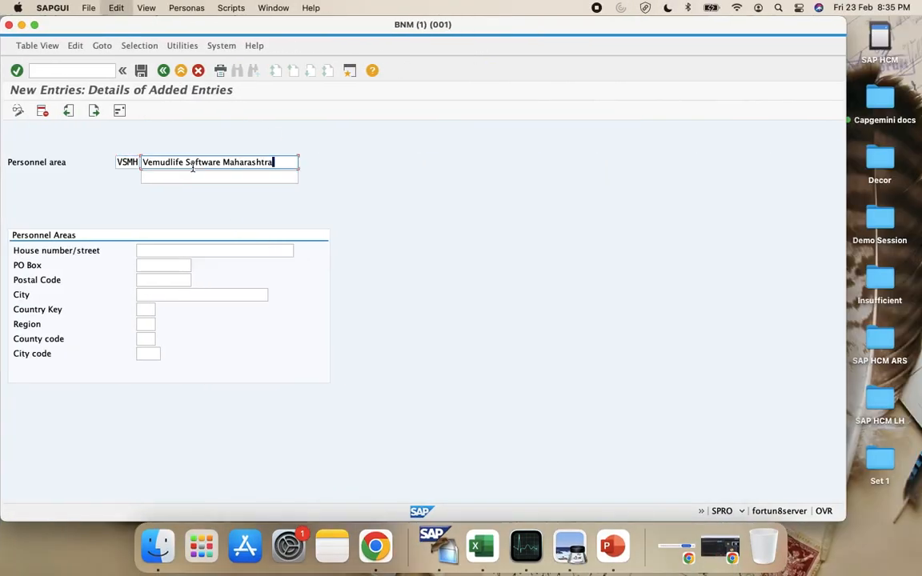
Step: Set the VSMH personnel area's city to Nagpur and its country key to IN
left_click(166, 265)
left_click(163, 294)
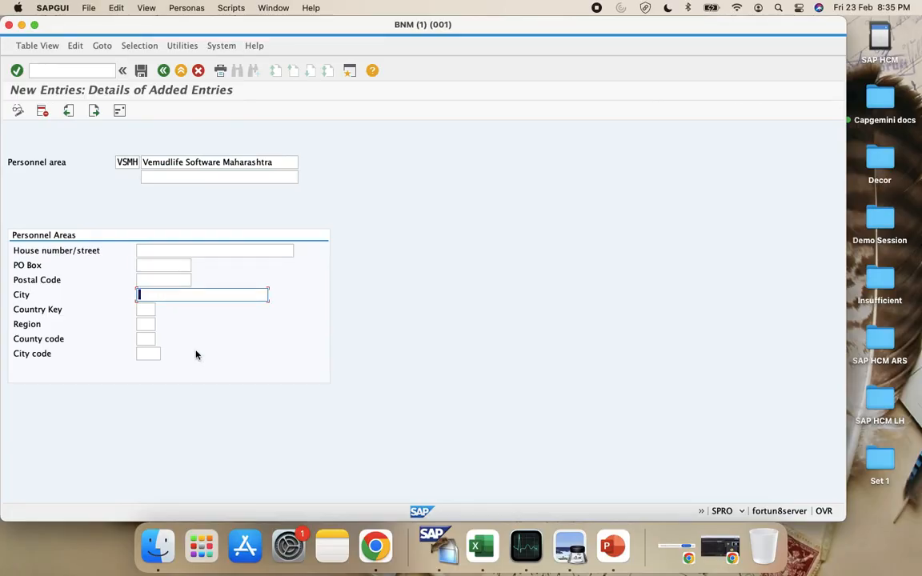
type("Na")
key("BackSpace")
key("BackSpace")
type("Nagpur")
left_click(152, 313)
type("IN")
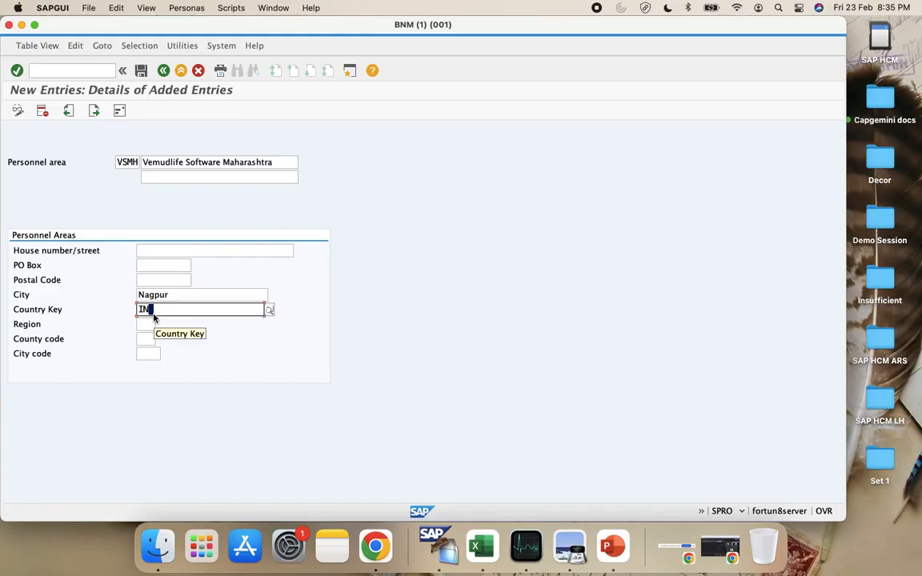
left_click(154, 326)
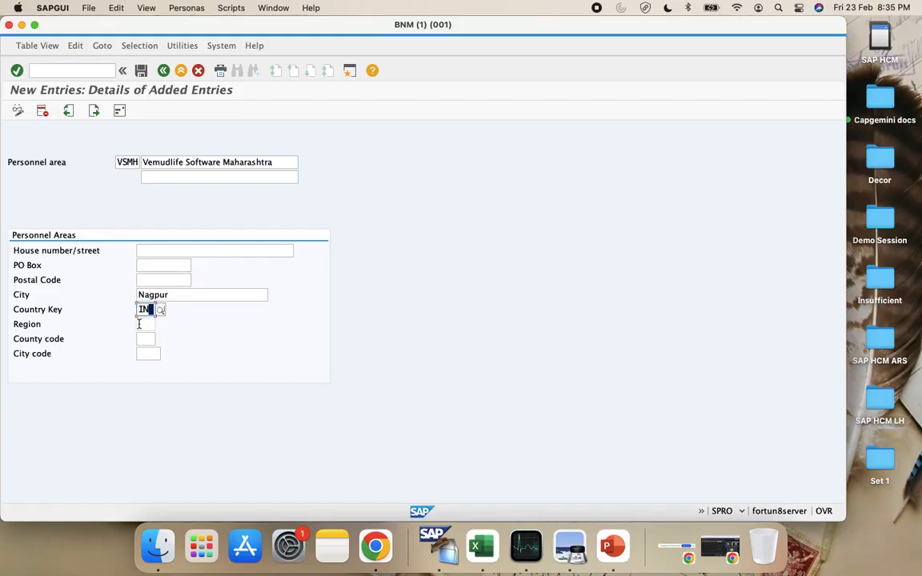
left_click(142, 324)
left_click(147, 340)
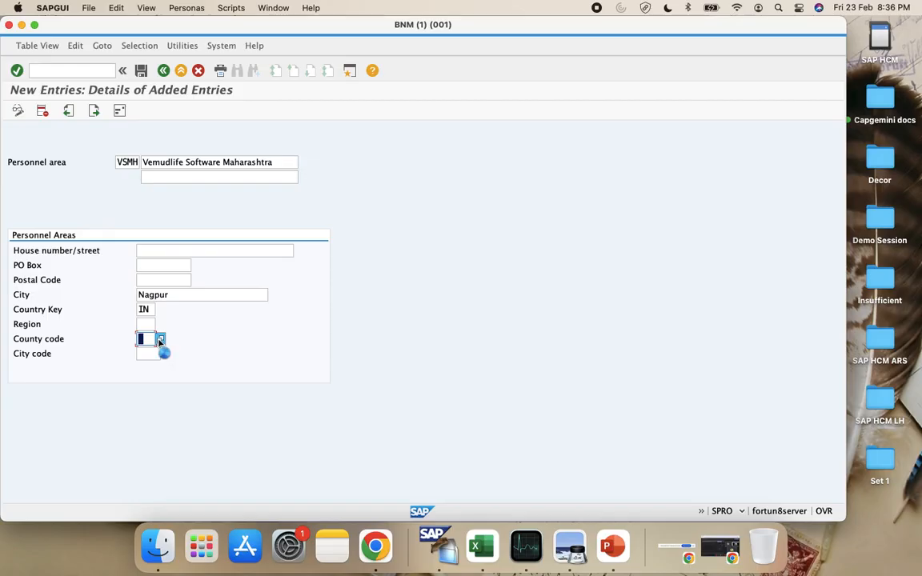
left_click(159, 340)
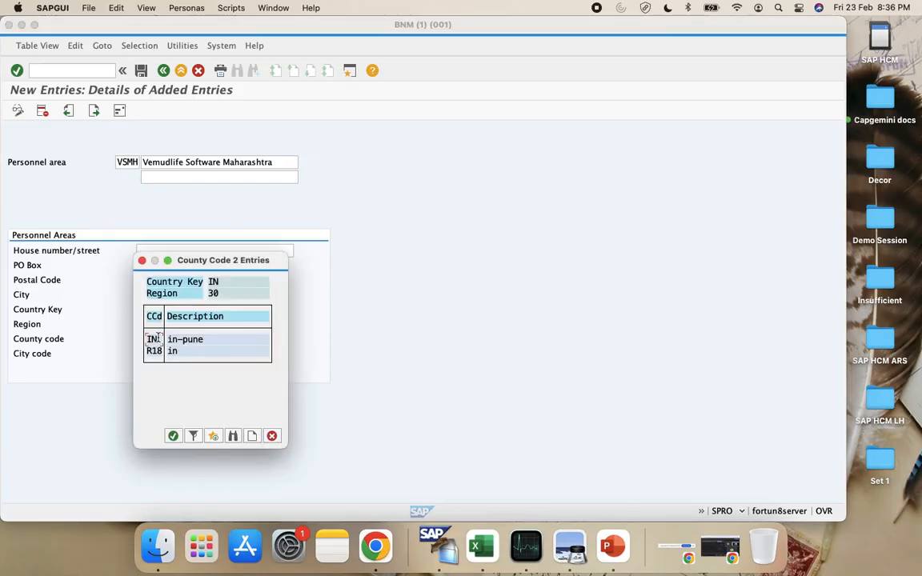
left_click(272, 434)
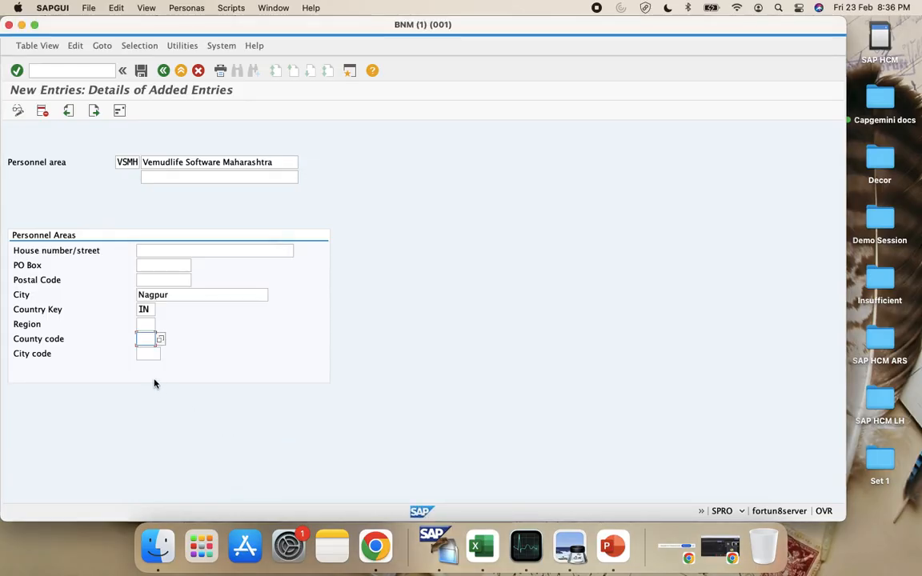
left_click(142, 353)
Step: Set the VSMH personnel area's region to 13, Maharashtra, from the list of possible values
left_click(143, 323)
left_click(162, 325)
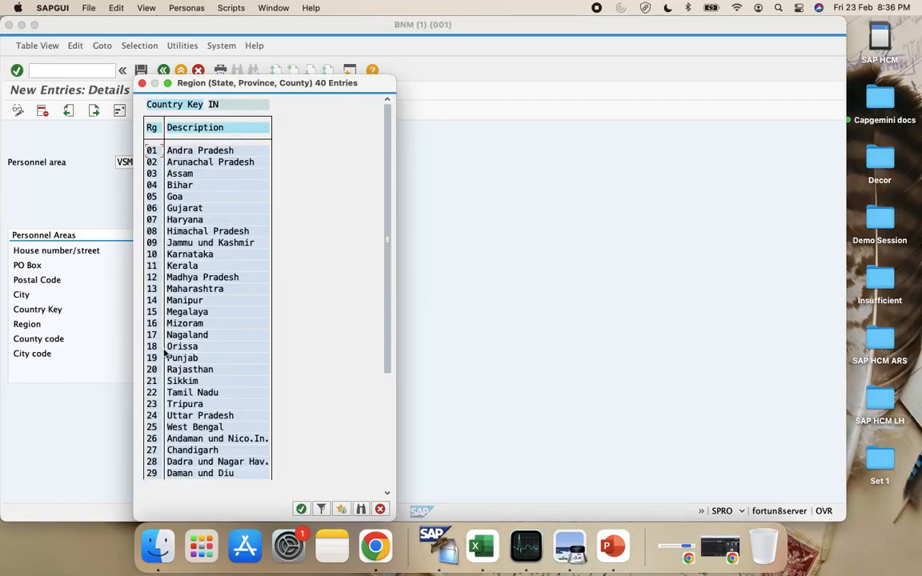
double_click(157, 289)
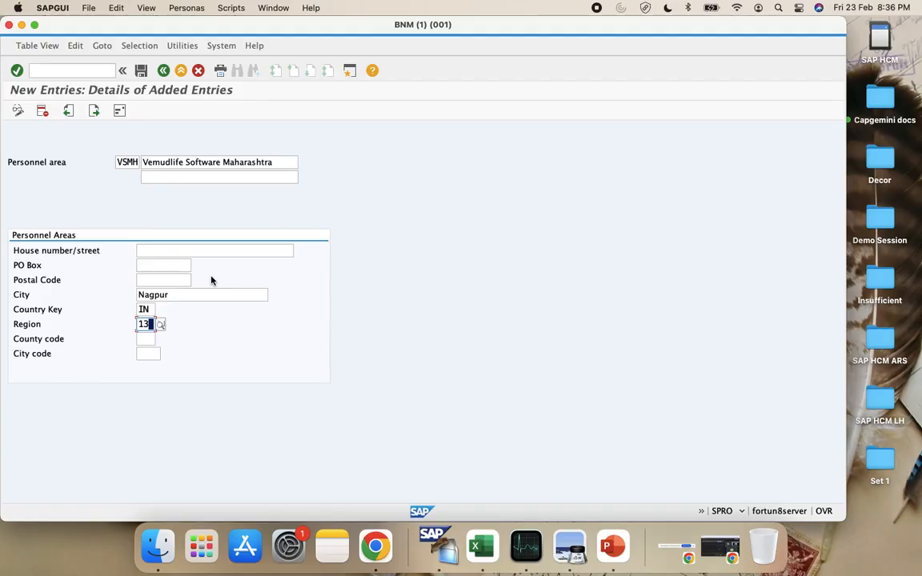
key("Return")
Step: Save the VSMH personnel area with address country IN, accepting the customizing request HR:New Enterprise Structure
left_click(142, 70)
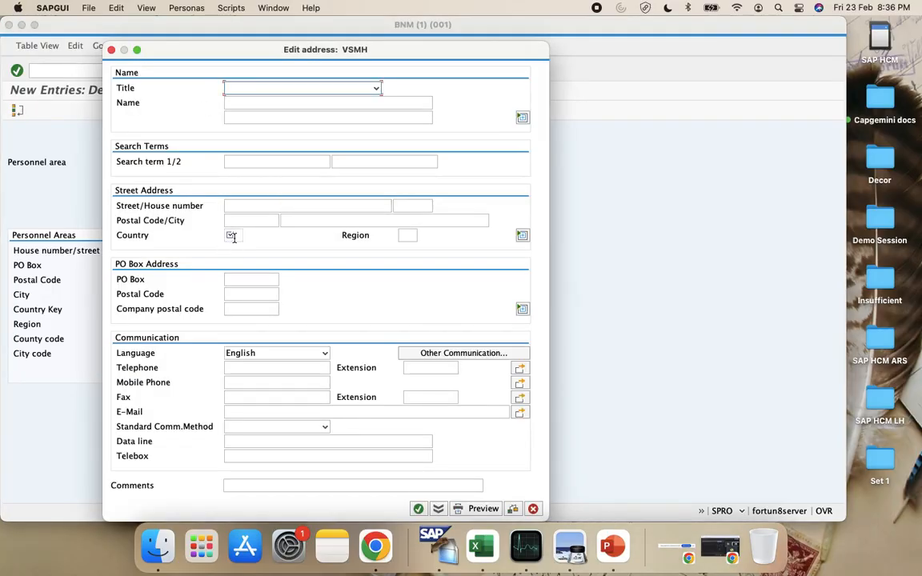
left_click(233, 236)
type("IN")
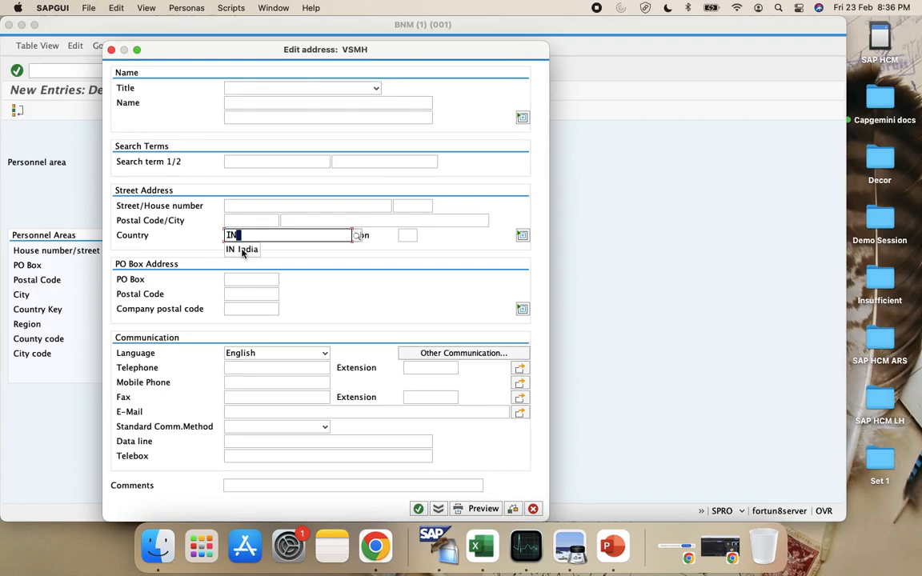
left_click(242, 250)
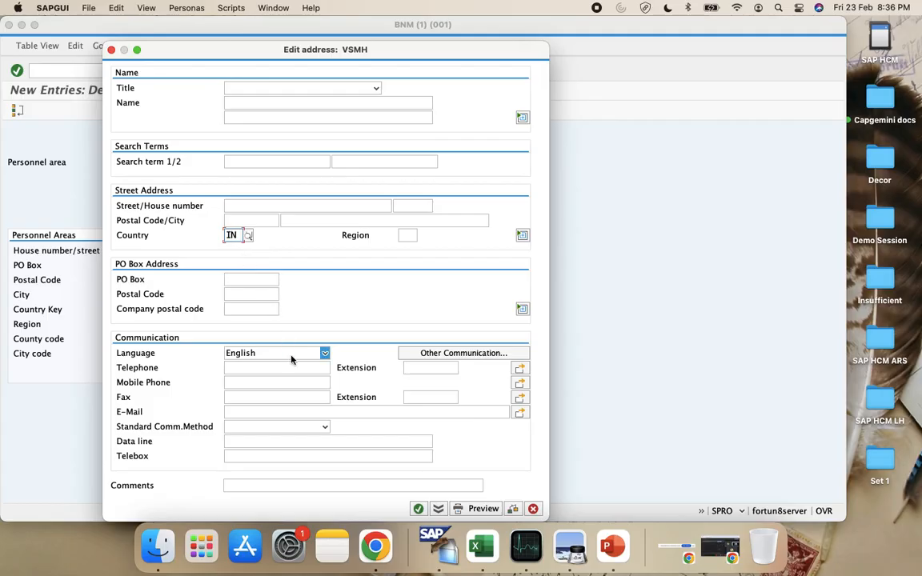
left_click(417, 508)
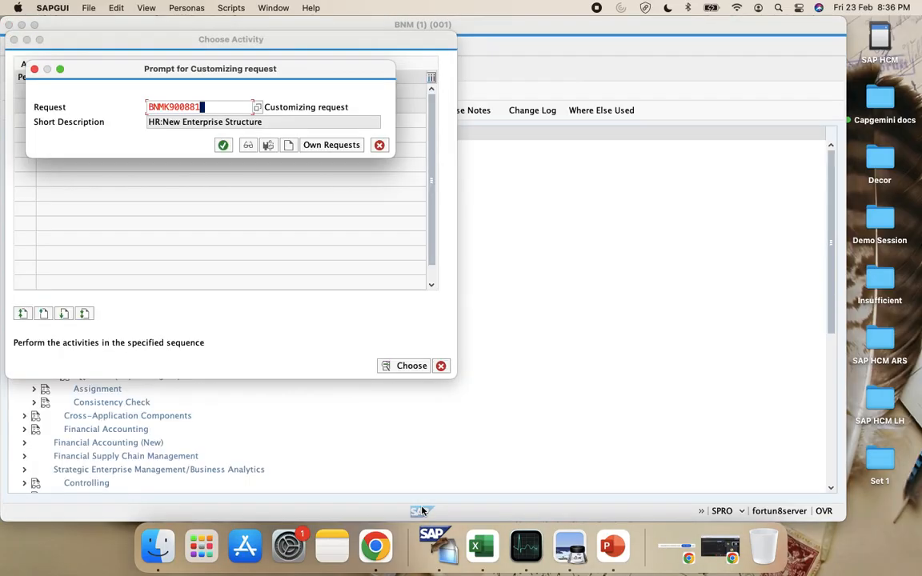
left_click(224, 145)
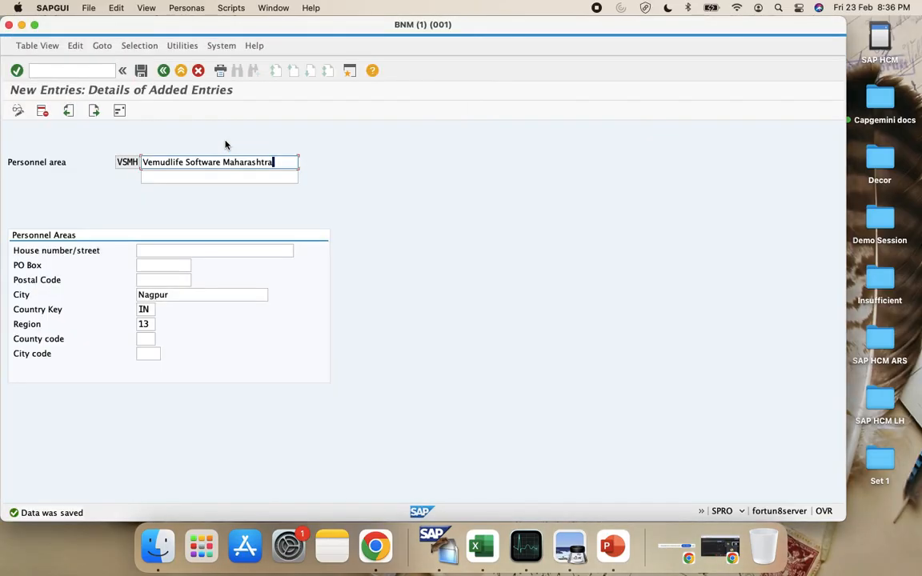
left_click(142, 72)
Step: Move on to a blank new personnel area entry and enter the code VSGJ
left_click(163, 71)
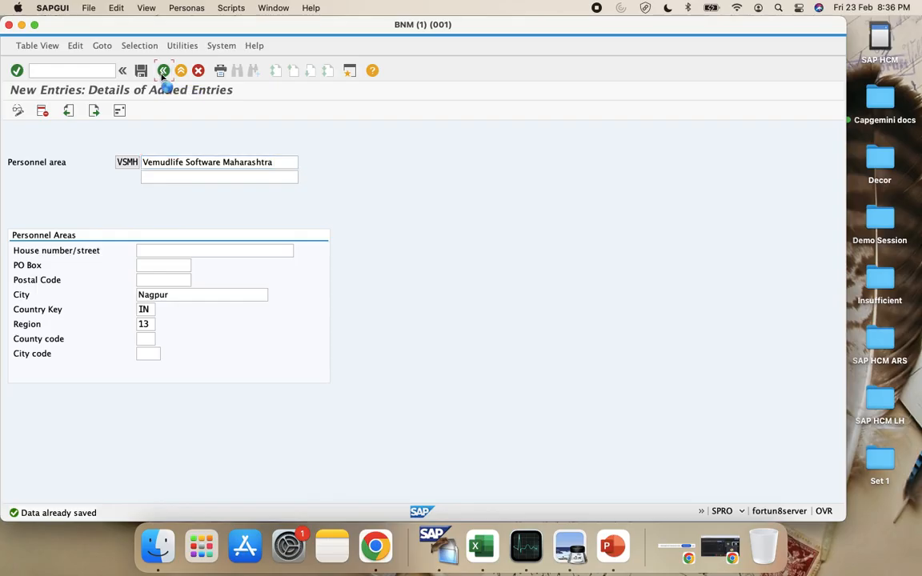
left_click(95, 111)
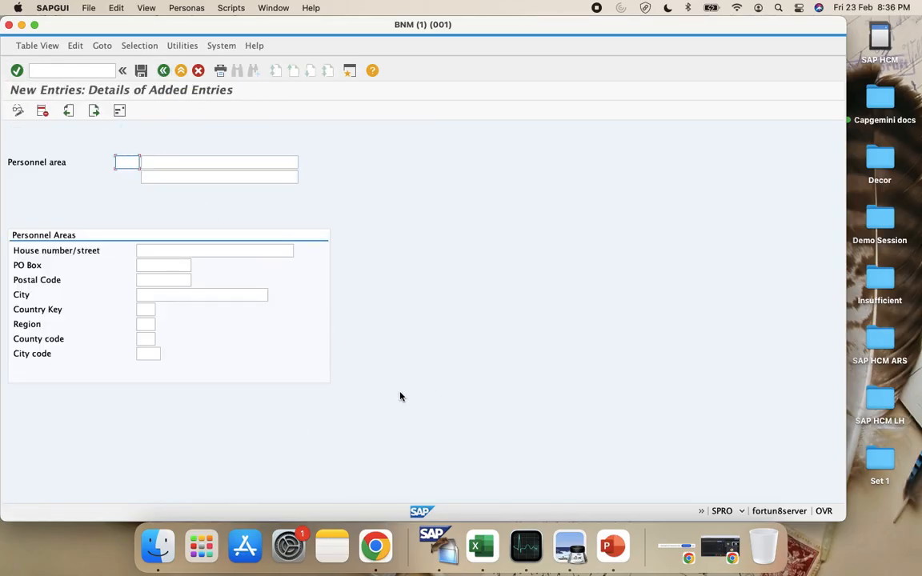
key("ctrl+Left")
key("ctrl+Right")
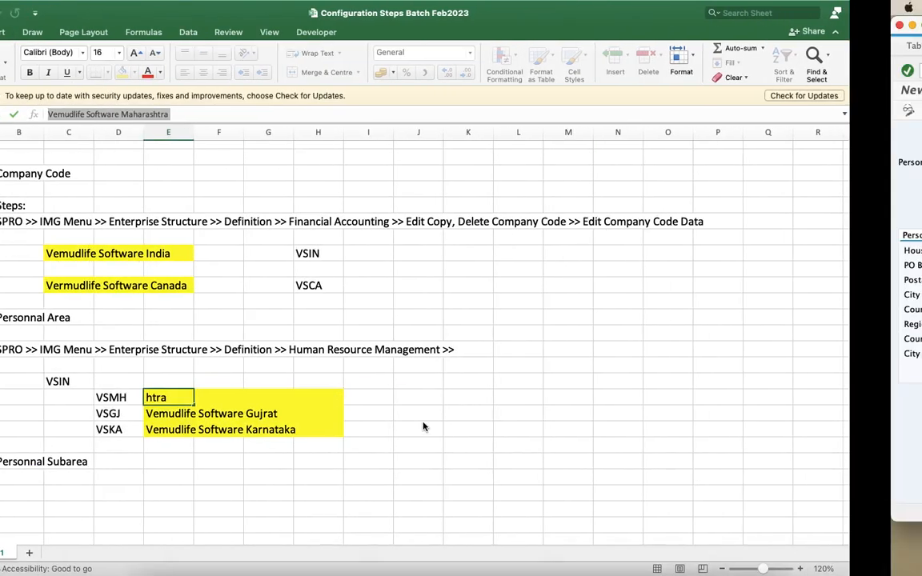
type("VSGJ")
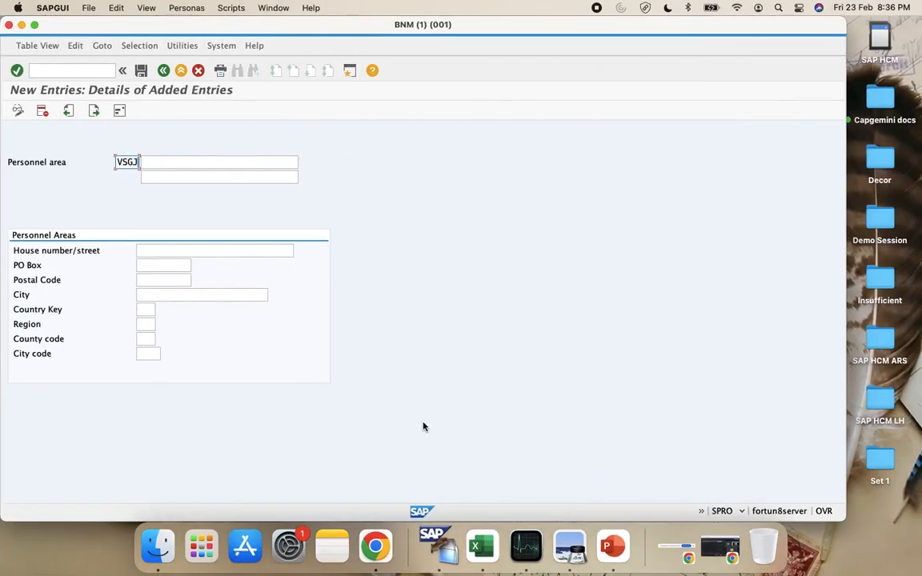
key("Tab")
Step: Copy the name Vemudlife Software Gujrat from the Excel sheet into the VSGJ personnel area's text in SAP
key("ctrl+Left")
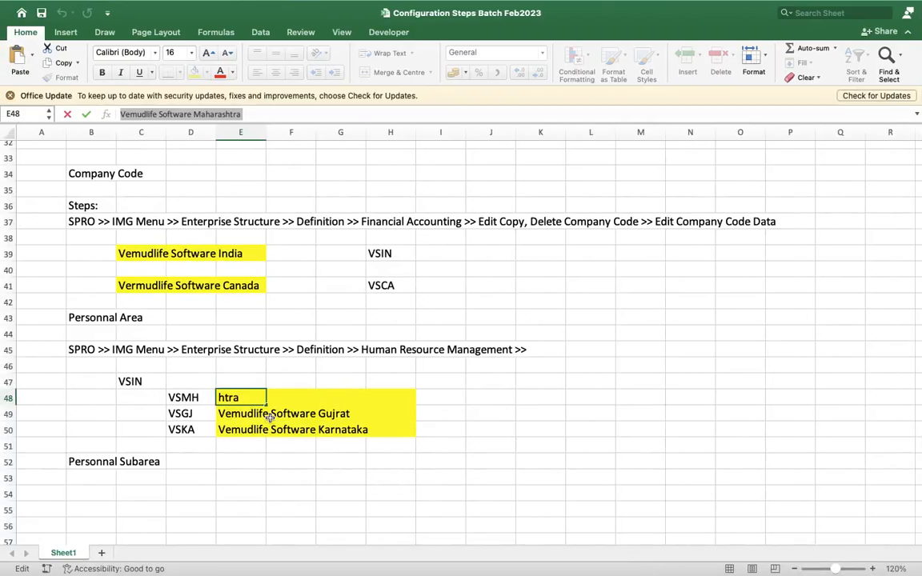
left_click(238, 412)
left_click(252, 117)
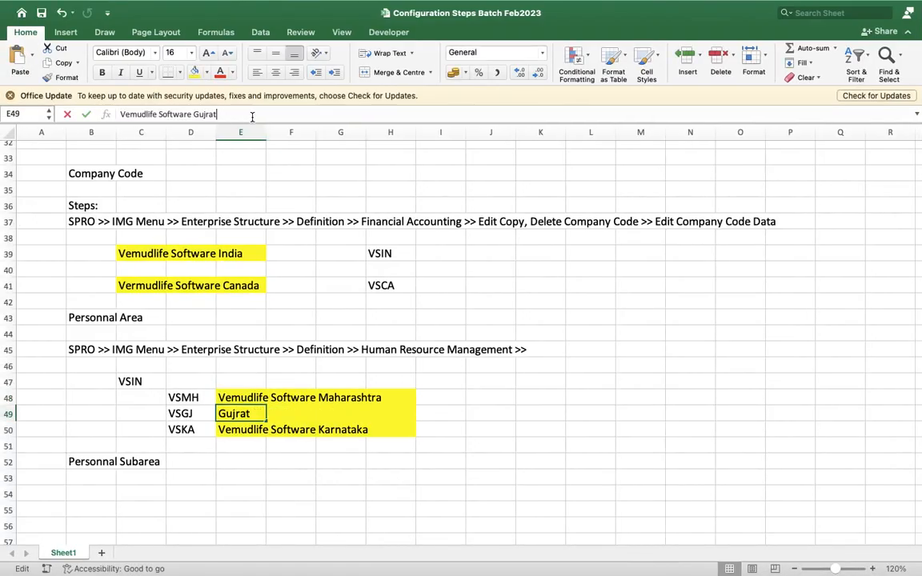
key("super+a")
key("super+c")
key("ctrl+Right")
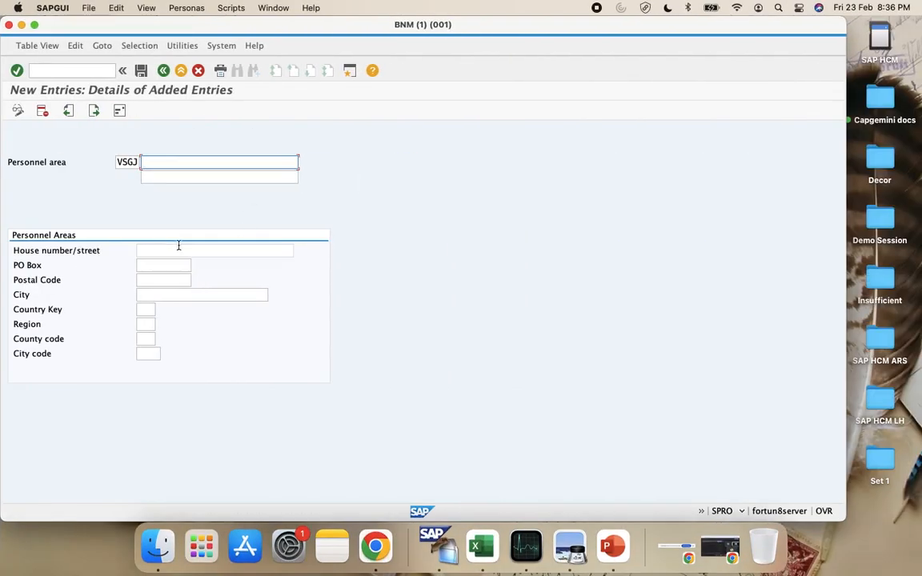
key("super+v")
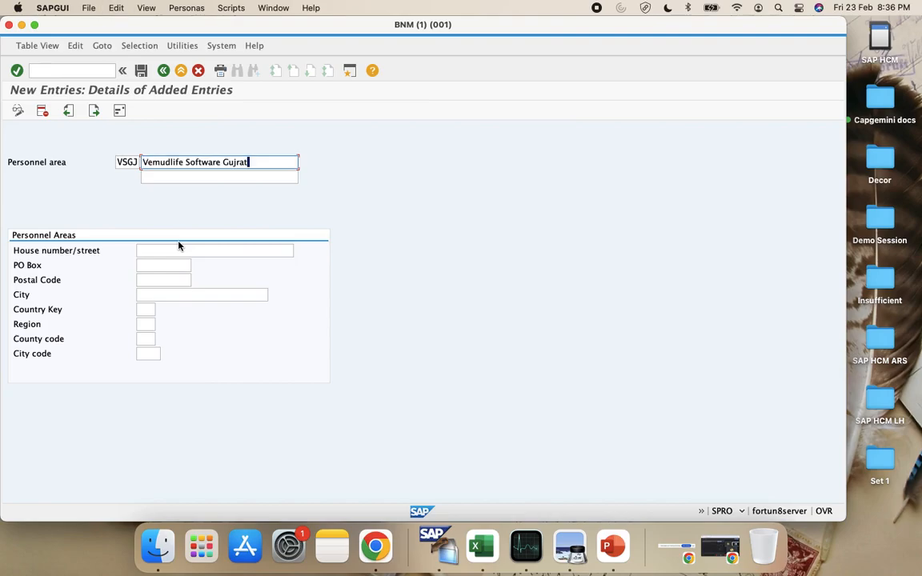
Step: Set the VSGJ personnel area's city to Vadodara and move on to its country key
left_click(156, 293)
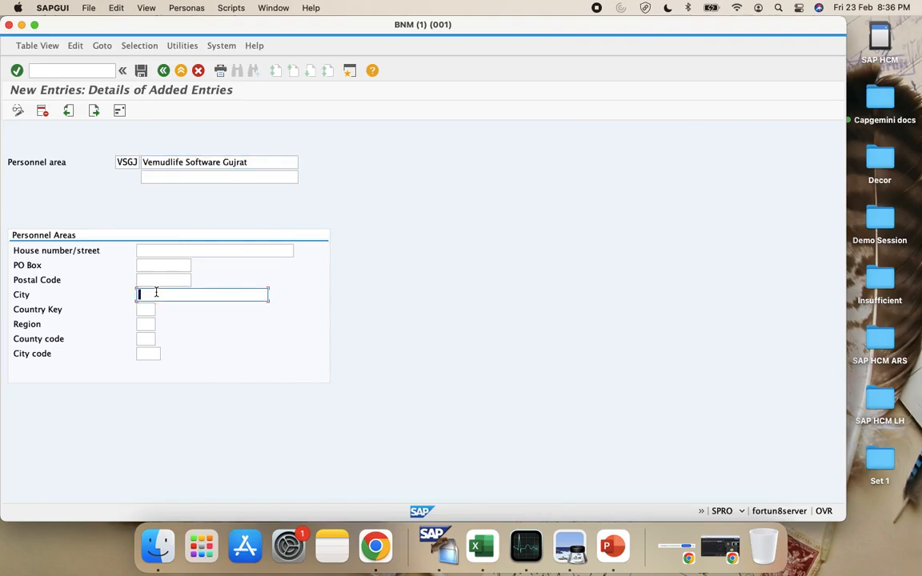
type("Vadodara")
left_click(149, 311)
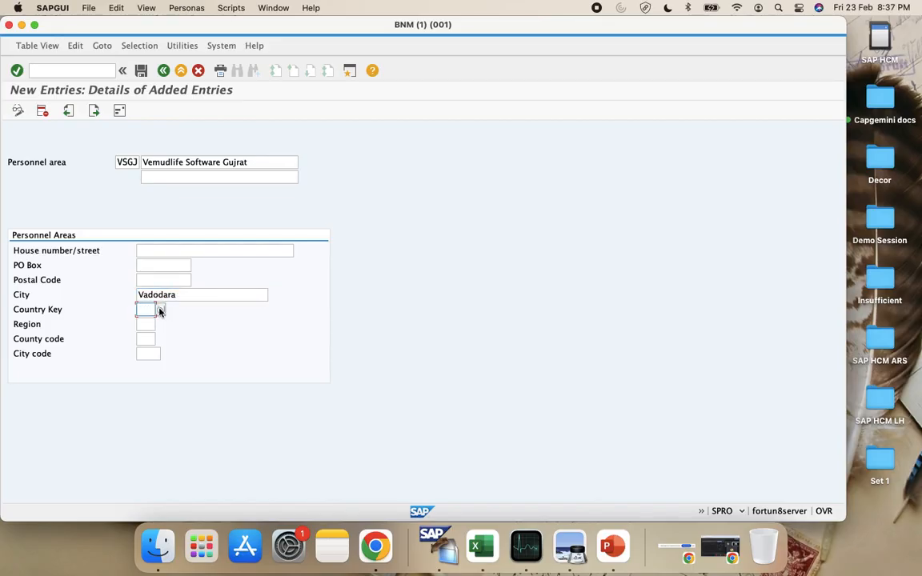
left_click(160, 310)
scroll(154, 450, "down", 1)
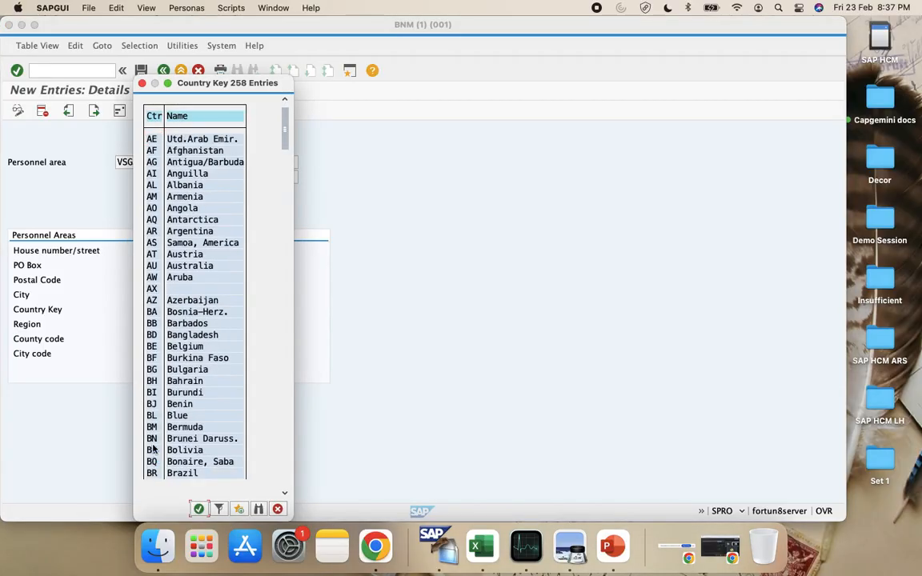
left_click(286, 478)
left_click(286, 478)
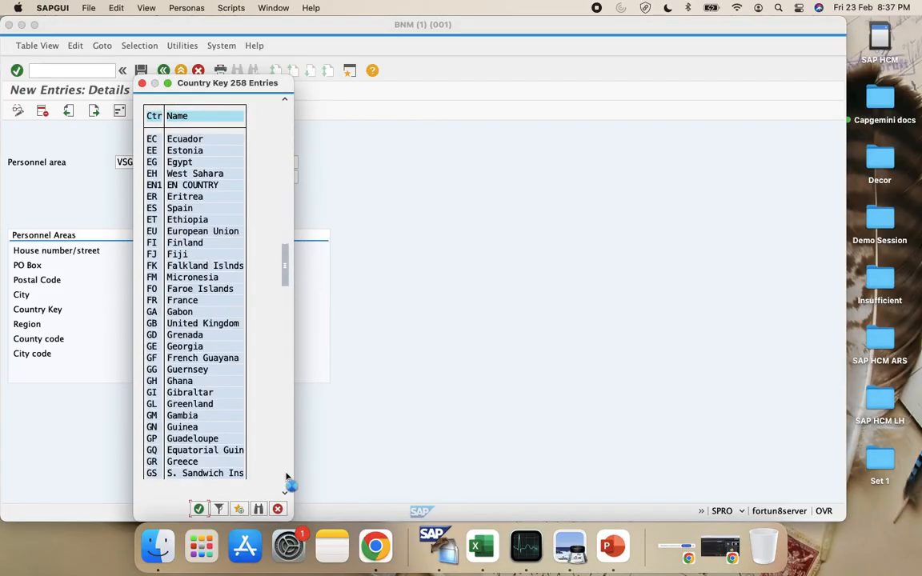
left_click(287, 478)
left_click(286, 478)
scroll(205, 269, "up", 1)
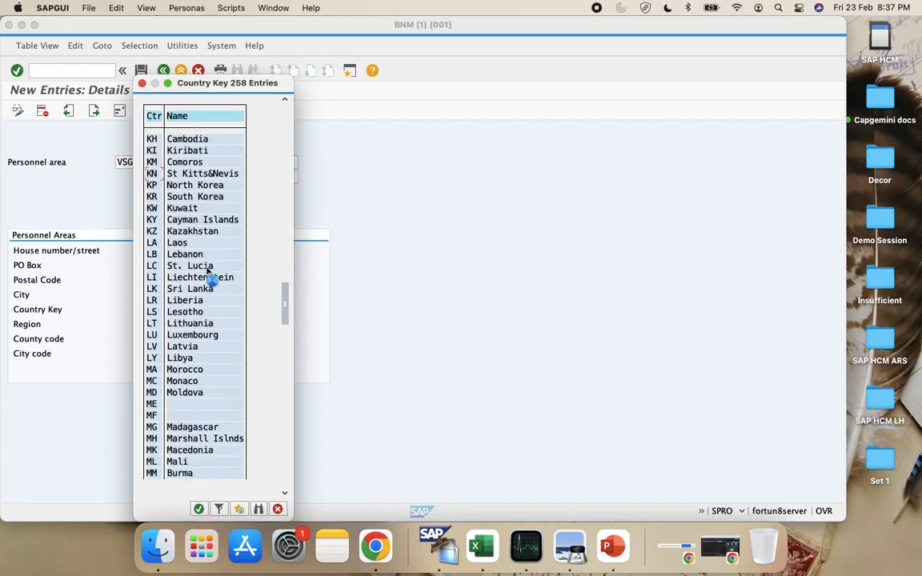
scroll(212, 274, "up", 2)
key("Escape")
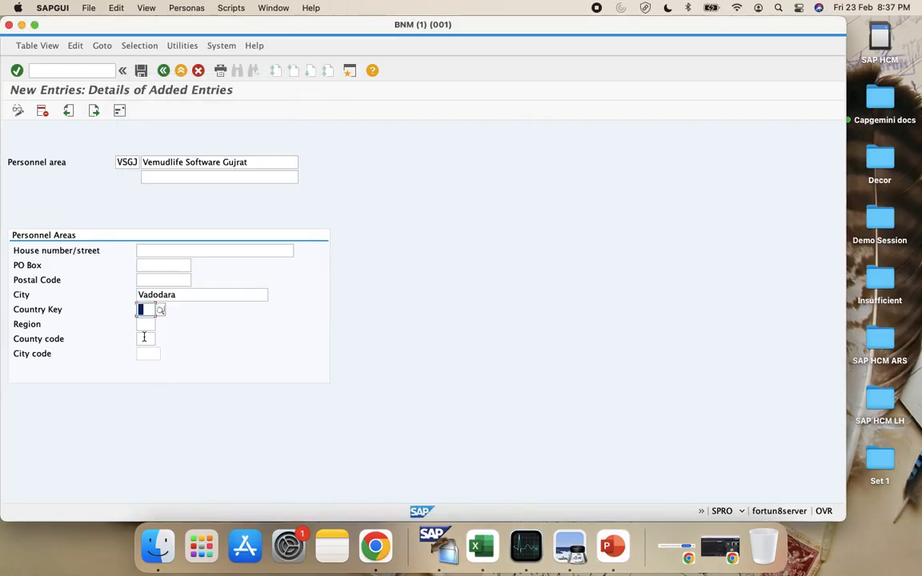
Step: Set the VSGJ personnel area's country key to IN and pick region 06, Gujarat, from the possible values
type("IN")
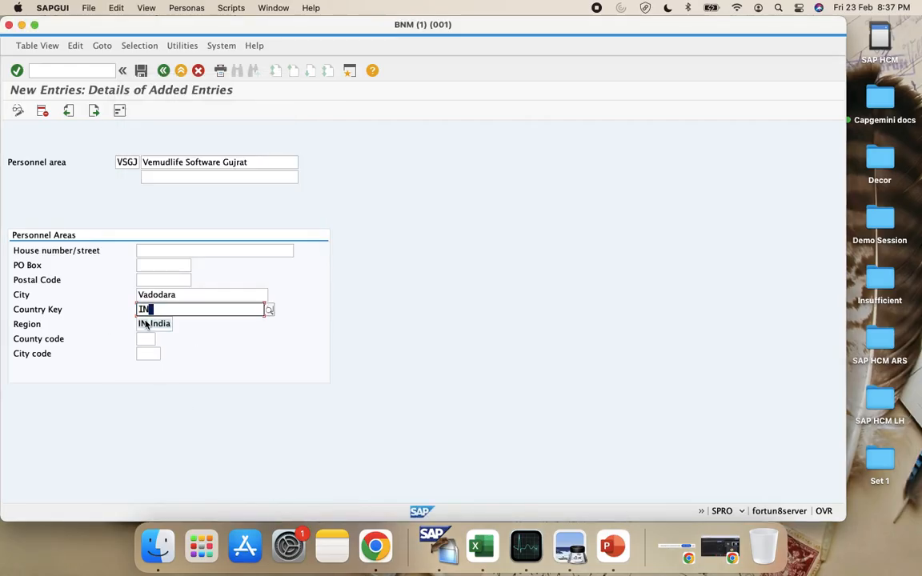
left_click(146, 324)
left_click(145, 324)
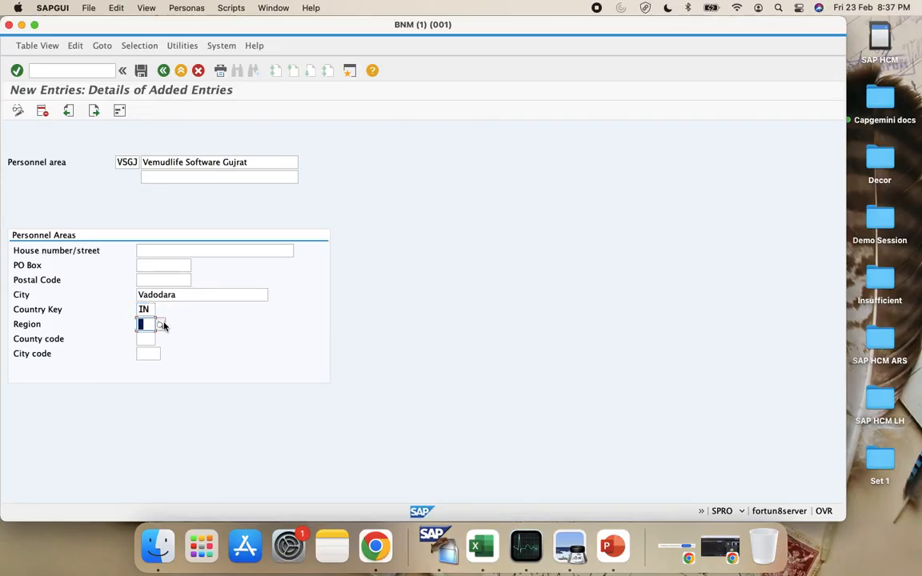
left_click(161, 324)
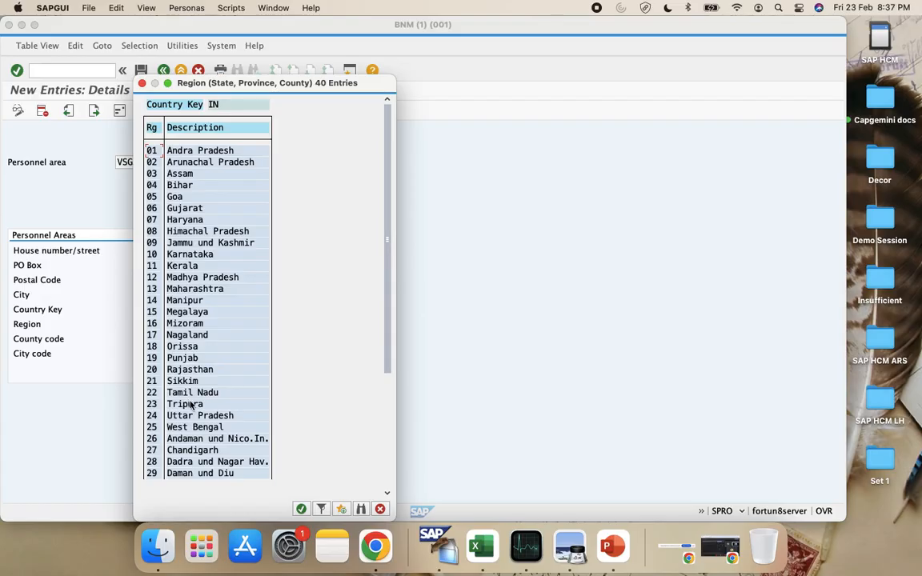
double_click(152, 209)
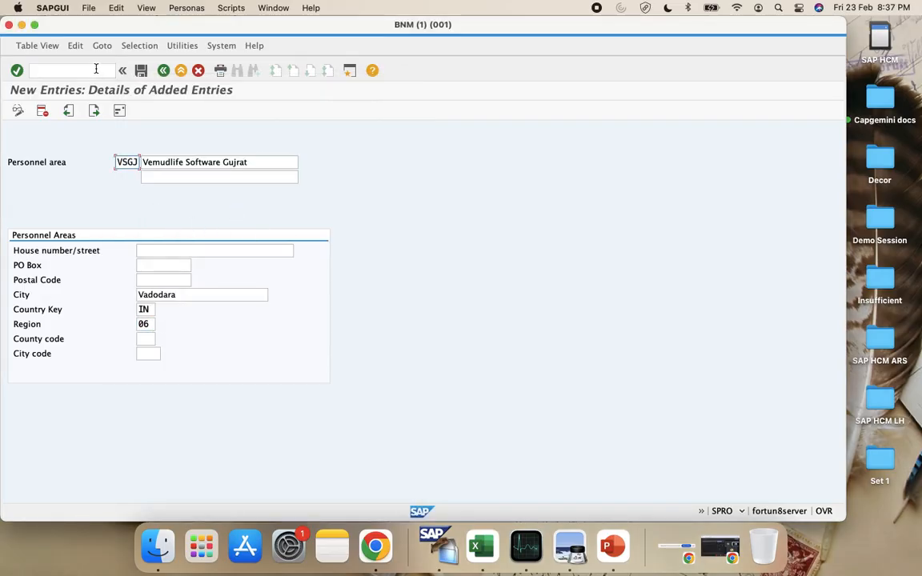
Step: Save the VSGJ personnel area, giving IN as the country in its address
left_click(140, 71)
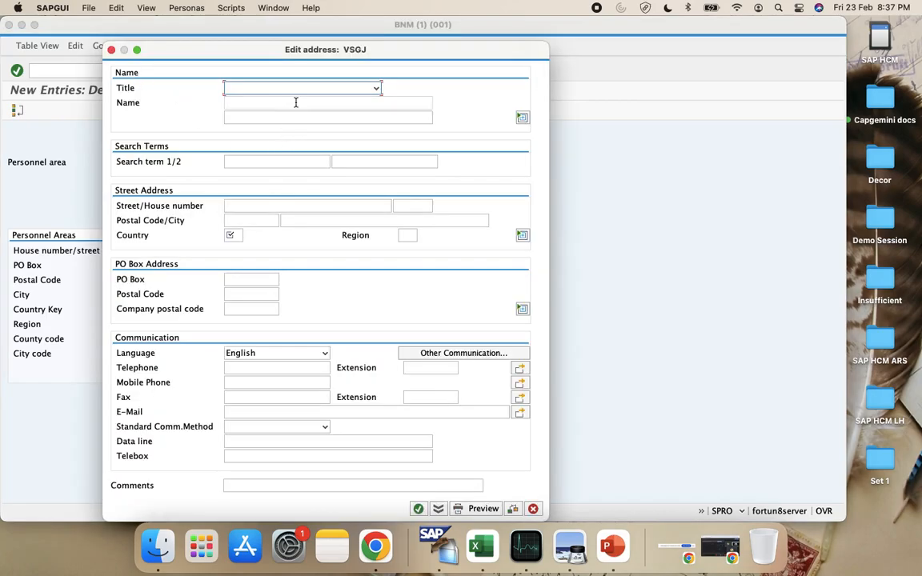
left_click(231, 234)
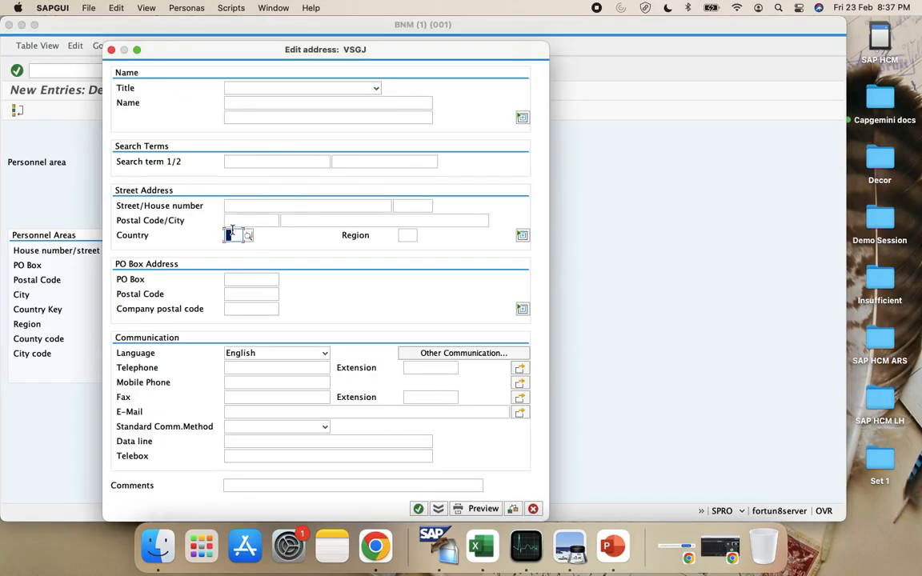
left_click(248, 236)
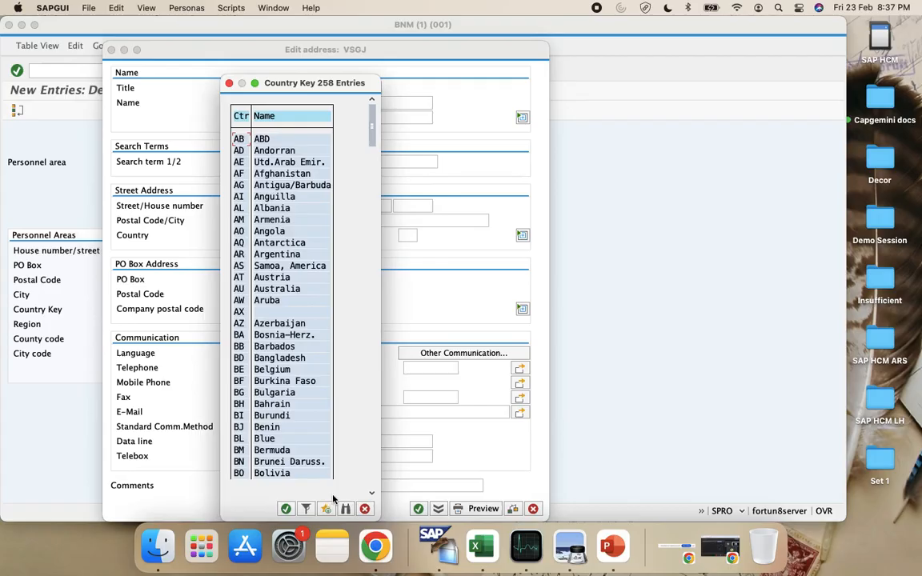
left_click(363, 510)
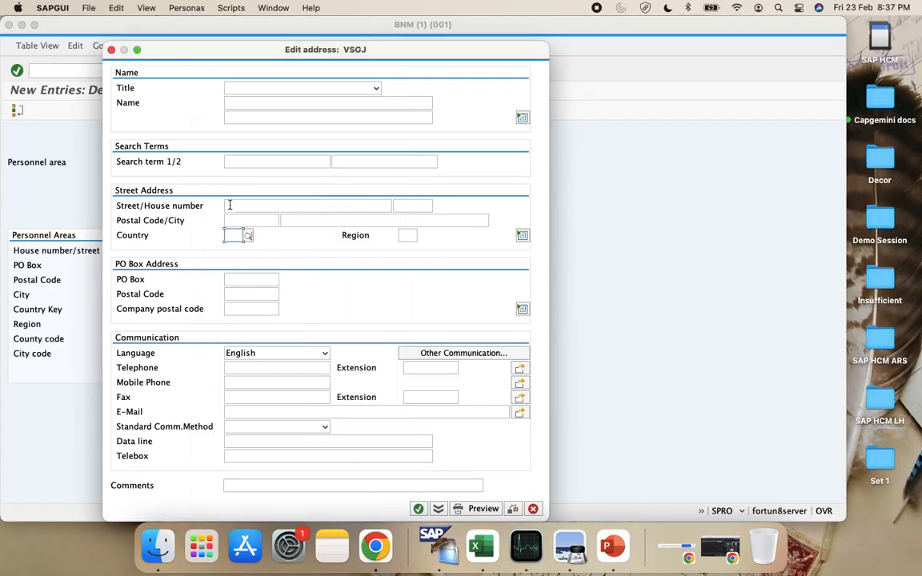
type("IN")
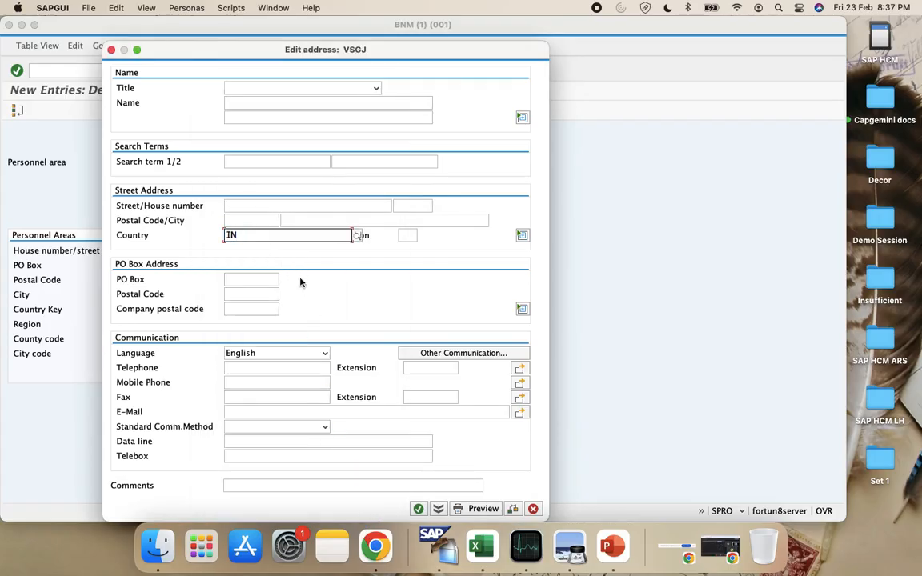
left_click(242, 250)
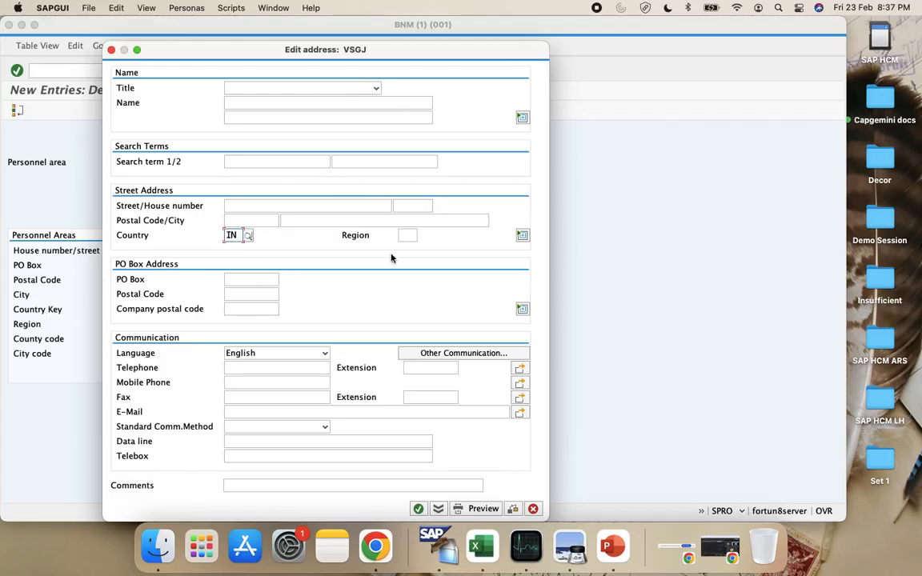
left_click(419, 509)
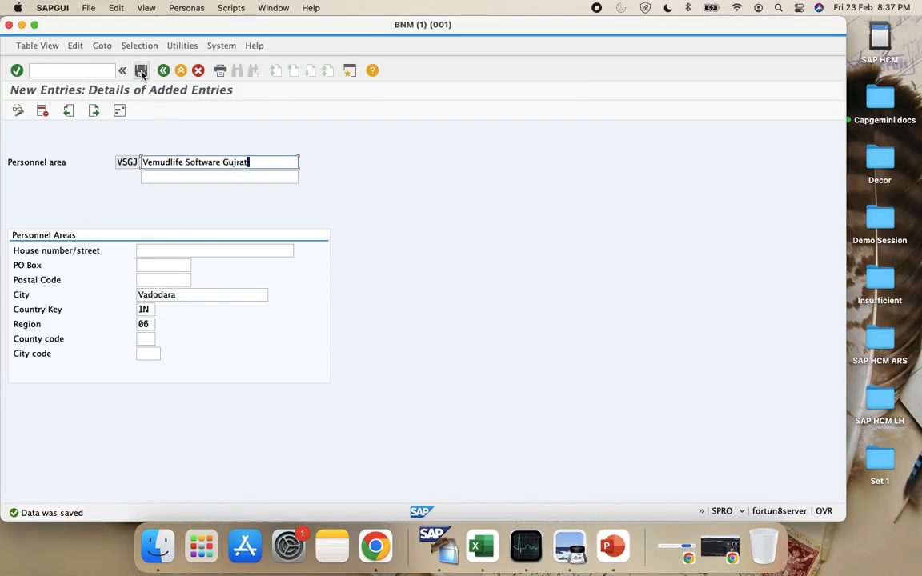
left_click(141, 70)
Step: Return to the personnel areas overview and copy the VSGJ entry, giving the copy the code VSKA
left_click(163, 70)
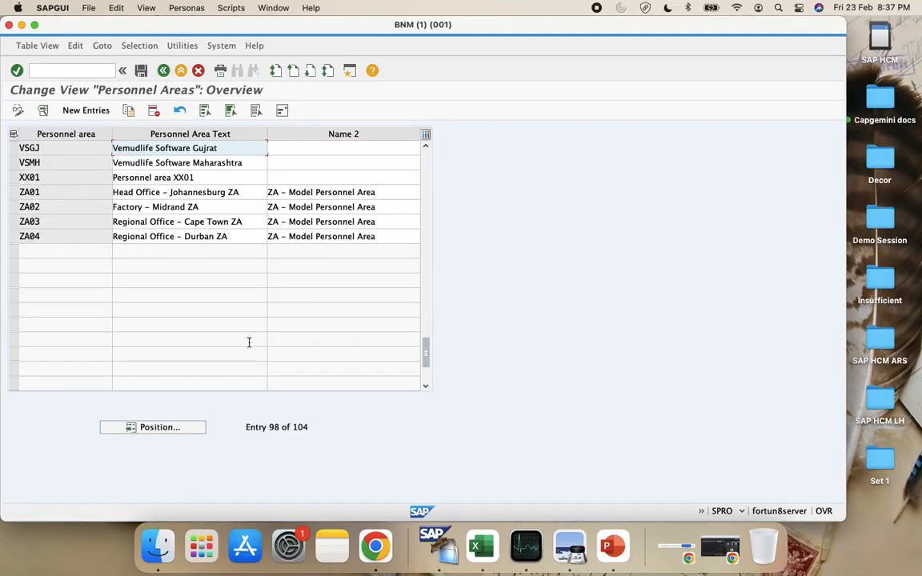
scroll(248, 342, "up", 3)
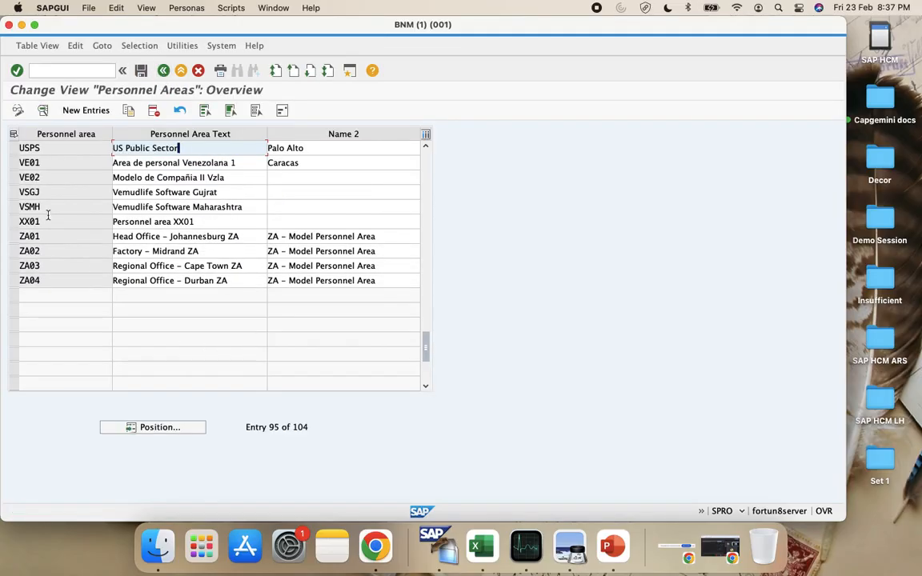
left_click(14, 192)
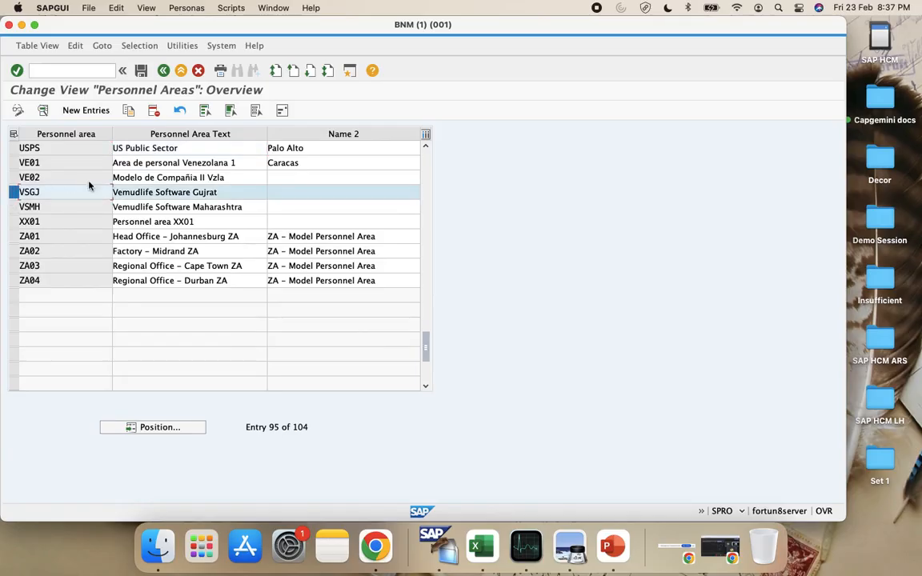
left_click(128, 110)
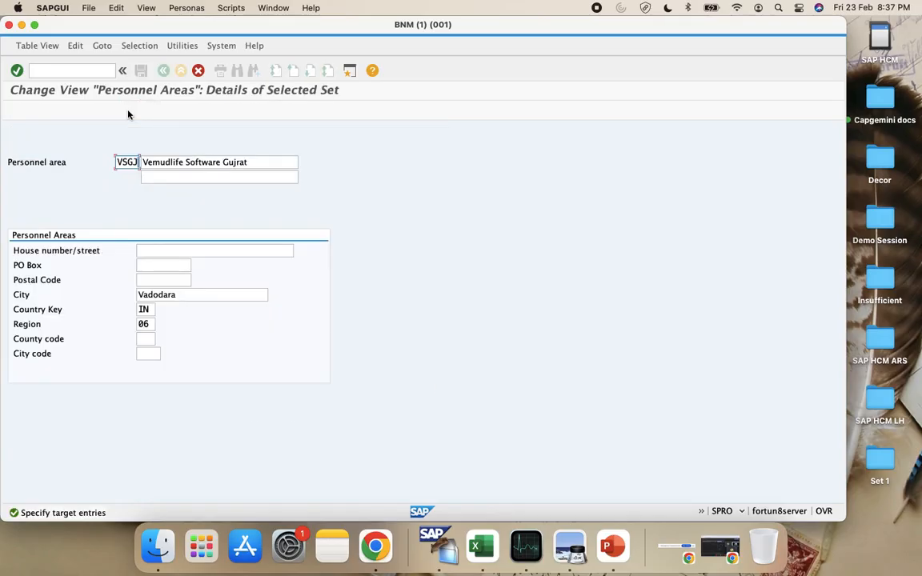
key("BackSpace")
key("BackSpace")
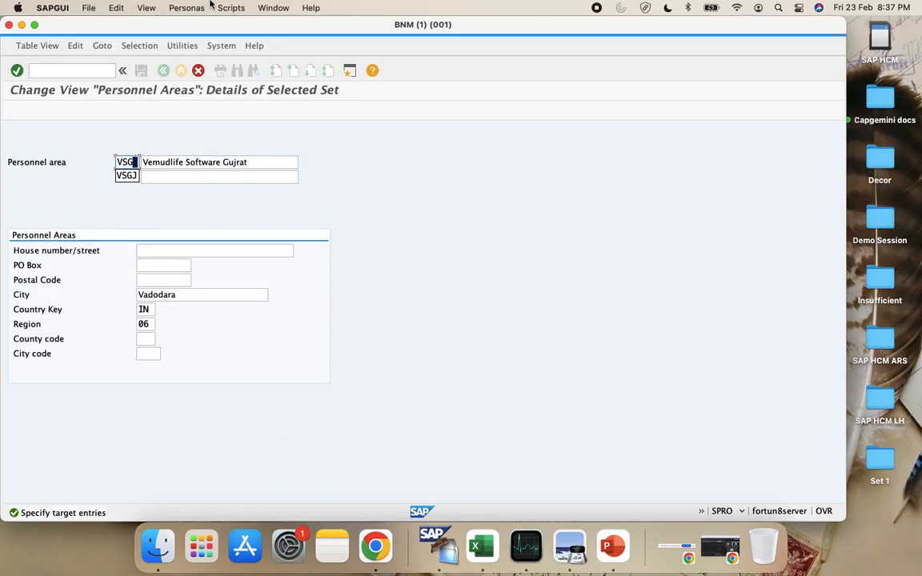
type("KA")
Step: Name the copied personnel area Vemudlife Software Karanataka and complete the copy, exiting the address maintenance without keeping its data
left_click(256, 161)
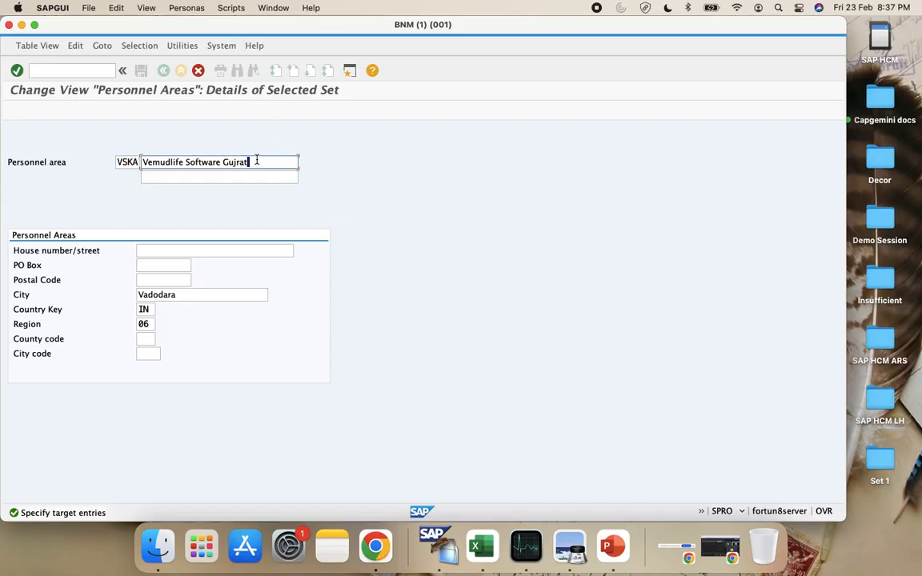
key("BackSpace")
key("BackSpace")
key("BackSpace")
key("BackSpace")
key("BackSpace")
key("BackSpace")
type("Karanataka")
key("Return")
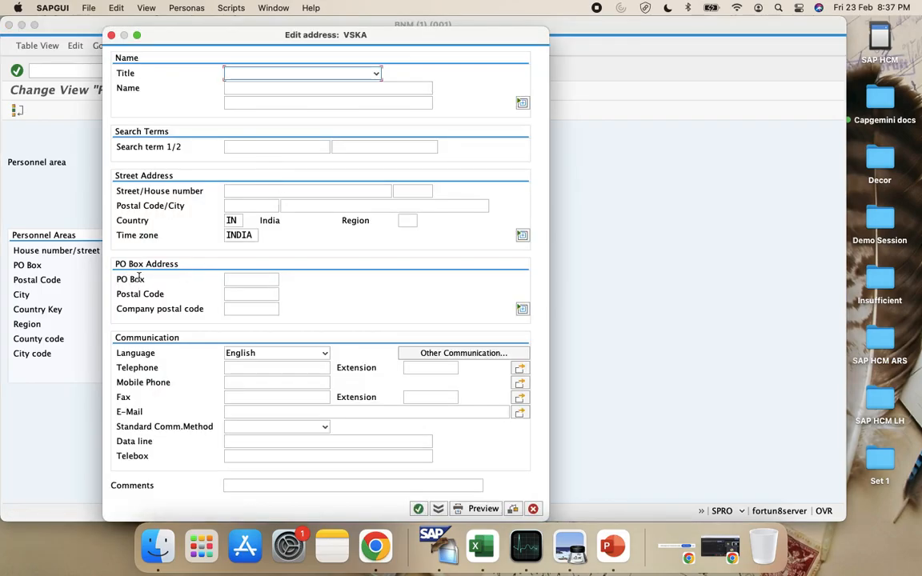
left_click(533, 508)
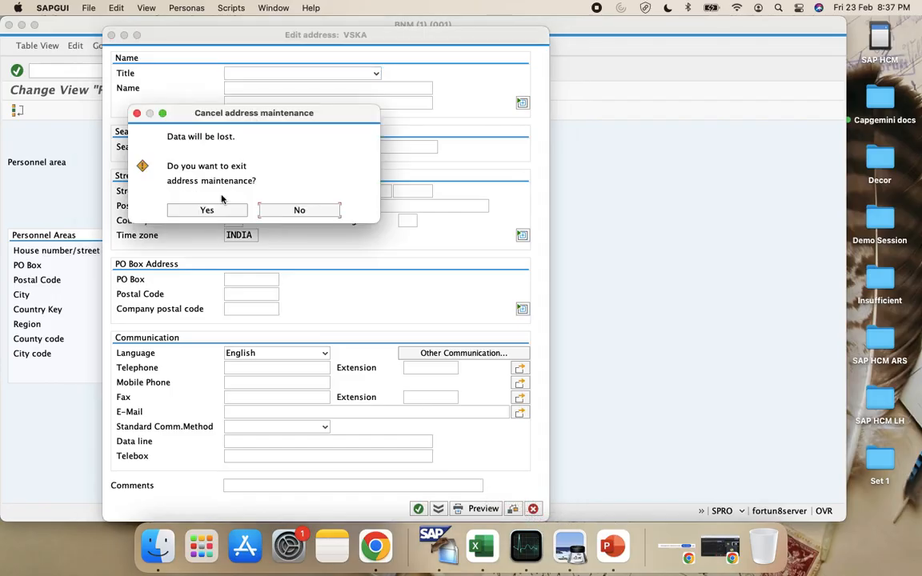
left_click(207, 210)
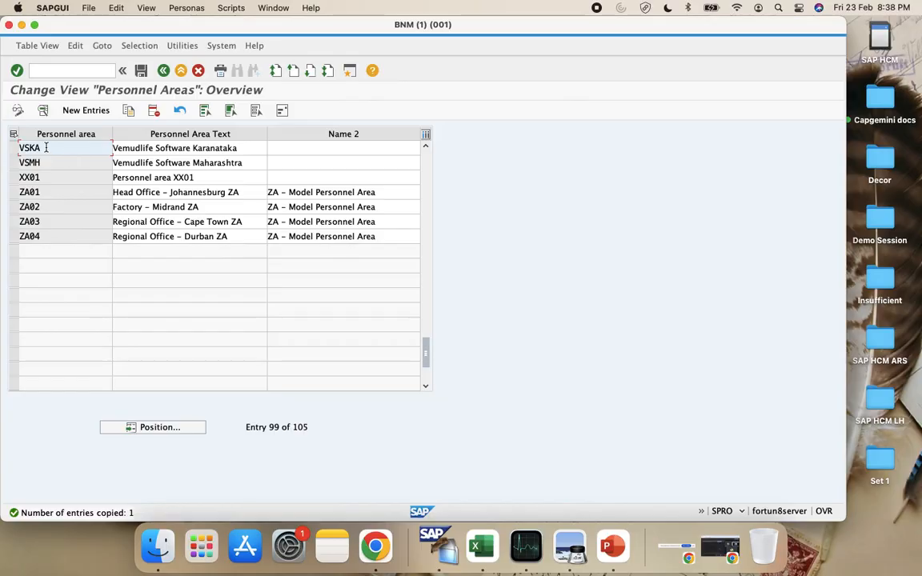
Step: Open the details of the VSKA personnel area and clear its city
double_click(46, 147)
left_click(191, 294)
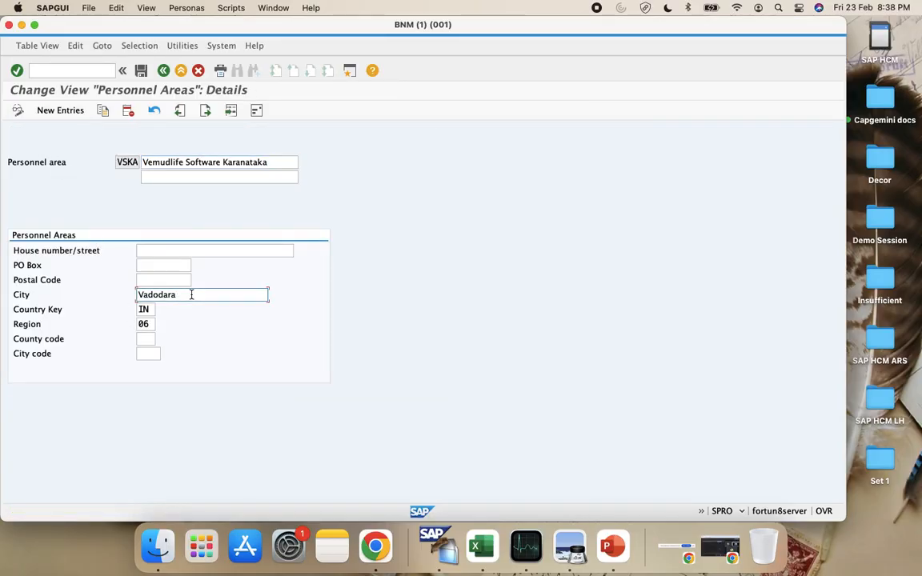
key("BackSpace")
key("BackSpace")
key("BackSpace")
key("BackSpace")
key("BackSpace")
key("BackSpace")
key("BackSpace")
key("BackSpace")
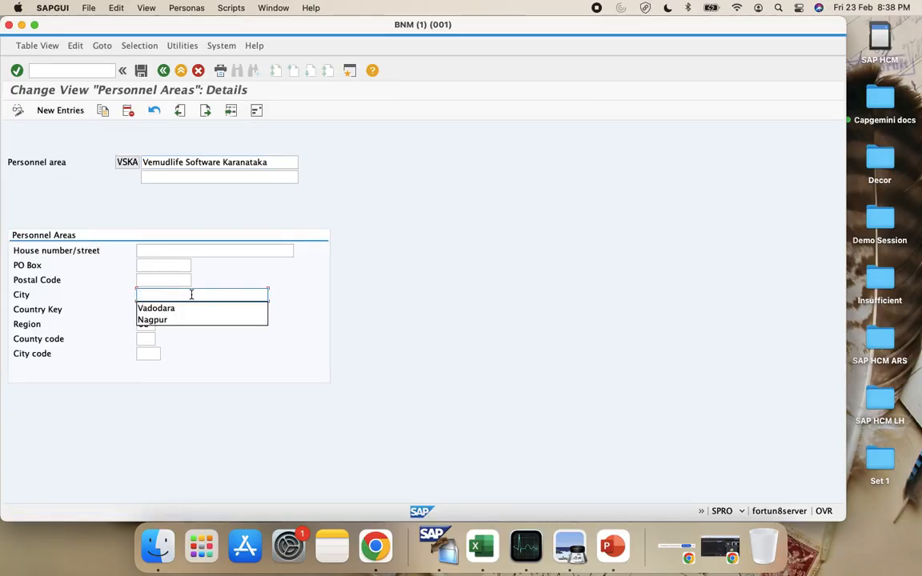
type("Ban")
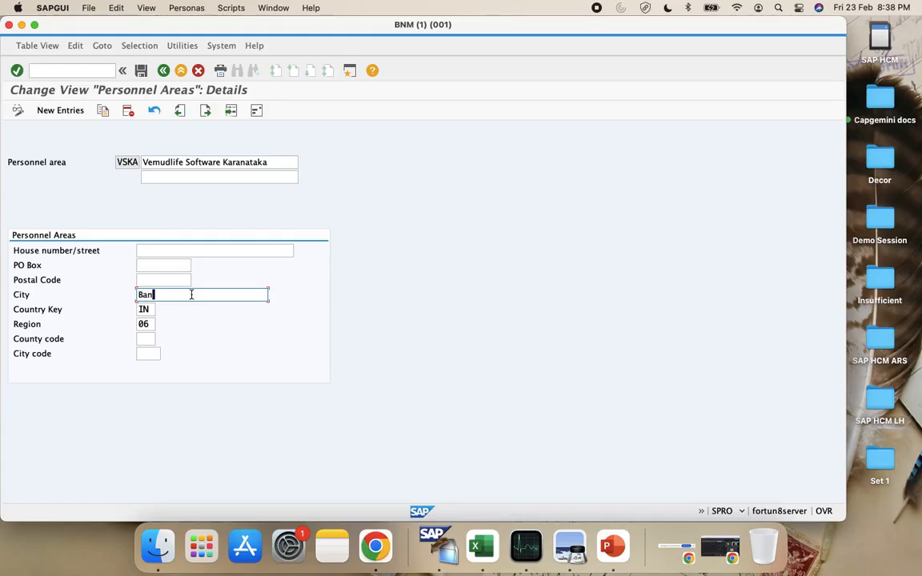
type("gluru")
key("BackSpace")
key("BackSpace")
key("BackSpace")
key("BackSpace")
key("BackSpace")
key("BackSpace")
key("BackSpace")
key("BackSpace")
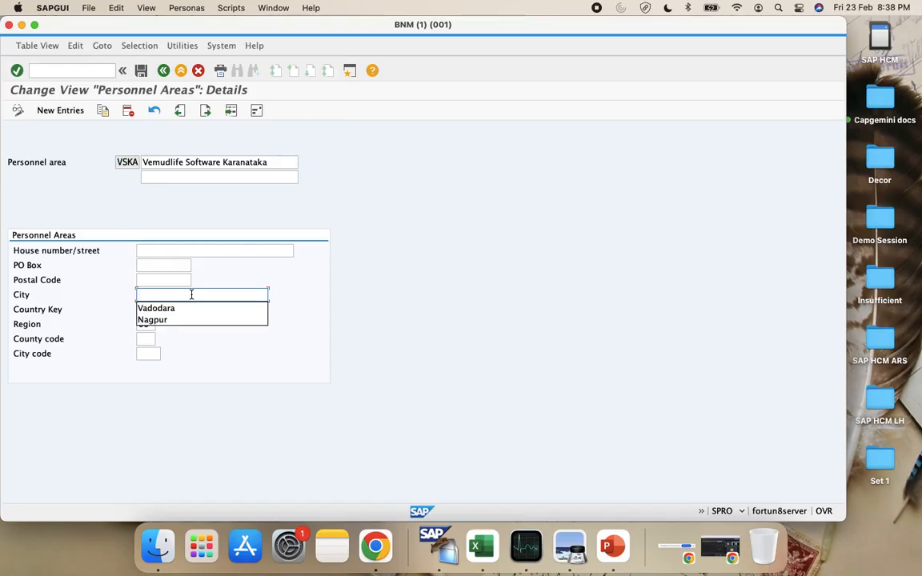
Step: Enter Mysor as the city in the VSKA personnel area's address details
type("M")
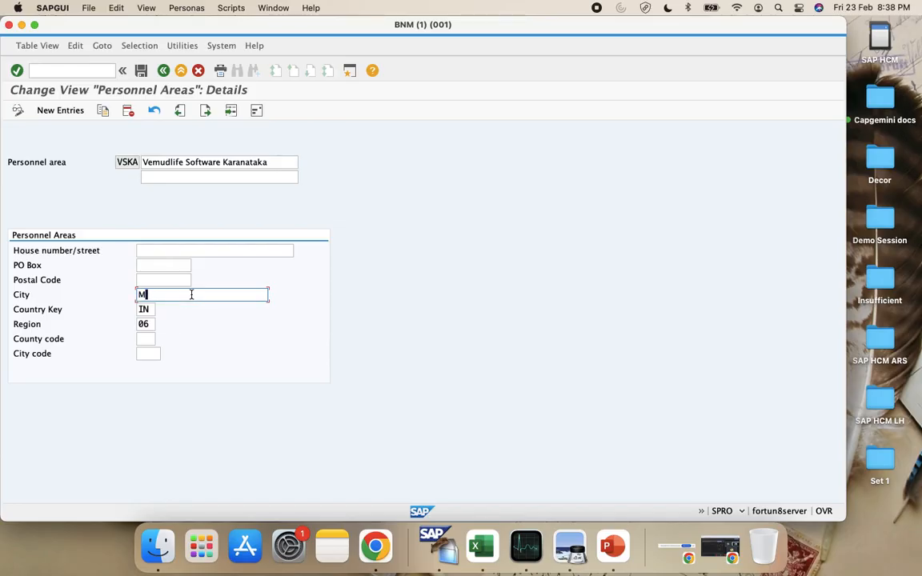
type("ysoo")
key("BackSpace")
type("r")
Step: Switch to Chrome and search Google for Mysor in a new tab to check the city's spelling
left_click(362, 547)
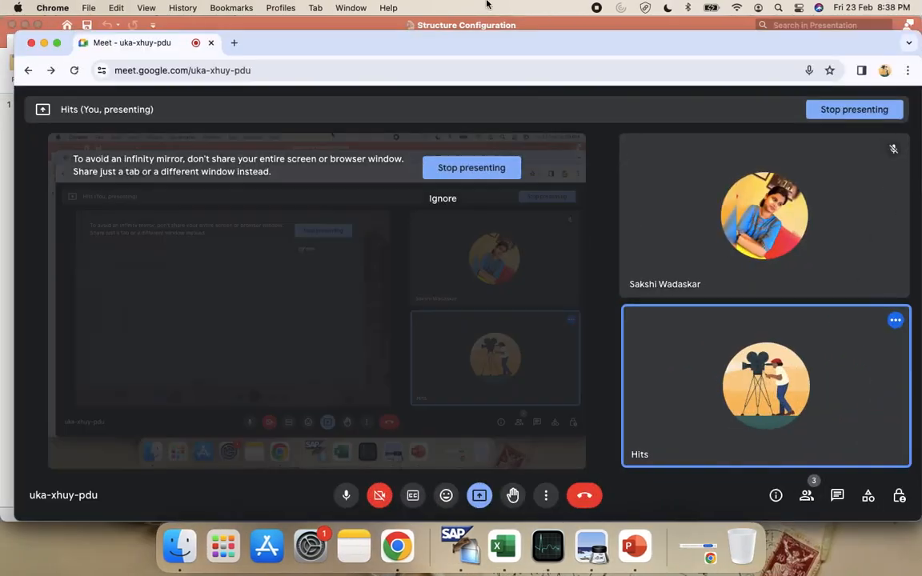
left_click(233, 44)
type("Mysor")
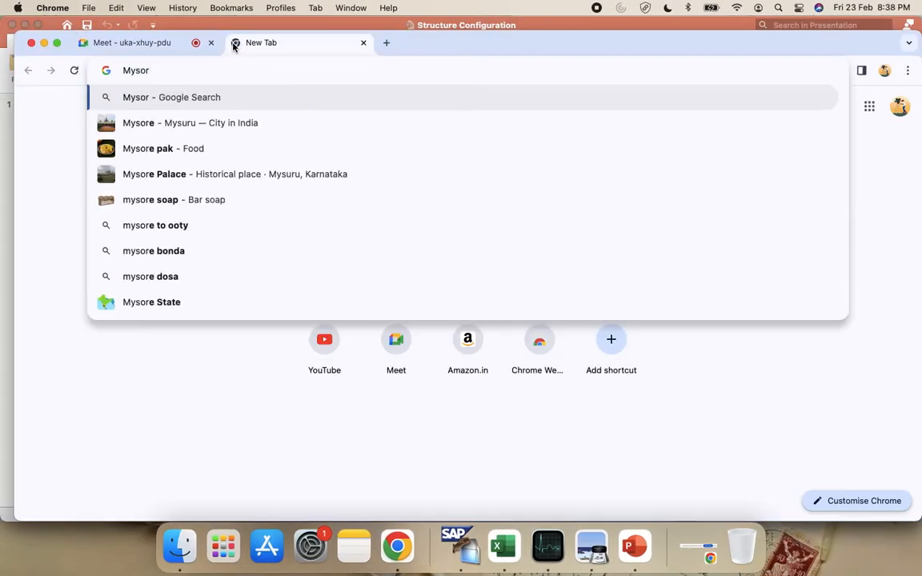
key("Return")
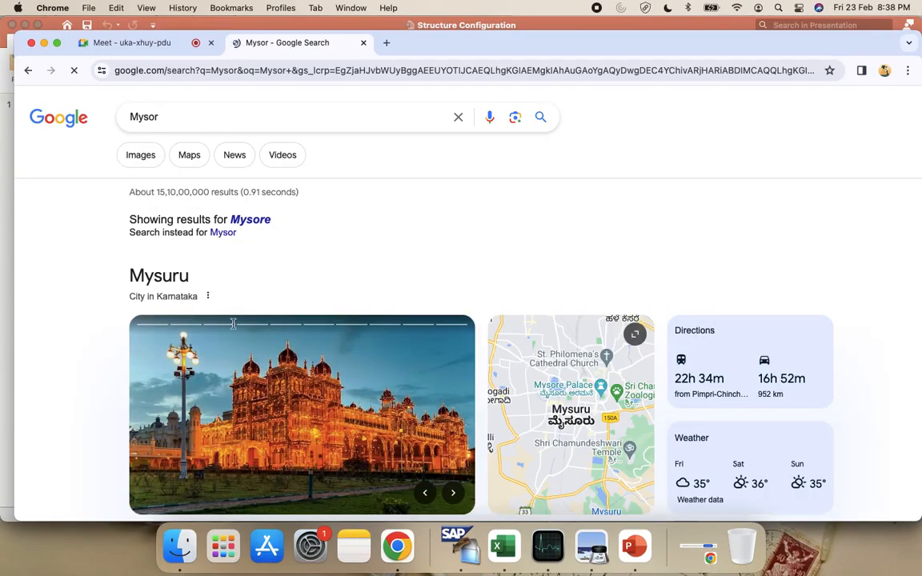
Step: Back in SAP, correct the VSKA city to Mysuru and set the region to 10, Karnataka, from the list of Indian regions
left_click(461, 553)
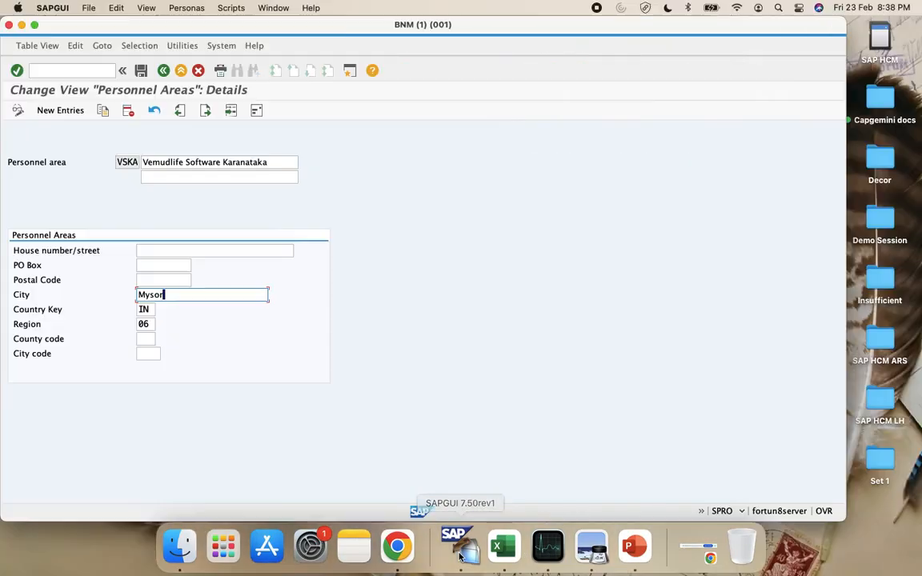
key("BackSpace")
type("uru")
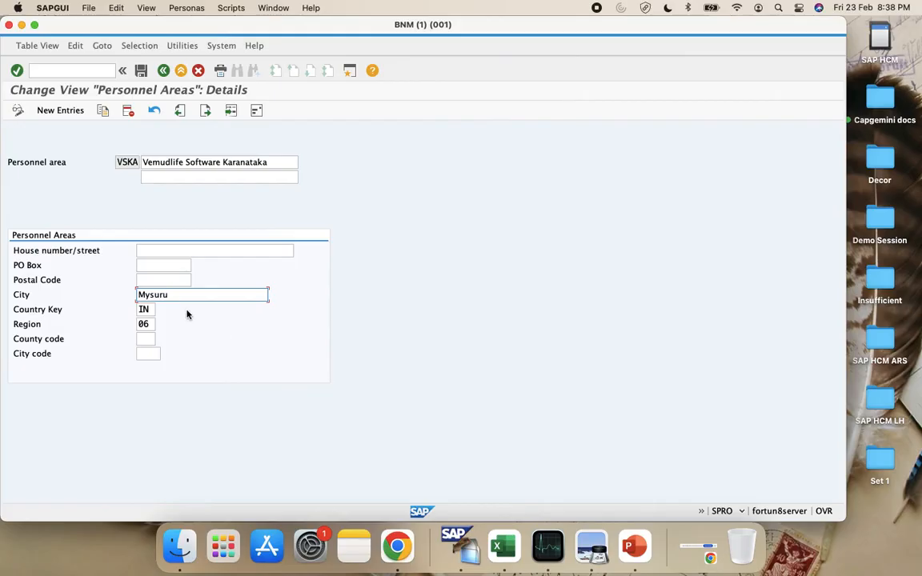
left_click(155, 324)
left_click(159, 324)
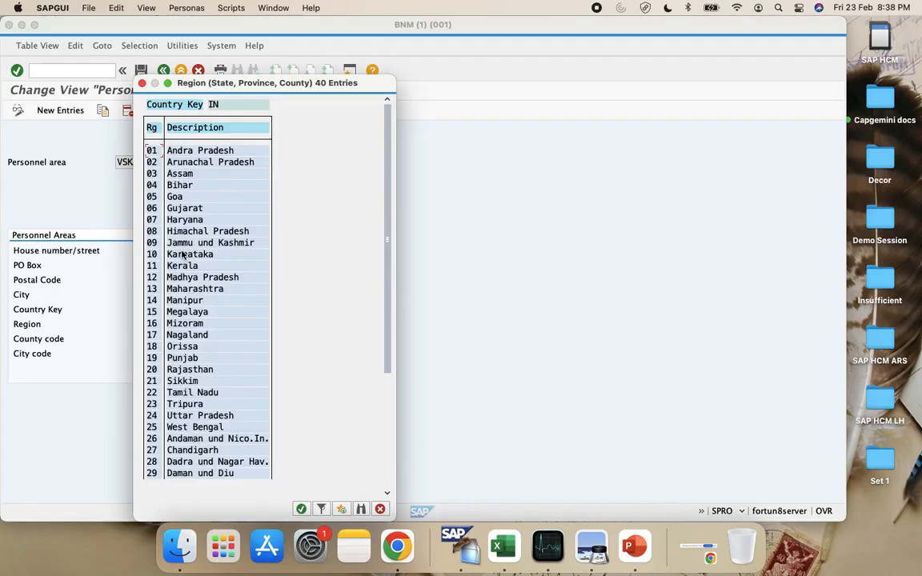
double_click(152, 255)
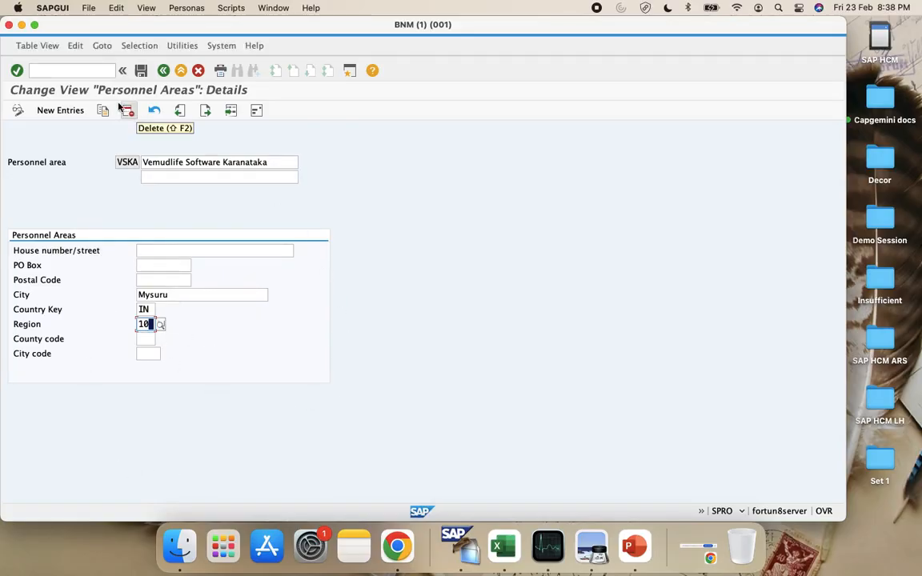
Step: Save the VSKA personnel area details and return to the personnel areas overview
left_click(142, 71)
left_click(144, 72)
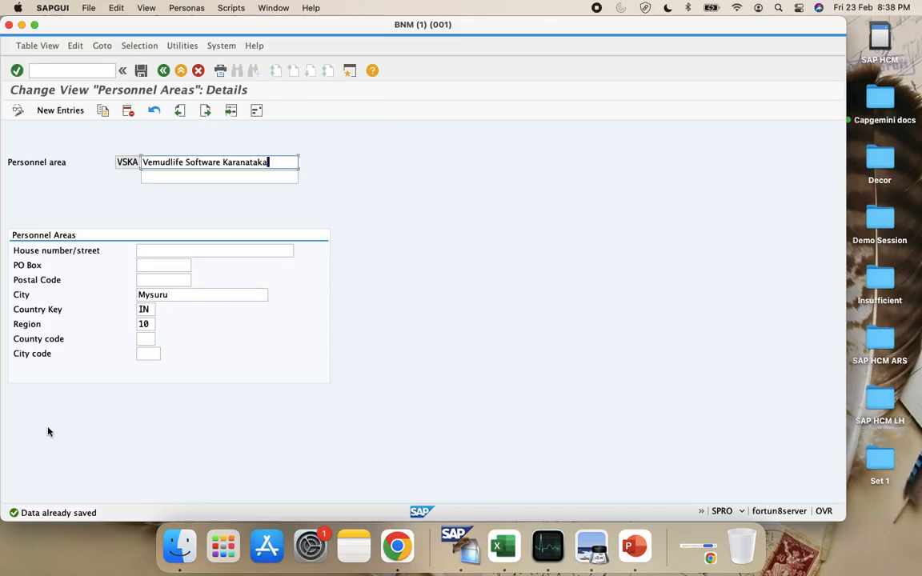
left_click(145, 323)
left_click(146, 309)
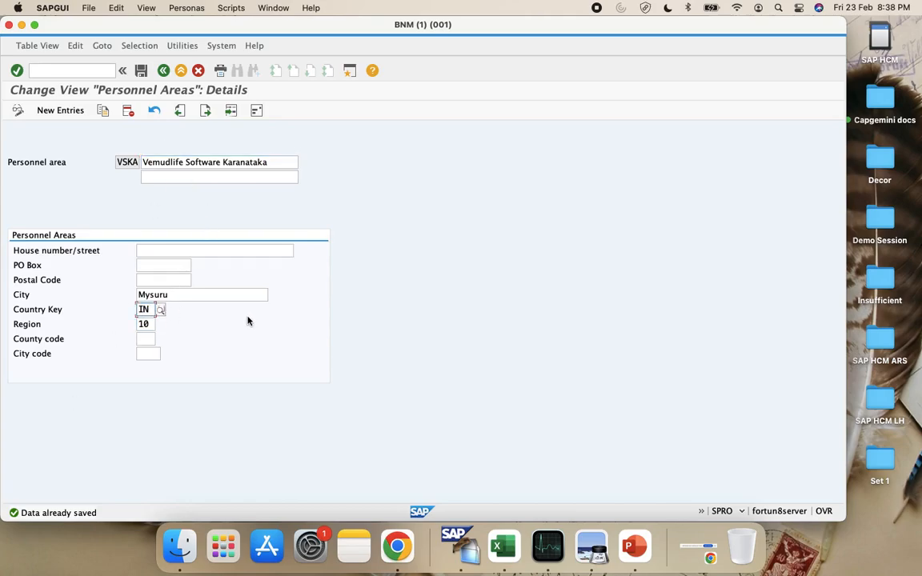
left_click(164, 71)
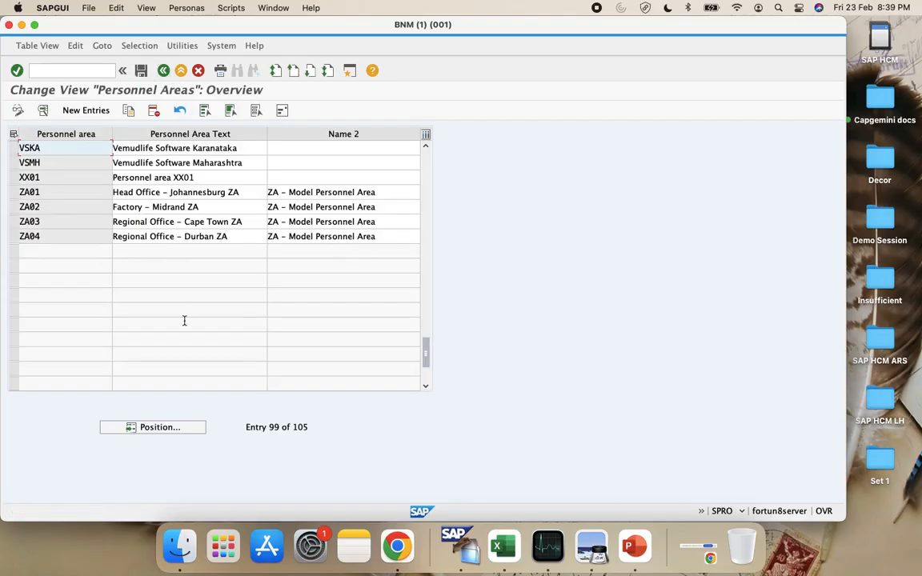
Step: Select the VSGJ, VSKA and VSMH rows in the overview to review the three personnel areas
scroll(184, 321, "up", 4)
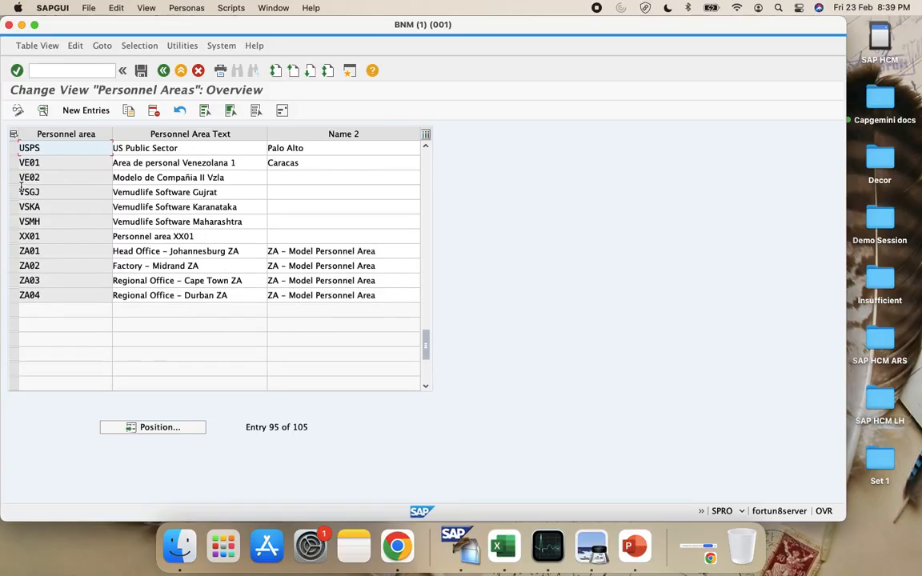
left_click_drag(13, 192, 15, 227)
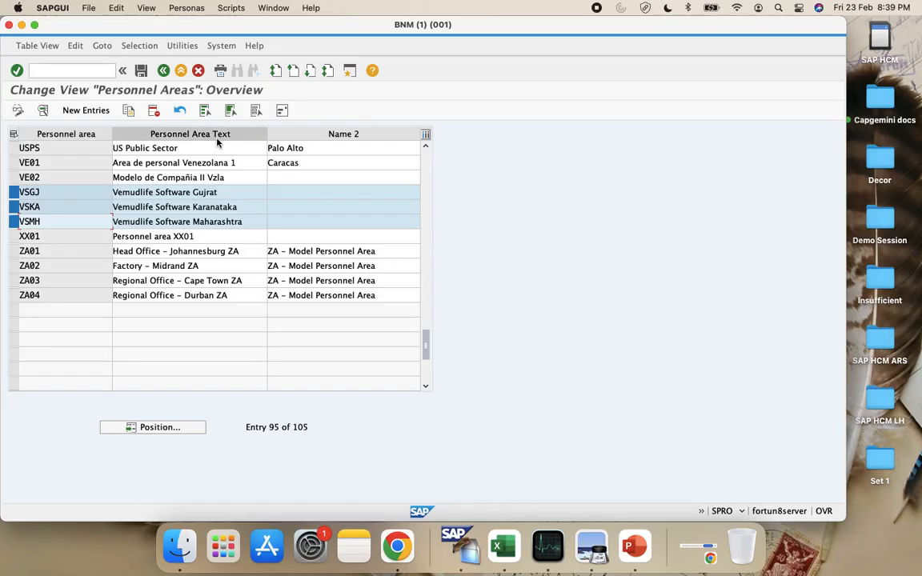
left_click(66, 193)
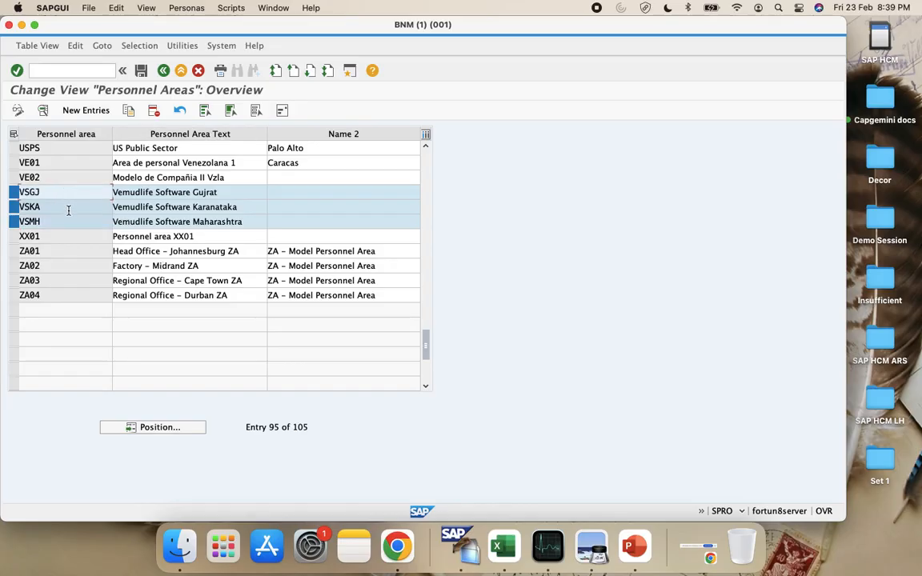
left_click(68, 221)
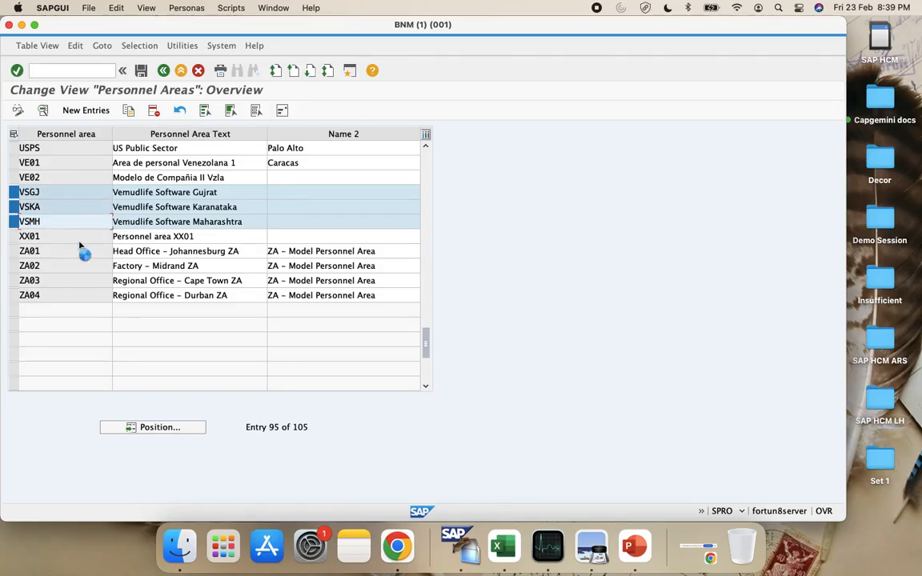
scroll(80, 245, "up", 3)
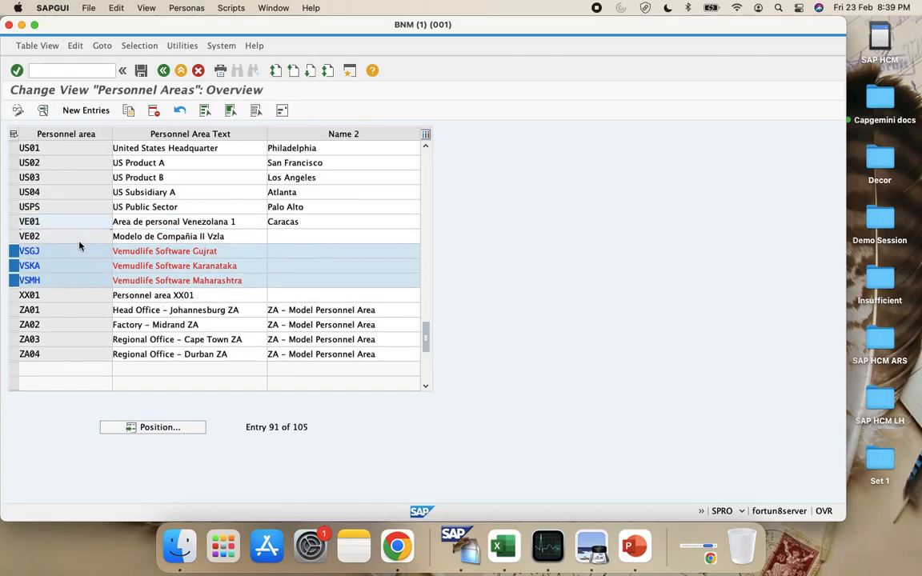
Step: Save the personnel areas, leave the overview and close the activity selection to get back to the IMG structure
left_click(141, 70)
left_click(163, 71)
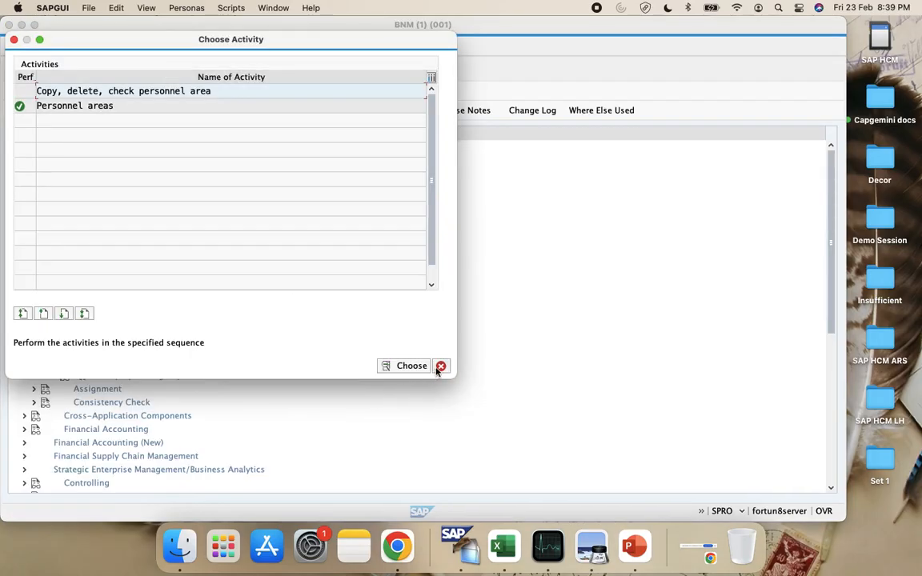
left_click(440, 367)
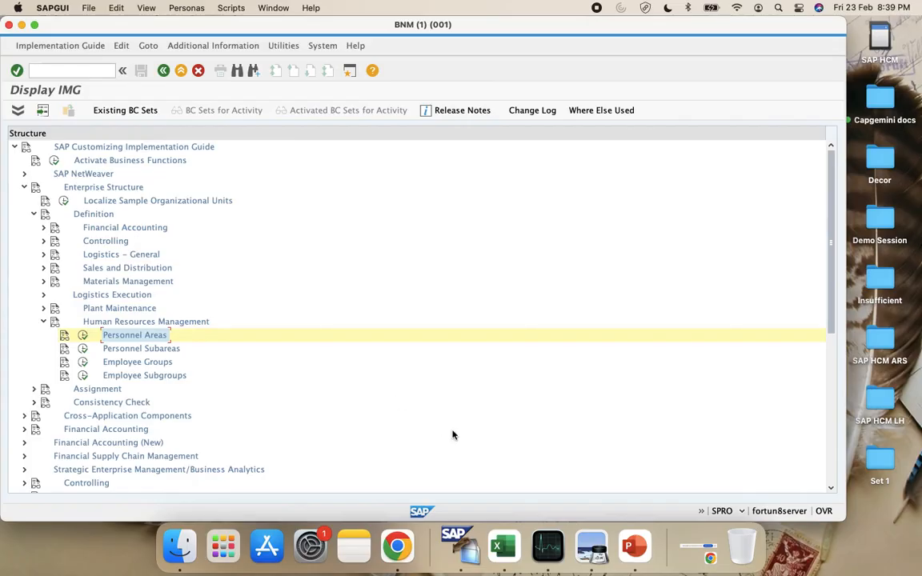
Step: In the Excel configuration sheet, complete the path in cell B45 by adding Personnel Areas >> Personnal Areas after Human Resource Management
left_click(503, 547)
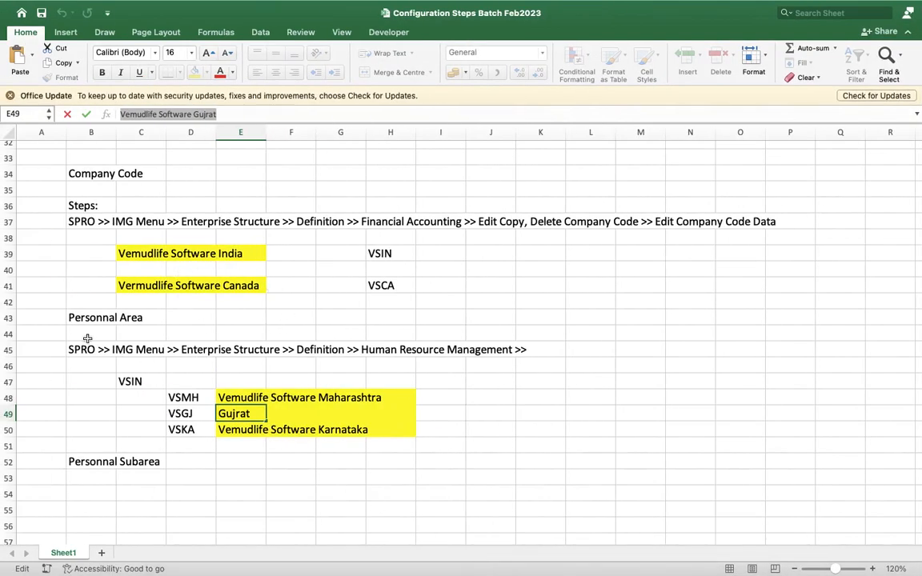
left_click(89, 350)
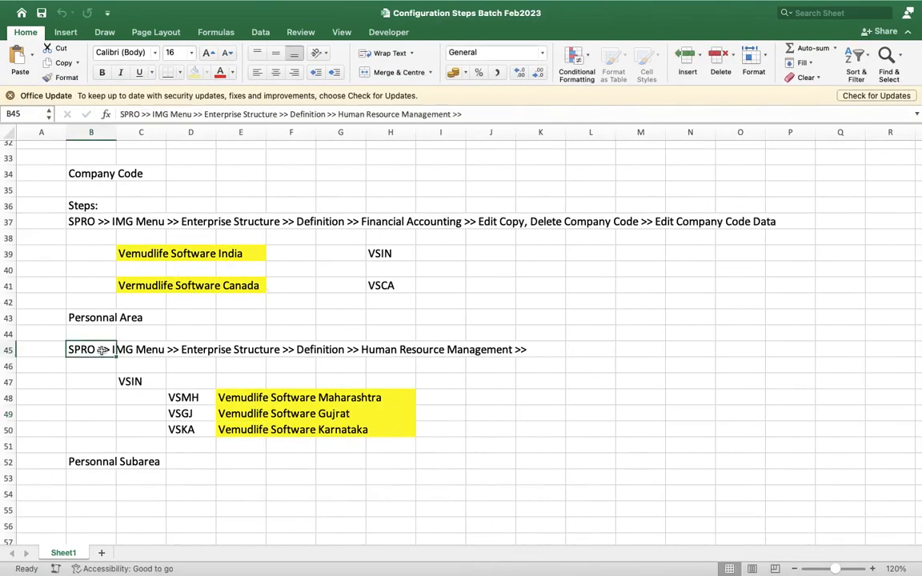
left_click(479, 117)
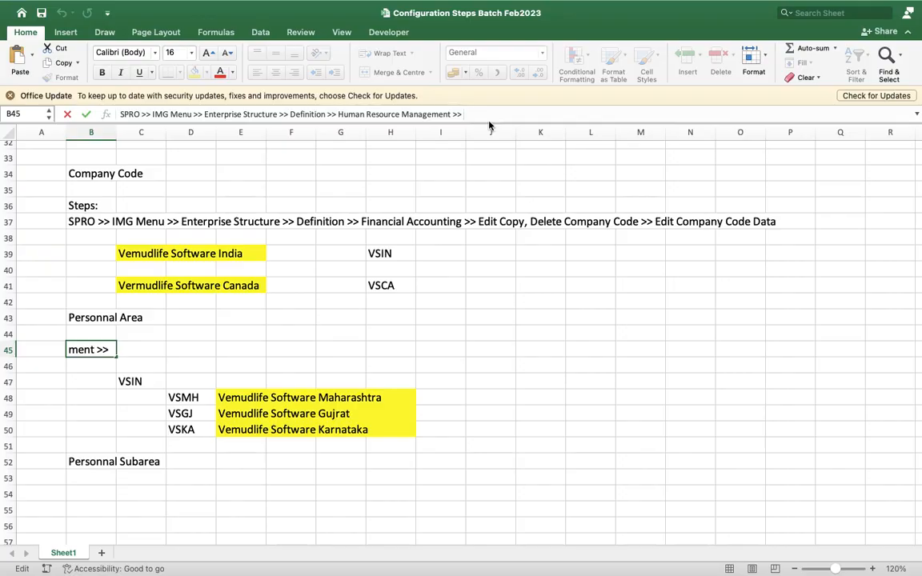
type("Pero")
key("BackSpace")
type("sonnel Areas >> Personal")
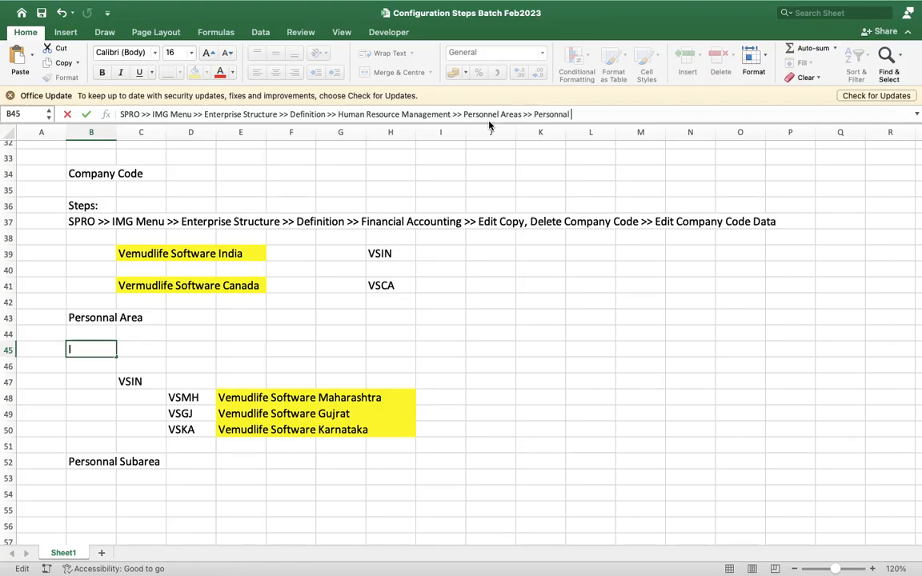
type(" ARea")
key("BackSpace")
key("BackSpace")
key("BackSpace")
type("reas")
left_click(474, 314)
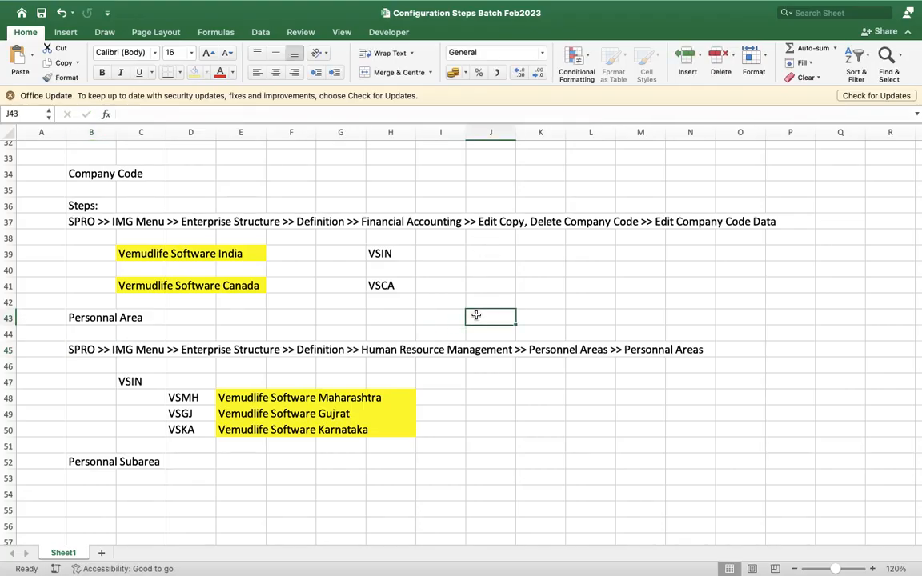
Step: Review the documented company, company code and personnel area configuration steps in the sheet
scroll(476, 315, "up", 1)
scroll(476, 315, "up", 1)
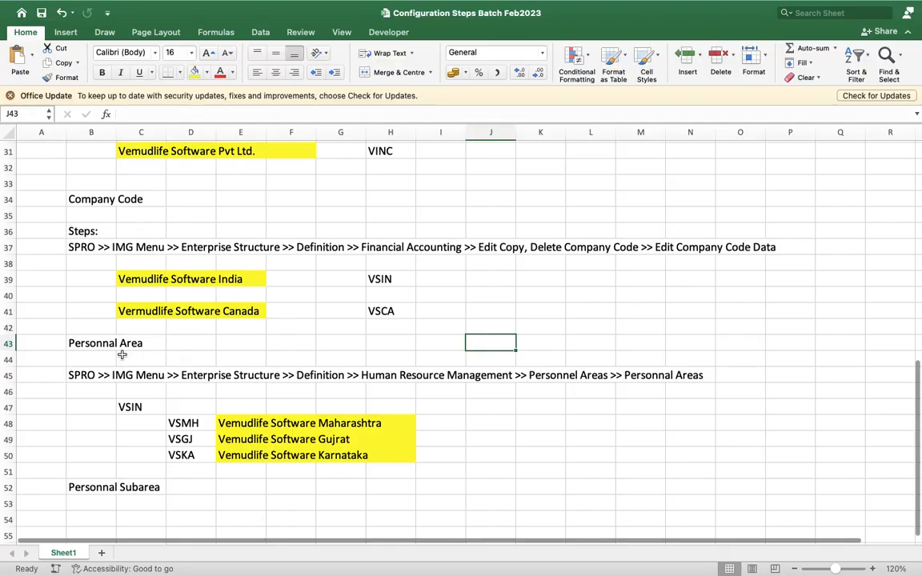
scroll(80, 355, "up", 8)
scroll(80, 354, "down", 5)
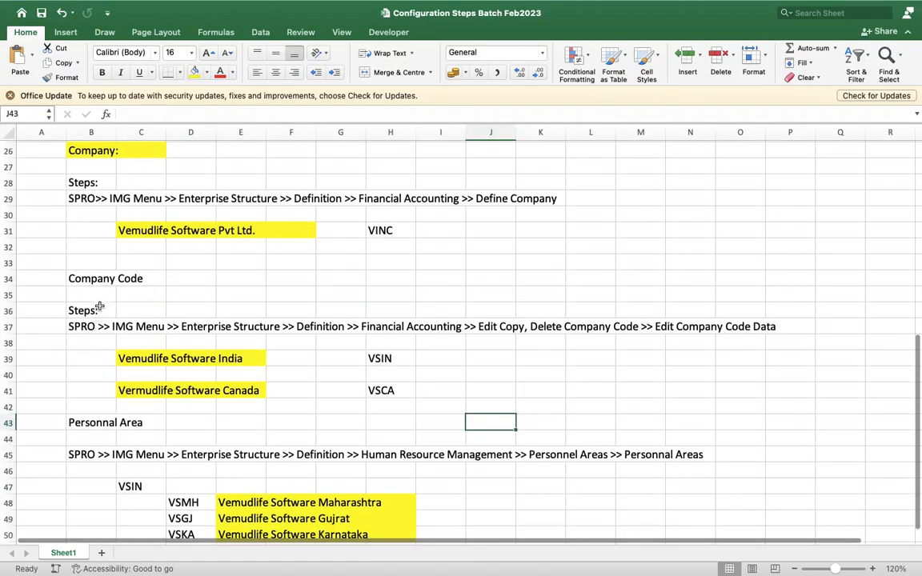
scroll(124, 456, "down", 1)
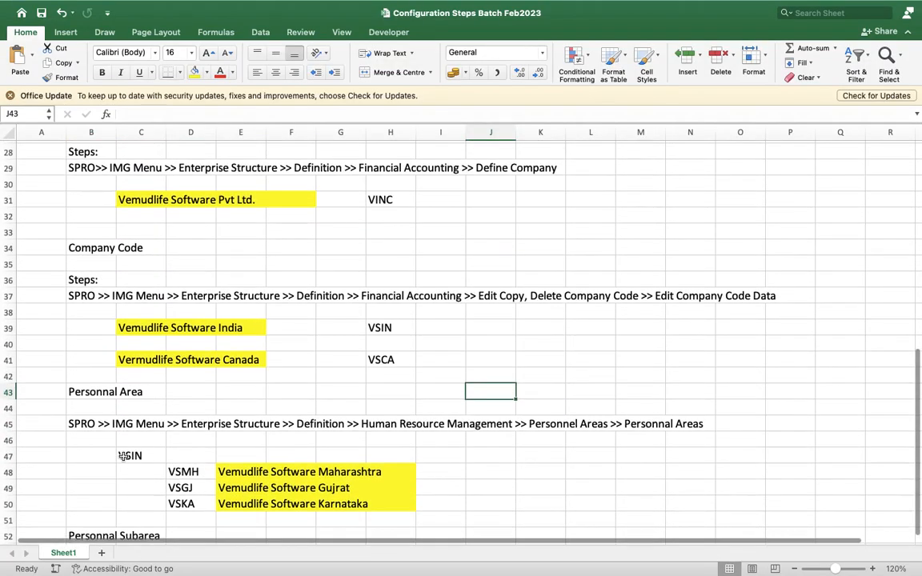
scroll(123, 458, "down", 3)
Step: Switch to SAP and leave the IMG and project customizing to return to the SAP Easy Access screen
key("ctrl+Left")
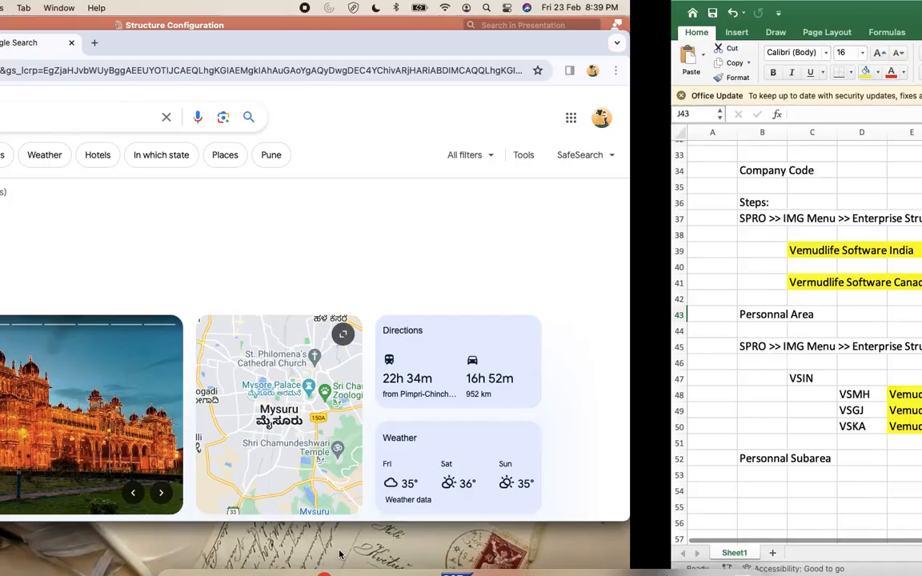
key("ctrl+Right")
left_click(459, 555)
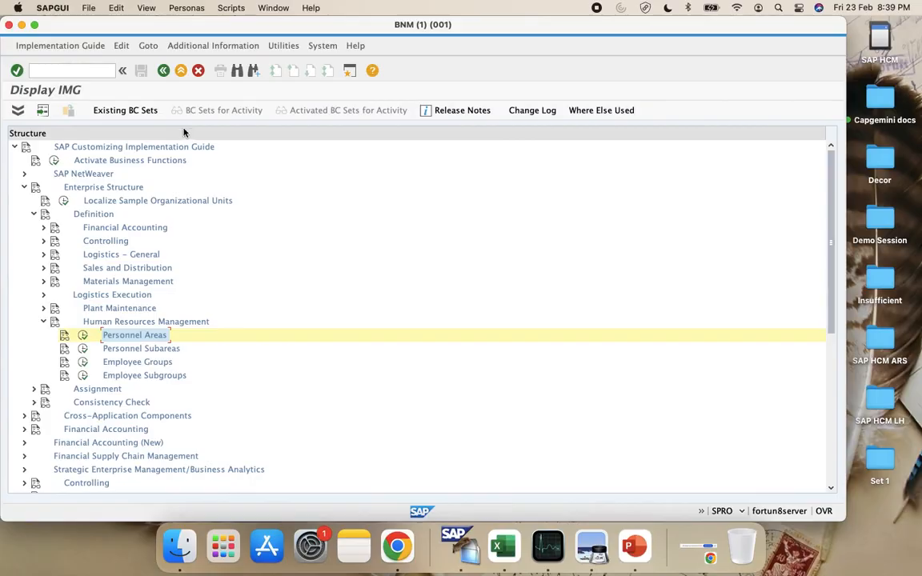
left_click(163, 70)
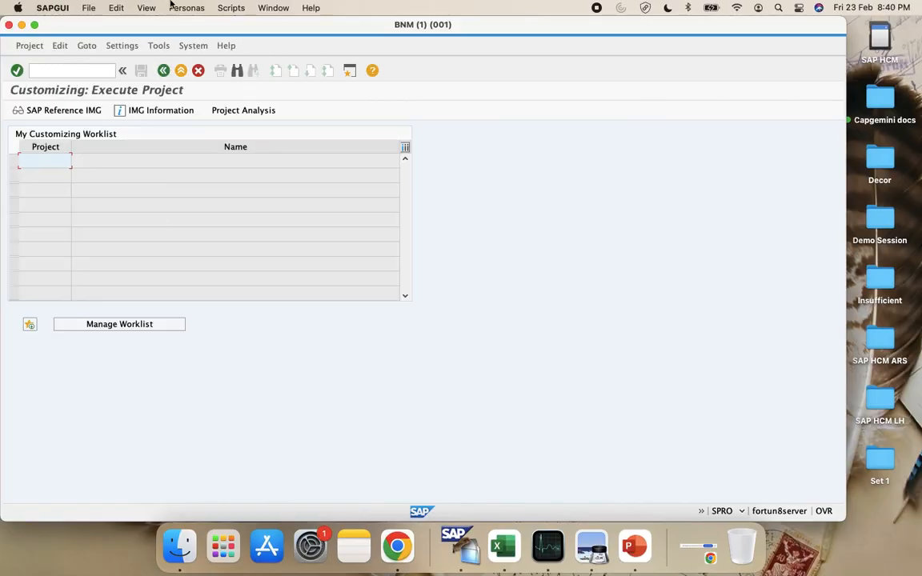
left_click(163, 70)
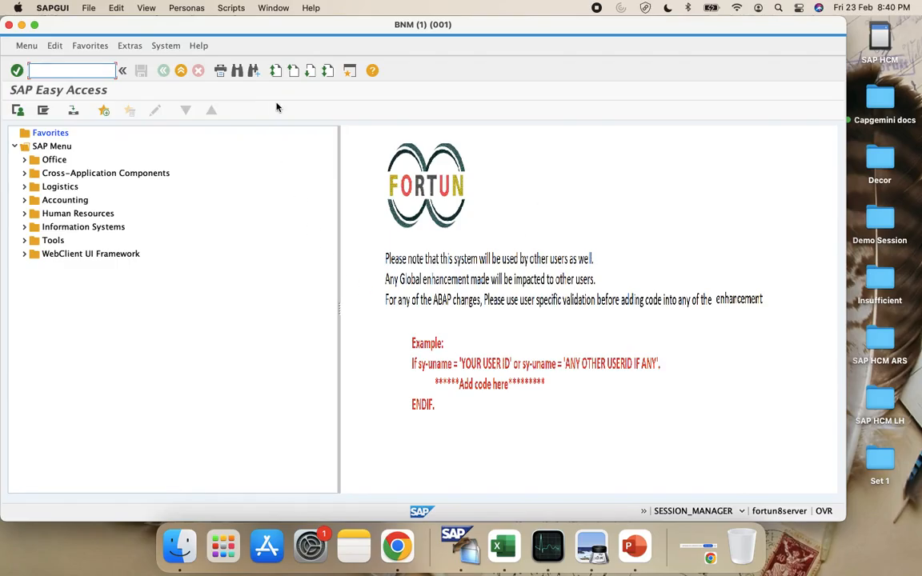
Step: Run transaction SPRO and display the SAP Reference IMG
type("SPRO")
key("Return")
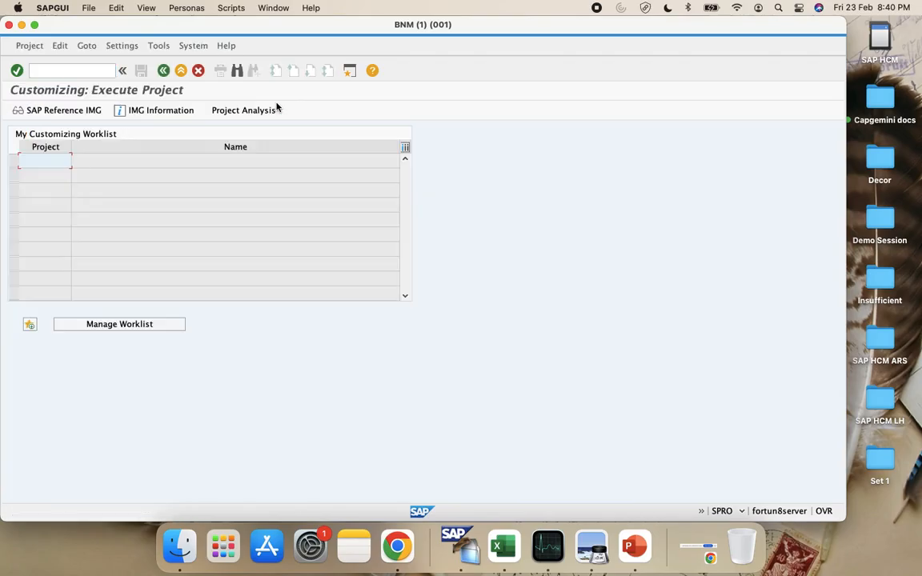
left_click(55, 112)
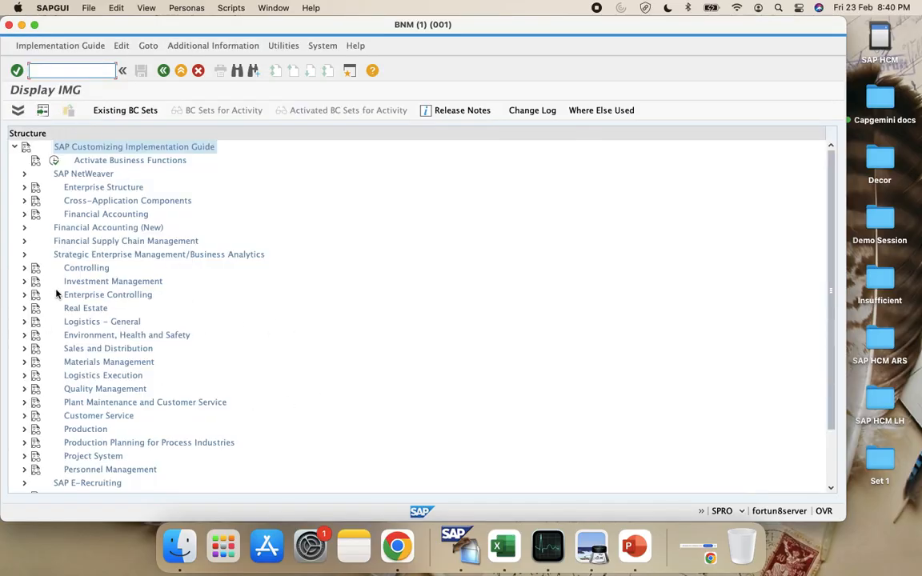
Step: Switch to the Excel sheet and examine the noted configuration paths from the company steps down to the Personnal Subarea heading
key("ctrl+Left")
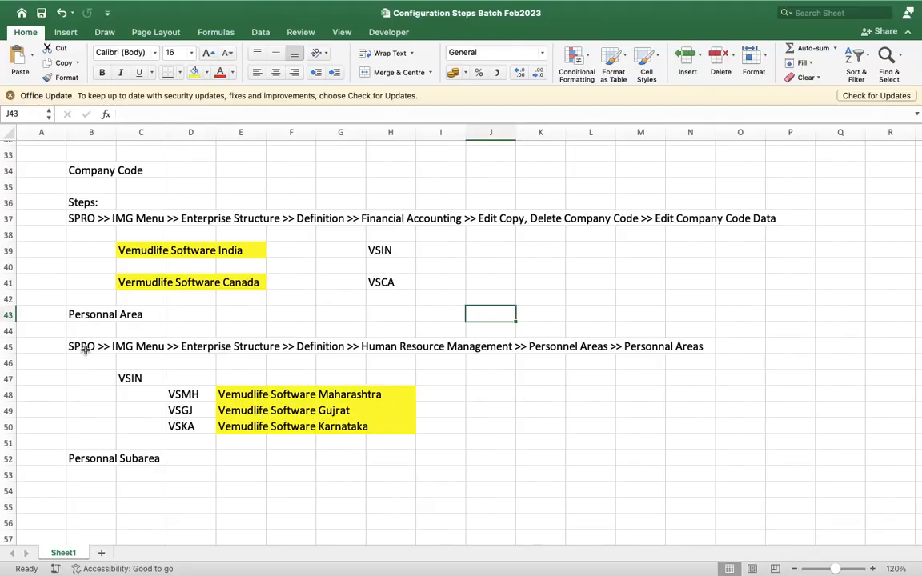
scroll(84, 349, "up", 5)
left_click(87, 282)
scroll(88, 280, "up", 1)
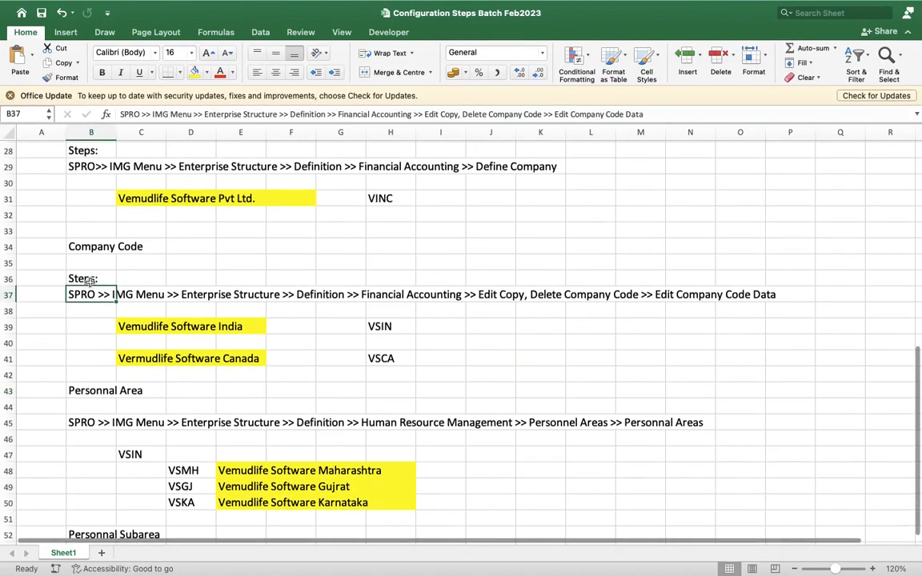
scroll(88, 278, "up", 7)
scroll(86, 269, "down", 20)
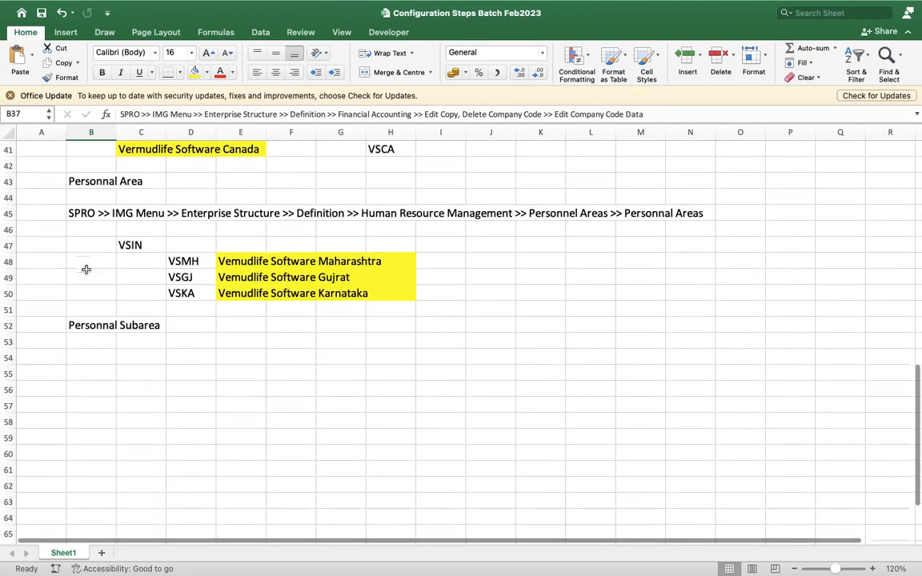
Step: Add a colon to the heading in cell B52 so it reads "Personnal Subarea:"
scroll(88, 288, "down", 1)
left_click(96, 320)
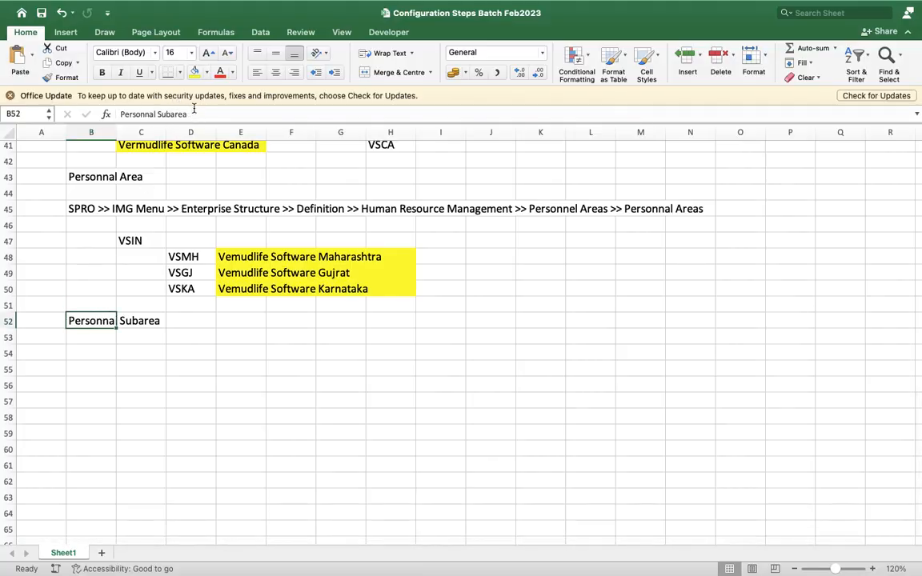
left_click(194, 108)
type(":")
key("Return")
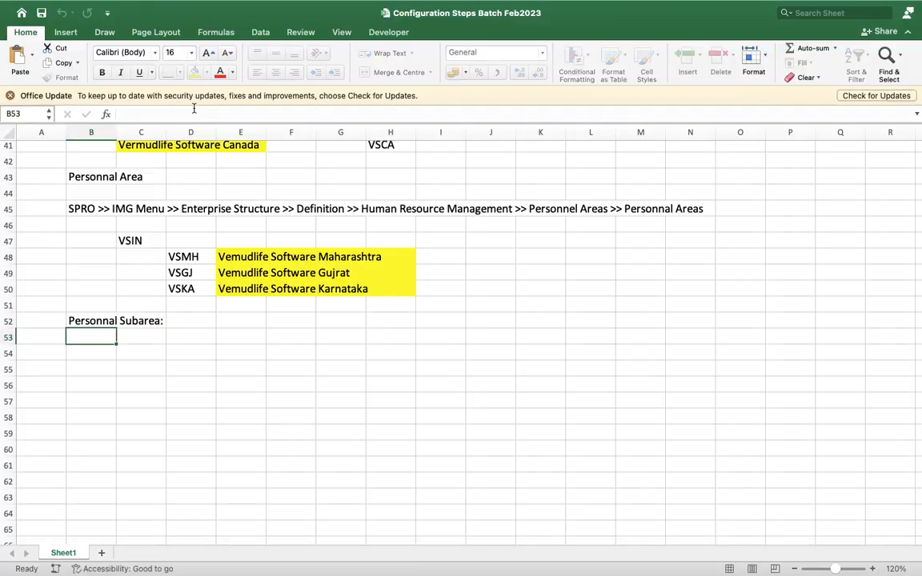
key("Return")
Step: Switch to PowerPoint to examine the personnel subareas on the Structure Configuration slide, and return to the Excel sheet
key("ctrl+Right")
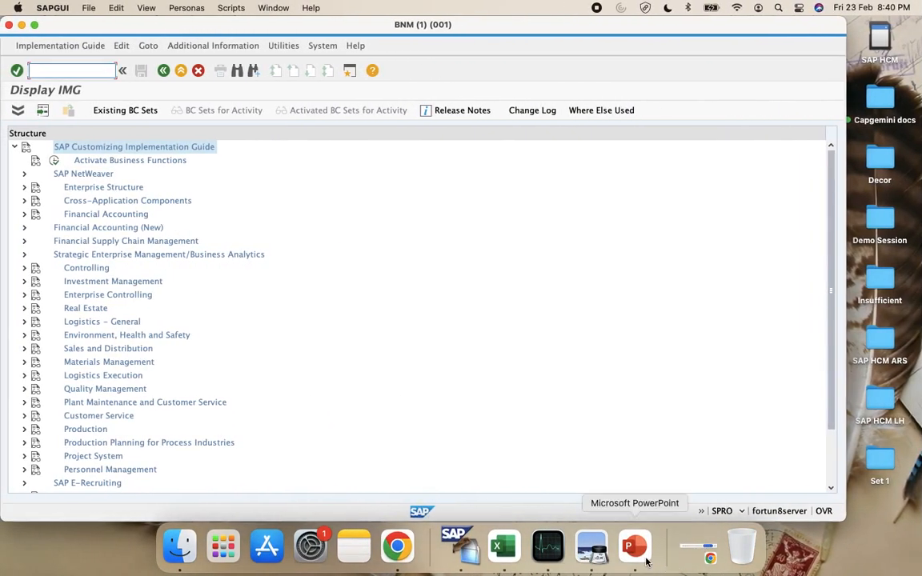
left_click(645, 562)
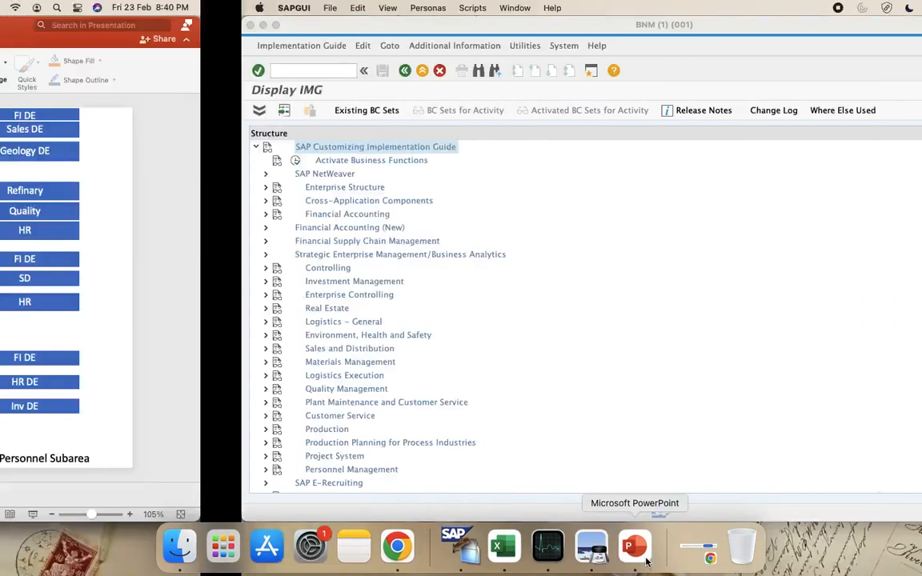
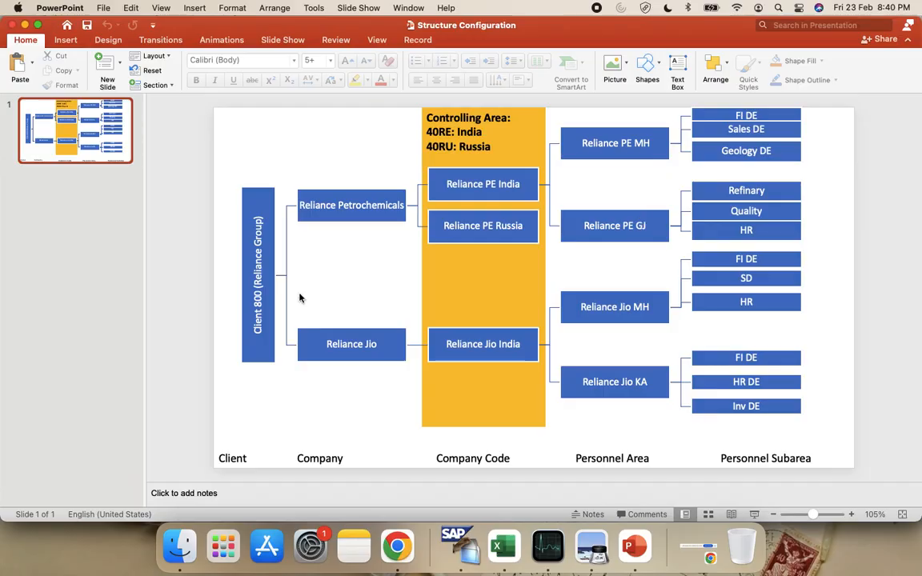
key("super+Tab")
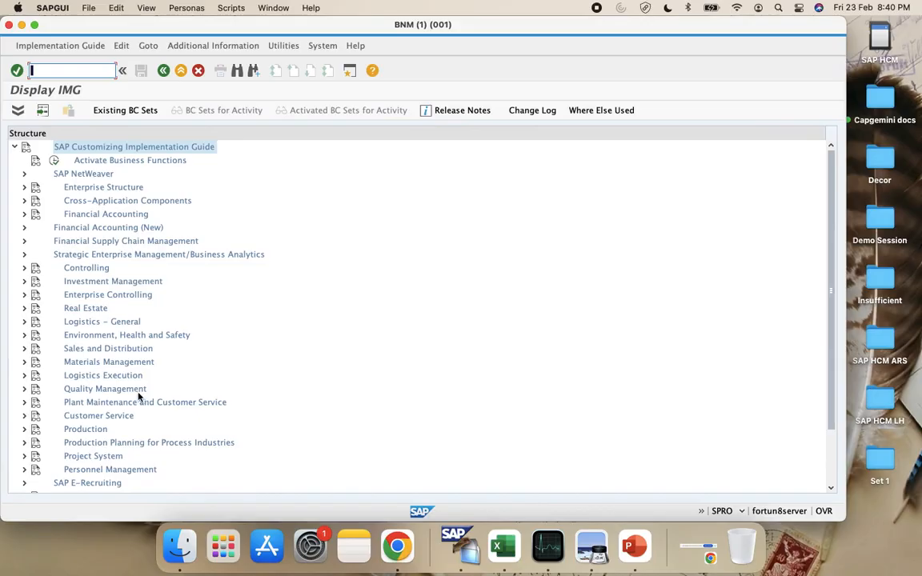
left_click(504, 547)
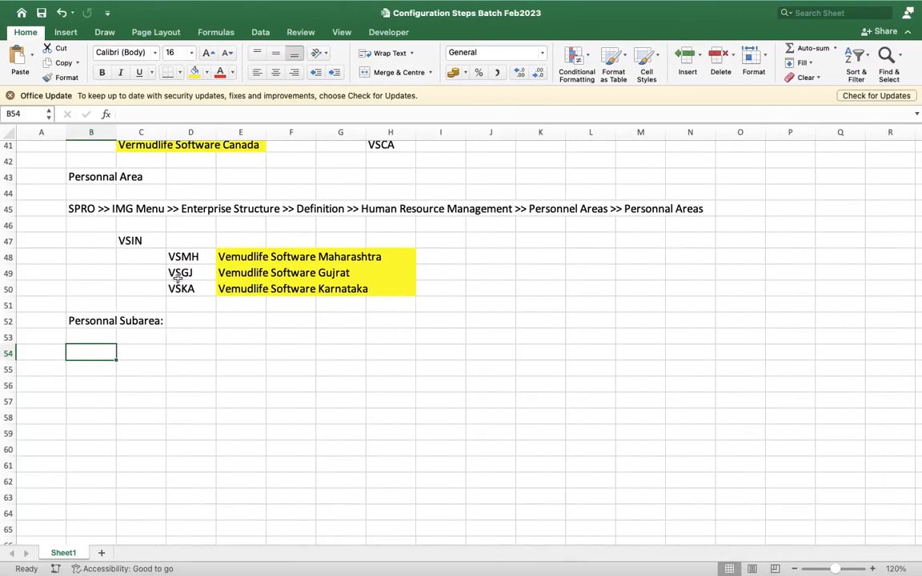
Step: Enter the personnel area label "VSMH (Maharashtra):" in cell C54
left_click(142, 353)
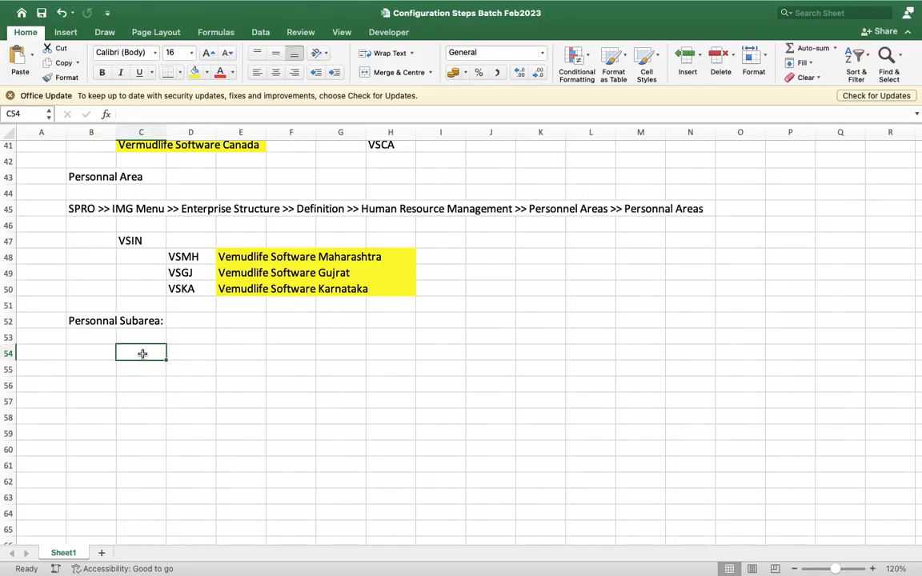
type("VS")
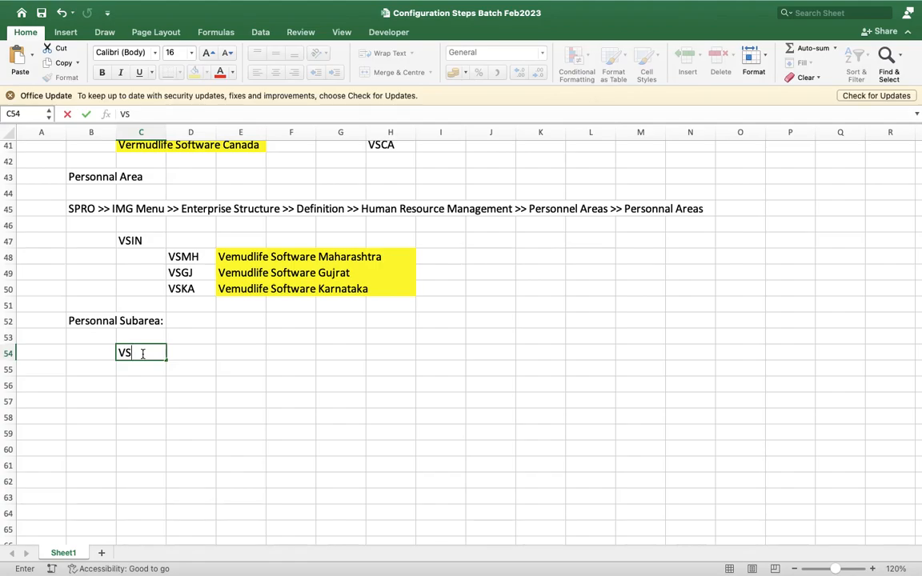
type("MH")
left_click(165, 353)
type("(M")
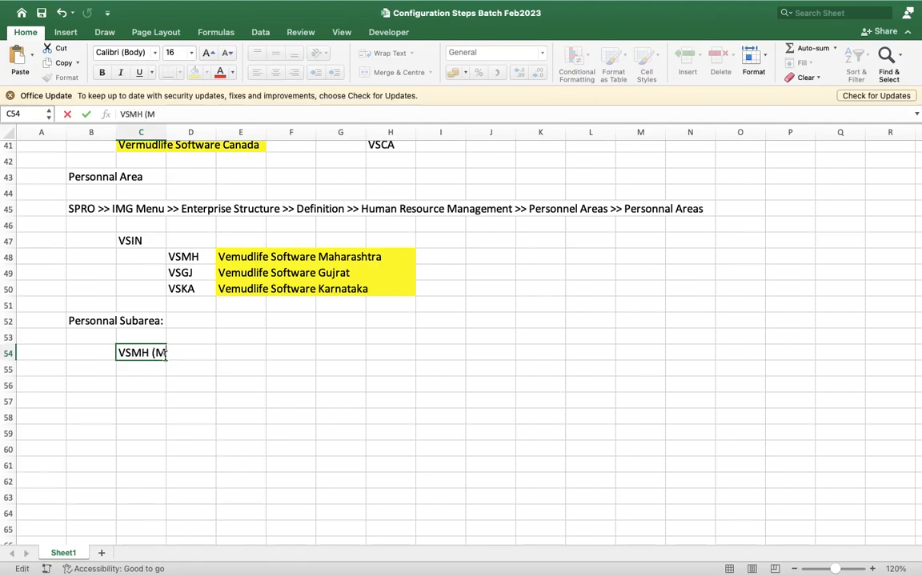
type("aharashtra")
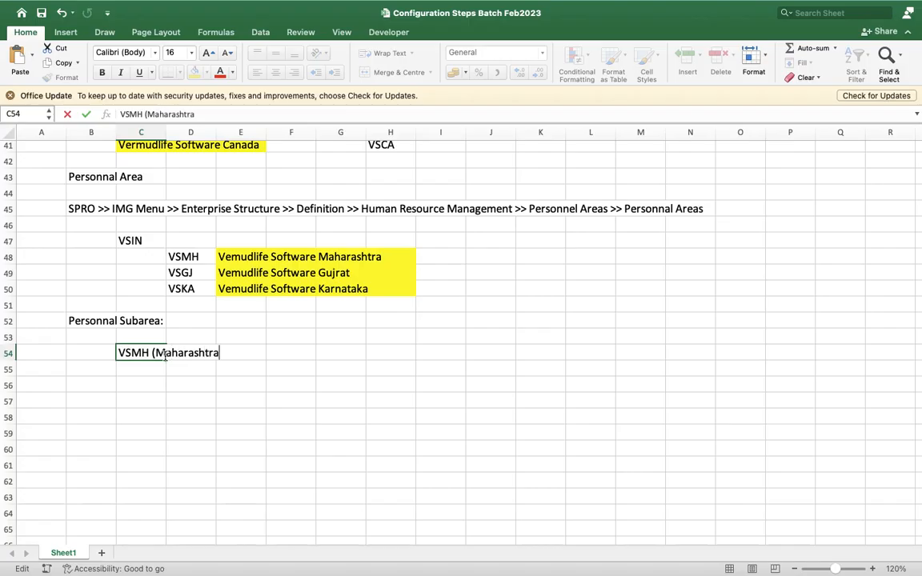
type(")")
Step: Record subarea code FIMH in F54 with the description "Finance Department" in G54
left_click(298, 352)
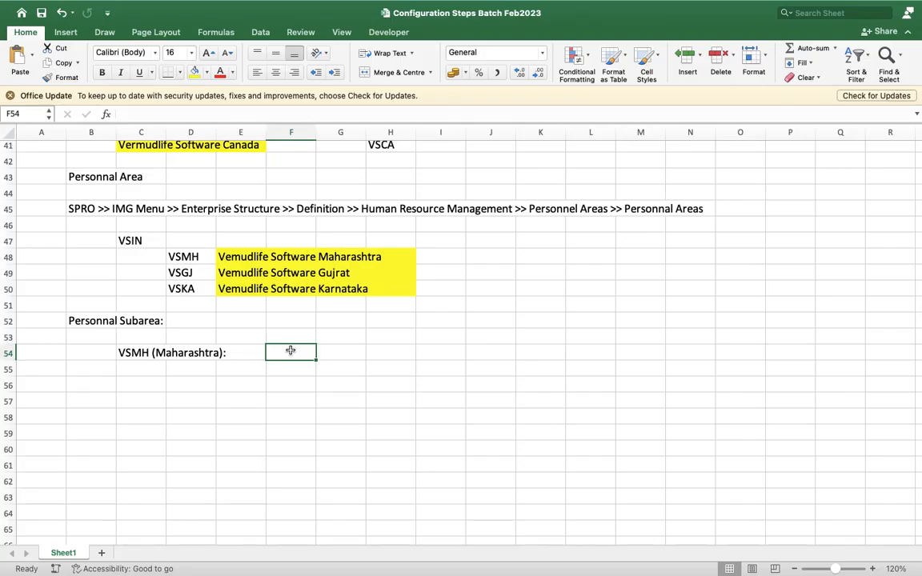
type("FI")
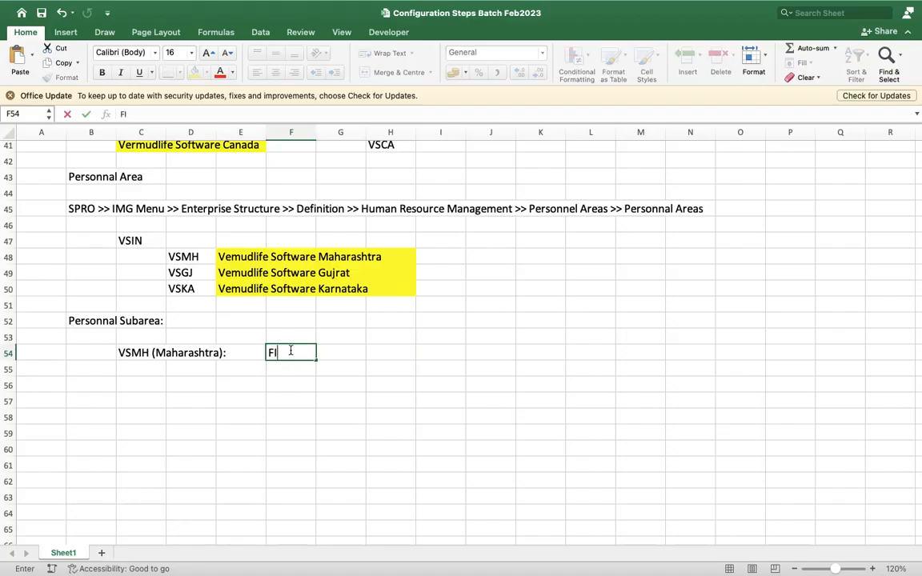
type("MR")
key("Tab")
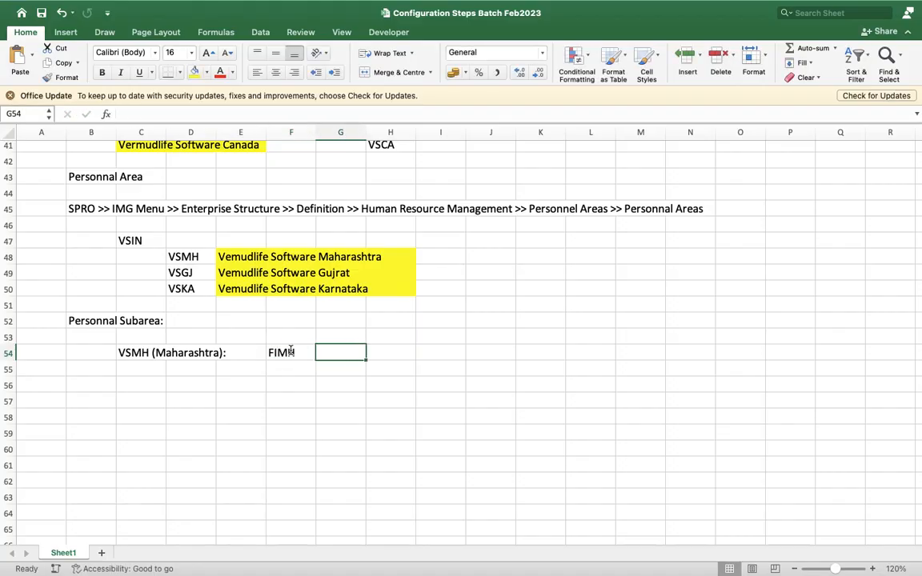
type("Finance ")
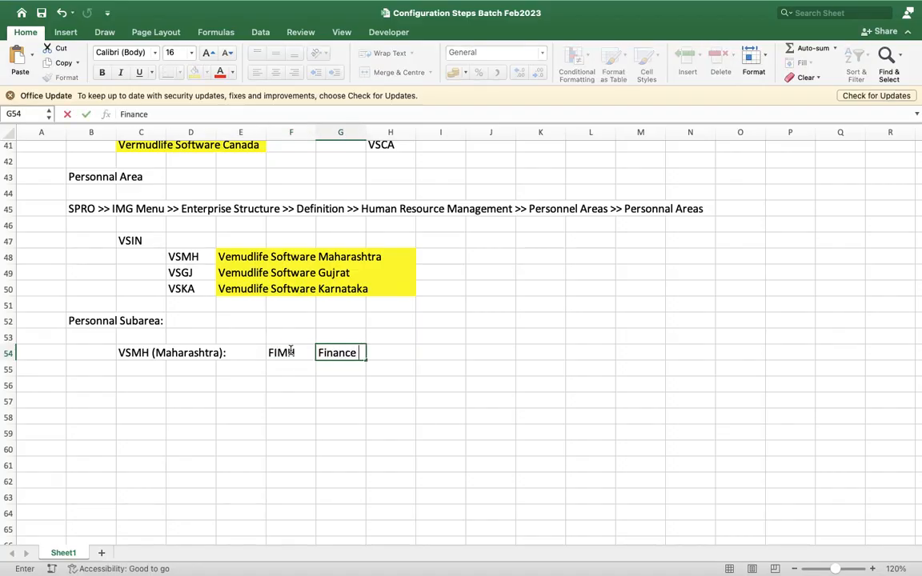
type("Department")
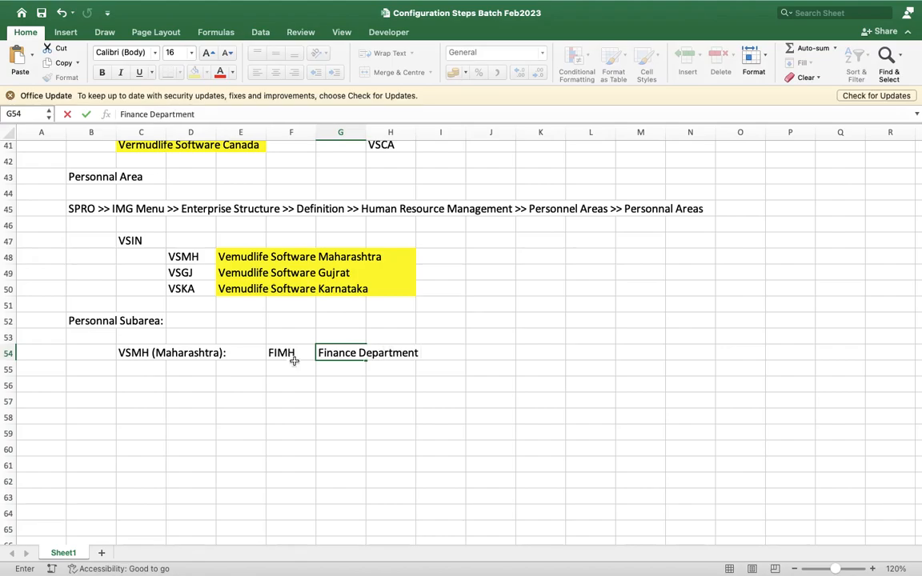
Step: Record subarea code HRMH in F55 with the description "Human Resource" in G55
left_click(298, 372)
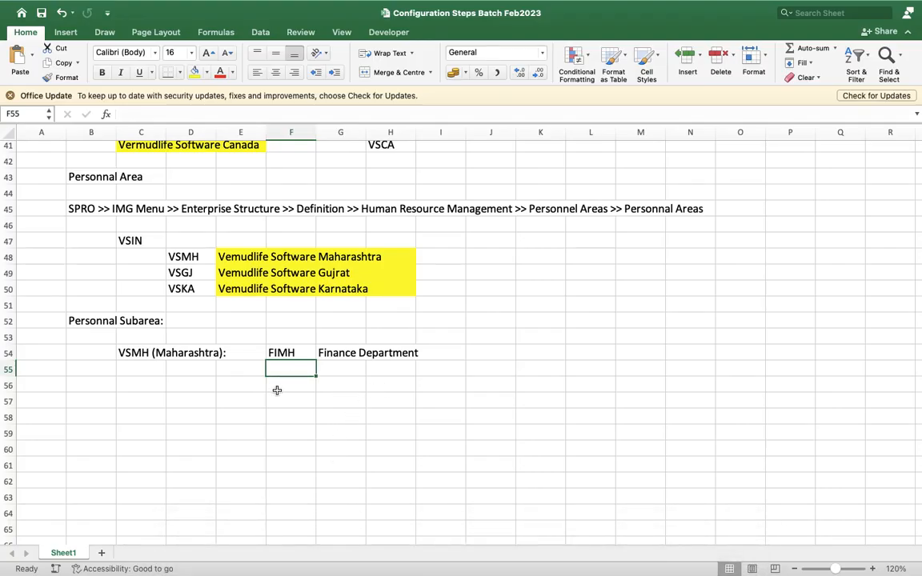
type("HRMH")
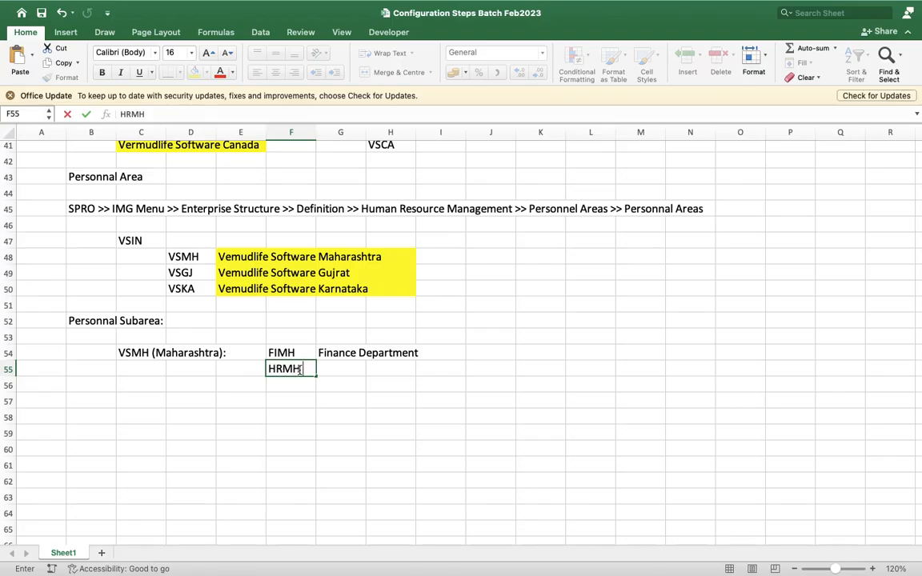
left_click(356, 366)
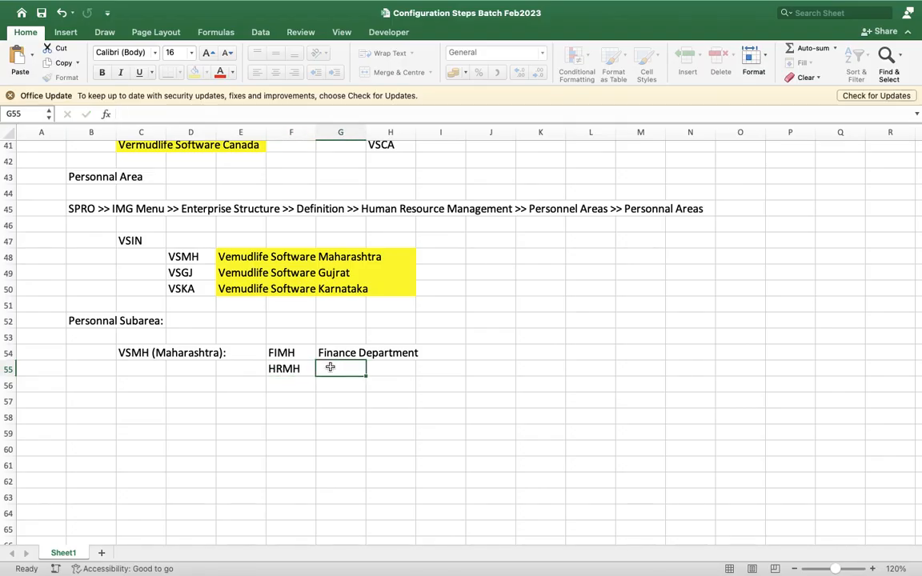
type("Human")
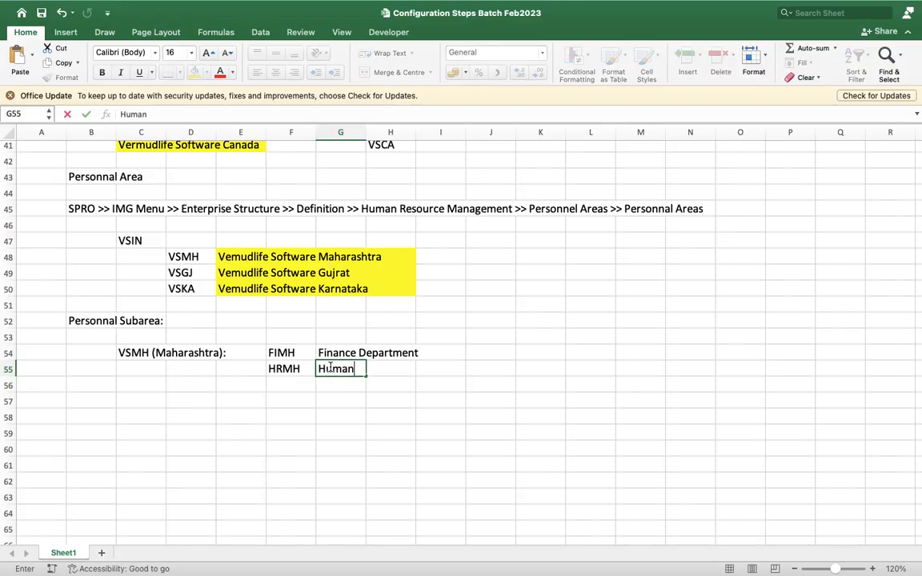
left_click(329, 367, "shift")
type("Re")
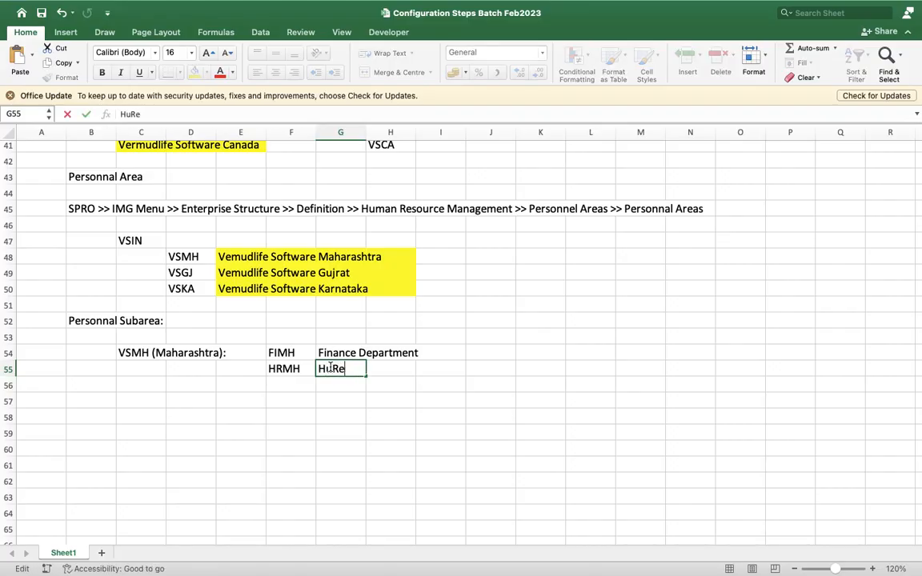
key("BackSpace")
key("BackSpace")
type("man Res")
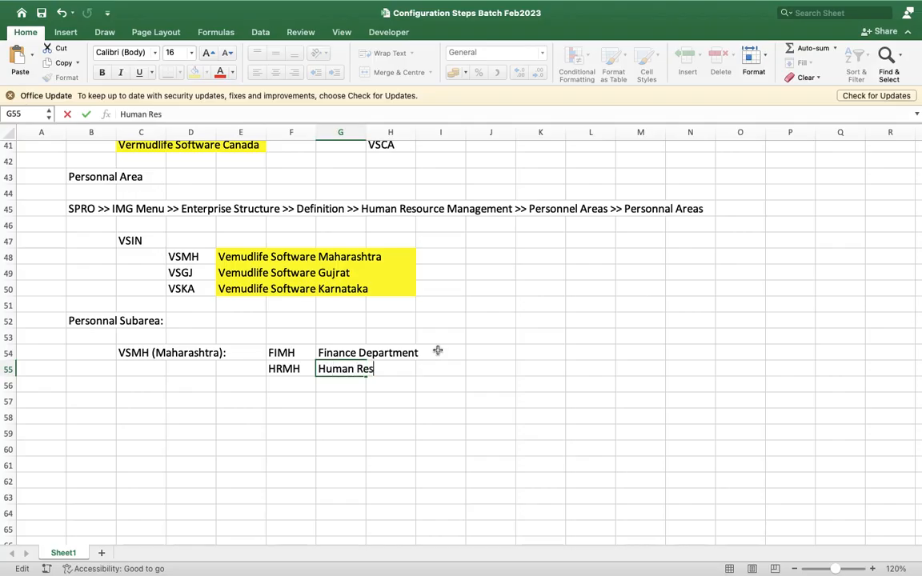
type("ource")
key("Return")
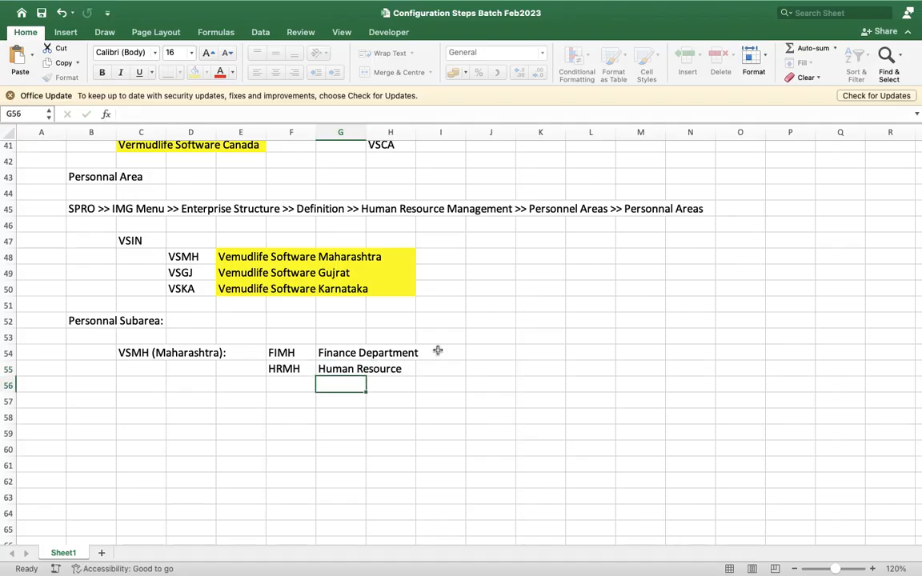
Step: Enter the personnel area label "VSGJ (Gujrat):" in cell C57
left_click(142, 400)
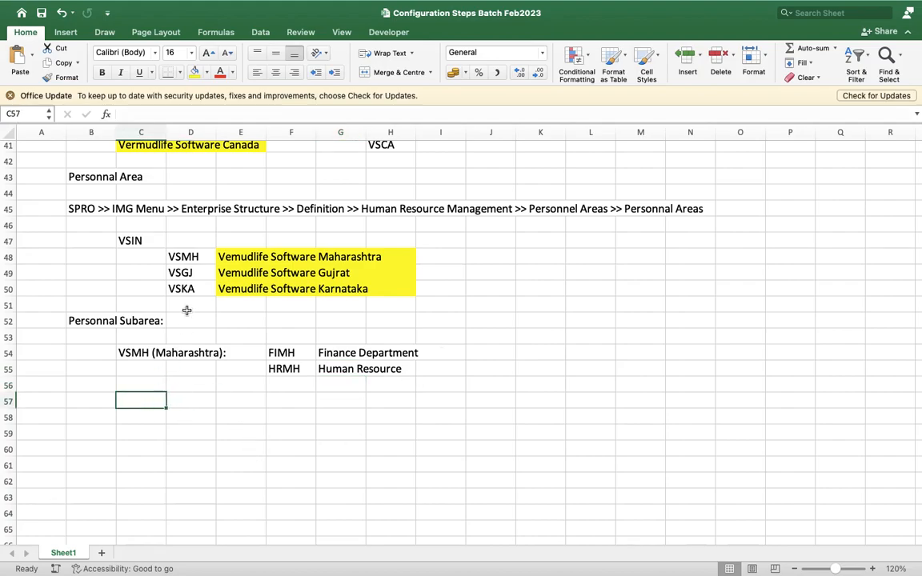
left_click(186, 316)
left_click(190, 274)
left_click(136, 400)
type("VSGJ")
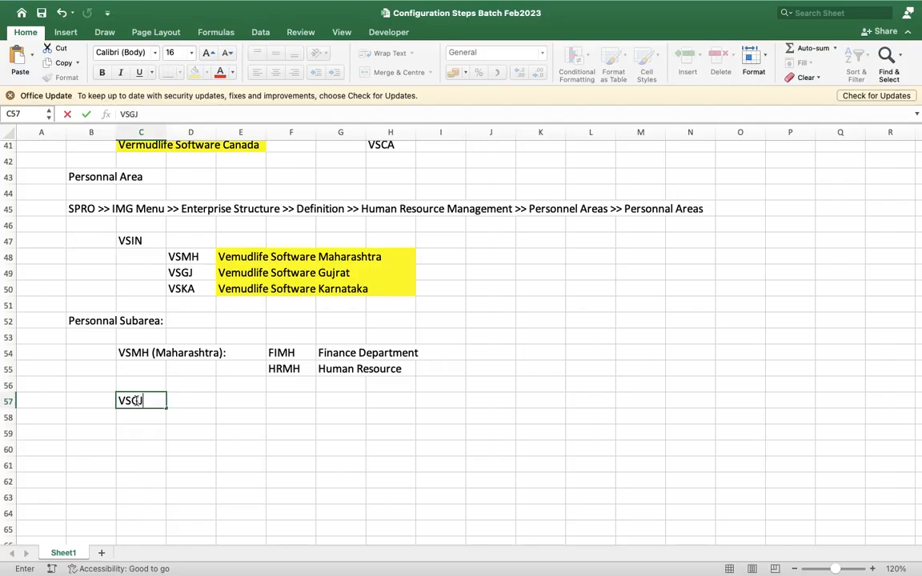
type(" (Gujrat")
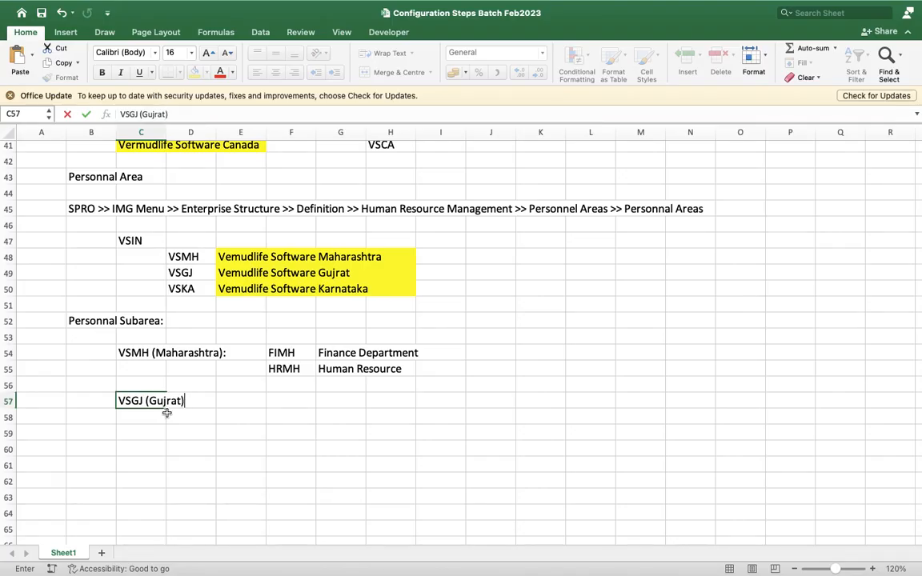
type("):")
left_click(281, 414)
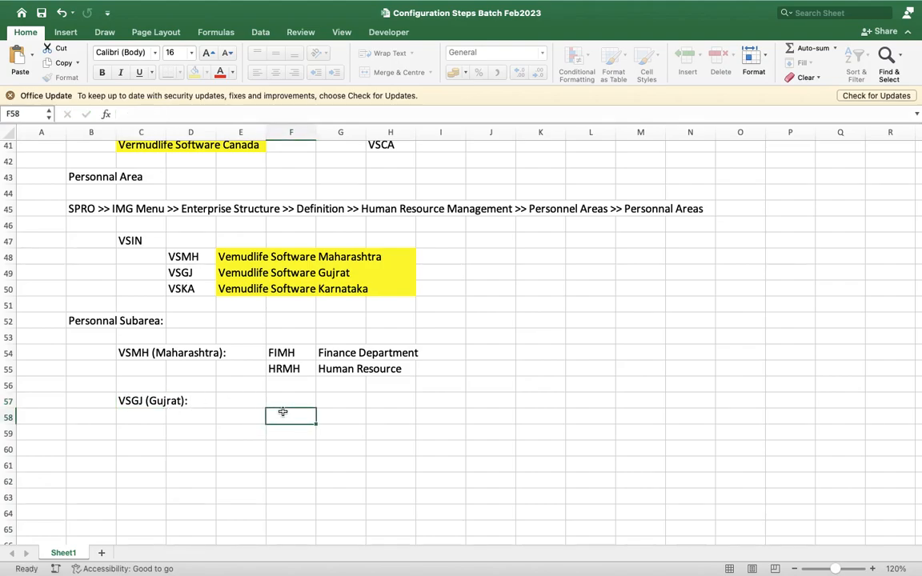
left_click(256, 401)
left_click(158, 402)
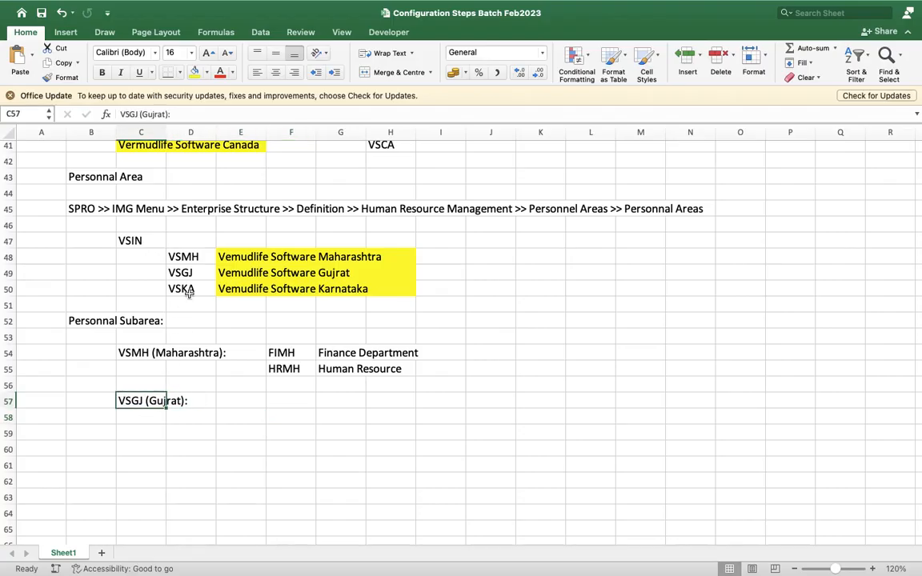
left_click(160, 348)
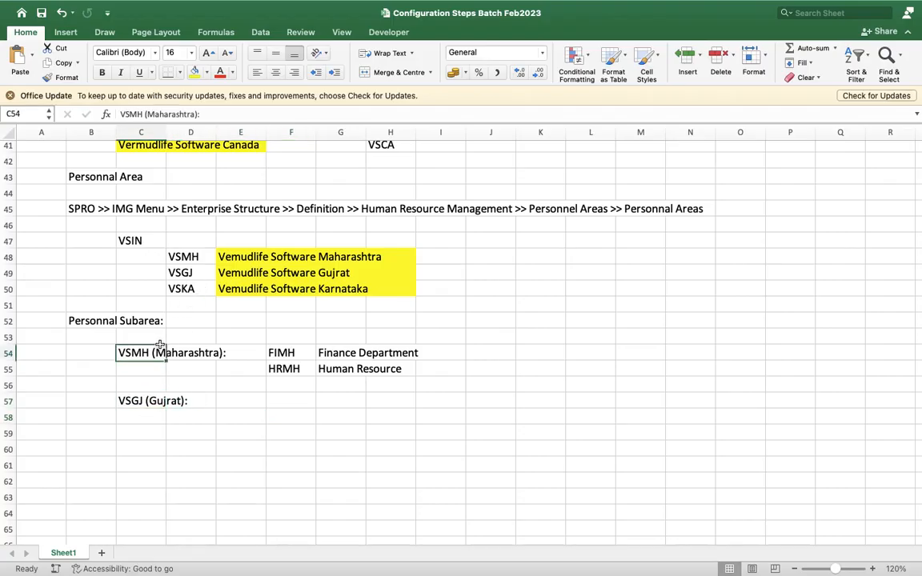
left_click(163, 403)
Step: List the Gujrat subarea codes ITGJ in F57 and OEGJ in F58
left_click(291, 395)
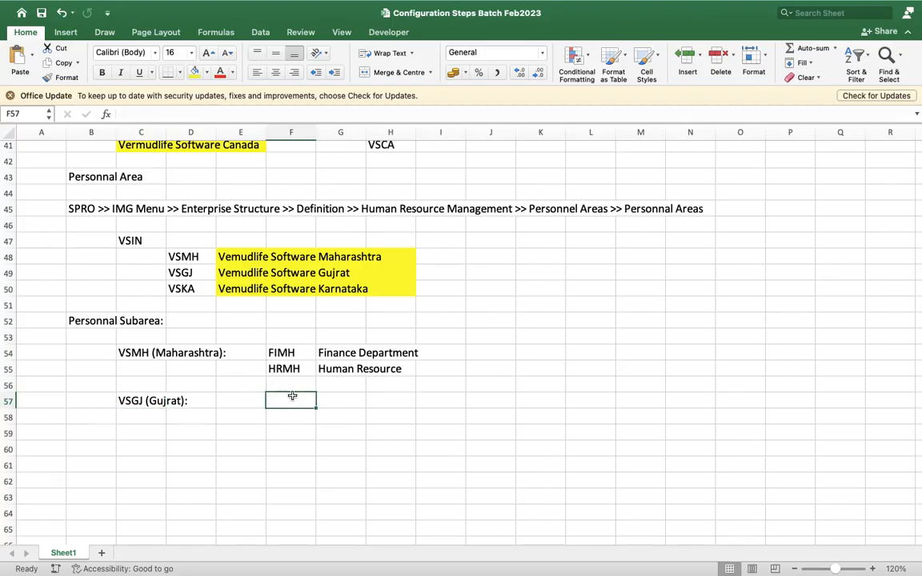
type("IT")
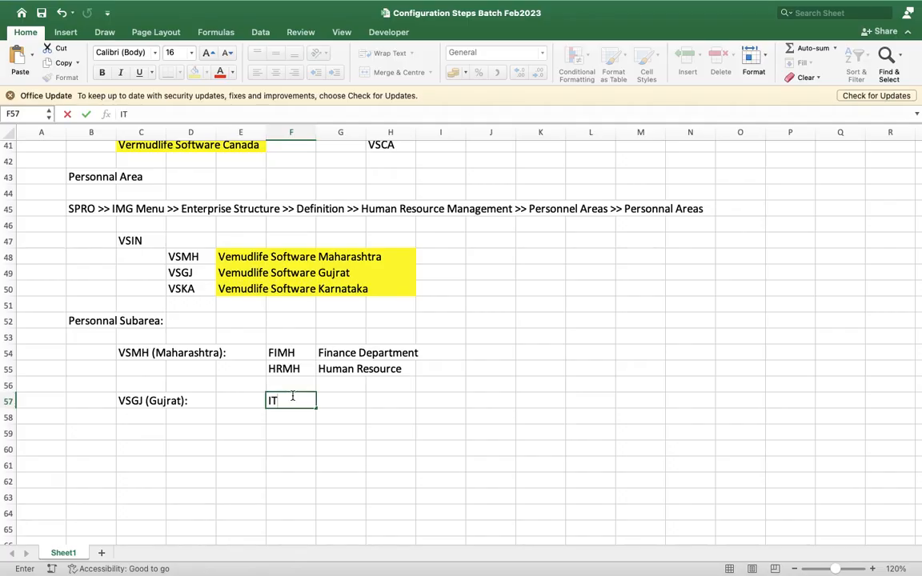
type("GJ")
left_click(302, 413)
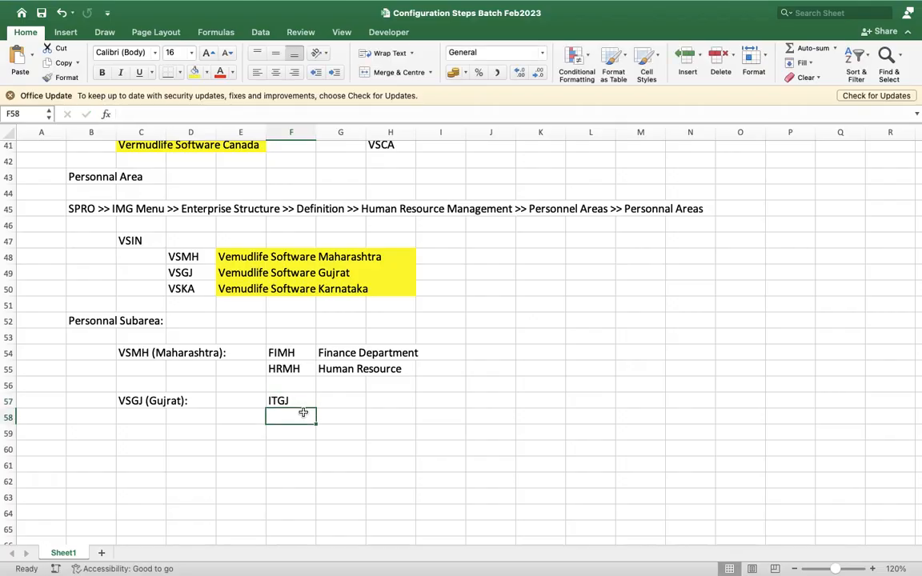
type("OEGJ")
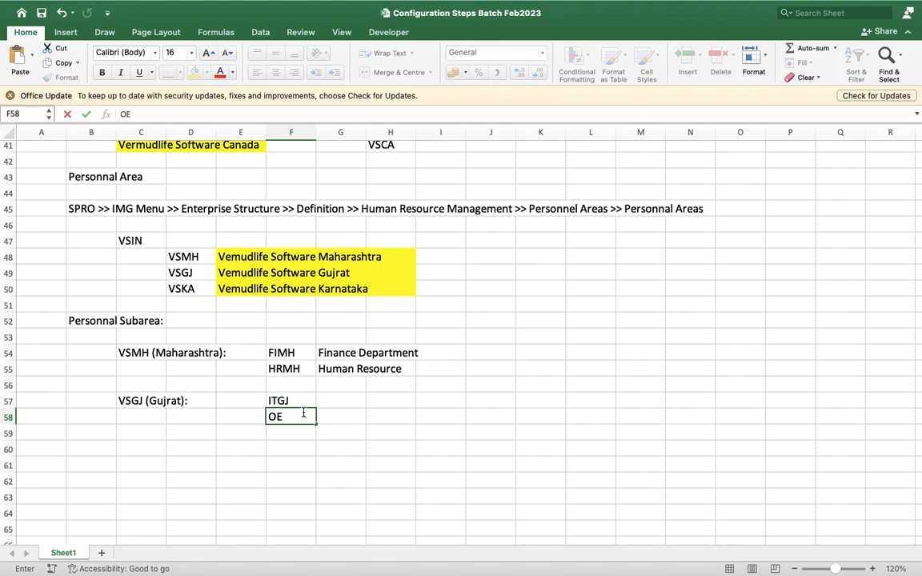
Step: Describe the Gujrat subareas as "IT Department" in G57 and "Operations Department" in G58
left_click(332, 401)
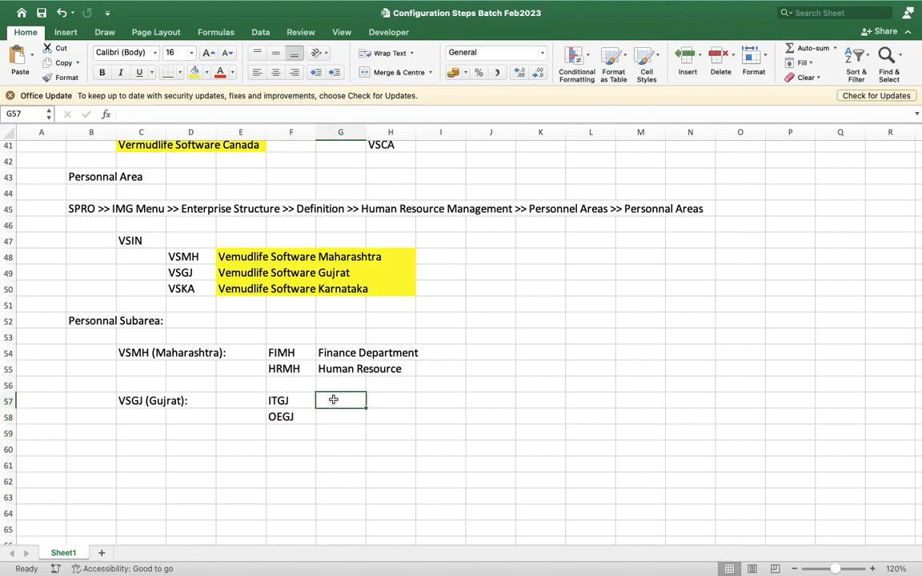
type("IT D")
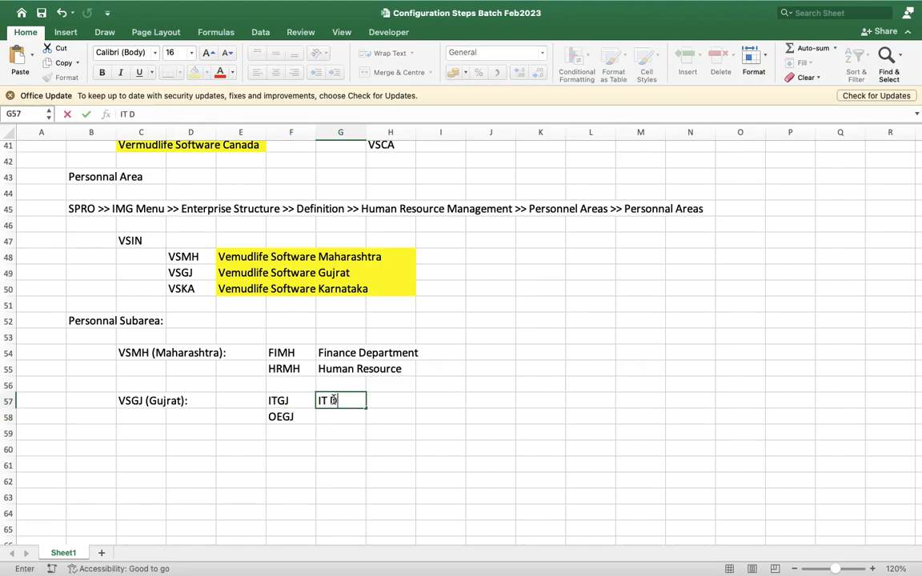
type("epartment")
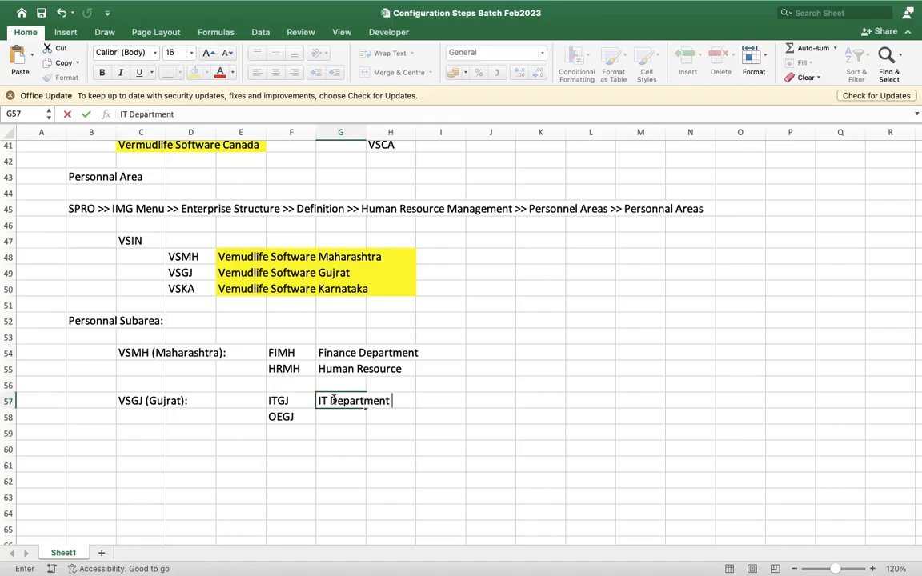
key("Return")
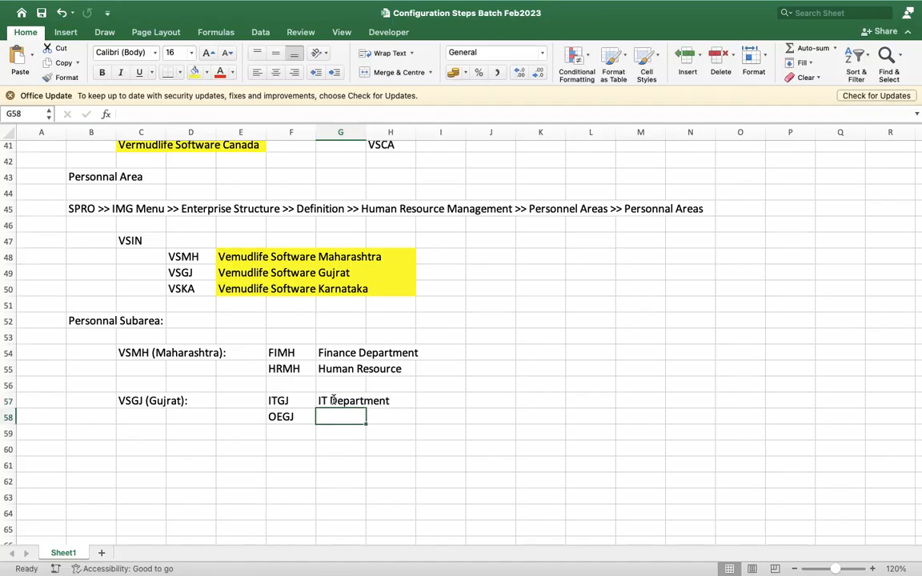
type("Op")
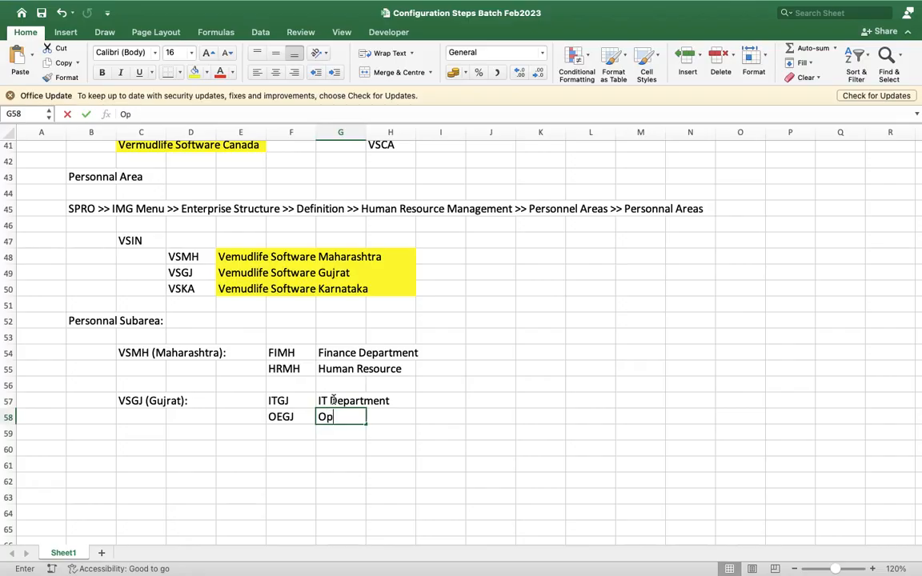
type("erations ")
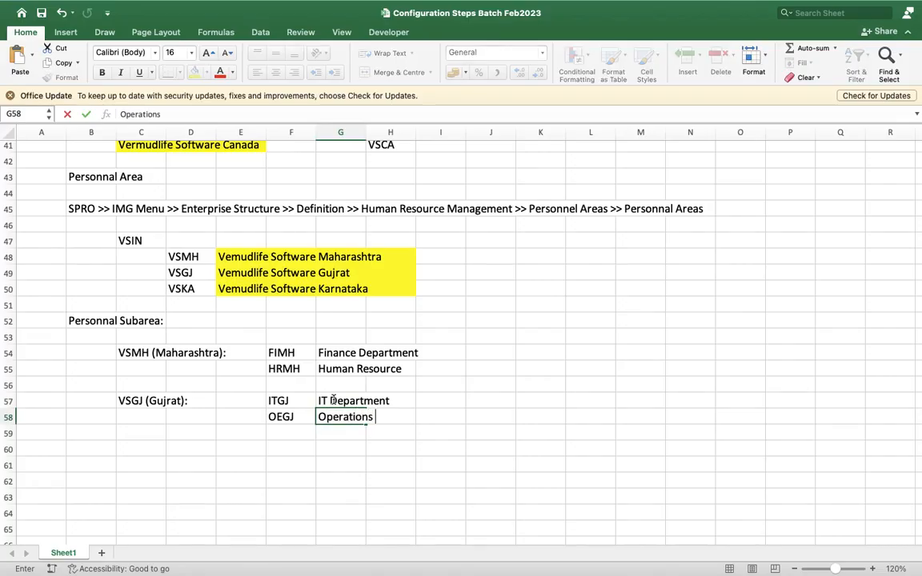
type("Department")
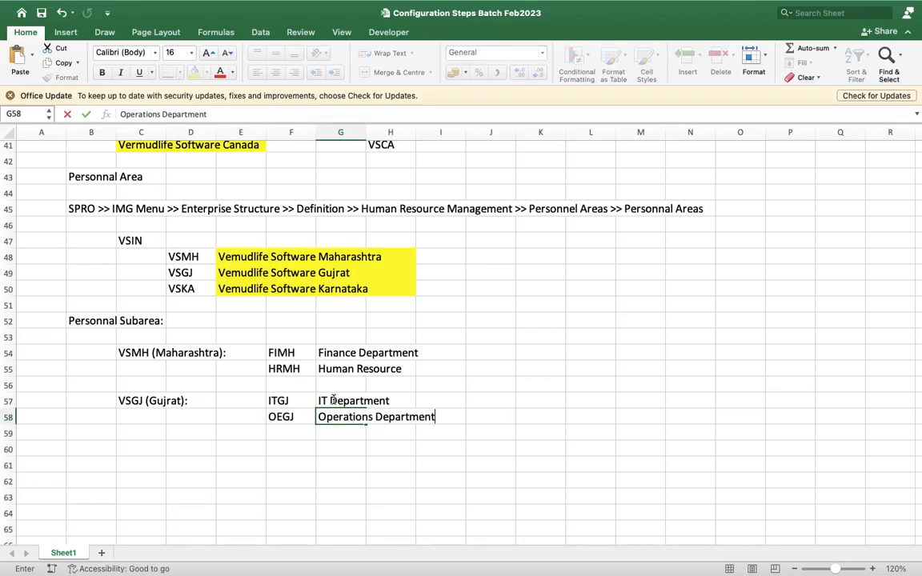
key("Return")
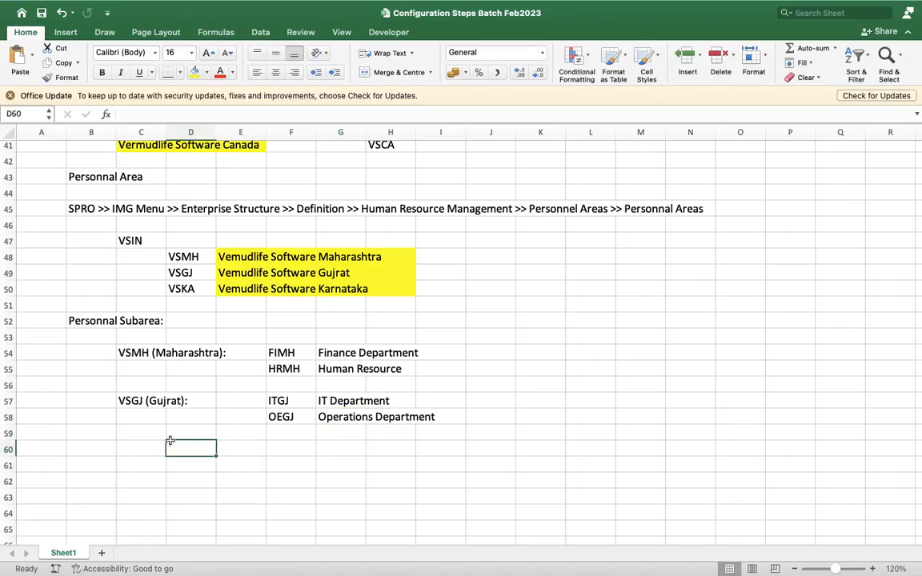
Step: Enter the personnel area label "VSKA (Karnataka):" in cell C60
left_click(142, 447)
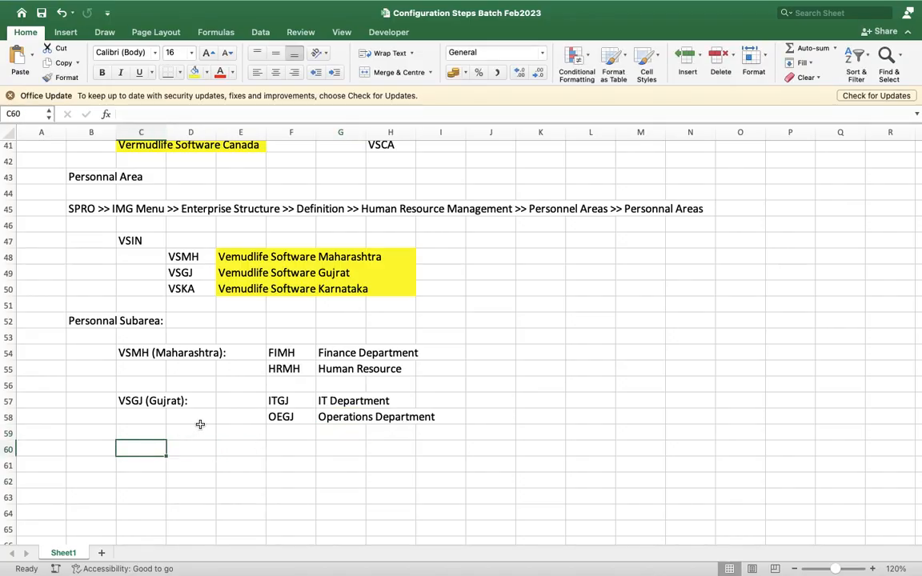
type("VSKA")
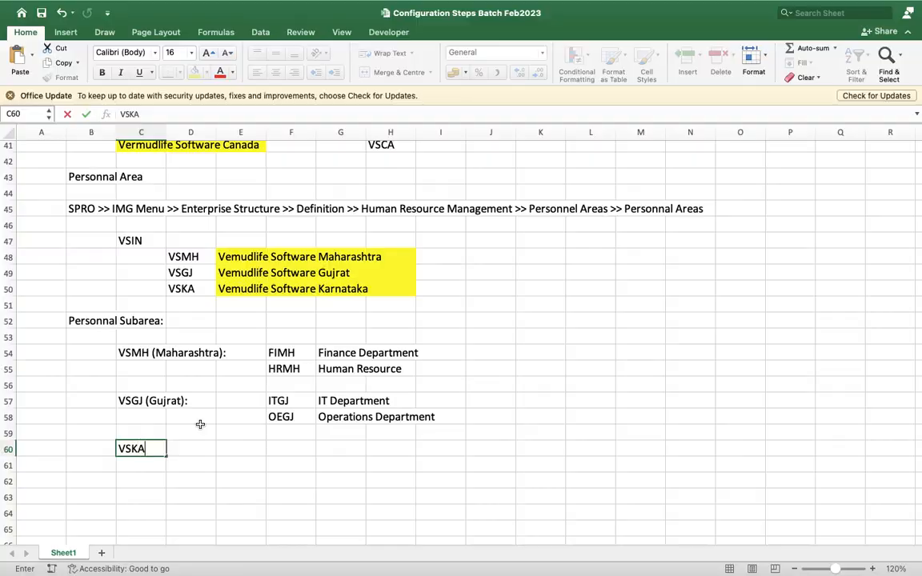
type(" (Karnak")
key("BackSpace")
type("taka")
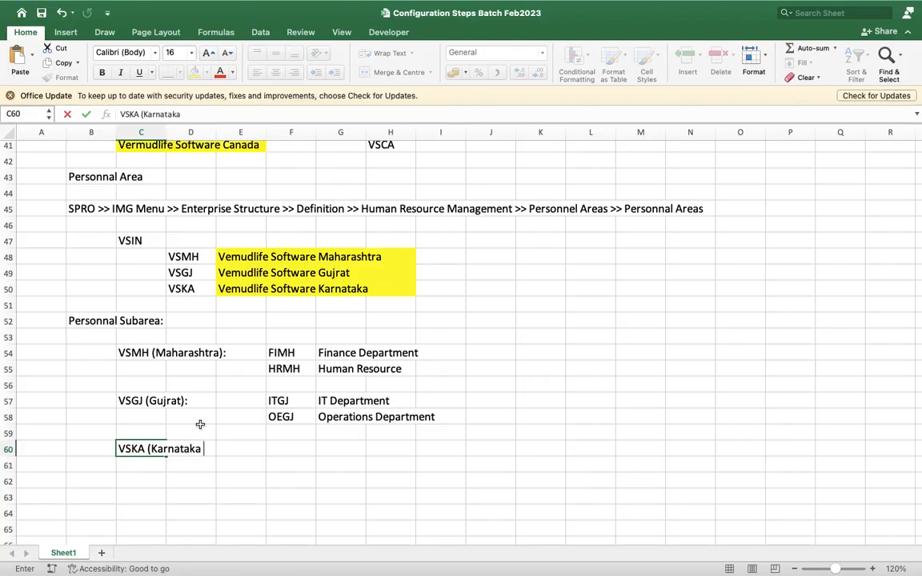
key("BackSpace")
type("):")
key("Tab")
key("Tab")
key("Tab")
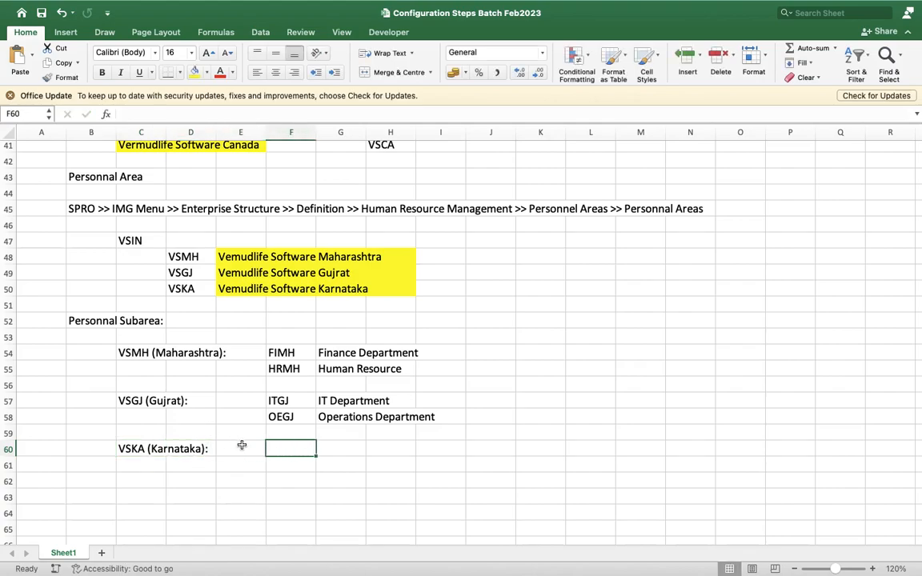
Step: List the Karnataka subarea codes ITKA in F60, QUKA in F61 and RDKA in F62
type("IT")
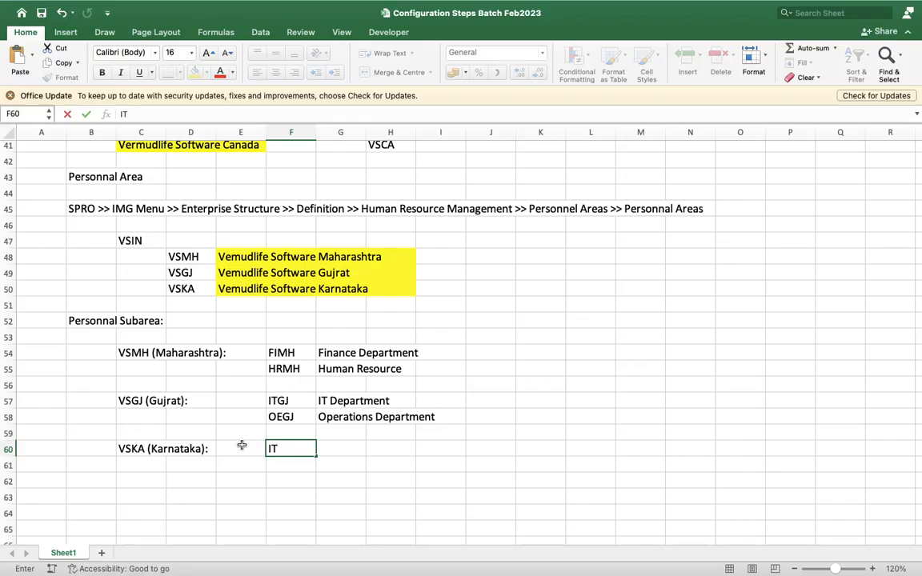
type("KA")
key("Return")
key("Tab")
key("Tab")
key("Tab")
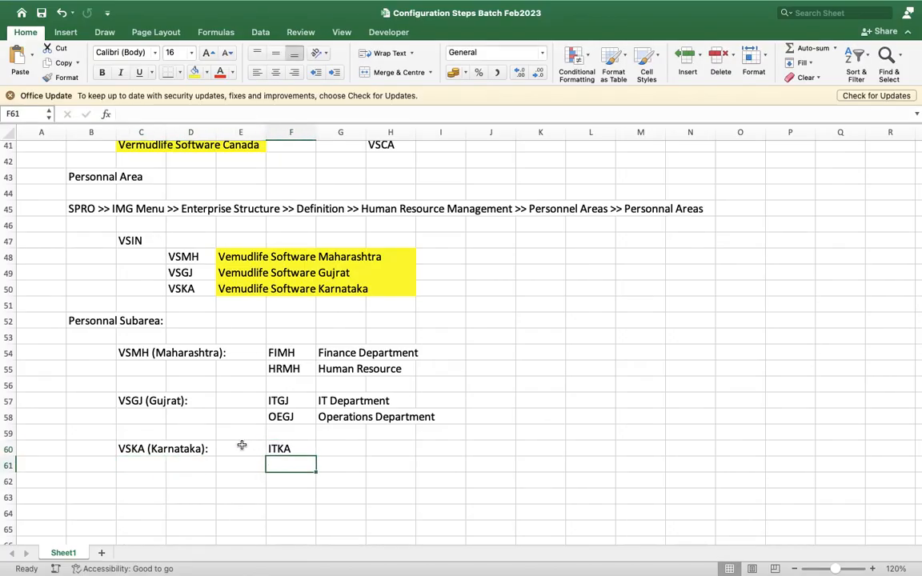
type("QU")
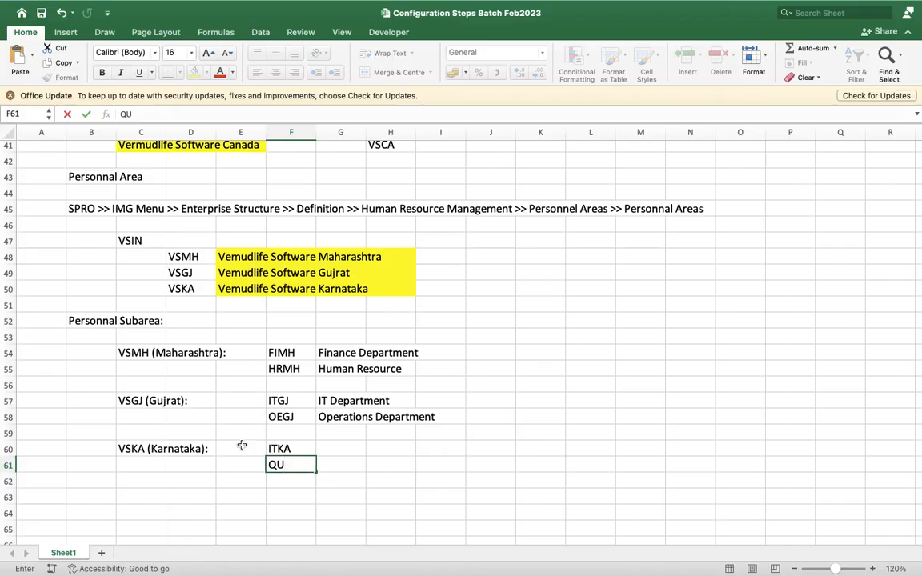
type("KA")
key("Return")
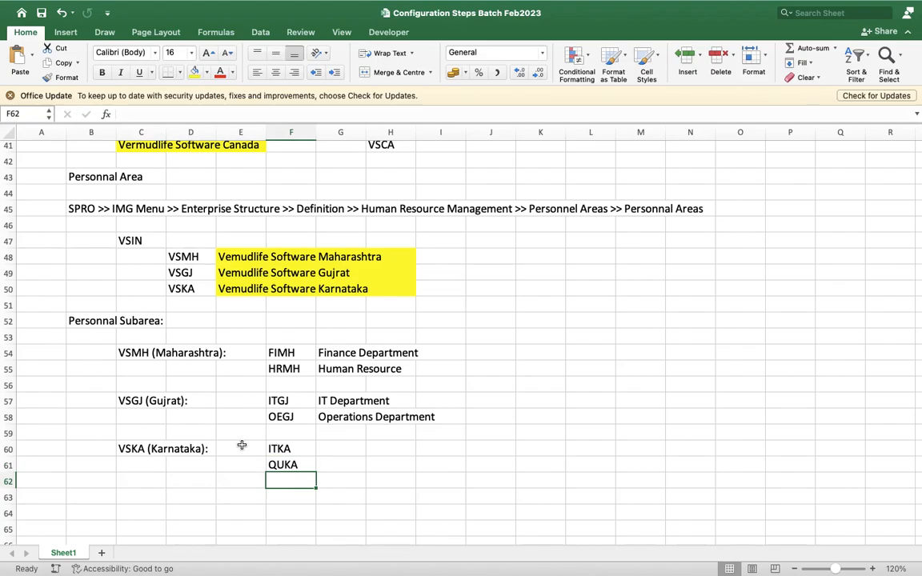
type("RD")
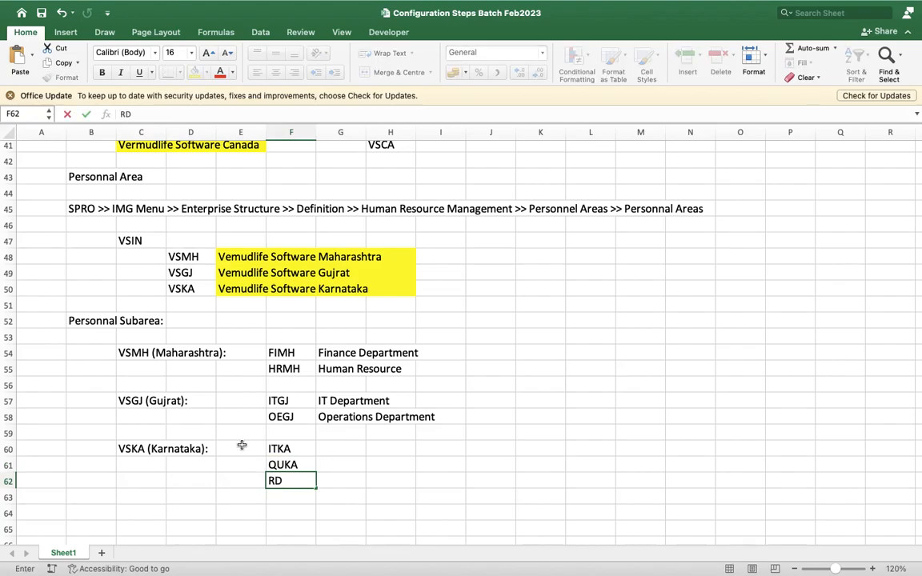
type("KA")
Step: Enter the description "IT Department" for subarea ITKA in G60
left_click(358, 450)
type("IT")
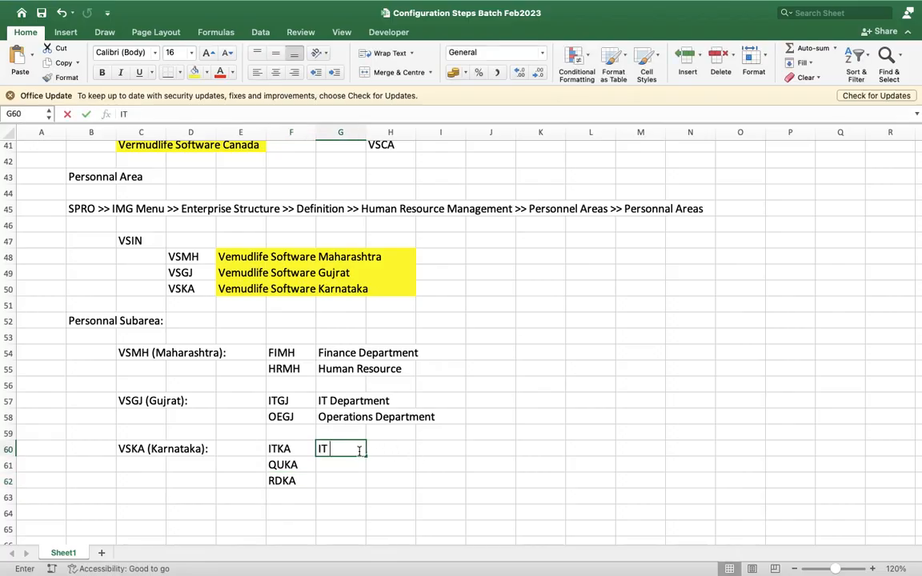
type(" Department")
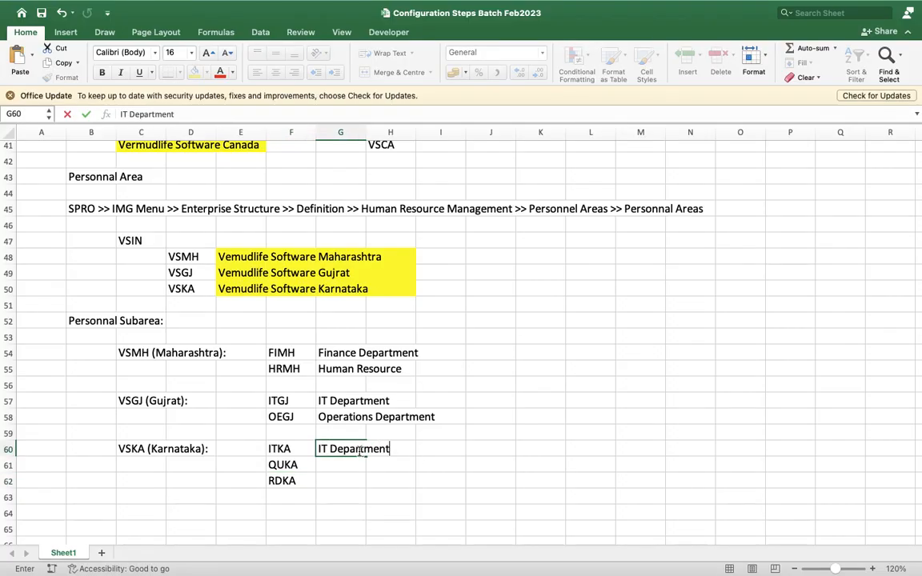
key("Return")
Step: Enter the descriptions "Quality Department" in G61 for QUKA and "R&D Department" in G62 for RDKA
type("Q")
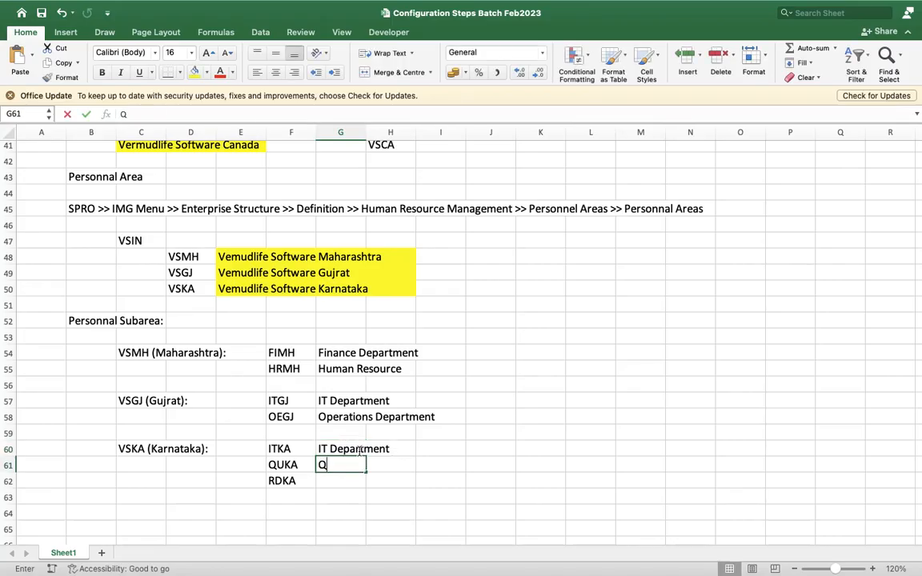
type("uality")
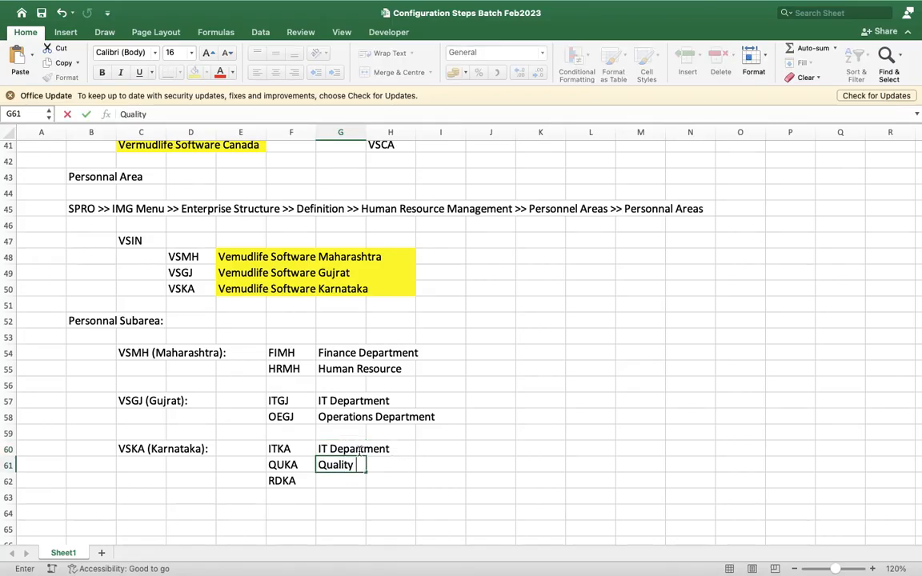
key("Return")
left_click(346, 462)
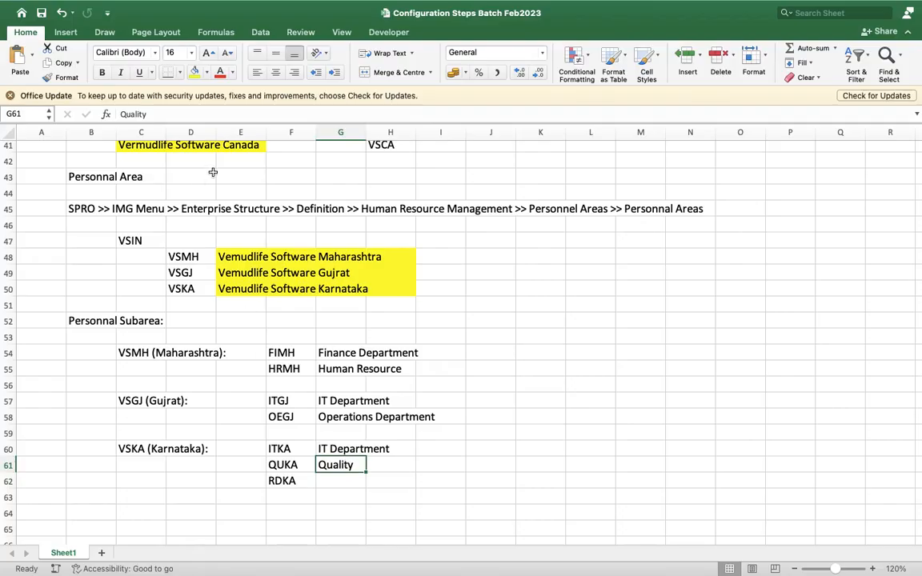
left_click(201, 118)
type("Department")
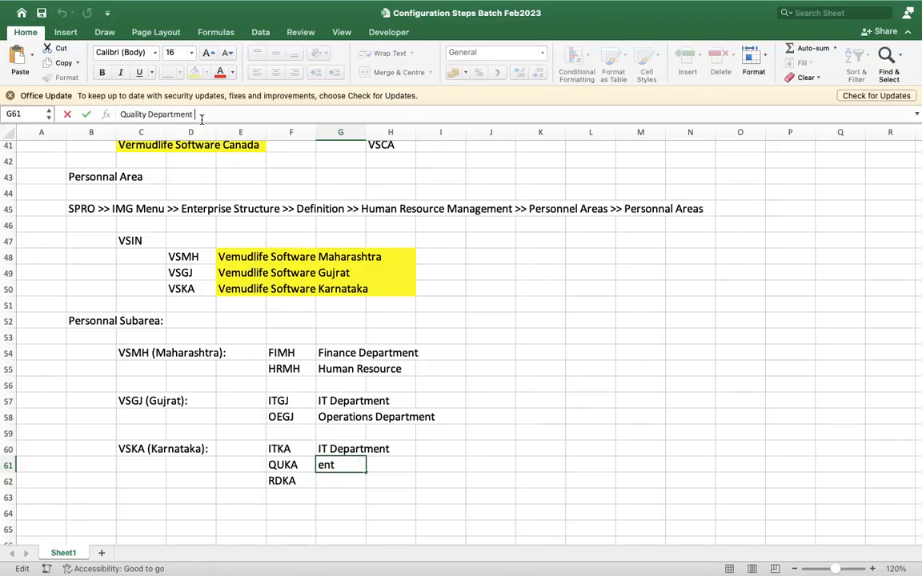
key("Return")
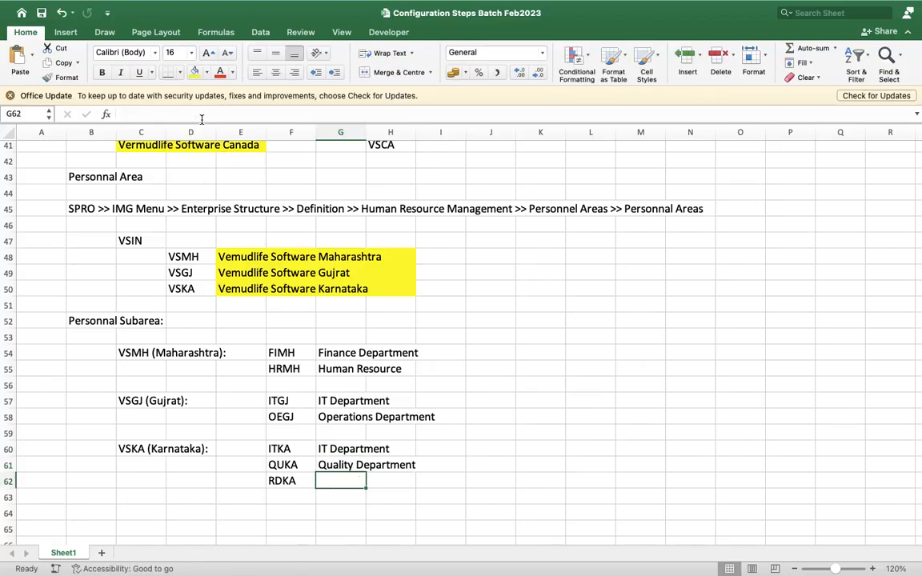
type("R&D")
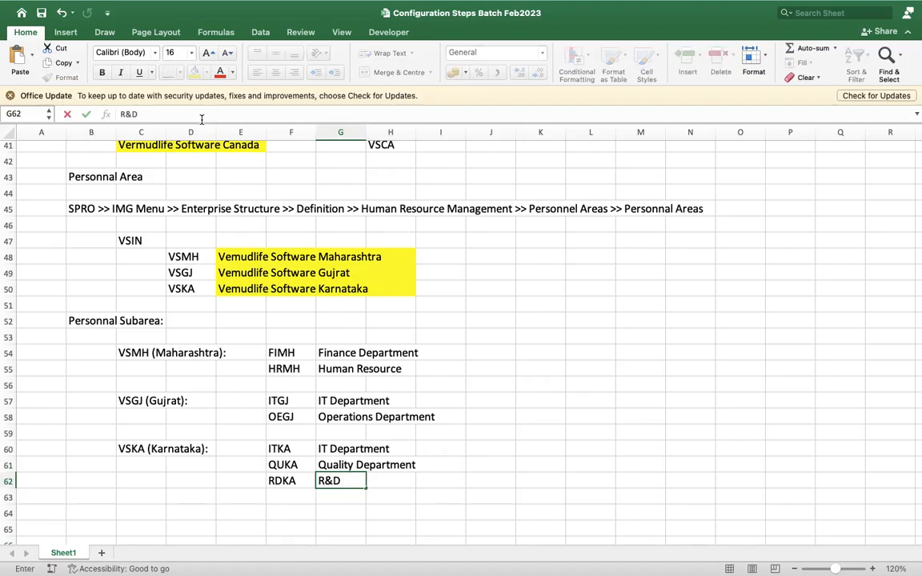
type(" Department")
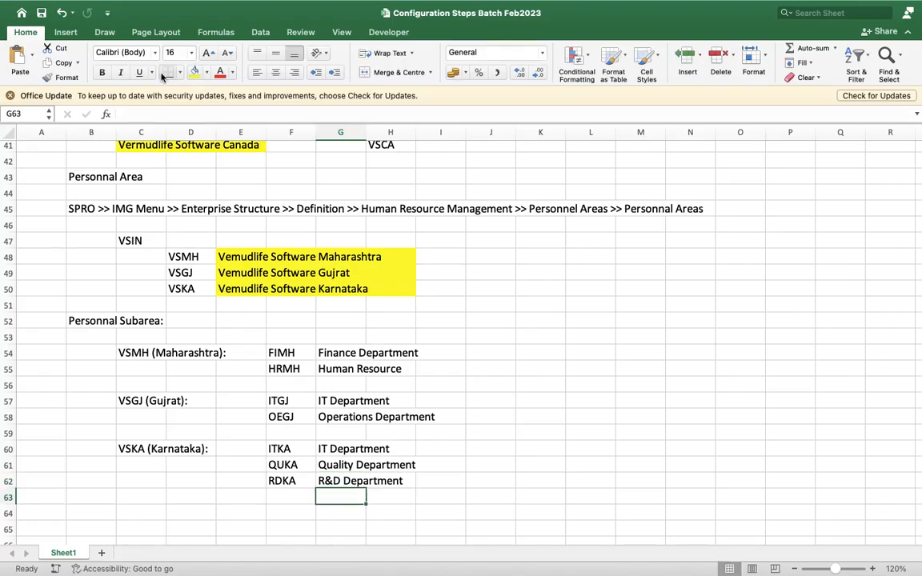
Step: Insert a blank row above the VSMH (Maharashtra) row and copy the SPRO path from B45 into B54
left_click(7, 353)
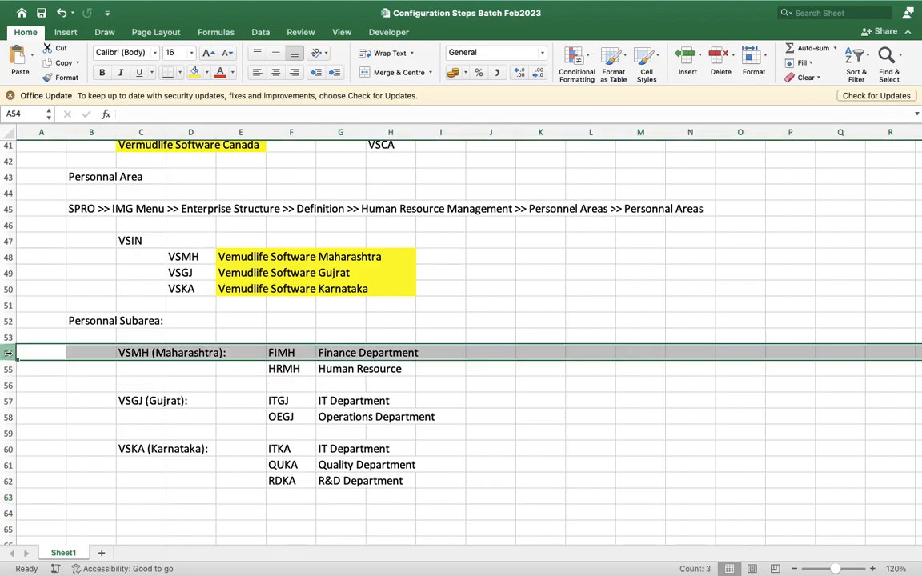
right_click(8, 352)
left_click(109, 299)
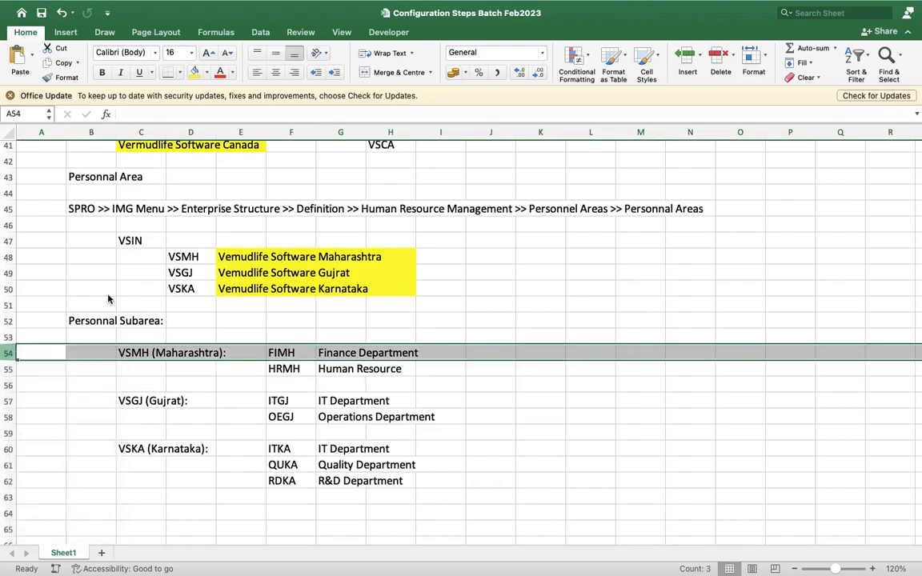
left_click(94, 209)
key("super+c")
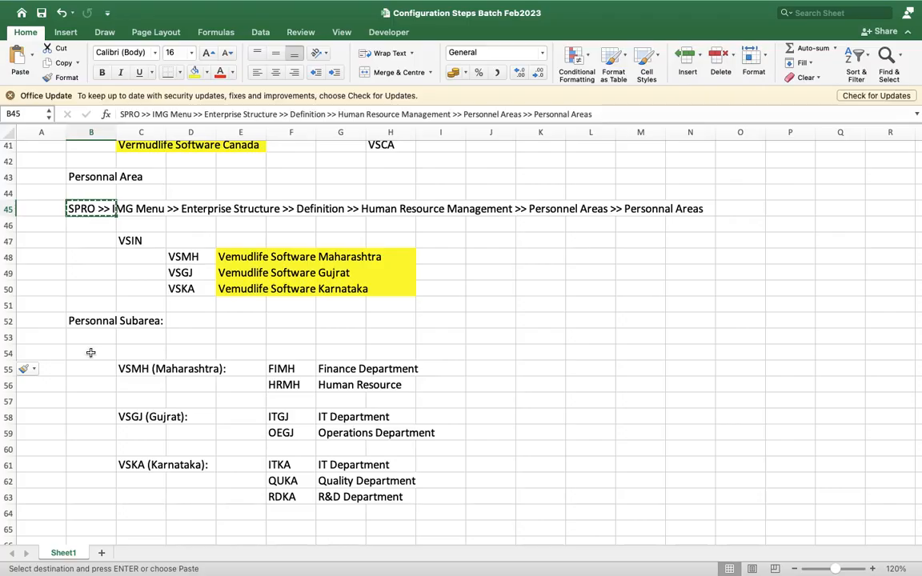
left_click(91, 352)
key("super+v")
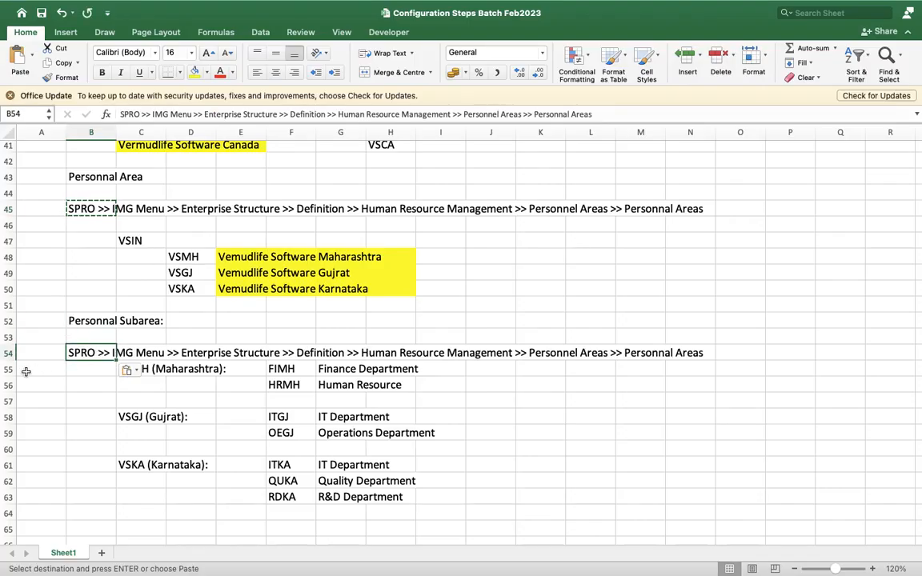
Step: Insert a blank row between the copied SPRO path and the VSMH (Maharashtra) row
left_click(7, 369)
right_click(9, 368)
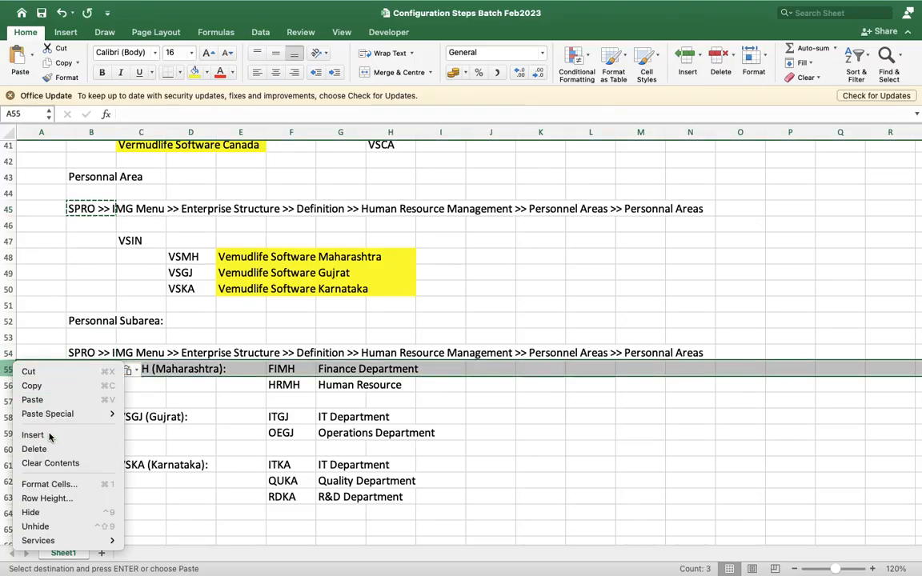
left_click(33, 435)
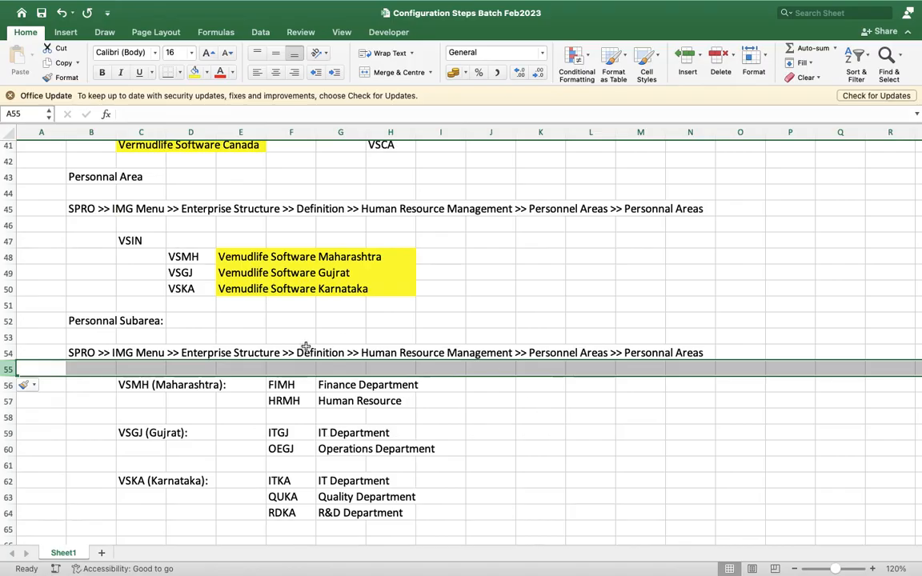
Step: Change "Personnel Areas" to "Personnel Subareas" in the SPRO path in B54
left_click(86, 352)
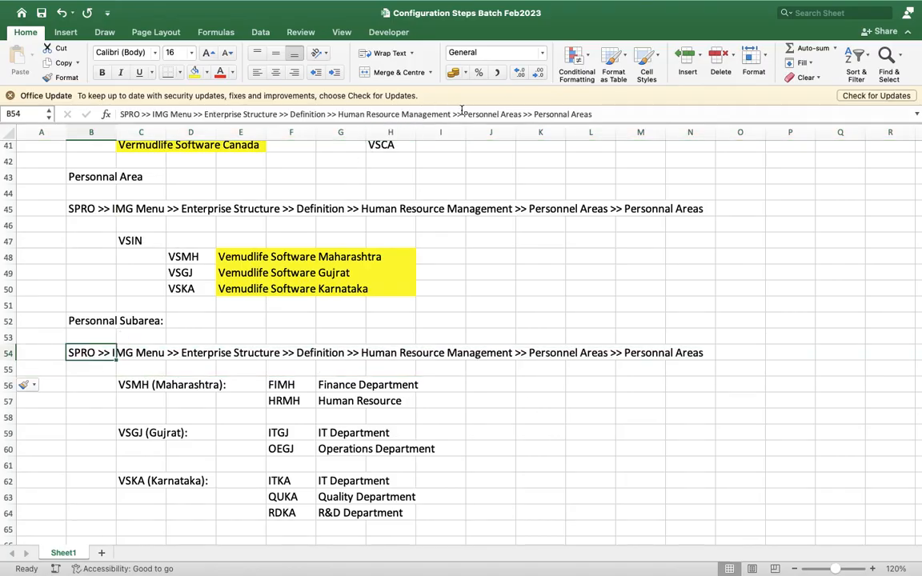
left_click(503, 115)
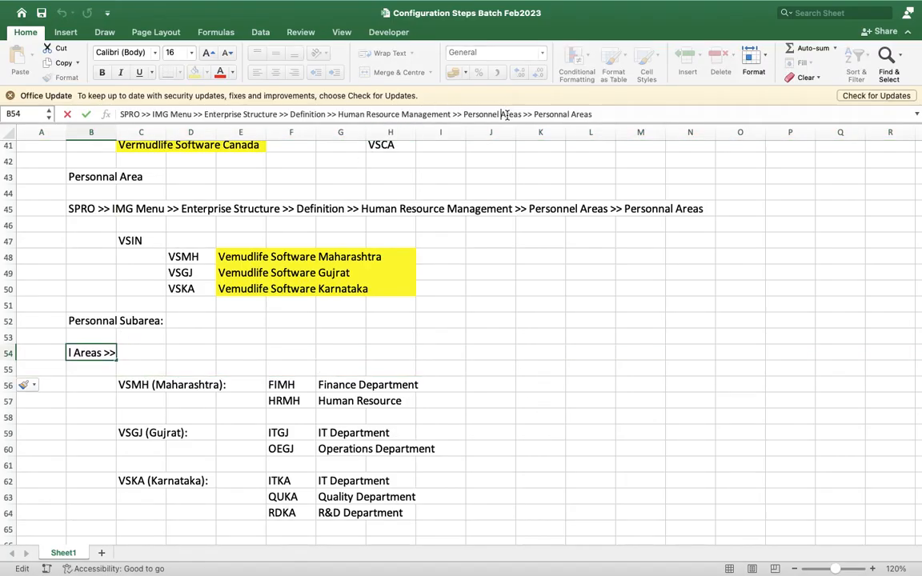
type("Sub")
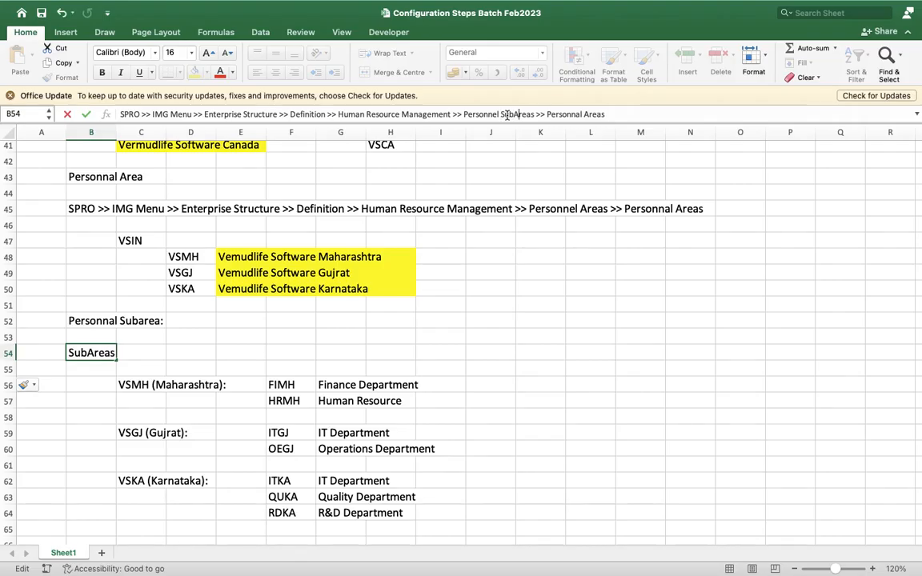
key("BackSpace")
type("a")
Step: Change the final element of the SPRO path in B54 to "Personnal subareas"
key("Right")
key("Right")
key("Right")
key("Right")
key("Right")
key("Right")
key("Right")
key("Right")
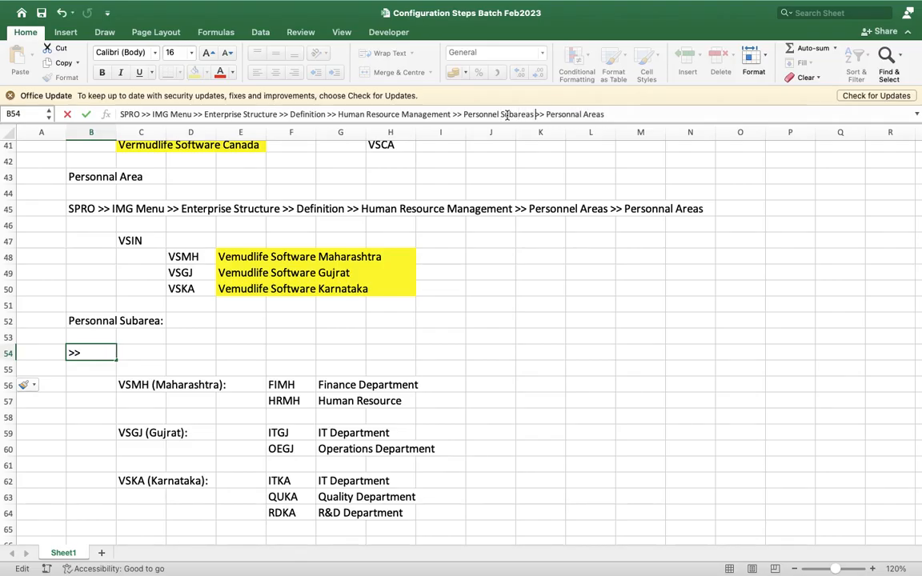
key("Right")
key("Right")
key("Right")
key("Delete")
type("suba")
left_click(656, 303)
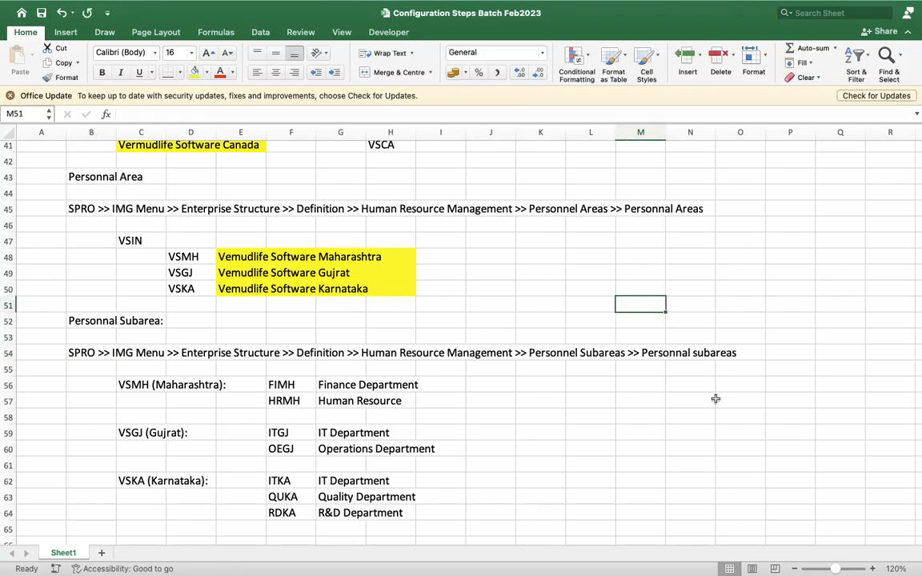
Step: Switch to SAP and open the Create personnel subareas activity under Enterprise Structure, Definition, Human Resources Management, Personnel Subareas
key("ctrl+Left")
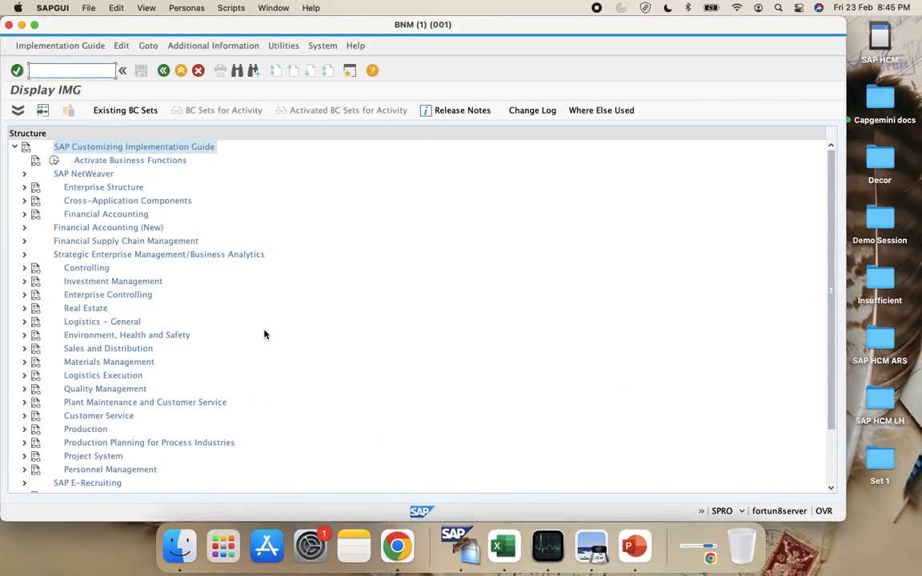
left_click(25, 187)
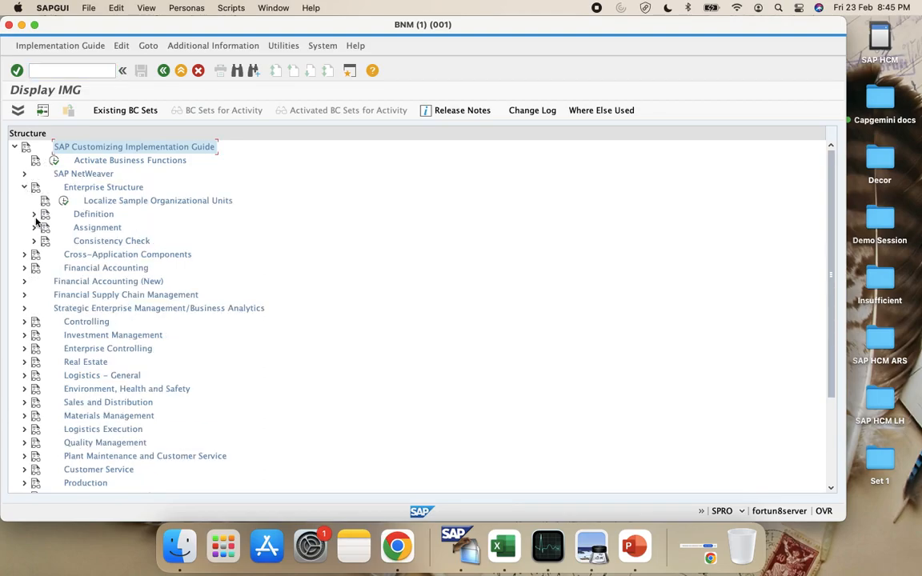
left_click(35, 214)
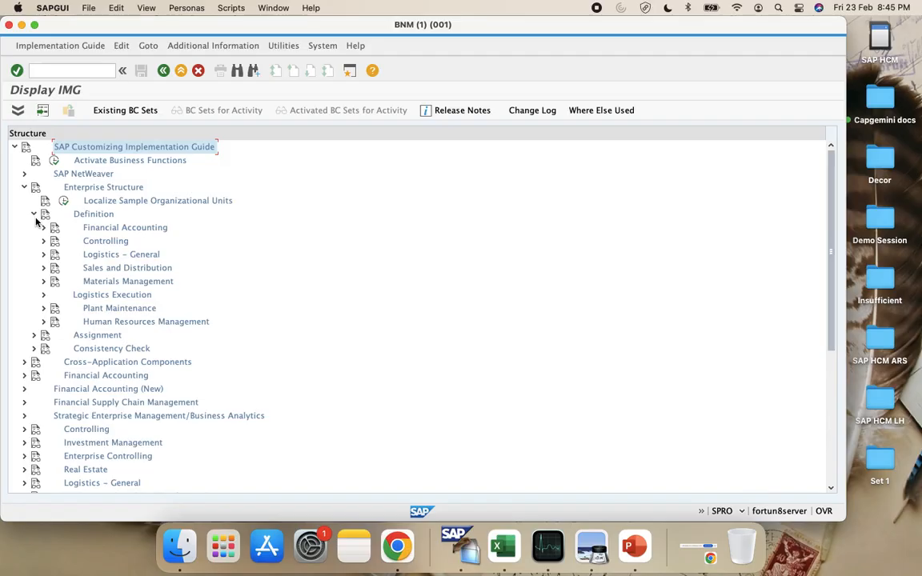
left_click(43, 322)
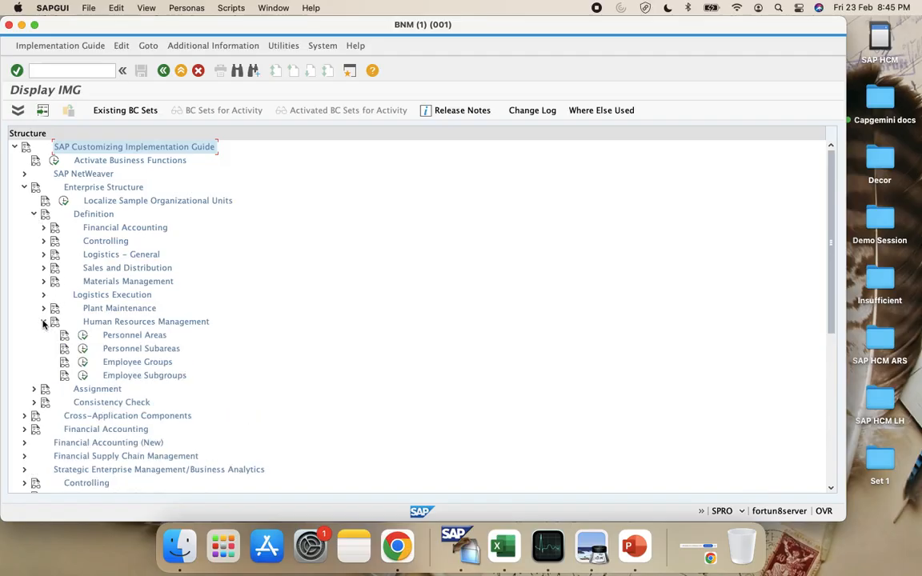
left_click(84, 349)
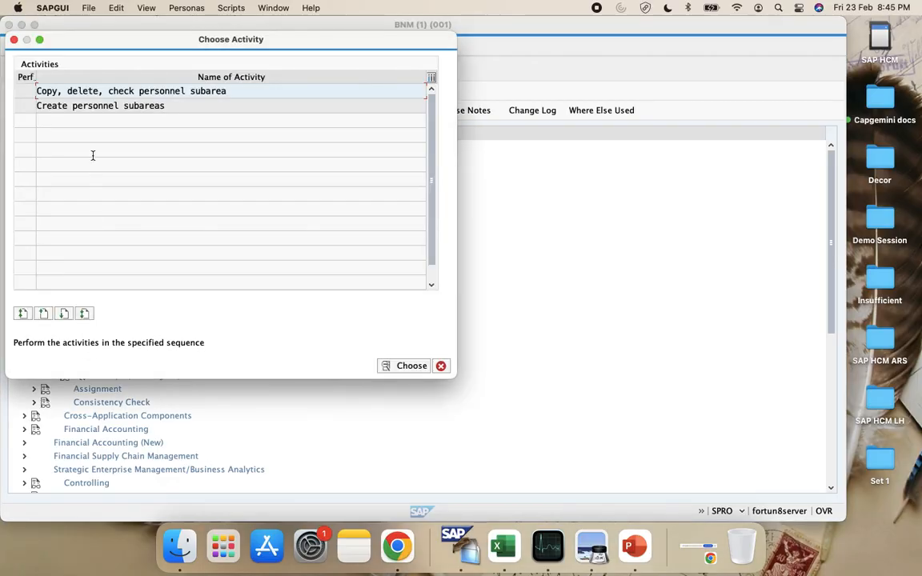
double_click(81, 106)
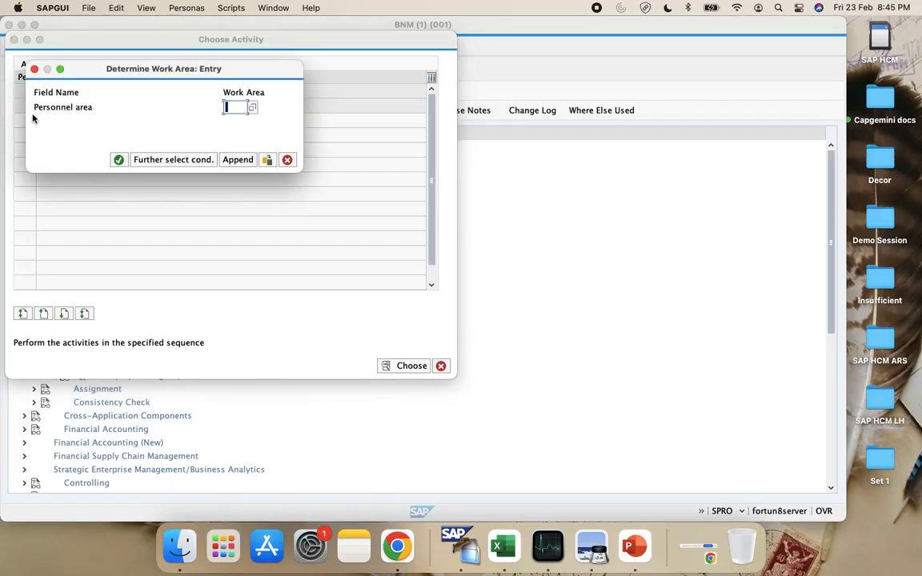
Step: Set the personnel area work area to VSMH and start new entries for its subareas
key("ctrl+Left")
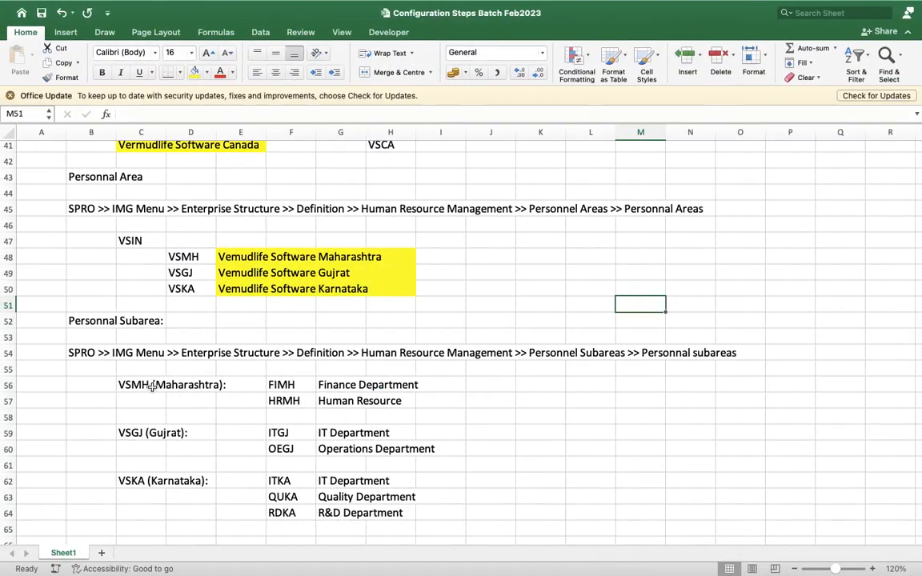
key("ctrl+Right")
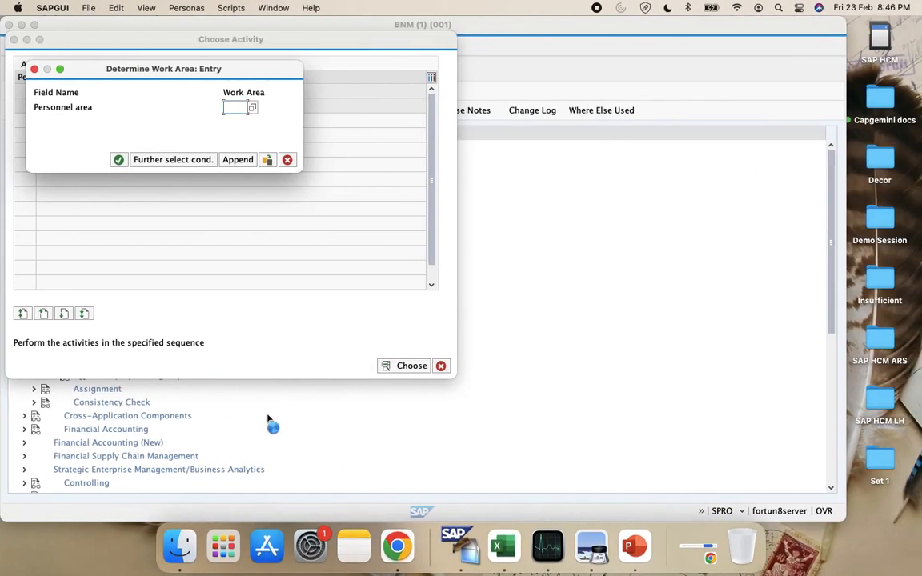
type("/SMH")
left_click(117, 159)
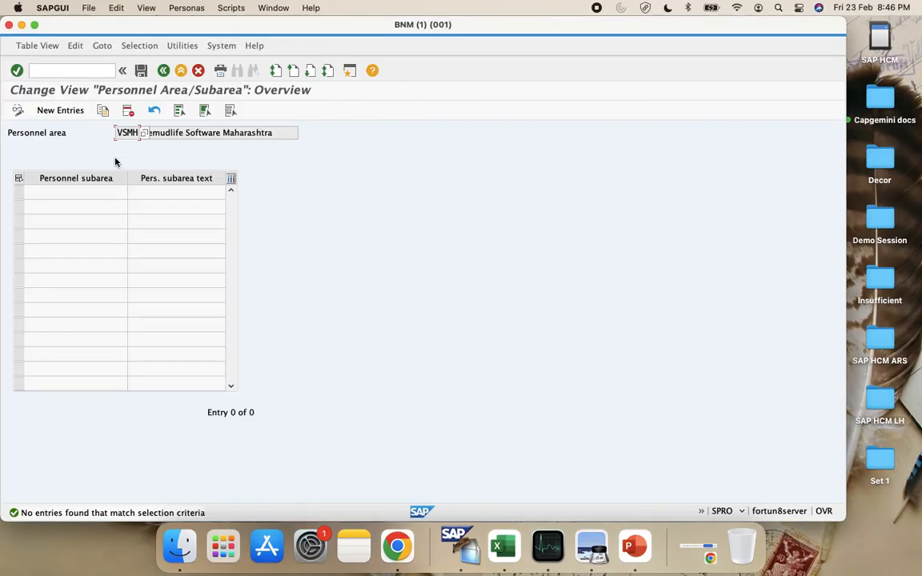
left_click(56, 110)
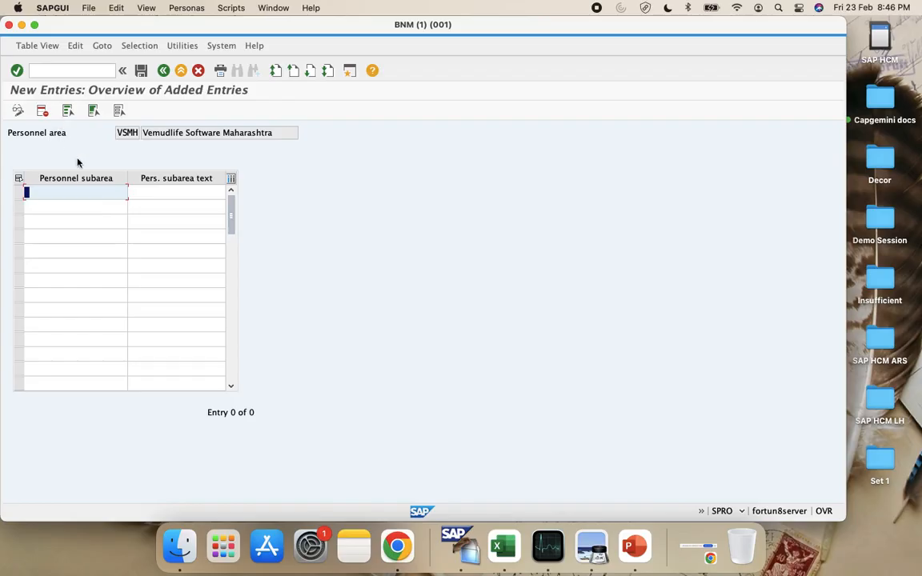
Step: Try to copy the subarea codes FIMH and HRMH from F56:F57 in Excel into SAP's new personnel subarea entries
key("ctrl+Left")
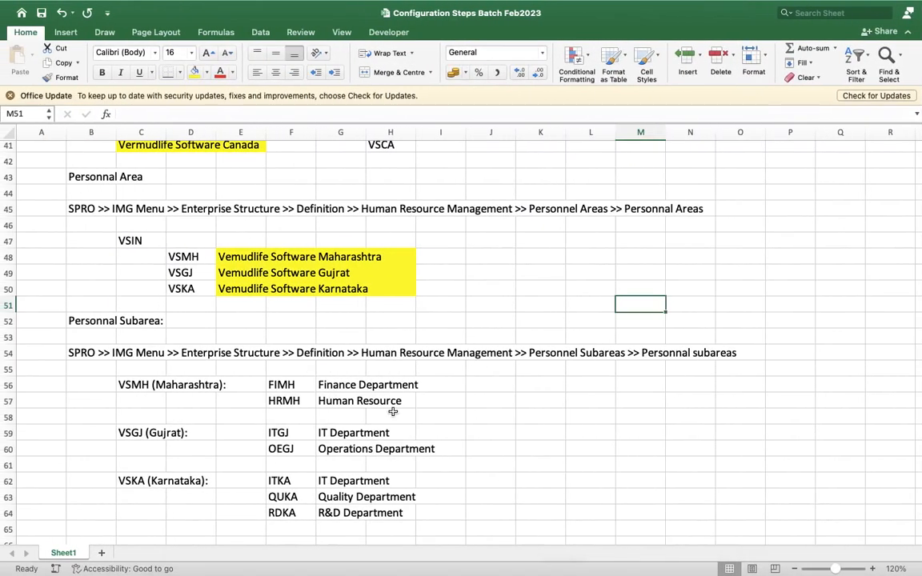
left_click_drag(302, 382, 308, 383)
key("super+c")
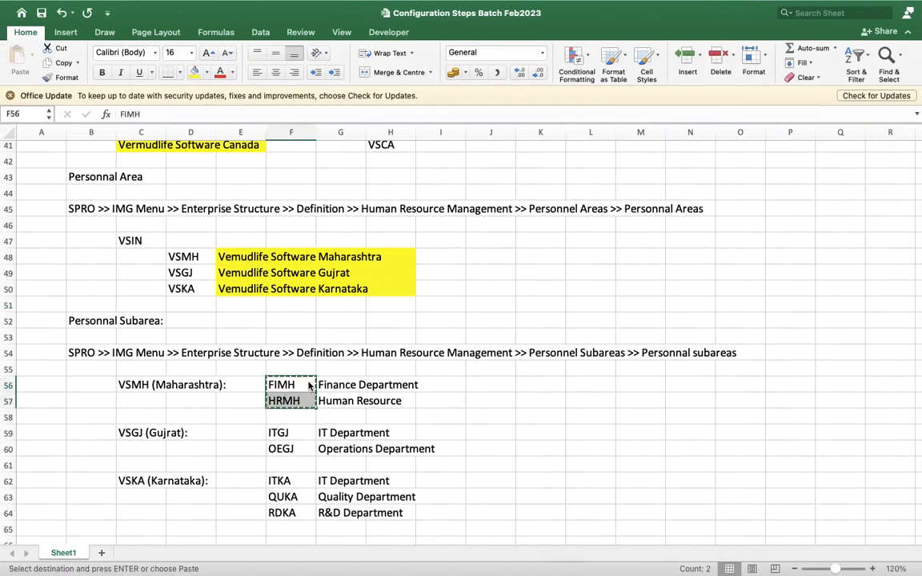
key("ctrl+Right")
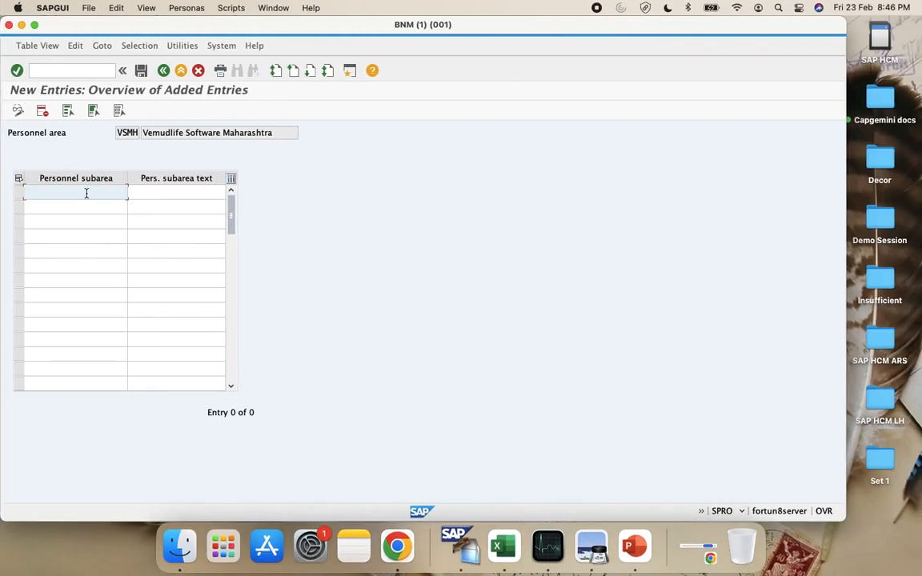
key("super+v")
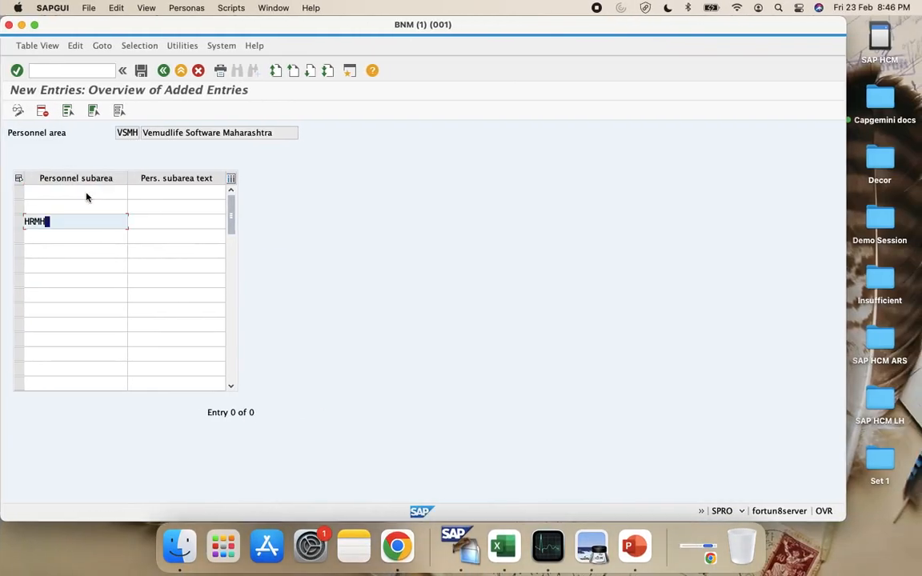
key("Return")
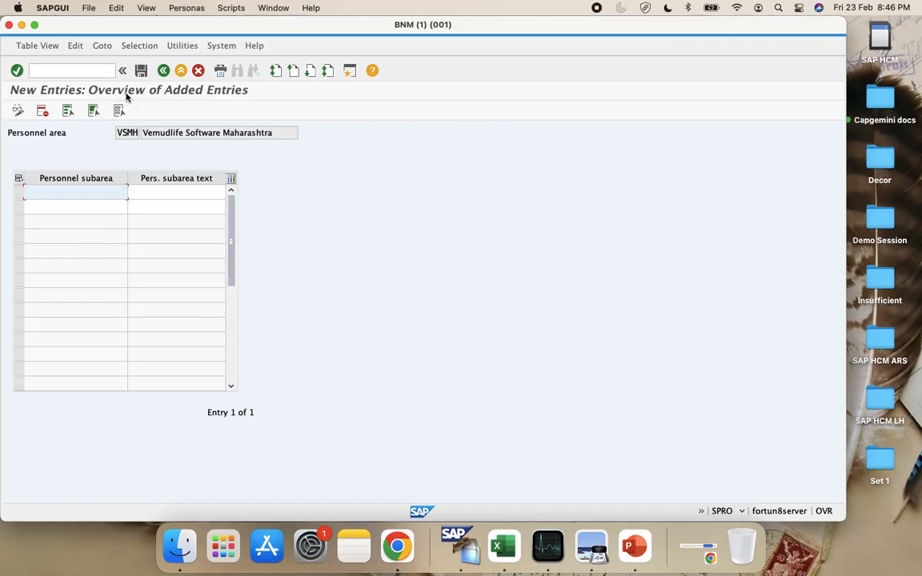
Step: Enter the personnel subareas FIMH and HRMH in the first two rows for personnel area VSMH
type("FIMH")
left_click(89, 207)
key("ctrl+Left")
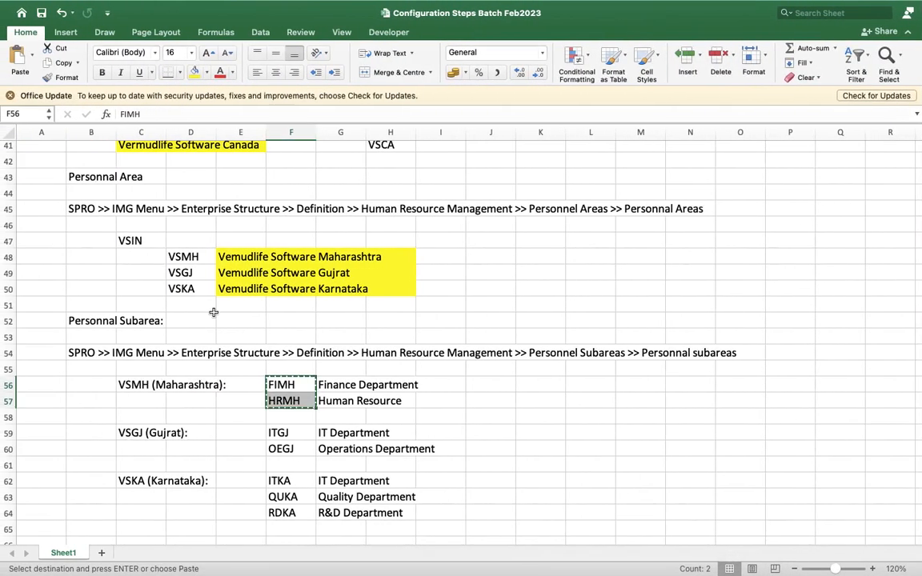
key("ctrl+Right")
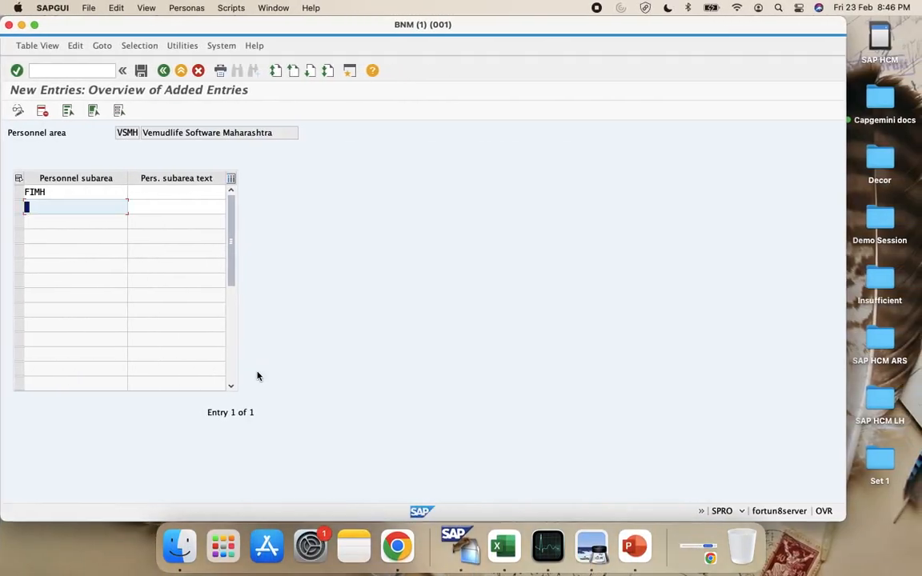
key("super+v")
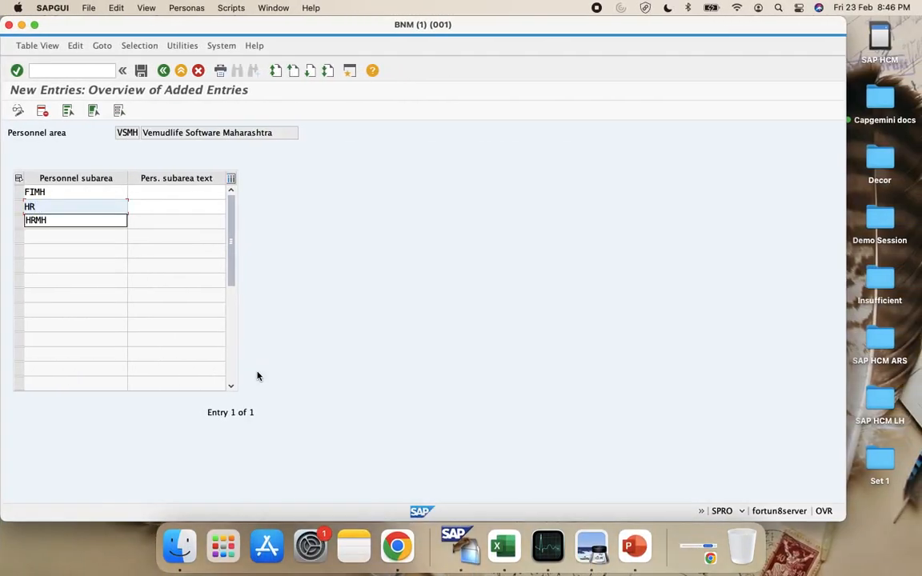
type("MH")
left_click(187, 190)
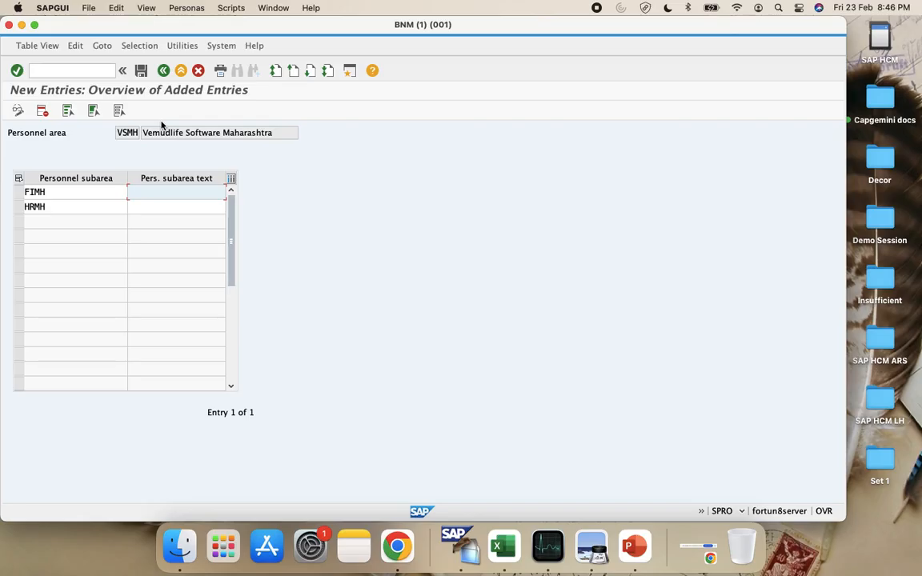
Step: Leave the new entries without saving using /n and start transaction SPRO
left_click(55, 69)
type("/n")
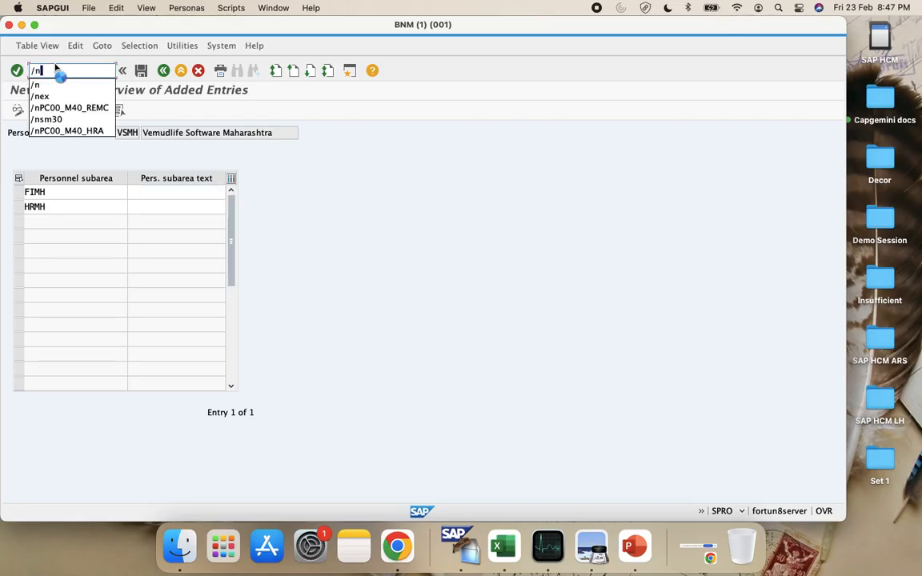
key("Return")
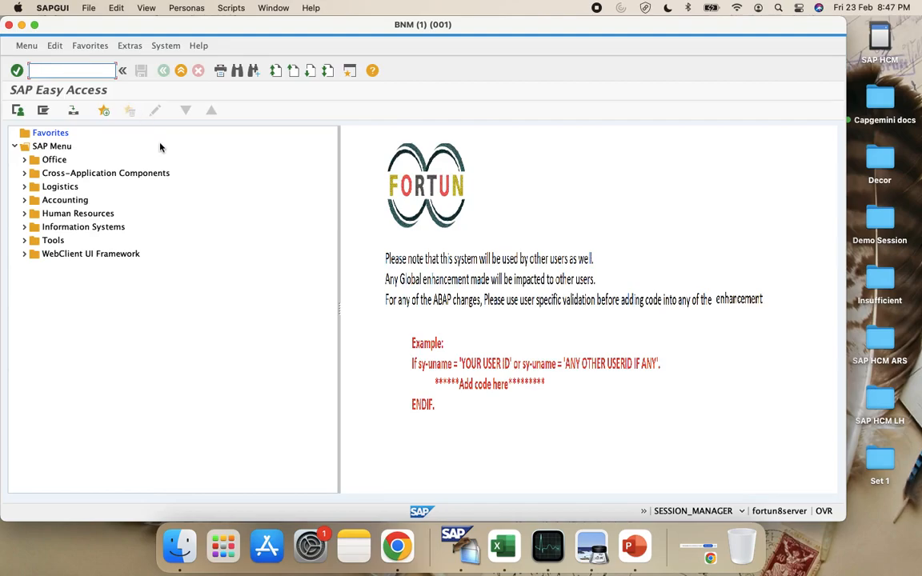
type("spro")
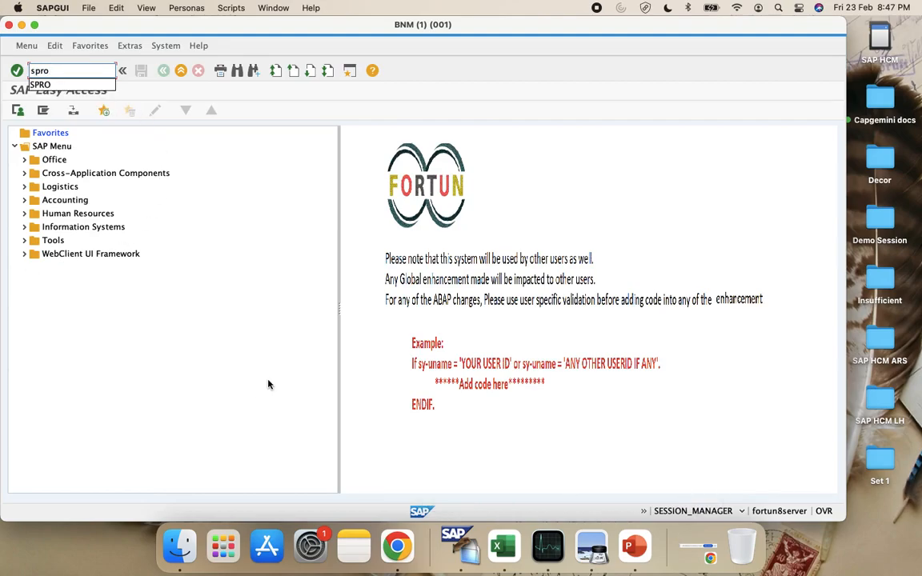
key("Return")
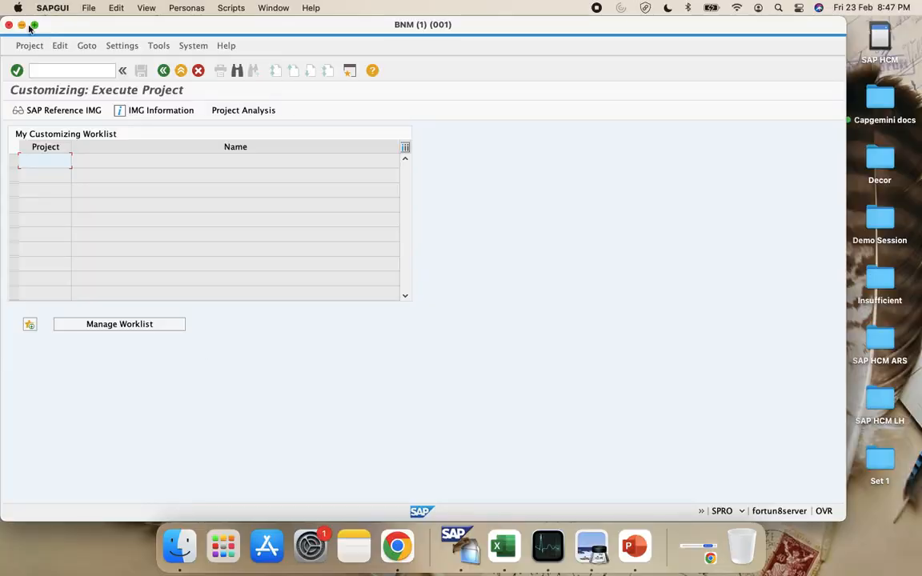
Step: Open the SAP Reference IMG and expand Enterprise Structure, Definition, Human Resources Management
left_click(56, 109)
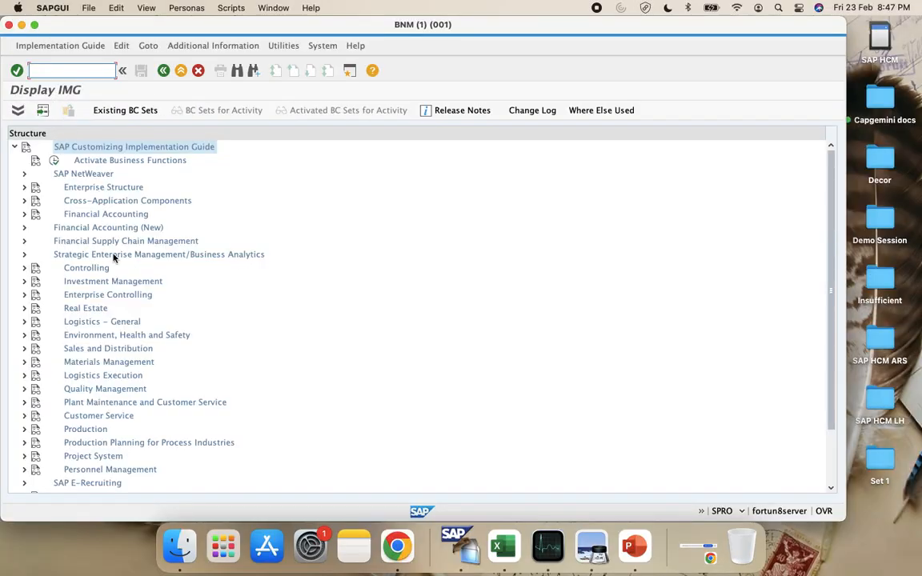
scroll(123, 294, "down", 2)
scroll(123, 294, "up", 2)
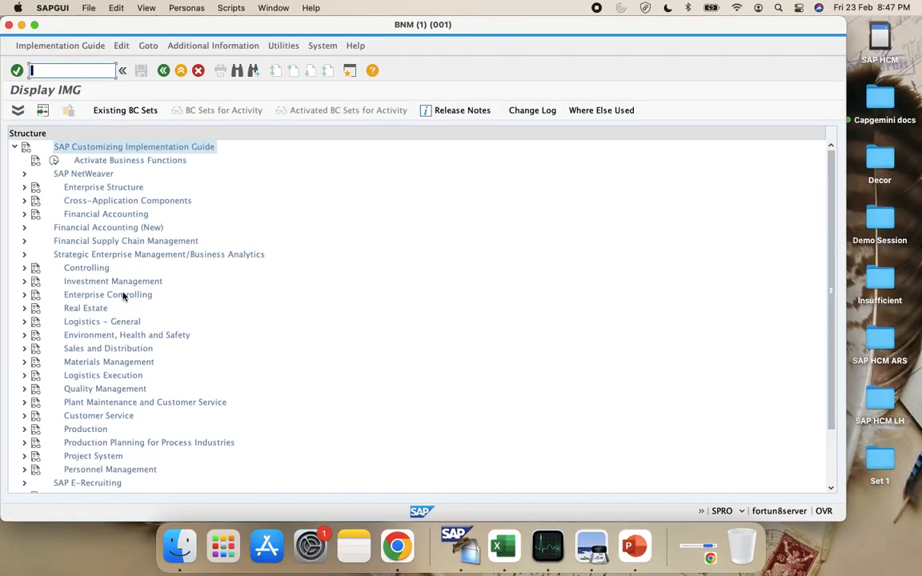
left_click(24, 187)
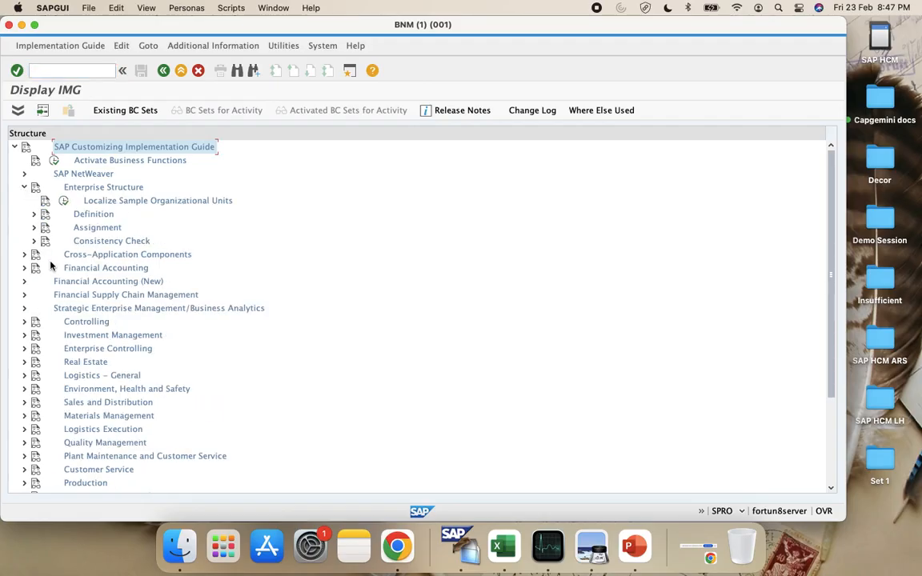
left_click(33, 214)
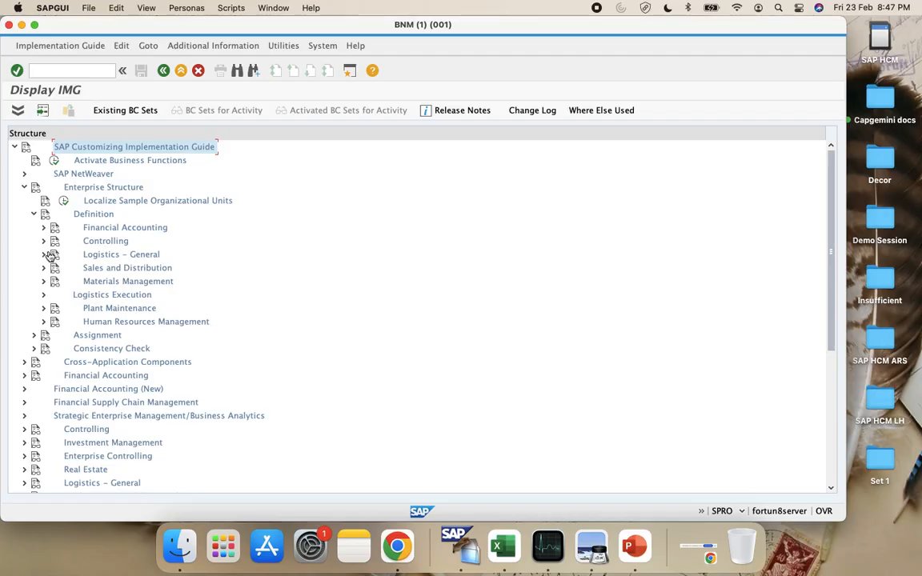
left_click(44, 322)
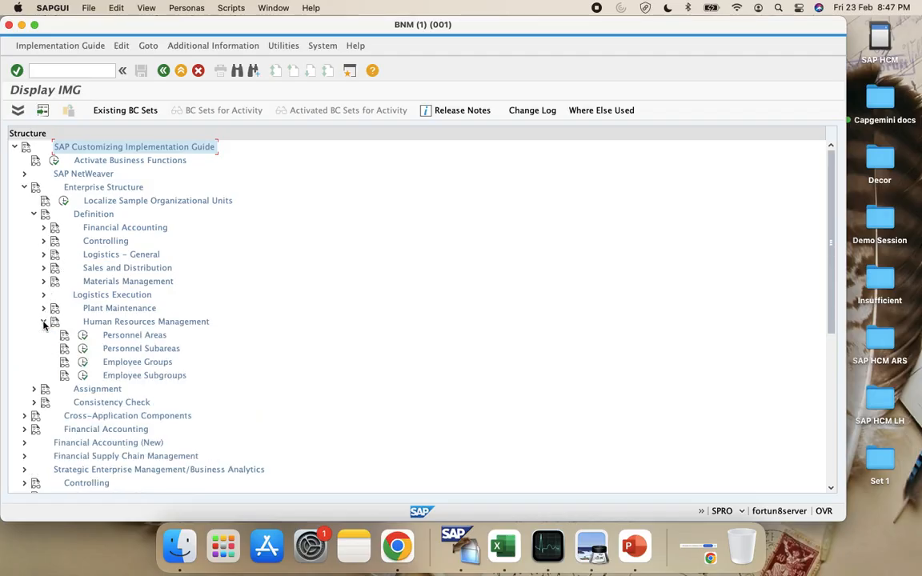
Step: Open the Create personnel subareas activity for personnel area VSMH
left_click(83, 349)
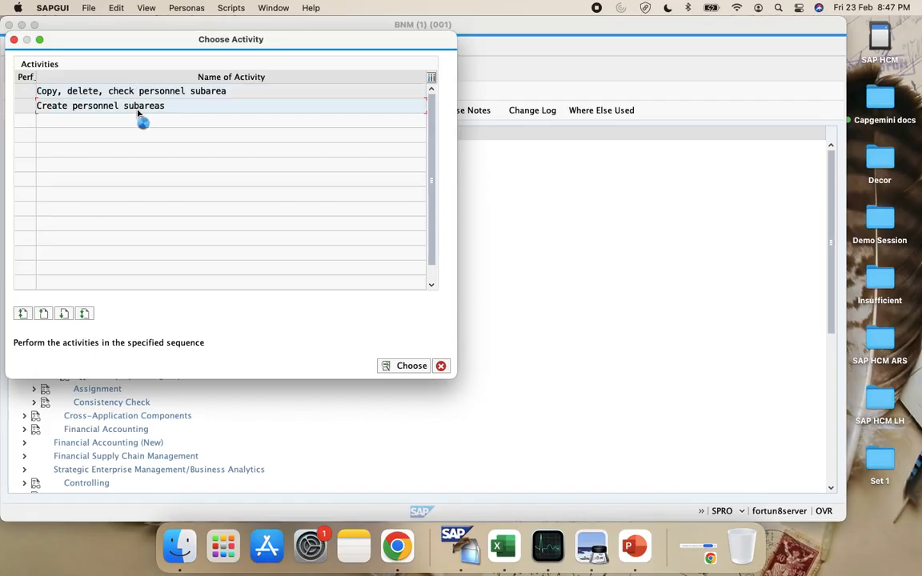
double_click(132, 106)
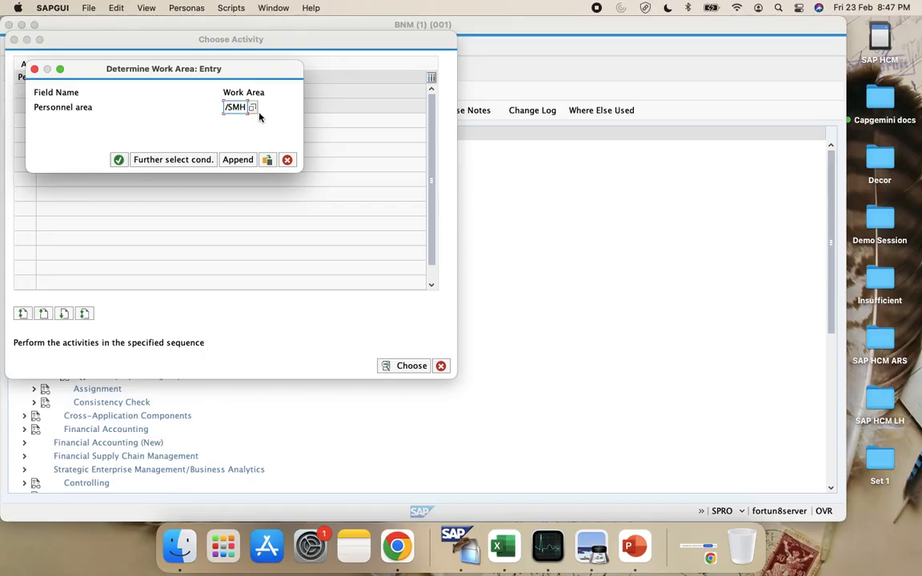
left_click(118, 159)
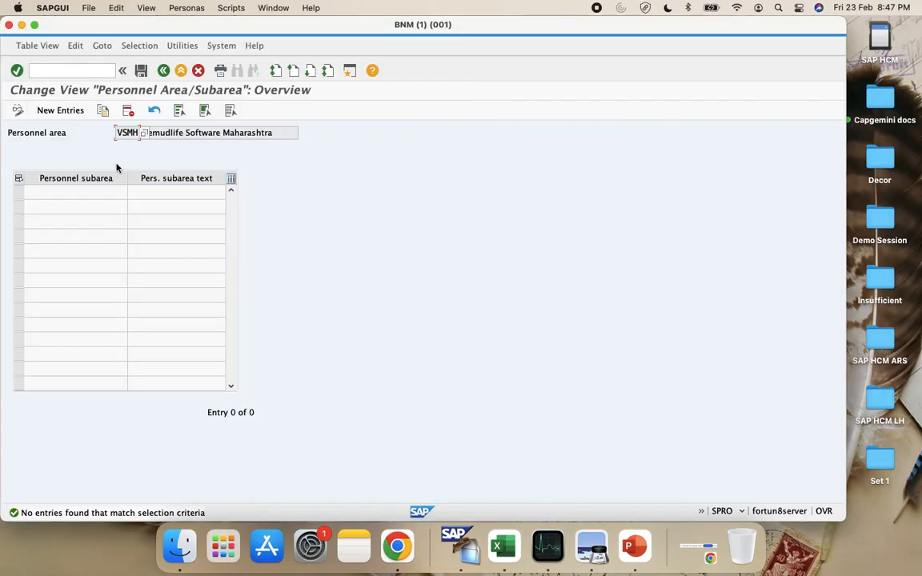
Step: Start new entries for VSMH and add personnel subarea FIMH with the text "Finance Dt MH"
left_click(64, 110)
key("ctrl+Left")
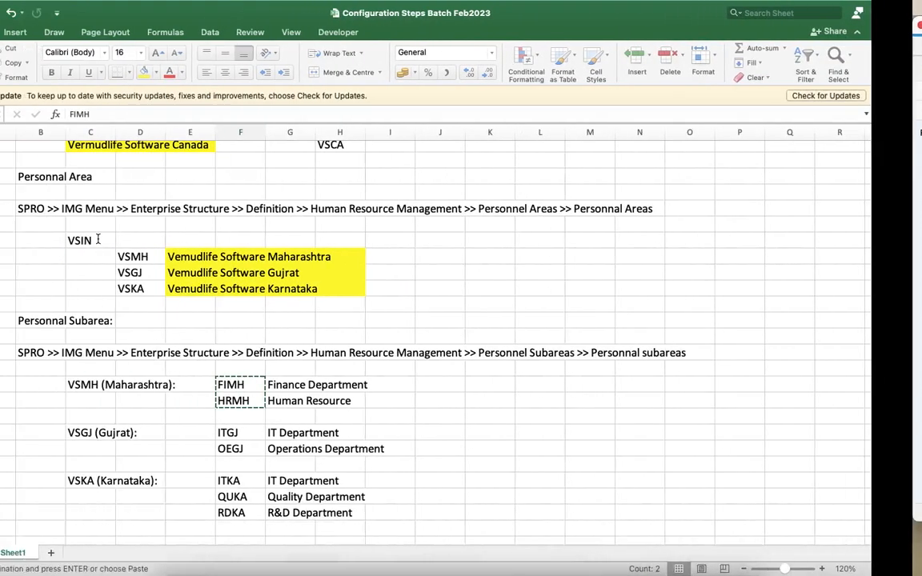
key("ctrl+Right")
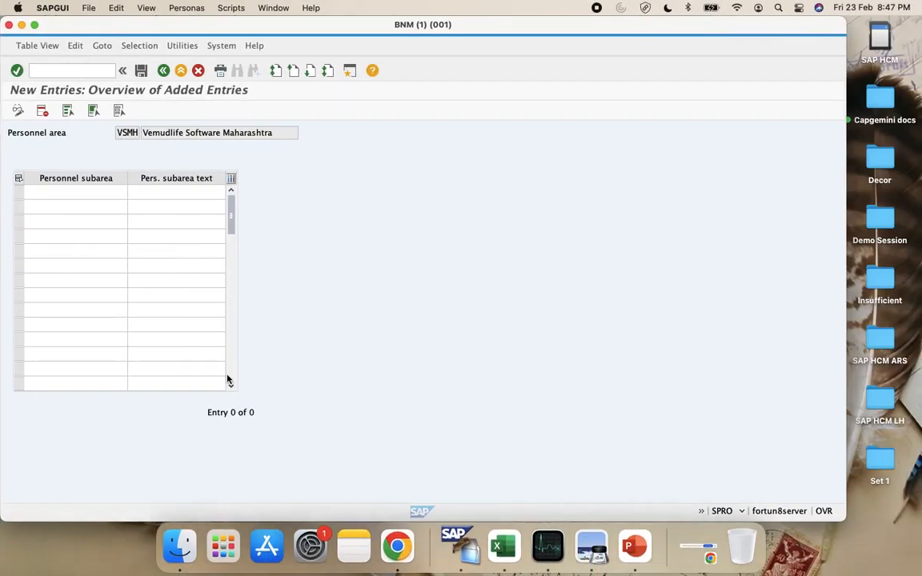
type("FIM")
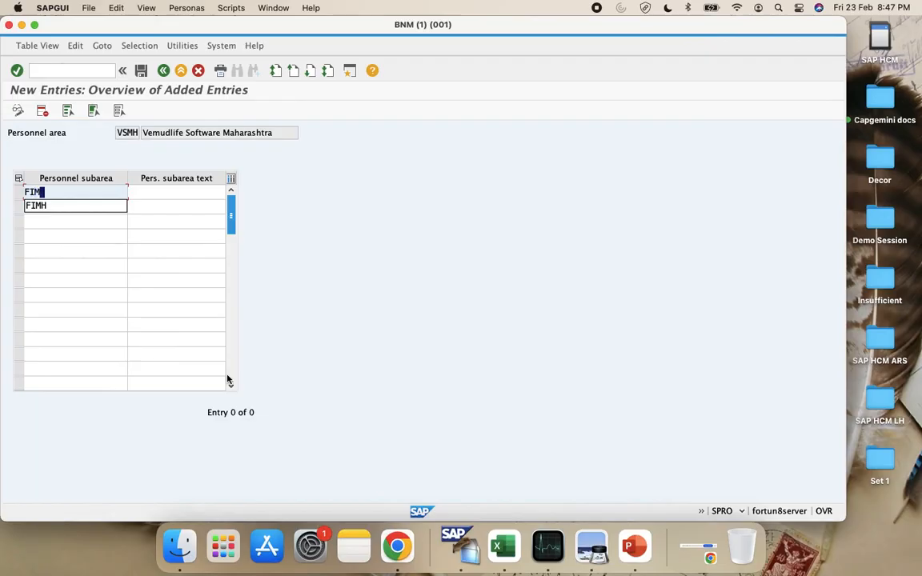
type("H")
key("Tab")
type("Finance ")
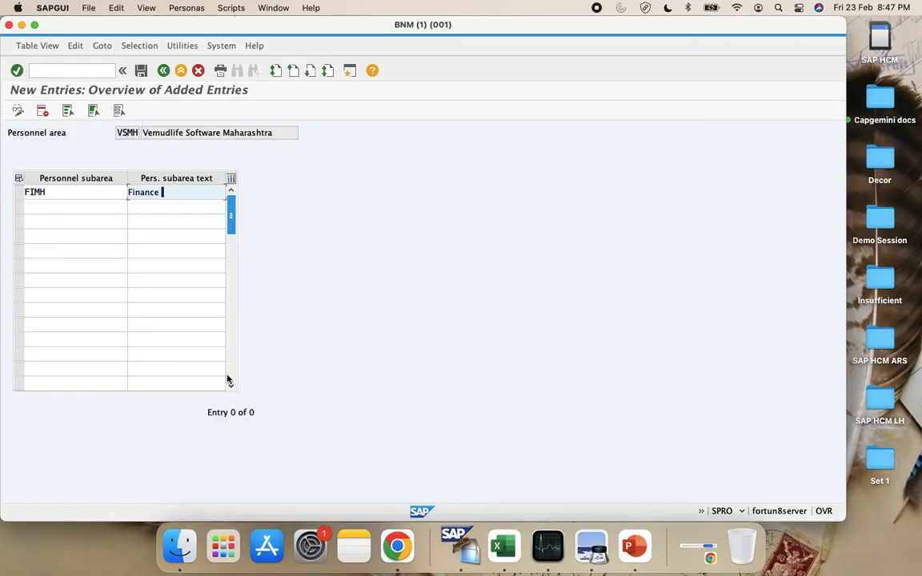
type("MH")
key("BackSpace")
key("BackSpace")
type("Deprt M")
key("BackSpace")
key("BackSpace")
key("BackSpace")
key("BackSpace")
key("BackSpace")
key("BackSpace")
type("MH")
key("BackSpace")
key("BackSpace")
type("t MH")
Step: Add personnel subarea HRMH with the text "HR Dt. MH" in the second row
left_click(53, 208)
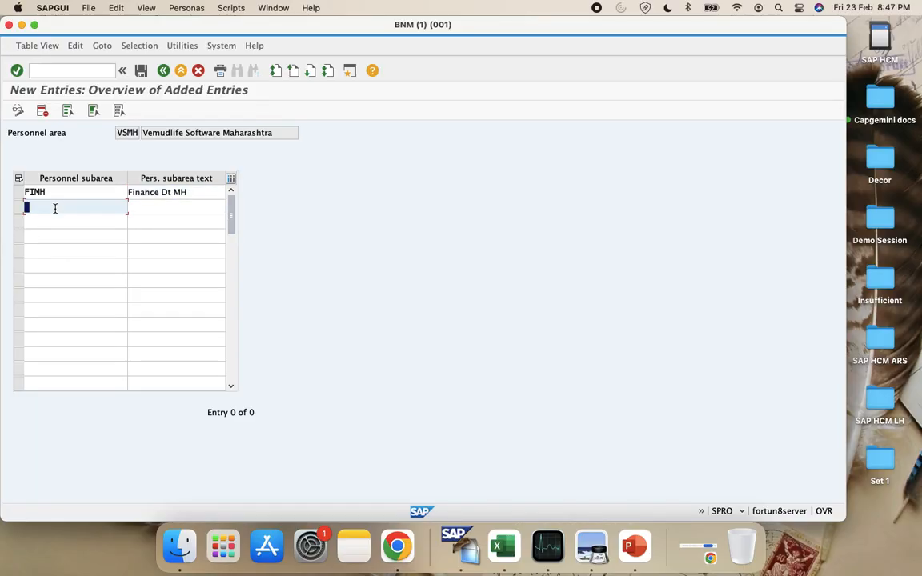
type("HRMH")
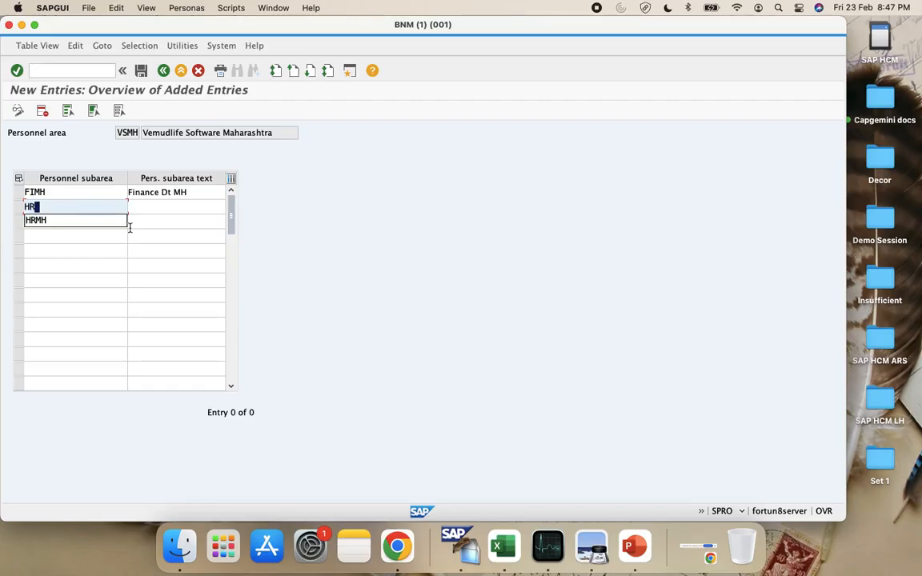
key("Tab")
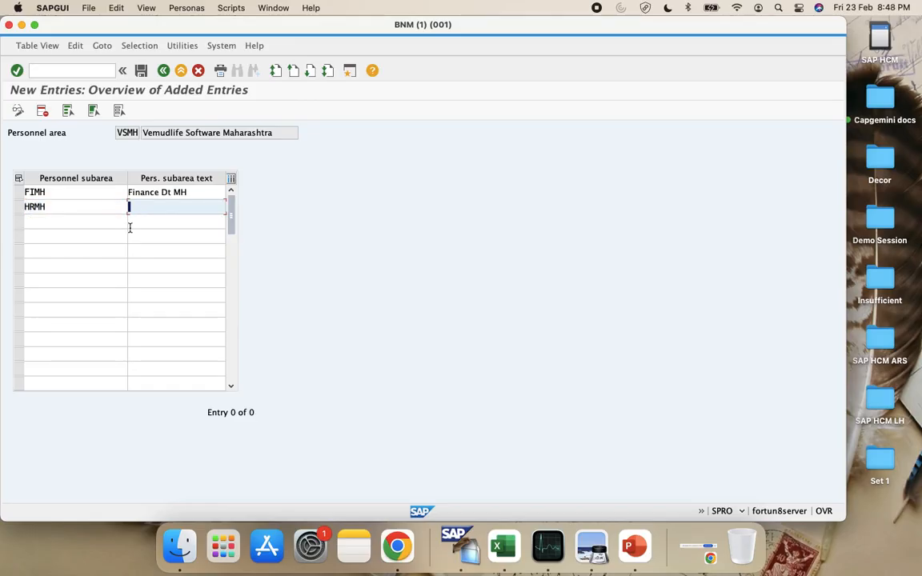
type("HR ")
type("G")
type("t. MH")
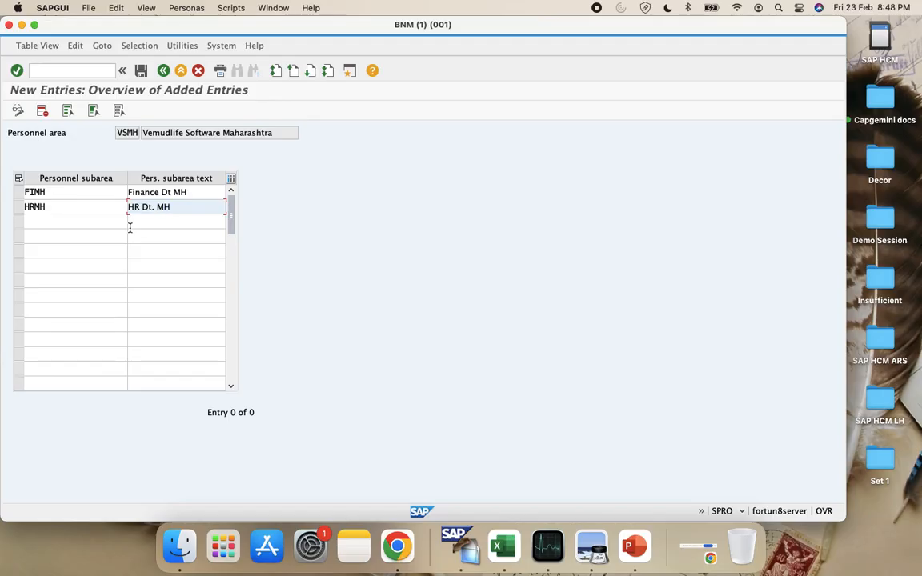
Step: Change the text of subarea FIMH to "Finance Dt. MH"
left_click(165, 193)
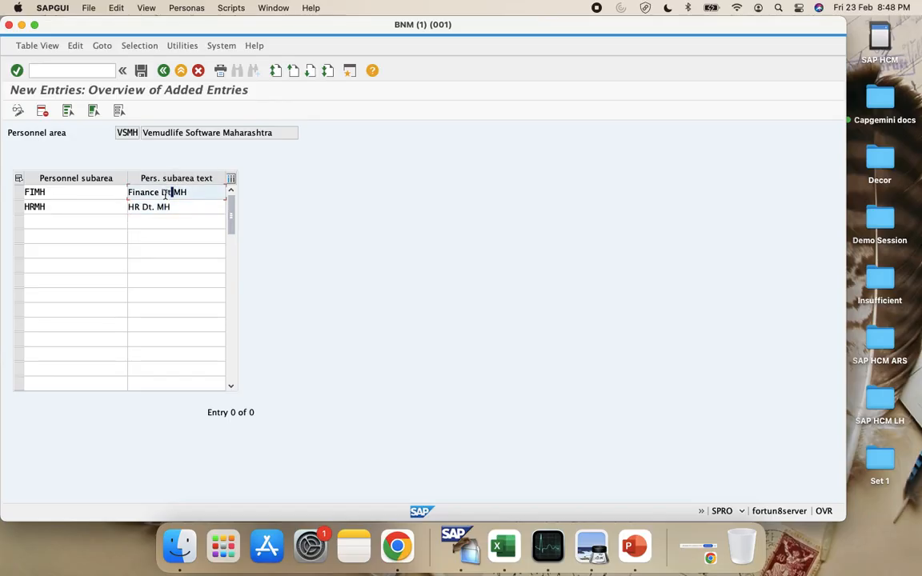
type(". MH")
key("Return")
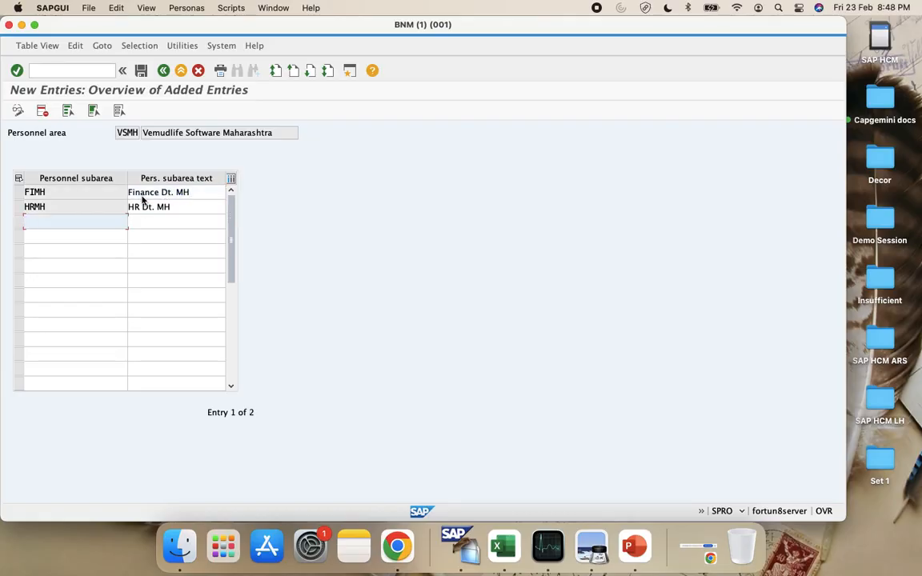
Step: Save the VSMH subareas to the customizing request "HR:New Enterprise Structure" and return to the subarea overview
left_click(141, 70)
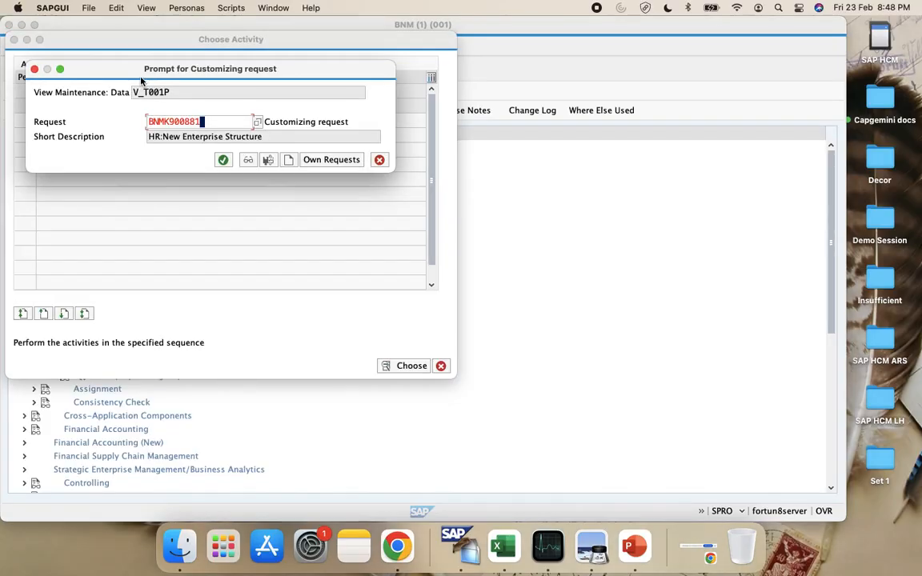
left_click(223, 160)
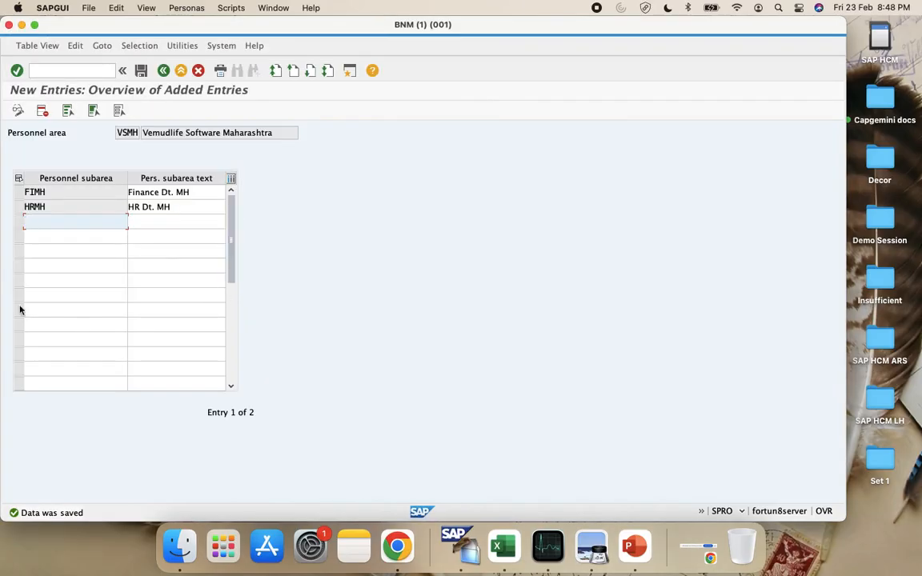
left_click(163, 71)
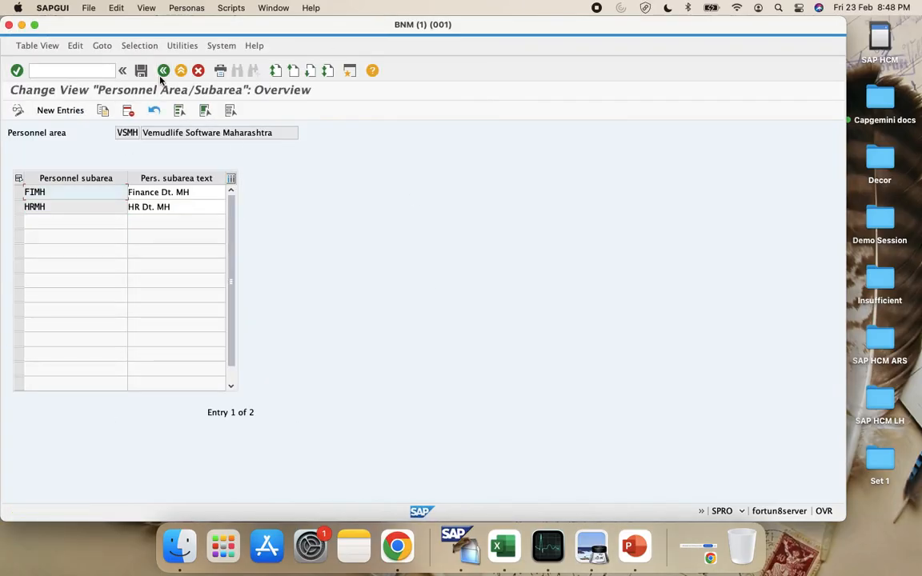
Step: Leave the current transaction with /n and start the customizing transaction spro
left_click(66, 72)
type("/n")
key("Return")
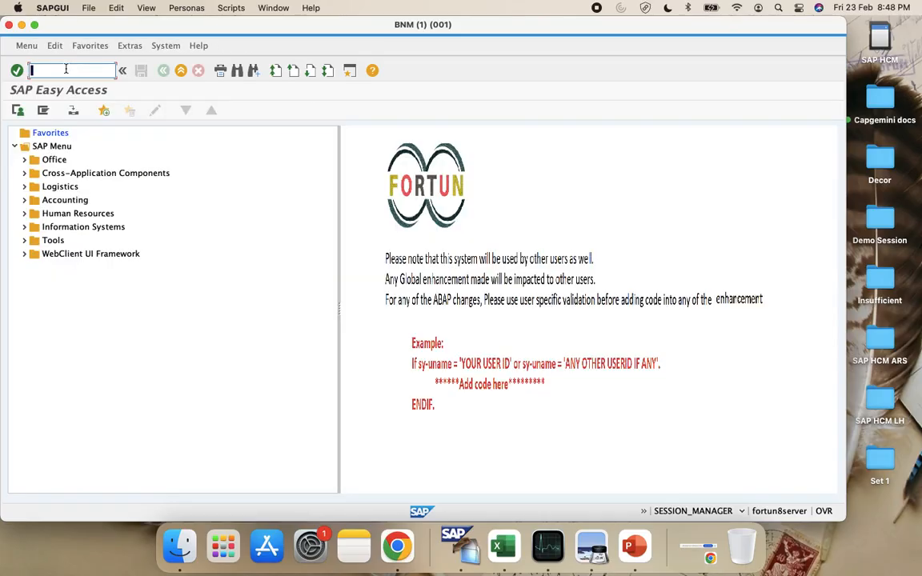
type("spro")
key("Return")
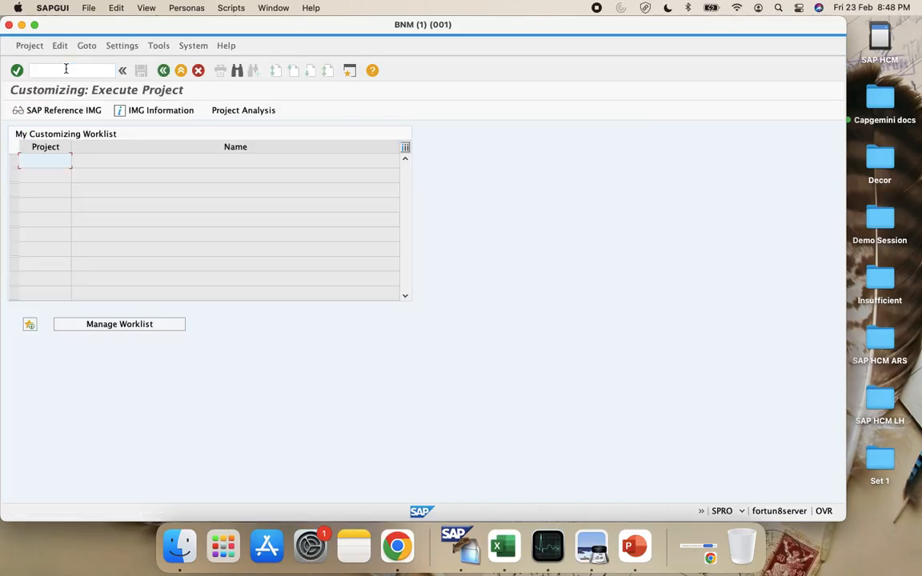
Step: Open the SAP Reference IMG again and expand the Human Resources Management node under Enterprise Structure, Definition
left_click(74, 111)
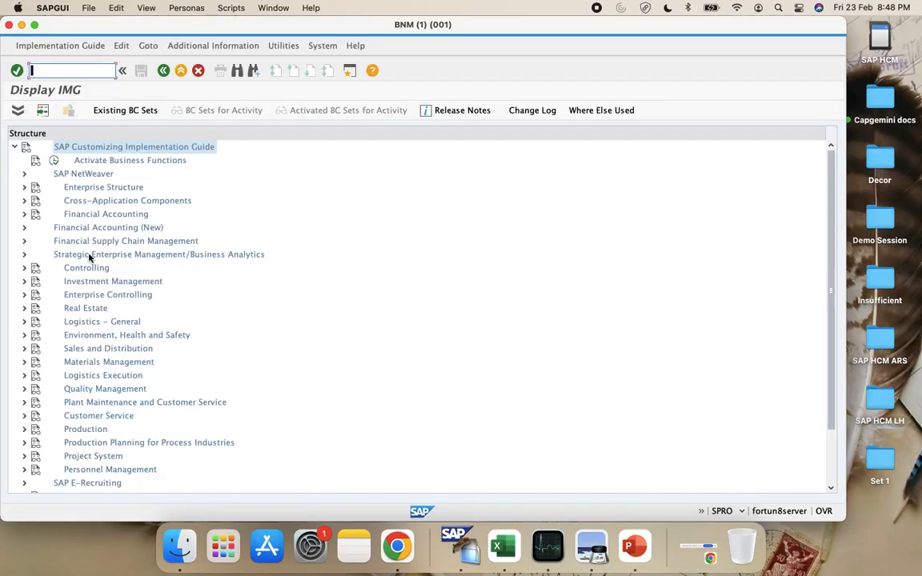
left_click(24, 187)
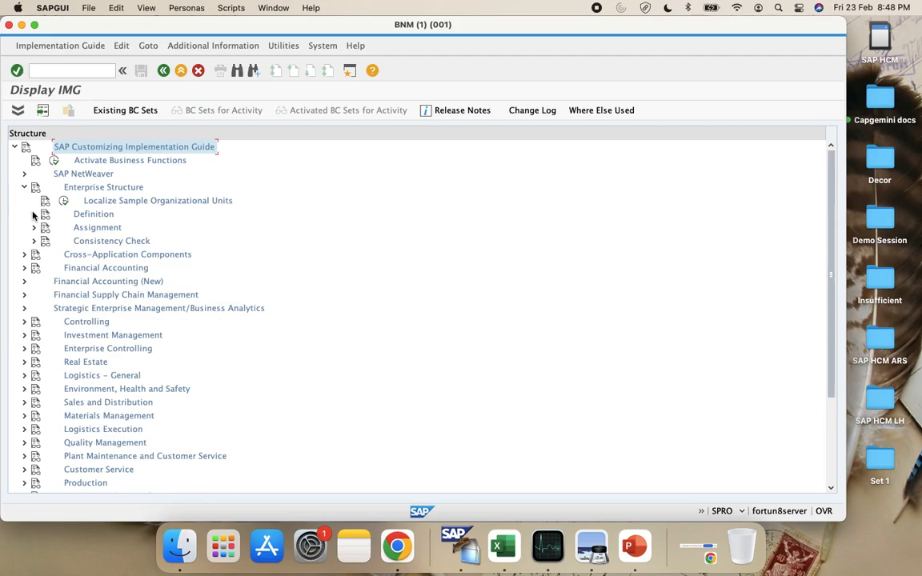
left_click(34, 214)
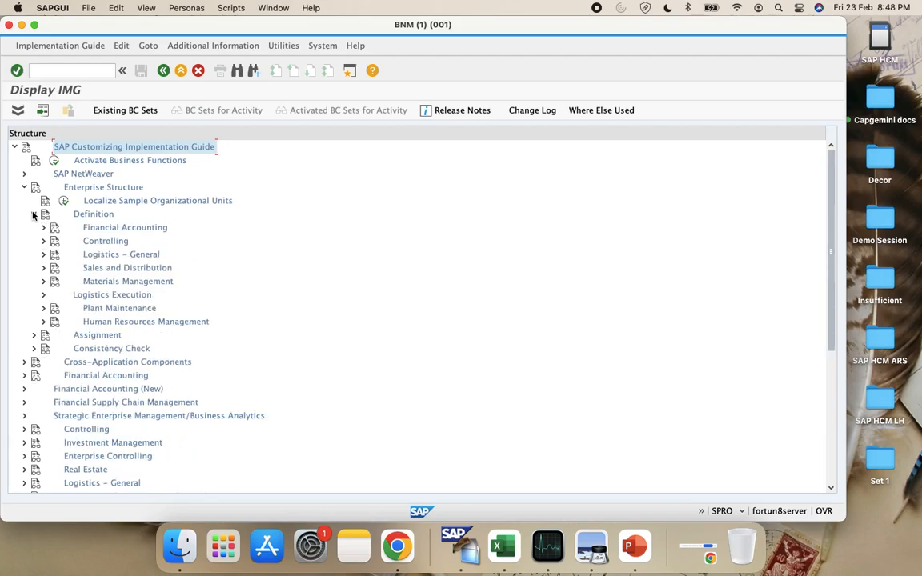
left_click(44, 322)
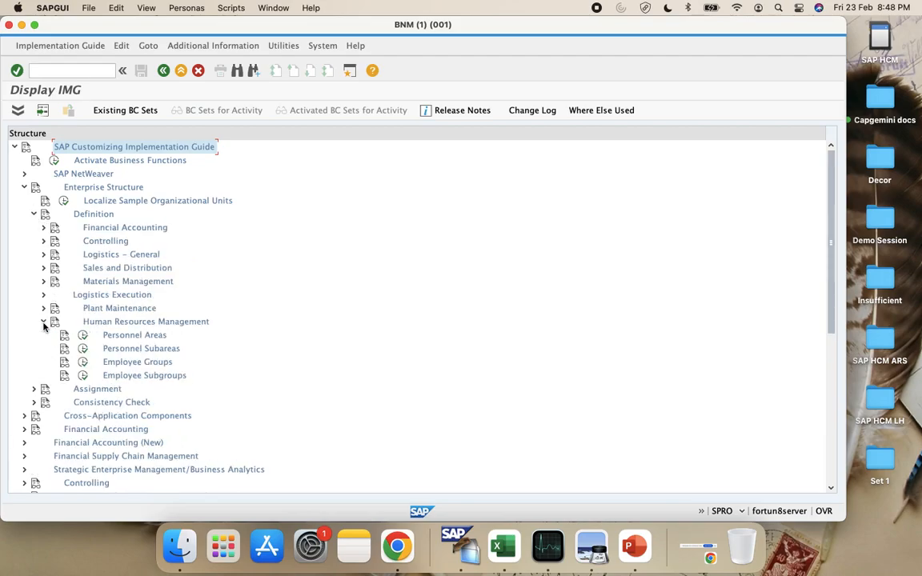
Step: Open the Create personnel subareas activity with VSGJ as the personnel area
left_click(84, 349)
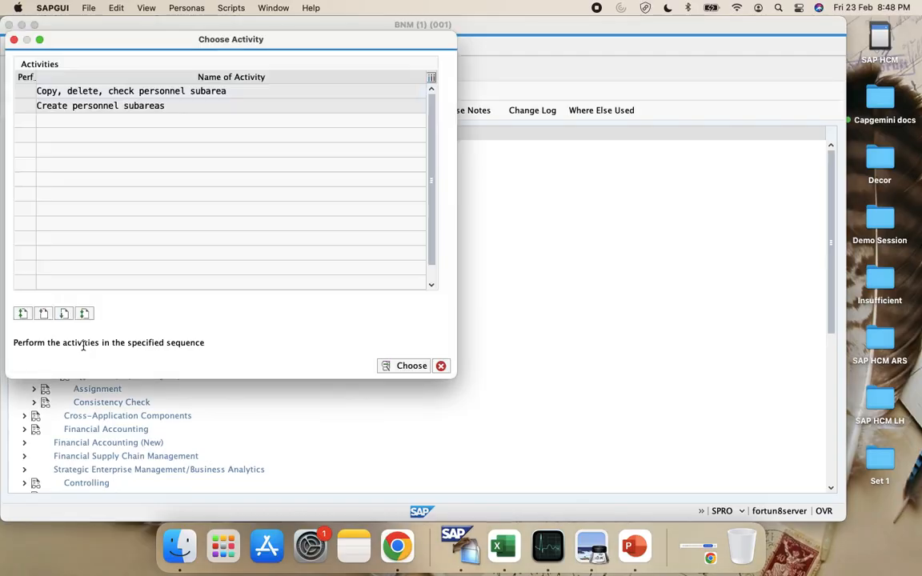
double_click(106, 107)
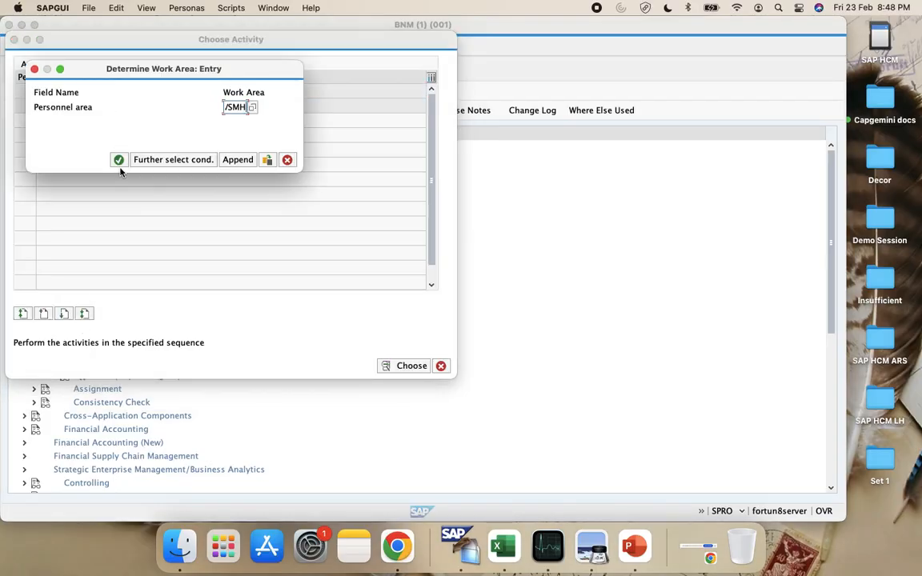
key("Return")
key("BackSpace")
key("BackSpace")
key("BackSpace")
key("BackSpace")
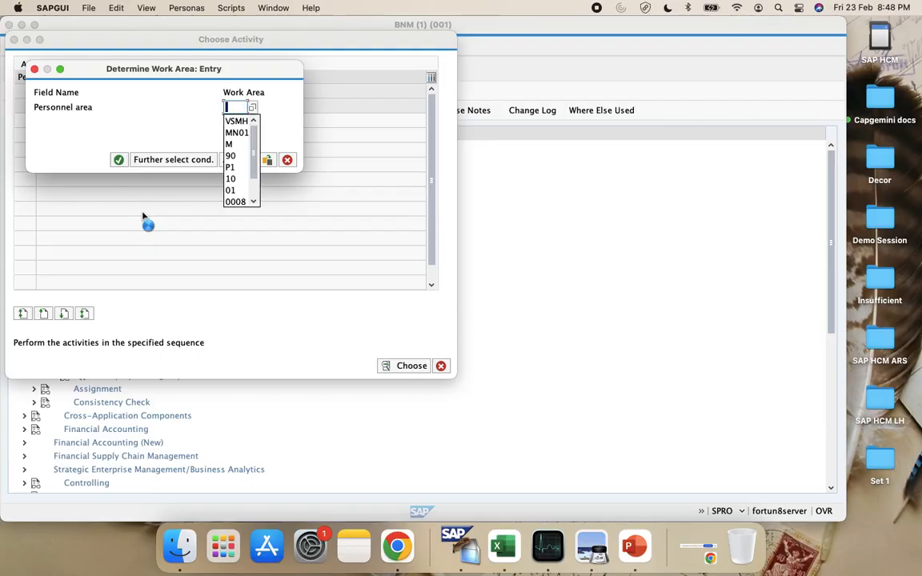
type("VSGJ")
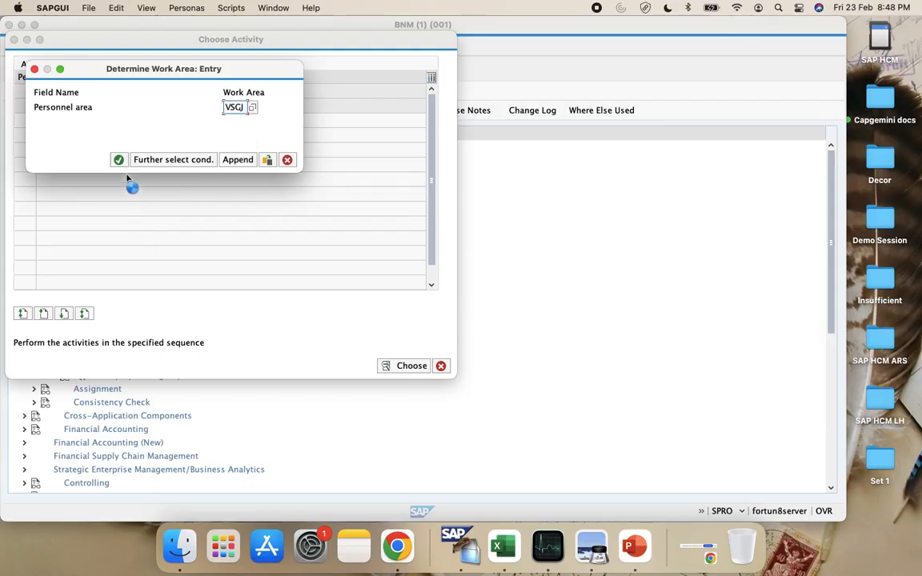
key("Return")
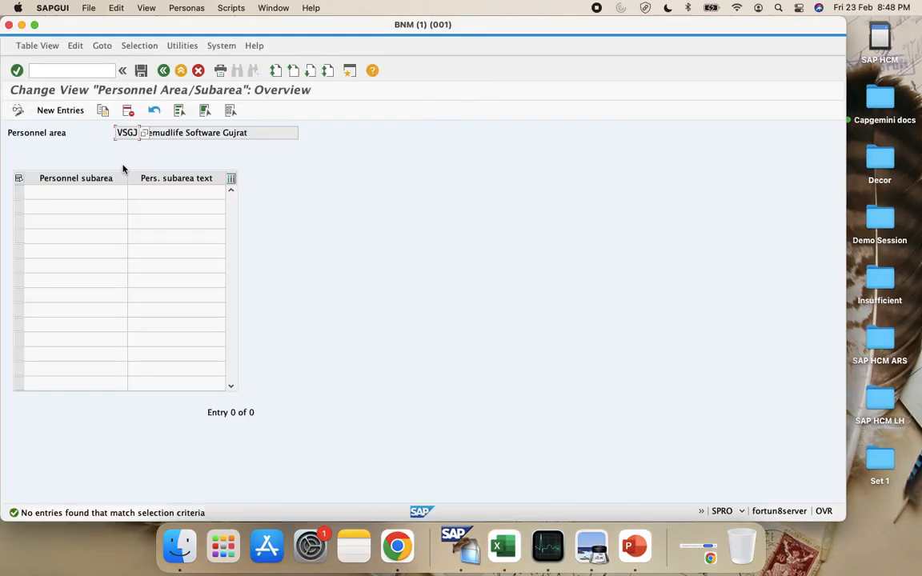
Step: Start new entries for VSGJ and add subarea codes ITGJ and OEGJ, checking them against the Excel configuration sheet
left_click(60, 109)
key("ctrl+Left")
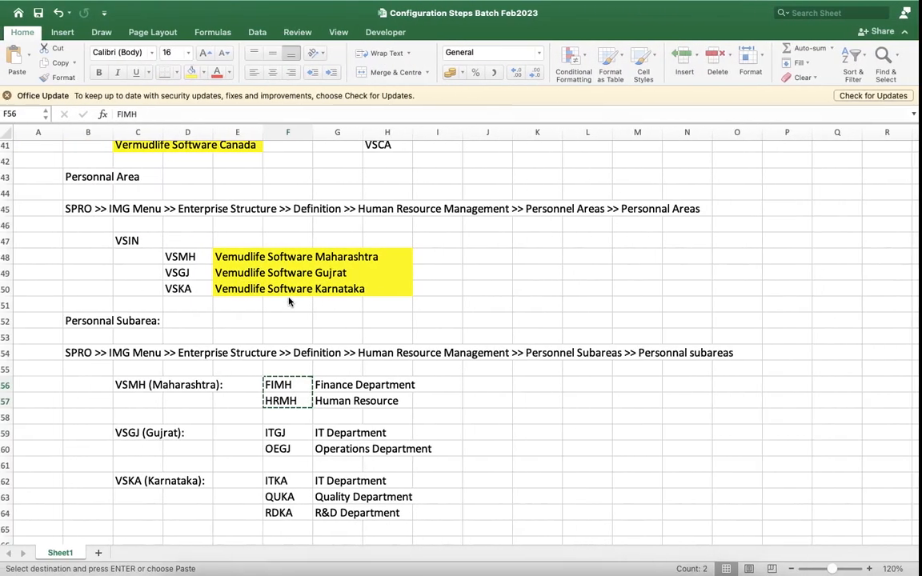
scroll(309, 459, "down", 5)
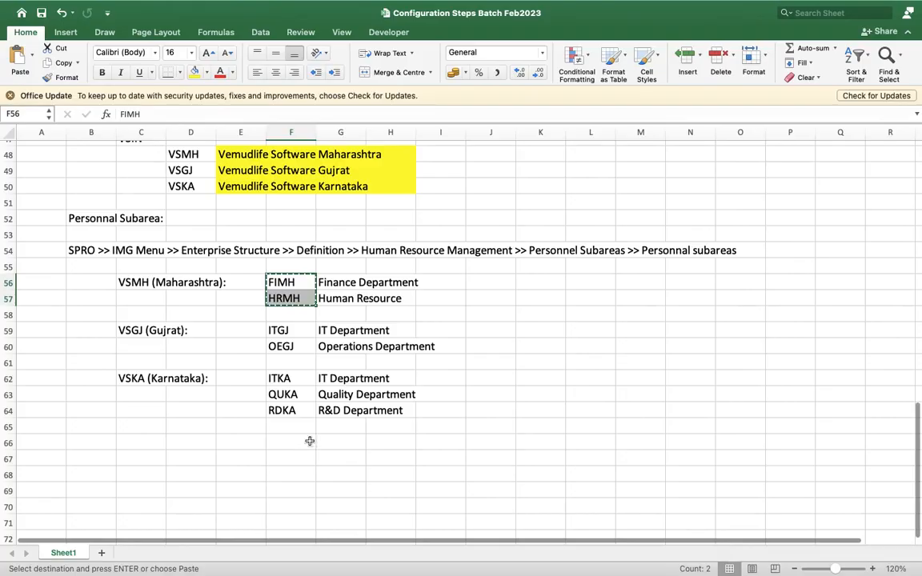
left_click(294, 330)
left_click(304, 350)
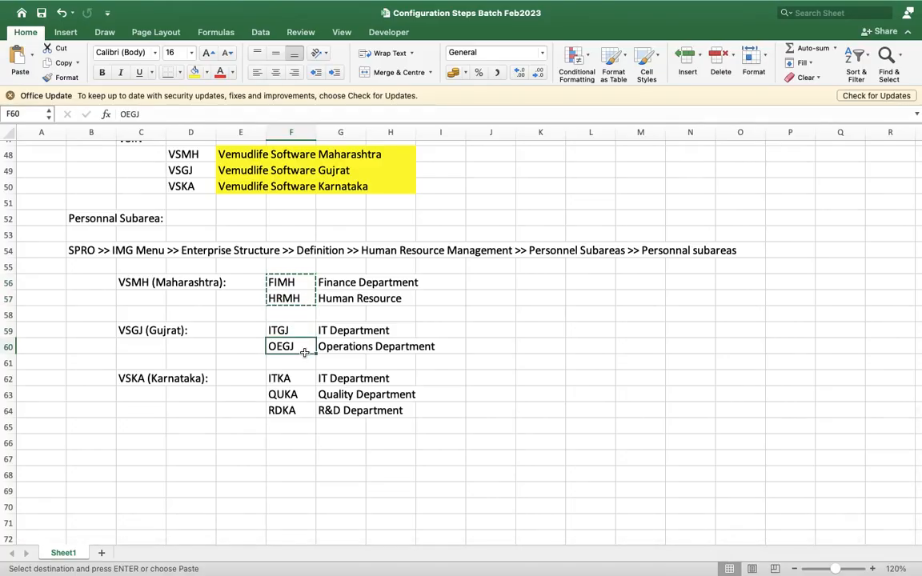
key("ctrl+Right")
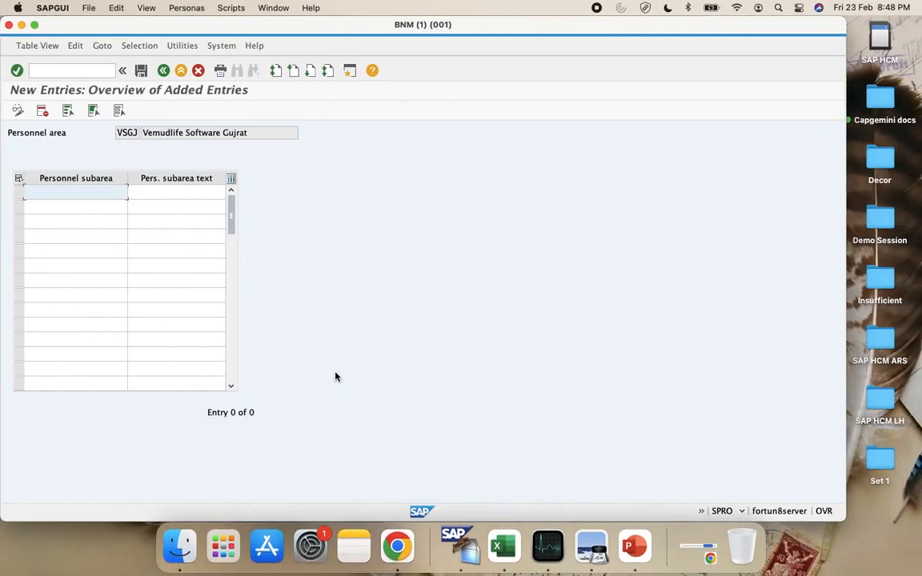
type("ITGJ")
left_click(77, 205)
type("0EGJ")
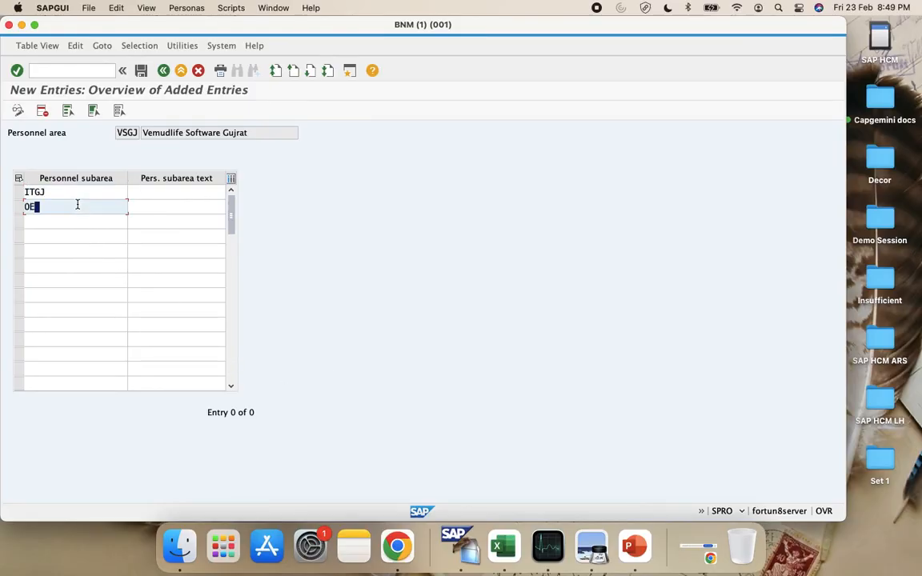
Step: Enter the subarea texts "IT Dt. GJ" for ITGJ and "Oper. Dt. GJ" for OEGJ
left_click(185, 191)
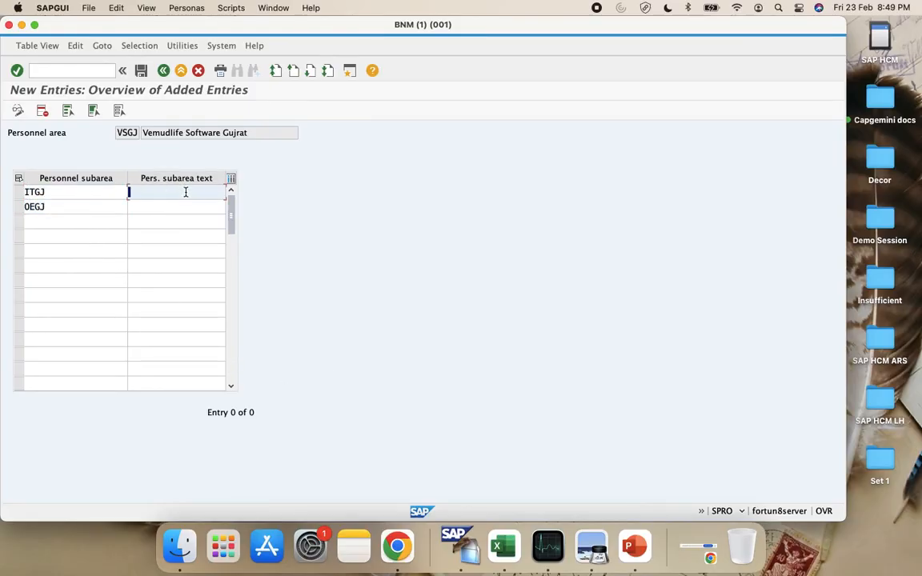
type("IT Dt. GJ")
left_click(189, 206)
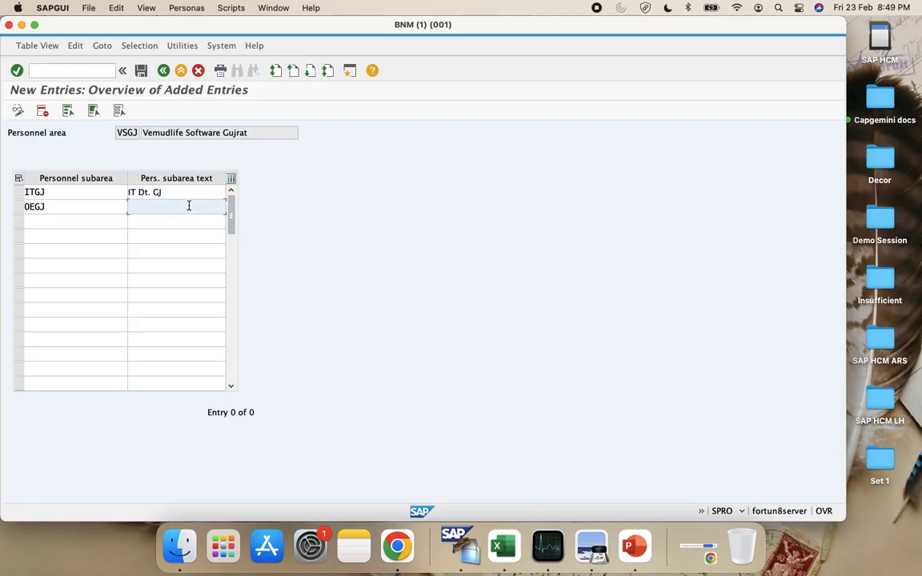
type("Oper. Dt. GJ")
Step: Save the VSGJ subareas to the customizing request "HR:New Enterprise Structure" and go back to the activity selection
left_click(141, 71)
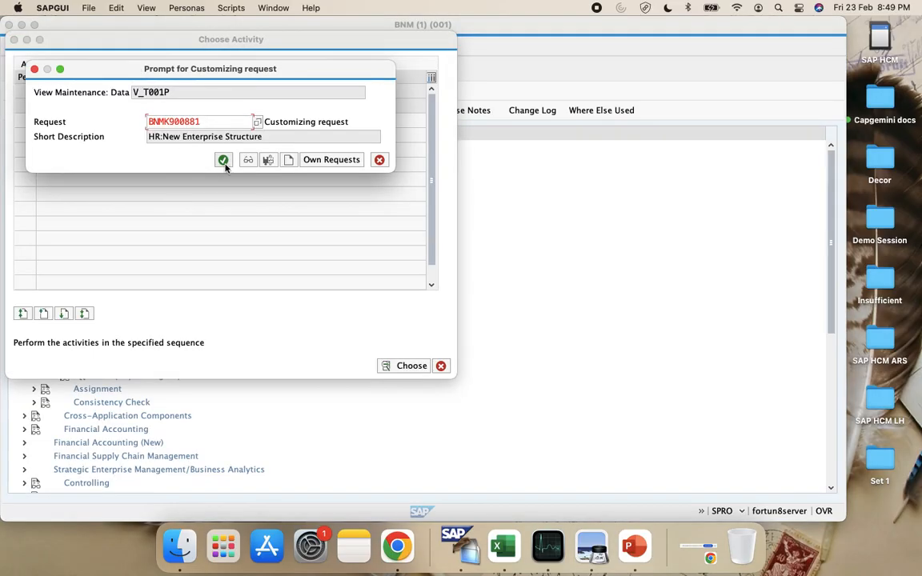
left_click(222, 159)
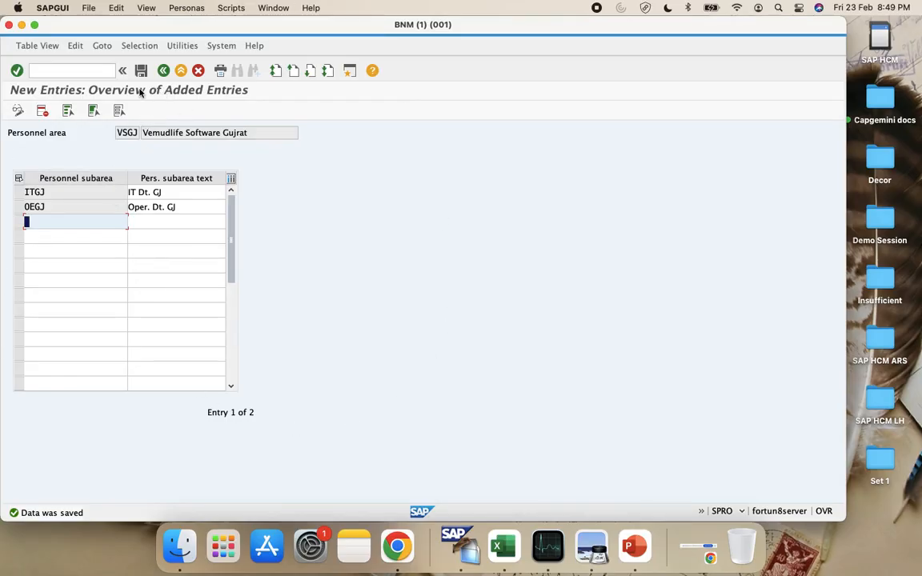
left_click(37, 74)
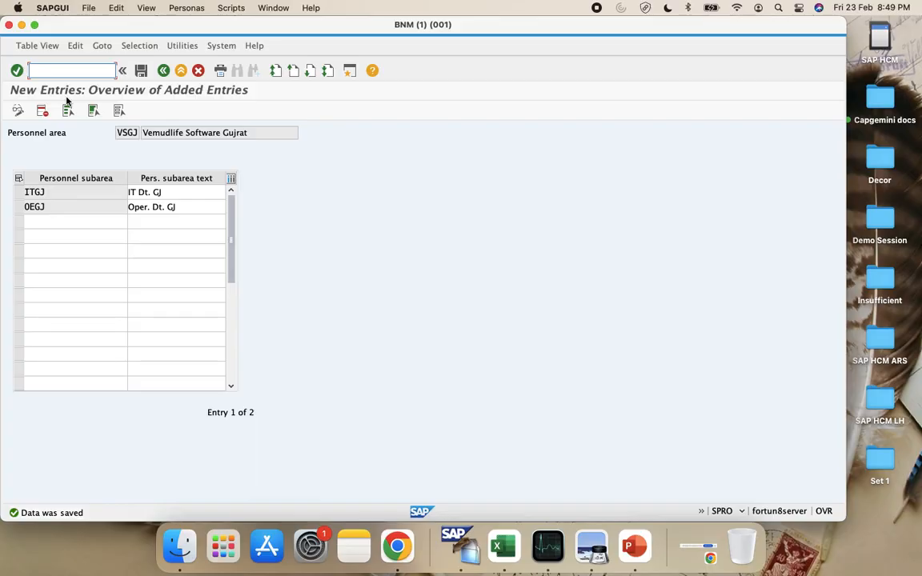
left_click(164, 72)
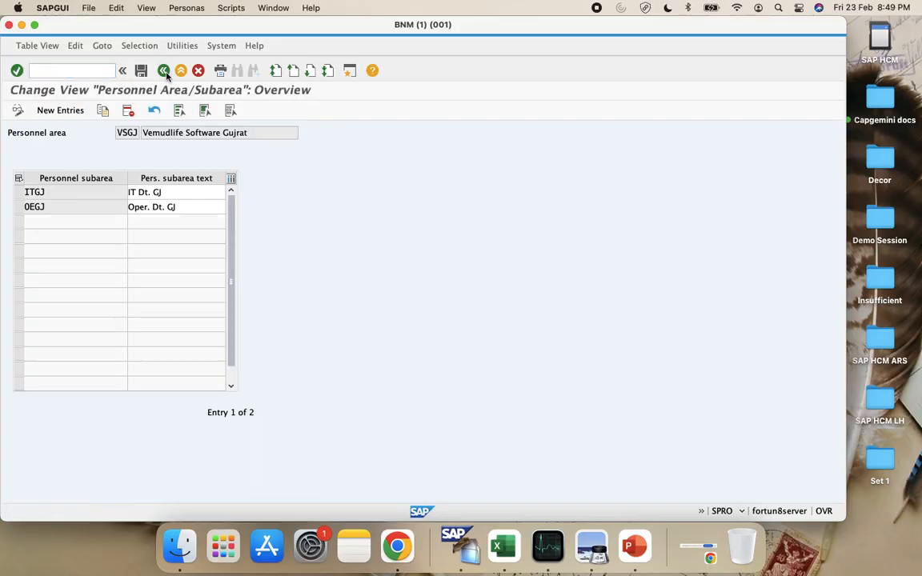
left_click(164, 71)
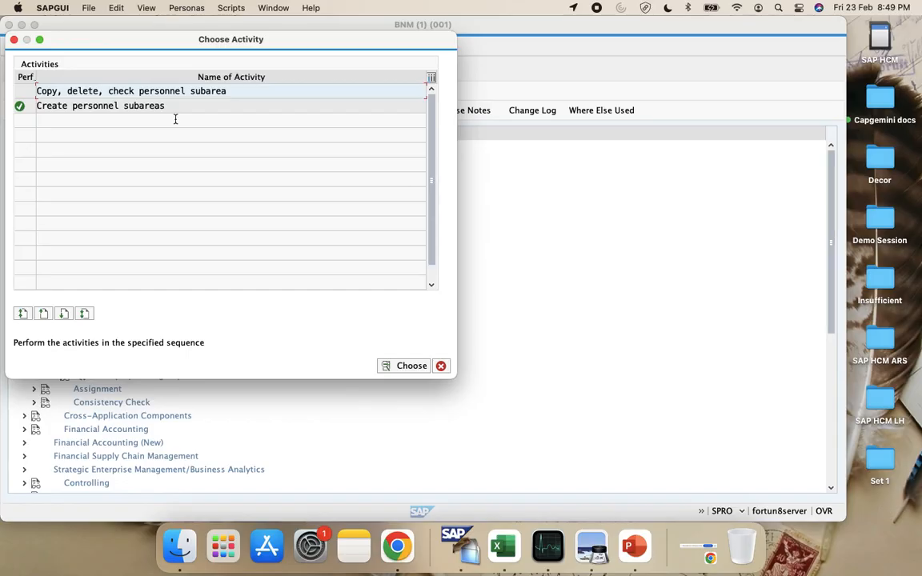
Step: Open the Create personnel subareas activity with VSKA as the personnel area
double_click(97, 107)
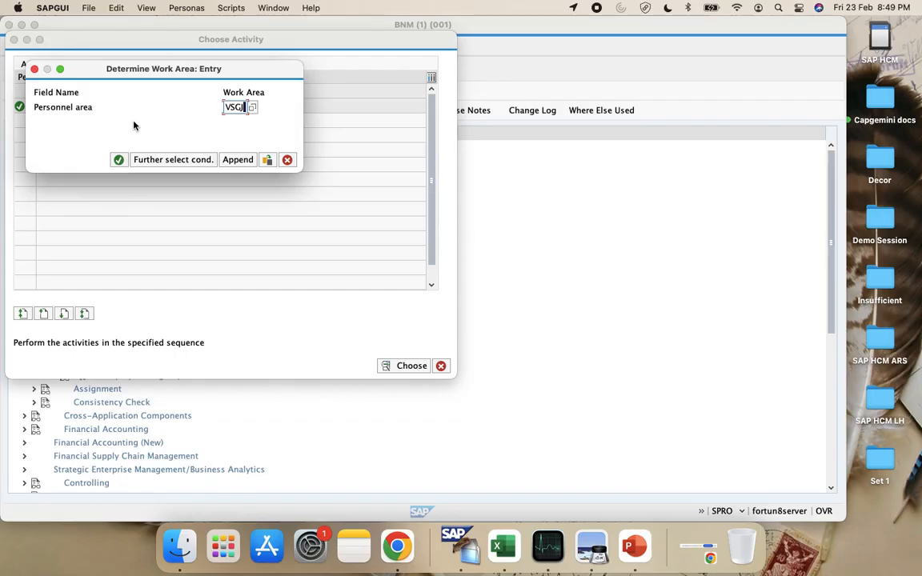
key("BackSpace")
key("BackSpace")
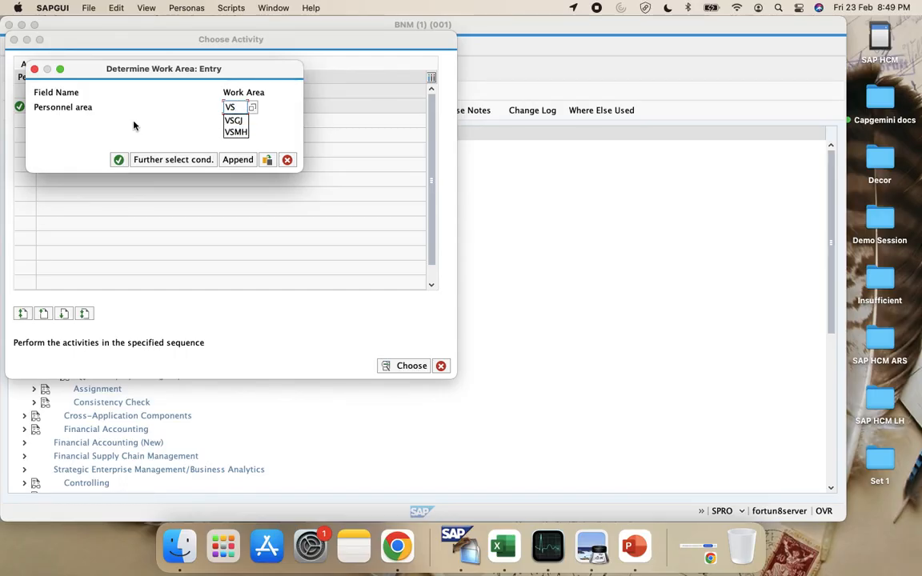
type("KA")
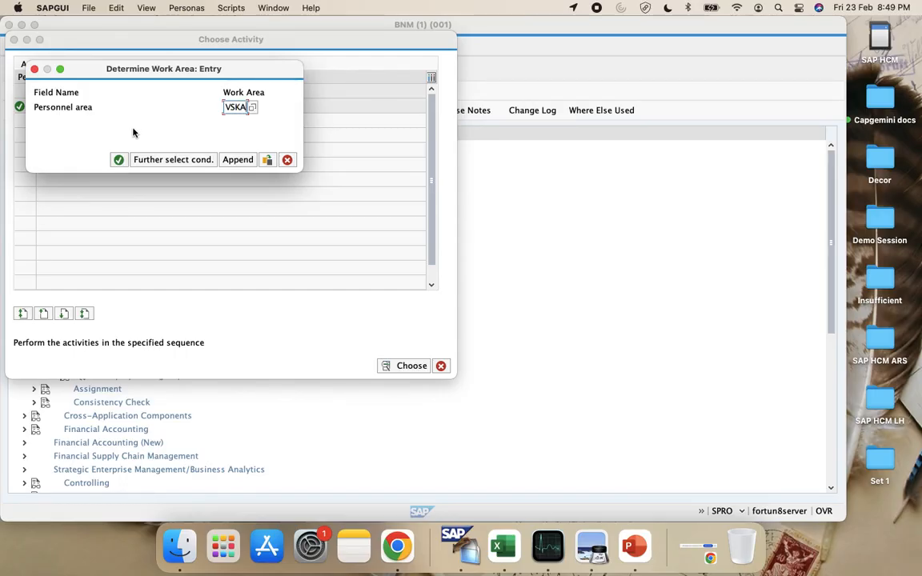
left_click(119, 160)
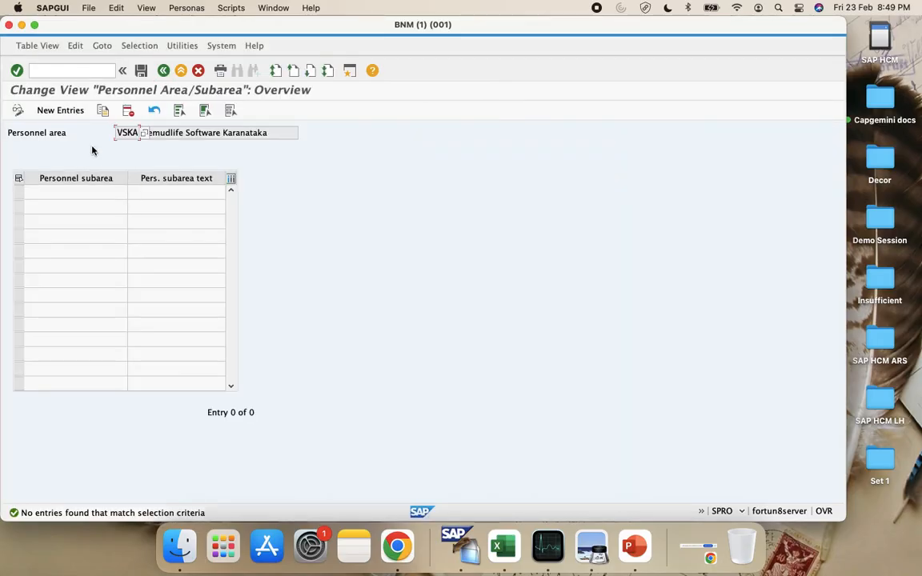
Step: Start new entries for VSKA and, following the Excel sheet, add subarea ITKA with the text "IT Dt. KA"
left_click(67, 111)
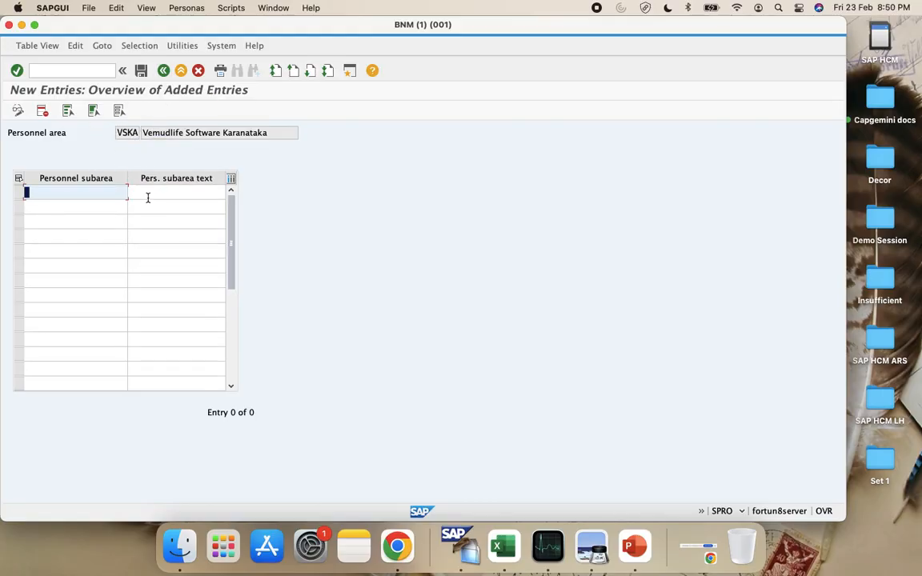
key("ctrl+Left")
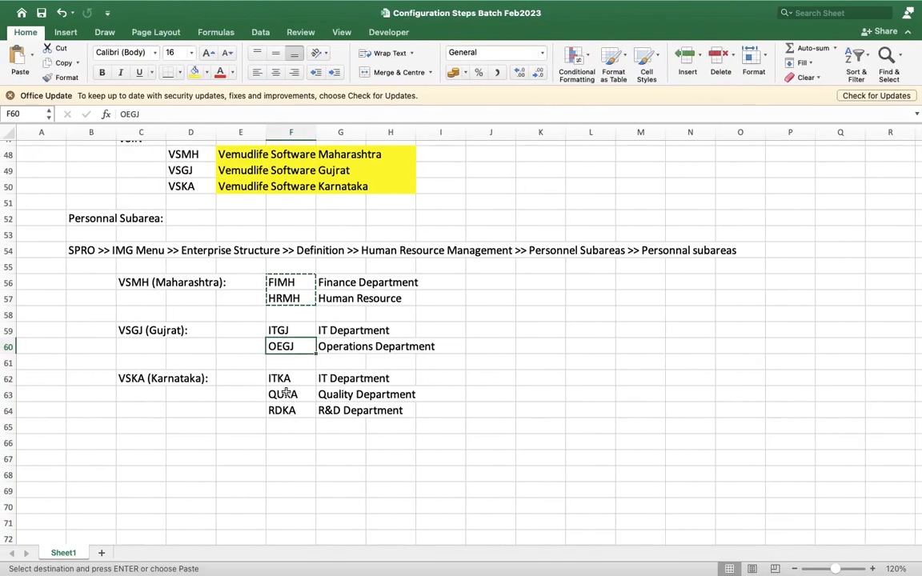
key("ctrl+Right")
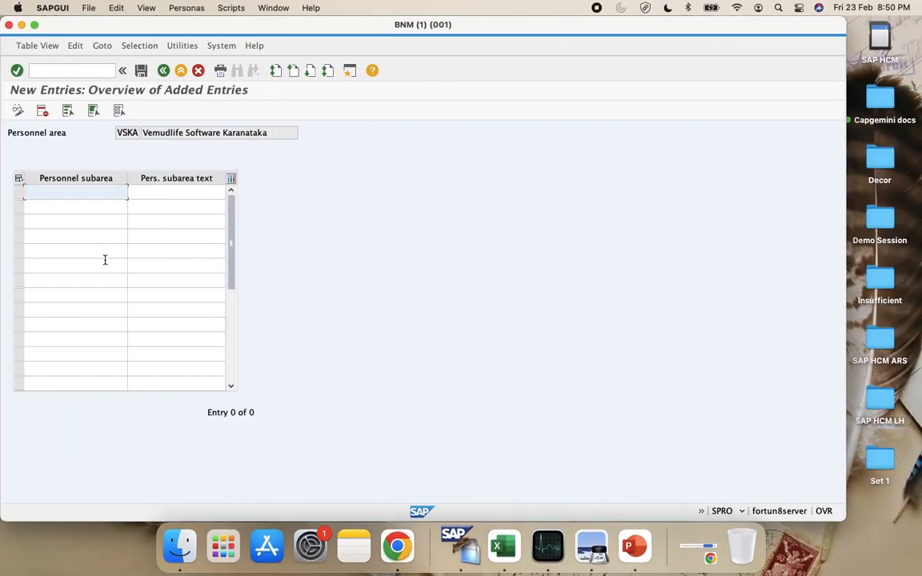
type("ITKA")
key("Tab")
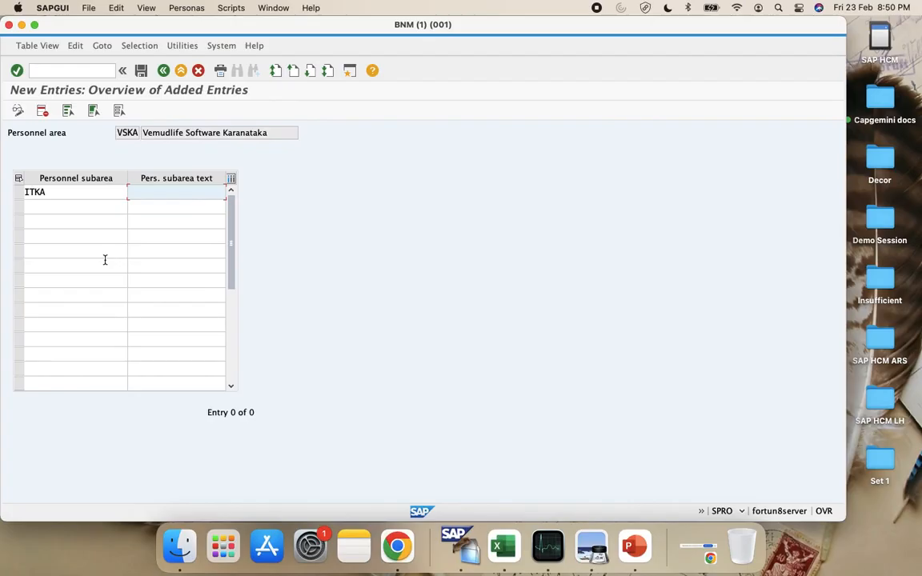
type("IT")
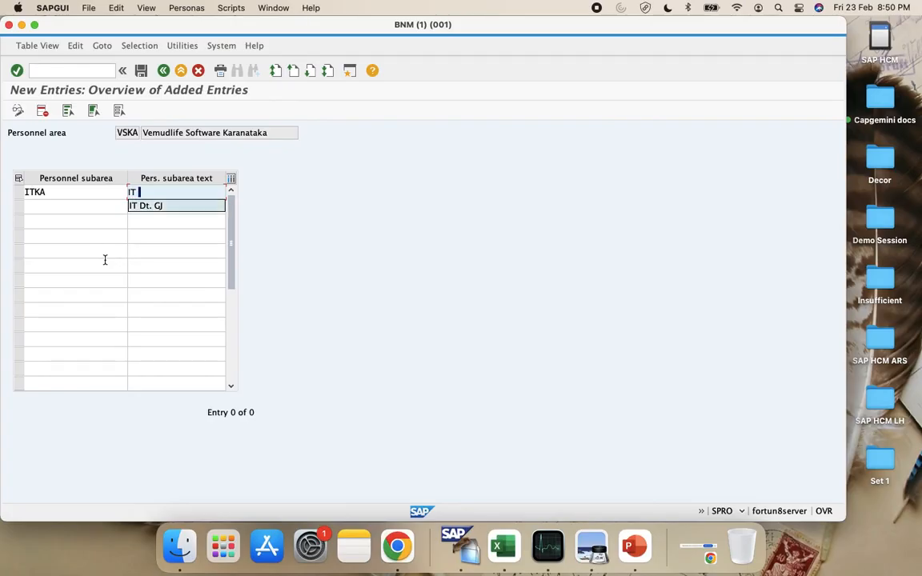
key("Return")
key("BackSpace")
key("BackSpace")
type("KA")
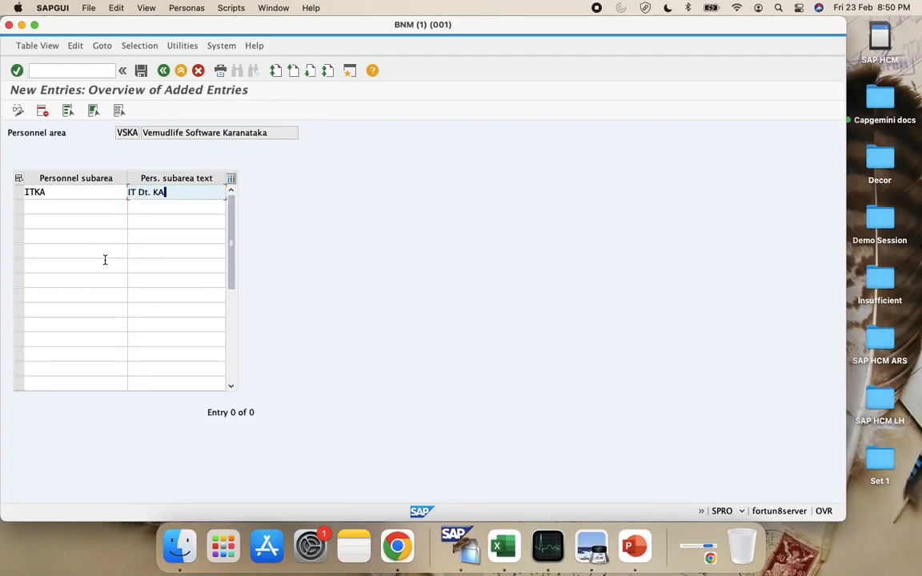
Step: Look up the second Karnataka subarea in the Excel sheet and add QUKA with the text "Qual Dt. KA"
left_click(58, 201)
key("ctrl+Left")
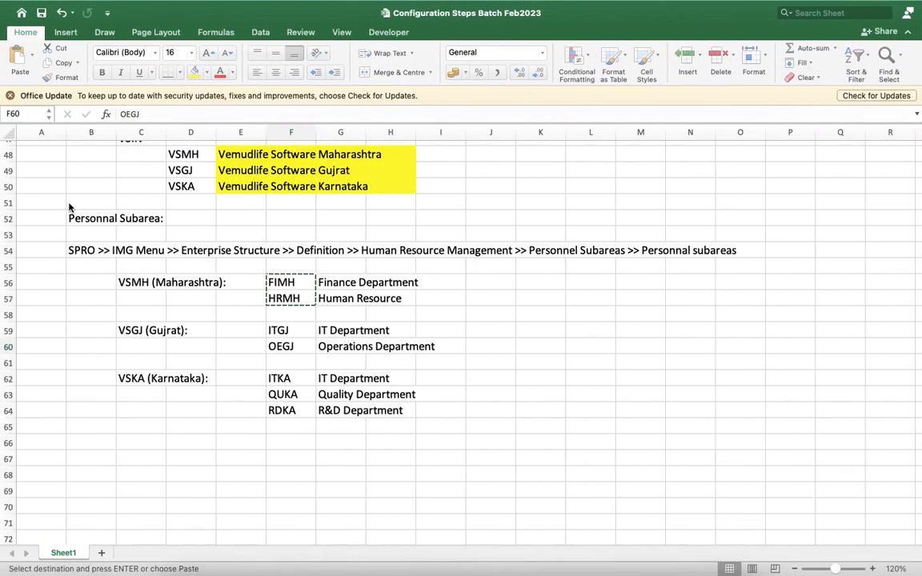
key("ctrl+Right")
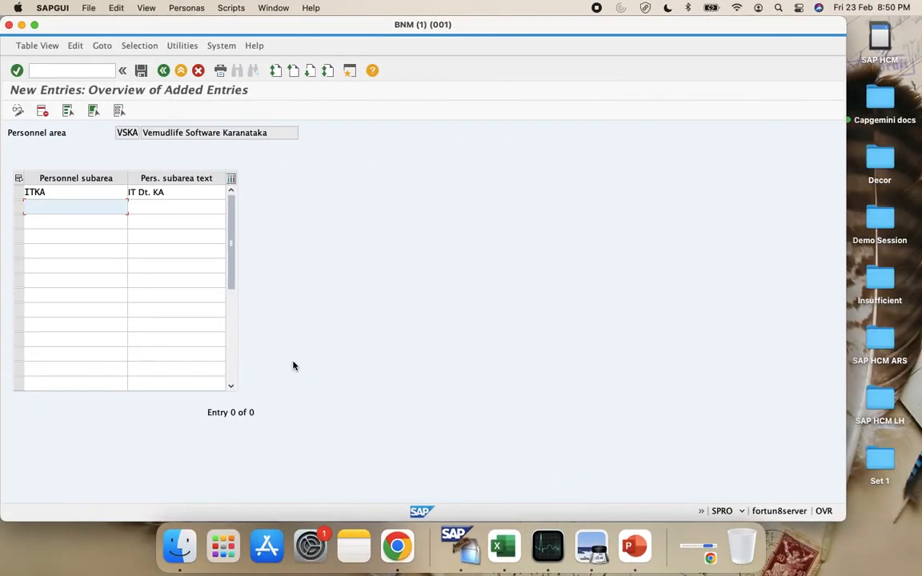
type("QUKA")
key("Tab")
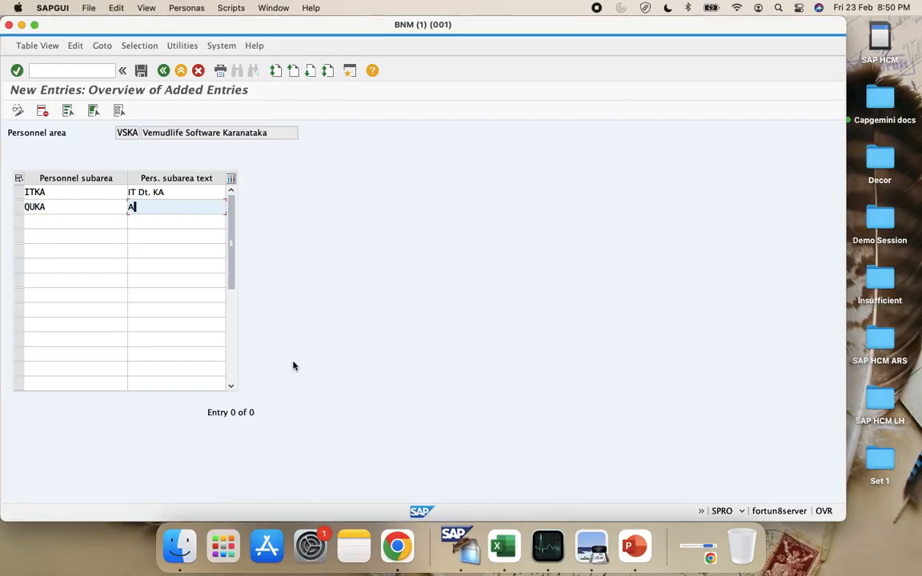
type("A")
key("BackSpace")
type("QUKA")
key("BackSpace")
type("ual Dt. K")
key("Return")
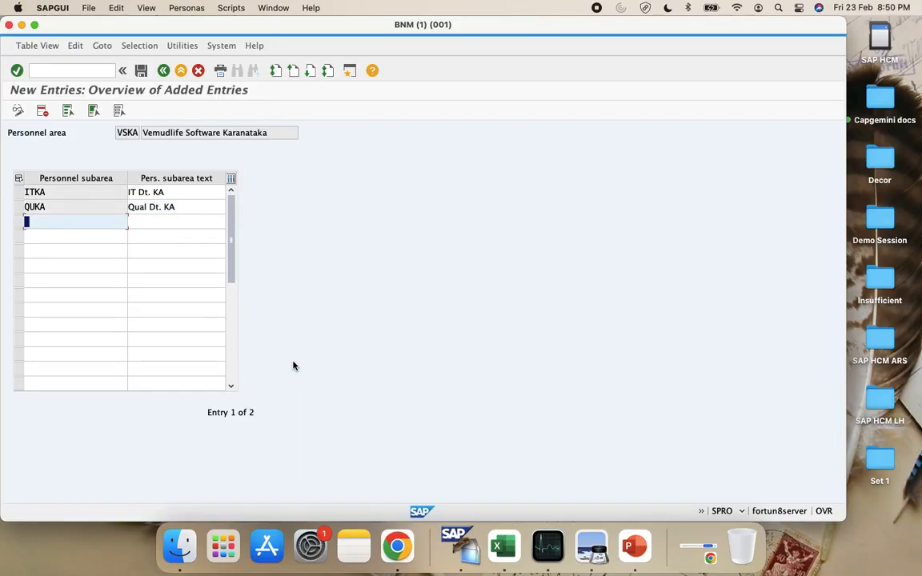
Step: Check the Excel sheet for the last Karnataka subarea and add RDKA with the text "Research KA"
key("super+Tab")
key("super+Tab")
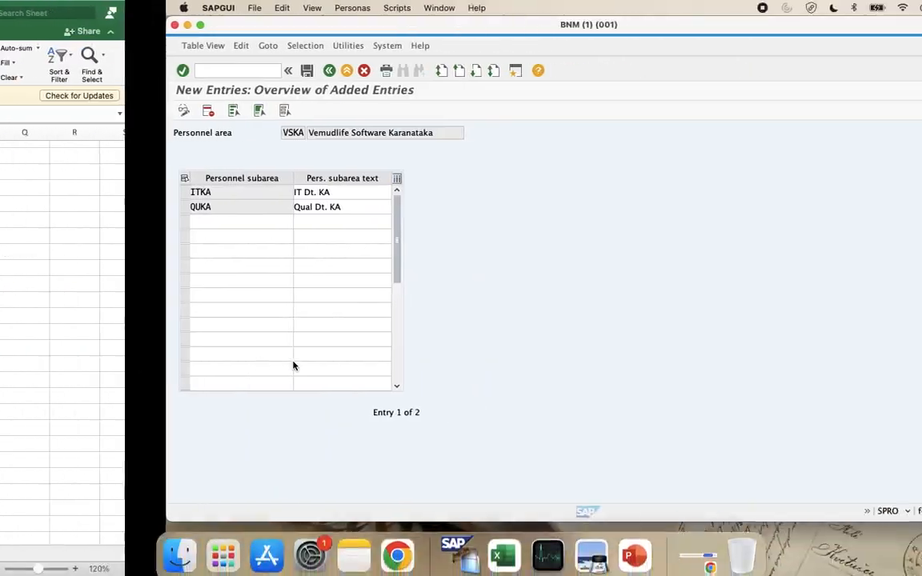
type("RD")
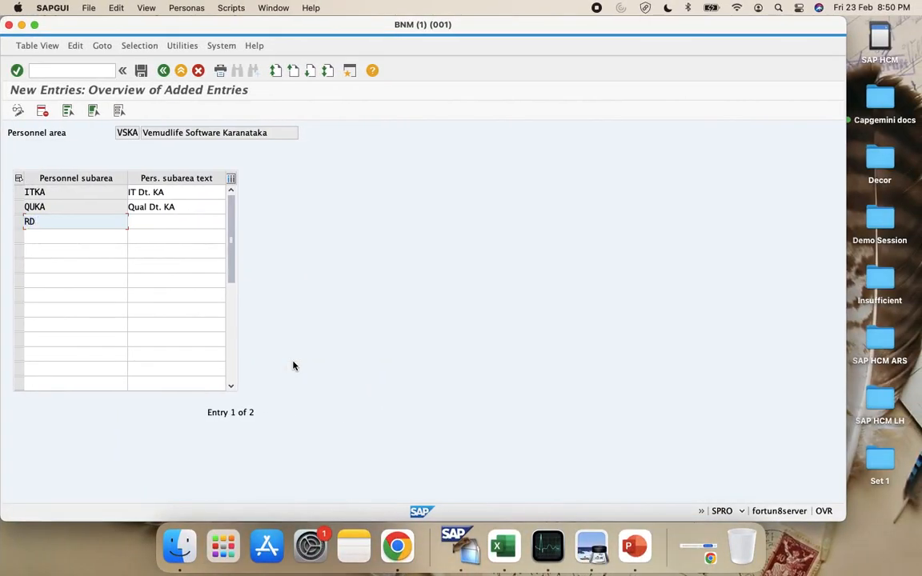
type("KA")
key("Tab")
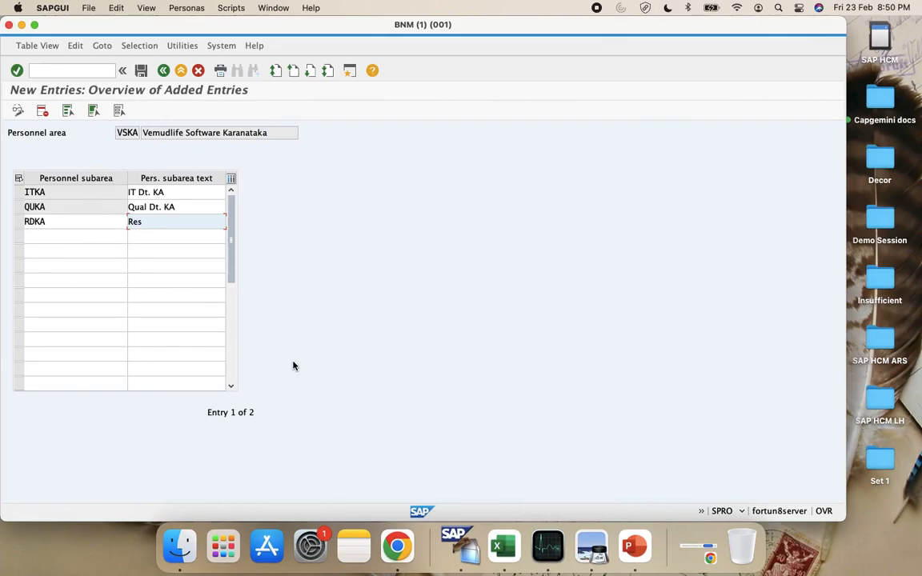
type("Research KA")
key("Return")
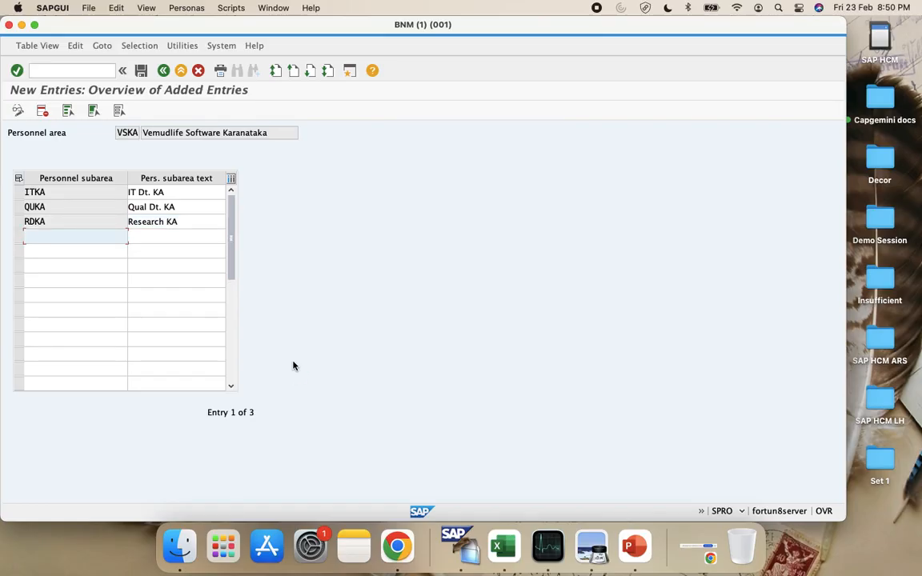
Step: Save the VSKA subareas to the customizing request "HR:New Enterprise Structure" and return to the IMG structure
left_click(141, 70)
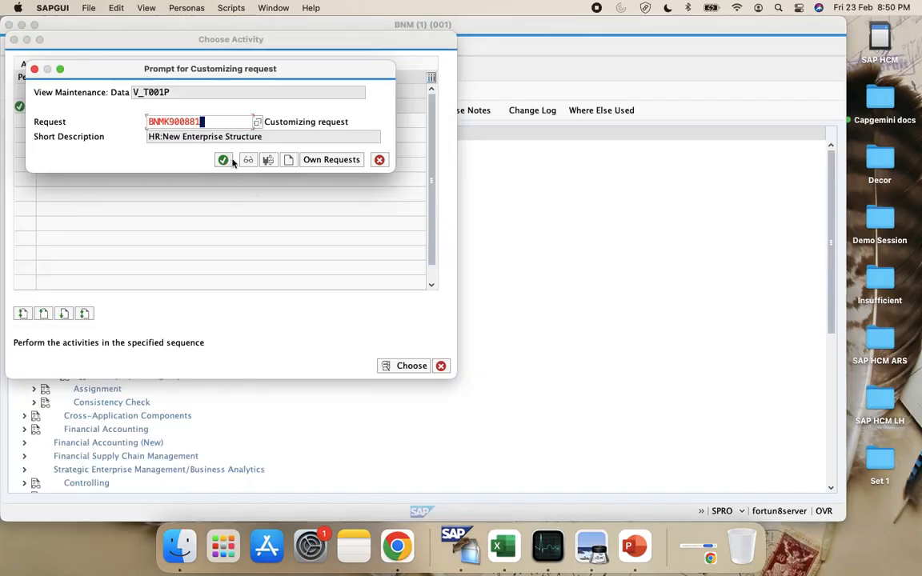
left_click(224, 160)
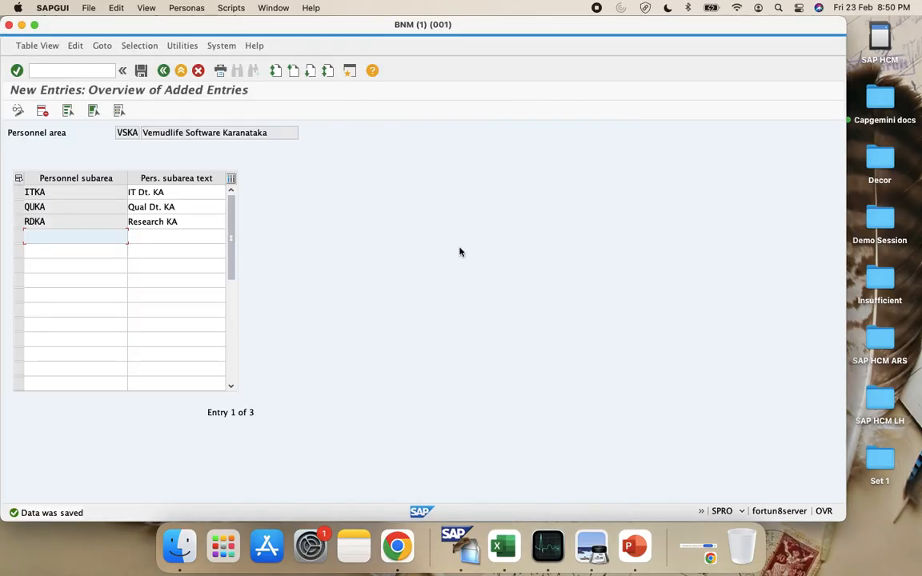
left_click(163, 70)
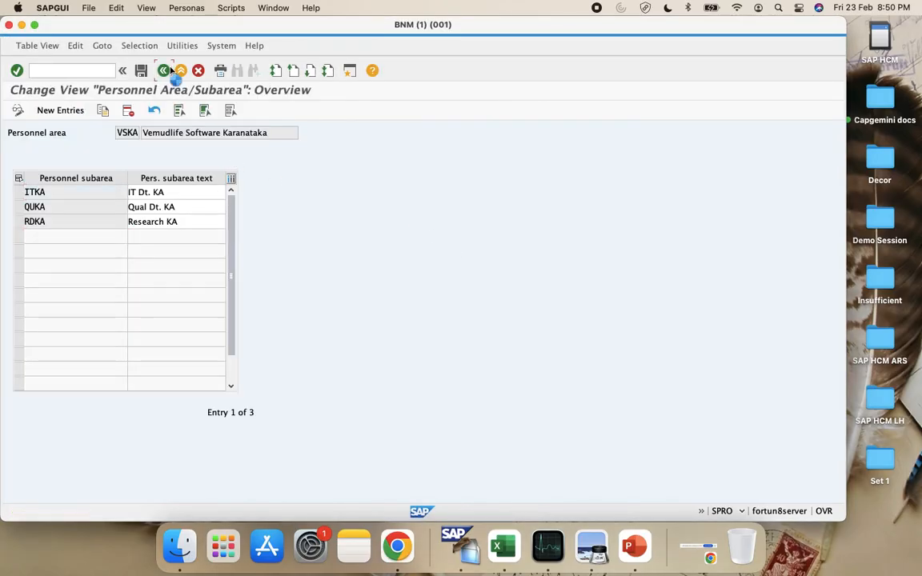
left_click(168, 70)
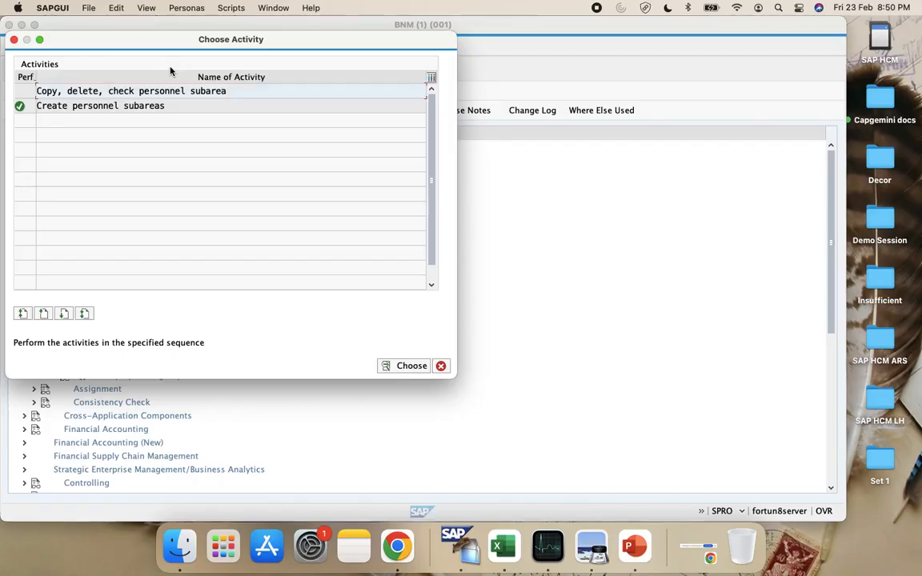
left_click(440, 366)
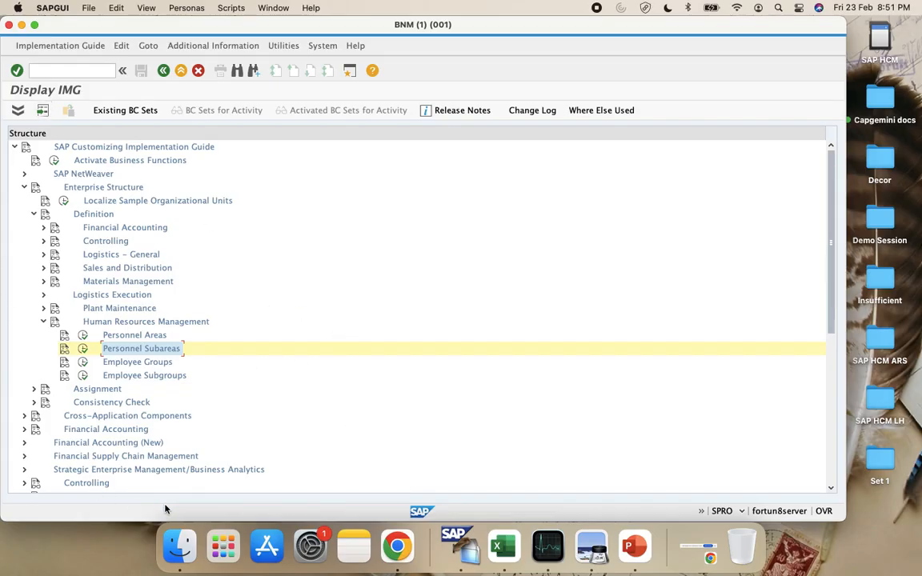
Step: Switch to the Excel configuration sheet and fill the "Personnal Subarea:" heading cells A52:D52 with the lightest blue theme colour
left_click(504, 547)
scroll(227, 329, "up", 5)
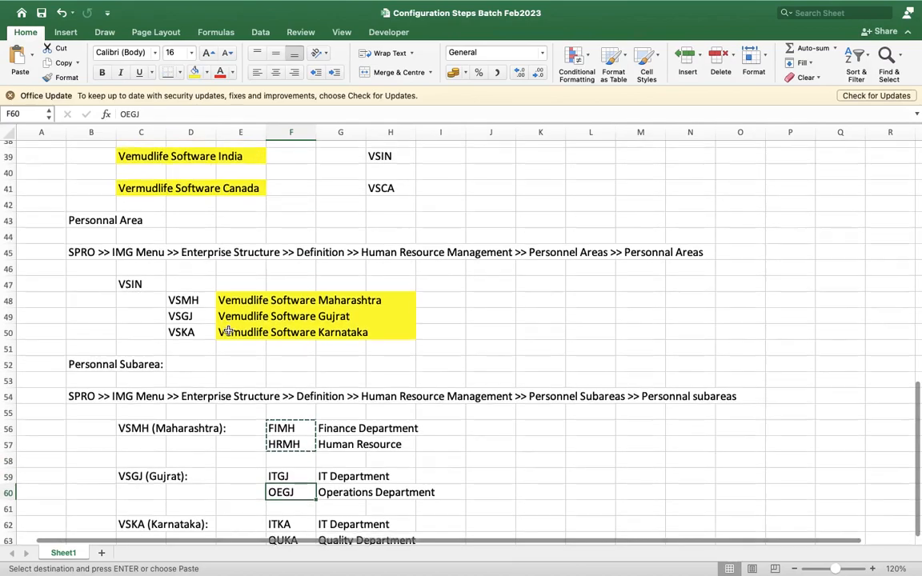
left_click(89, 368)
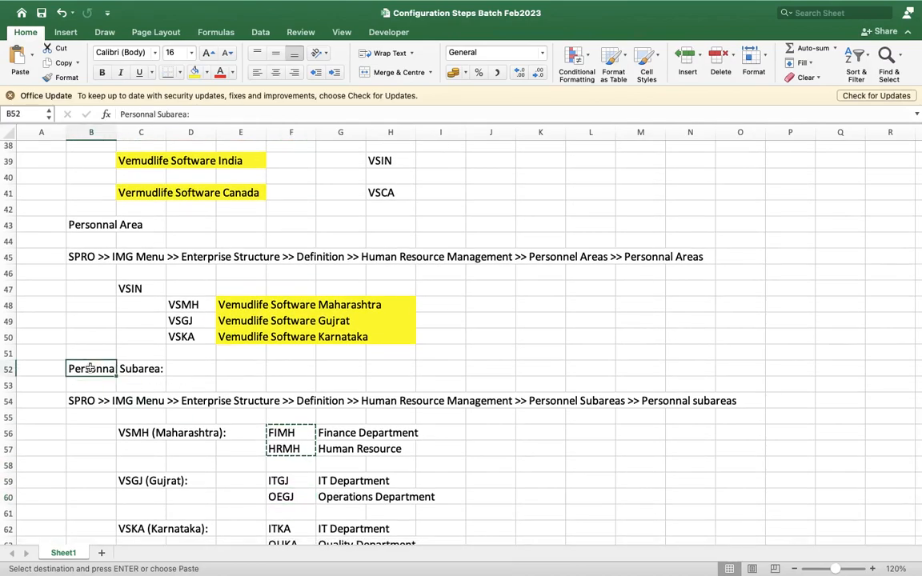
left_click(27, 368)
key("shift+Right")
key("shift+Right")
key("shift+Right")
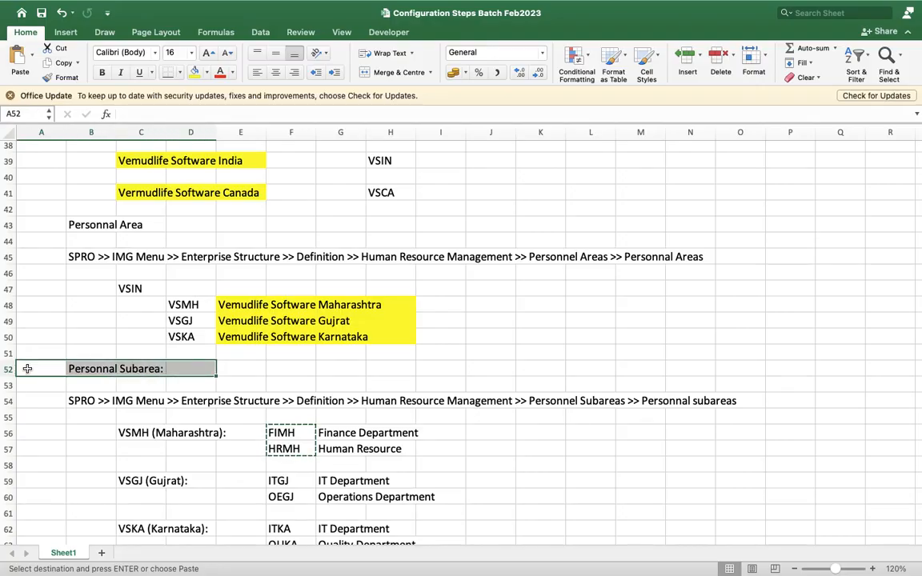
left_click(207, 72)
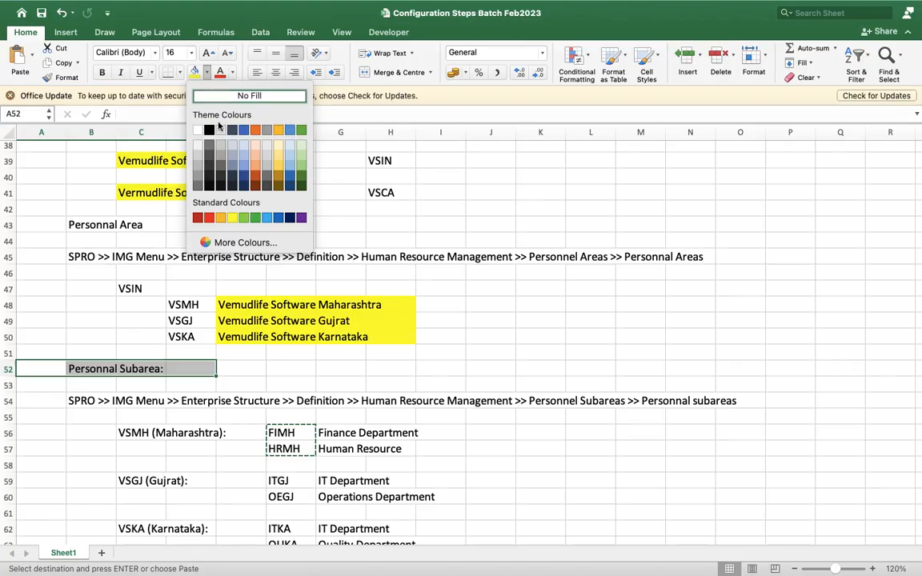
left_click(244, 148)
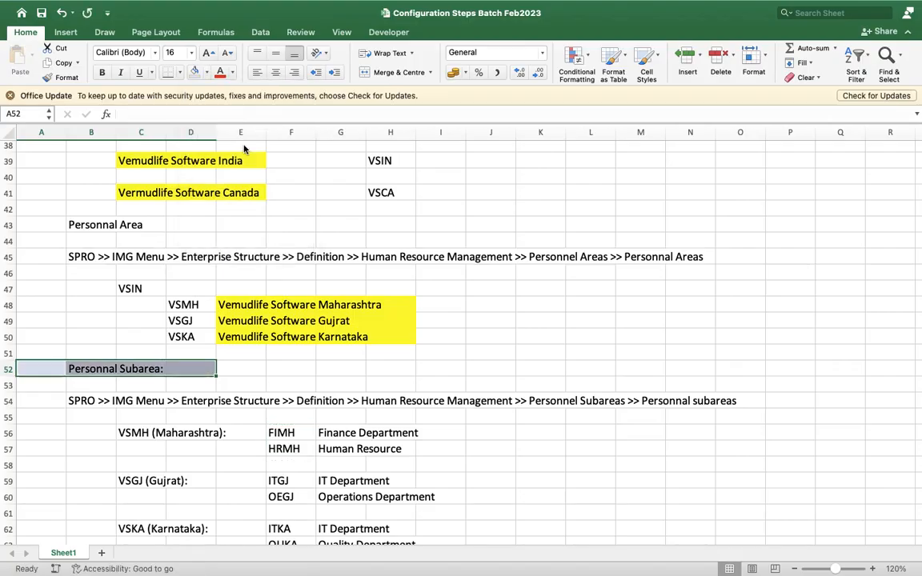
left_click(190, 449)
Step: Apply the same light blue fill to the "Personnal Area" heading cells A43:C43
scroll(179, 439, "up", 3)
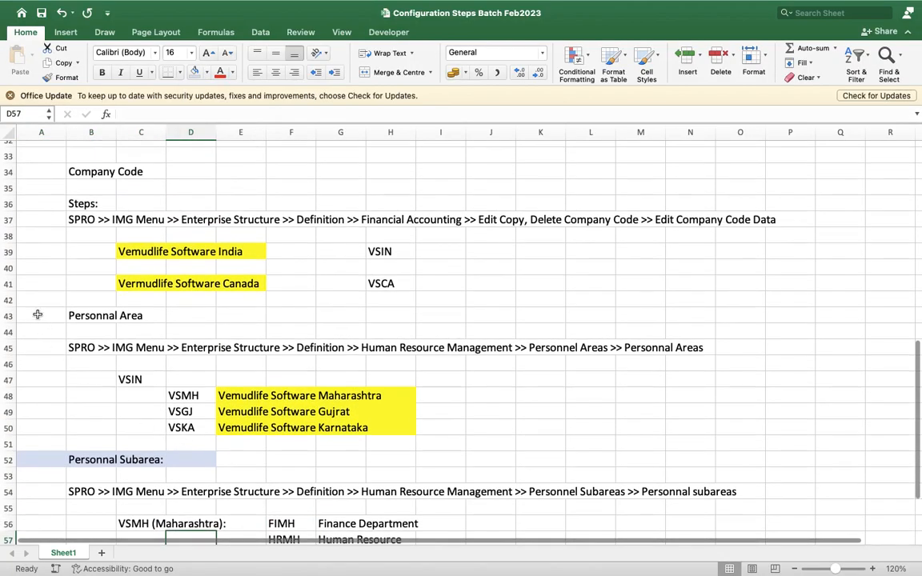
left_click(36, 314)
key("shift+Right")
key("shift+Right")
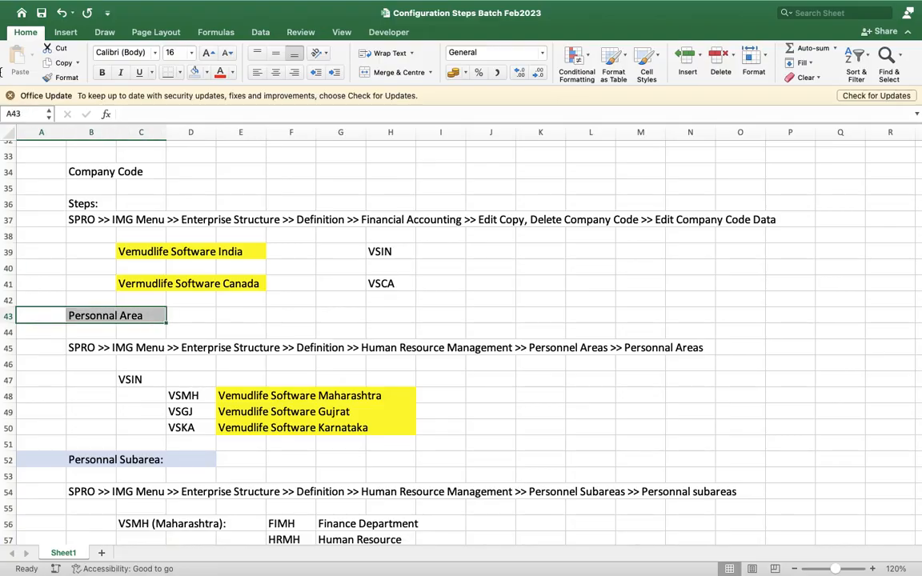
left_click(194, 72)
Step: Fill the "Company Code" heading cells A34:C34 with the same light blue
scroll(202, 278, "up", 4)
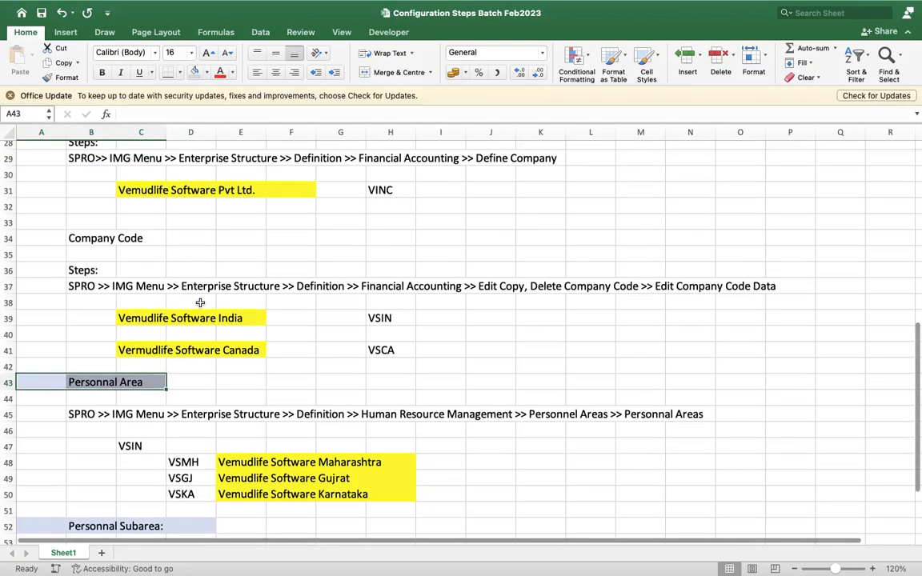
left_click(27, 269)
key("shift+Right")
key("shift+Right")
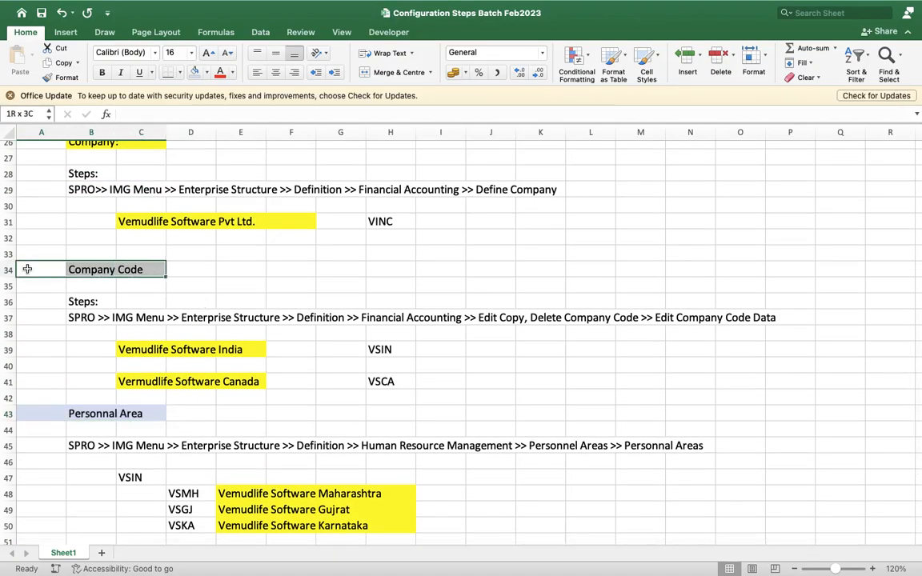
left_click(196, 72)
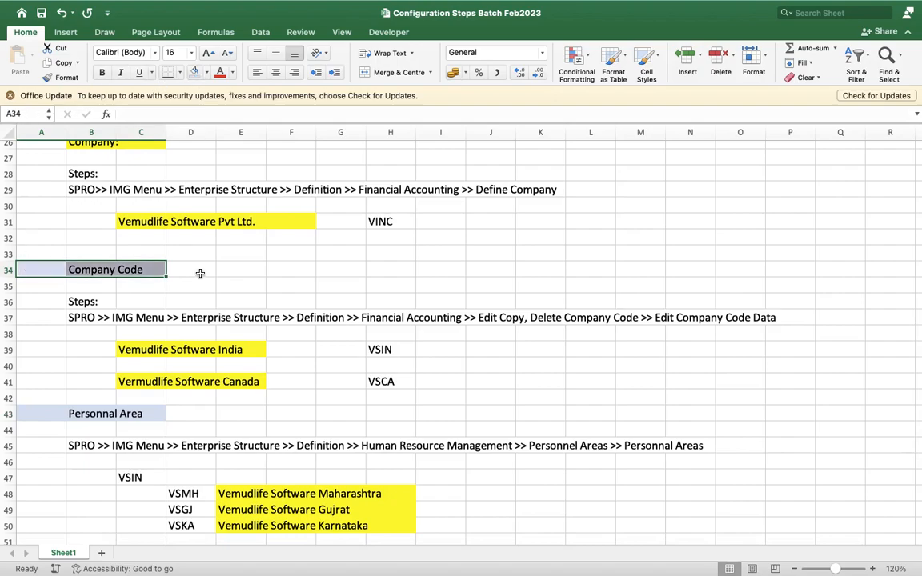
Step: Recolour the "Company:" heading in A26:C26 and the "Client: 001" heading in A24:C24 with the same light blue fill
scroll(200, 272, "up", 3)
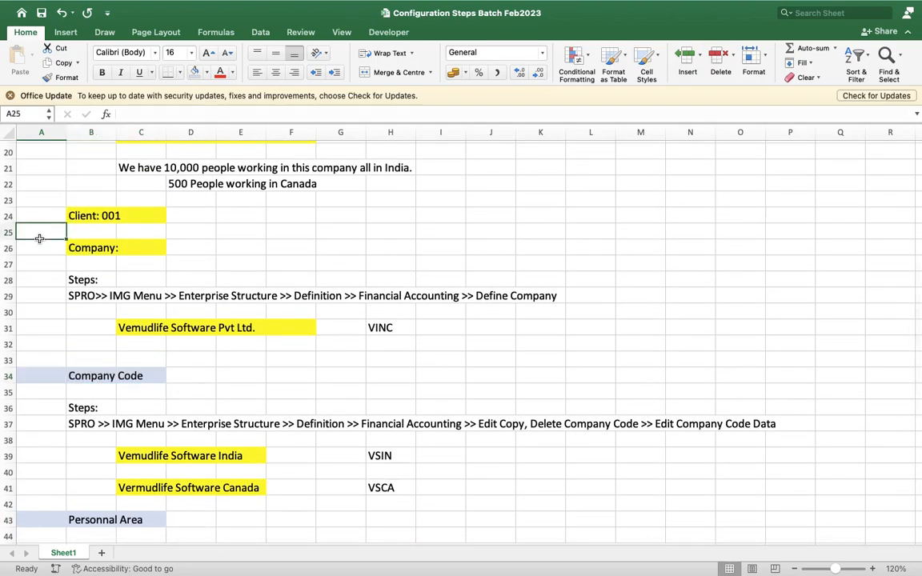
left_click_drag(39, 244, 120, 248)
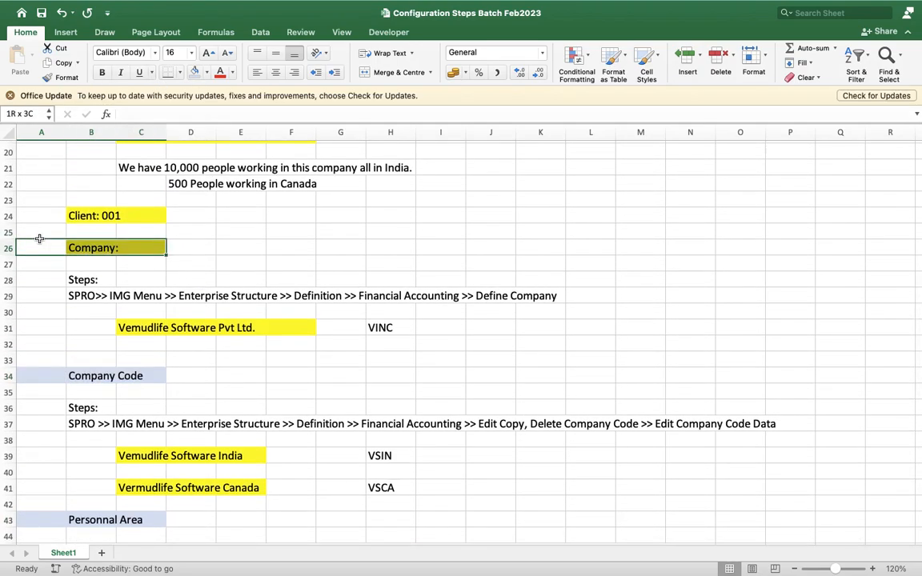
left_click(194, 74)
left_click_drag(57, 216, 49, 212)
left_click(192, 74)
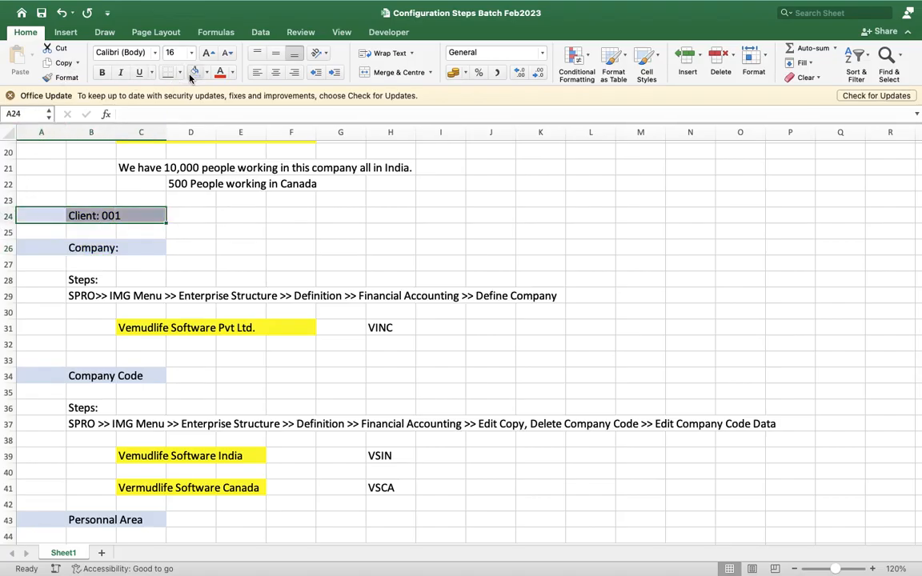
left_click(261, 263)
Step: Review the sheet's sections from client and company down to personnel subarea, including the SPRO path noted for each
scroll(260, 264, "down", 3)
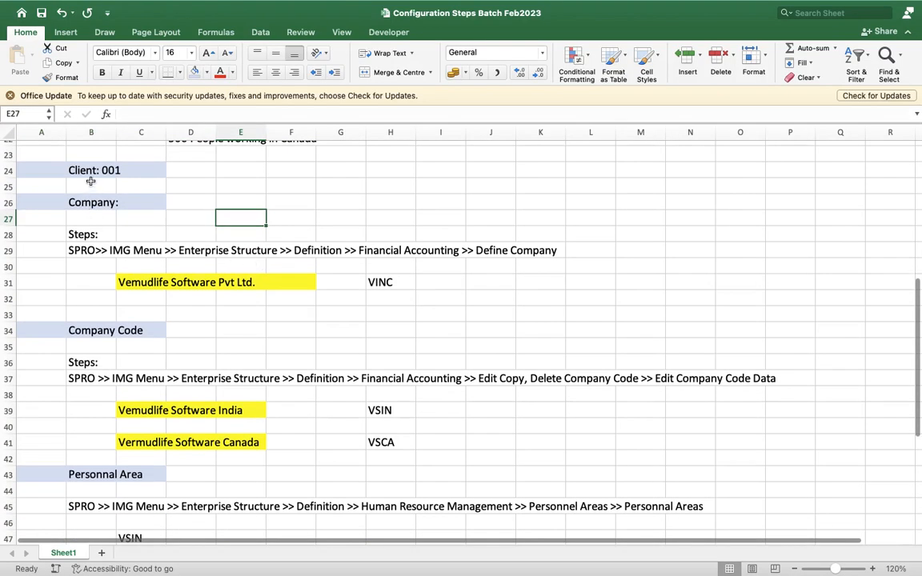
left_click(81, 158)
left_click(81, 201)
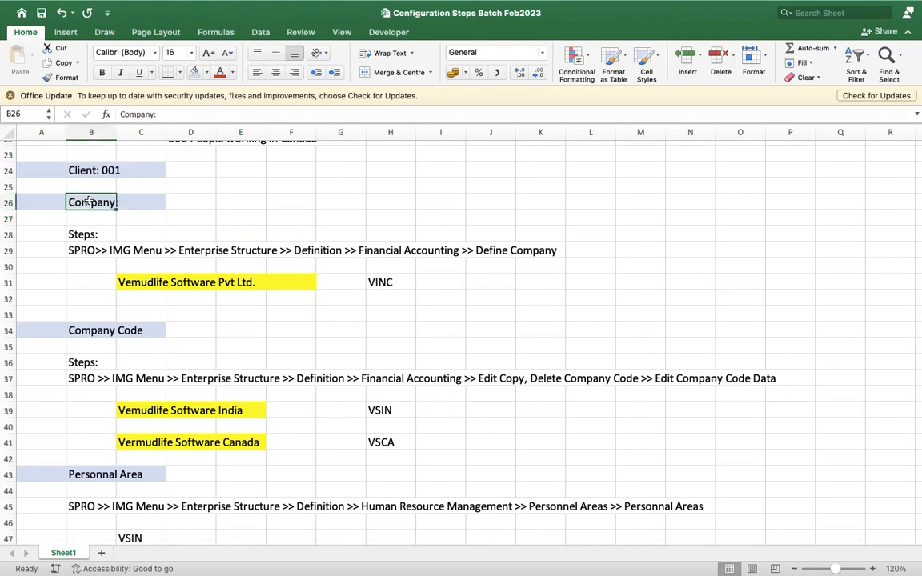
left_click(83, 234)
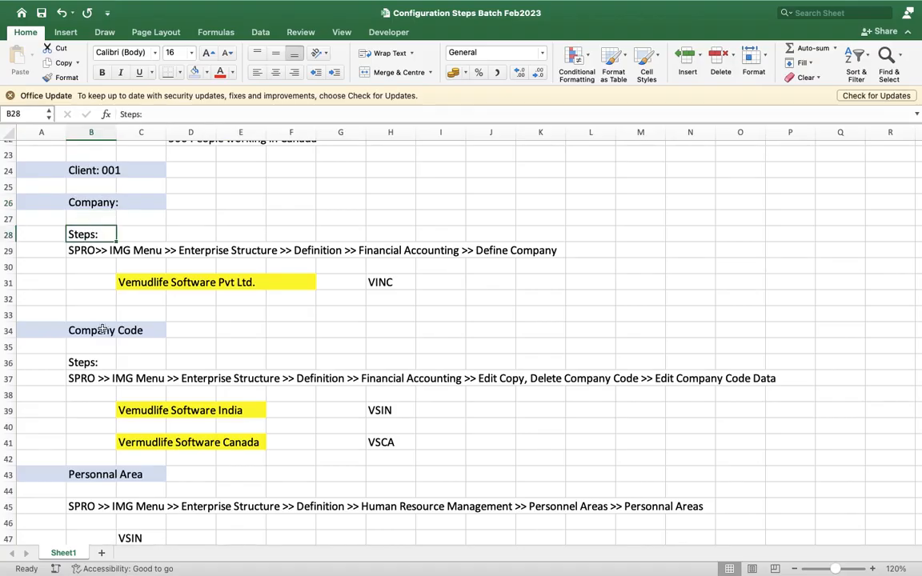
left_click(97, 357)
left_click_drag(98, 361, 103, 377)
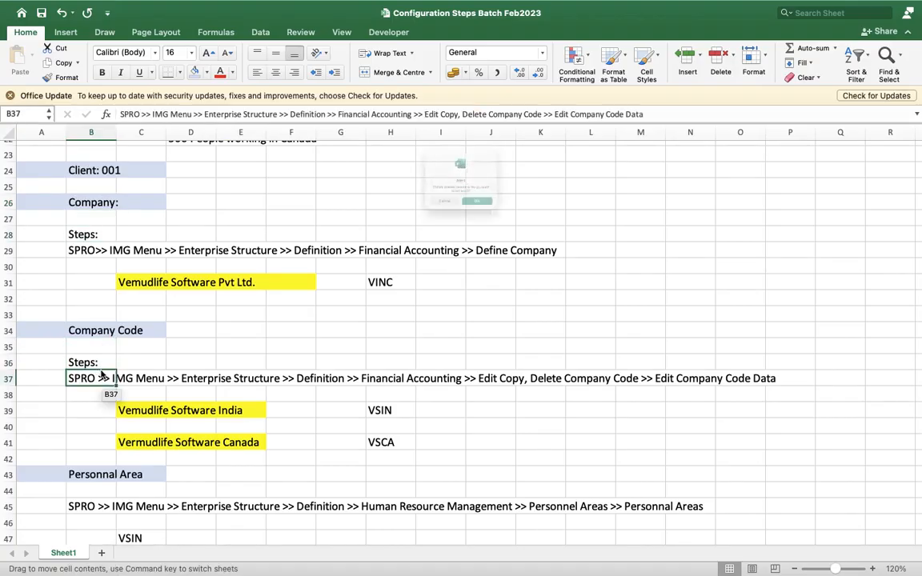
left_click(436, 230)
scroll(391, 296, "down", 4)
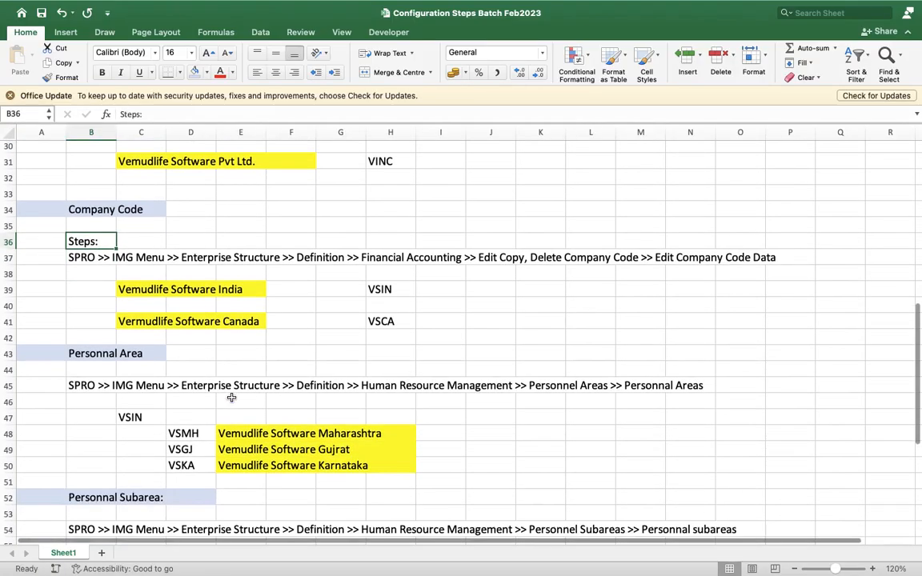
left_click(93, 352)
left_click(93, 398)
scroll(93, 395, "down", 6)
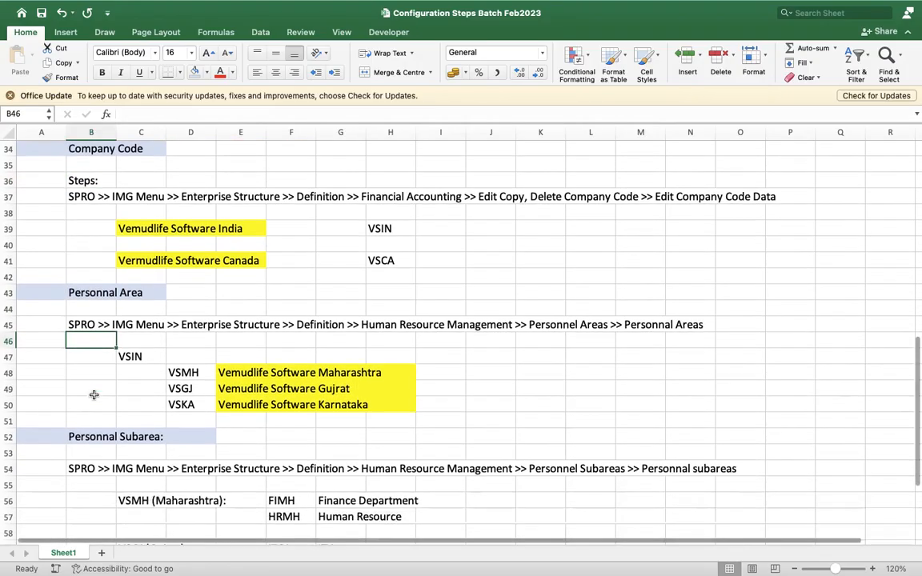
left_click(88, 309)
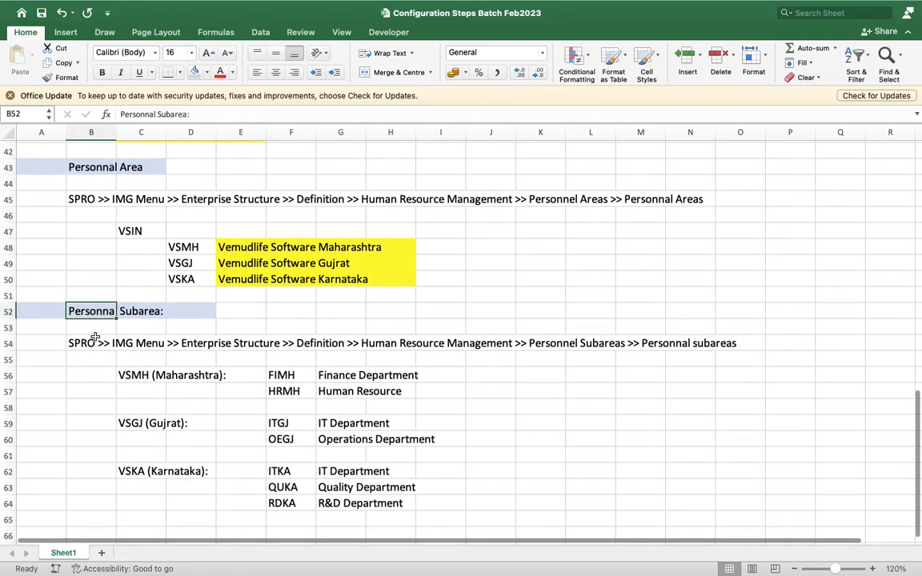
left_click(94, 341)
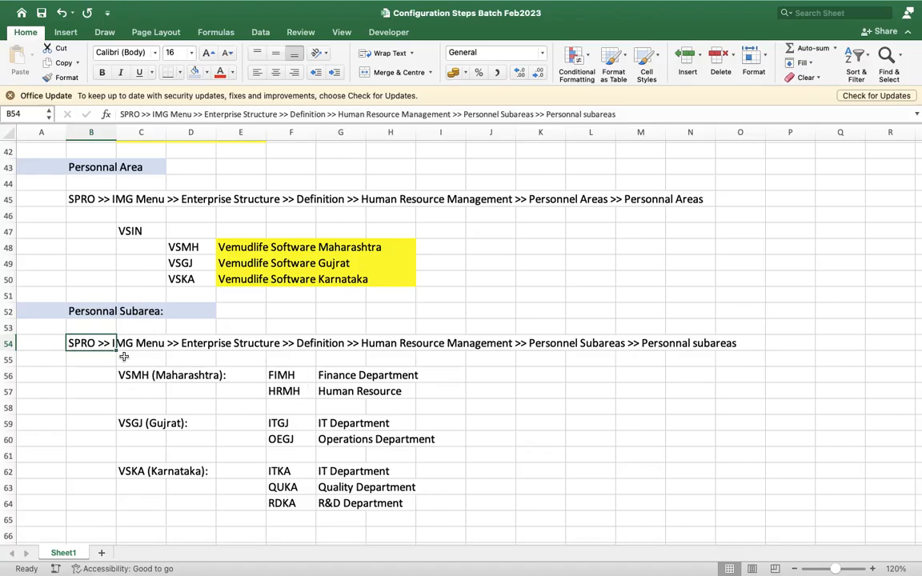
Step: Compare the company, company code and personnel area sections to work out which units have to be assigned to each other
scroll(124, 356, "up", 6)
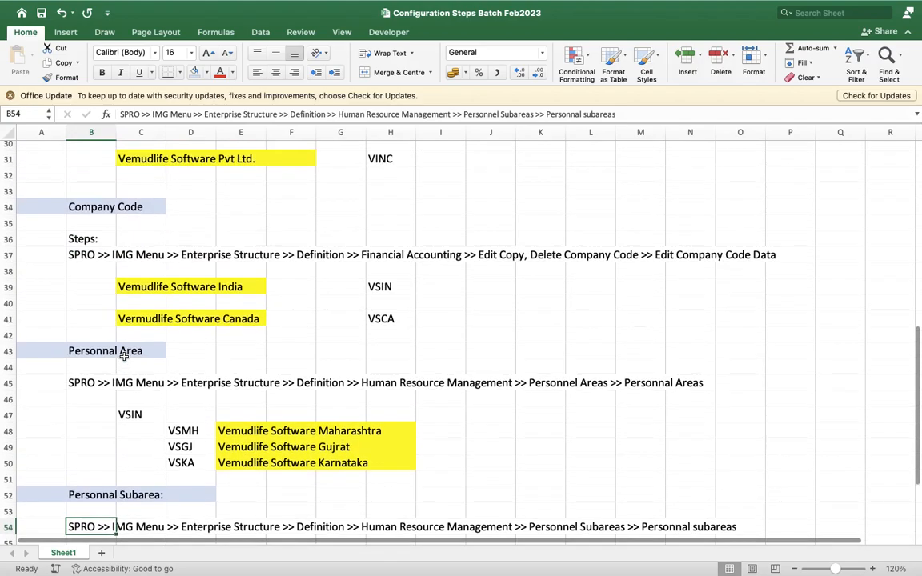
scroll(124, 356, "up", 6)
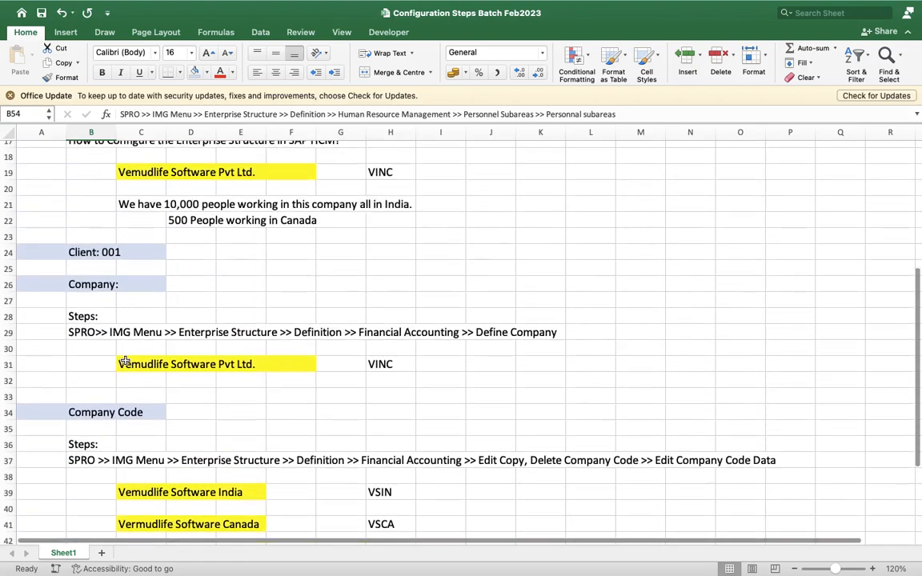
scroll(124, 362, "up", 1)
scroll(213, 286, "down", 8)
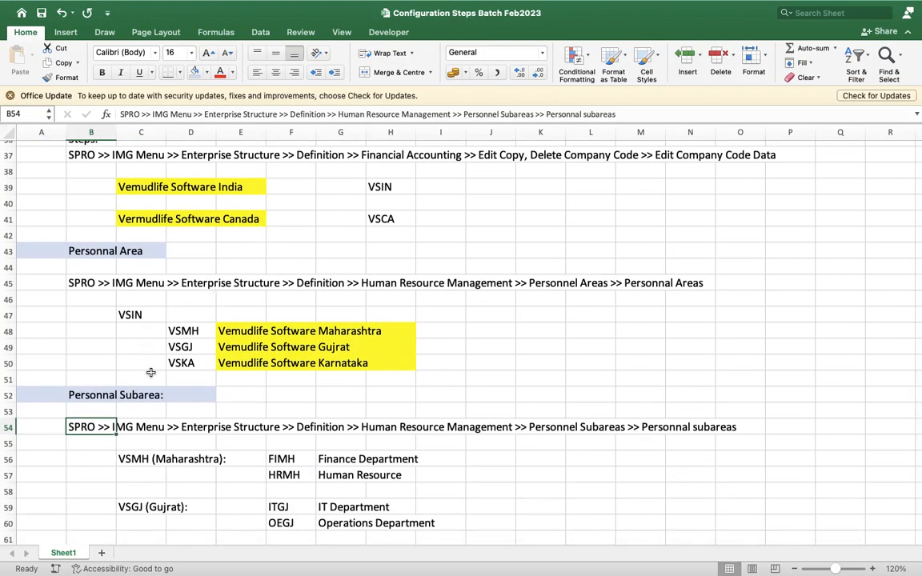
scroll(160, 372, "up", 1)
left_click(90, 264)
scroll(95, 273, "up", 3)
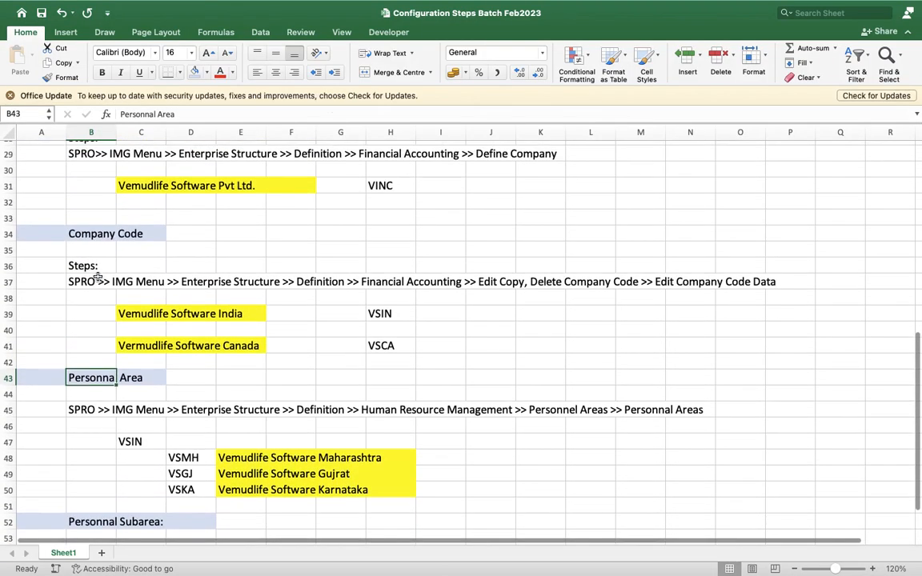
scroll(99, 276, "up", 4)
left_click(103, 298)
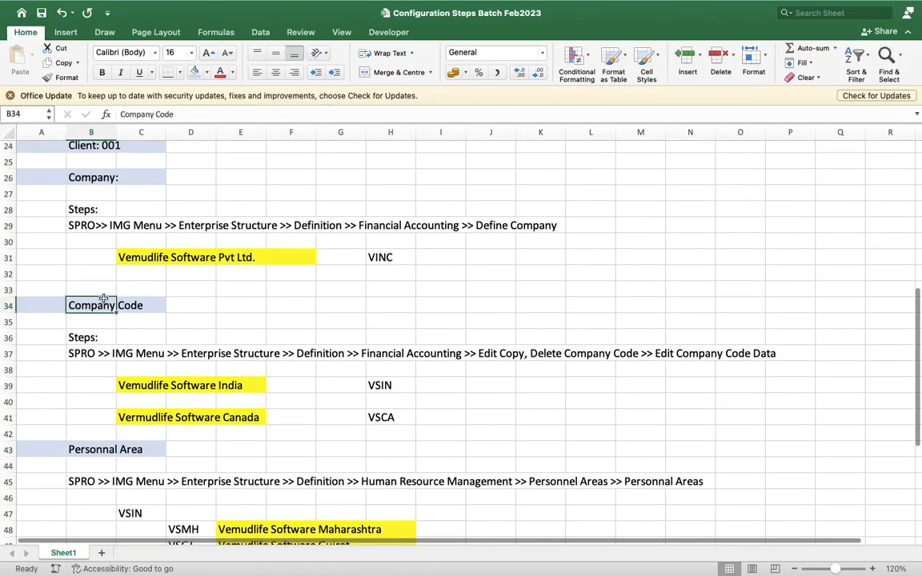
left_click(96, 450)
scroll(97, 449, "up", 1)
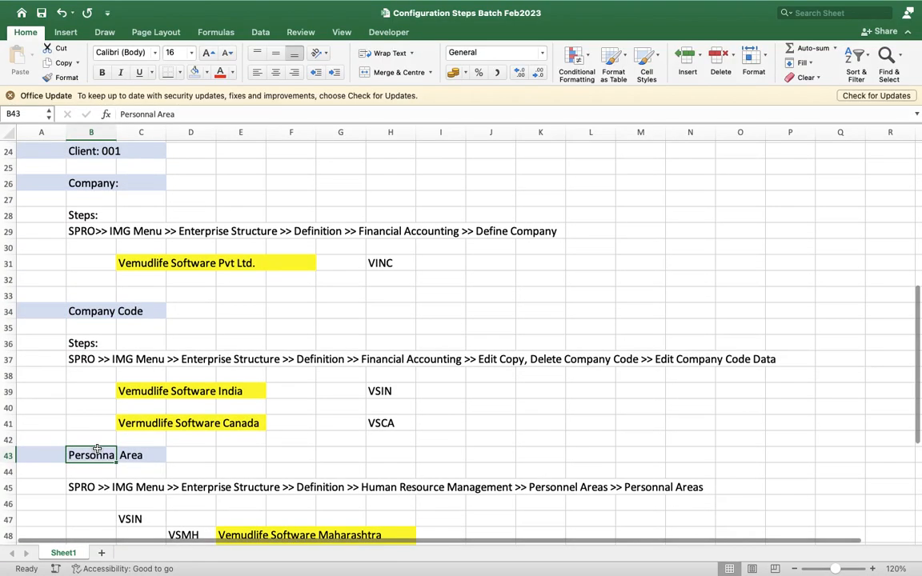
left_click(91, 313)
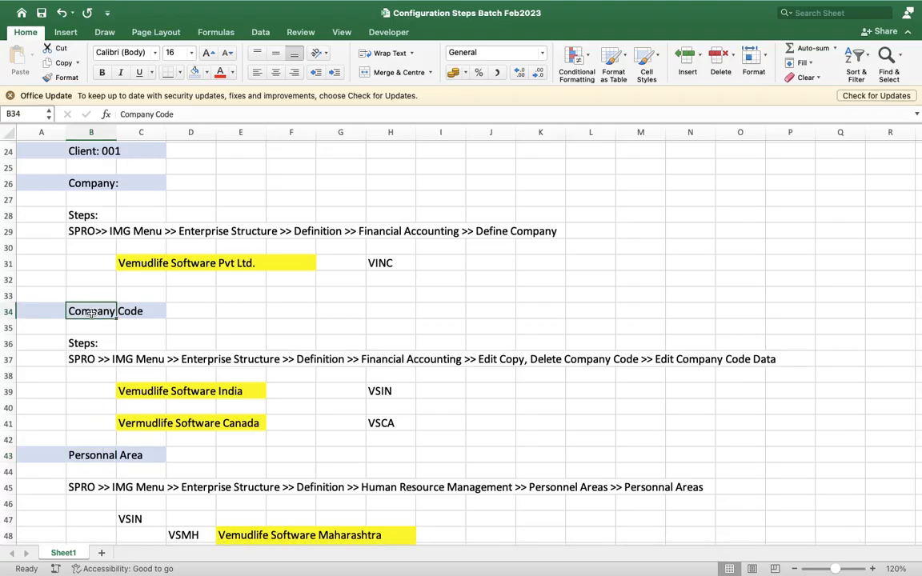
left_click(95, 179)
scroll(120, 320, "down", 4)
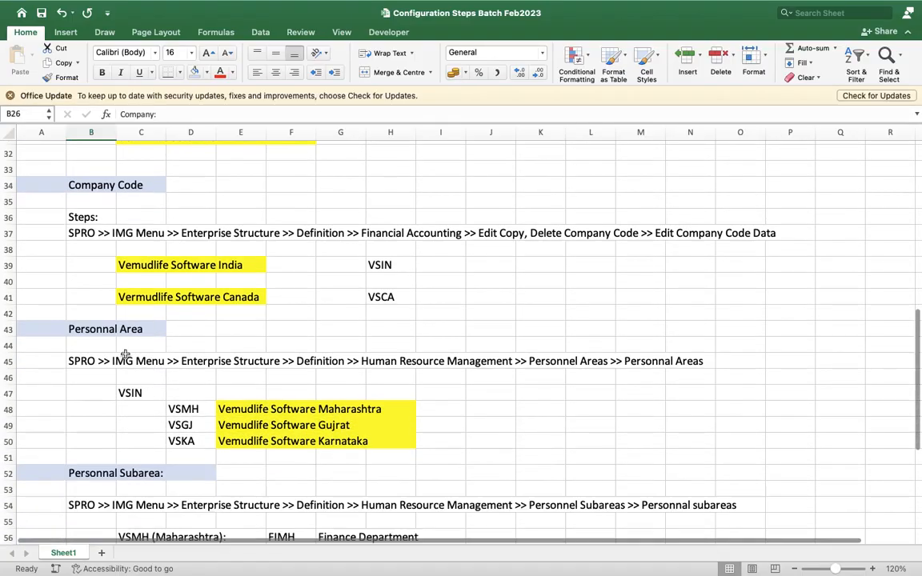
Step: Enter the heading "Assign Company Code to Company:" in cell B69, below the personnel subarea lists
scroll(224, 400, "down", 5)
scroll(229, 404, "down", 7)
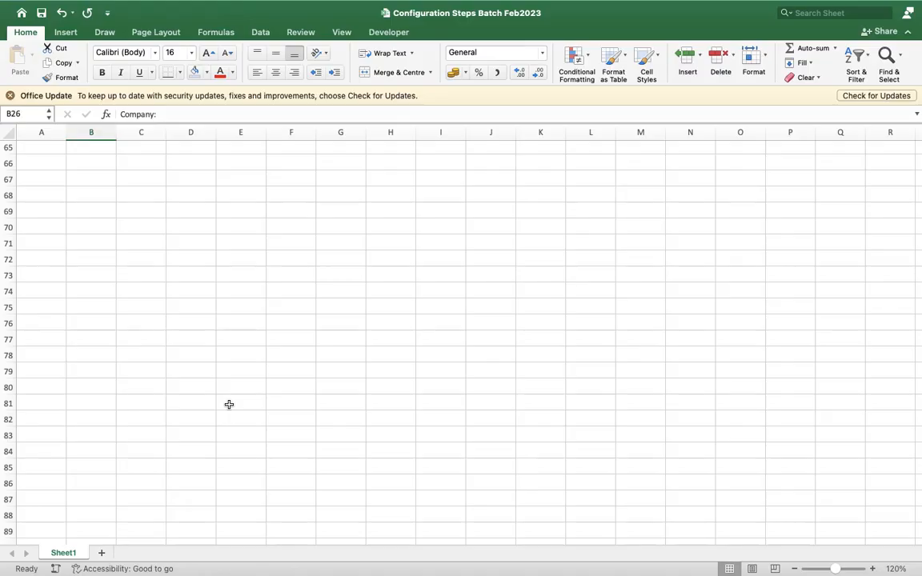
scroll(184, 416, "up", 5)
scroll(140, 416, "down", 1)
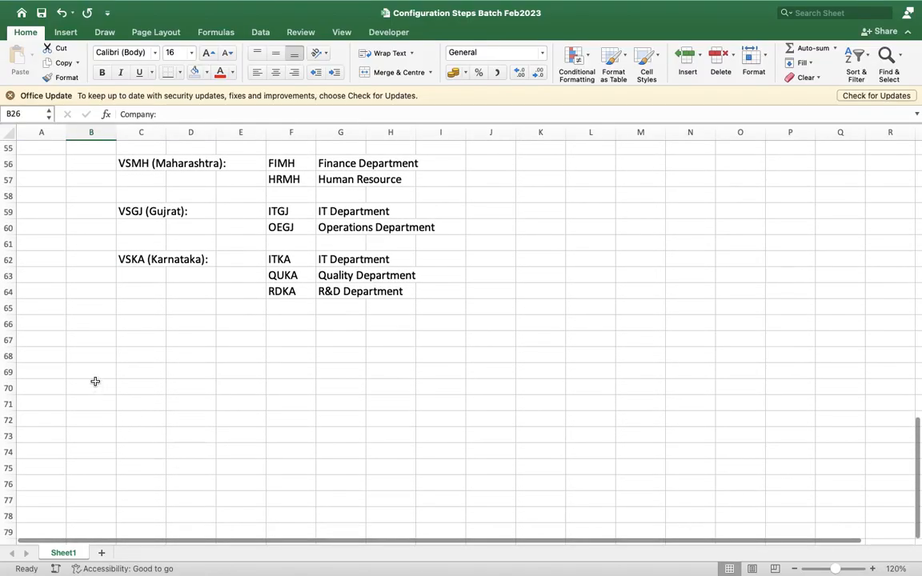
left_click(95, 382)
scroll(88, 373, "up", 2)
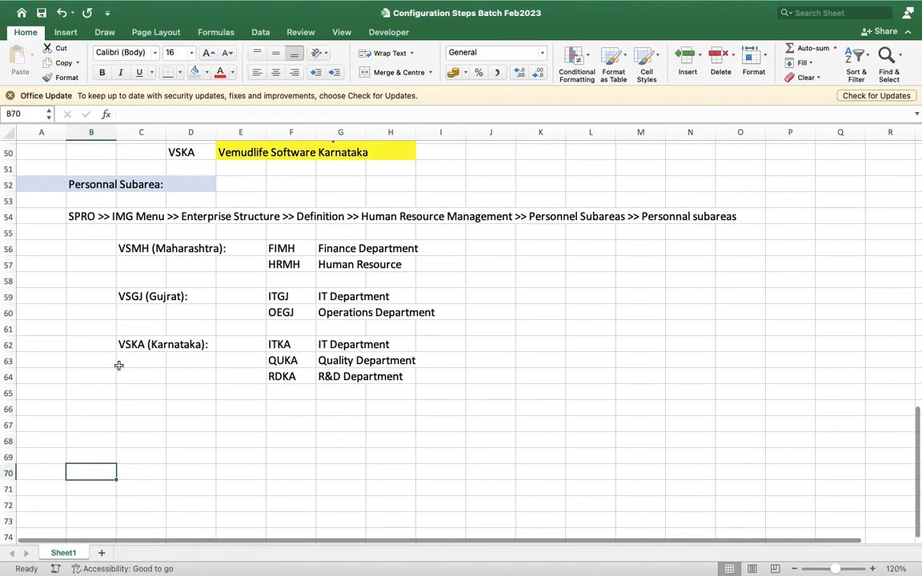
scroll(112, 376, "down", 3)
left_click(96, 408)
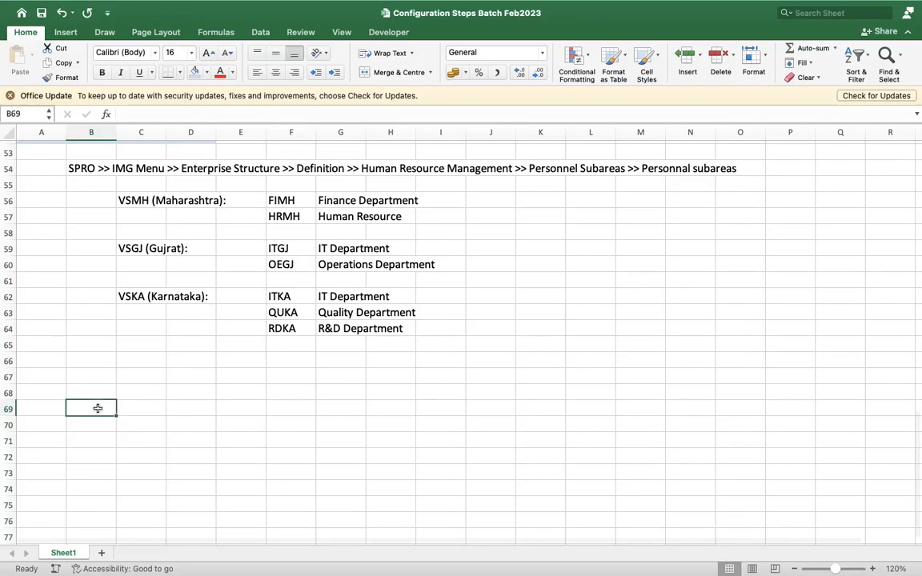
type("Assign")
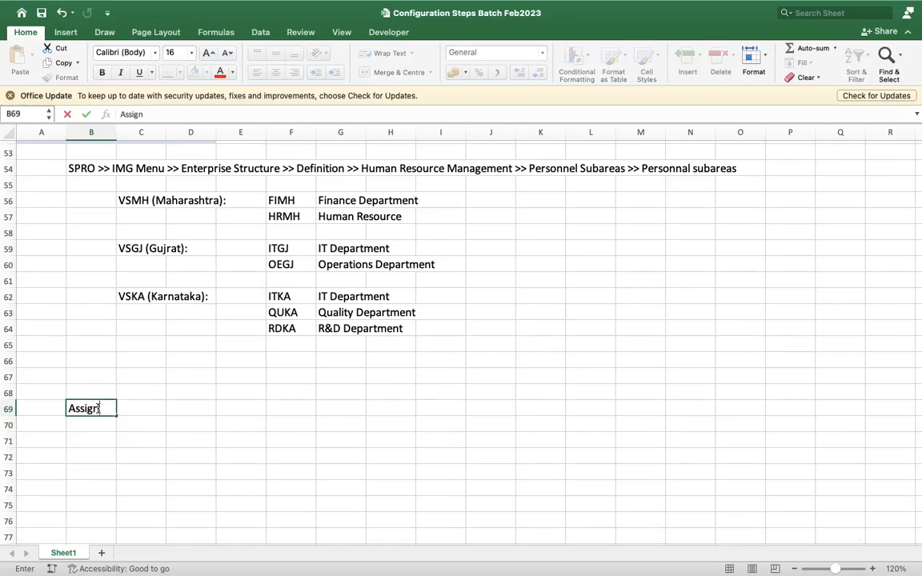
type(" Compan")
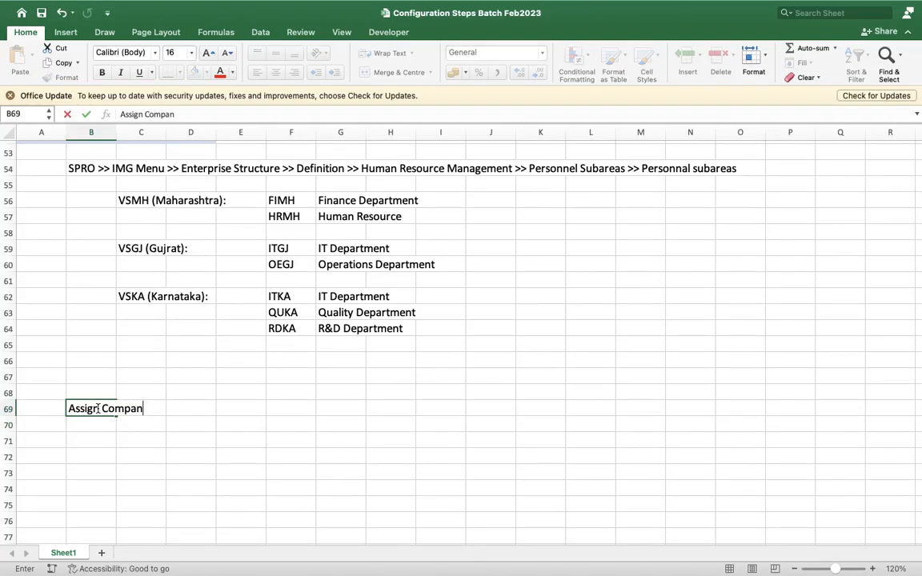
type("y Code to Company")
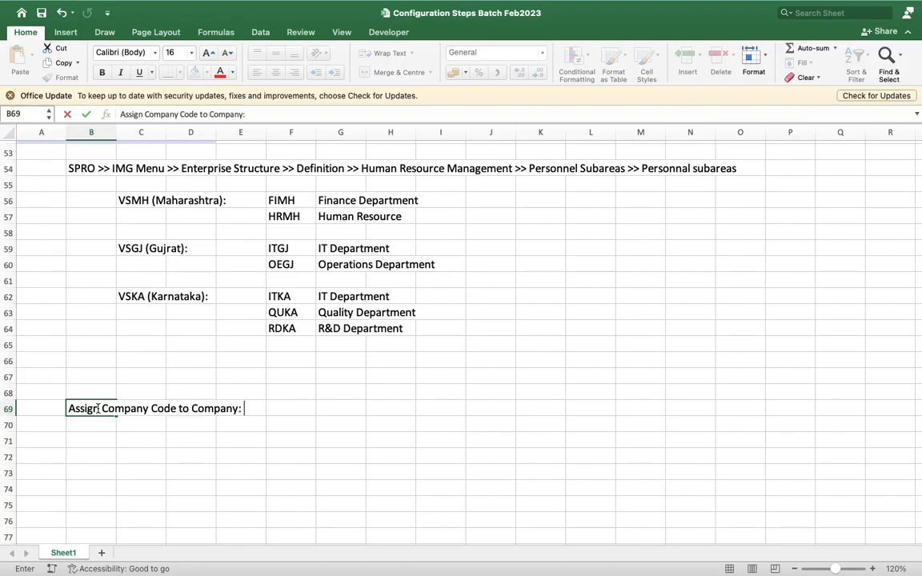
key("Return")
Step: Add the label "Steps:" in cell B71 under the new assignment heading
left_click(106, 438)
type("St")
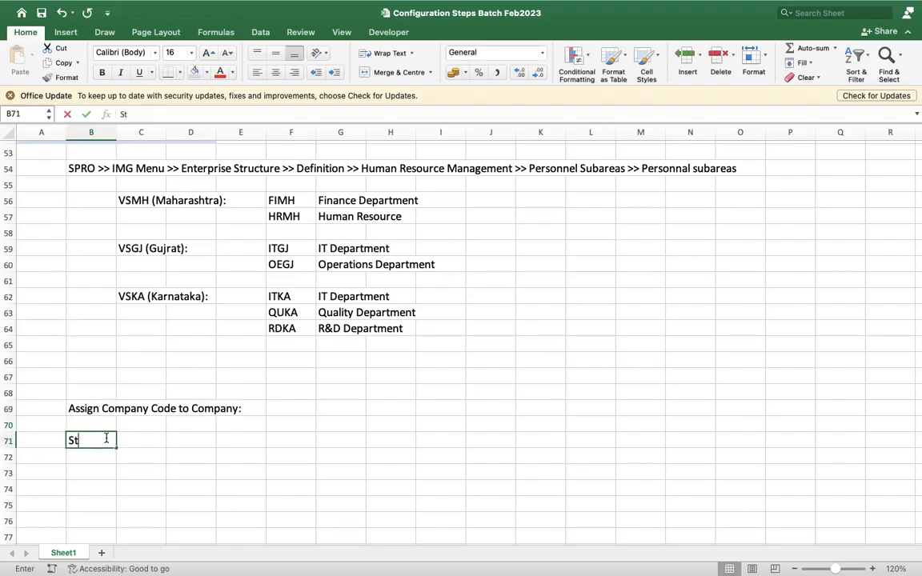
type("eps")
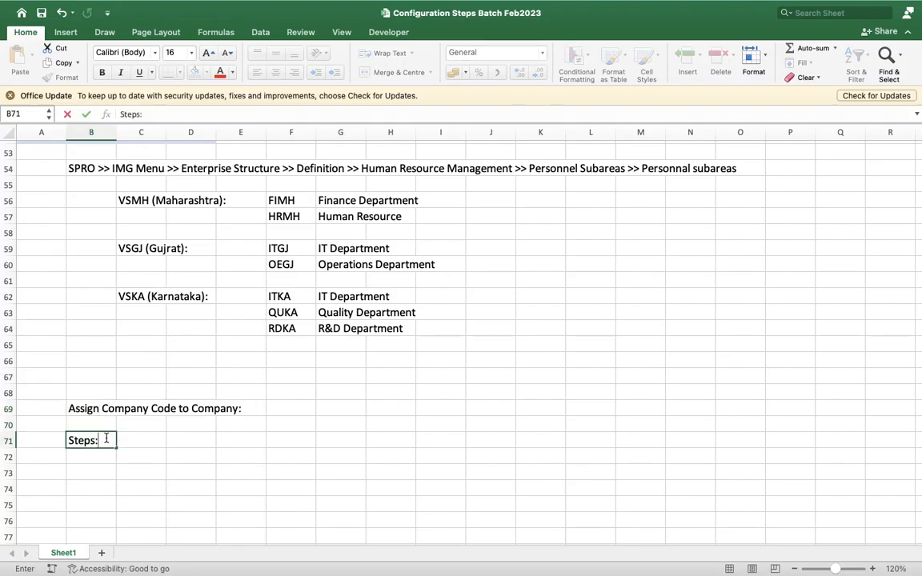
type(":")
key("Return")
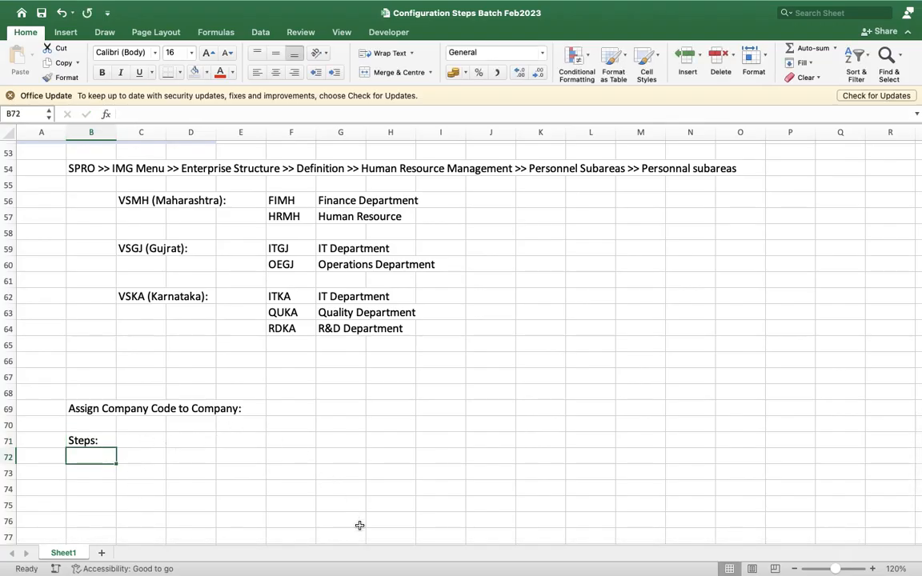
Step: Switch to SAP GUI, leave the current transaction and reopen the SAP Customizing Implementation Guide through transaction SPRO
key("ctrl+Left")
key("ctrl+Left")
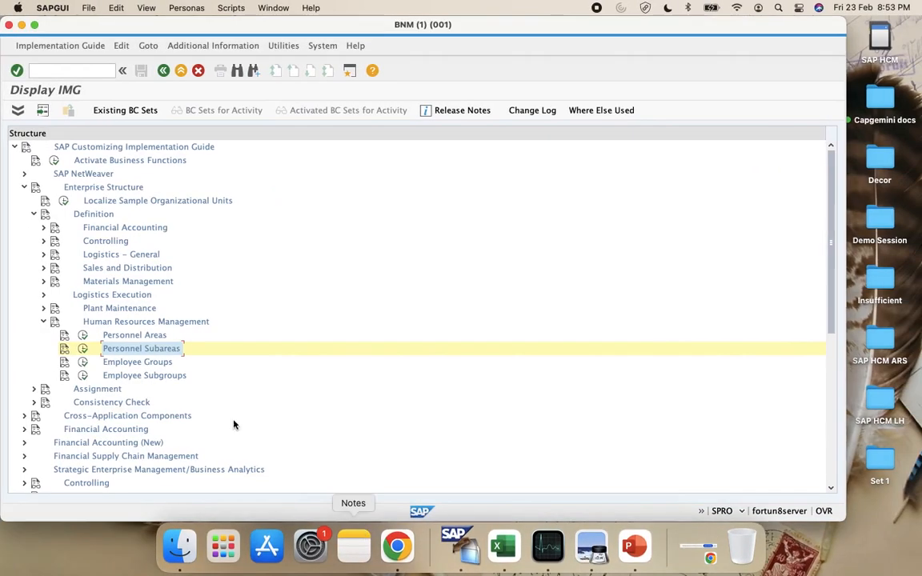
left_click(96, 68)
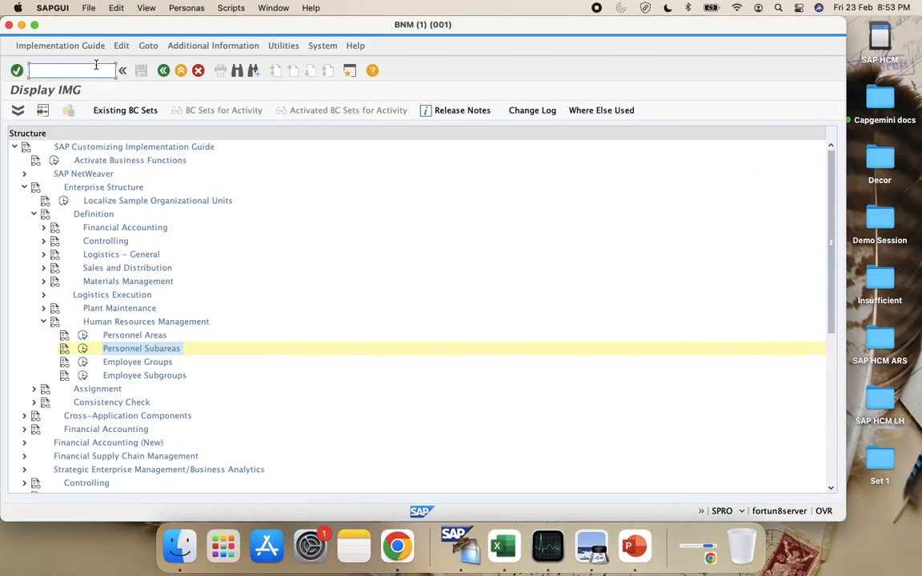
type("/n")
key("Return")
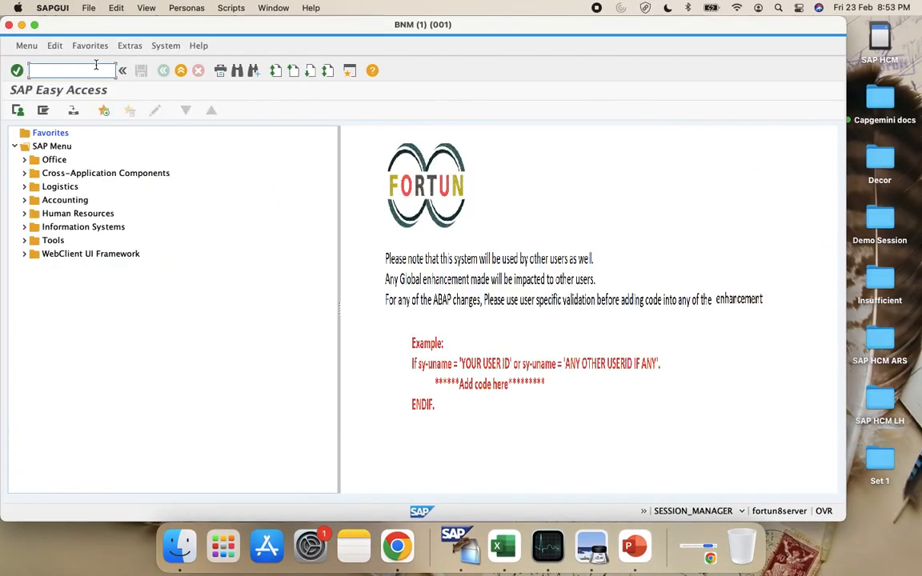
type("sp")
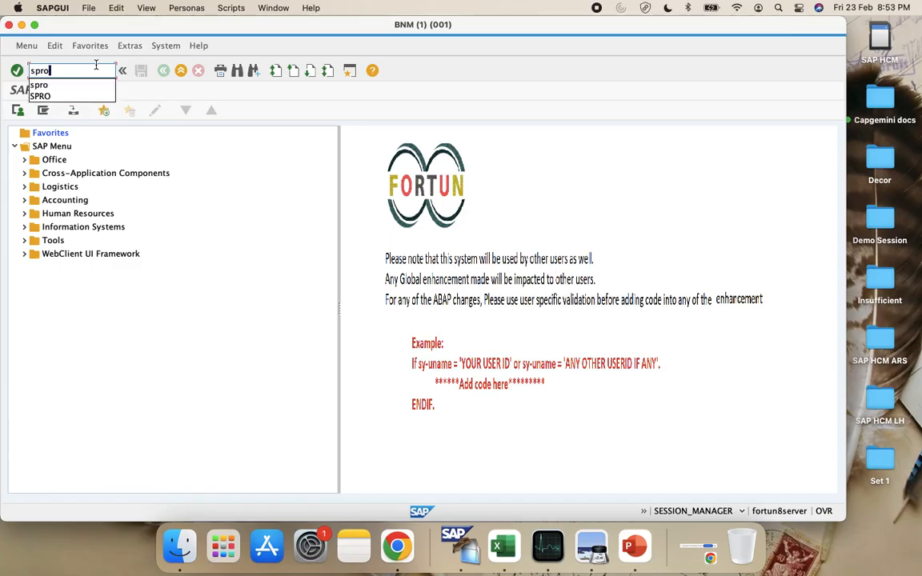
type("ro")
key("Return")
left_click(69, 114)
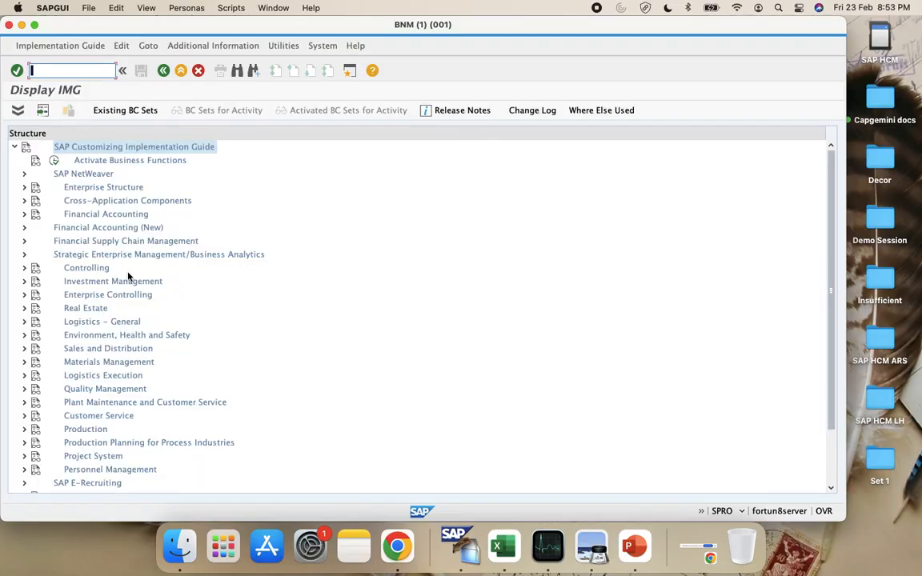
Step: Execute the activity "Assign company code to company" under Enterprise Structure, Assignment, Financial Accounting in the IMG
left_click(24, 187)
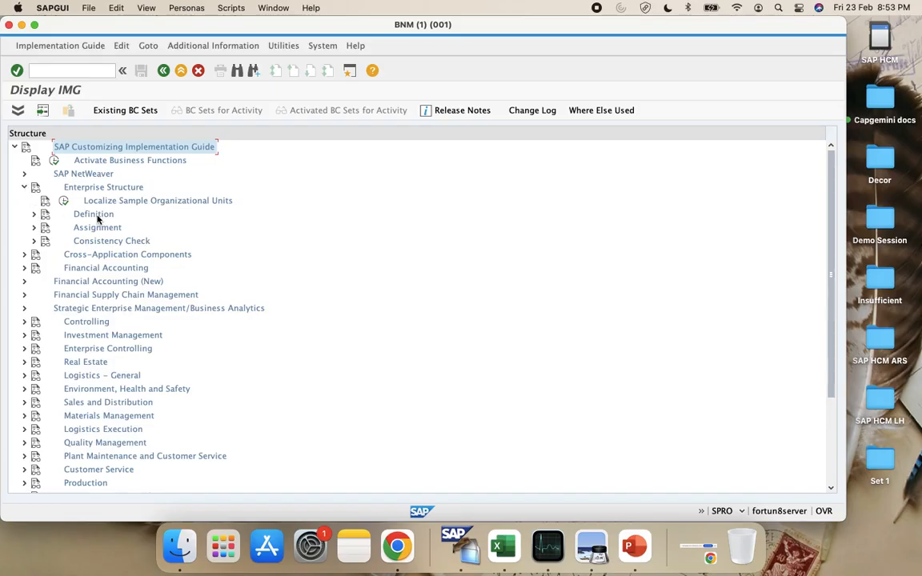
left_click(34, 228)
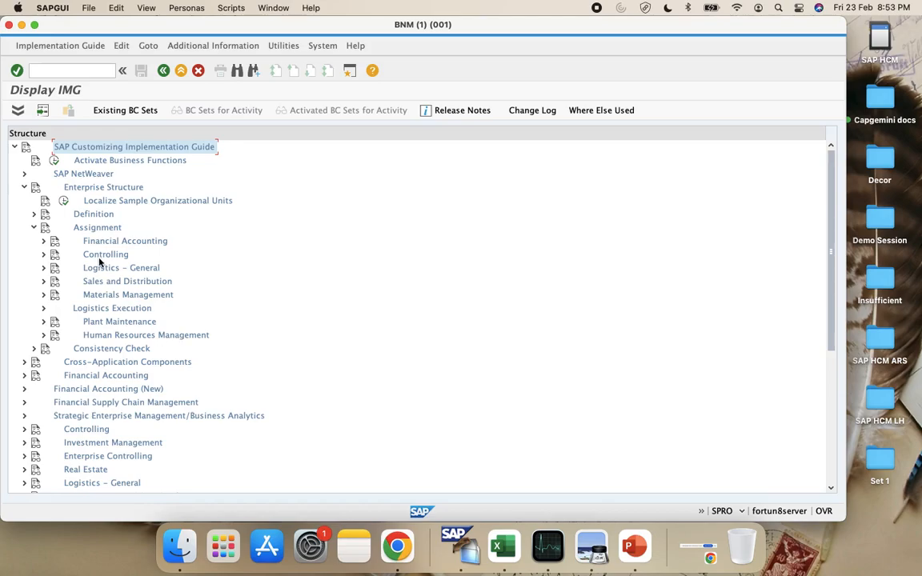
left_click(35, 214)
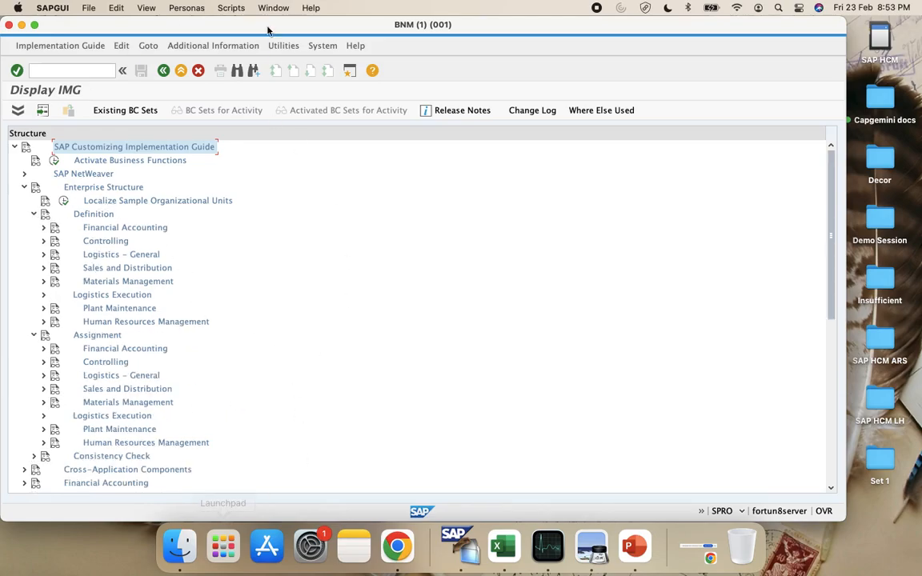
left_click(34, 213)
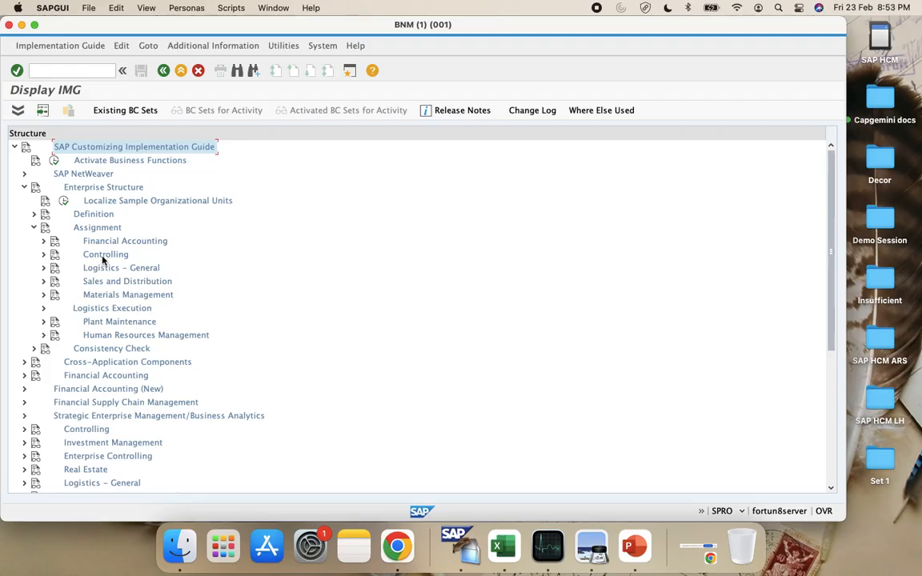
left_click(44, 241)
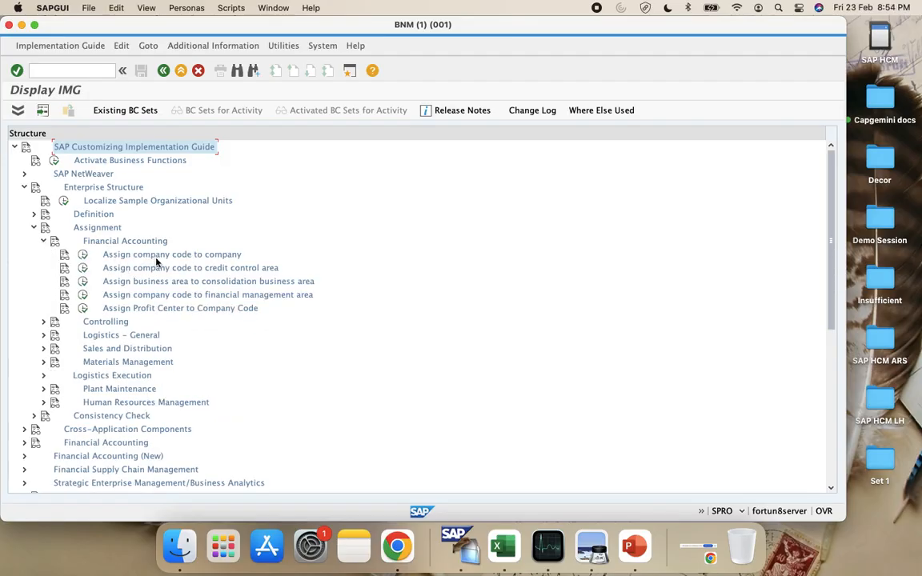
left_click(83, 254)
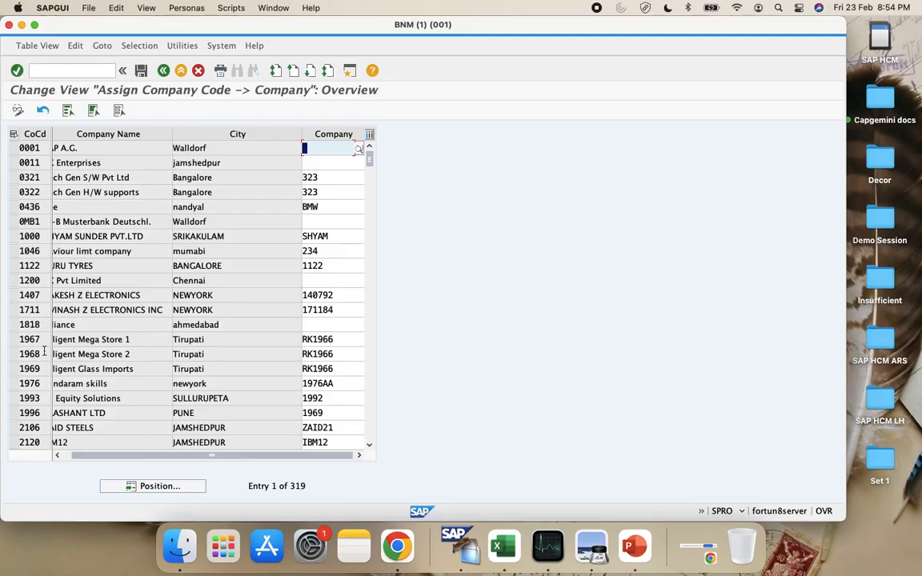
Step: Open the positioning prompt for a company code and look up the India and Canada company codes in the Excel sheet
left_click(131, 485)
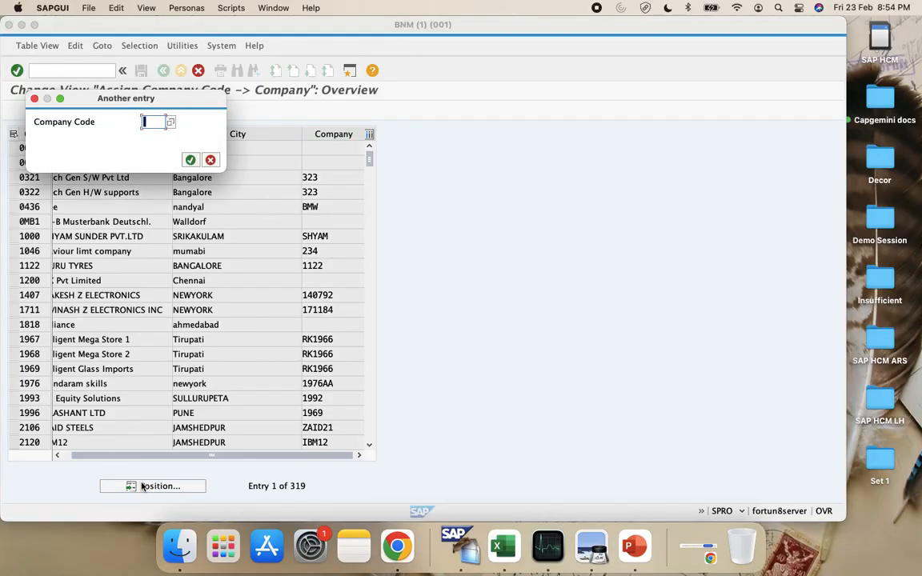
key("ctrl+Left")
scroll(273, 385, "up", 11)
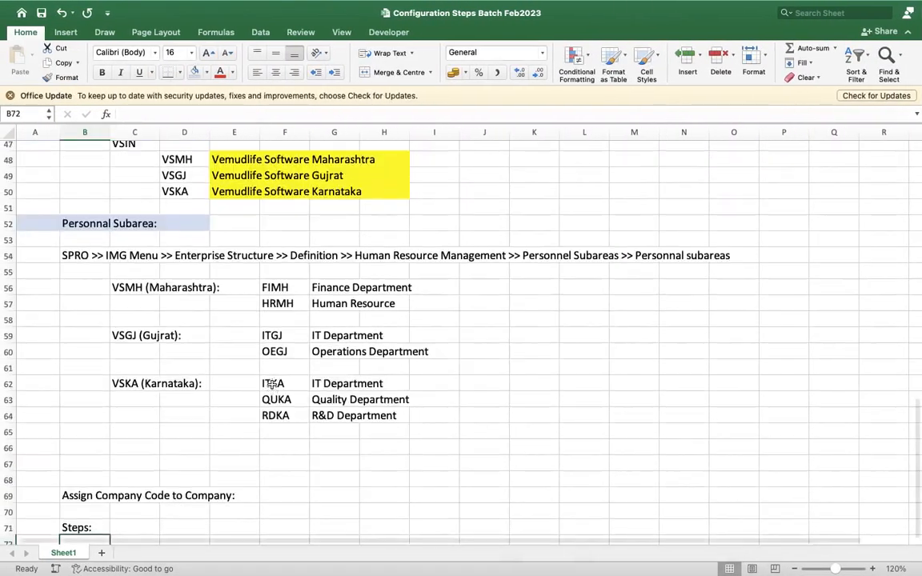
scroll(272, 385, "down", 1)
scroll(279, 388, "up", 1)
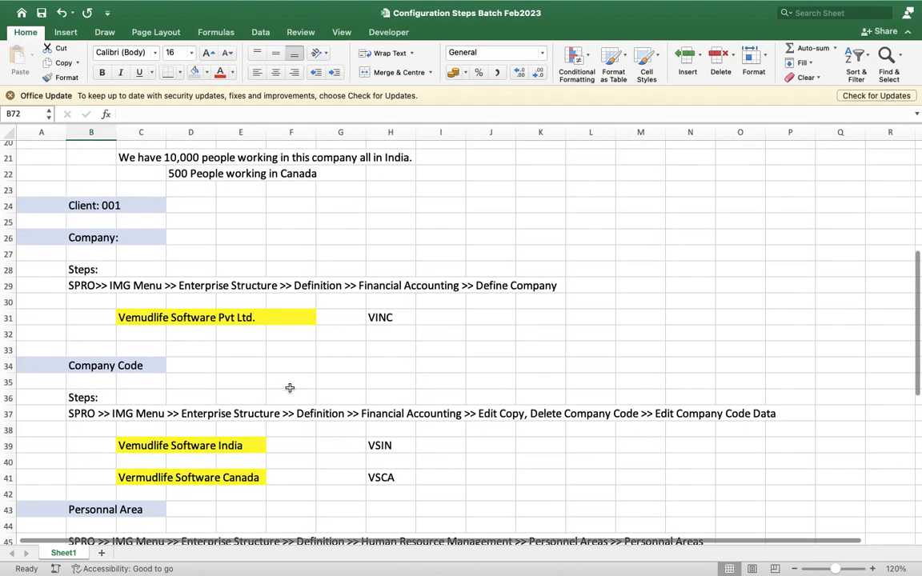
left_click(399, 444)
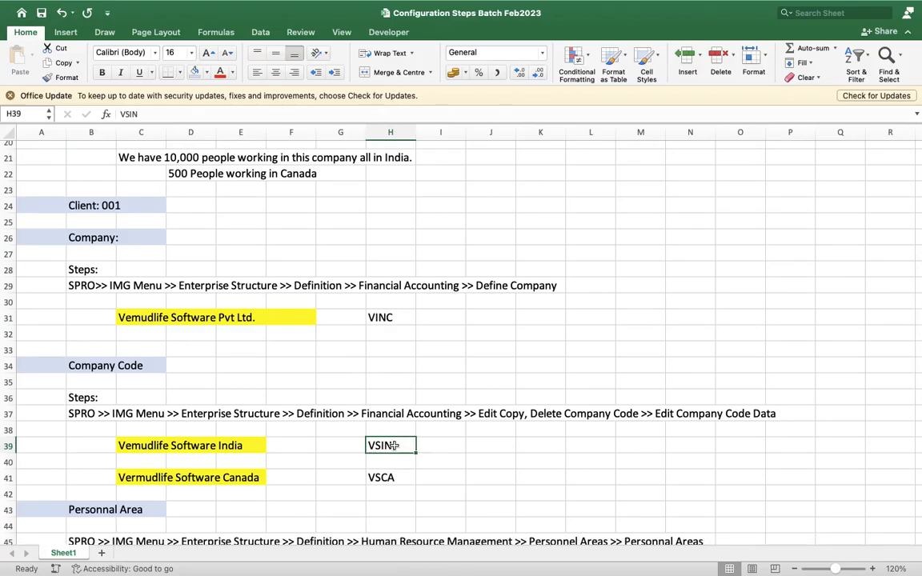
left_click(398, 478)
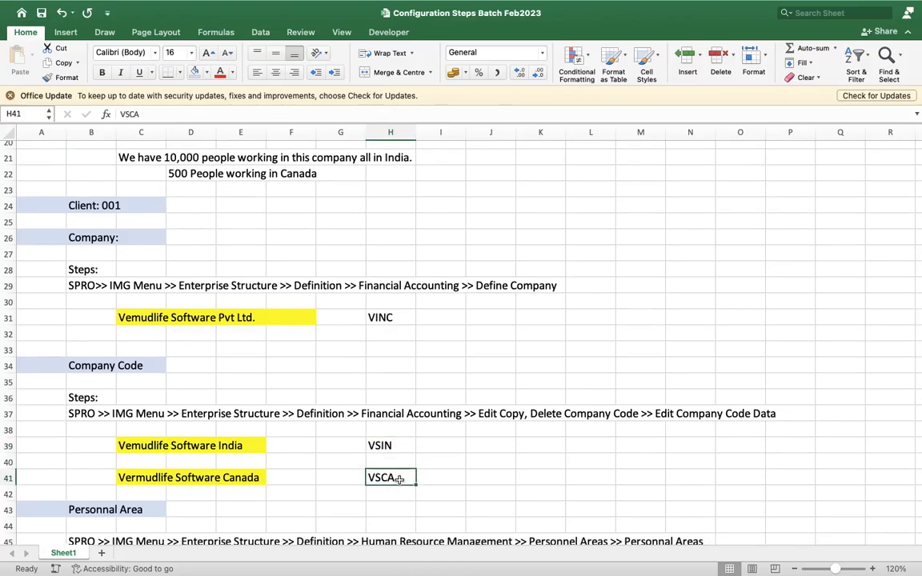
left_click(388, 450)
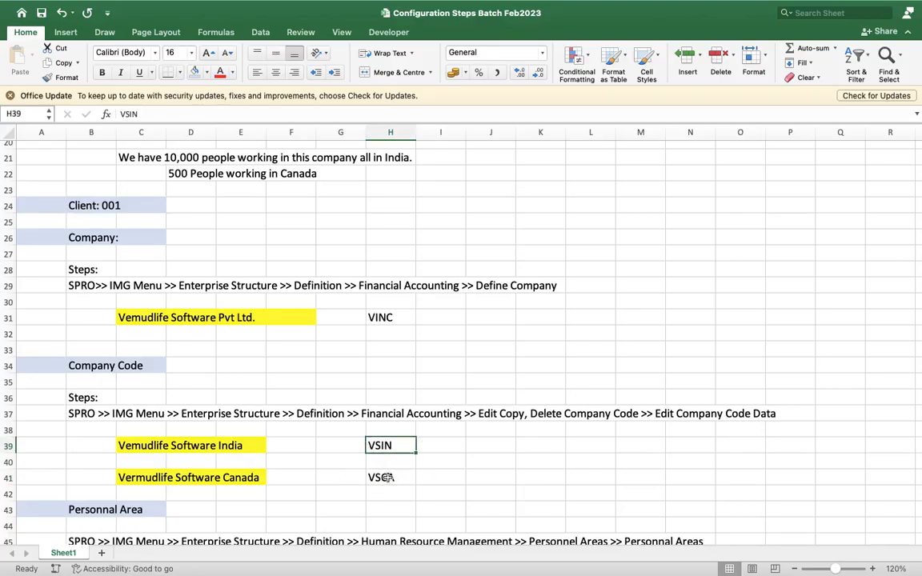
left_click(386, 478)
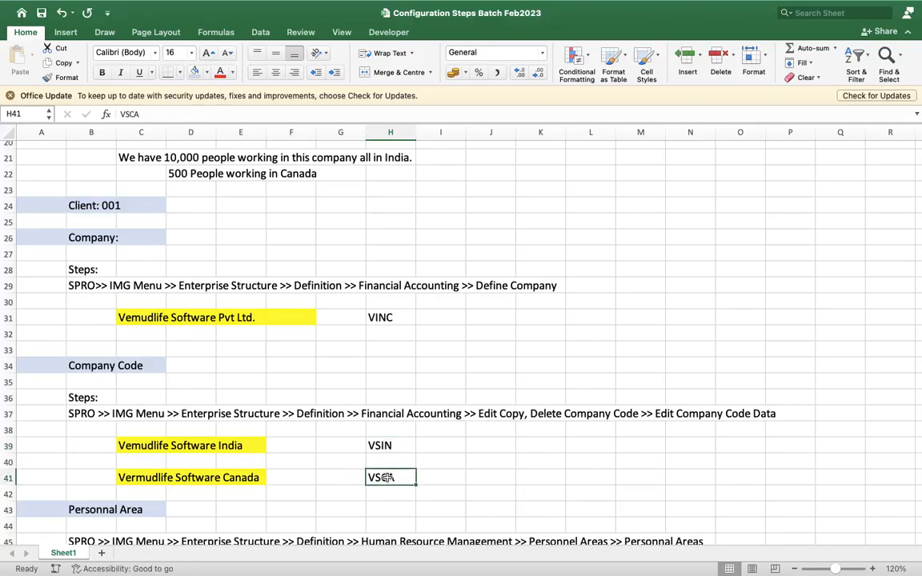
left_click(378, 444)
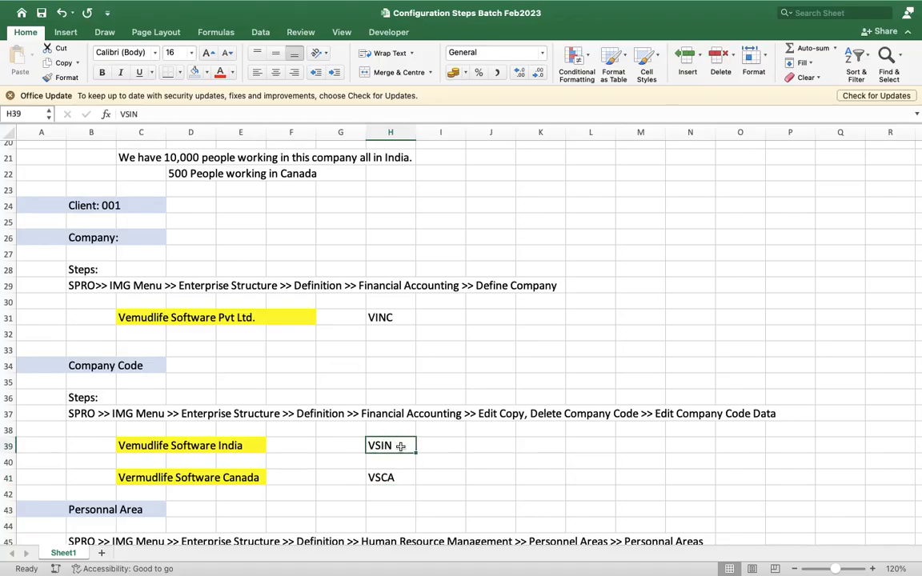
left_click(370, 398)
Step: Return to SAP GUI and position the assignment table on company code VSIN
key("ctrl+Right")
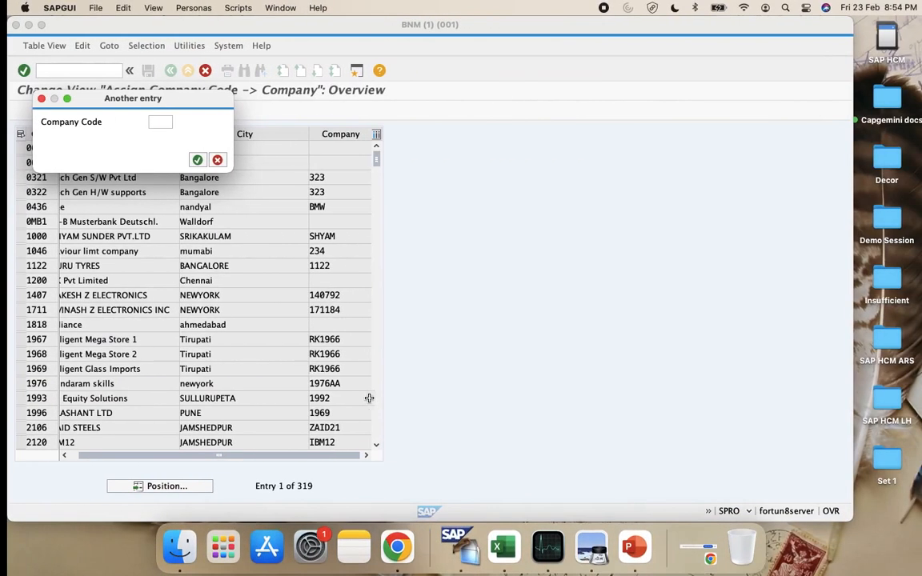
type("VSIN")
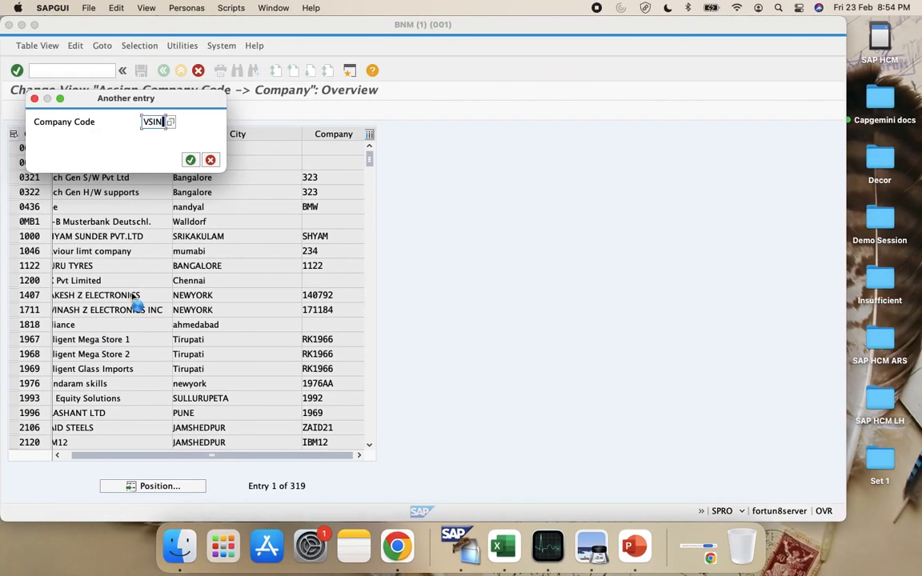
left_click(189, 160)
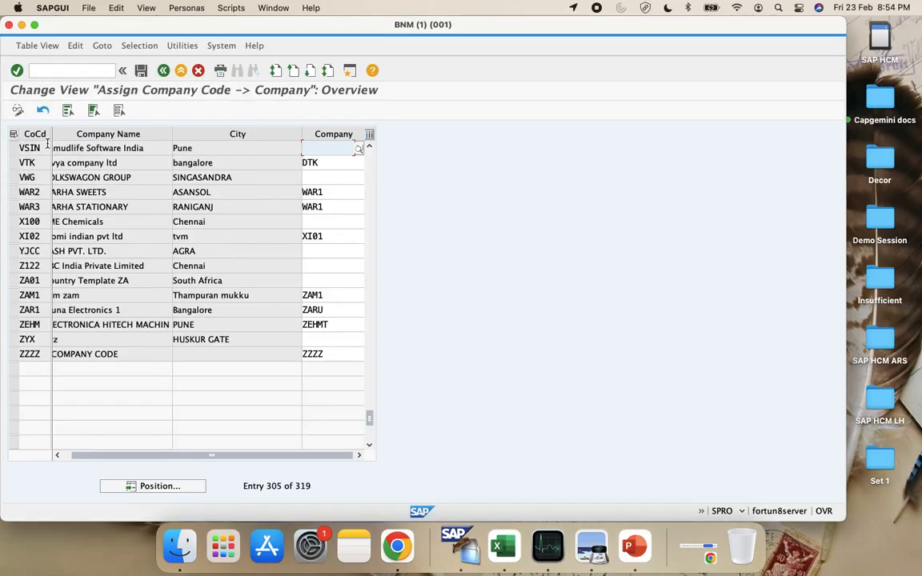
left_click(47, 147)
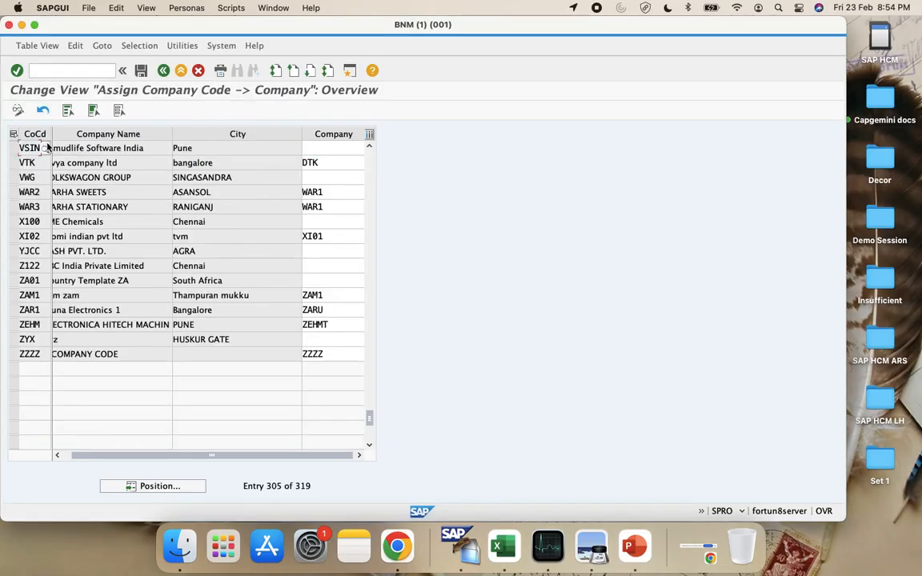
Step: Look up the company ID in the Excel sheet and assign company VINC to company code VSIN in the SAP assignment table
left_click(328, 151)
key("ctrl+Left")
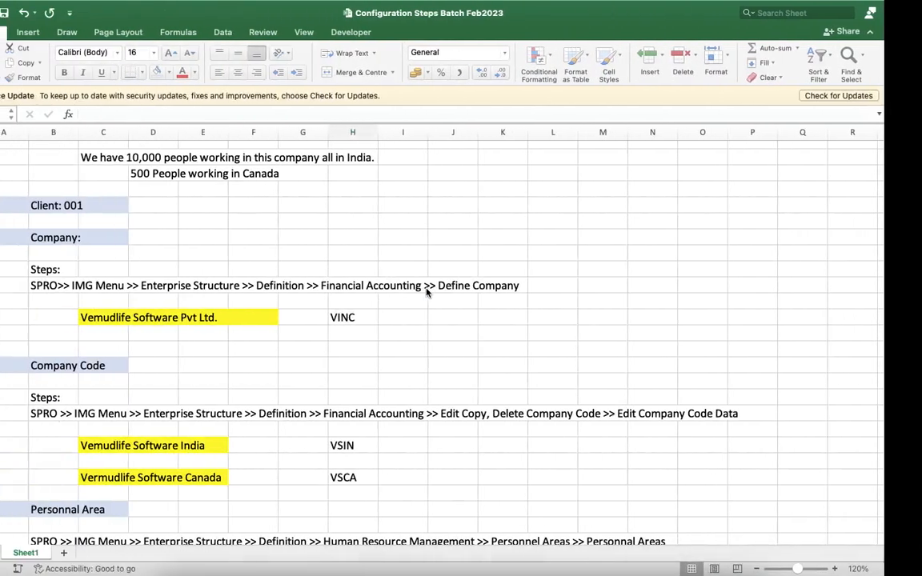
left_click(387, 324)
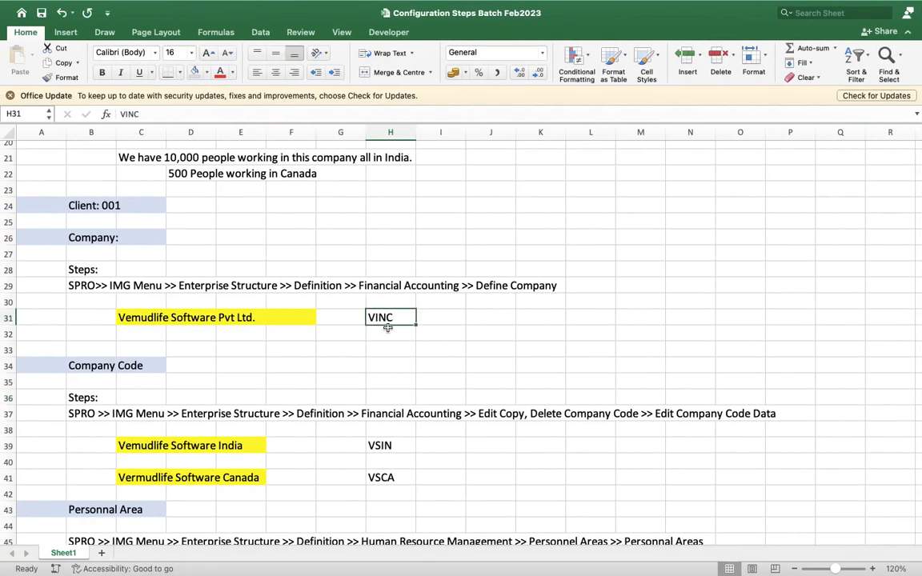
key("ctrl+Right")
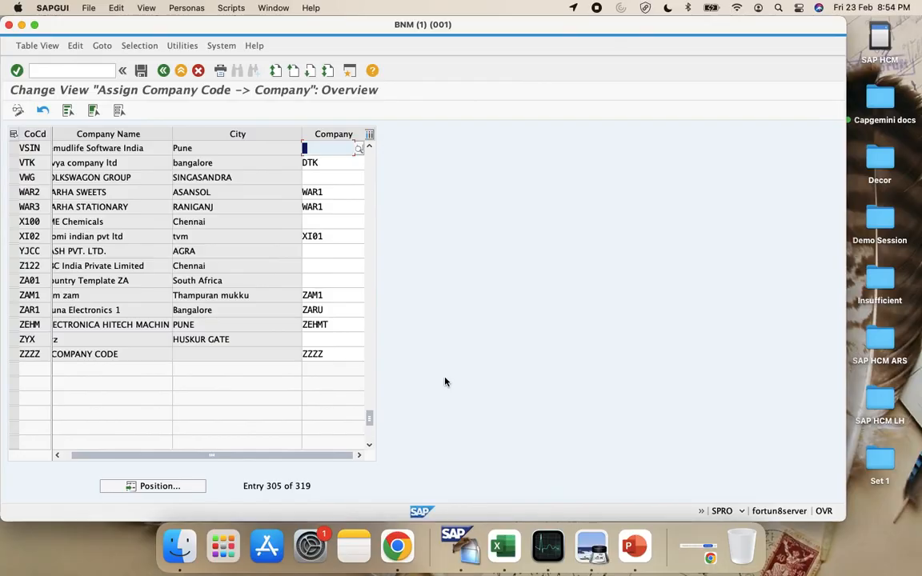
type("VINC")
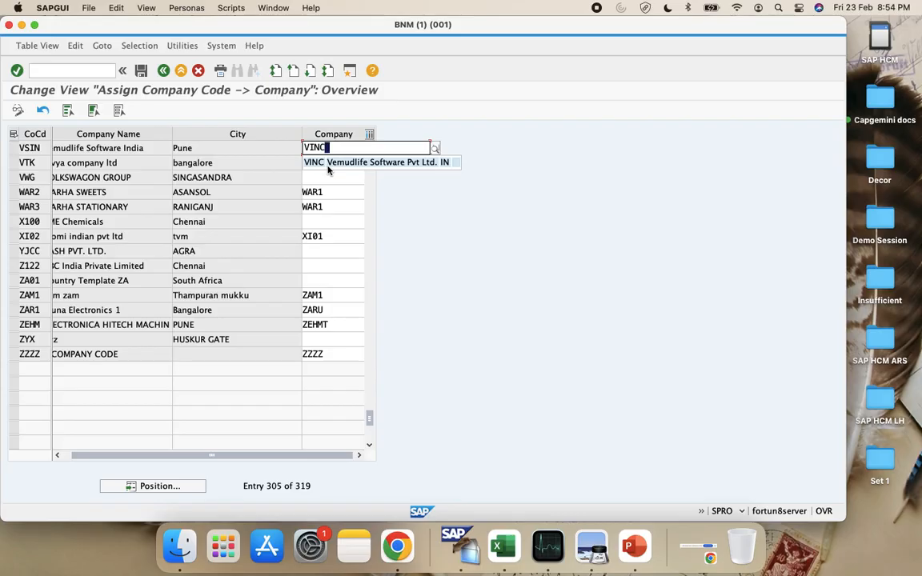
left_click(326, 166)
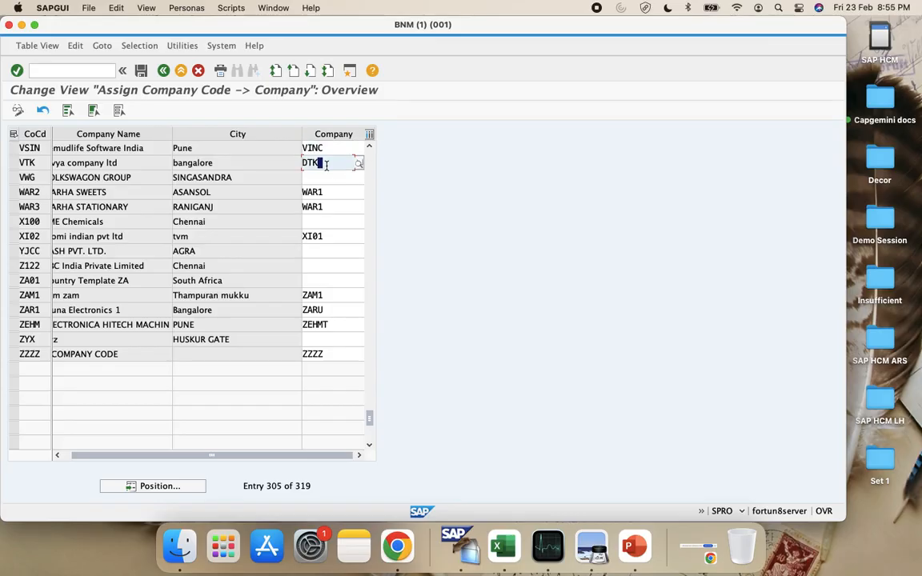
left_click(336, 146)
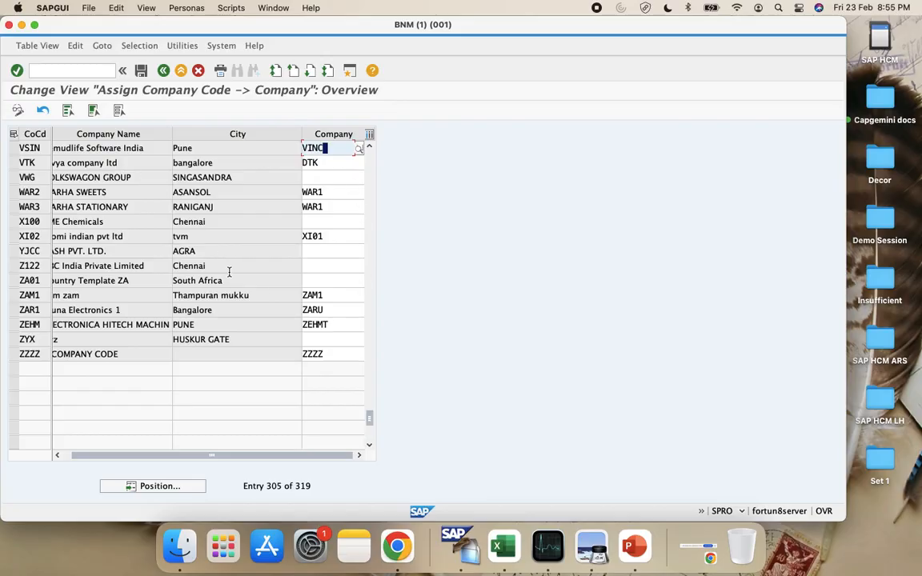
Step: Save the VSIN assignment under the customizing request "HR:New Enterprise Structure" and select the VSIN row
left_click(142, 71)
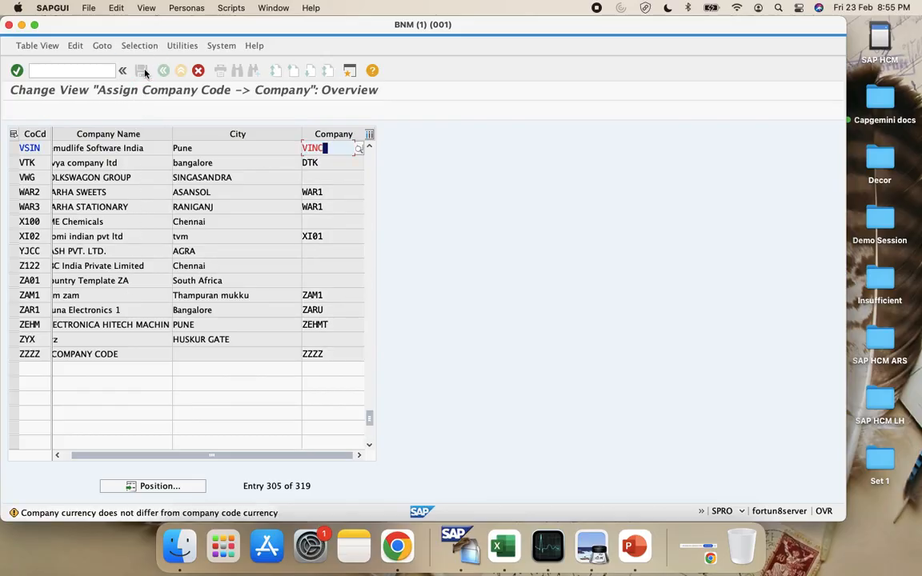
key("Return")
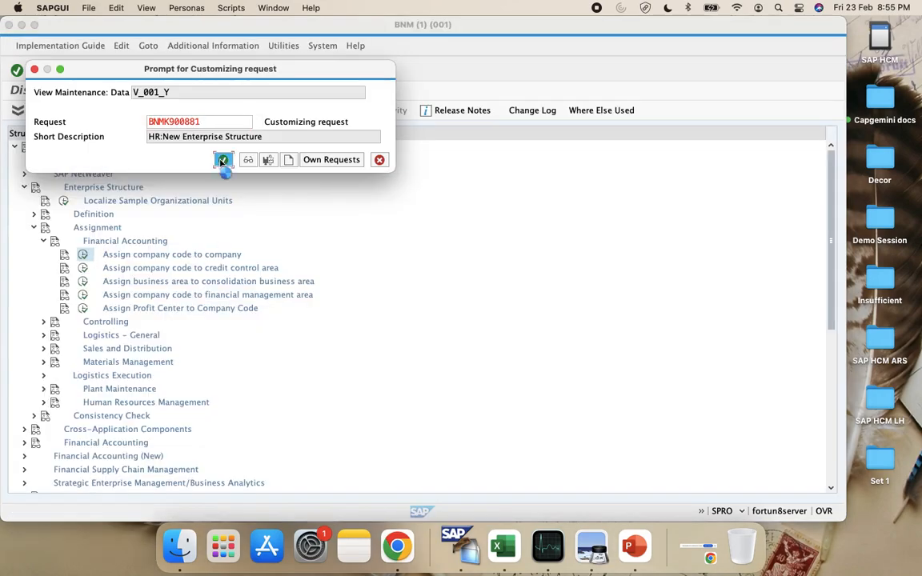
left_click(223, 159)
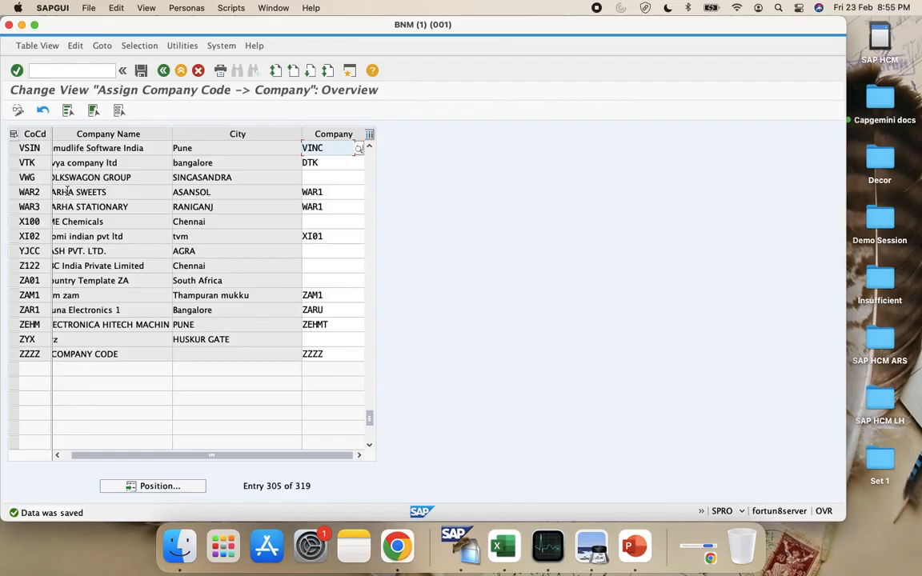
left_click(16, 148)
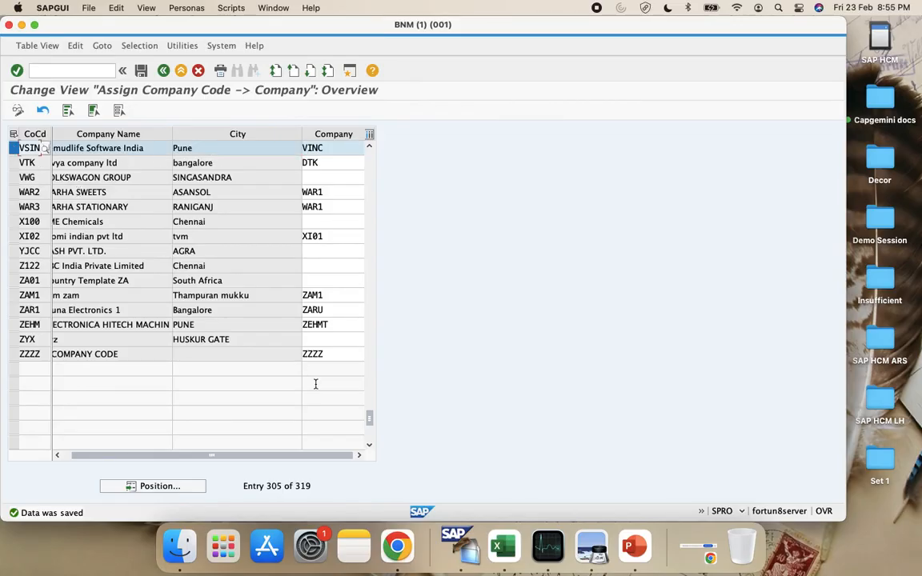
Step: Switch to Excel and copy the Company Code section's SPRO path into cell B72, under the "Assign Company Code to Company" steps
left_click(503, 547)
scroll(266, 241, "down", 15)
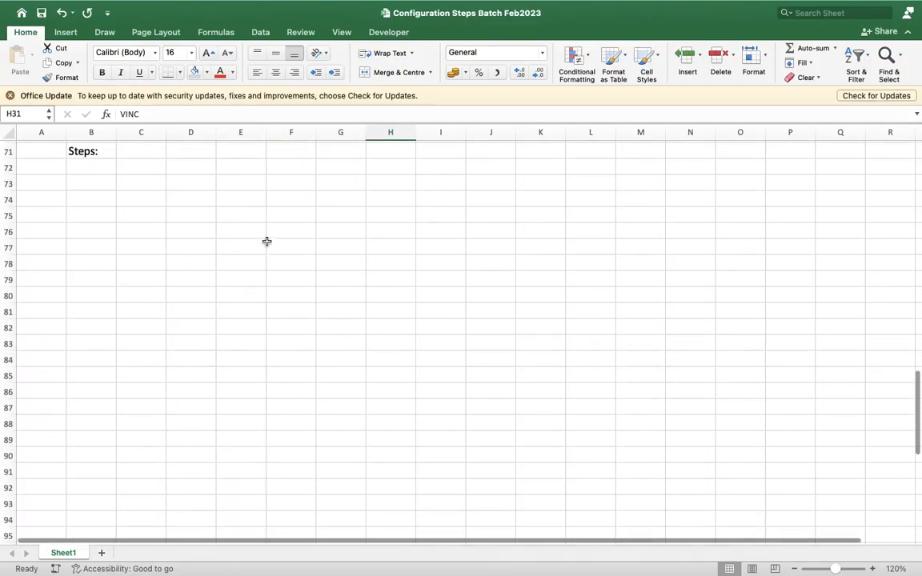
scroll(265, 242, "up", 2)
scroll(112, 260, "up", 12)
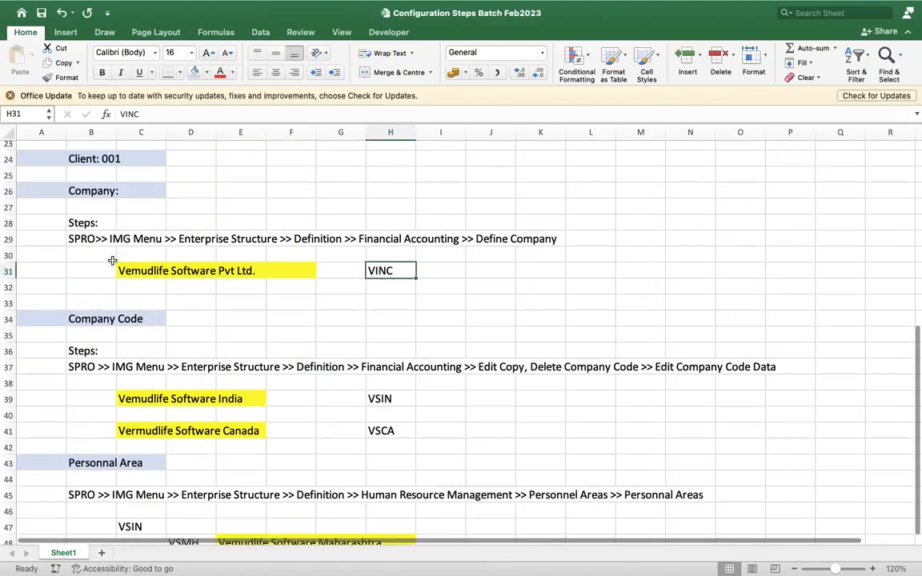
scroll(112, 261, "up", 1)
left_click(112, 258)
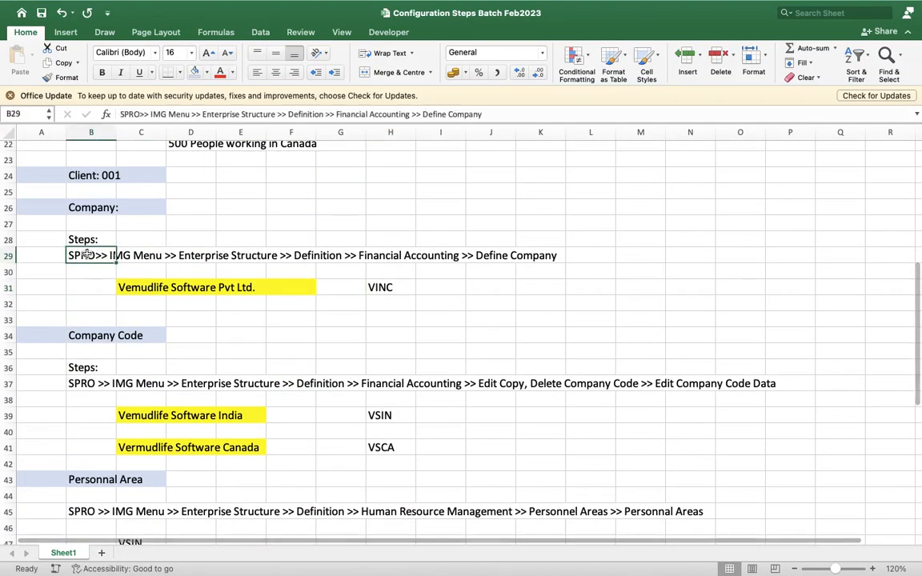
scroll(222, 254, "down", 2)
left_click(94, 327)
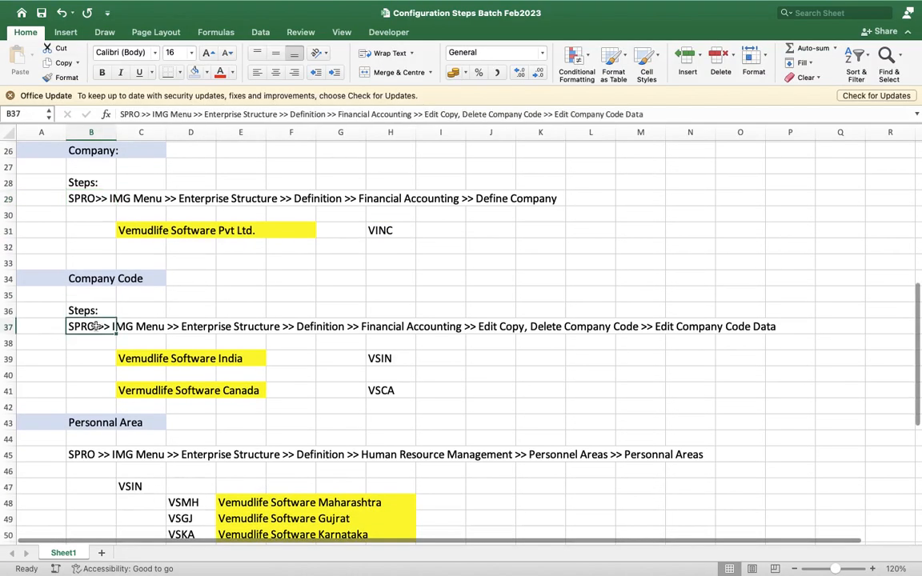
key("super+c")
scroll(95, 328, "down", 13)
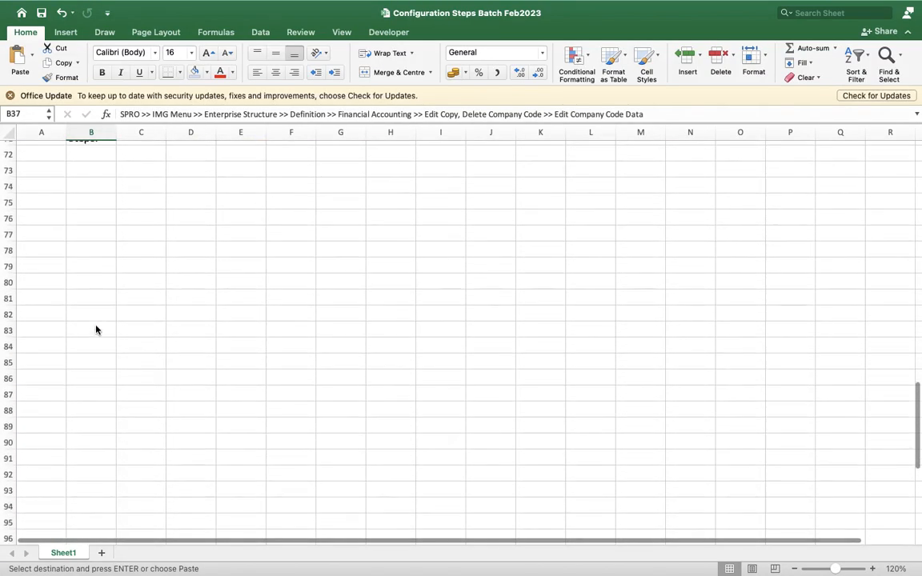
scroll(94, 328, "up", 1)
left_click(95, 213)
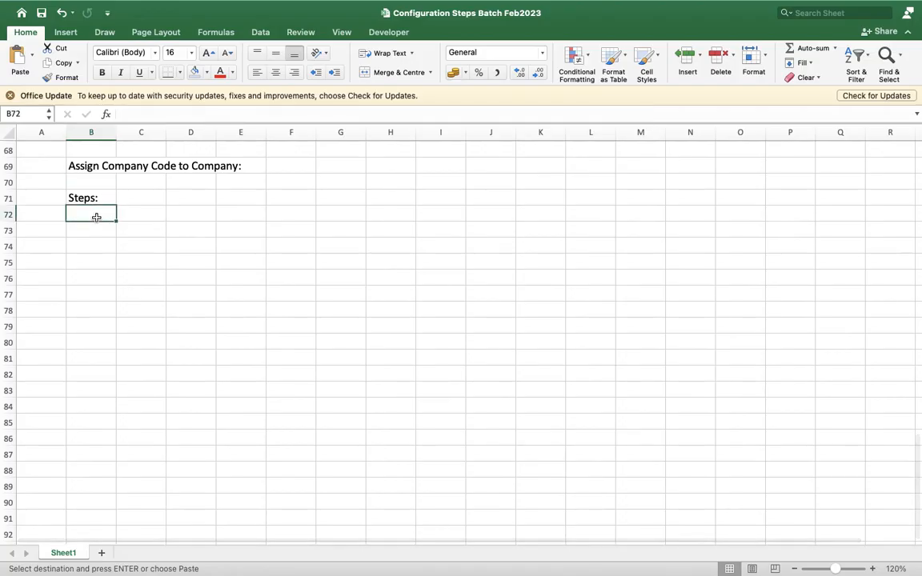
key("super+v")
left_click(193, 252)
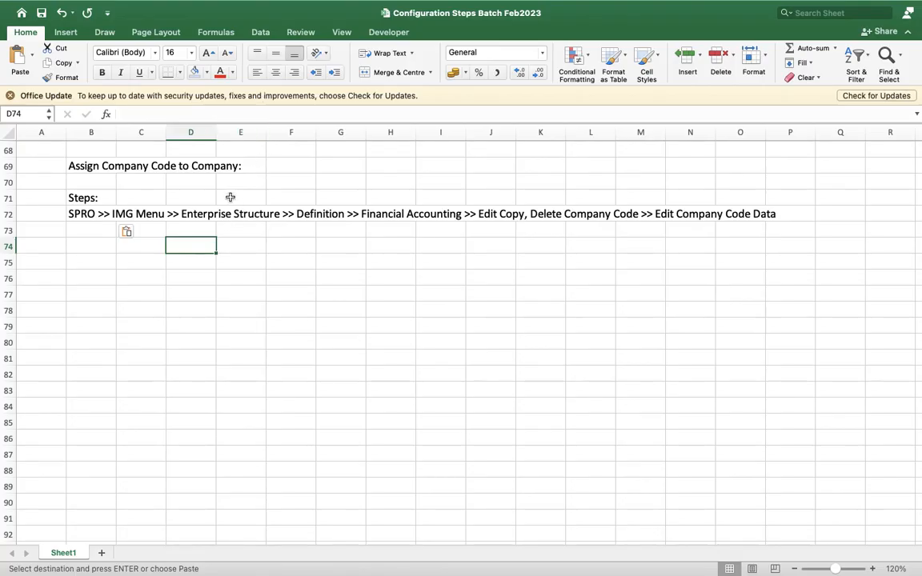
Step: Replace "Definition" with "Assignment" in the SPRO path in cell B72
left_click(78, 212)
left_click(324, 113)
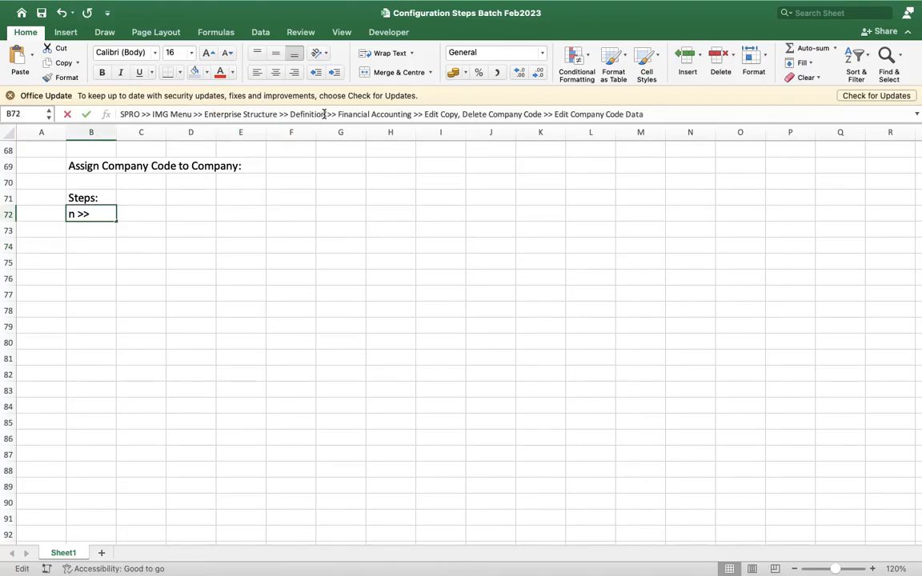
key("BackSpace")
key("BackSpace")
key("BackSpace")
key("BackSpace")
key("BackSpace")
key("BackSpace")
key("BackSpace")
key("BackSpace")
key("BackSpace")
key("BackSpace")
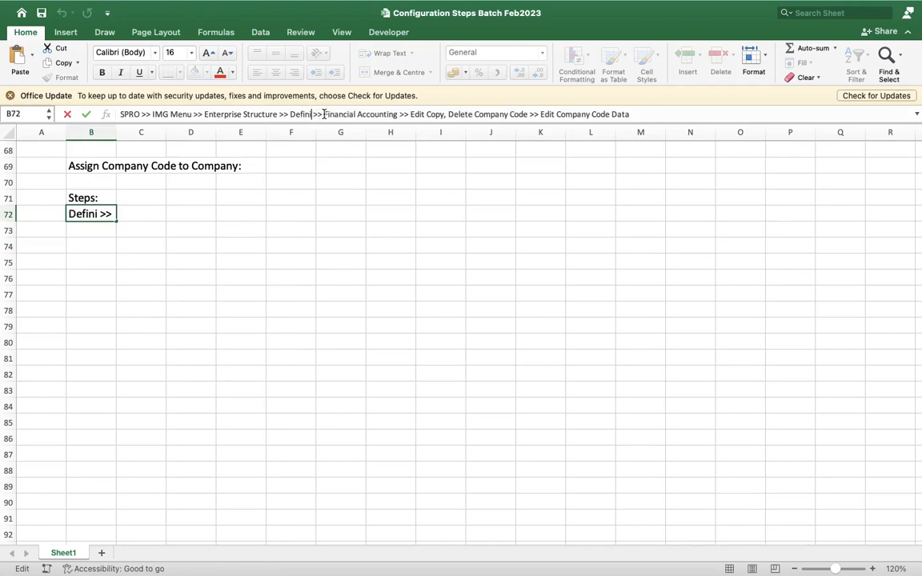
type("Assignment")
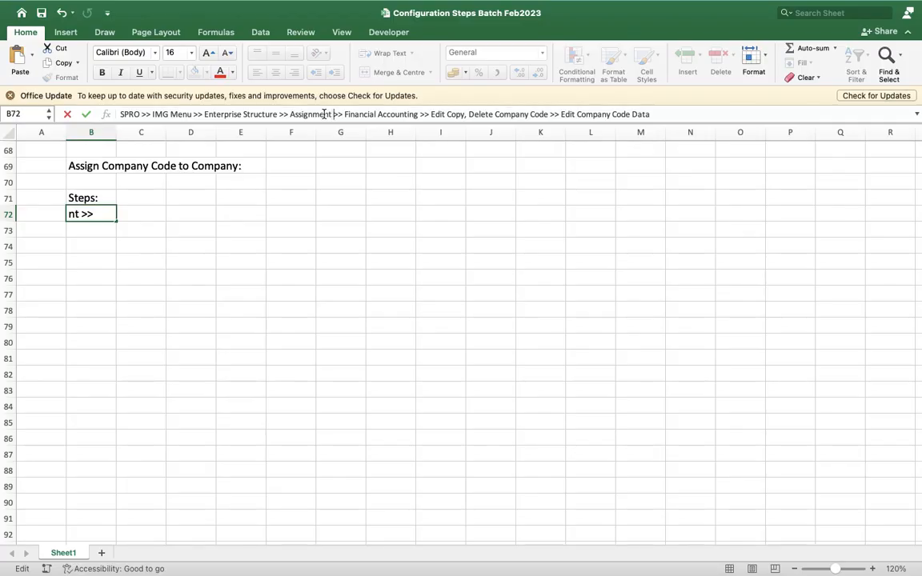
Step: Replace everything after "Financial Accounting >>" in the B72 path with "Assign Company Code to Company"
key("Right")
key("Right")
key("Right")
key("Right")
key("Right")
key("Right")
key("Right")
key("Right")
key("Right")
key("Right")
key("Right")
key("shift+alt+Right")
key("shift+End")
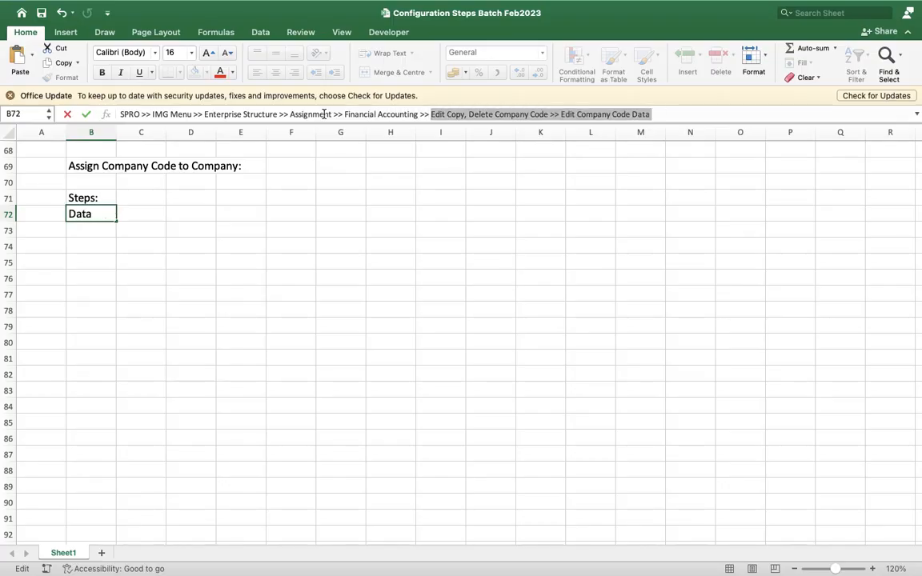
type("Assign ")
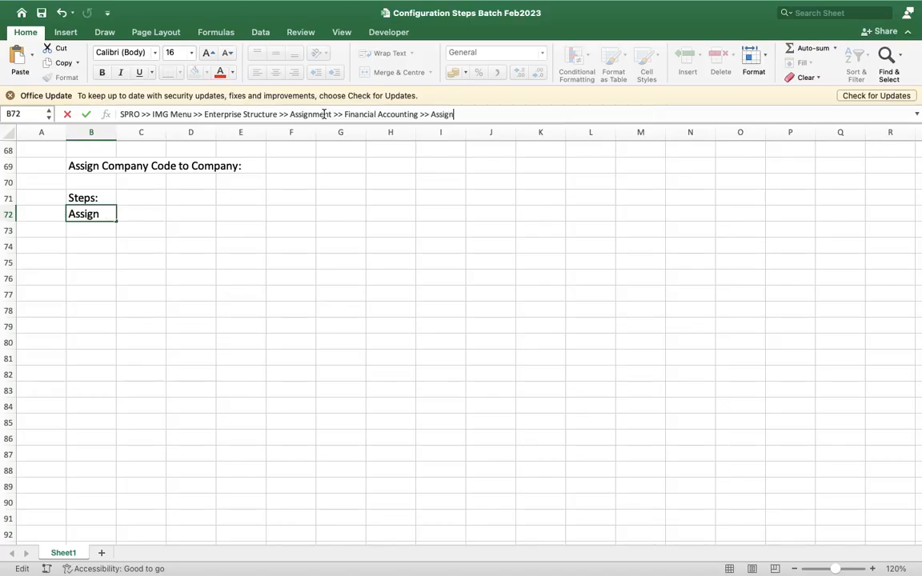
type("Company Code to")
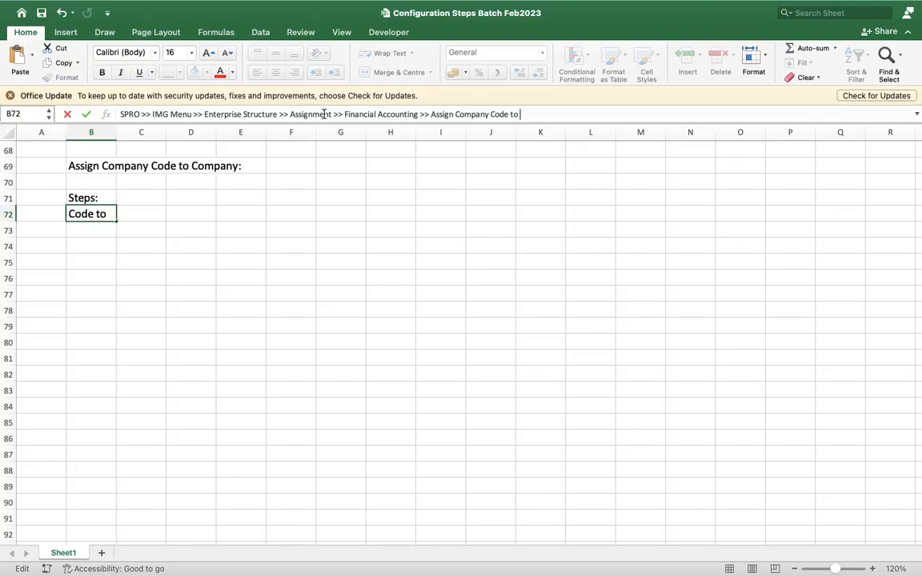
type(" Company")
key("Return")
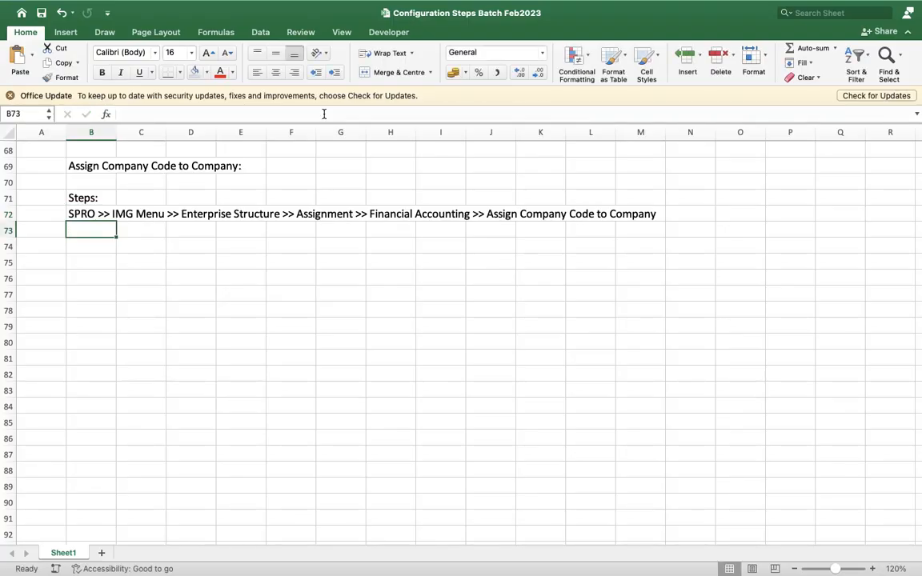
Step: Record the assignment below the path by entering VSIN in cell C74 and VINC in cell E74
scroll(240, 292, "up", 2)
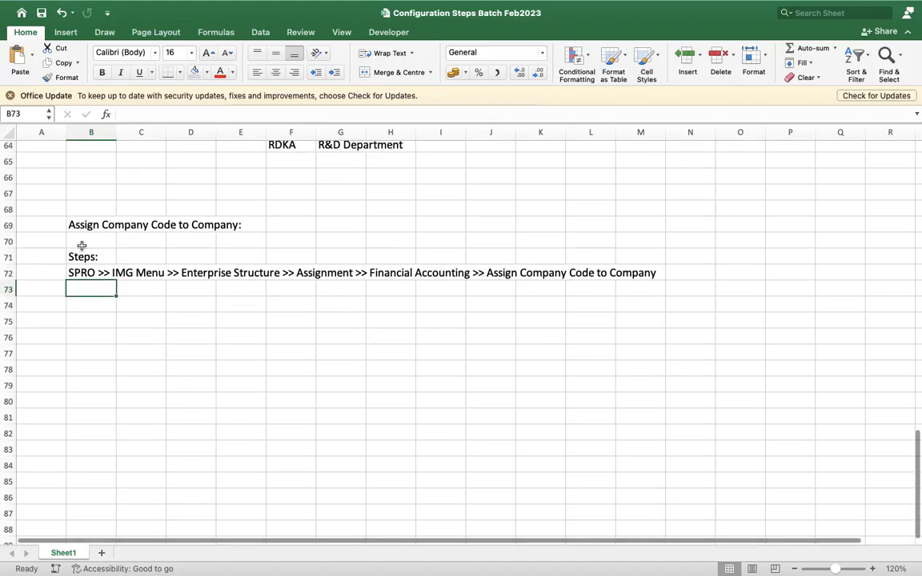
left_click(130, 308)
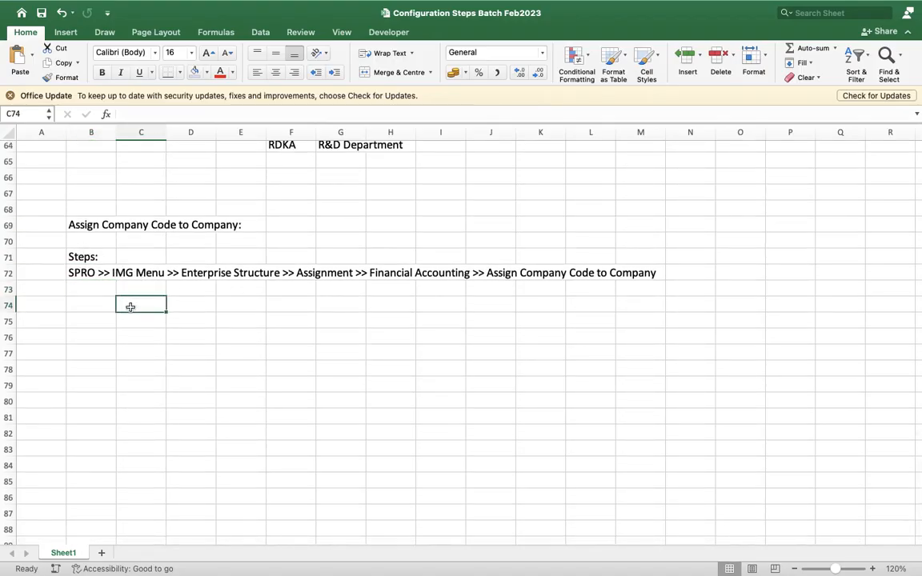
type("VSIN")
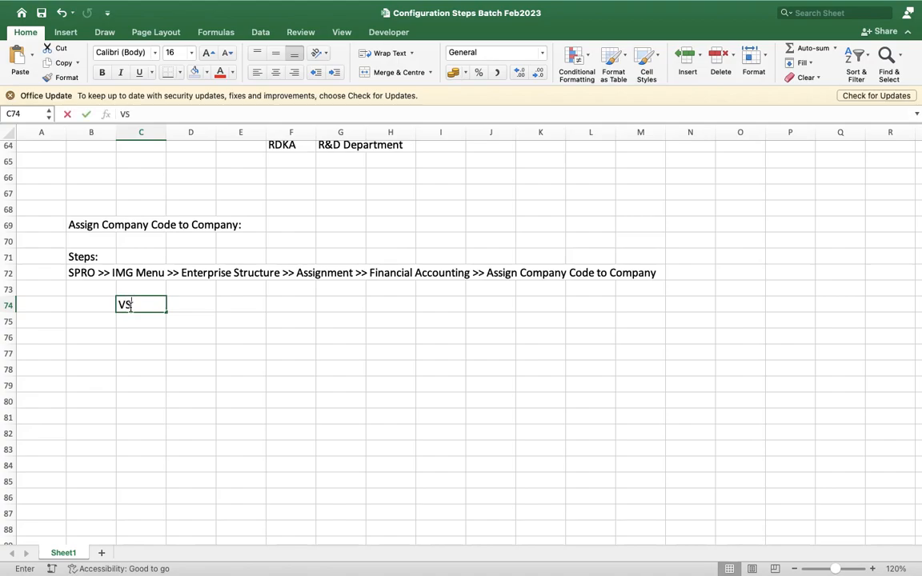
double_click(244, 301)
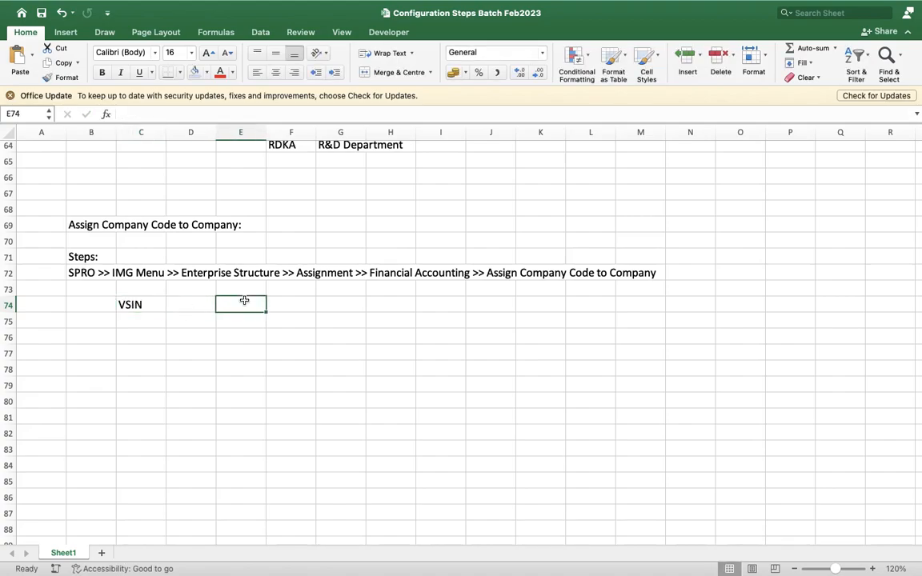
type("VINC")
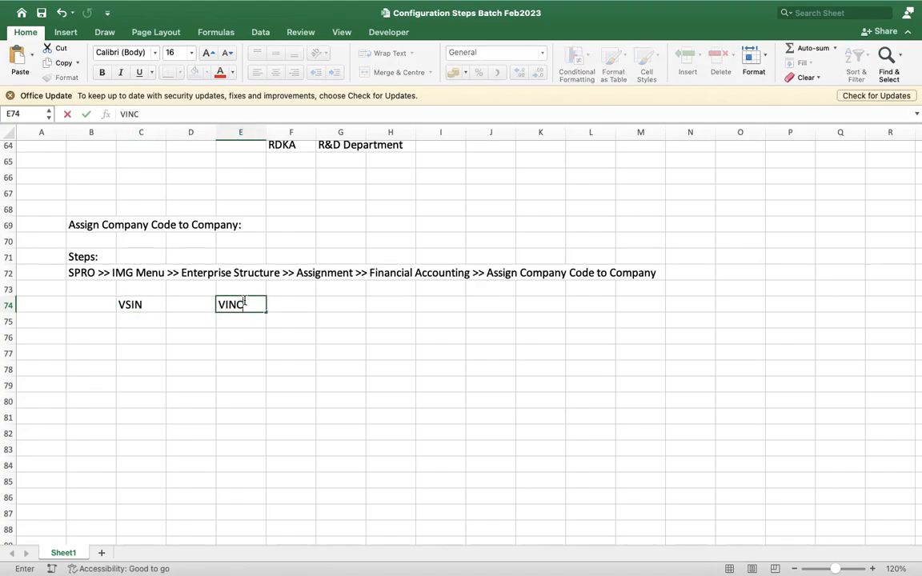
scroll(409, 364, "up", 5)
scroll(406, 367, "up", 6)
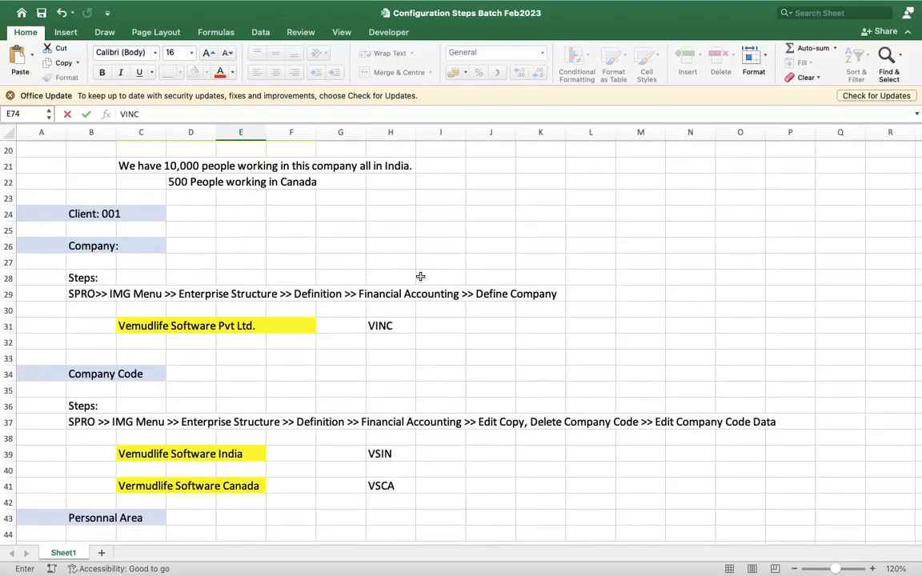
scroll(420, 276, "down", 10)
left_click(186, 345)
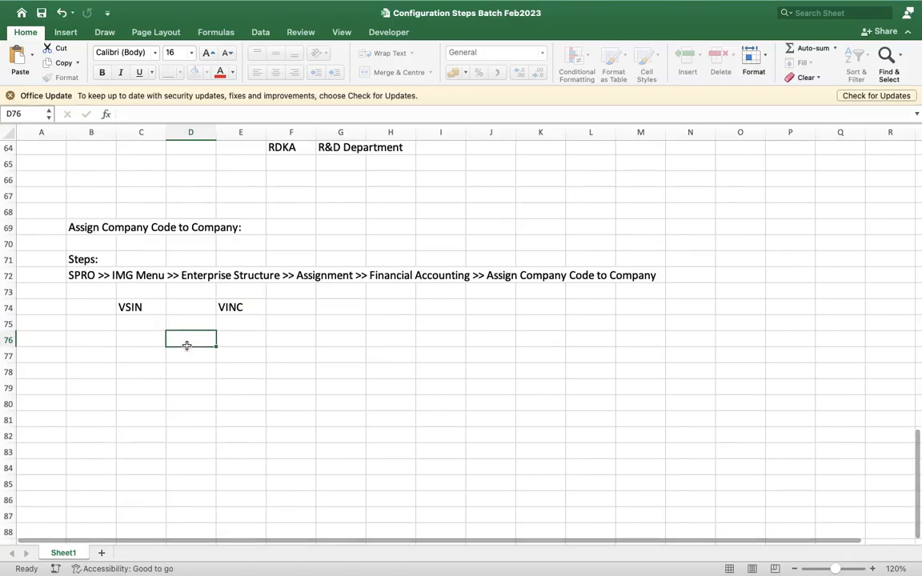
Step: Shade the "Assign Company Code to Company:" heading in A69:E69 with the light blue fill used for the other section headings
left_click(84, 255)
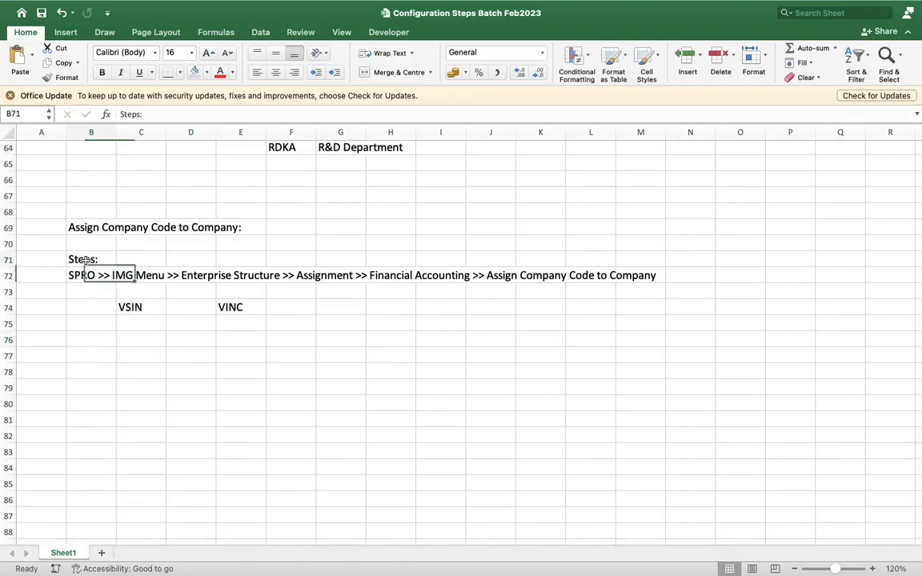
left_click(37, 227)
key("shift+Right")
key("shift+Right")
key("shift+Right")
key("shift+Right")
key("shift+Right")
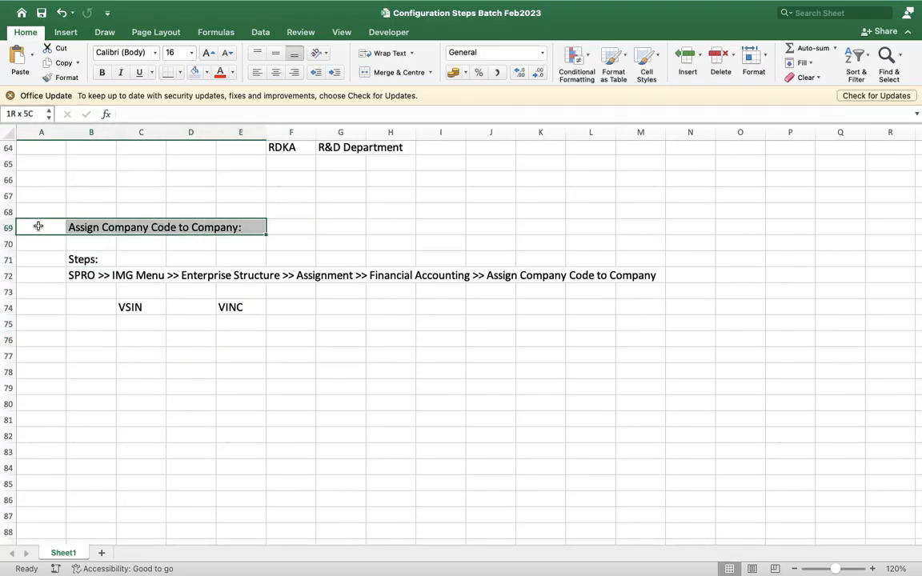
key("shift+Left")
left_click(194, 72)
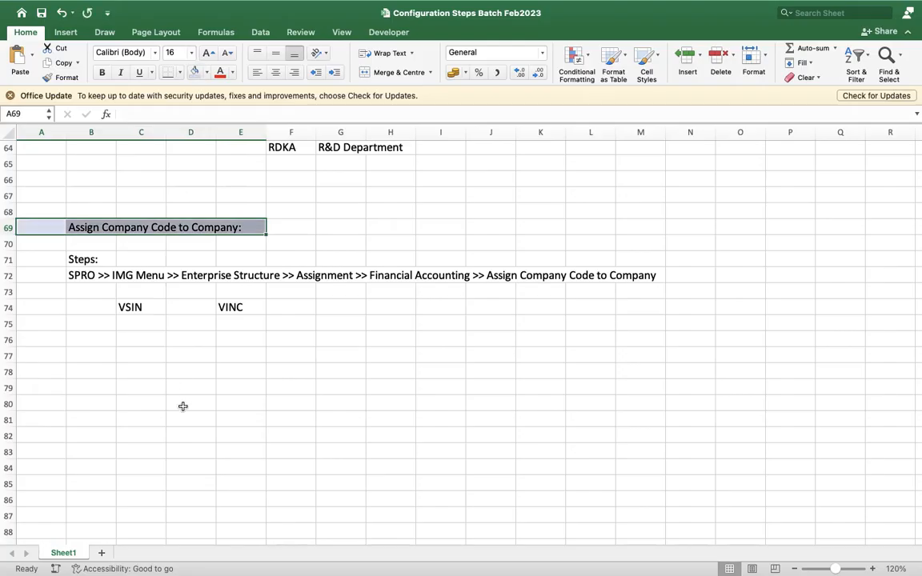
left_click(183, 405)
scroll(183, 405, "up", 10)
scroll(183, 407, "down", 8)
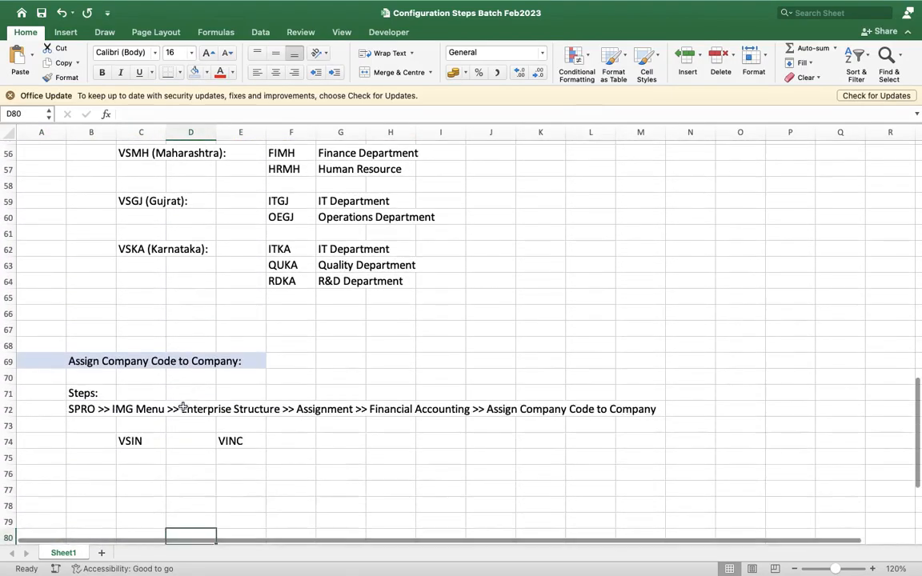
Step: Enter the heading text "Assign Company Code to Personnal" in cell B78
scroll(183, 407, "down", 2)
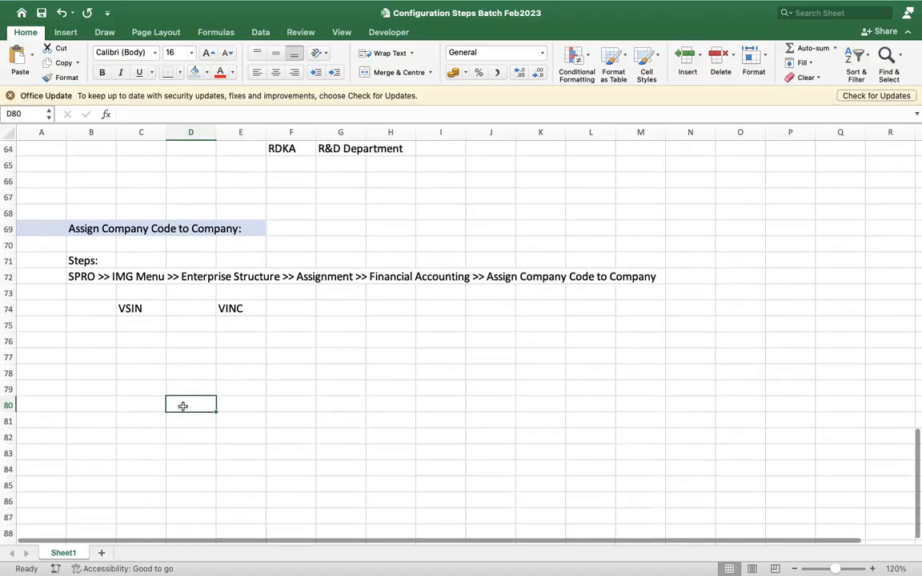
left_click(75, 351)
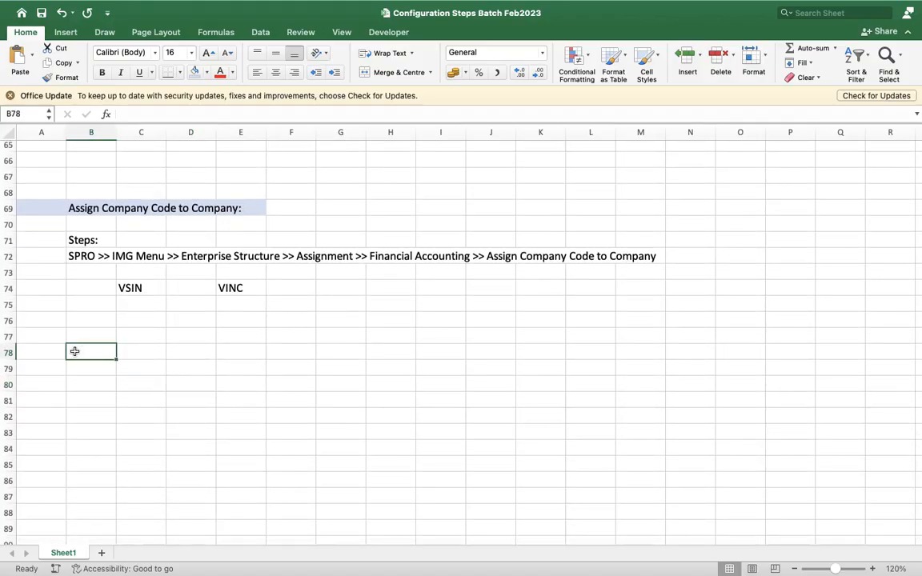
type("Assign ")
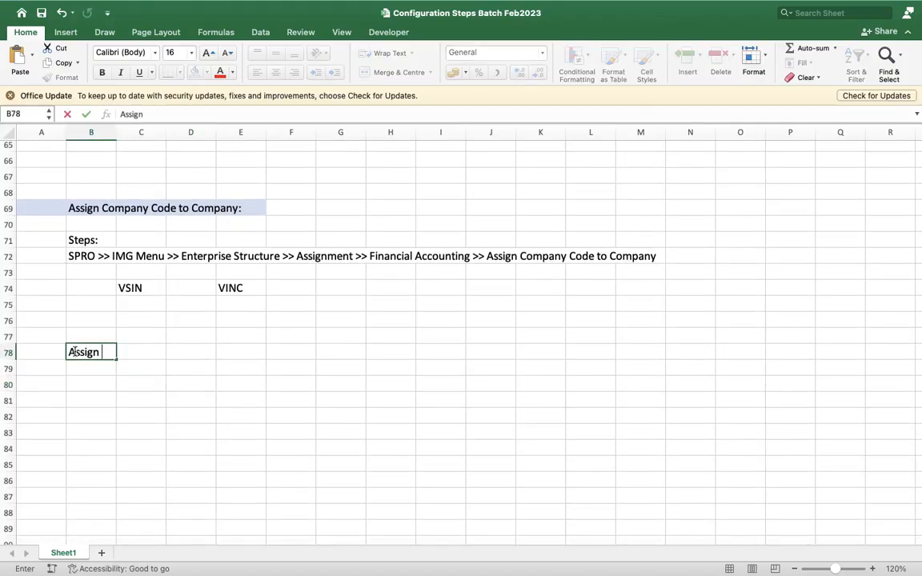
type("Compan")
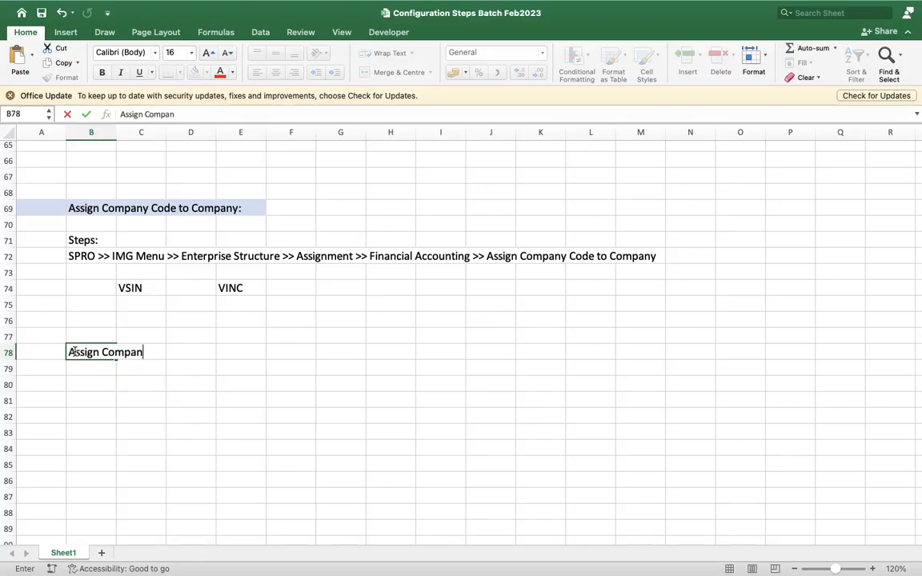
type("y Code to")
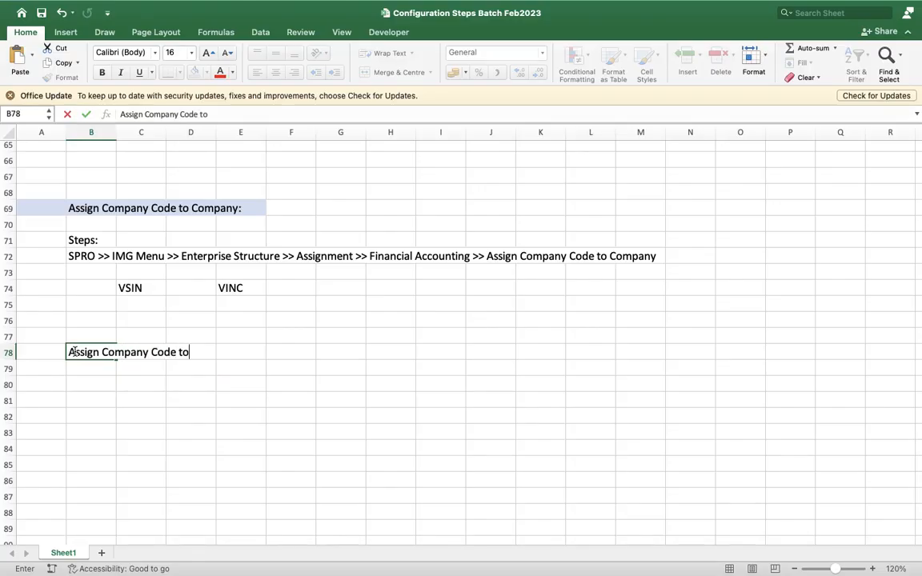
type(" Personnal")
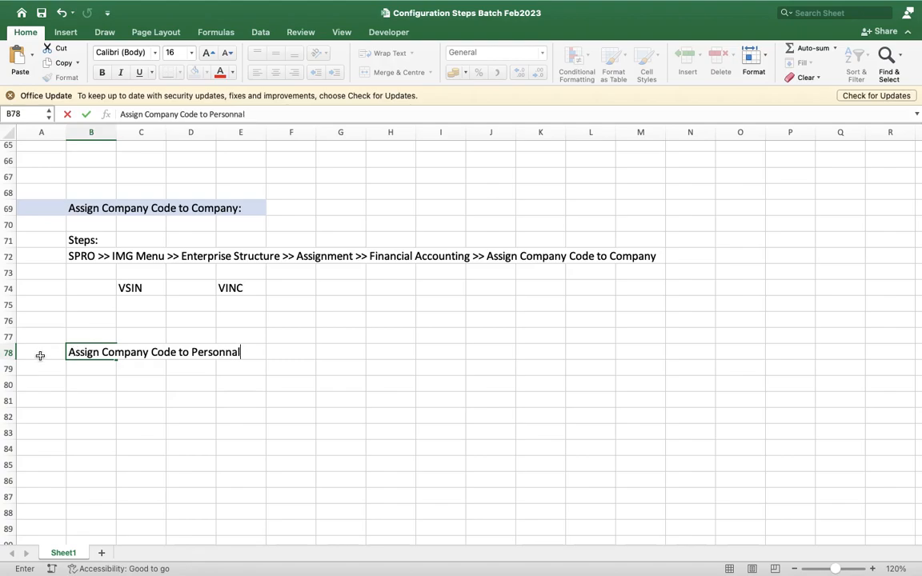
left_click(160, 288)
Step: Examine the company code entries and the personnel areas listed under VSIN in the earlier sections of the sheet
left_click(231, 289)
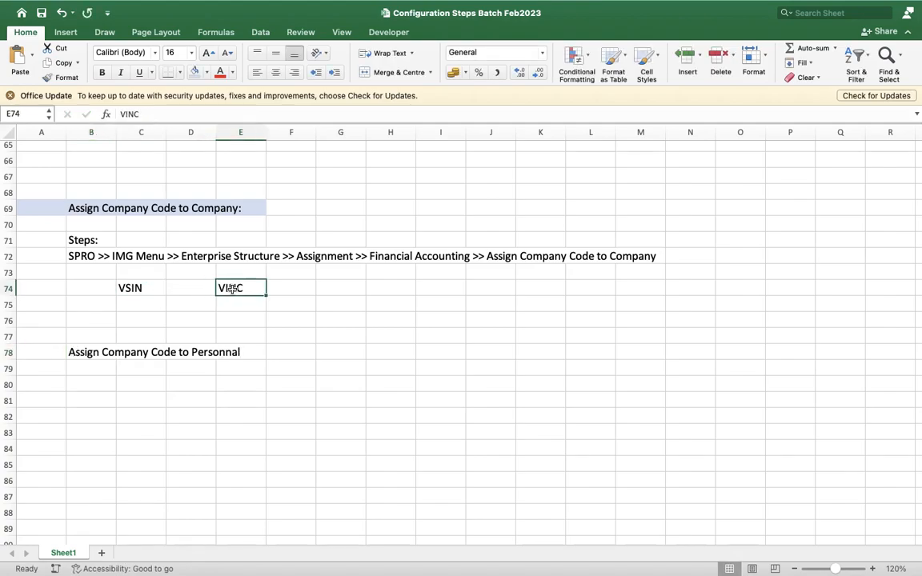
scroll(230, 289, "up", 3)
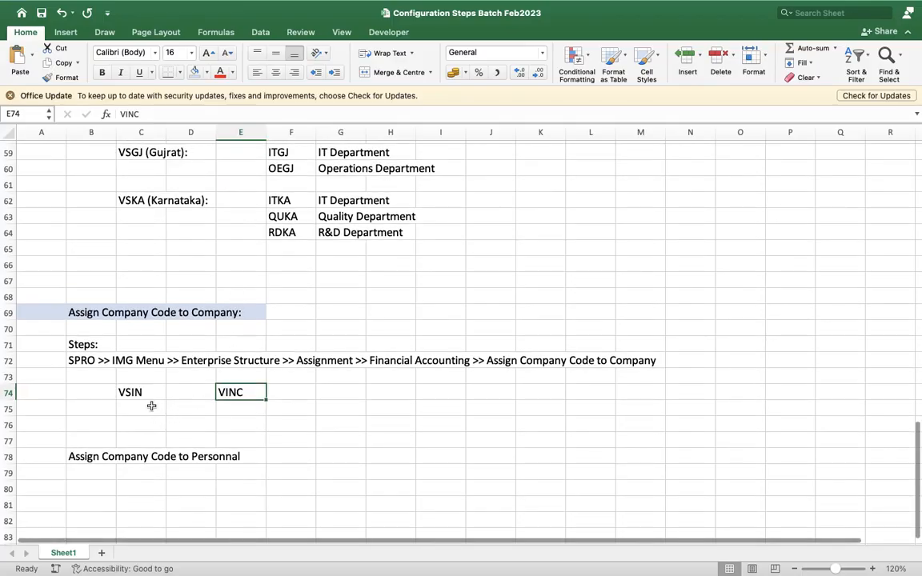
scroll(247, 392, "up", 10)
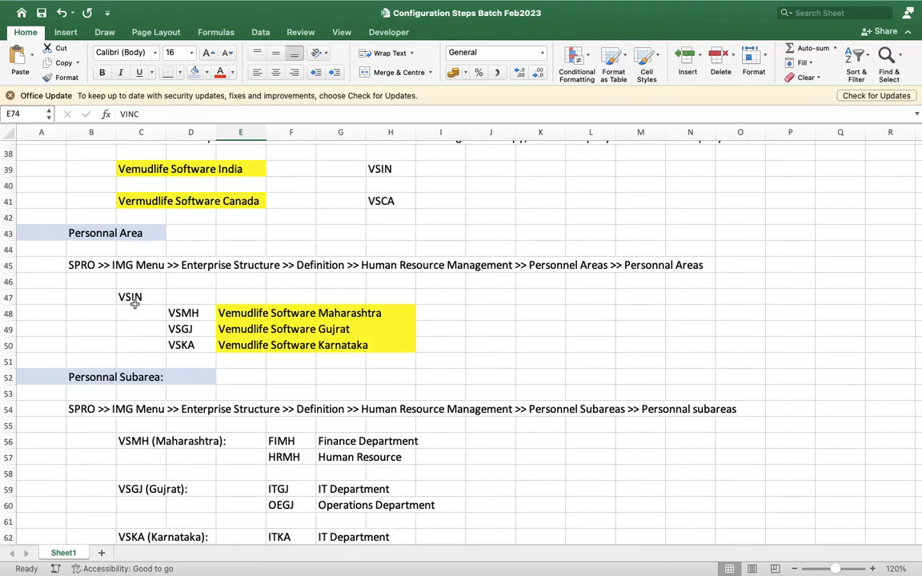
scroll(185, 357, "down", 12)
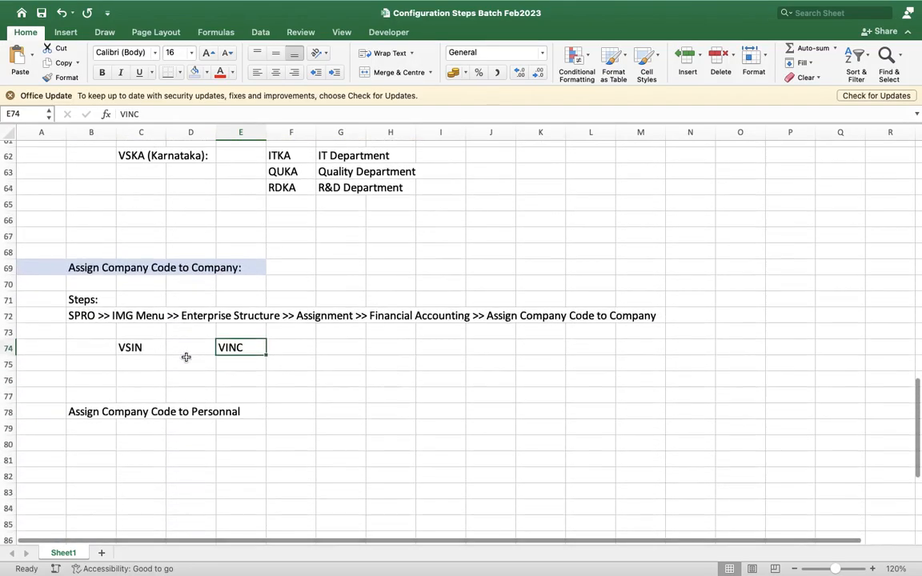
scroll(186, 357, "up", 10)
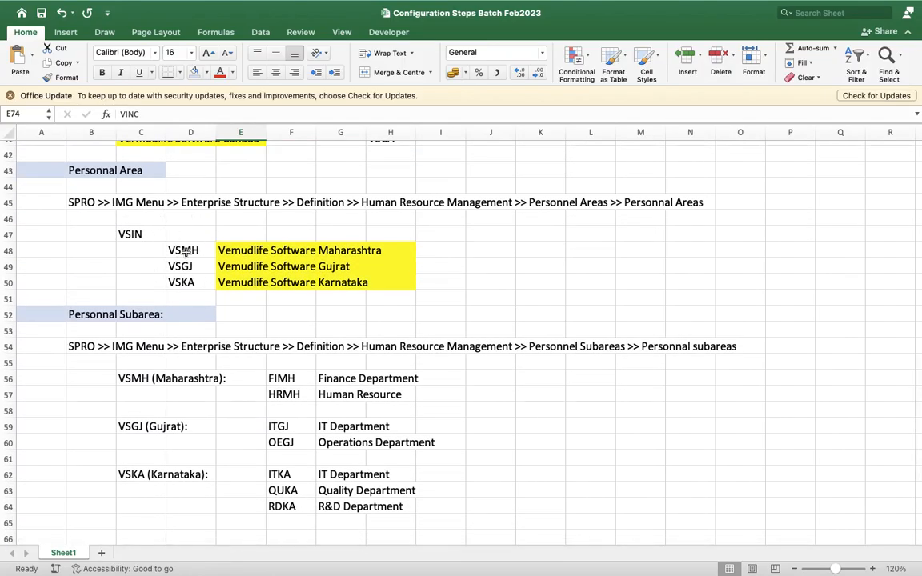
left_click(133, 232)
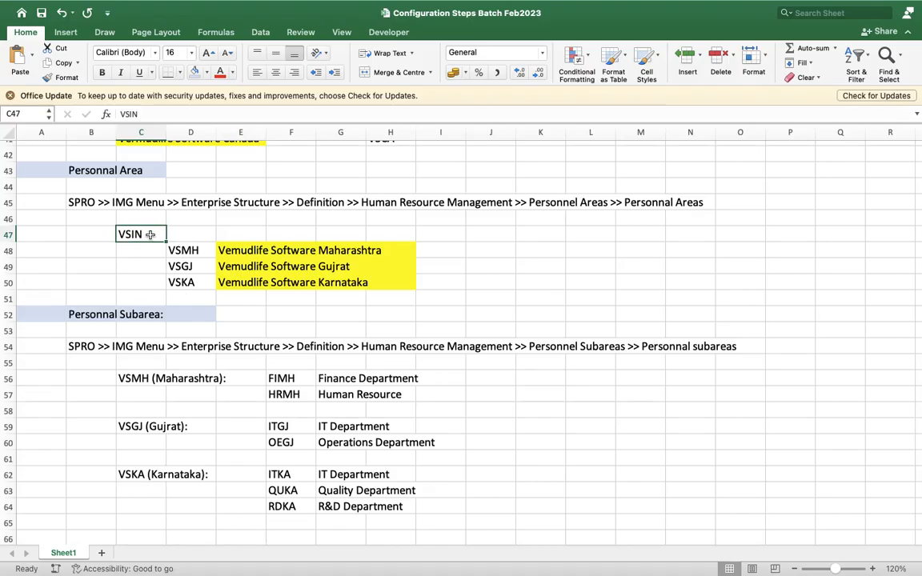
left_click(203, 245)
key("shift+Down")
key("shift+Down")
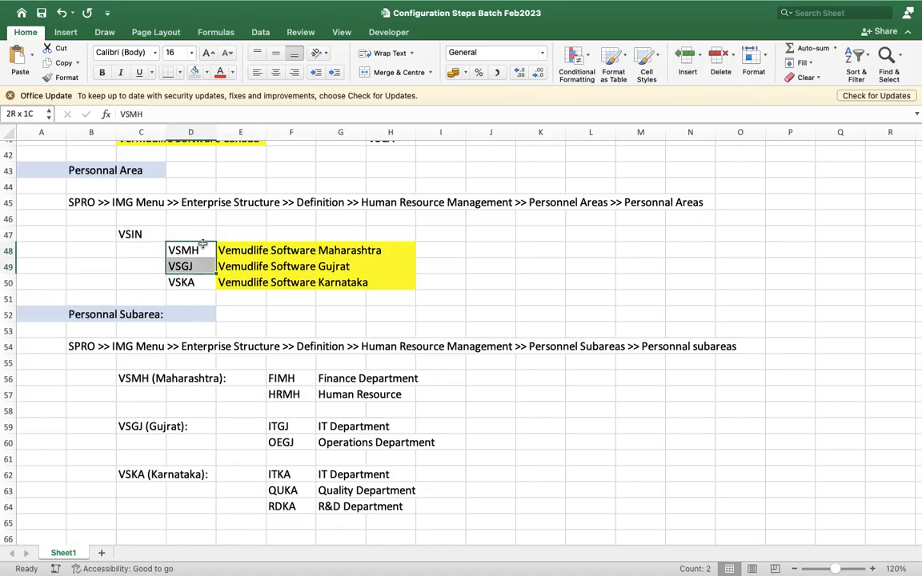
left_click(139, 230)
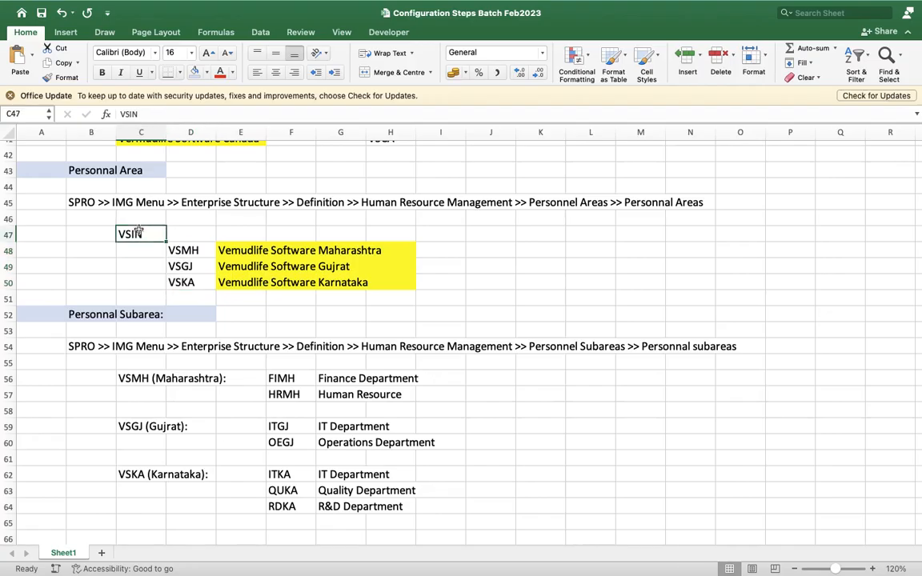
scroll(152, 235, "up", 3)
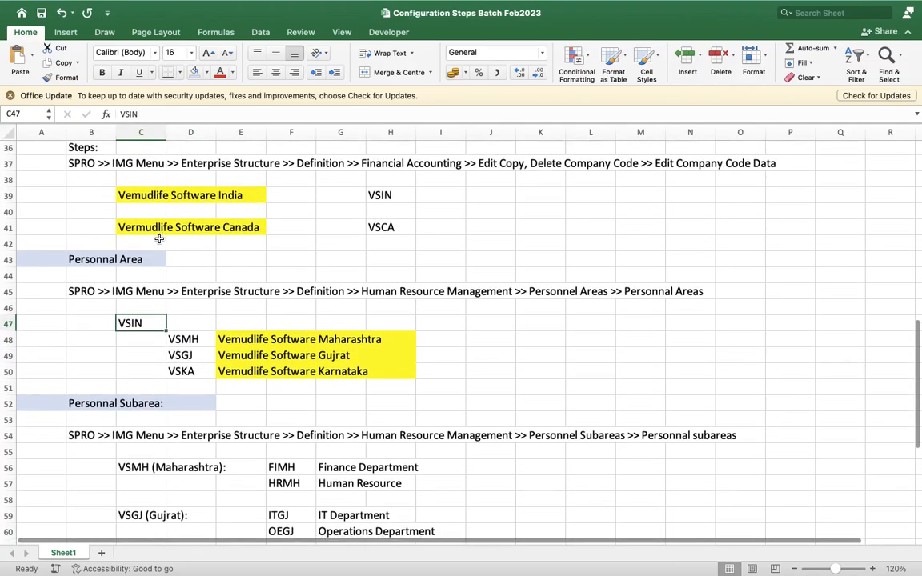
scroll(159, 238, "down", 10)
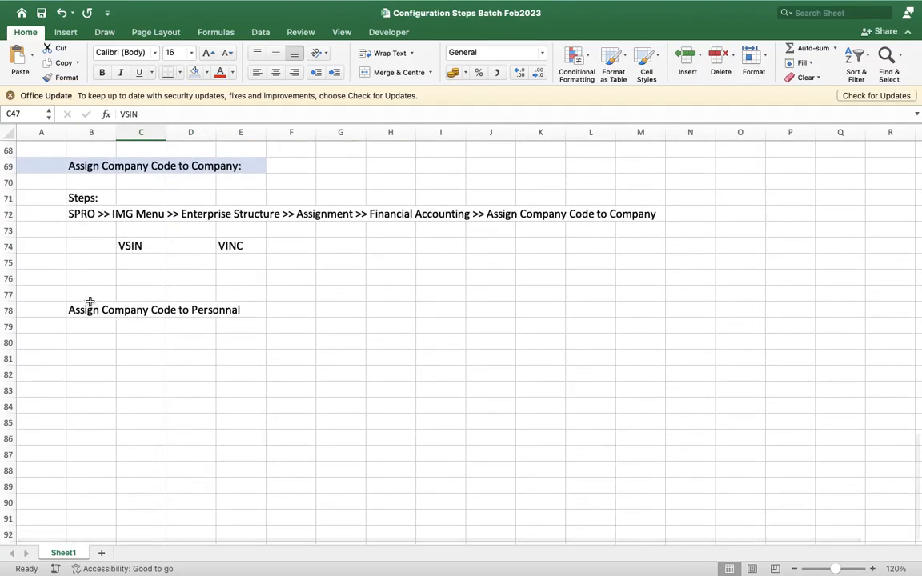
Step: Append "Area:" to the heading in cell B78 so it reads "Assign Company Code to Personnal Area:"
left_click(86, 309)
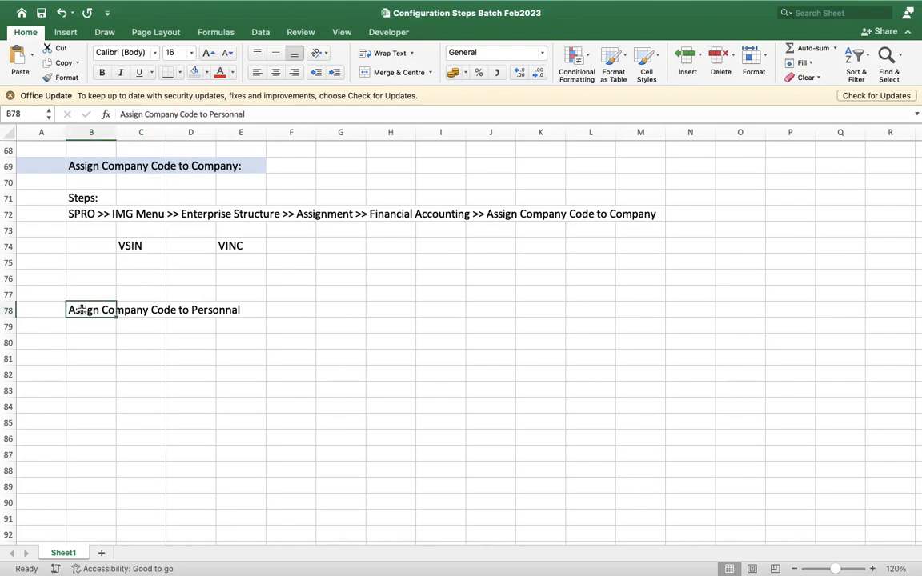
left_click(258, 112)
type("Area:")
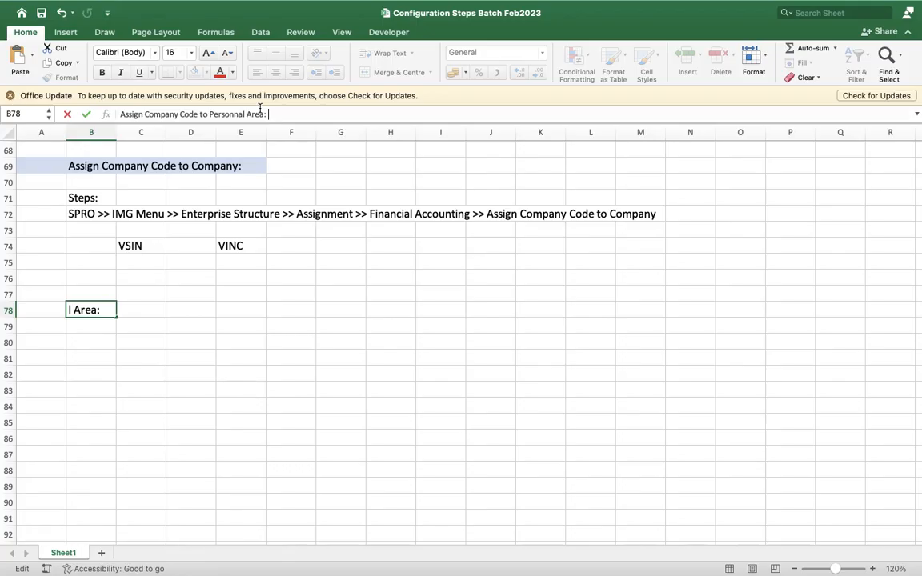
key("Return")
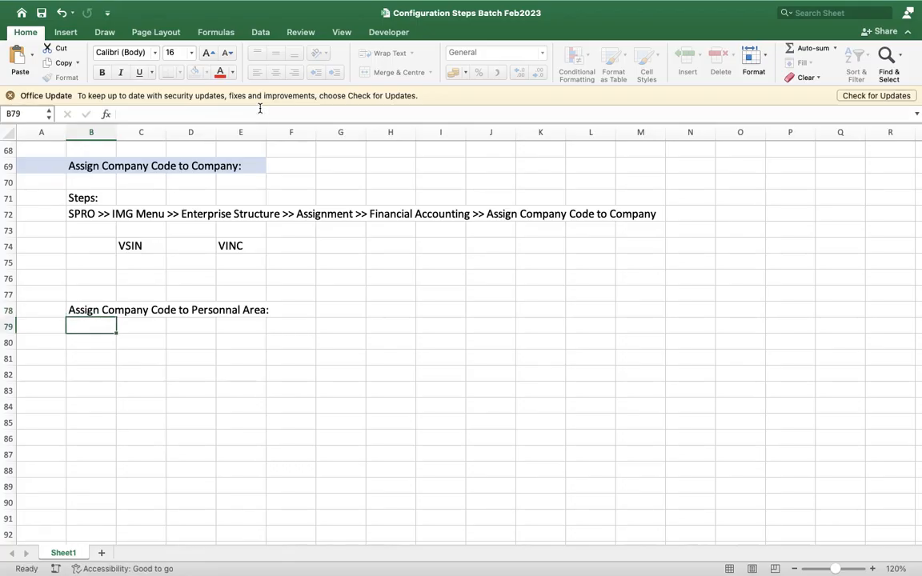
Step: Copy the "Steps:" label and SPRO path from B71:B72 to B80:B81 below the new heading
left_click_drag(102, 198, 102, 202)
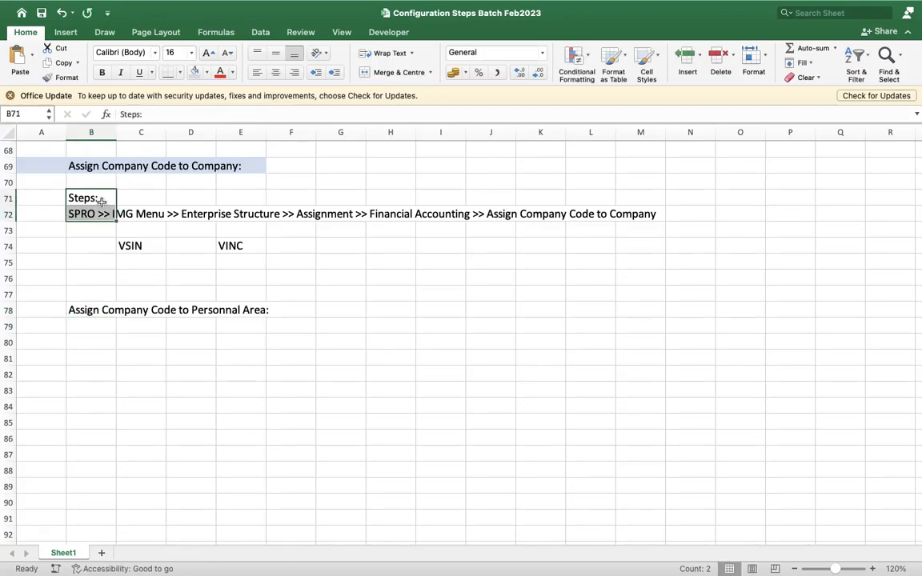
key("super+c")
left_click(90, 336)
key("super+v")
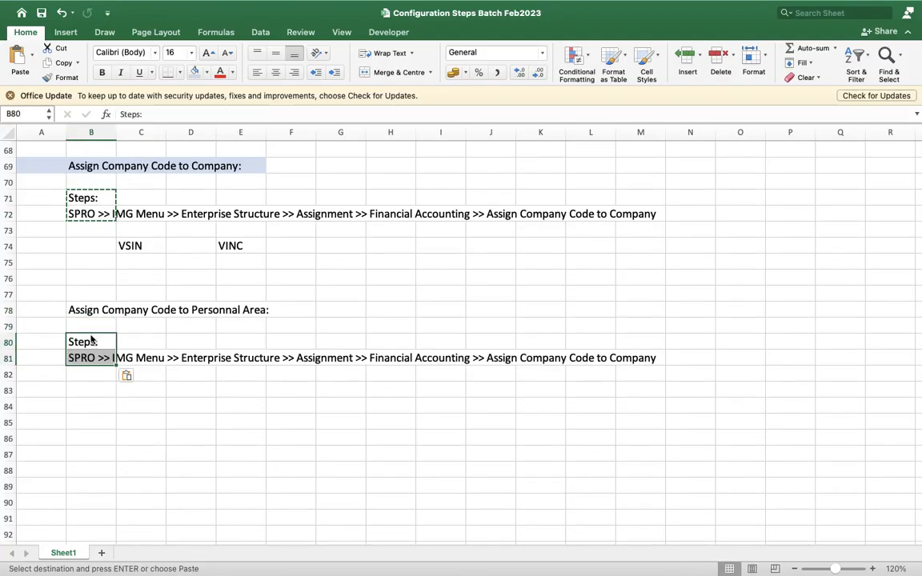
Step: Replace everything after "Assignment >>" in the B81 path with "Human Resource Assignment >> Assignment of Personnal Area to Company Code"
left_click(108, 355)
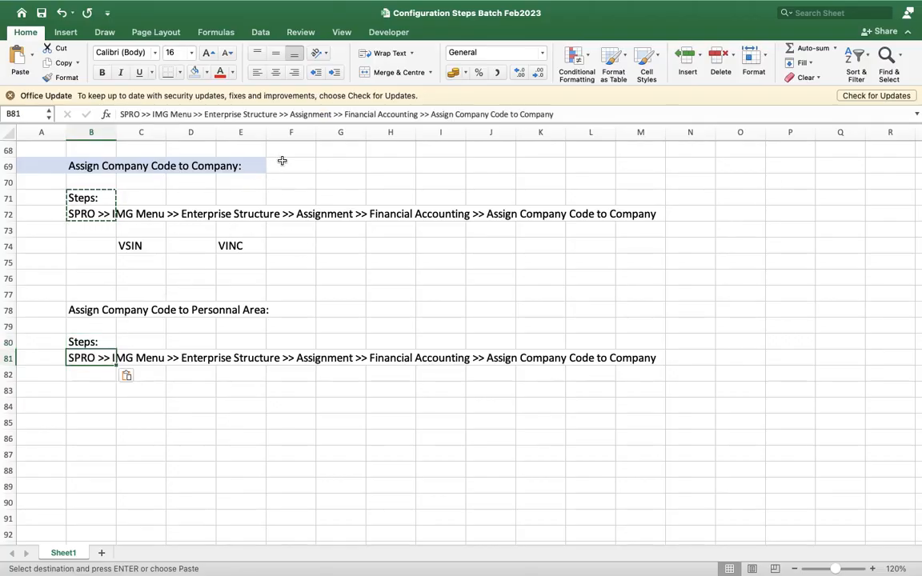
double_click(347, 115)
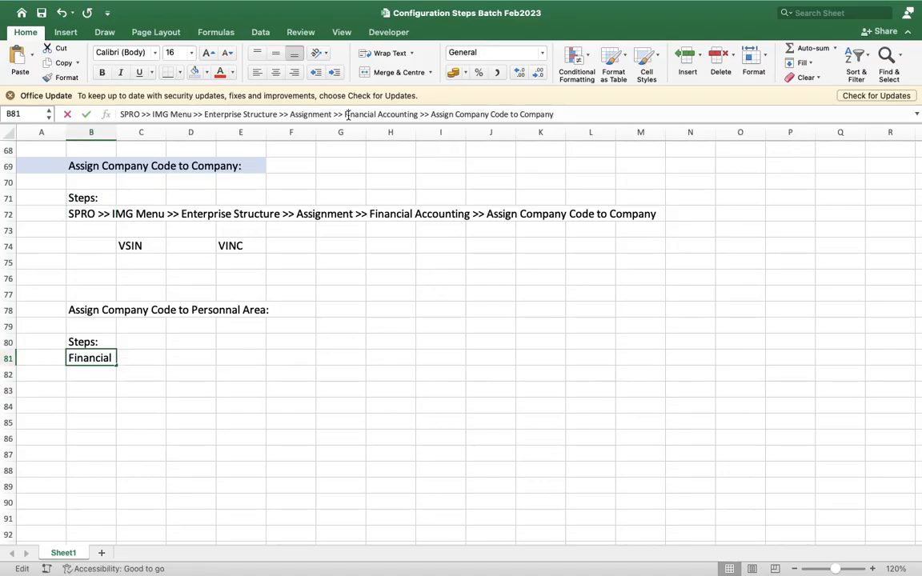
key("shift+End")
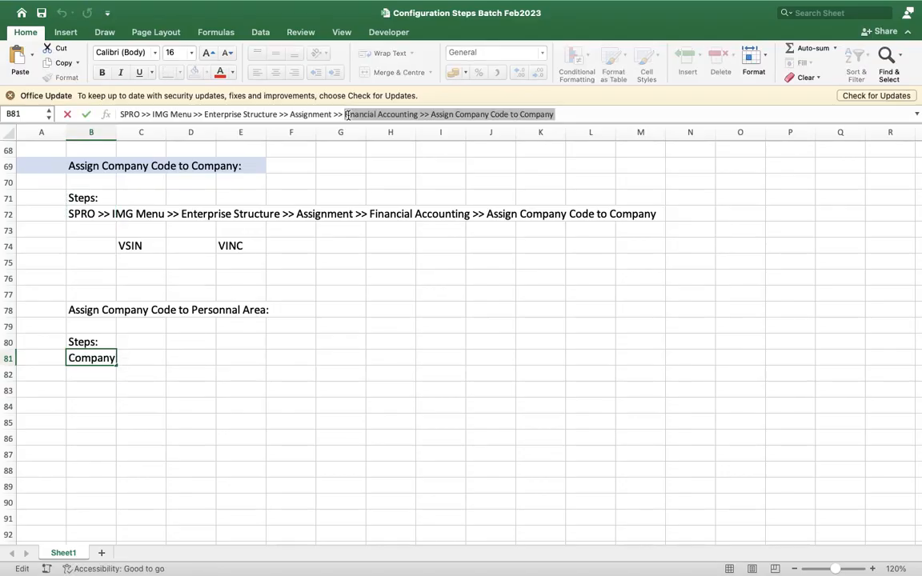
key("BackSpace")
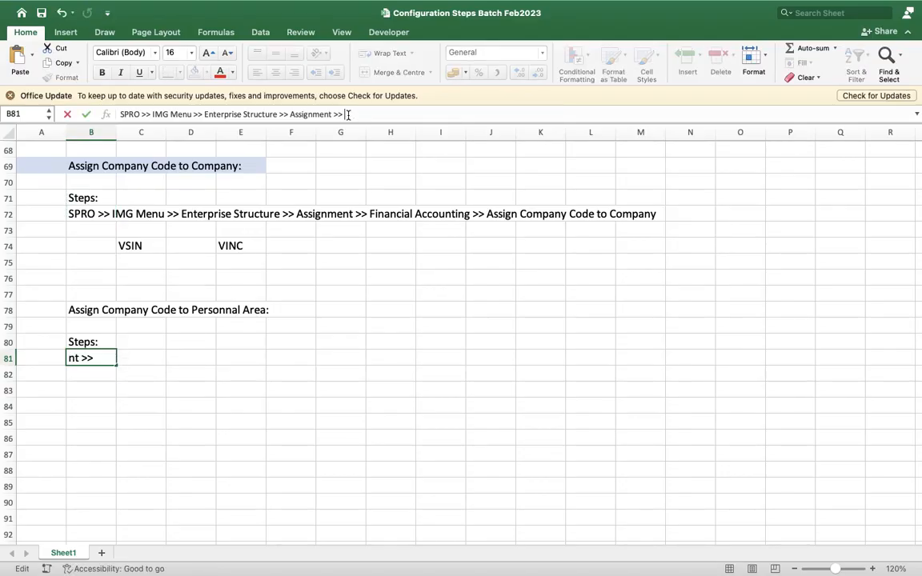
type("Human Re")
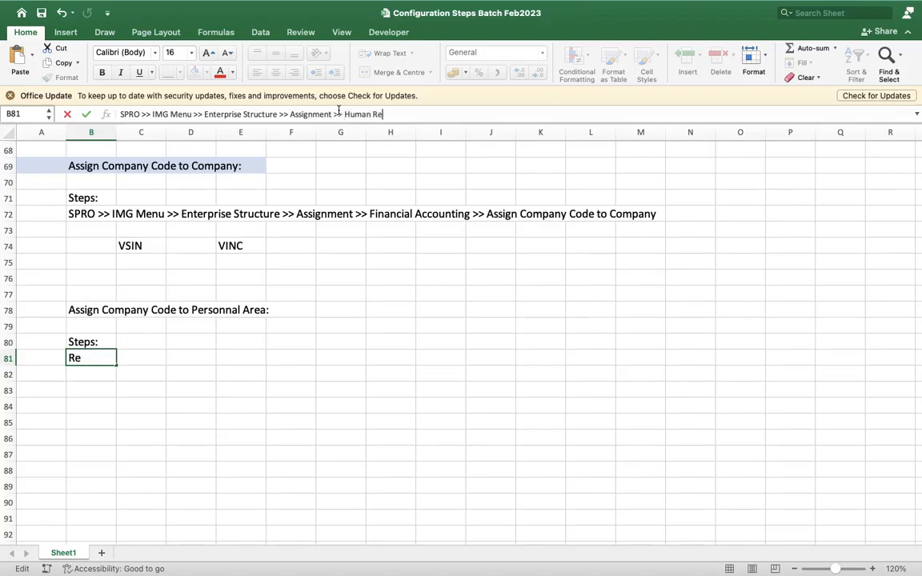
type("source Assignment ")
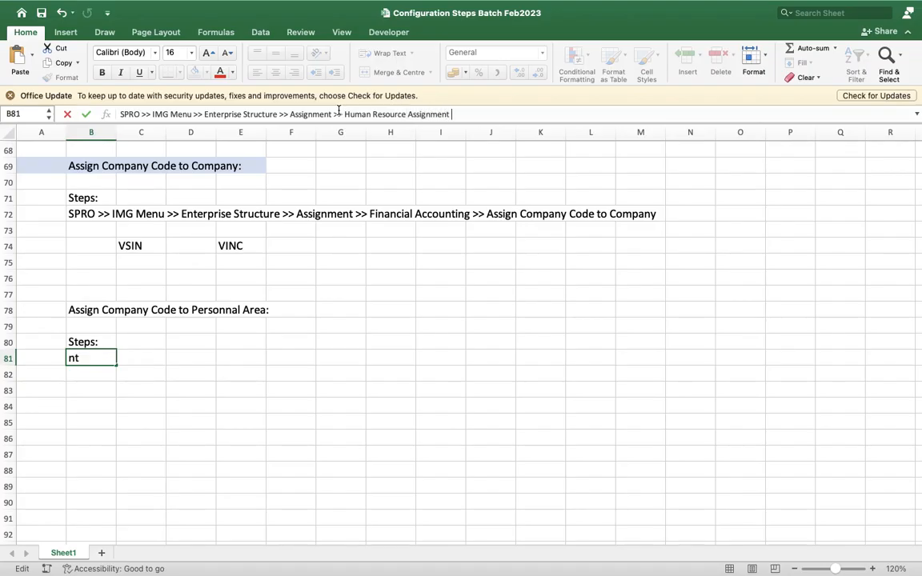
type(">> Assignment")
type("of Per")
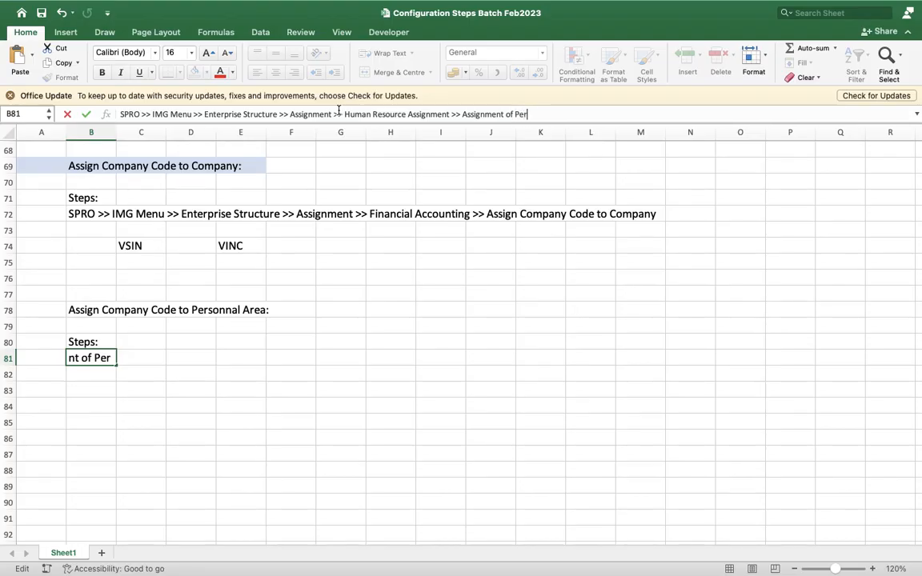
type("sonnal Area ")
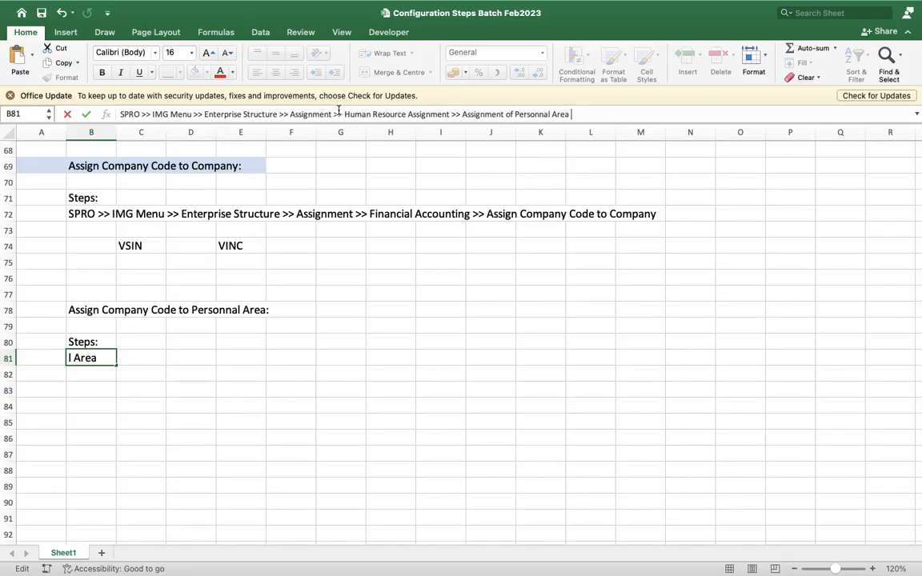
type("to Com")
key("BackSpace")
key("BackSpace")
key("BackSpace")
type("Company Co")
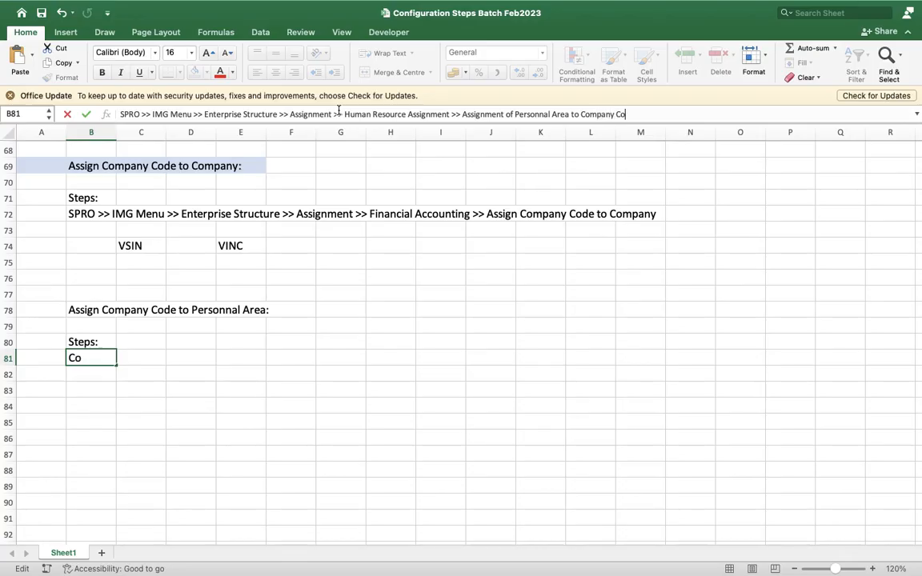
type("de")
key("Return")
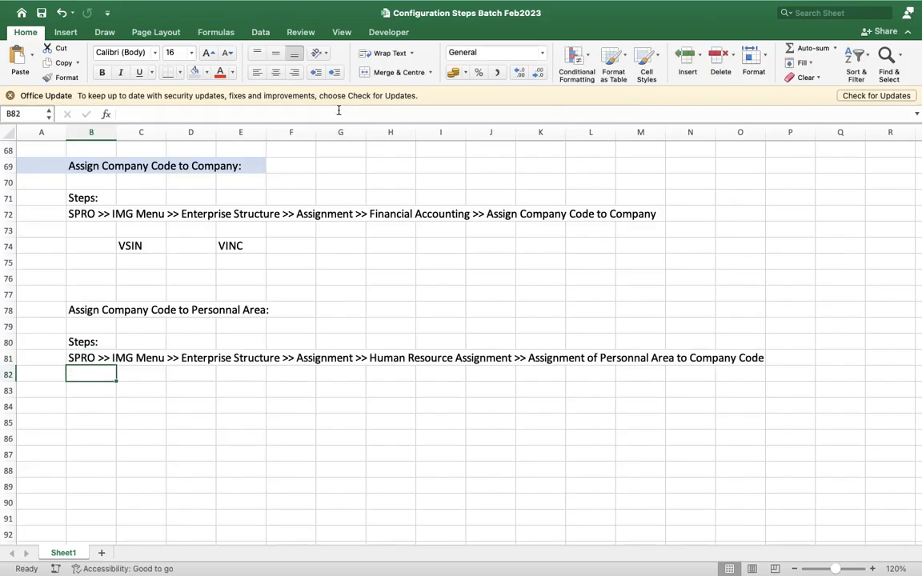
key("Return")
Step: Shade the "Assign Company Code to Personnal Area:" heading in A78:F78 with the light blue fill used for the other section headings
scroll(382, 448, "up", 1)
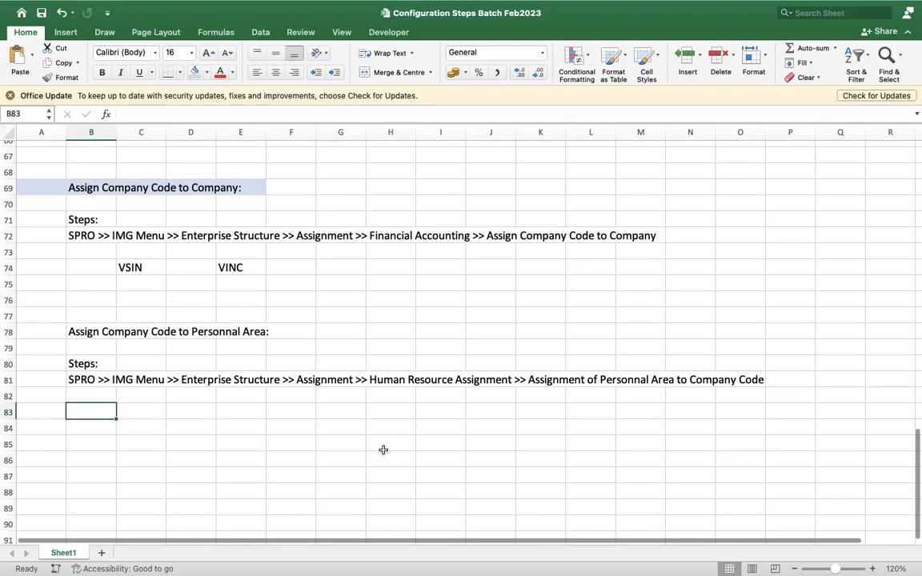
left_click(38, 331)
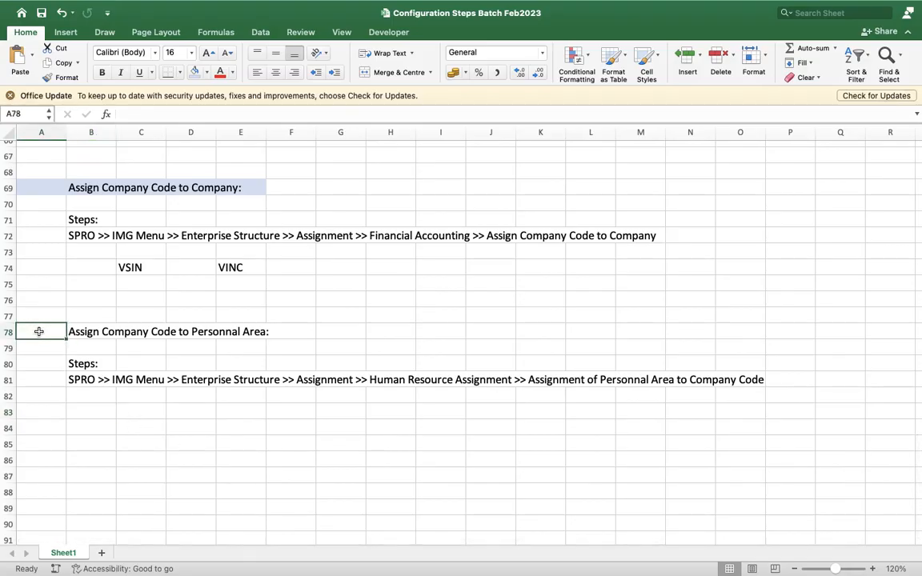
key("shift+Right")
key("shift+Right")
key("shift+Right")
key("shift+Right")
key("shift+Right")
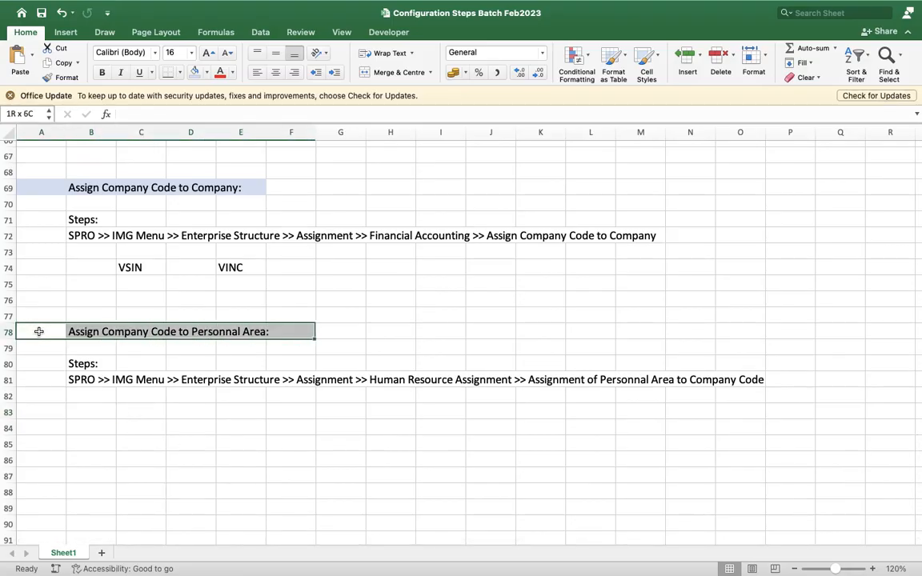
left_click(194, 71)
left_click(180, 489)
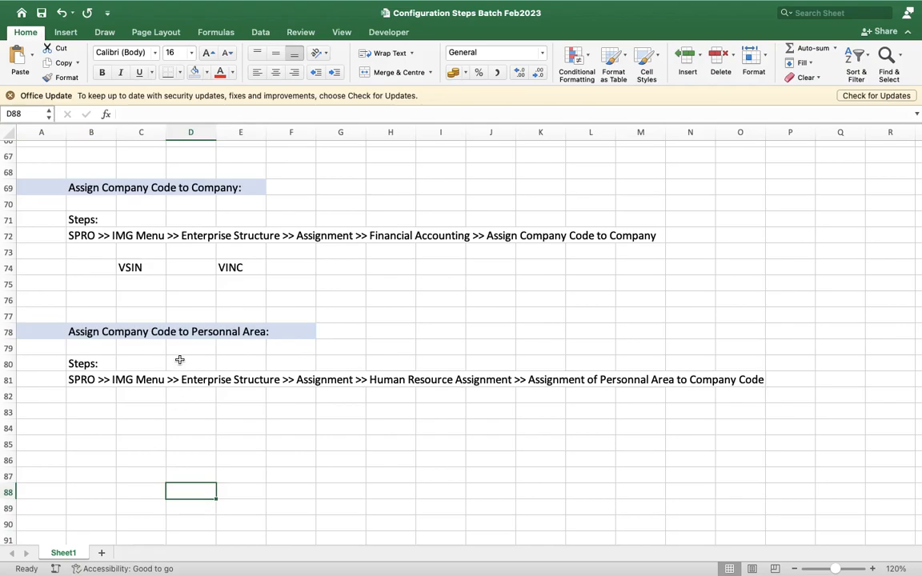
Step: Switch to SAP GUI, save the company code to company assignment and return to the SAP Easy Access screen
key("ctrl+Right")
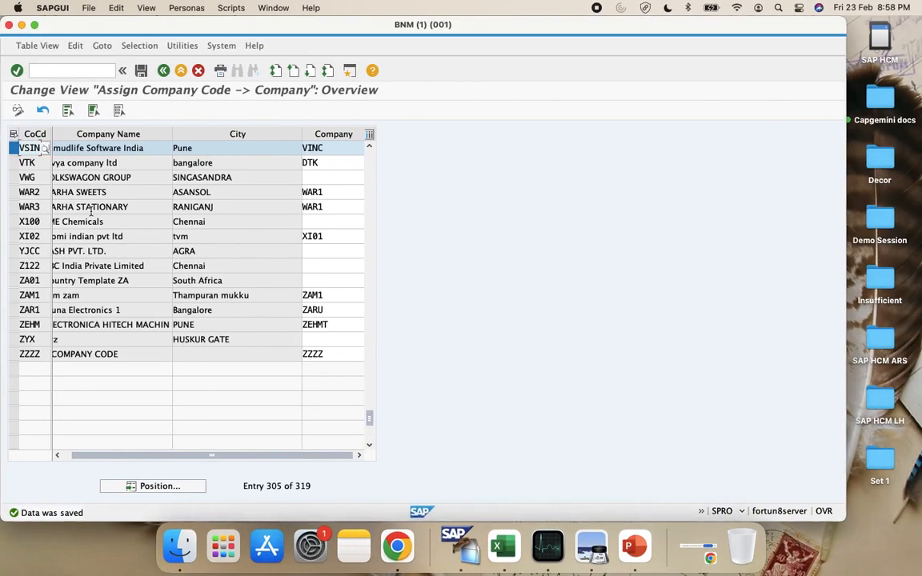
left_click(141, 70)
left_click(76, 70)
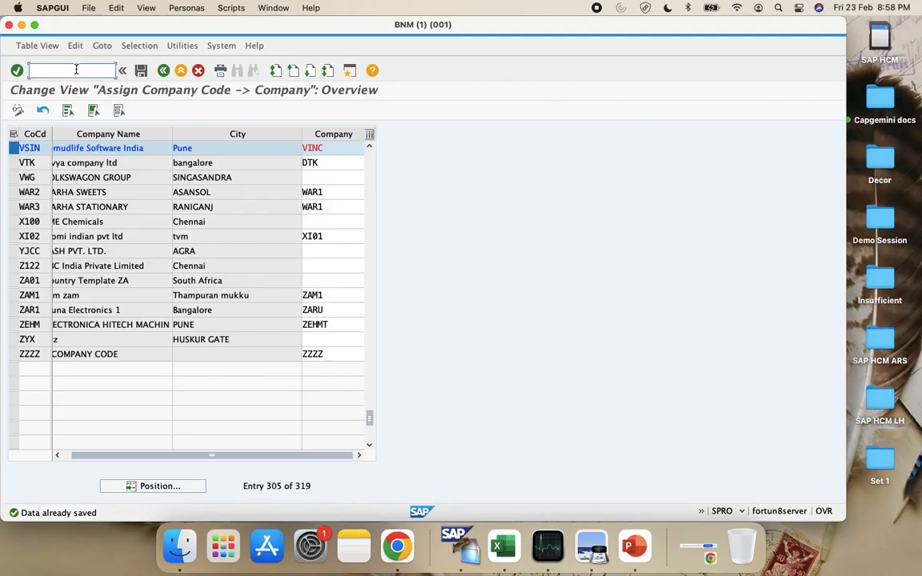
key("Return")
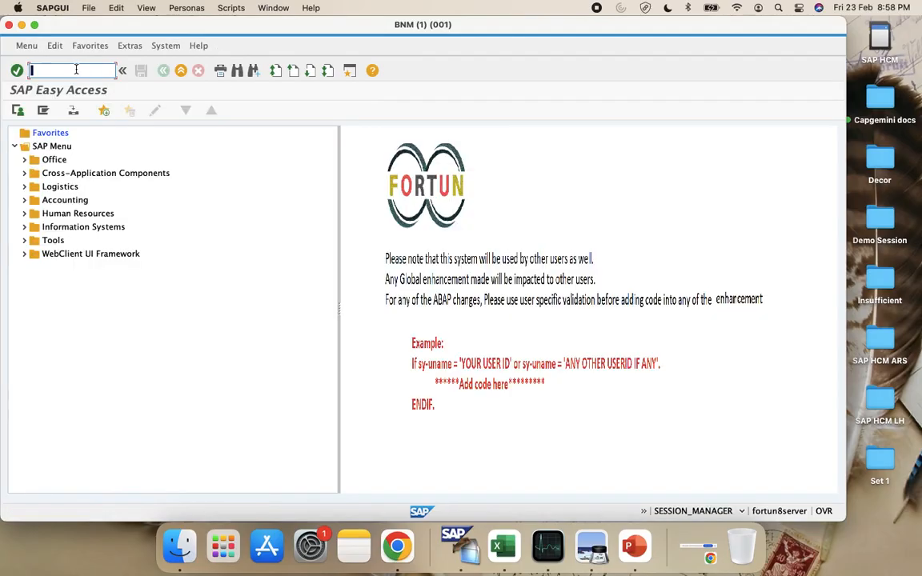
Step: Run SPRO and open Enterprise Structure >> Assignment >> Human Resources Management >> Assignment of Personnel Area to Company Code in the SAP Reference IMG
type("spro")
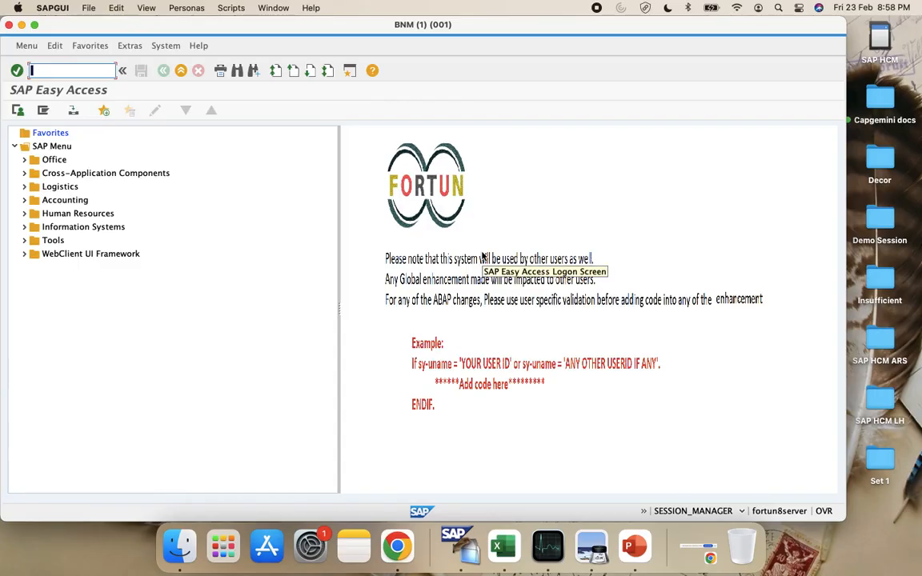
key("Return")
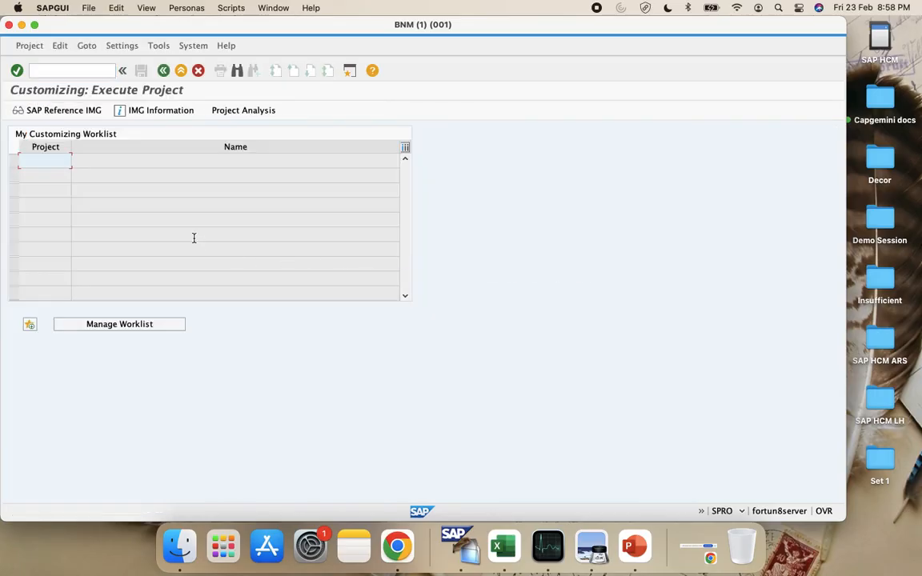
left_click(60, 110)
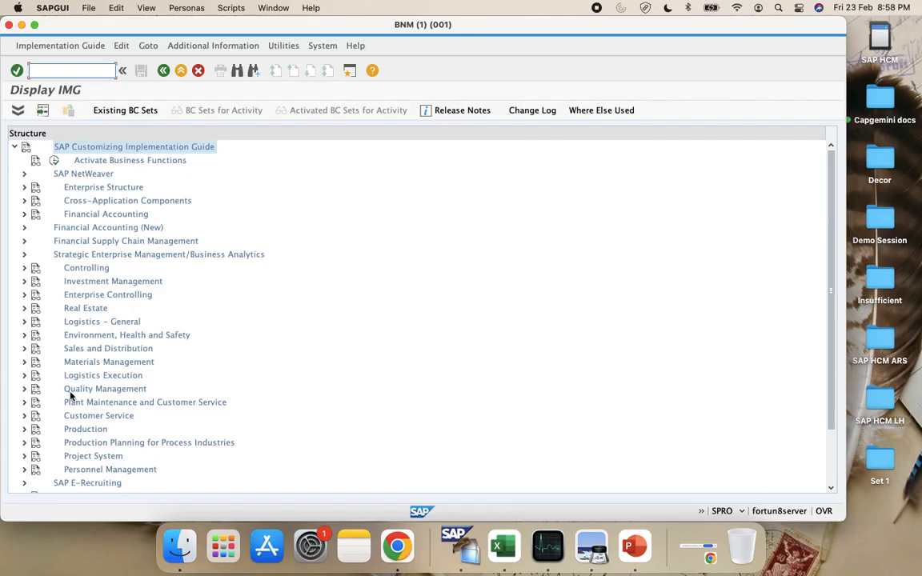
left_click(24, 188)
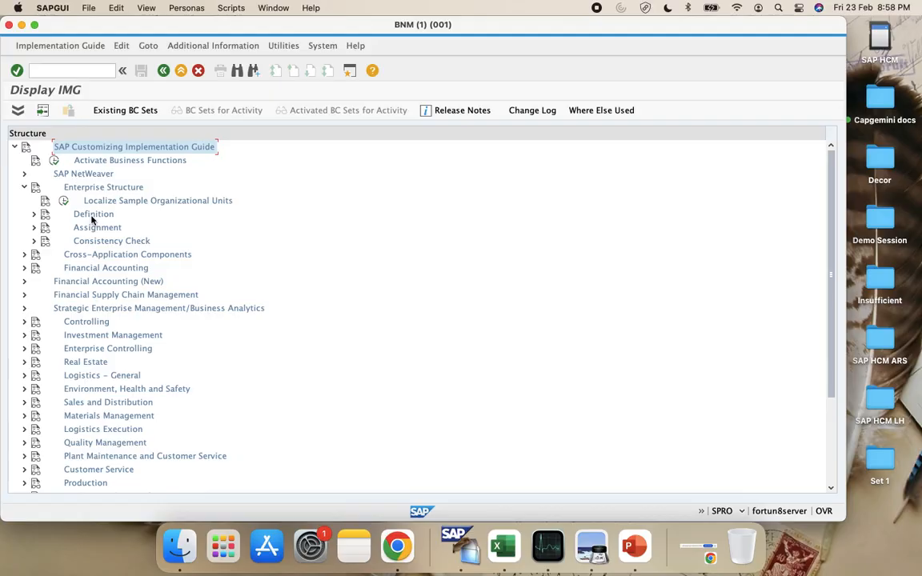
left_click(34, 228)
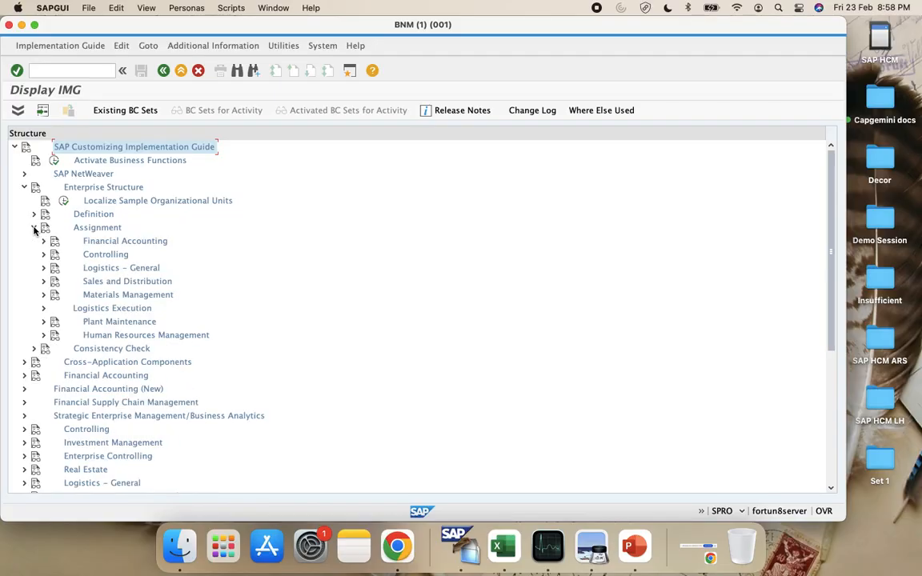
left_click(43, 335)
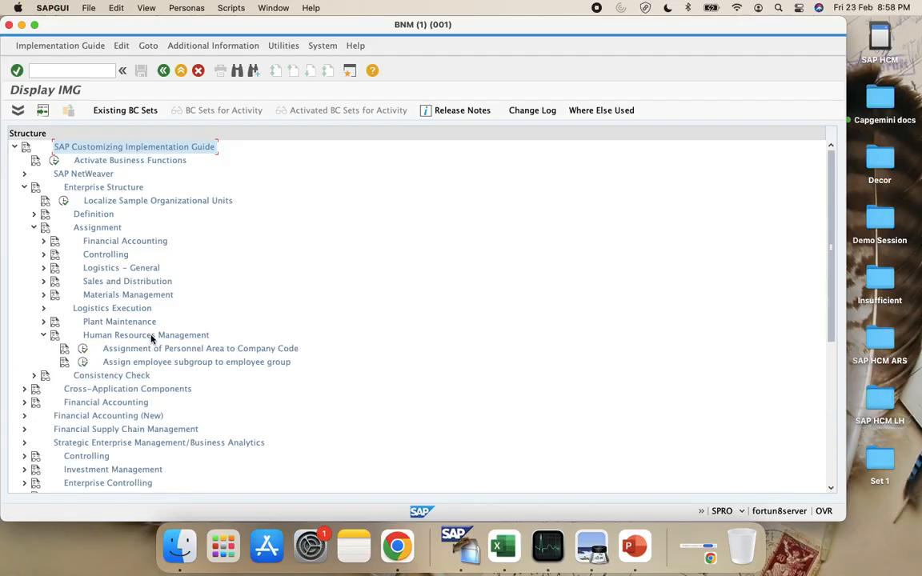
left_click(84, 351)
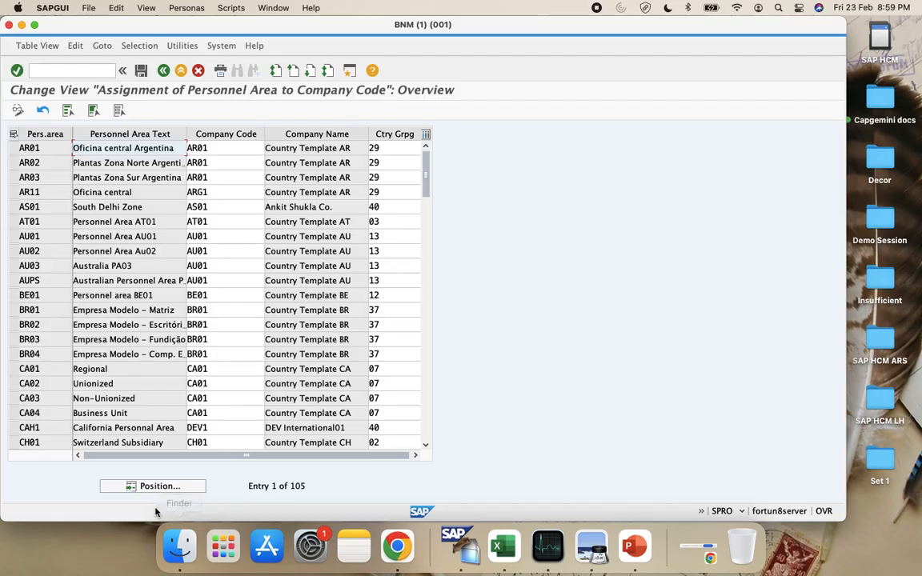
Step: Switch to the Excel sheet and review the Personnal Subarea section and the assignment sections below it
key("ctrl+Left")
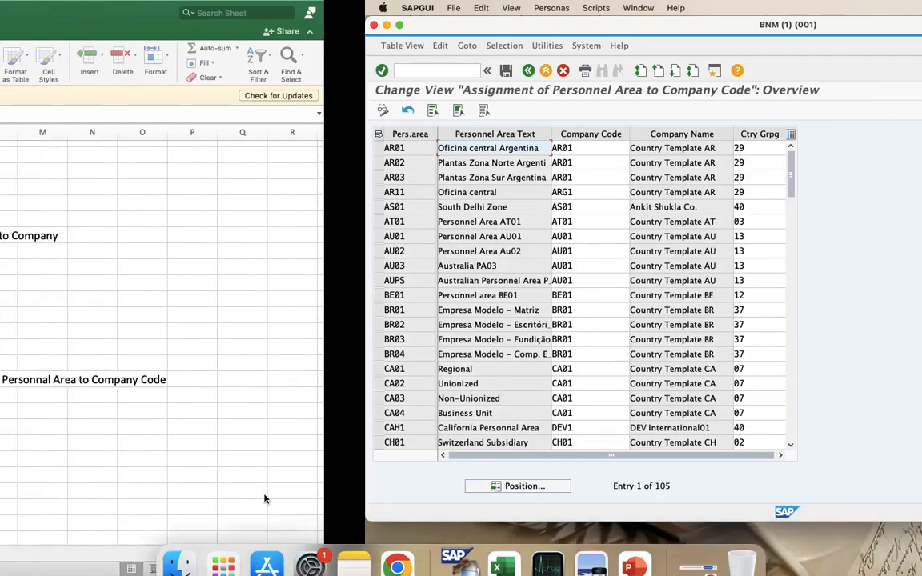
scroll(264, 497, "up", 7)
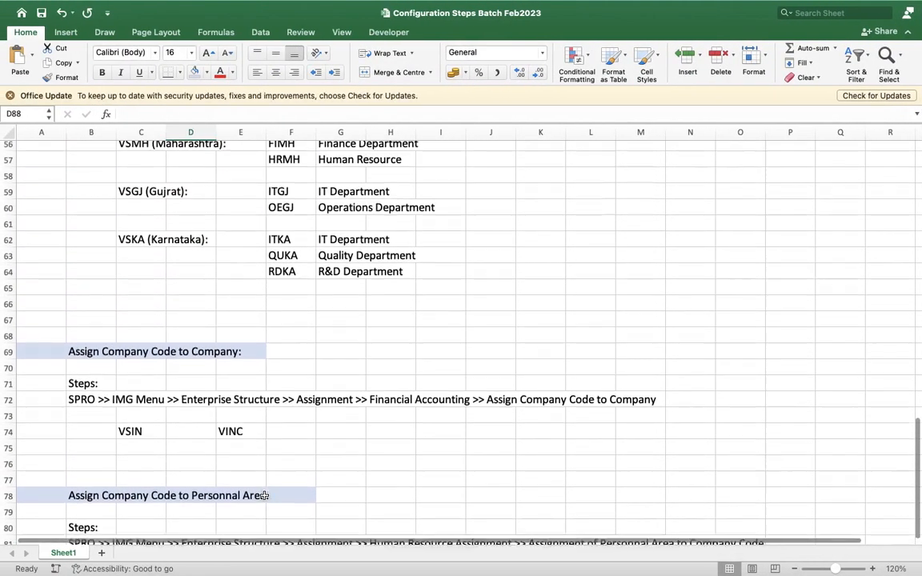
scroll(264, 496, "up", 8)
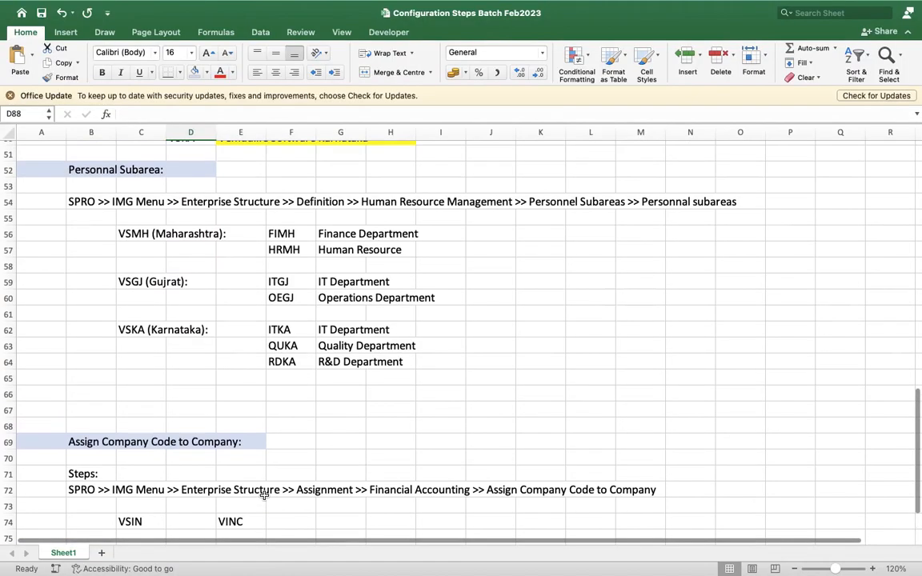
scroll(264, 496, "down", 3)
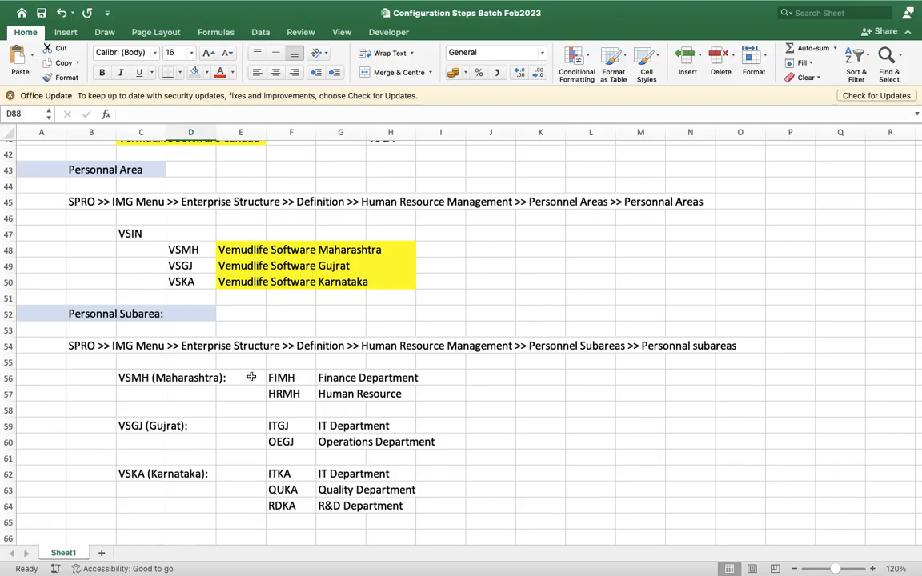
left_click(286, 377)
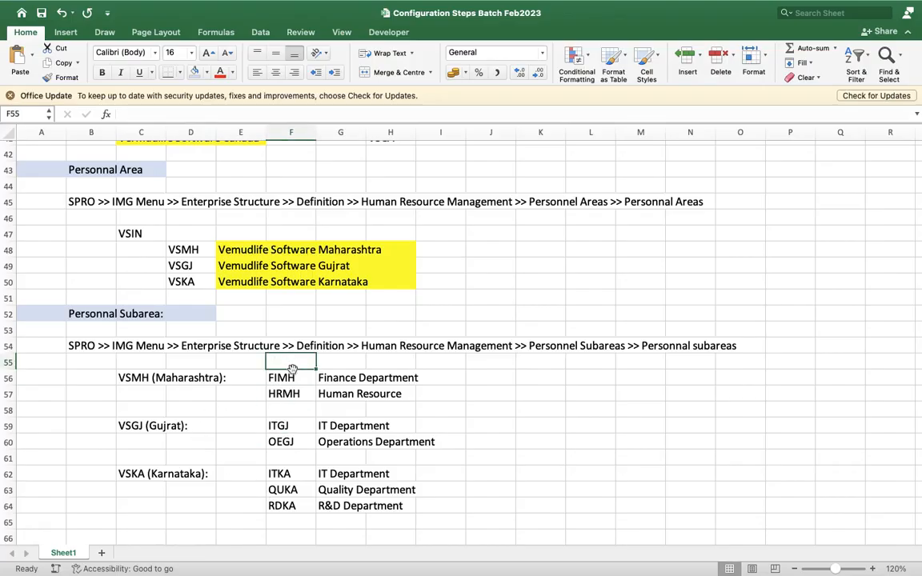
left_click(97, 315)
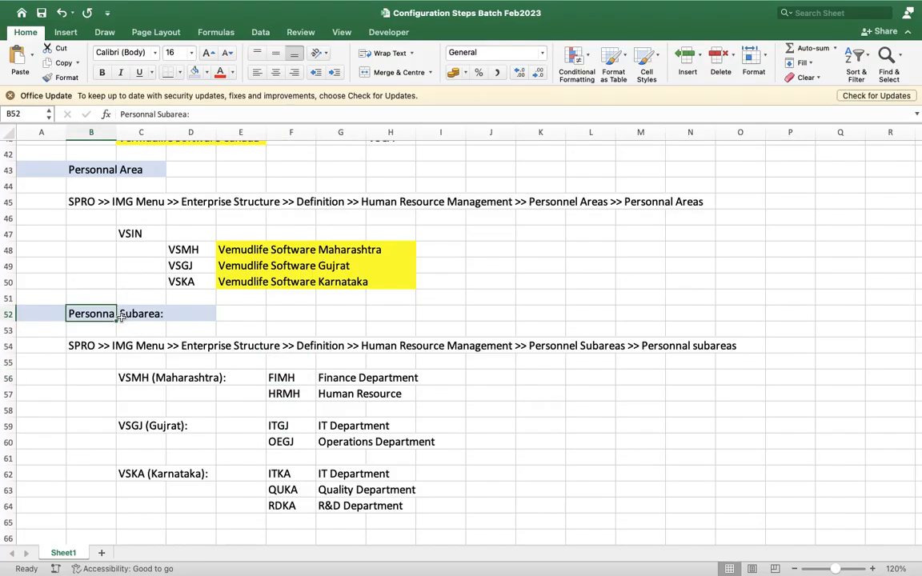
scroll(283, 315, "down", 10)
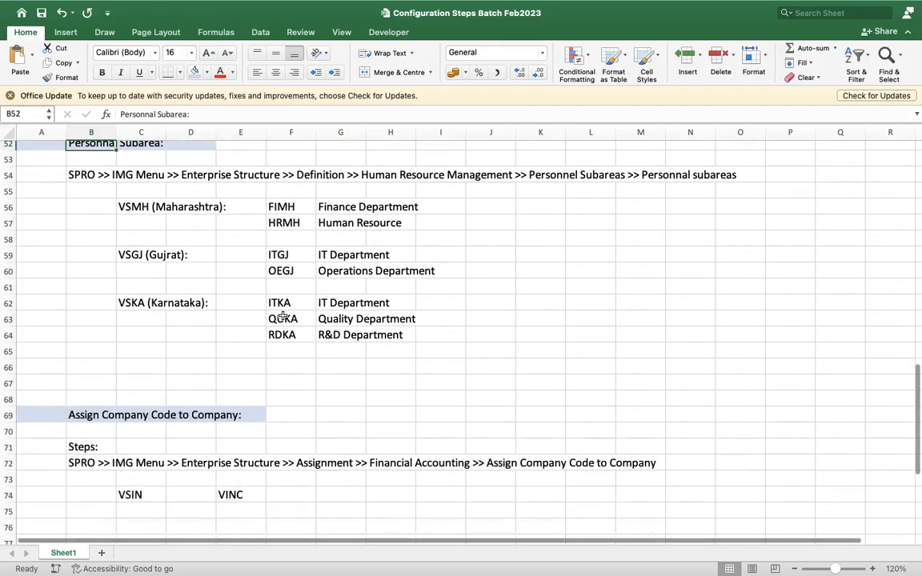
scroll(283, 315, "up", 11)
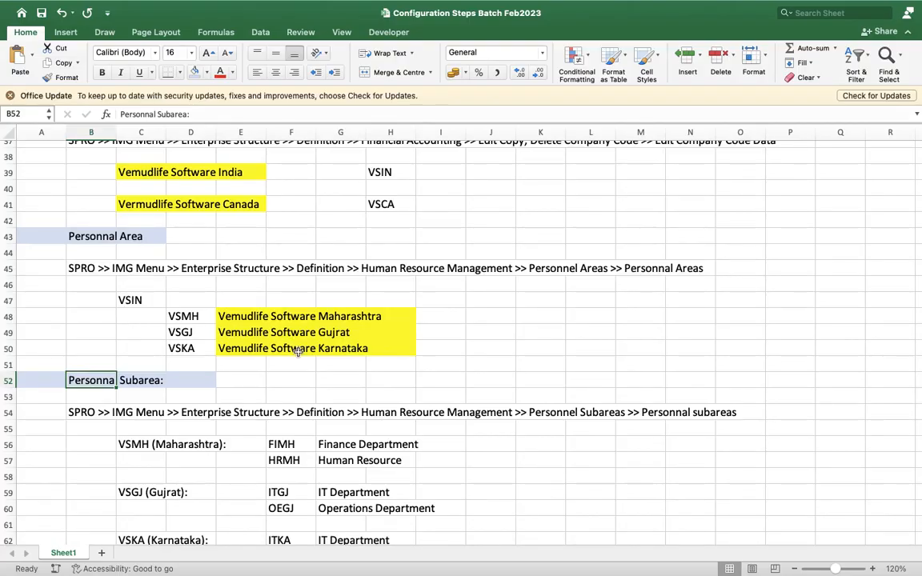
Step: Check in the Personnal Area section which personnel area codes are listed under company code VSIN
left_click(130, 301)
scroll(192, 344, "down", 1)
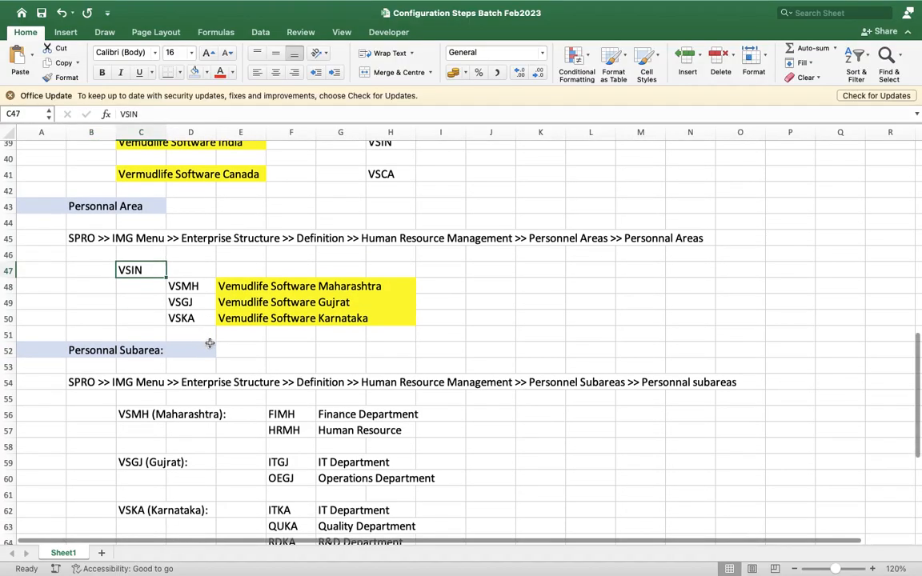
scroll(304, 364, "down", 3)
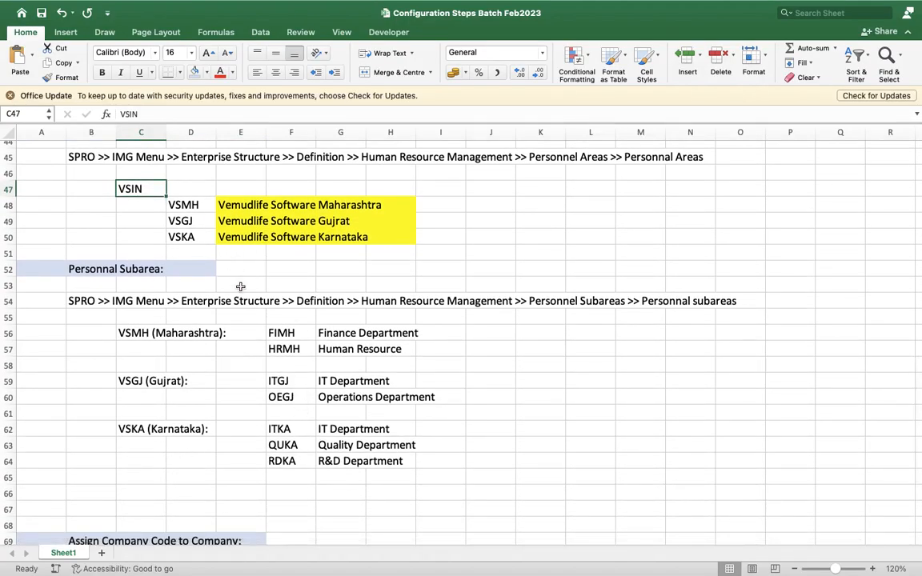
scroll(257, 336, "up", 3)
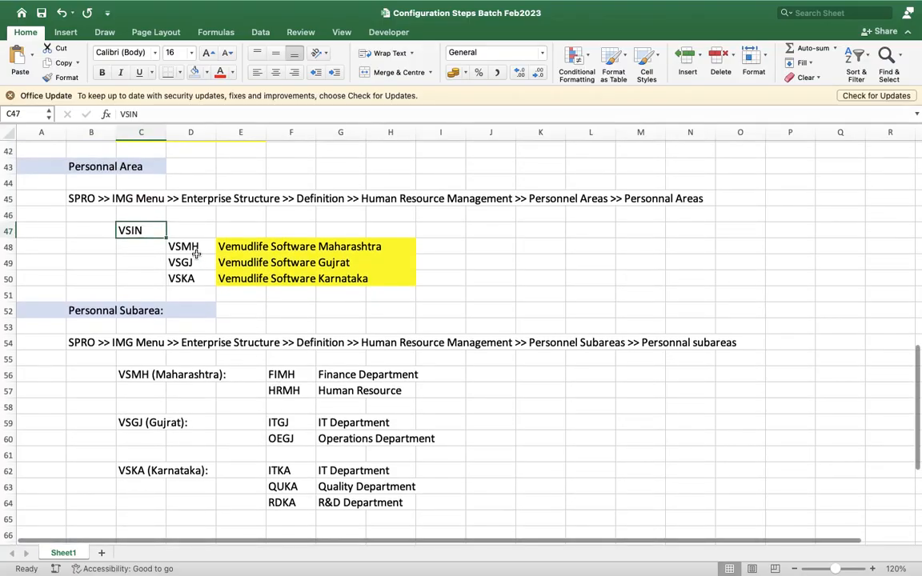
left_click(195, 251)
left_click(201, 264)
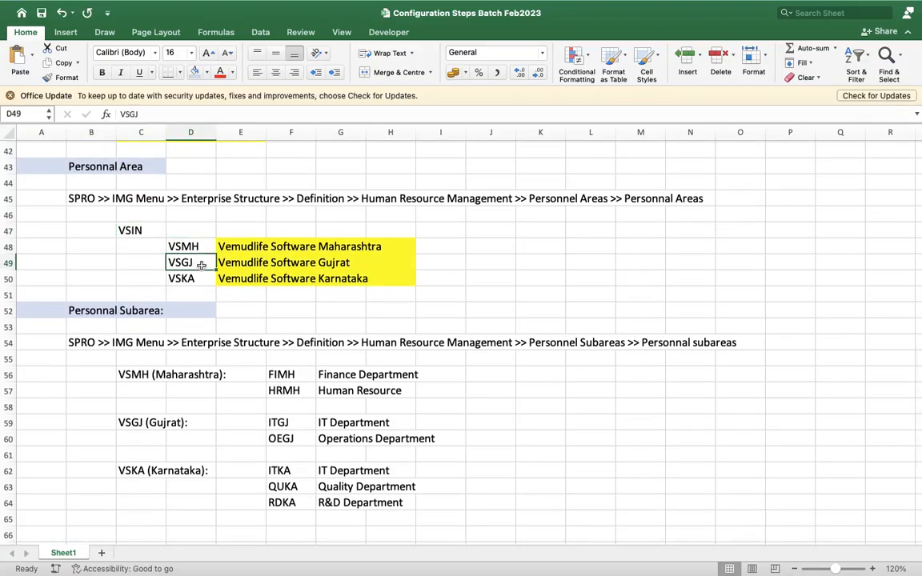
scroll(200, 280, "up", 1)
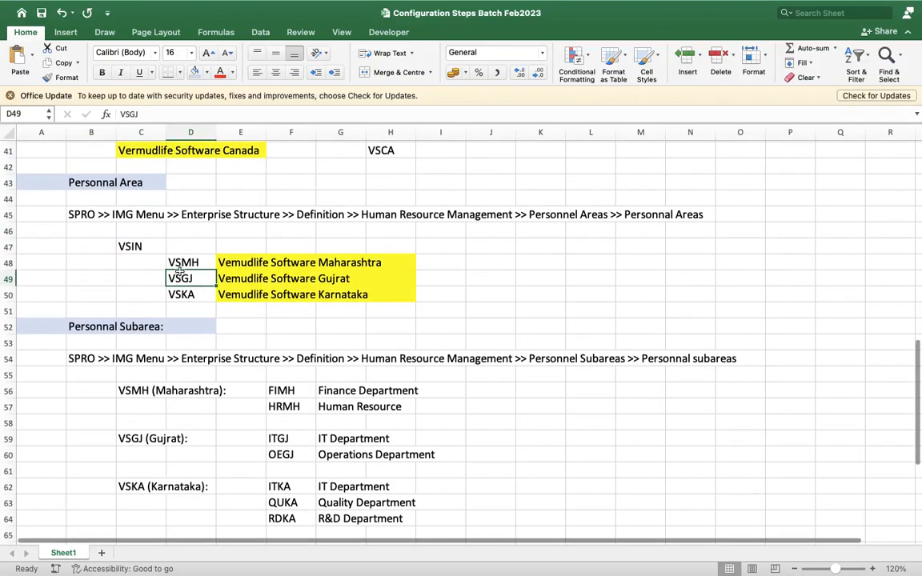
left_click(139, 248)
scroll(139, 248, "up", 1)
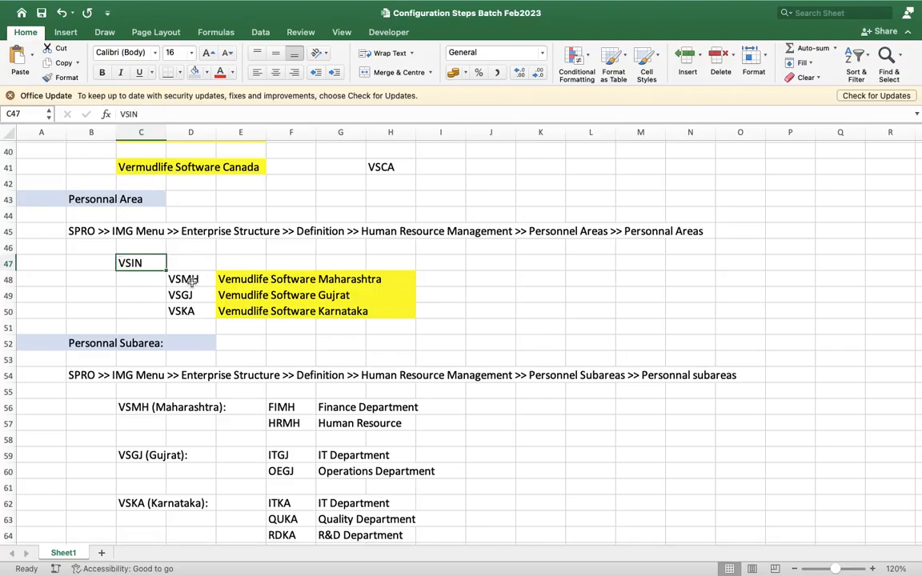
scroll(160, 275, "down", 4)
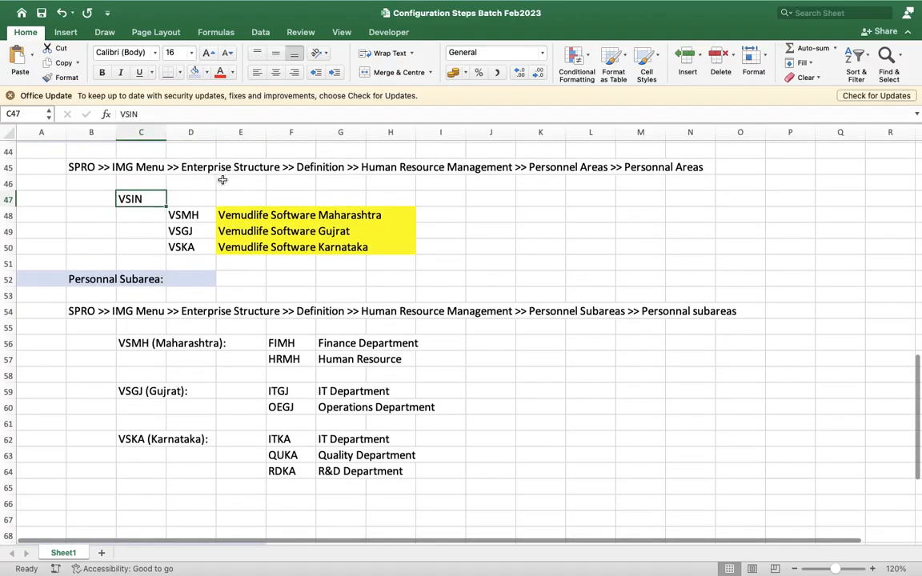
scroll(251, 258, "down", 10)
scroll(252, 259, "down", 4)
Step: Switch back to SAP GUI and position the personnel area assignment table at entry VSMH
key("ctrl+Right")
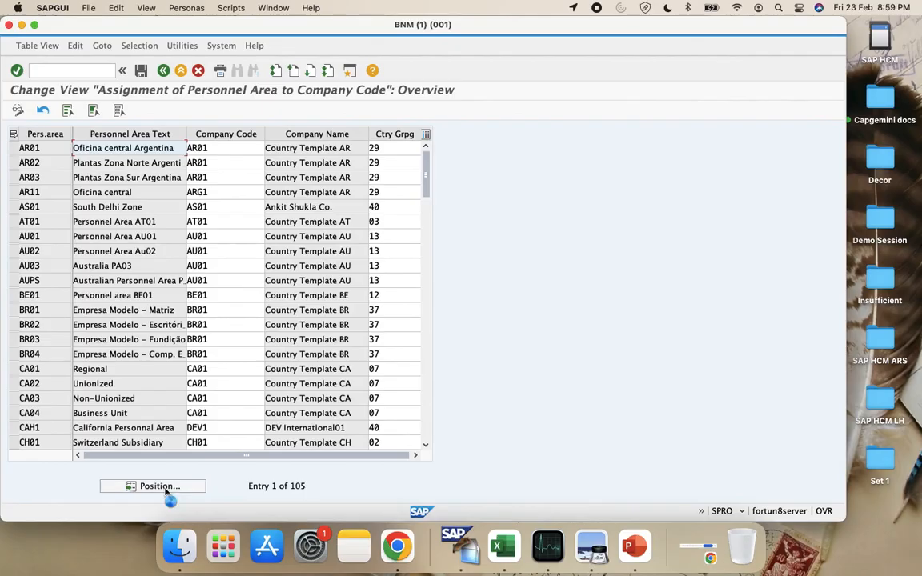
left_click(165, 487)
type("VSNS")
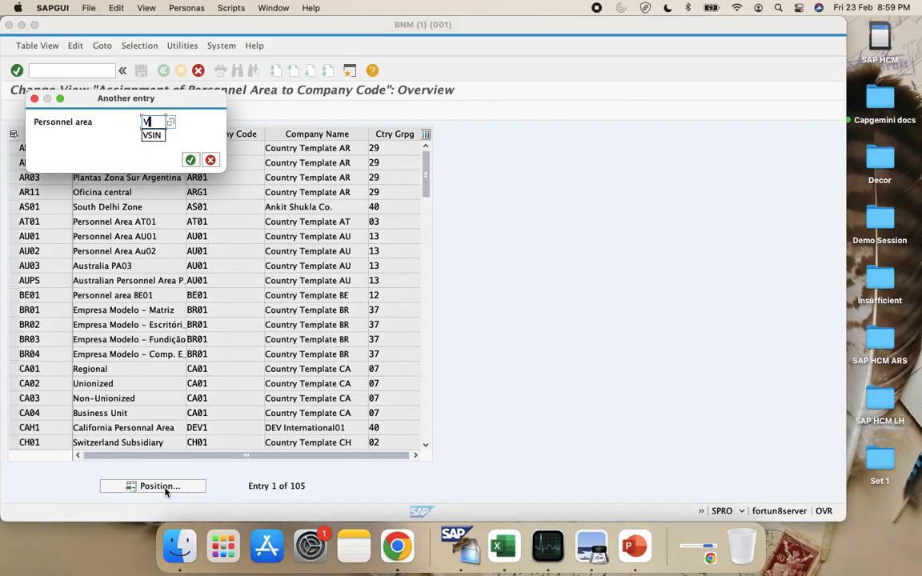
key("Return")
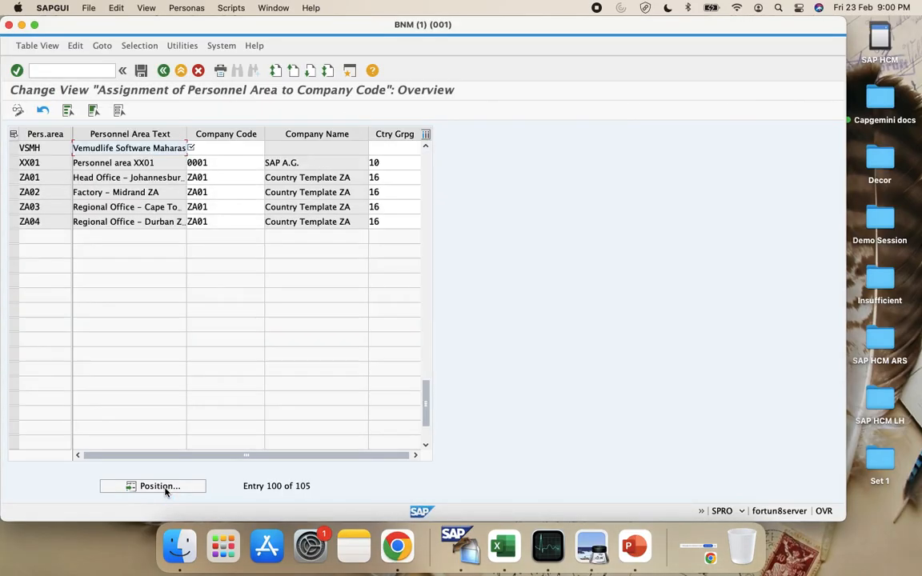
key("Return")
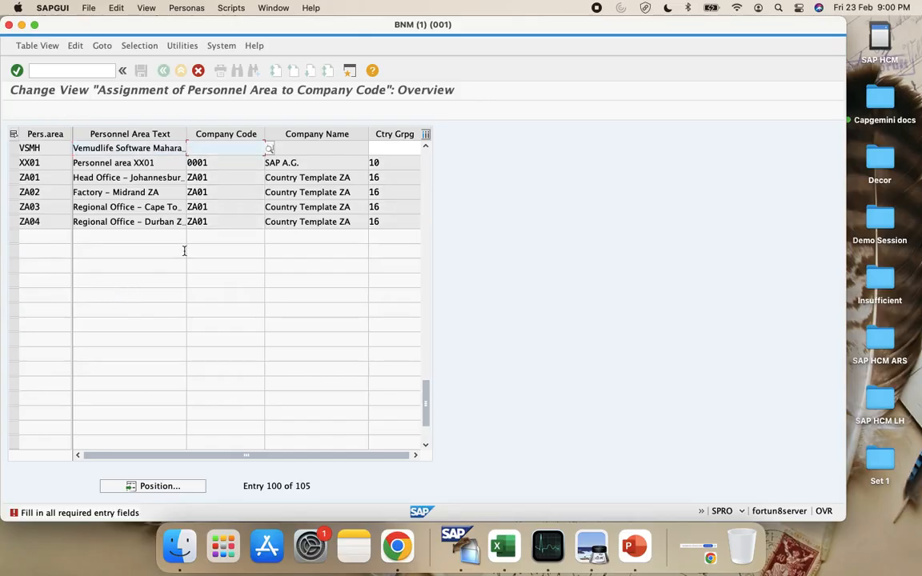
Step: Assign company code VSIN to personnel area VSMH by restricting the company code value list to VSIN and picking that entry
left_click(269, 149)
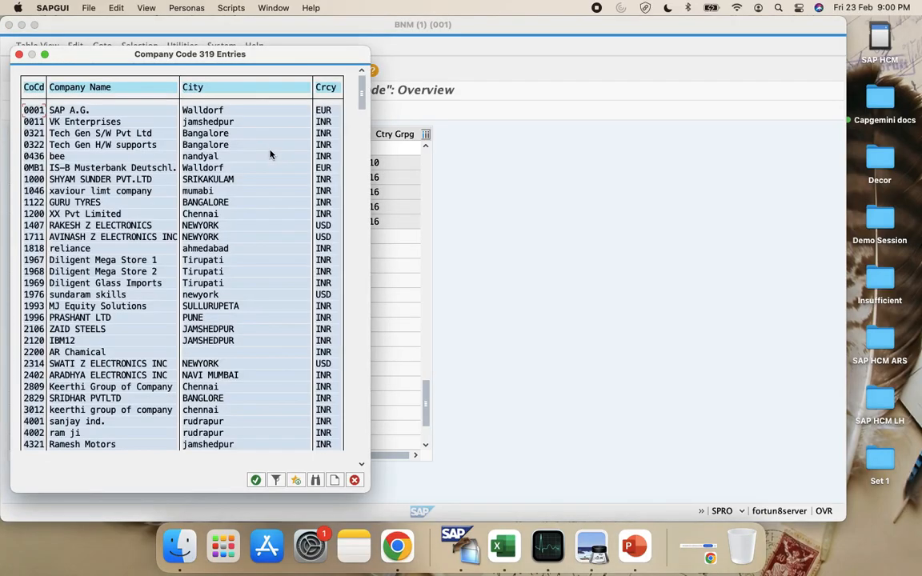
scroll(108, 425, "down", 3)
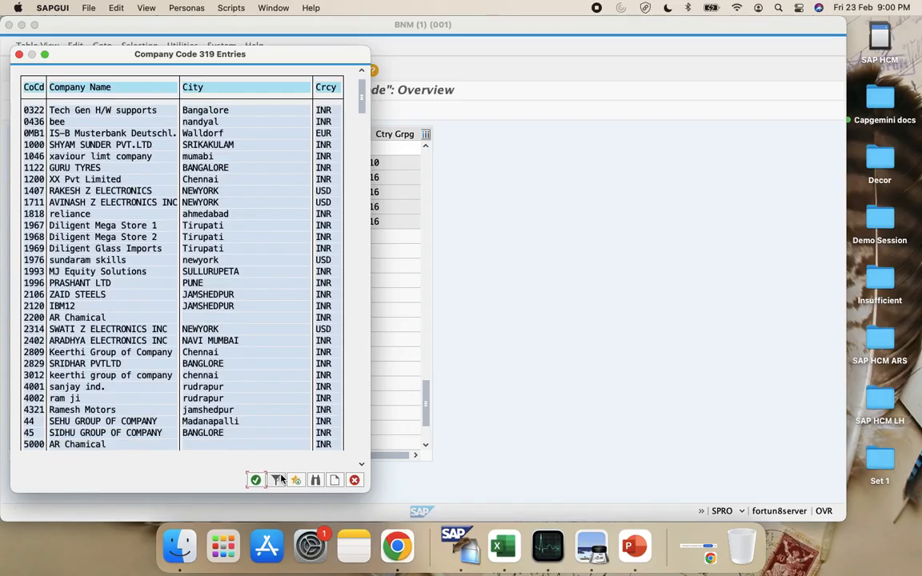
left_click(279, 480)
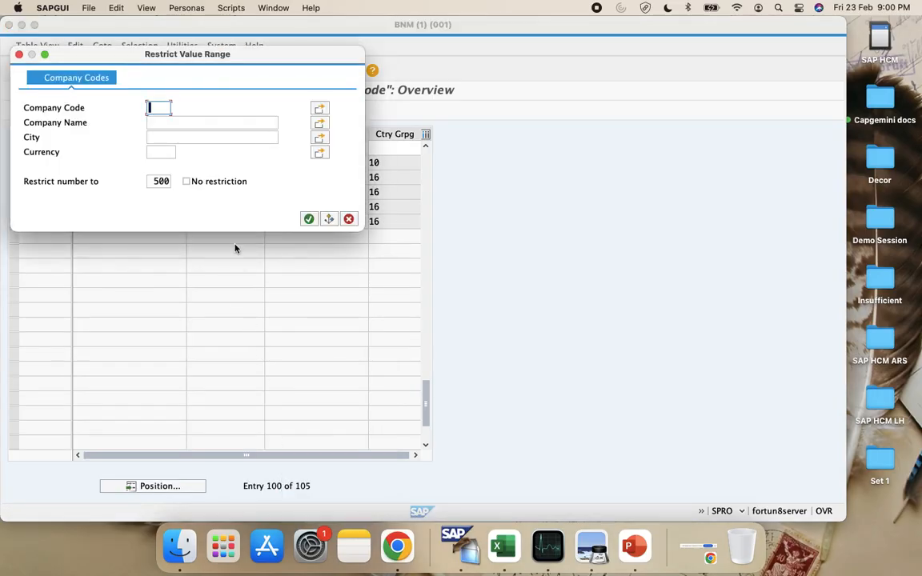
type("VSIN")
key("Return")
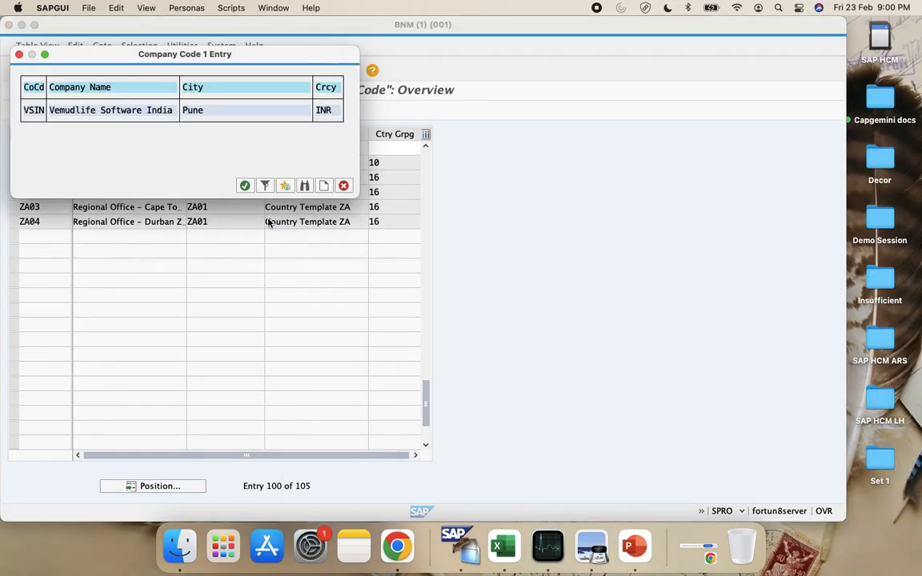
double_click(31, 113)
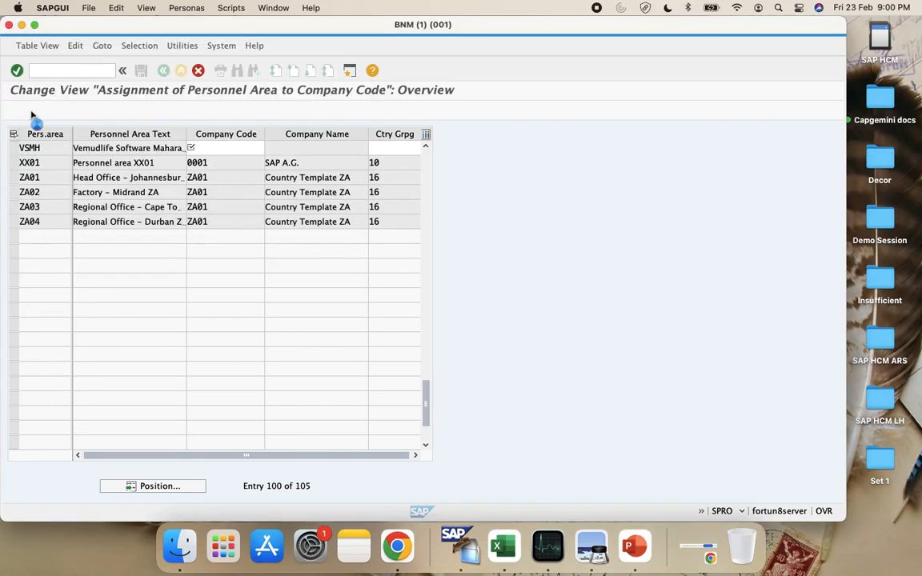
key("Tab")
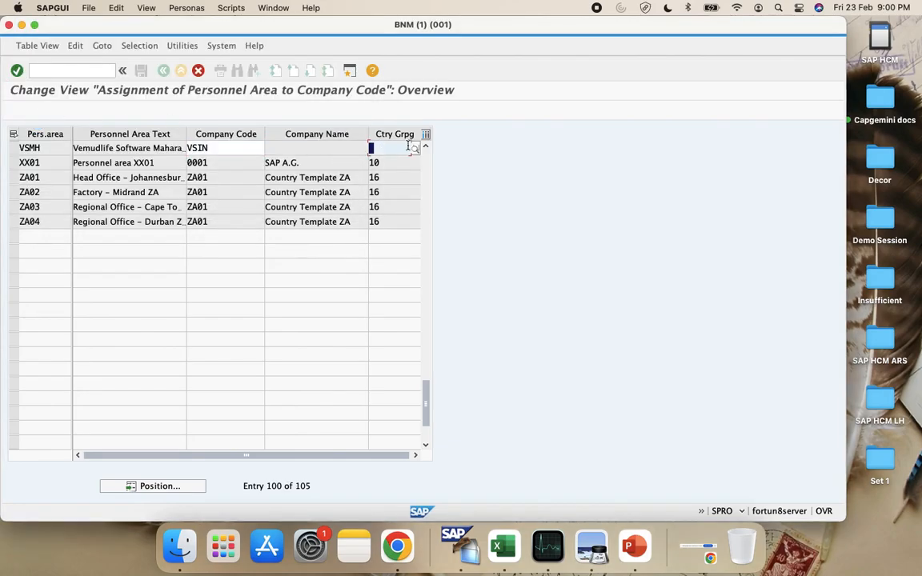
Step: Set the country grouping of personnel area VSMH to 40 (India) from the value list
left_click(414, 149)
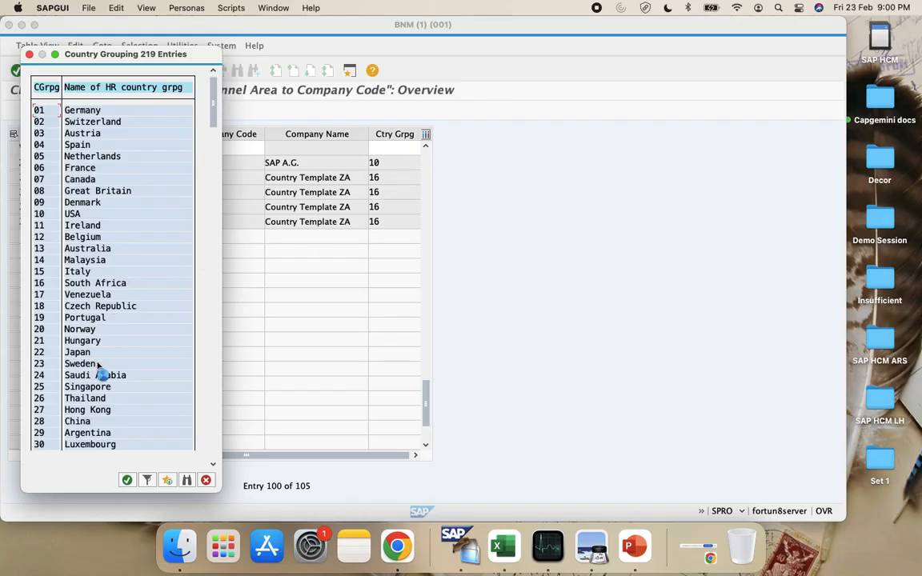
scroll(96, 370, "down", 1)
left_click(212, 448)
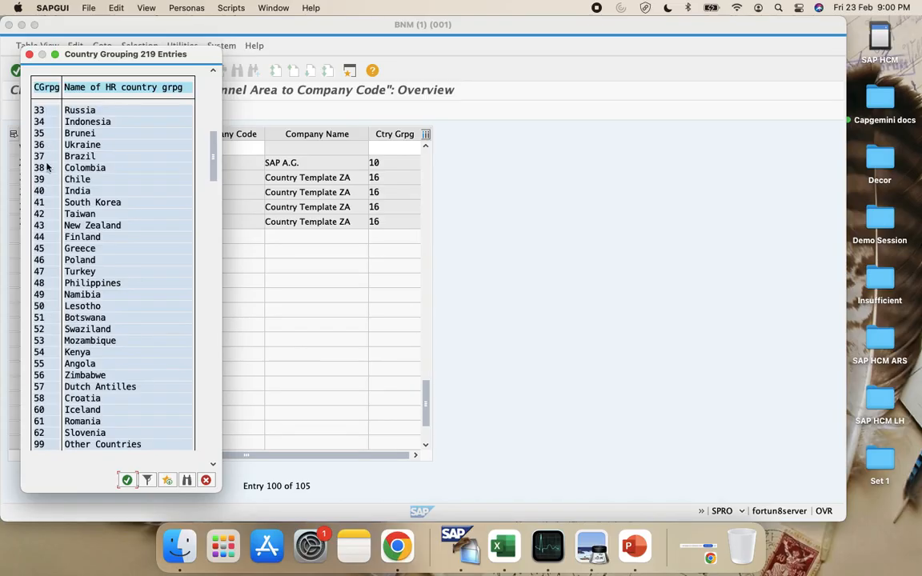
double_click(46, 190)
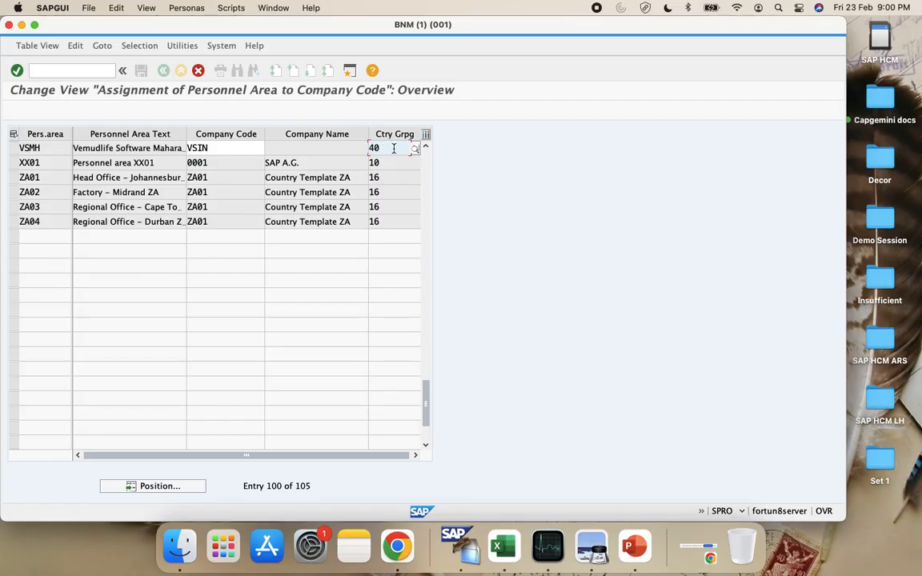
Step: Assign company code VSIN to personnel area VSKA, taking the suggested Vemudlife Software India entry
left_click(425, 146)
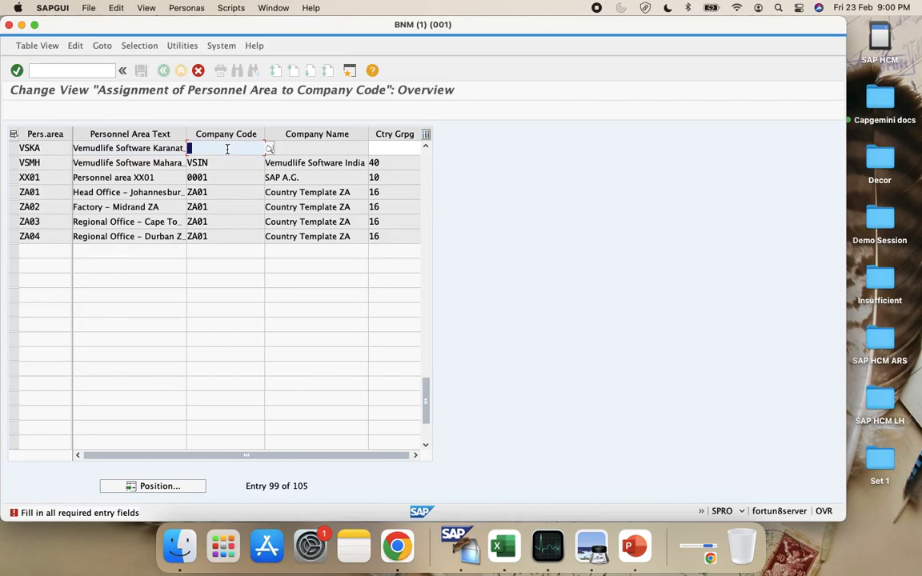
type("VSIN")
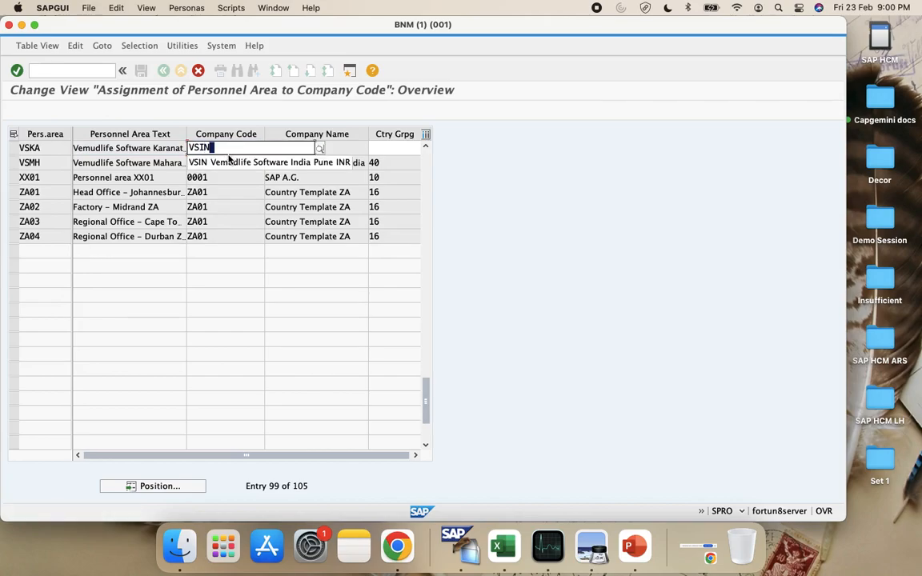
left_click(228, 163)
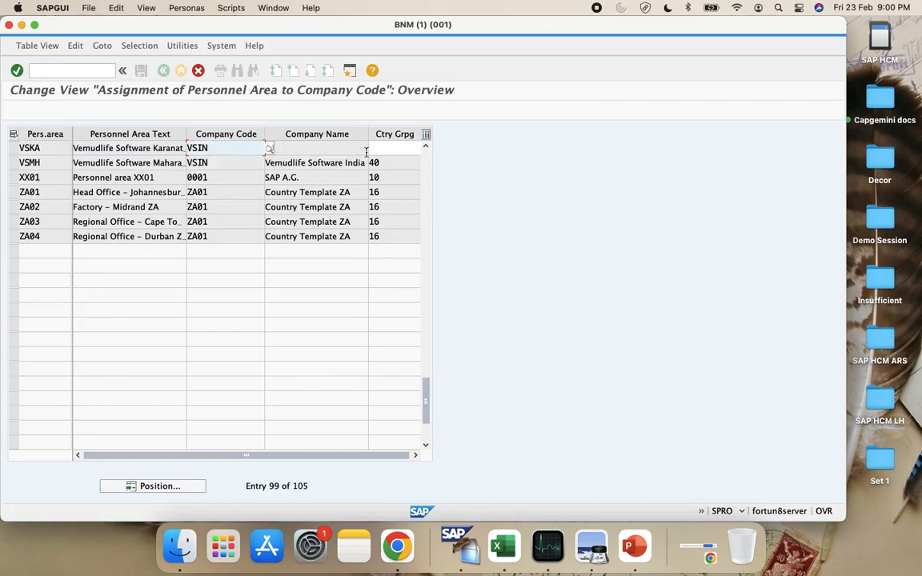
left_click(408, 149)
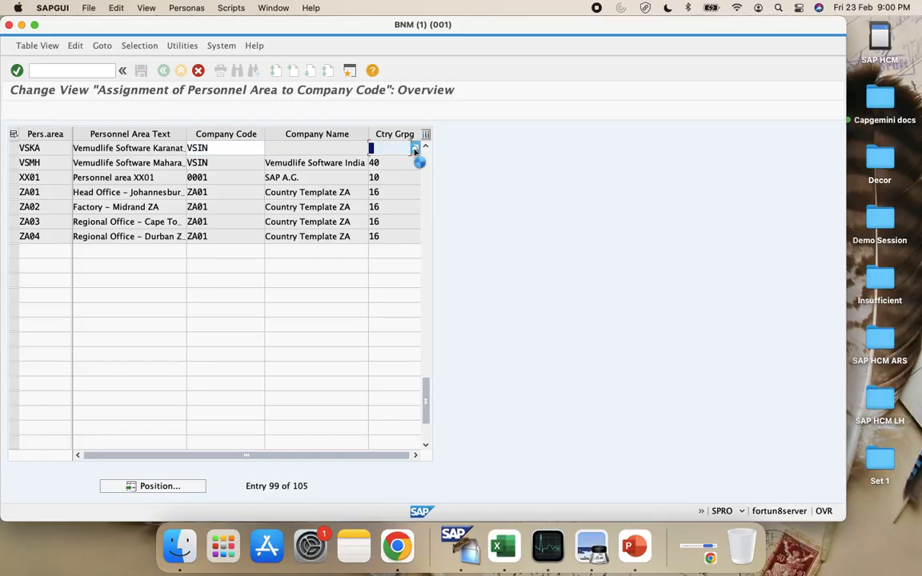
left_click(414, 151)
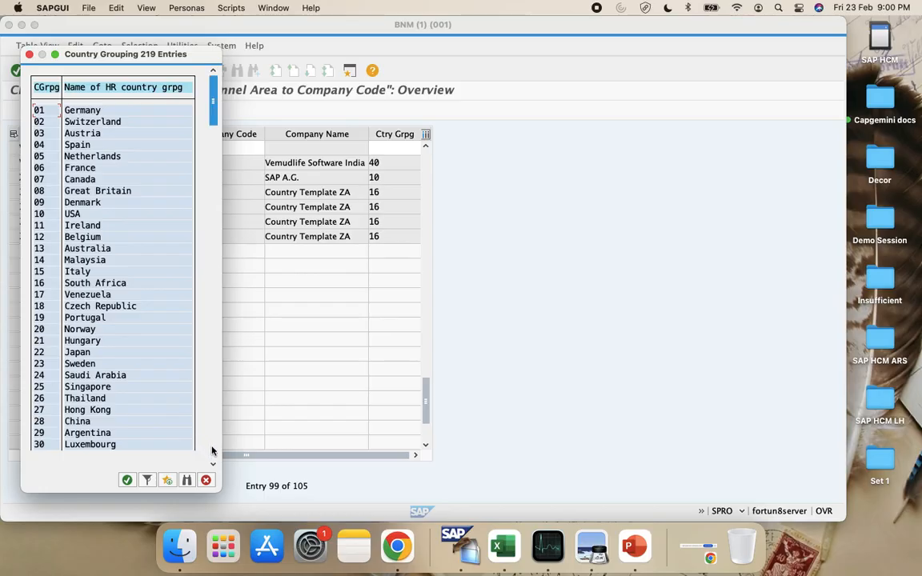
scroll(208, 448, "down", 15)
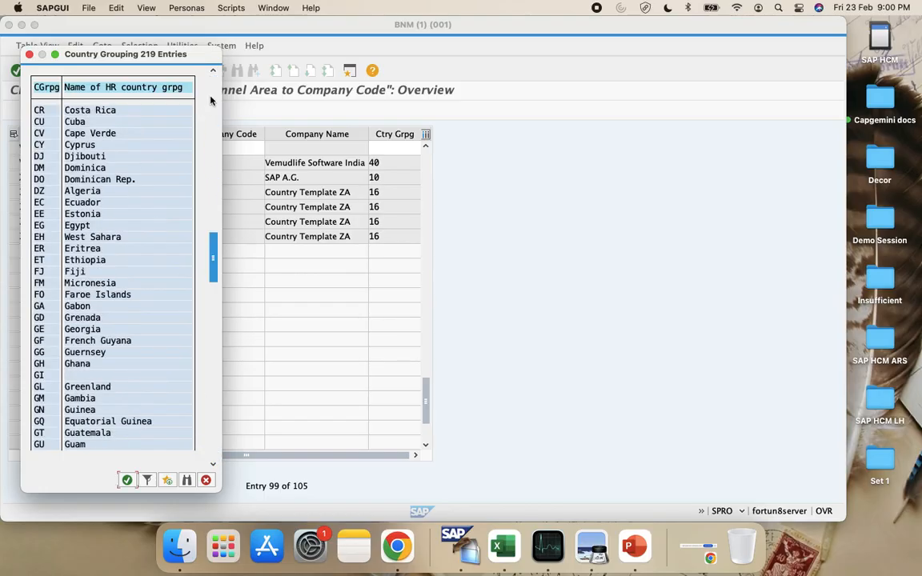
scroll(204, 105, "up", 10)
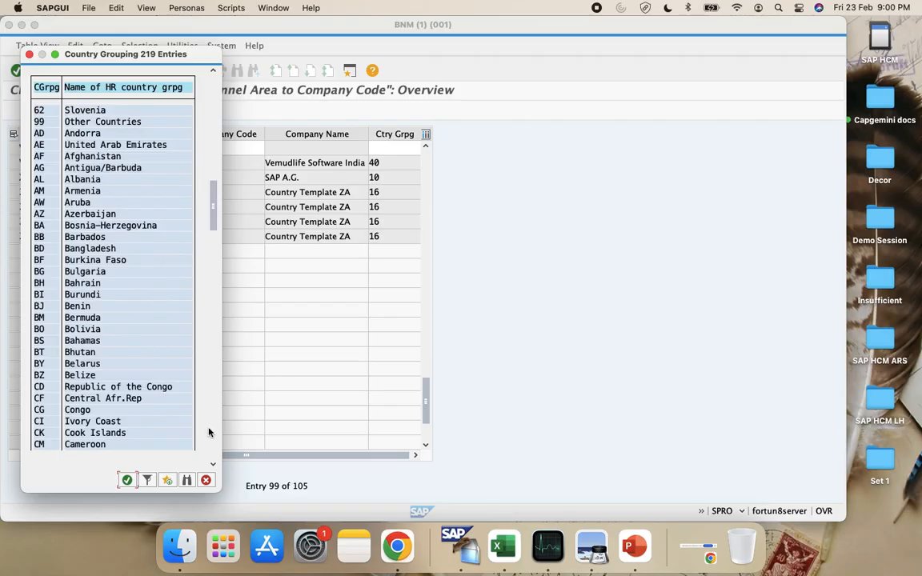
scroll(210, 434, "down", 15)
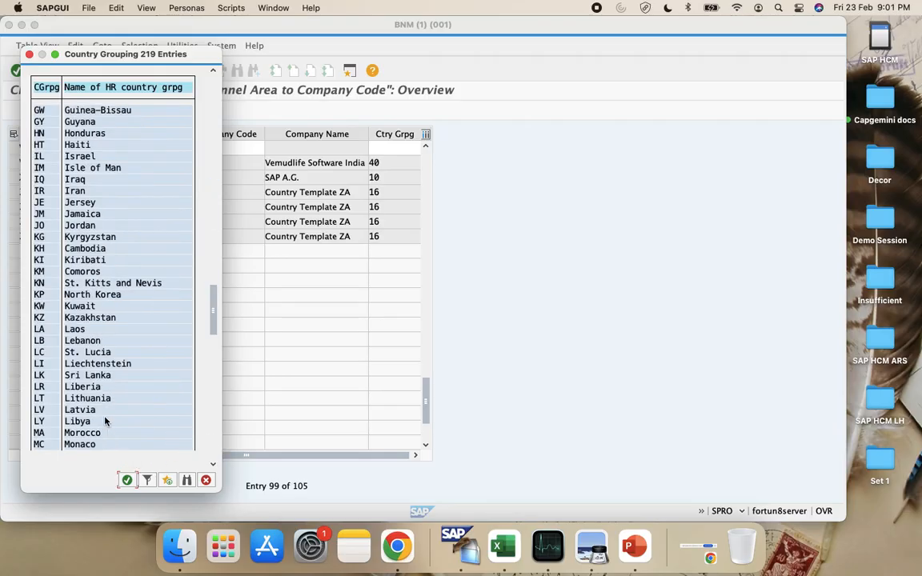
scroll(53, 168, "up", 2)
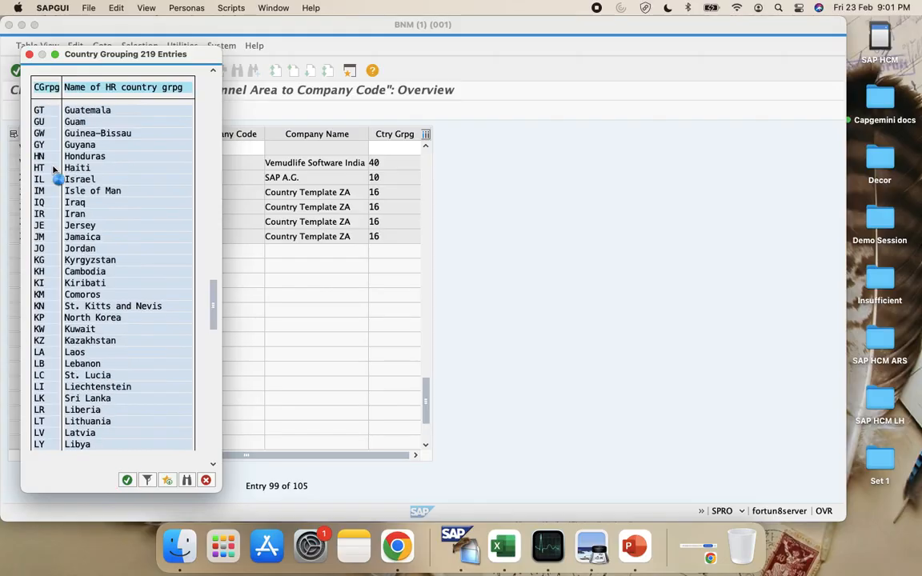
scroll(53, 168, "up", 7)
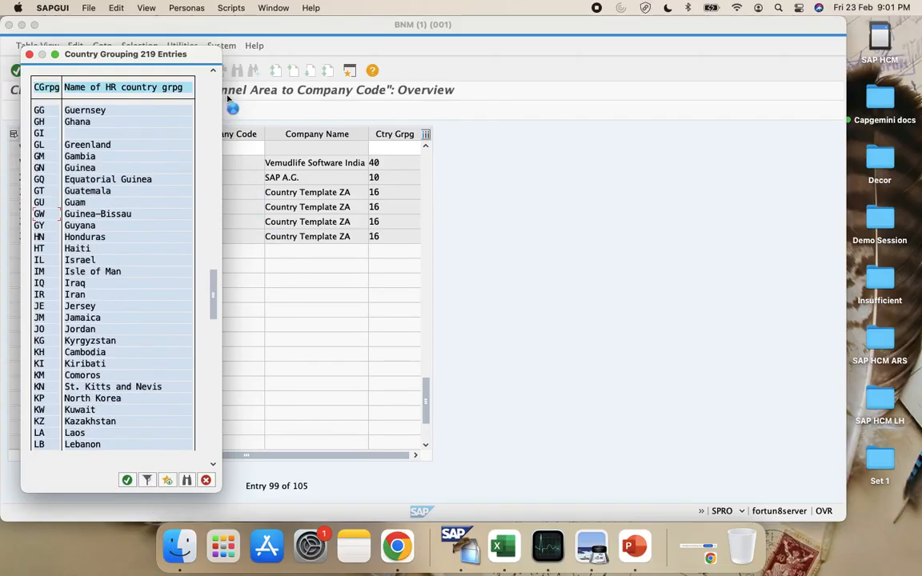
left_click(29, 54)
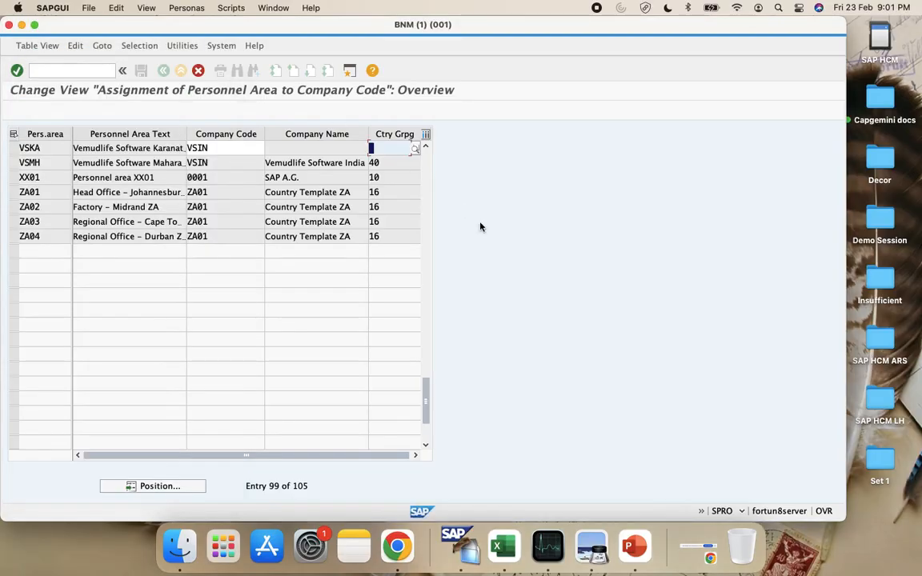
Step: Set the country grouping of personnel area VSKA to 40 (India) and accept the country grouping change
left_click(416, 148)
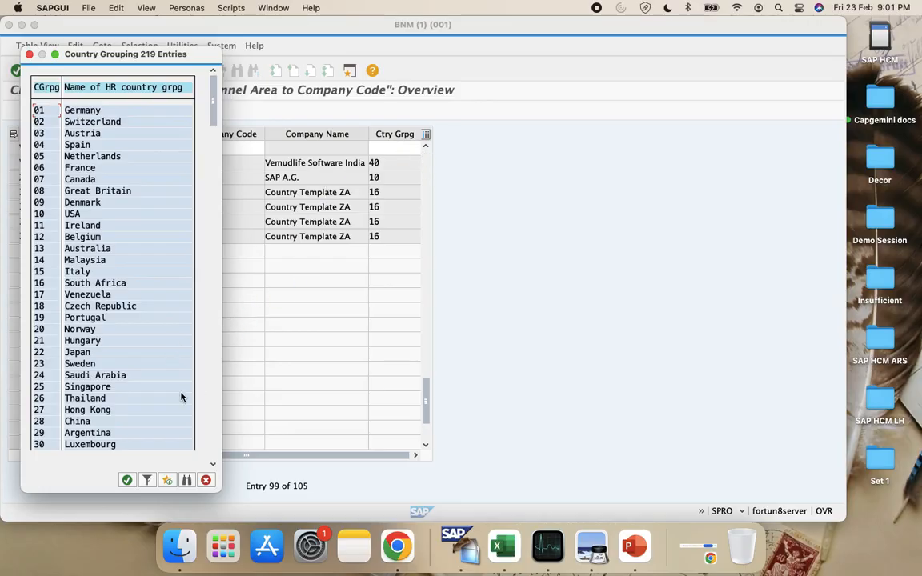
double_click(215, 453)
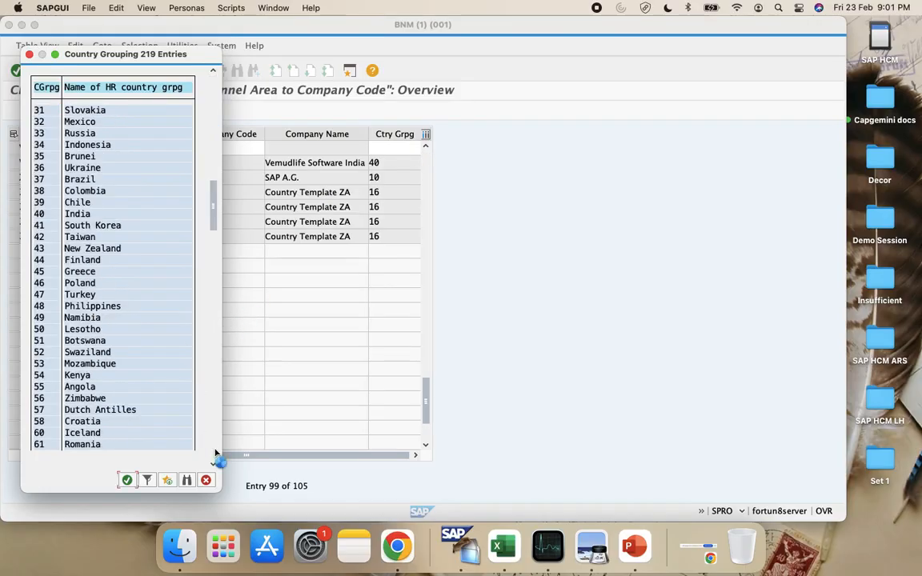
scroll(176, 302, "up", 5)
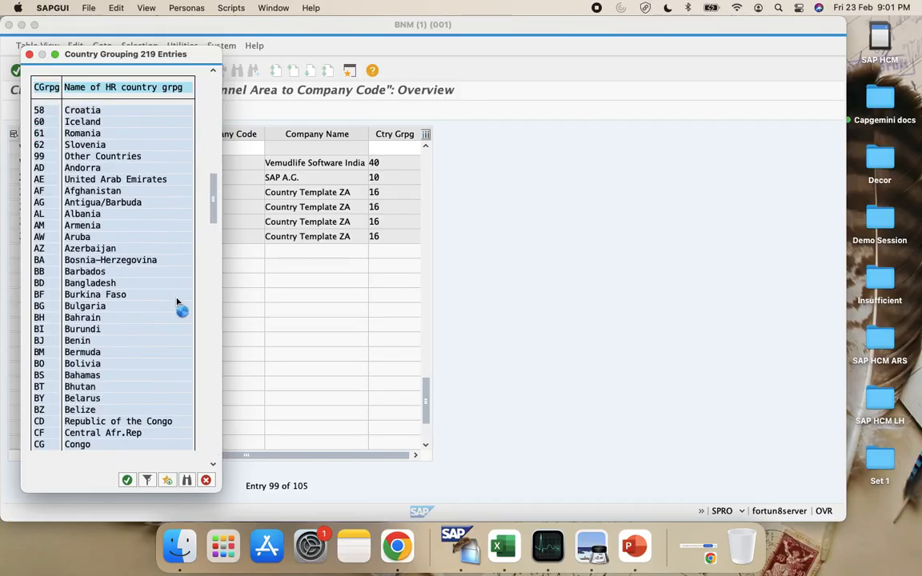
scroll(177, 303, "up", 3)
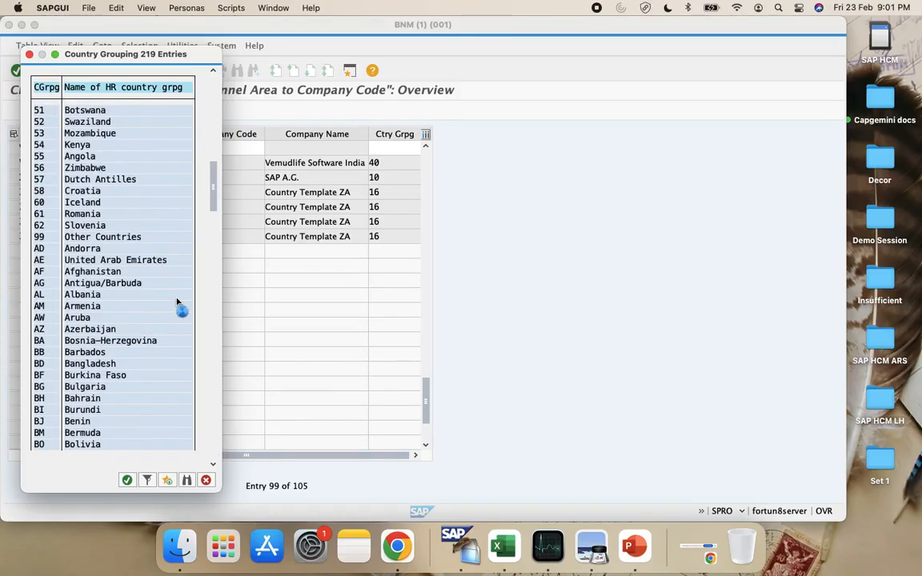
scroll(176, 303, "up", 4)
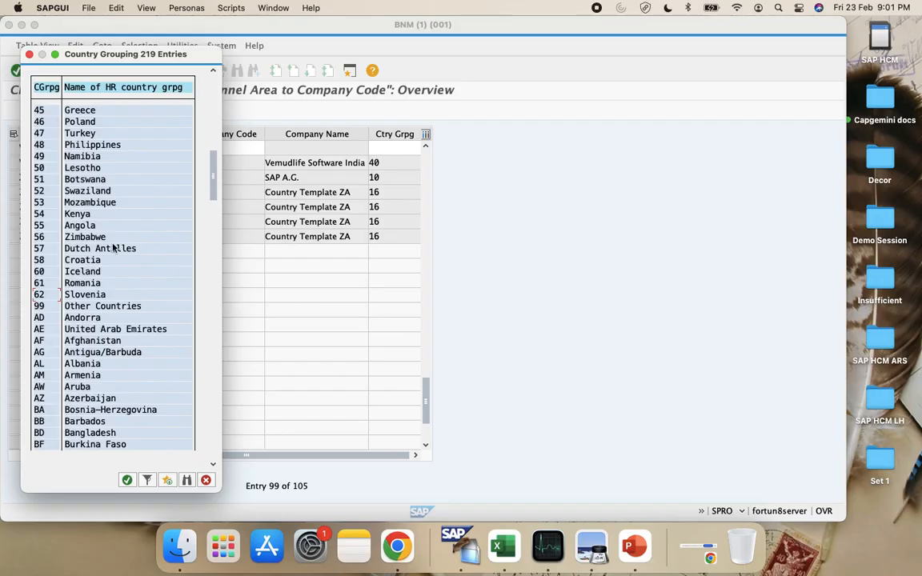
scroll(56, 145, "up", 3)
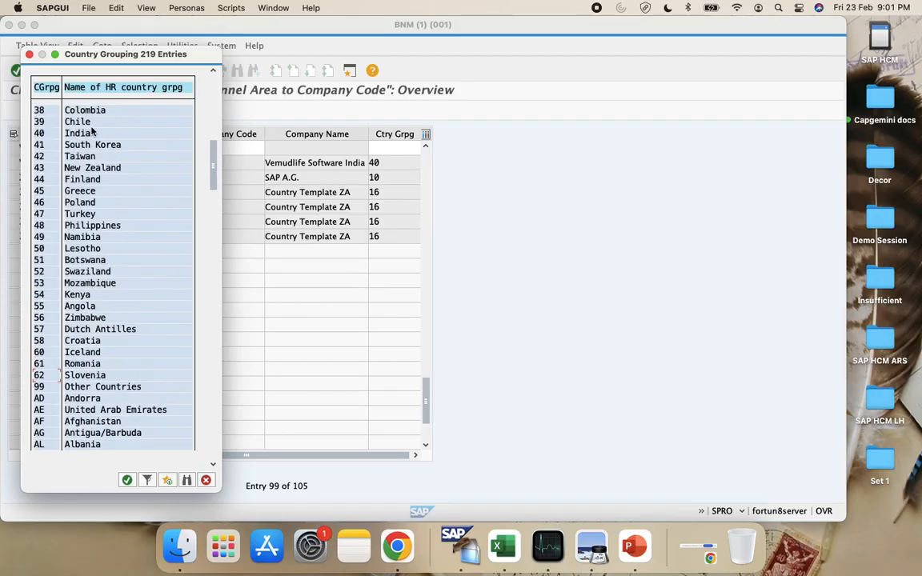
left_click(372, 148)
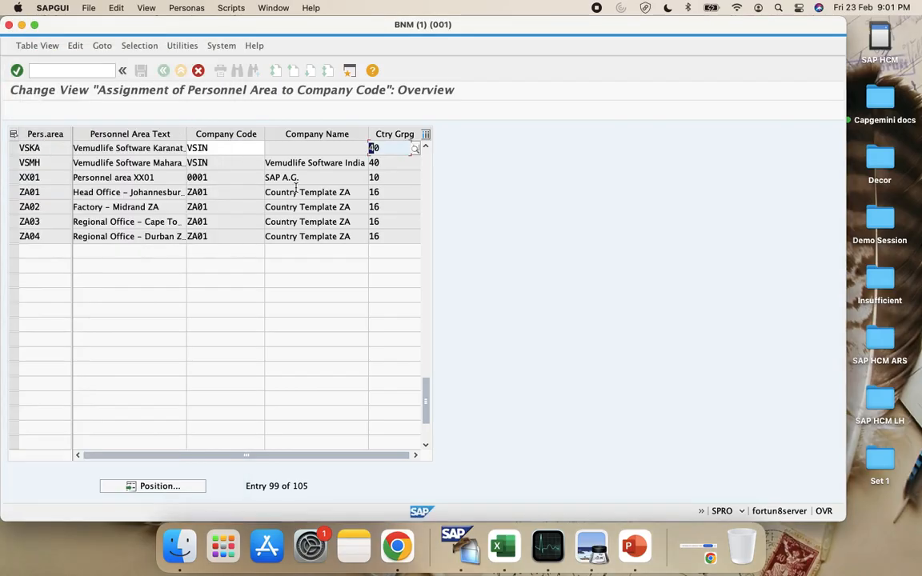
type("40")
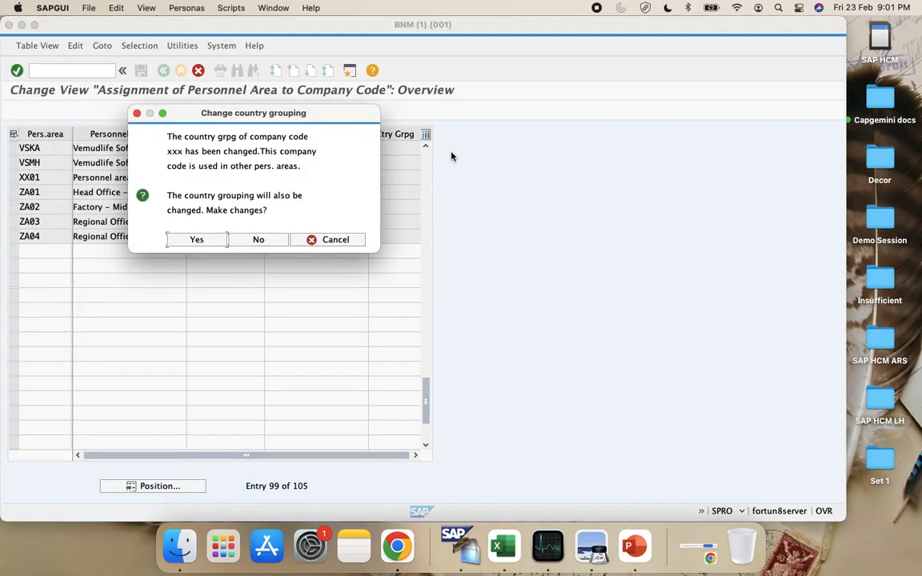
left_click(206, 244)
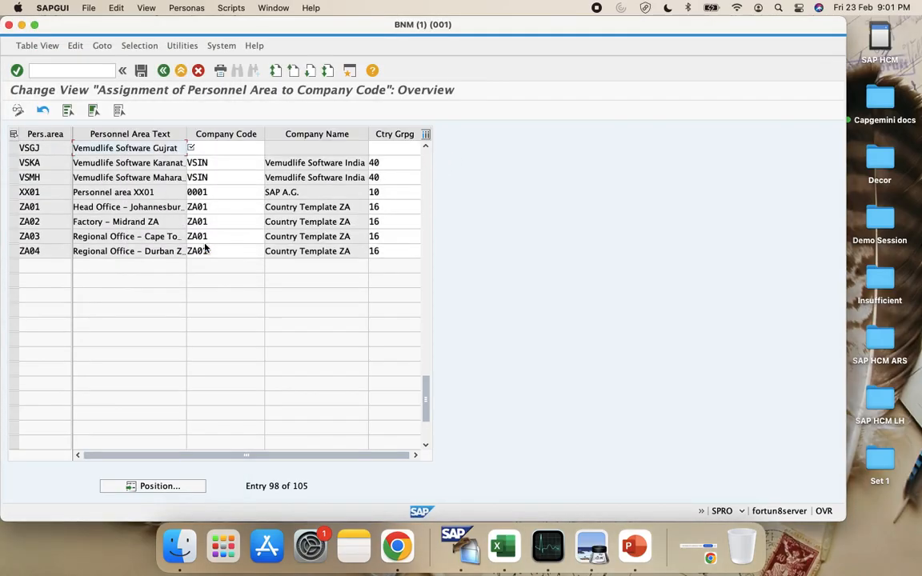
Step: Assign company code VSIN to personnel area VSGJ, taking the suggested Vemudlife Software India entry
left_click(240, 147)
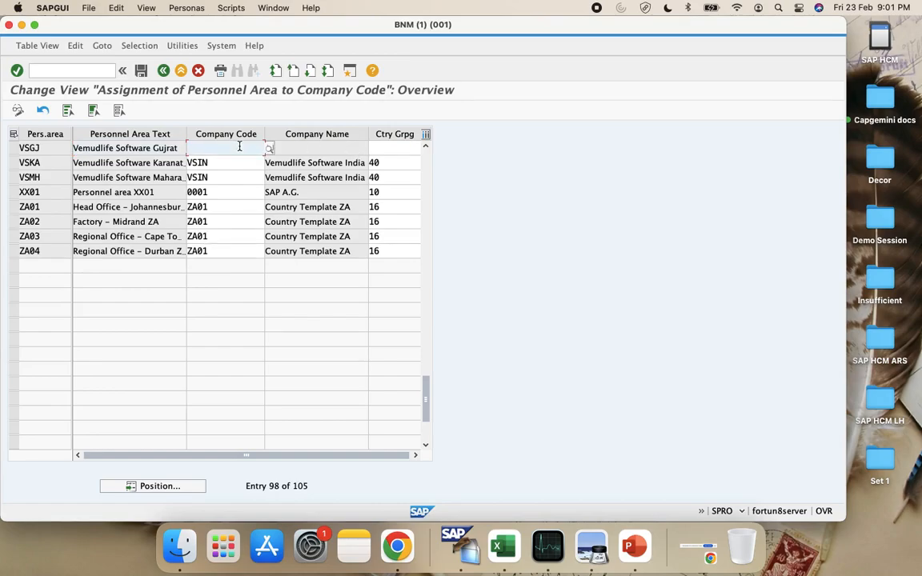
type("VSIN")
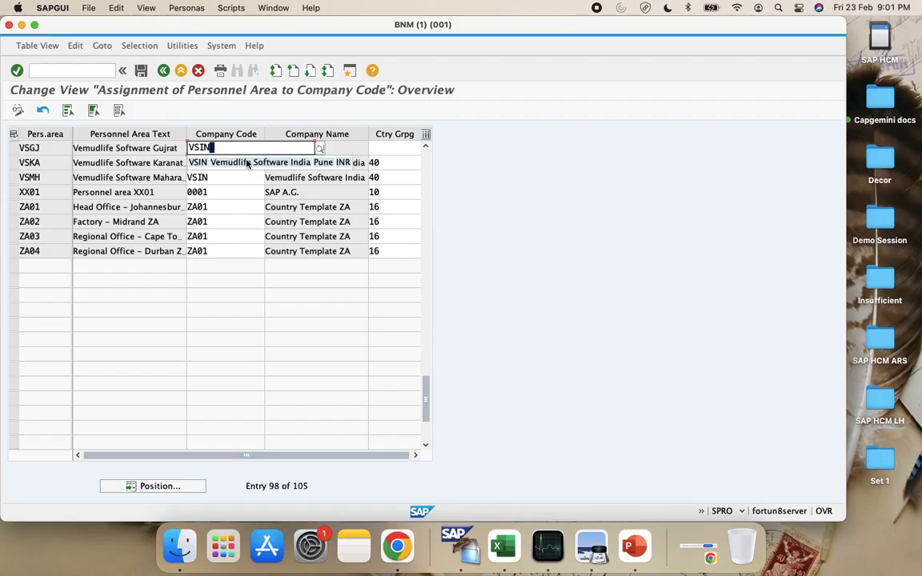
left_click(248, 163)
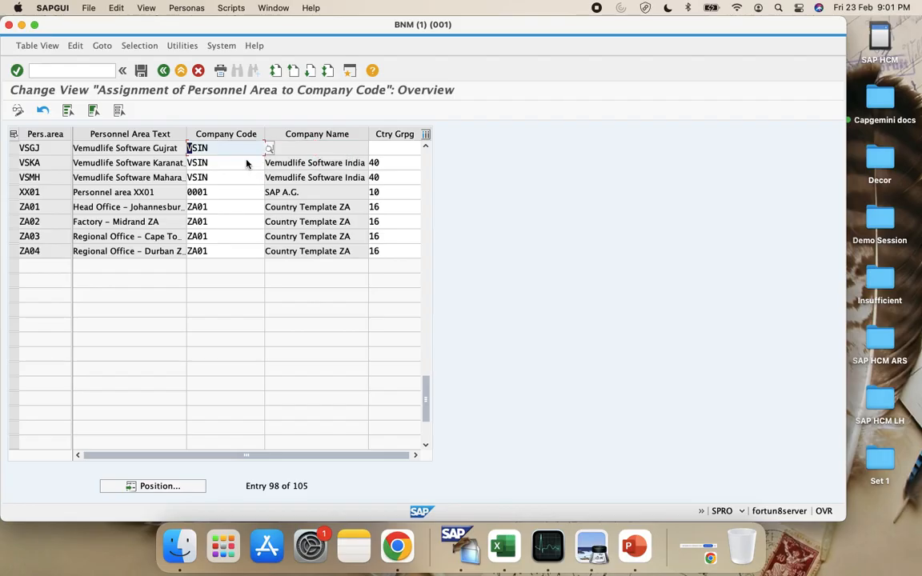
Step: Set the country grouping of personnel area VSGJ to 40 and accept the country grouping change for the company code
left_click(415, 148)
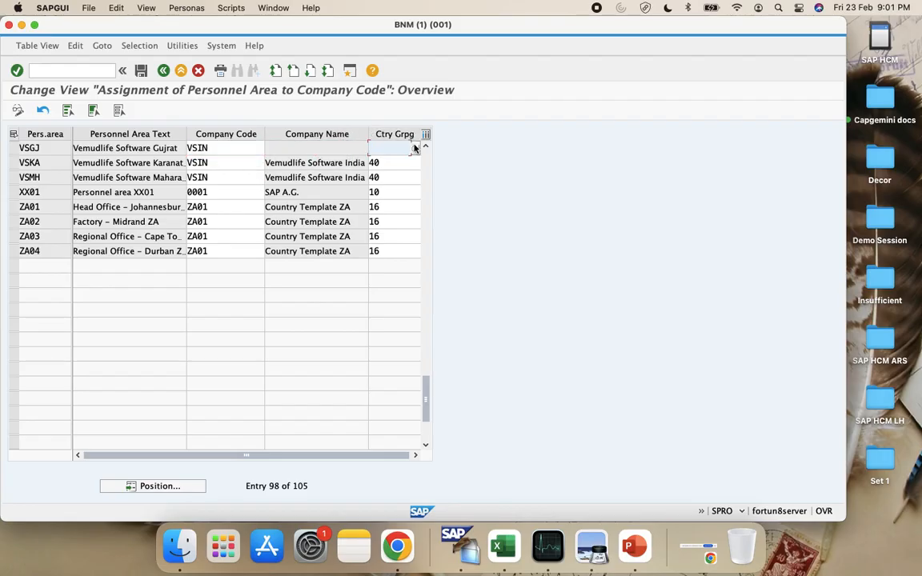
type("40")
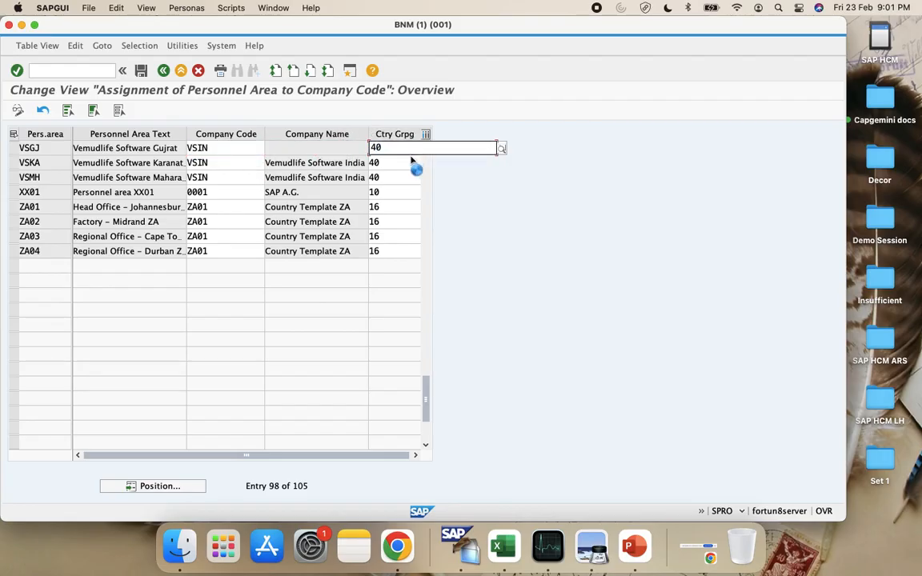
left_click(391, 164)
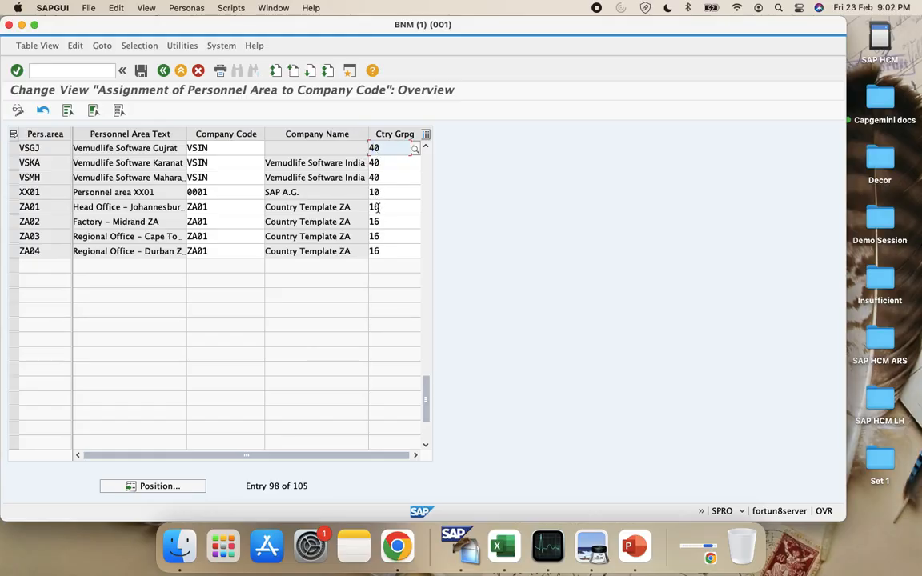
left_click(382, 165)
left_click(383, 179)
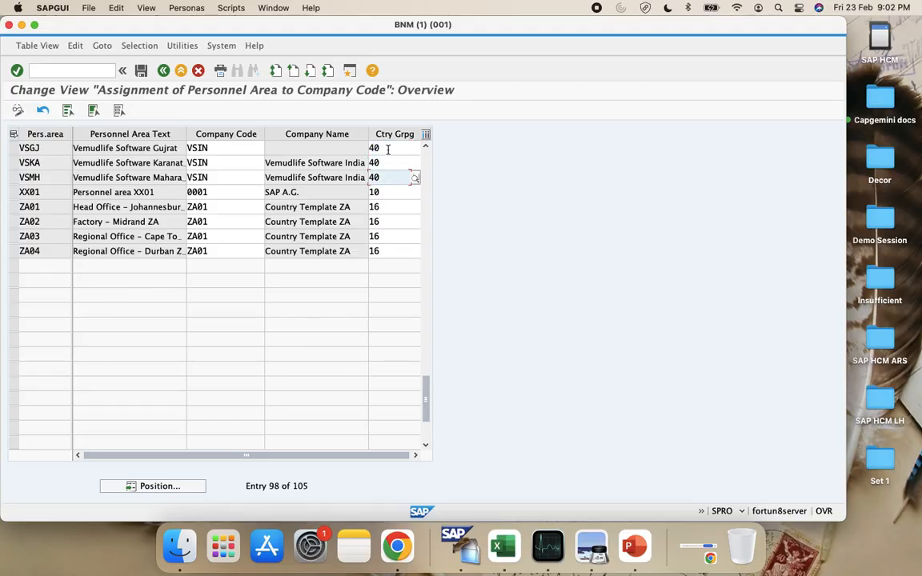
left_click(388, 150)
key("Return")
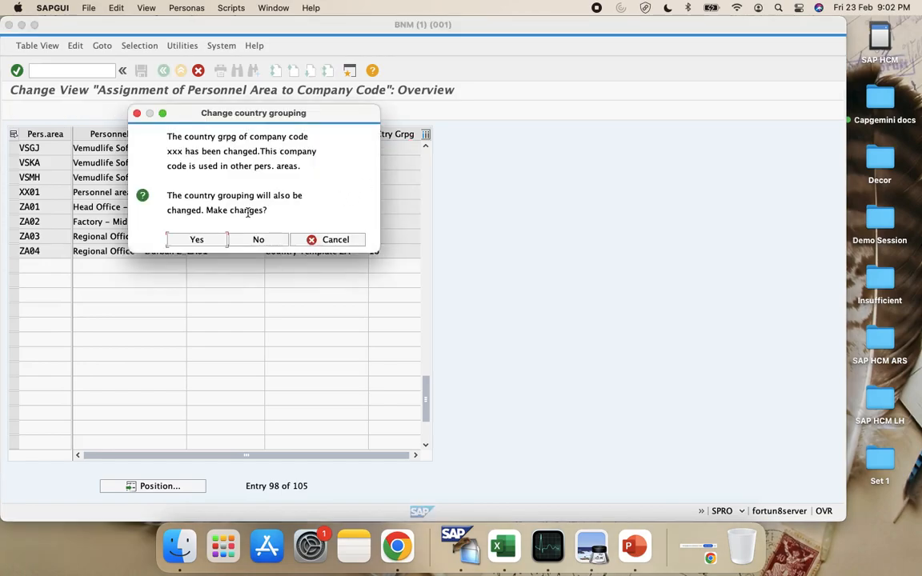
left_click(192, 239)
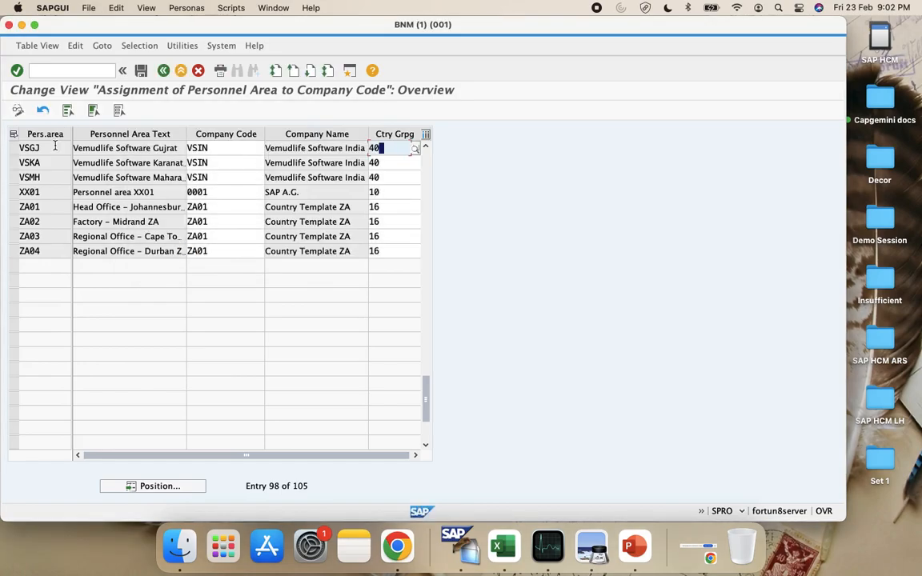
Step: Select the VSGJ, VSKA and VSMH rows, save their company code assignments and return to the IMG structure
left_click(14, 148)
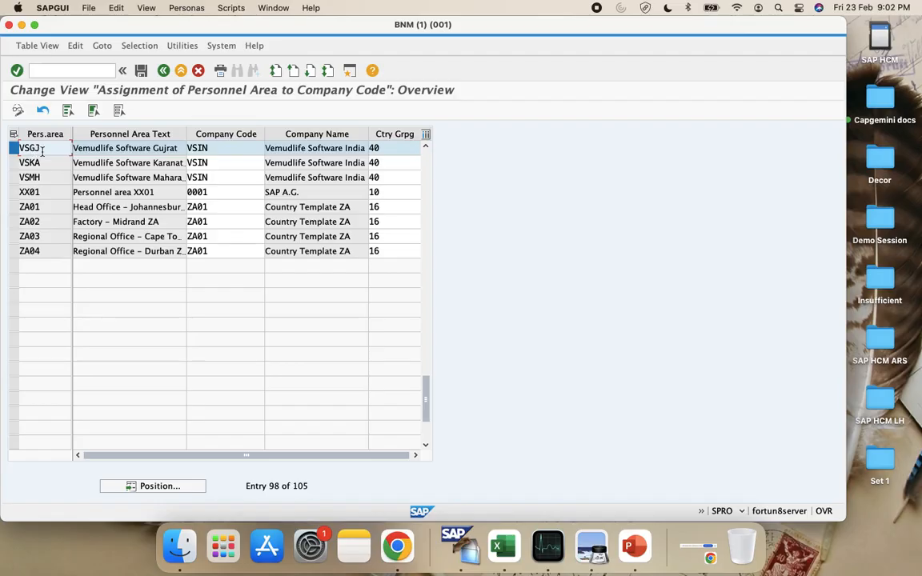
left_click(238, 144)
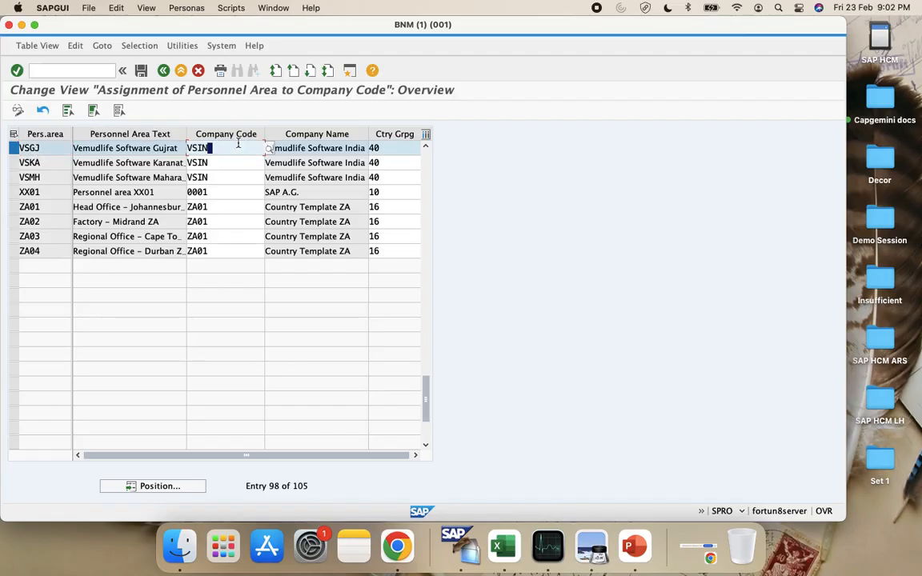
left_click(47, 161)
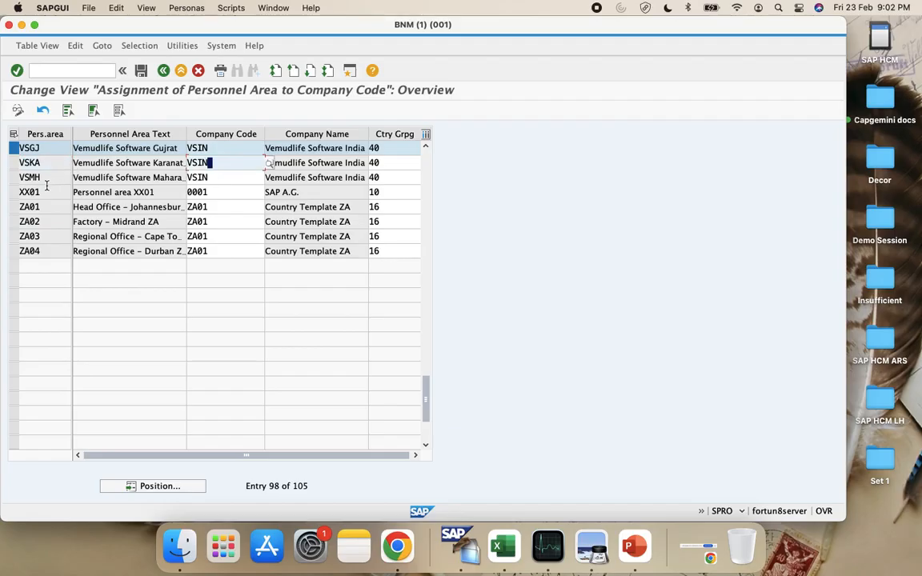
left_click(45, 187)
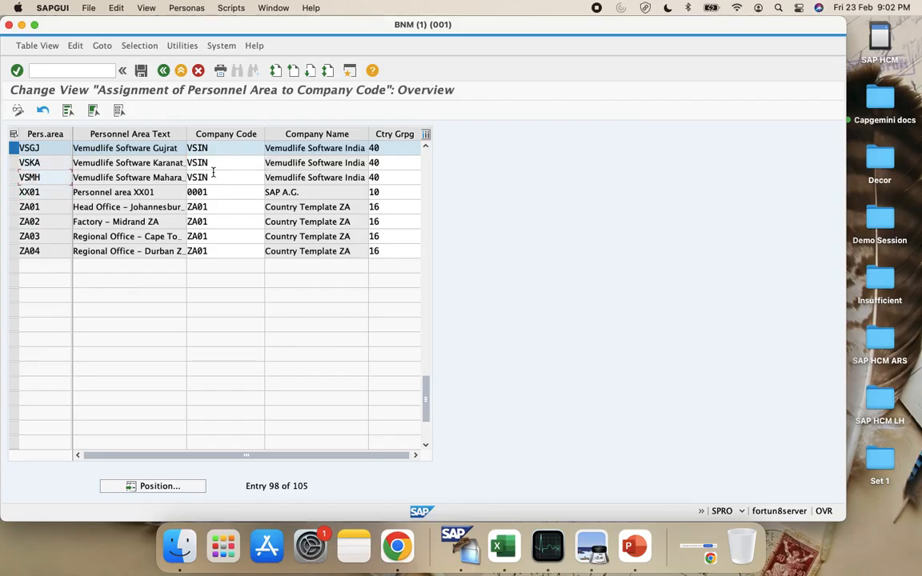
left_click(13, 163)
left_click(13, 177)
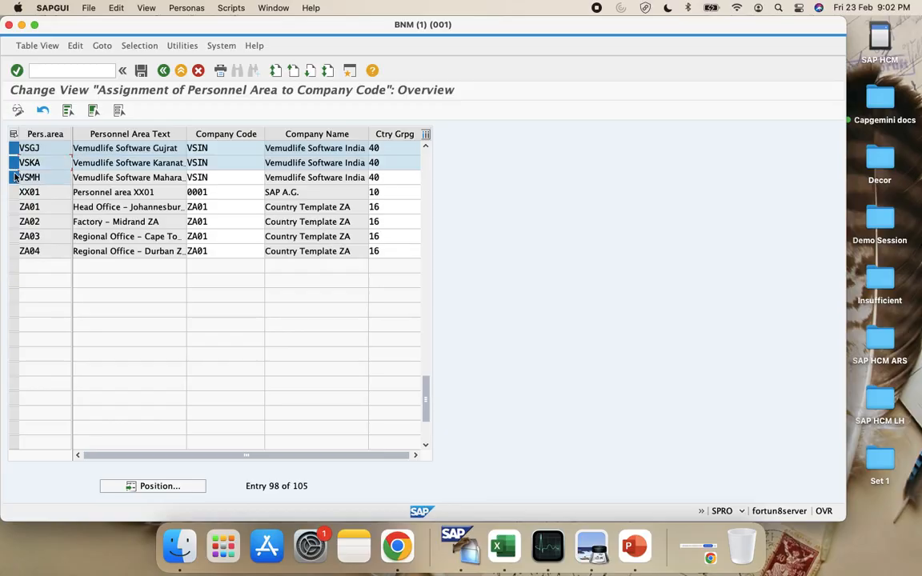
left_click(141, 70)
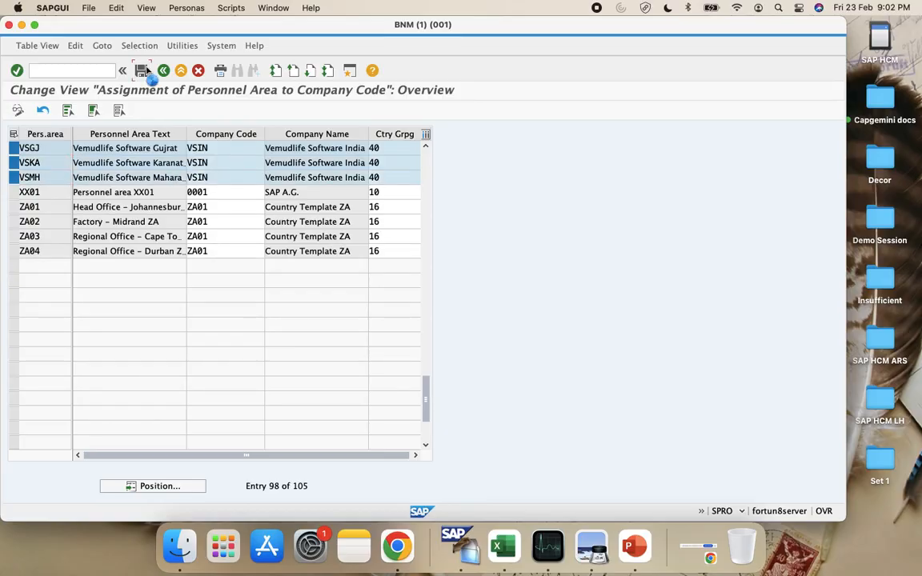
left_click(223, 156)
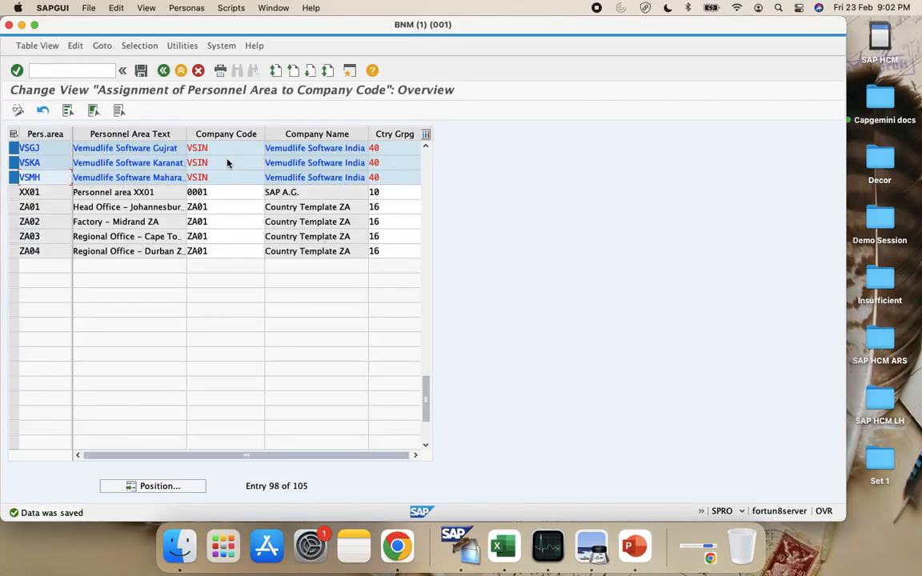
left_click(163, 71)
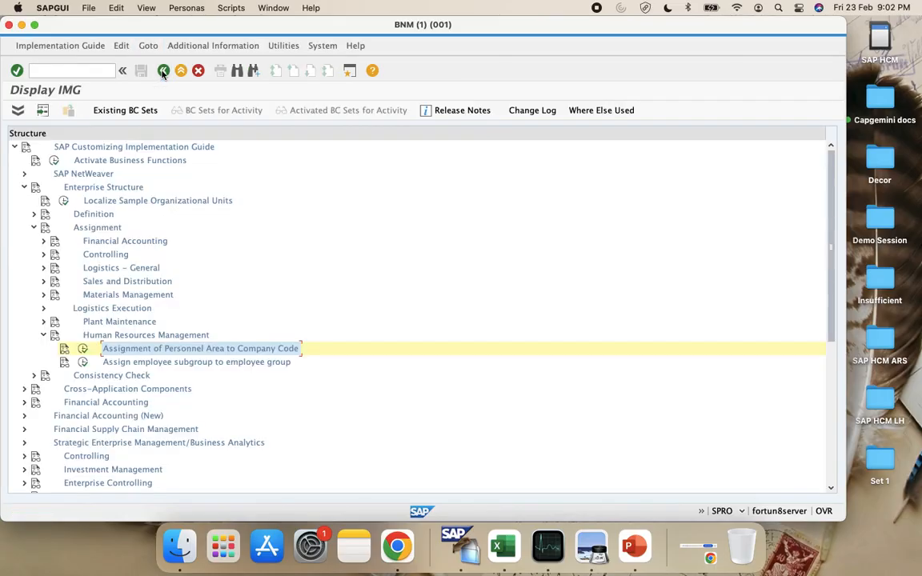
Step: Switch to the Excel configuration sheet and copy cells C47:D50 with company code VSIN and personnel areas VSMH, VSGJ and VSKA
left_click(495, 556)
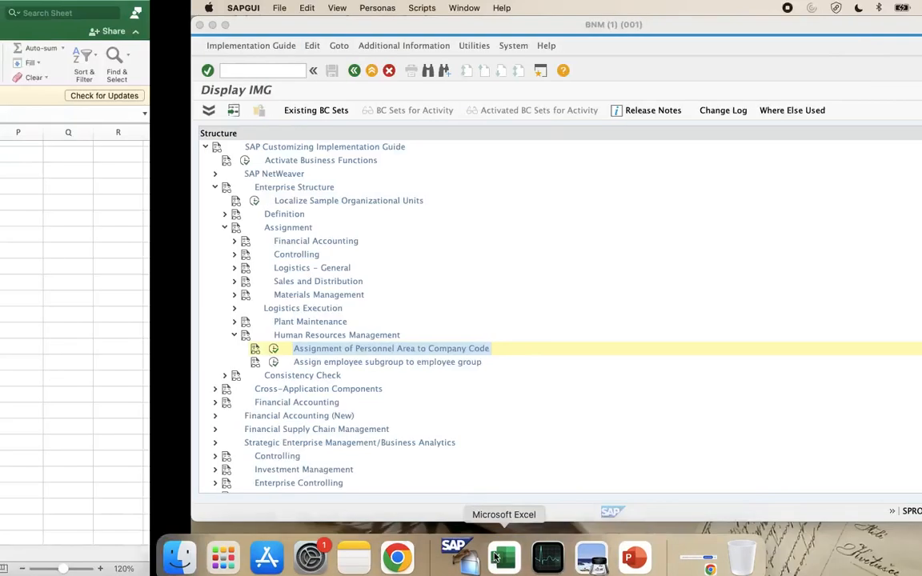
scroll(295, 379, "down", 1)
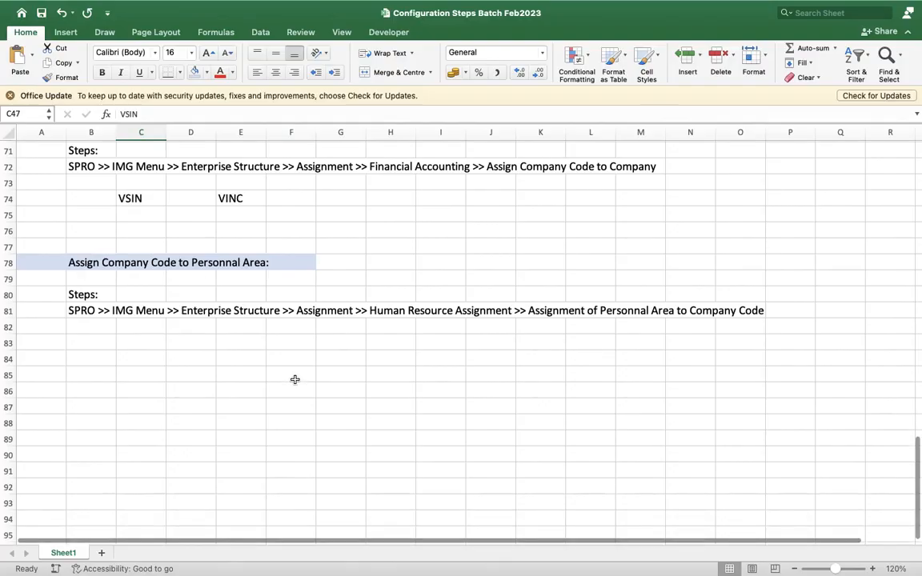
scroll(80, 366, "up", 3)
scroll(81, 367, "up", 8)
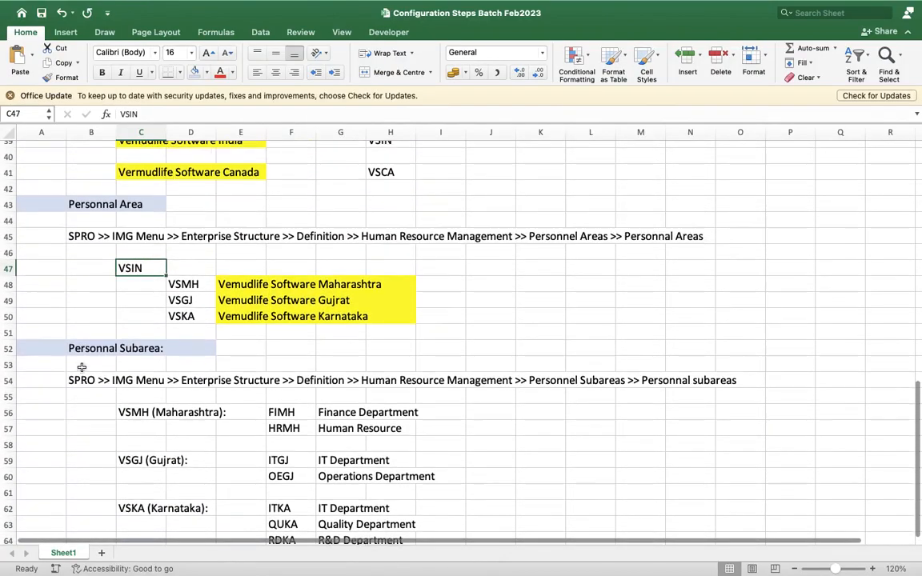
key("shift+Down")
key("shift+Down")
key("shift+Down")
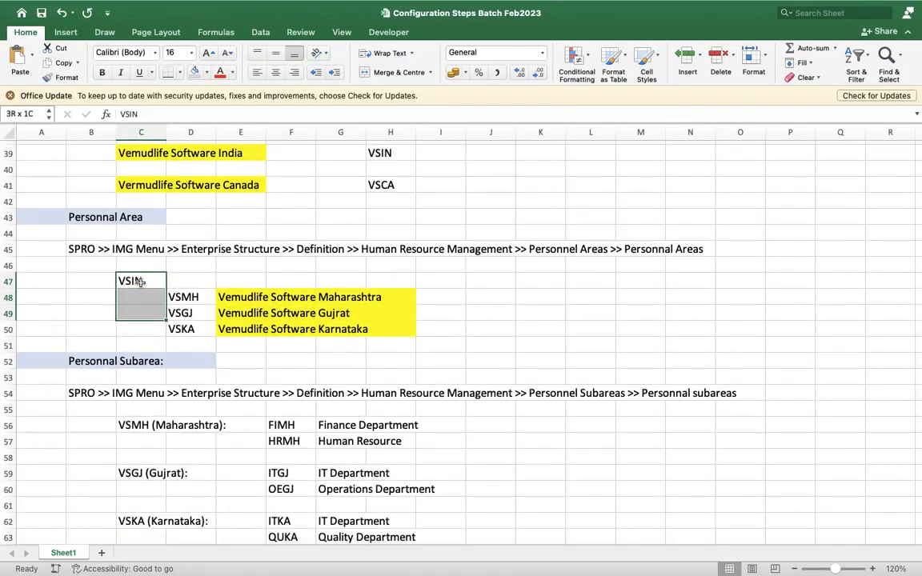
key("shift+Right")
key("shift+Right")
key("shift+Left")
key("shift+Left")
key("shift+Right")
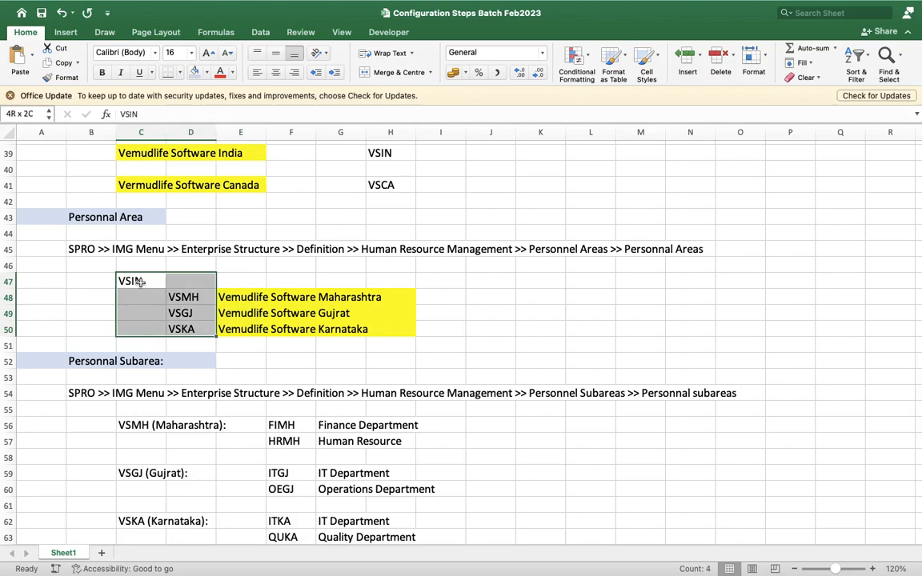
key("super+c")
Step: Paste the copied codes at cell B85, under the Assign Company Code to Personnal Area steps
scroll(141, 286, "down", 10)
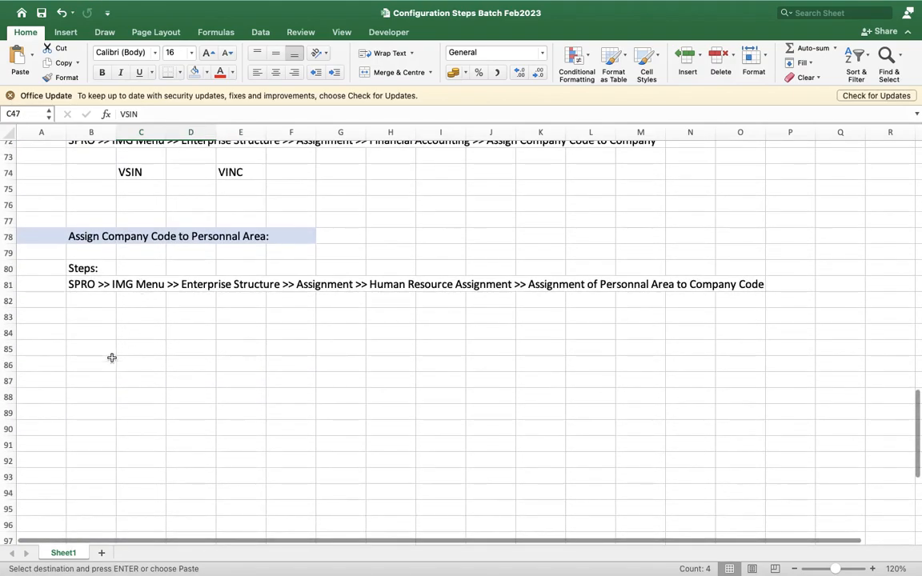
left_click(100, 341)
key("super+v")
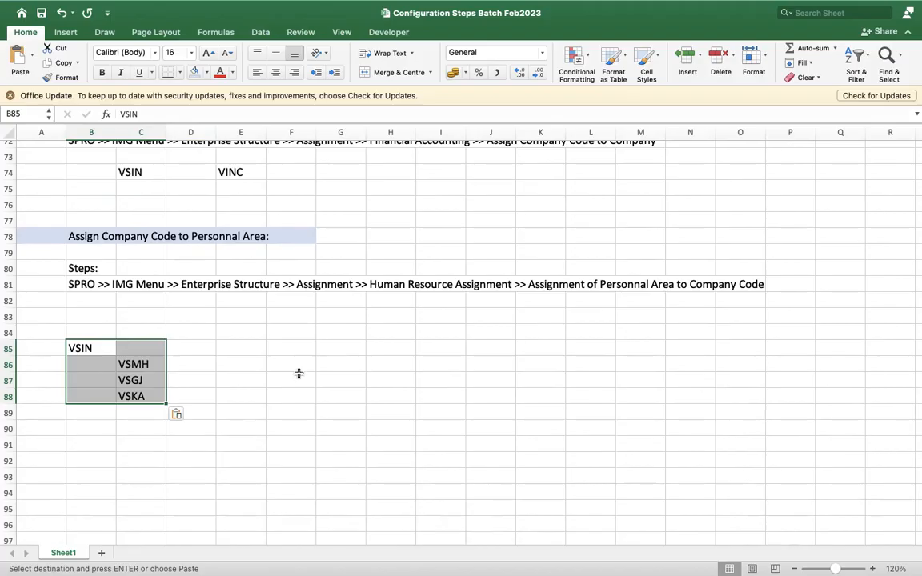
left_click(298, 373)
scroll(420, 420, "up", 3)
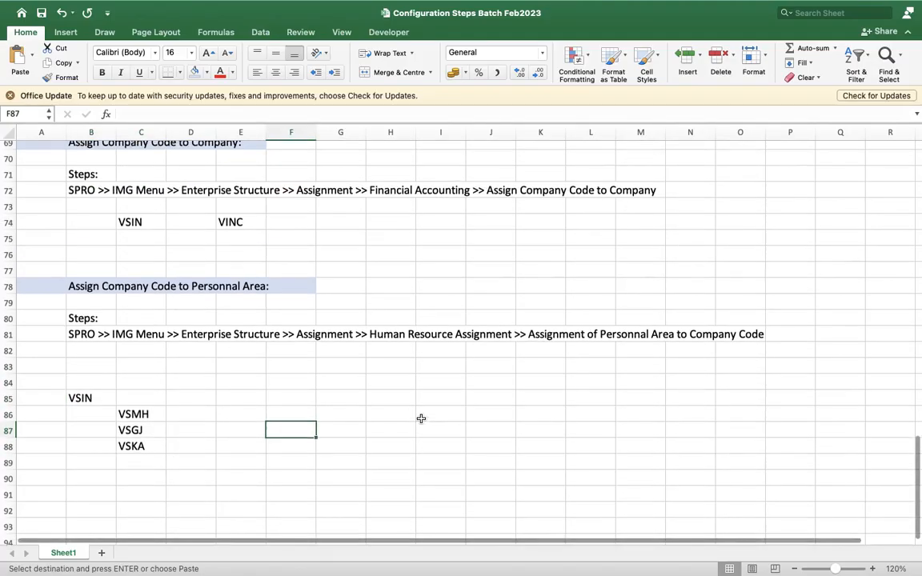
Step: Review the documented configuration steps in the sheet, examining the assignment paths and the subareas listed for VSMH, VSGJ and VSKA
left_click(90, 353)
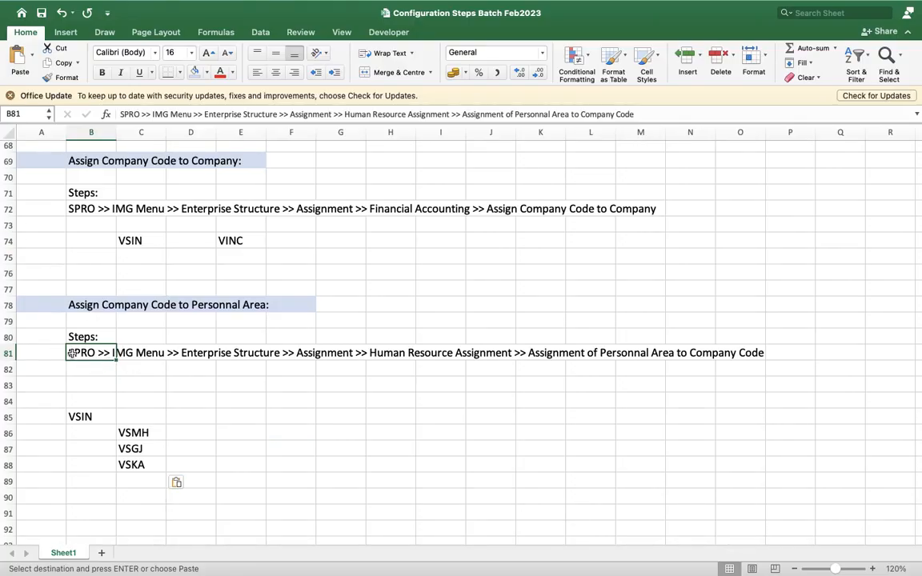
scroll(98, 418, "up", 3)
scroll(98, 418, "down", 3)
scroll(98, 418, "up", 3)
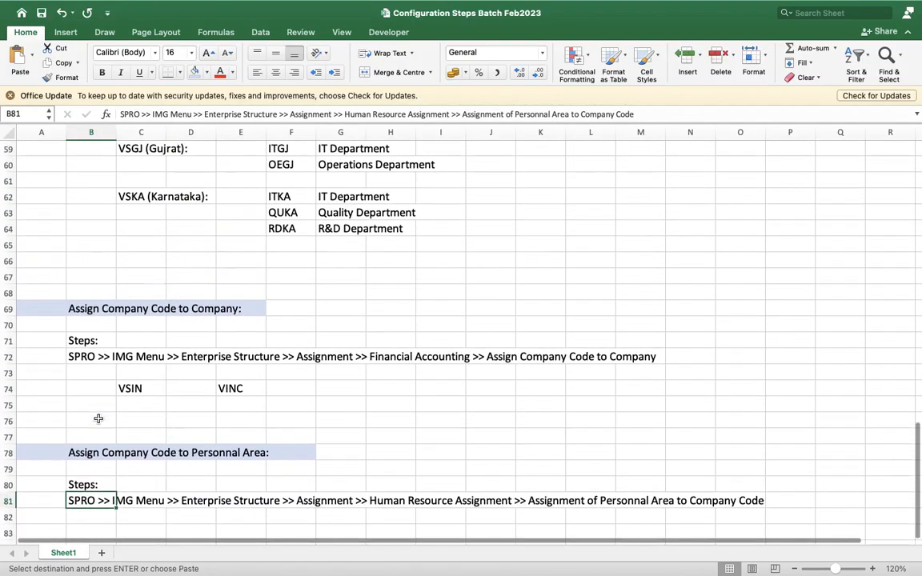
scroll(223, 358, "up", 1)
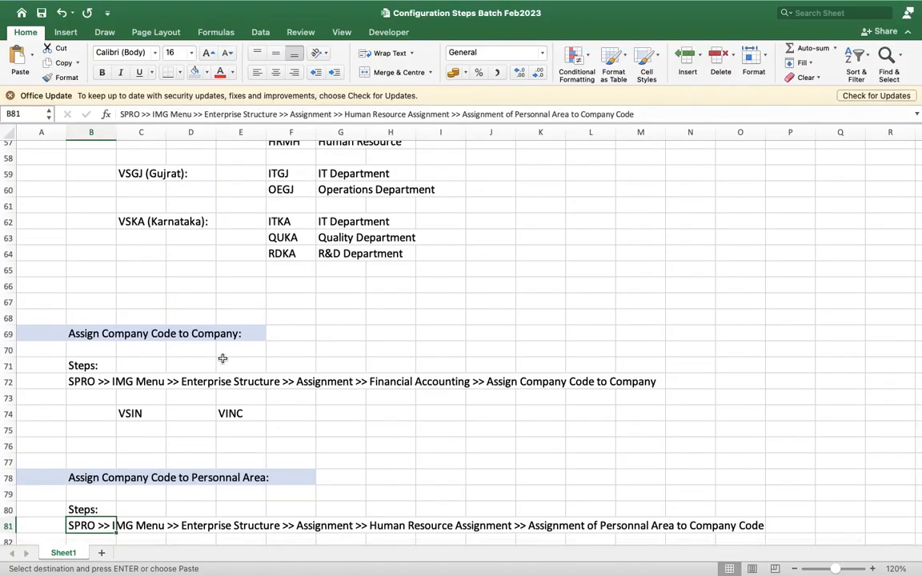
scroll(223, 359, "up", 1)
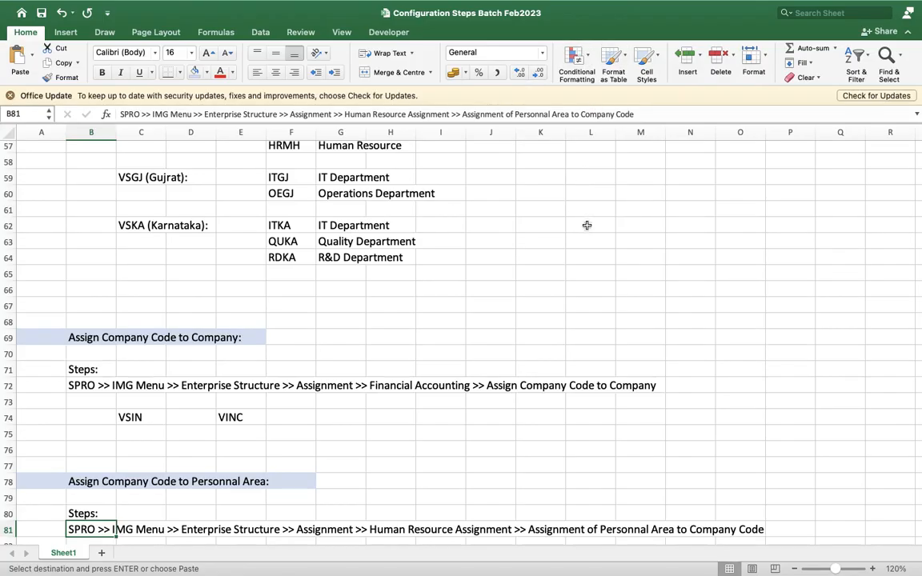
scroll(583, 275, "up", 3)
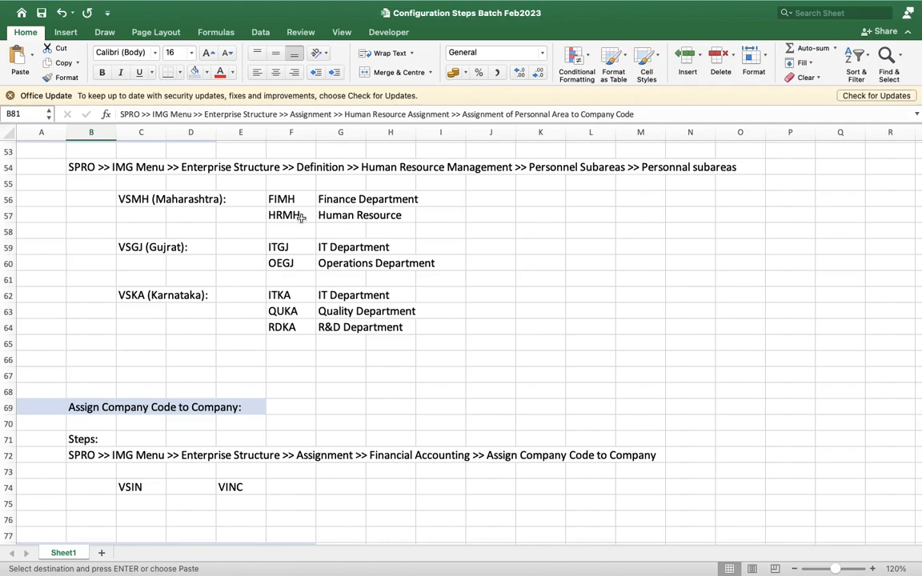
left_click(149, 196)
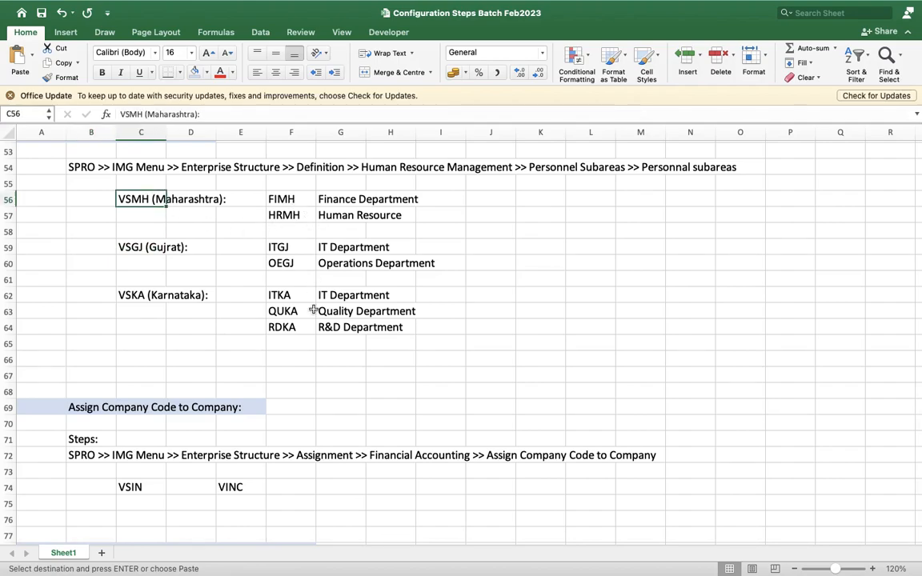
left_click(132, 245)
left_click(153, 292)
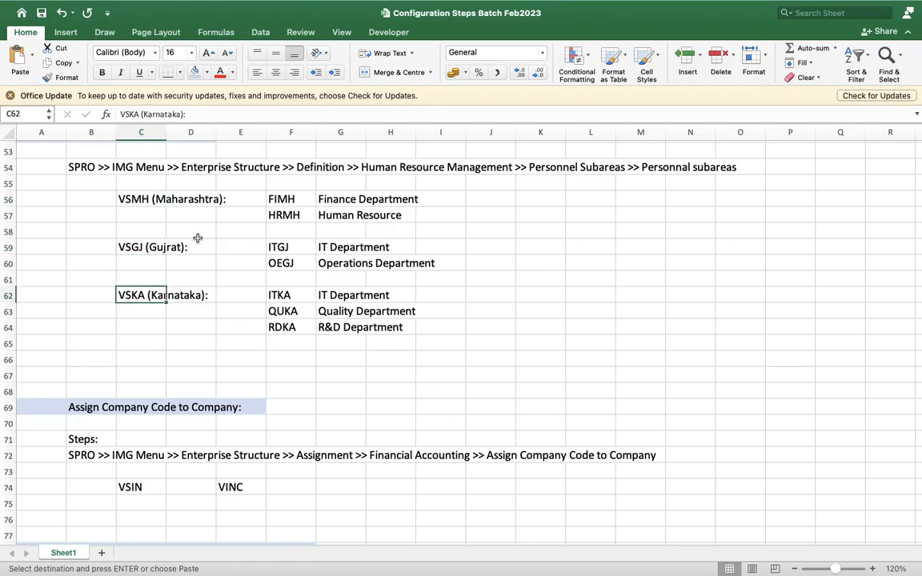
scroll(246, 389, "up", 2)
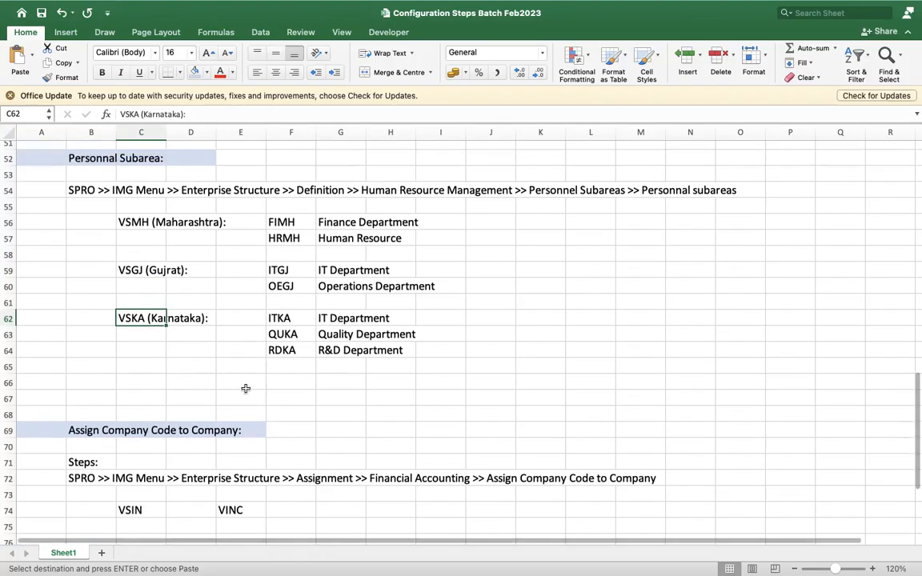
scroll(246, 389, "up", 20)
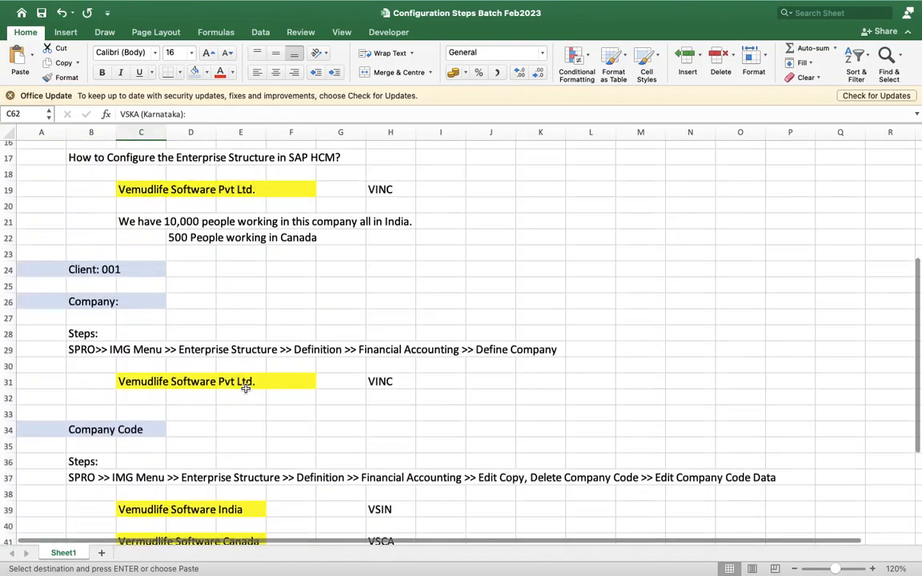
scroll(244, 390, "down", 20)
scroll(246, 336, "up", 3)
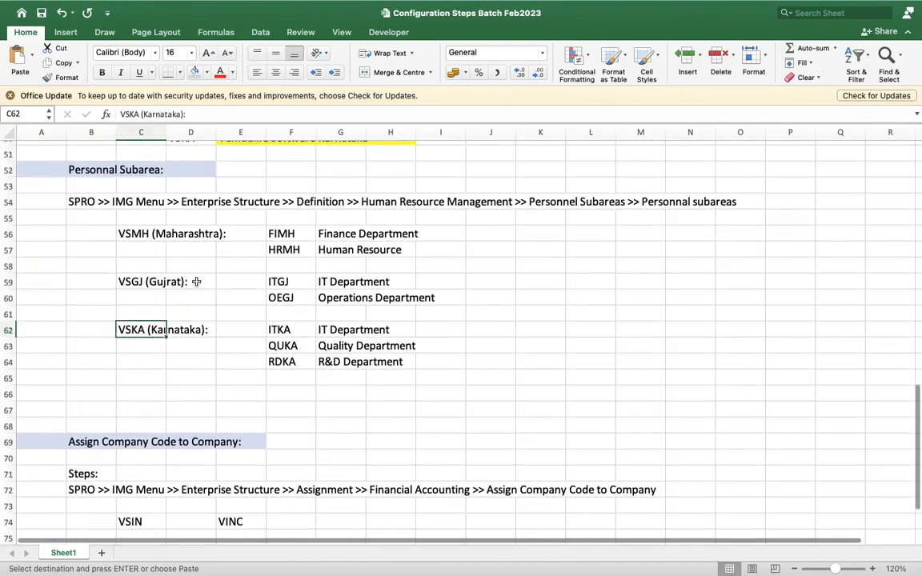
left_click(159, 232)
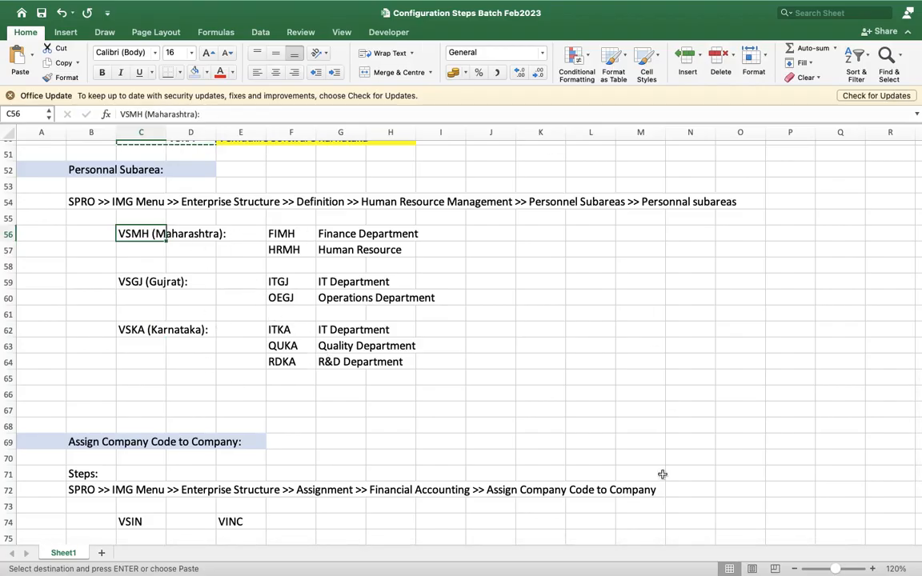
scroll(555, 488, "down", 10)
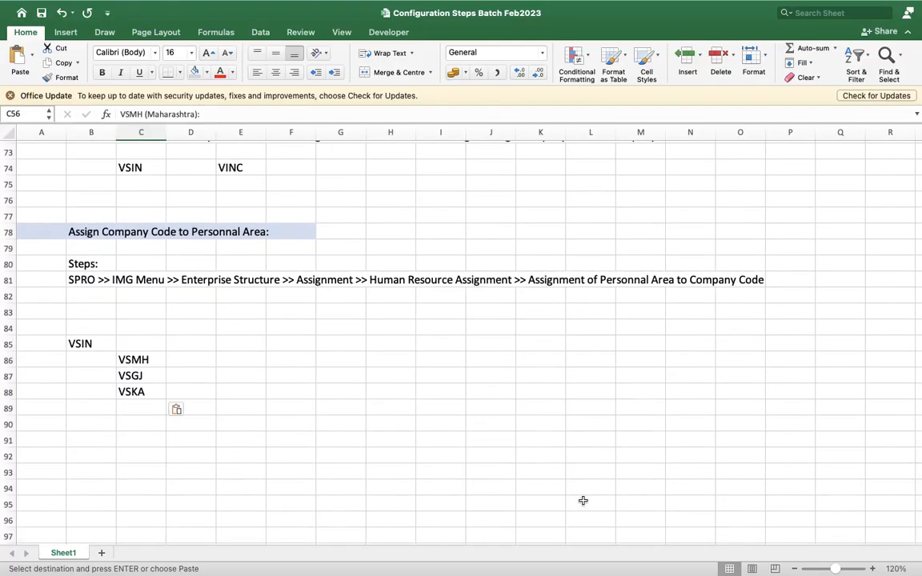
Step: Switch to the Structure Configuration presentation in PowerPoint and examine the controlling areas and the Company Code column of the hierarchy diagram
key("ctrl+Right")
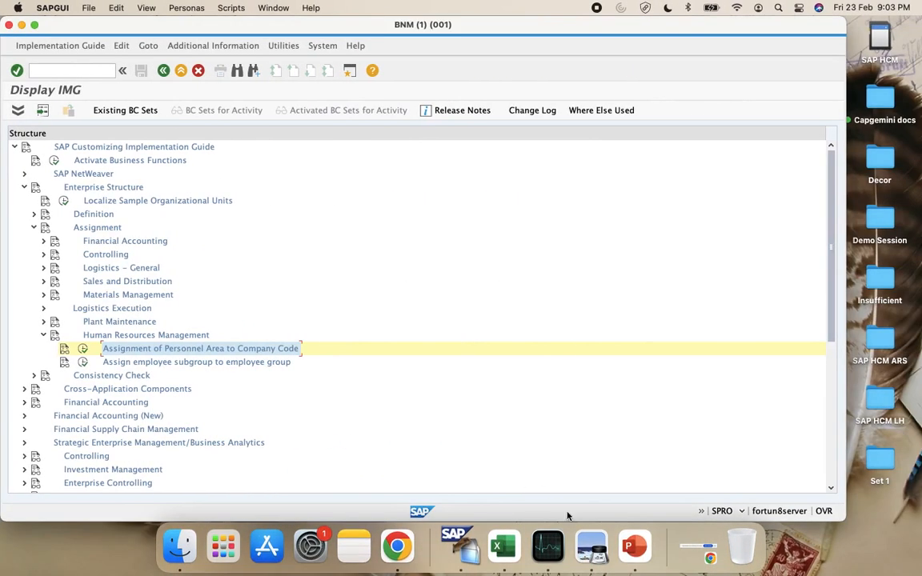
left_click(632, 546)
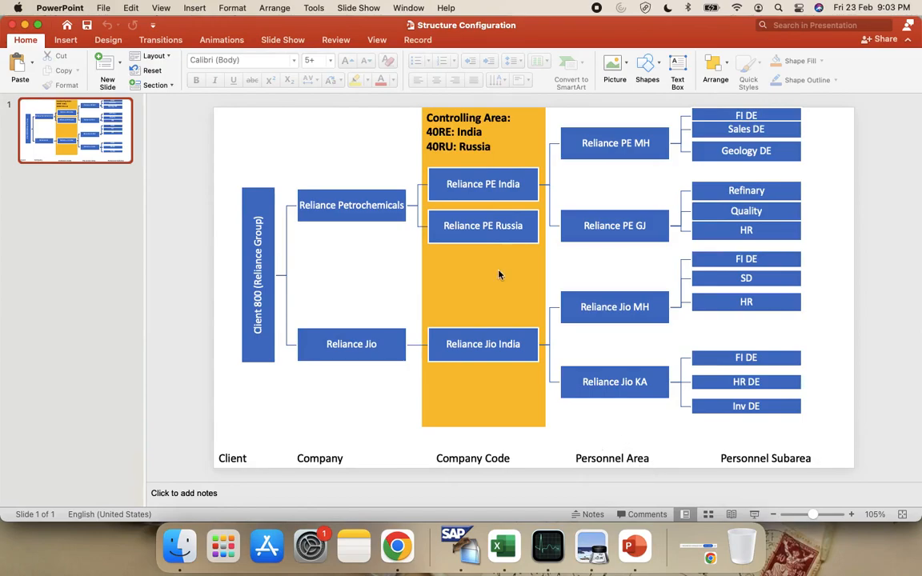
left_click(492, 159)
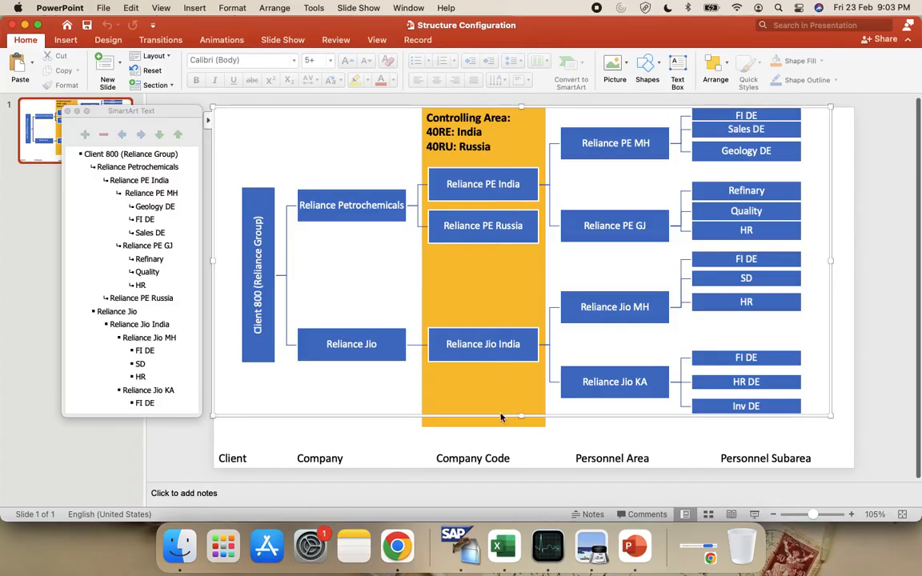
left_click(497, 445)
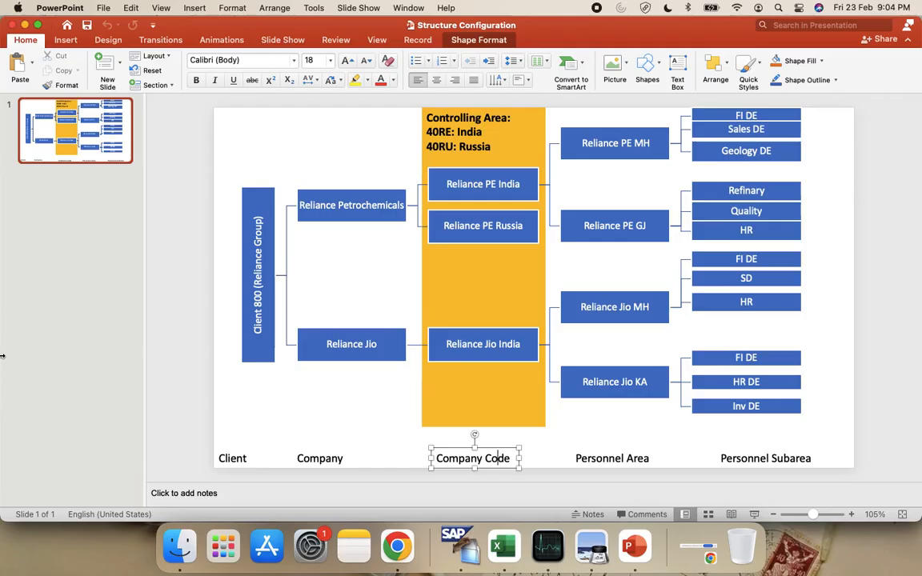